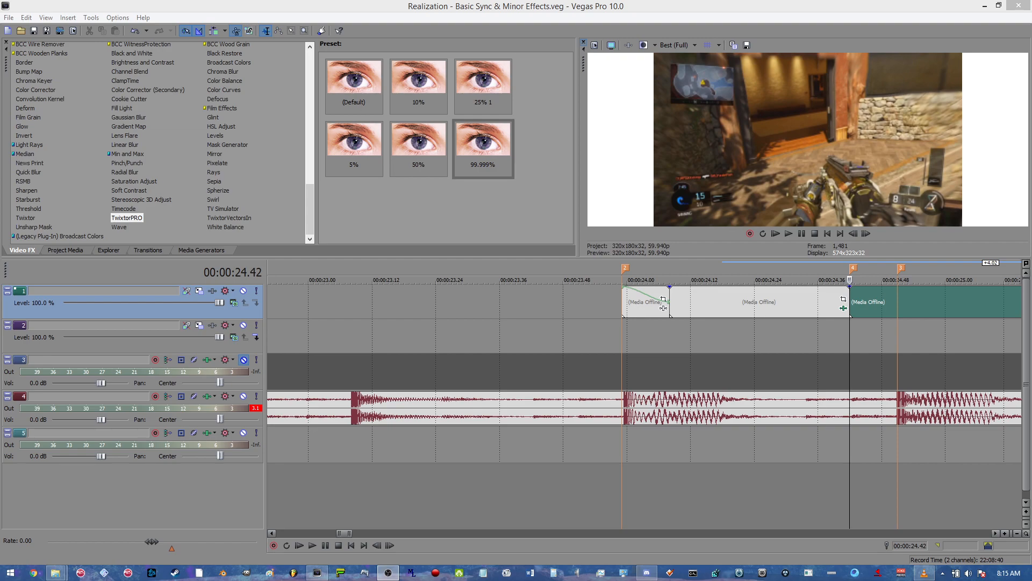
Insert a velocity envelope on the track 1 video event that begins at marker 4
left_click(852, 296)
key("space")
scroll(867, 314, "down", 2)
key("space")
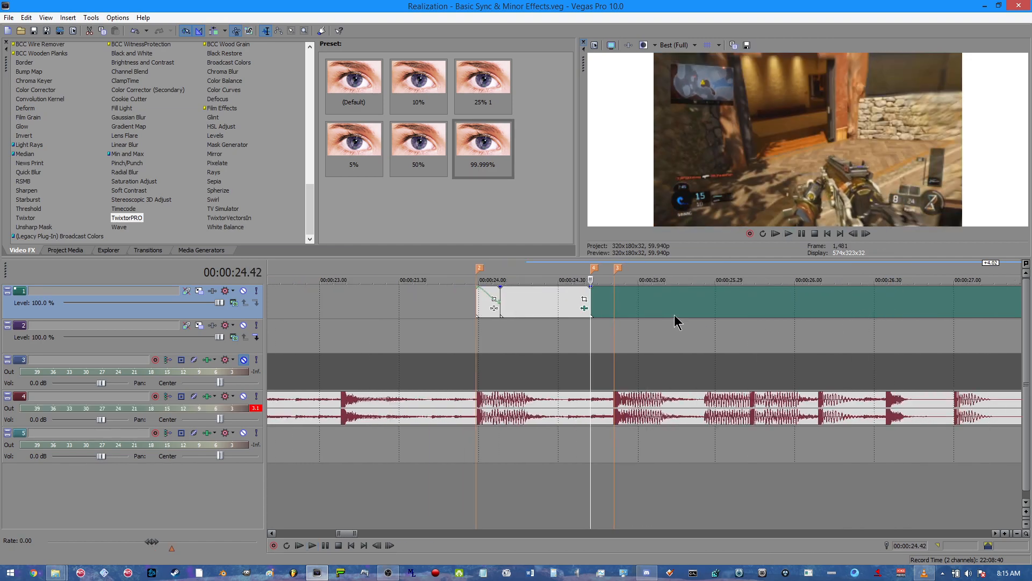
scroll(674, 318, "up", 3)
right_click(647, 302)
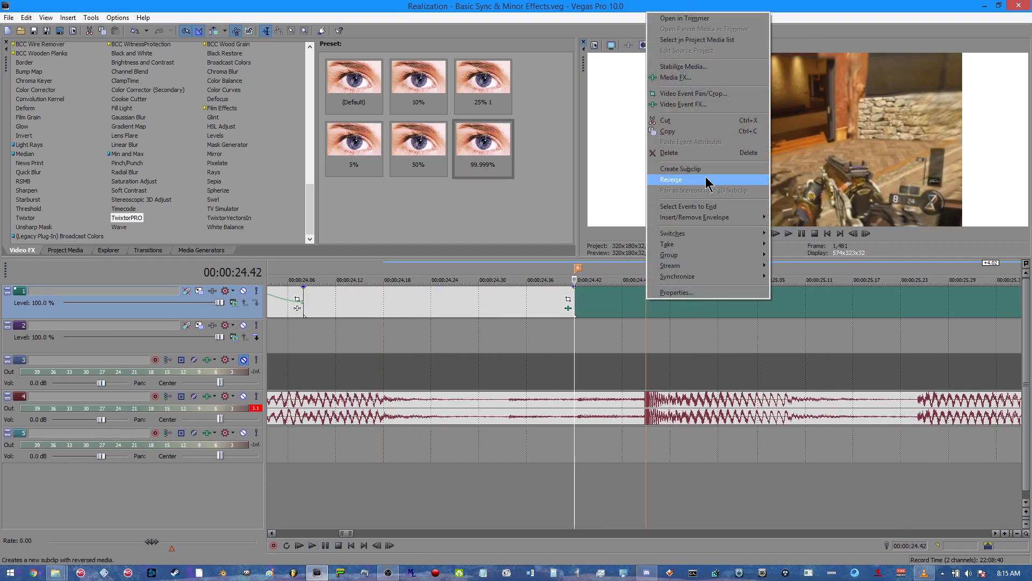
mouse_move(704, 218)
left_click(785, 221)
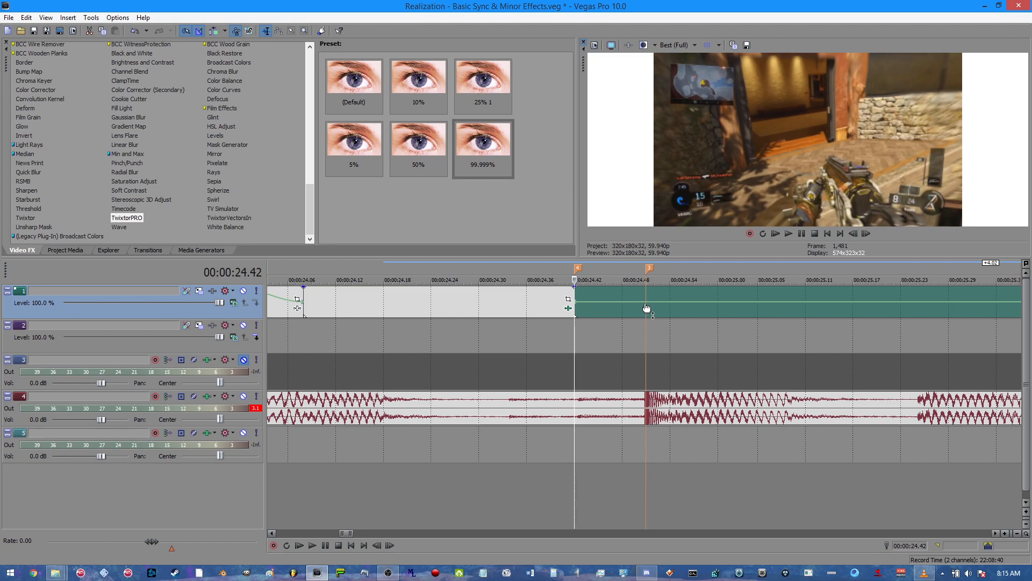
Add a velocity envelope point at marker 3 and raise it to the top of the event
right_click(646, 308)
left_click(669, 308)
left_click_drag(646, 308, 646, 292)
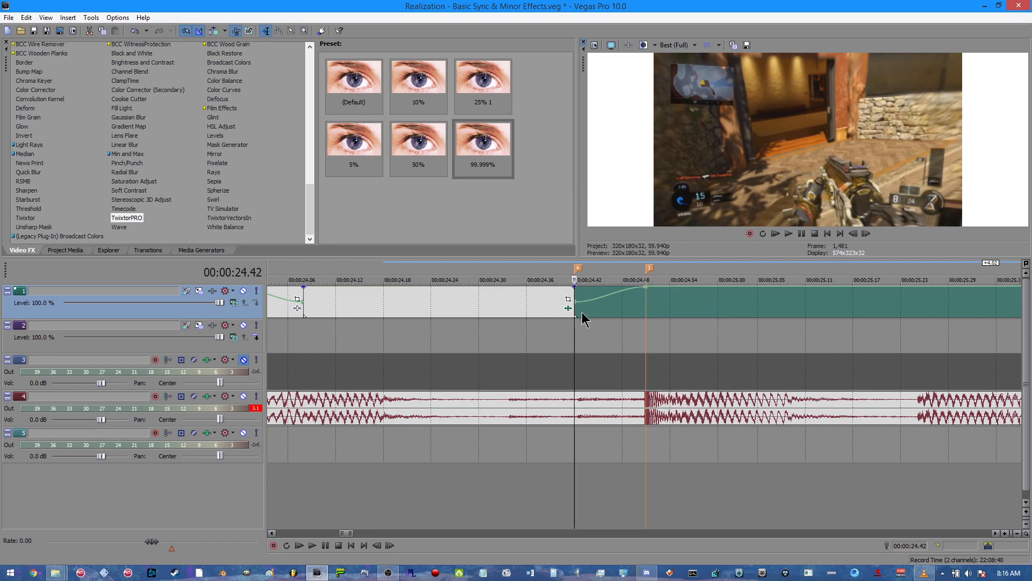
Play back the speed ramp from marker 4 to check its timing
key("space")
key("space")
key("space")
key("space")
Play back from marker 3 at 00:00:24.51 and split the video event there
left_click(646, 311)
key("space")
scroll(675, 320, "down", 3)
scroll(679, 345, "up", 2)
scroll(674, 339, "down", 1)
key("space")
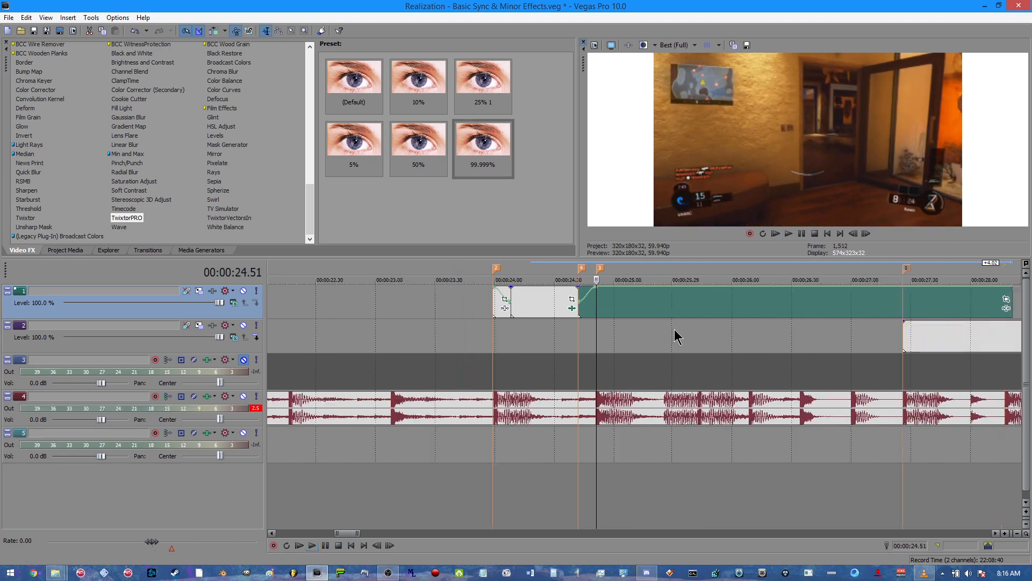
key("space")
key("space")
key("s")
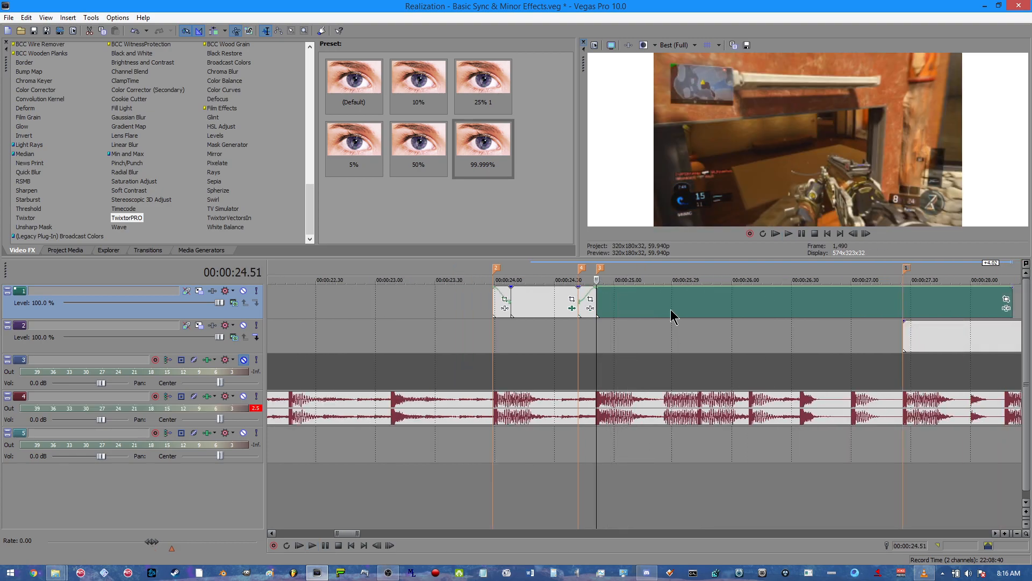
Remove the velocity envelope from the video event that follows marker 3
right_click(673, 310)
mouse_move(698, 232)
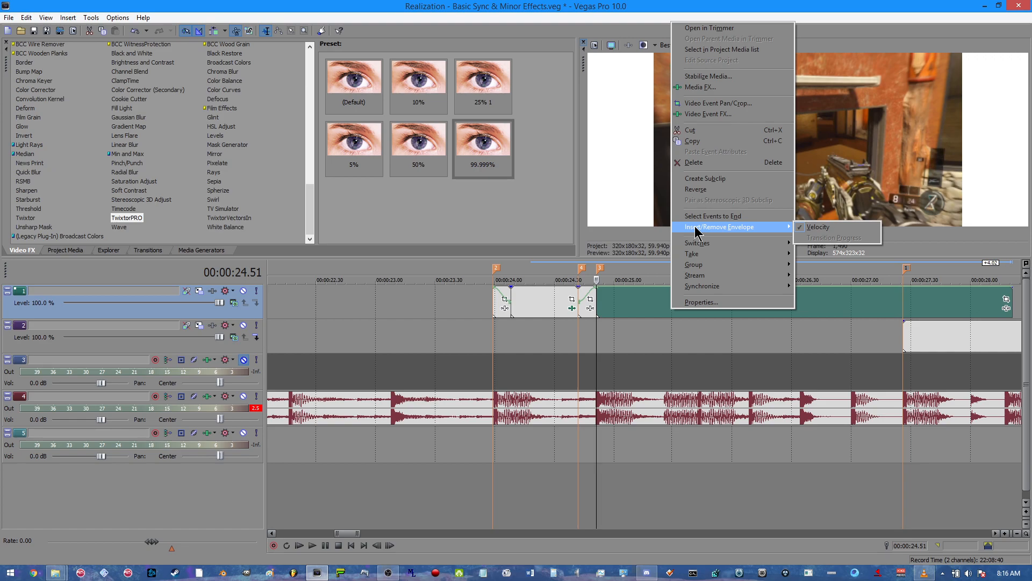
left_click(839, 229)
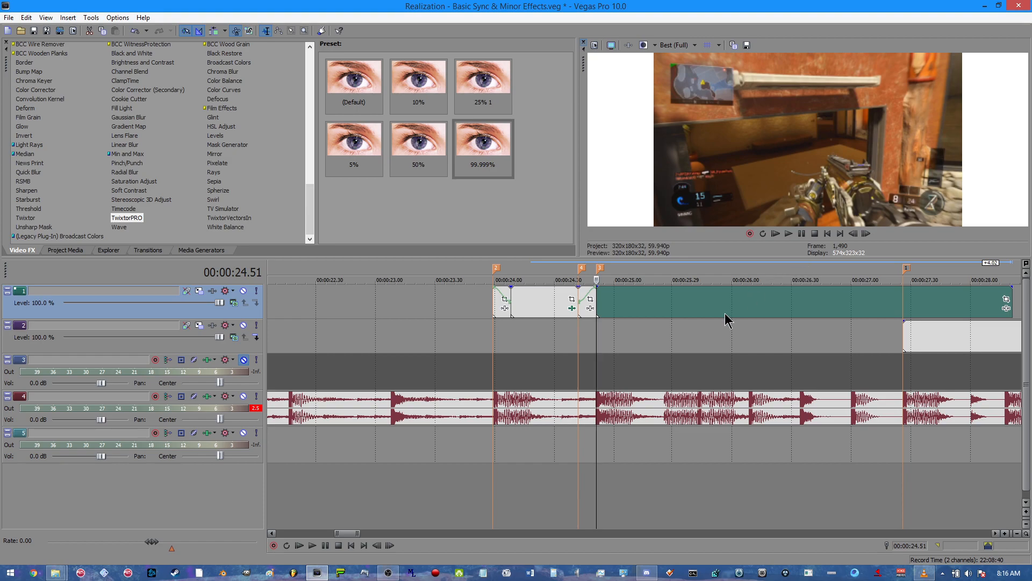
Advance frame by frame from marker 3 and place a marker at 00:00:25.00
scroll(717, 314, "up", 3)
key("Right")
key("Right")
key("Right")
key("Right")
key("Right")
key("Right")
key("Right")
key("Right")
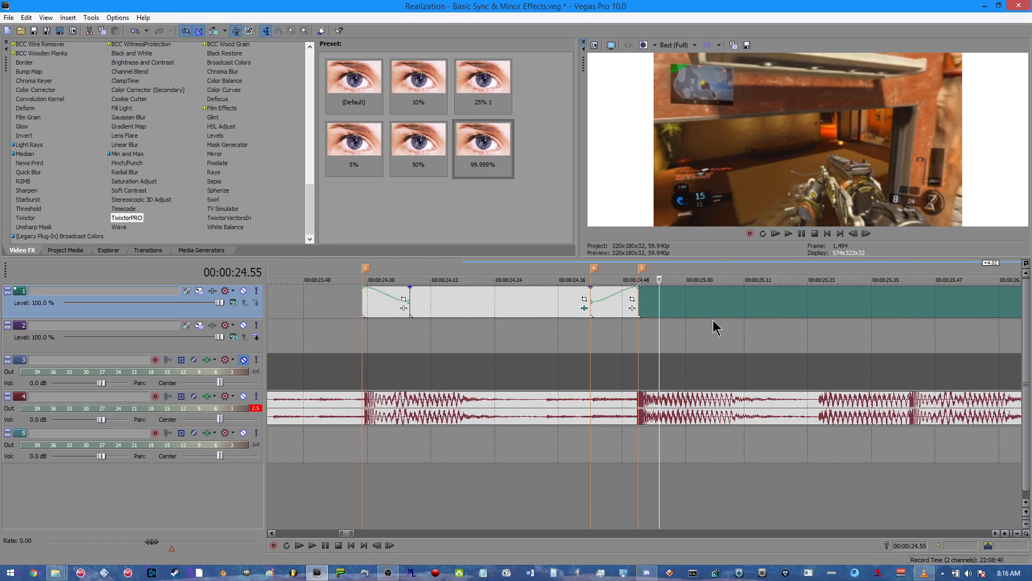
key("Right")
key("m")
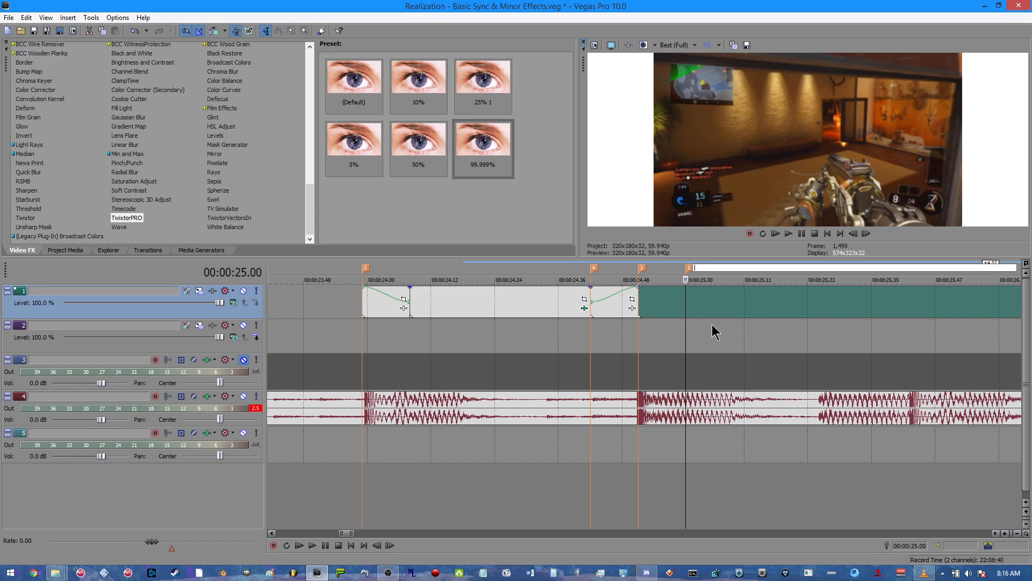
Insert a fresh velocity envelope on the video event starting at marker 3
right_click(696, 299)
mouse_move(760, 215)
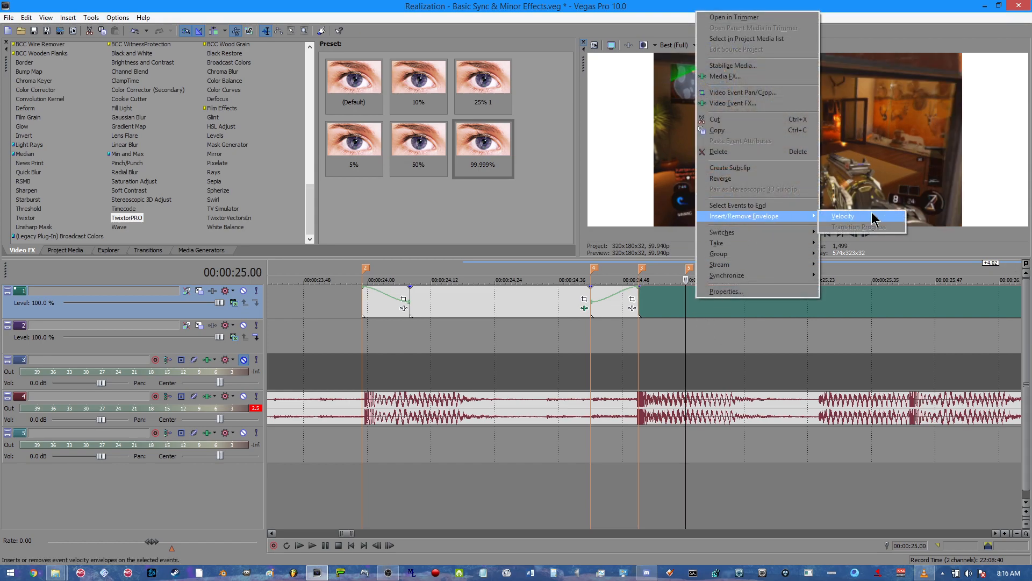
left_click(858, 221)
Shape the velocity envelope to ease down from the top at marker 3 to a mid-level point at 00:00:25.00
left_click_drag(652, 307, 683, 298)
right_click(685, 290)
left_click(705, 297)
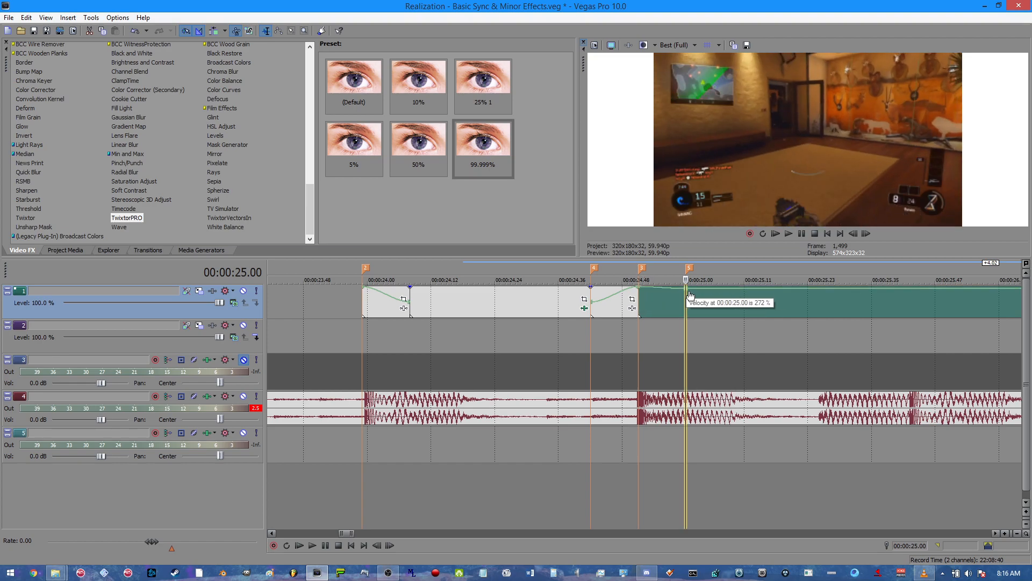
right_click(685, 293)
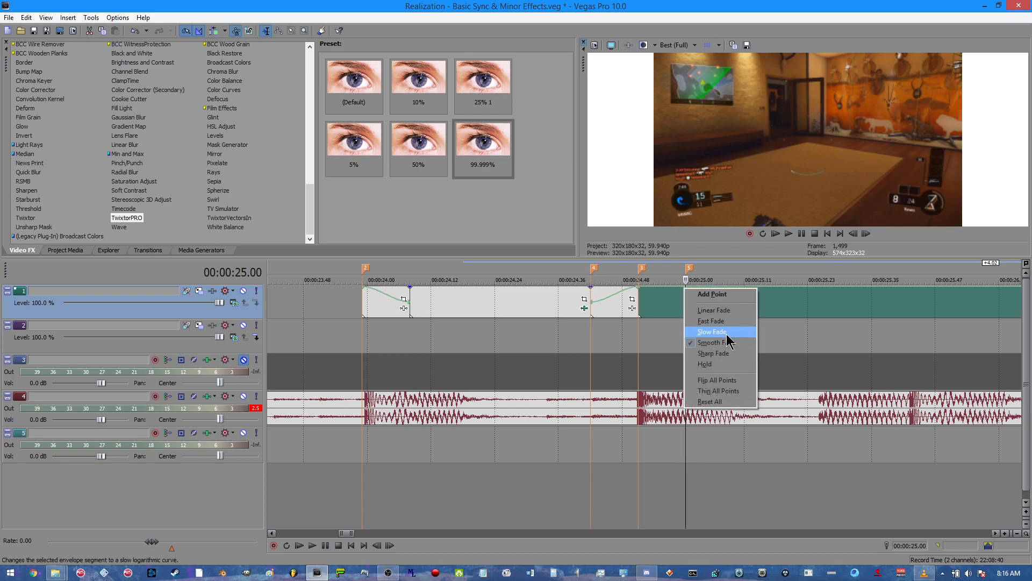
left_click(683, 288)
right_click(686, 292)
left_click(707, 306)
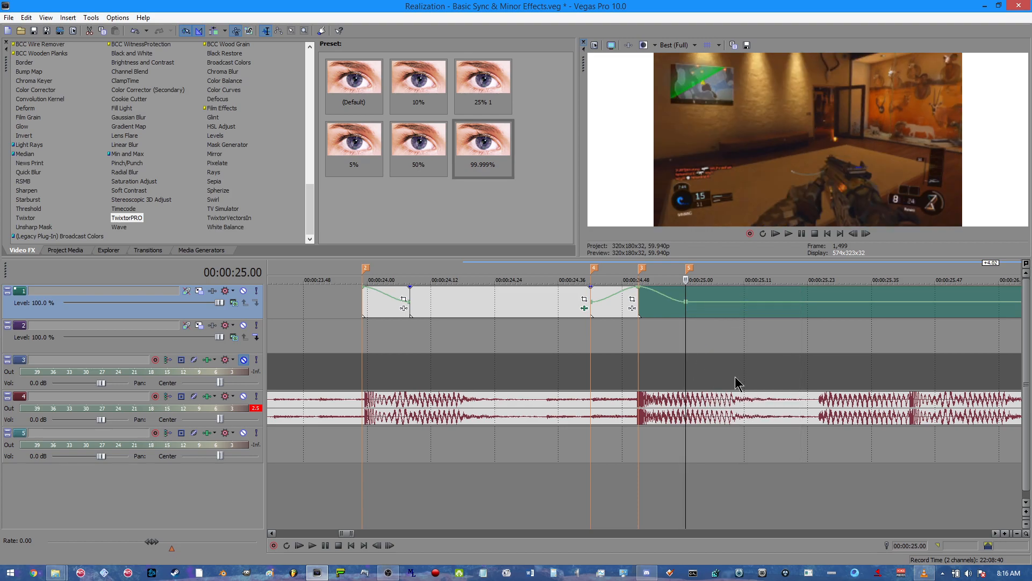
Split the video event at 00:00:25.00 and remove the velocity envelope from the part after the cut
key("s")
right_click(714, 299)
right_click(725, 293)
mouse_move(765, 210)
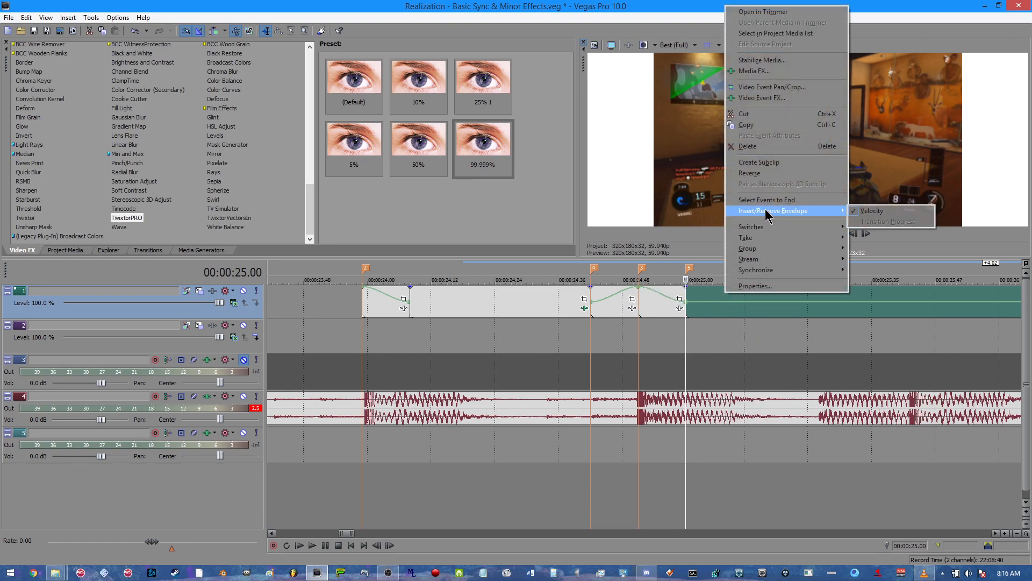
left_click(877, 211)
Locate the next strong beat in the music waveform and place a marker on it at 00:00:25.42
scroll(751, 326, "down", 2)
scroll(751, 331, "up", 3)
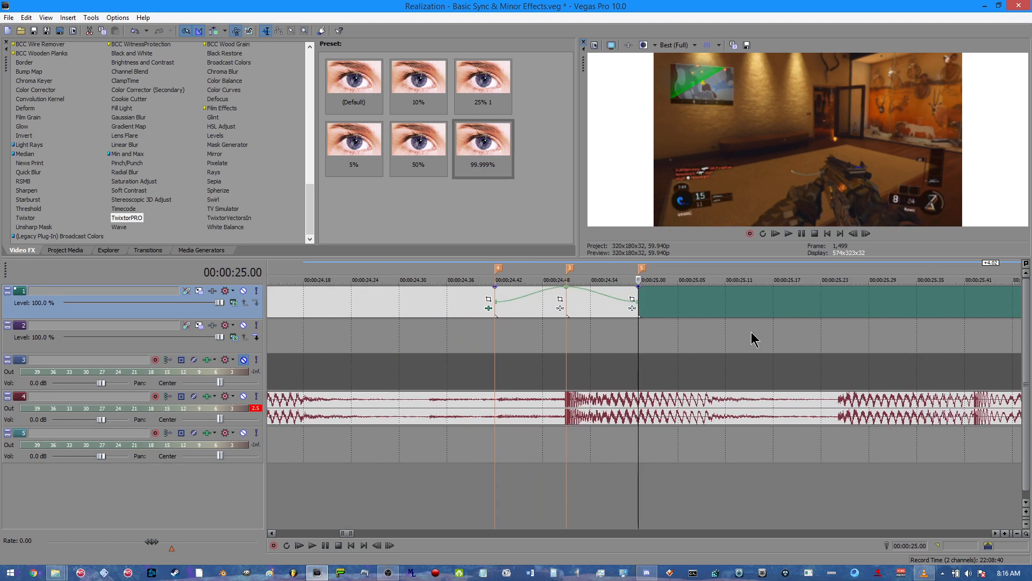
scroll(688, 310, "down", 1)
scroll(672, 309, "down", 1)
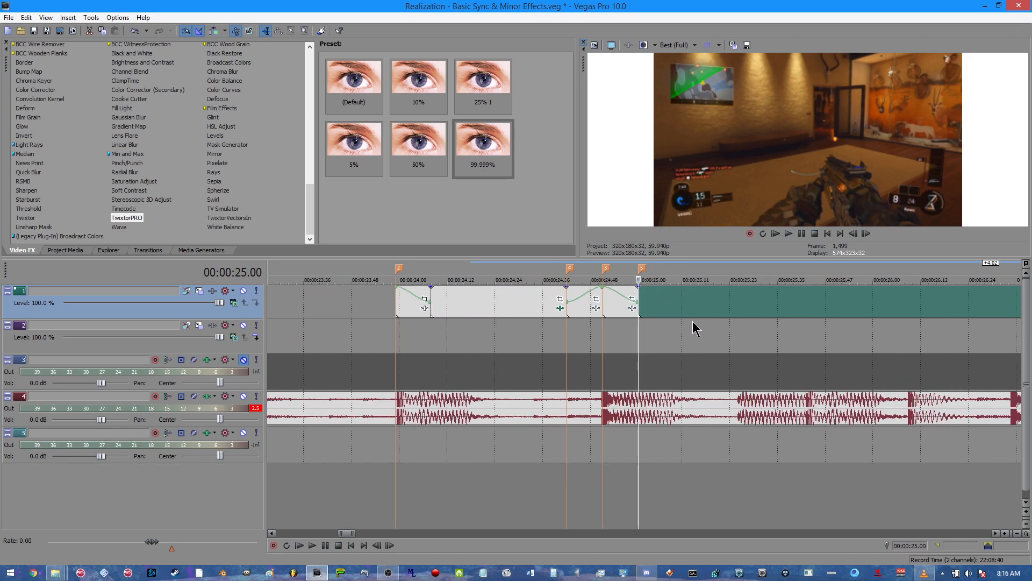
scroll(692, 321, "down", 1)
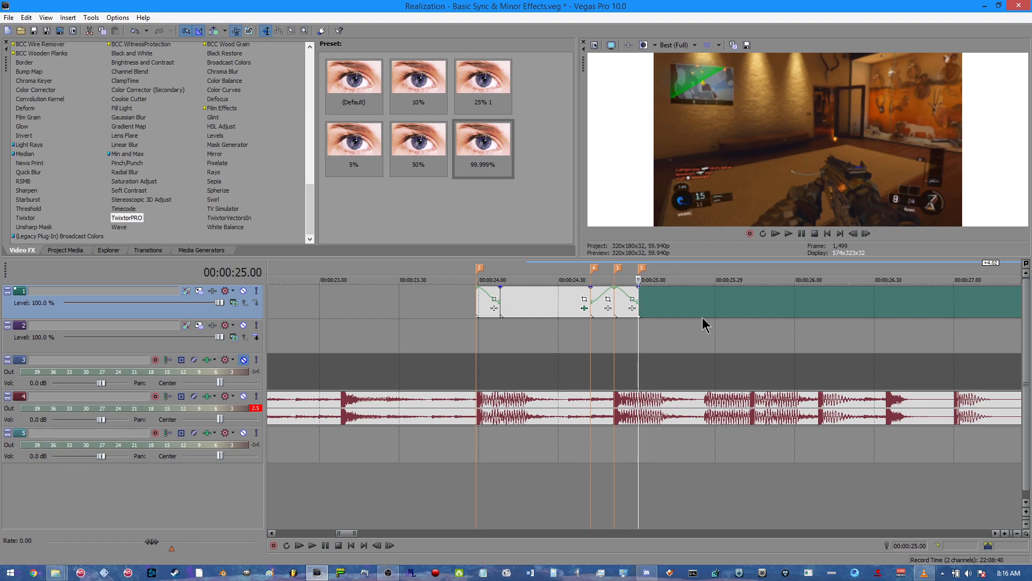
left_click(750, 413)
scroll(708, 386, "up", 3)
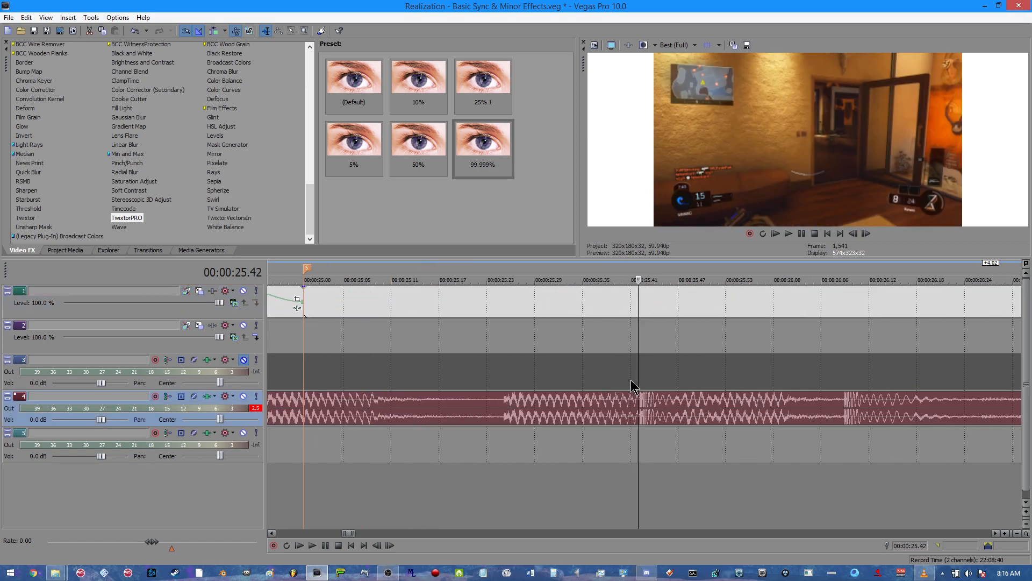
scroll(651, 414, "down", 4)
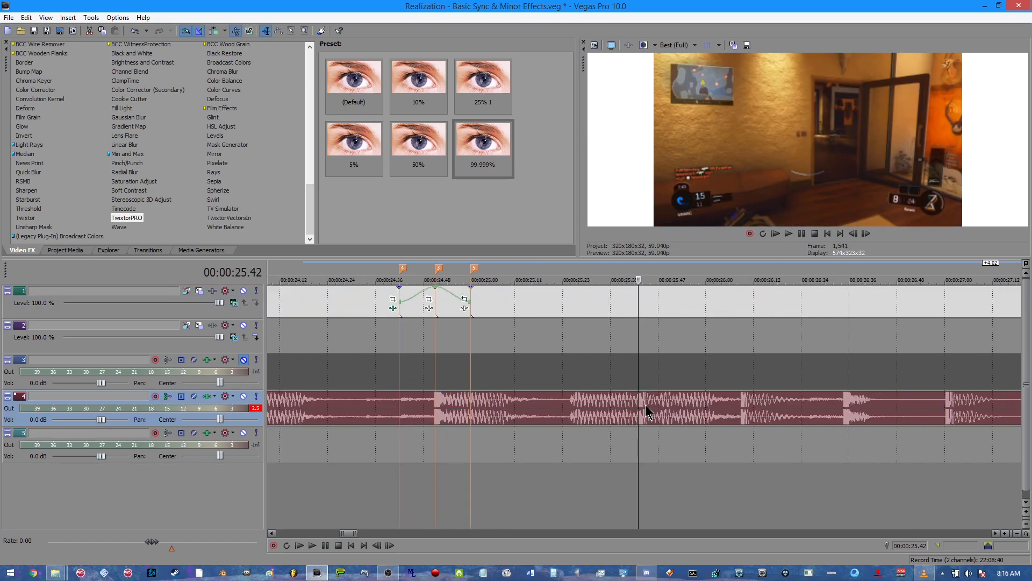
key("m")
Play back from the marker at 00:00:25.42 and select the video event beneath it
key("space")
key("space")
key("Left")
key("Right")
left_click(636, 299)
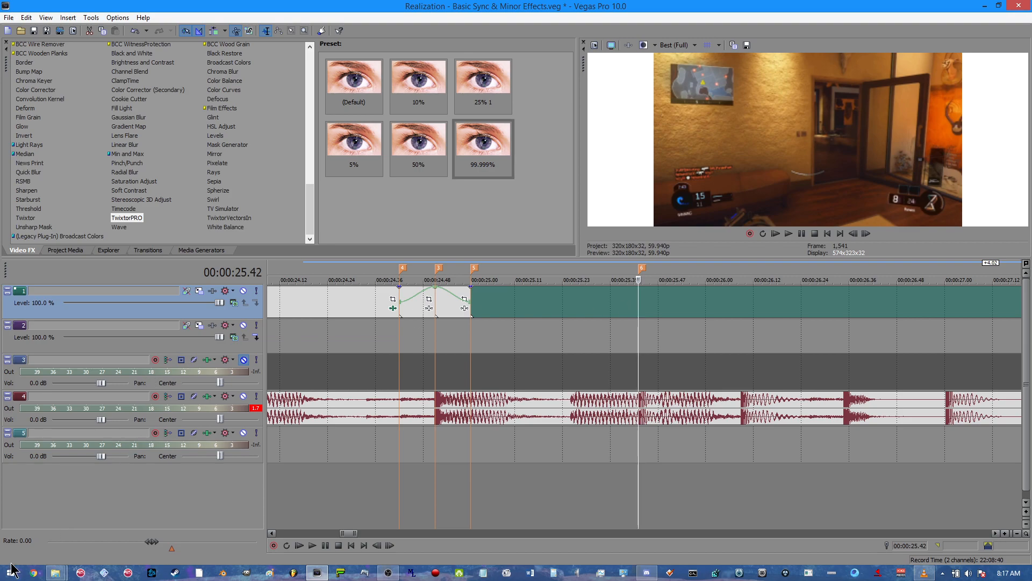
Switch to the web browser, open YouTube and search for "faze furran"
left_click(30, 575)
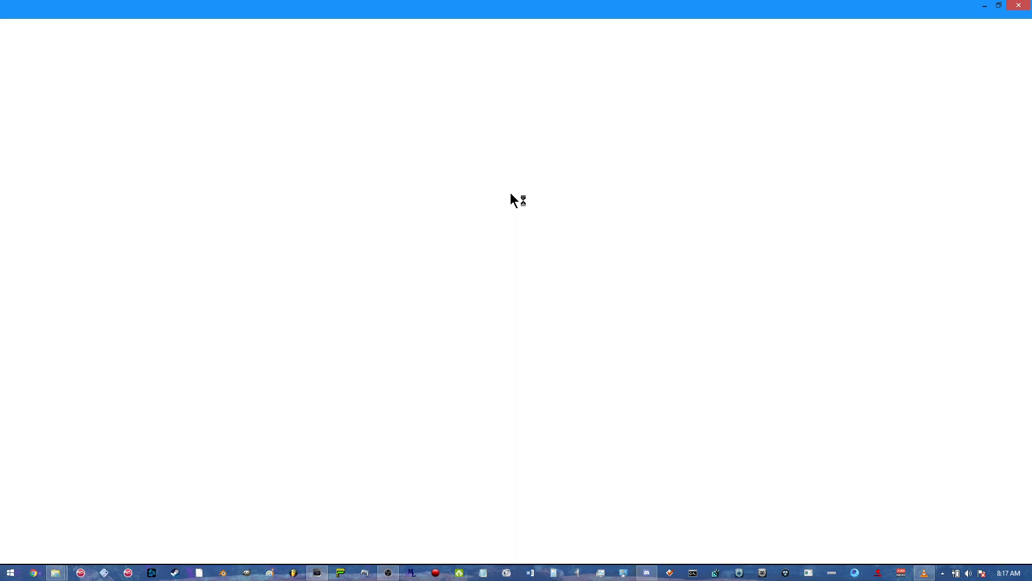
left_click(37, 47)
left_click(48, 72)
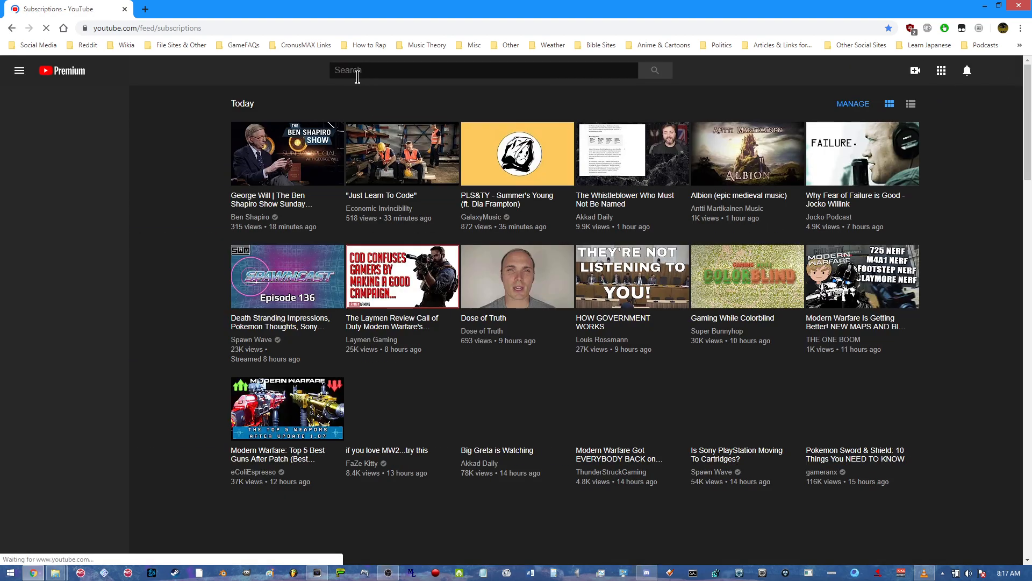
left_click(352, 76)
type("faze furran")
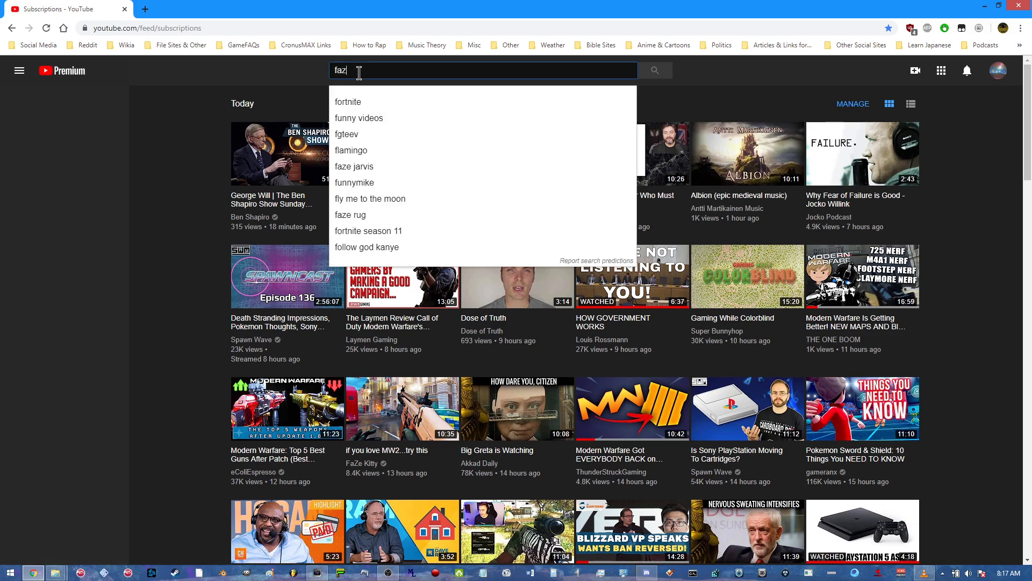
key("Return")
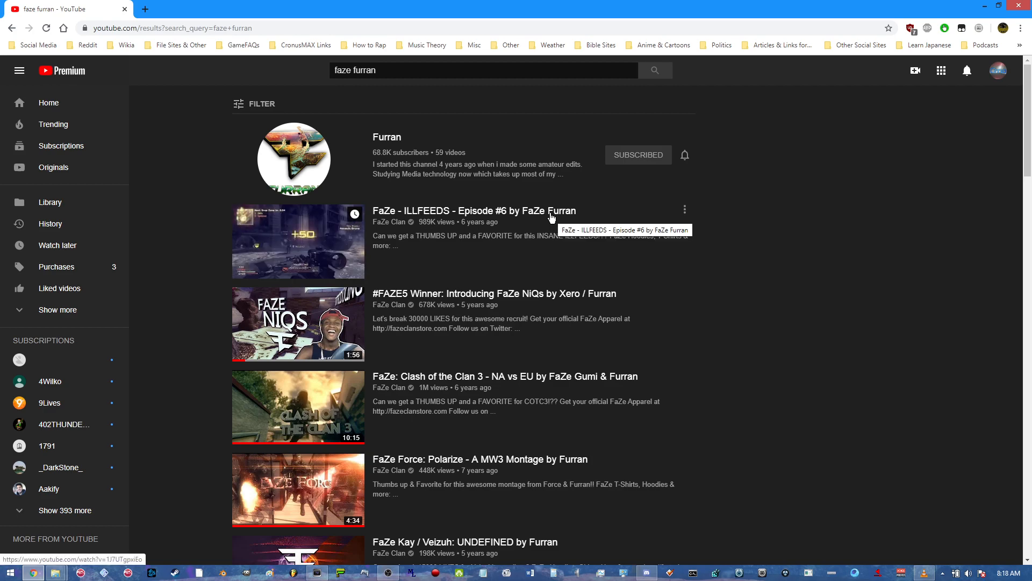
Open the "FaZe - ILLFEEDS - Episode #6" video and watch its editing from about 0:19 to 0:58
left_click(552, 217)
left_click_drag(131, 476, 180, 504)
left_click(288, 502)
left_click(273, 507)
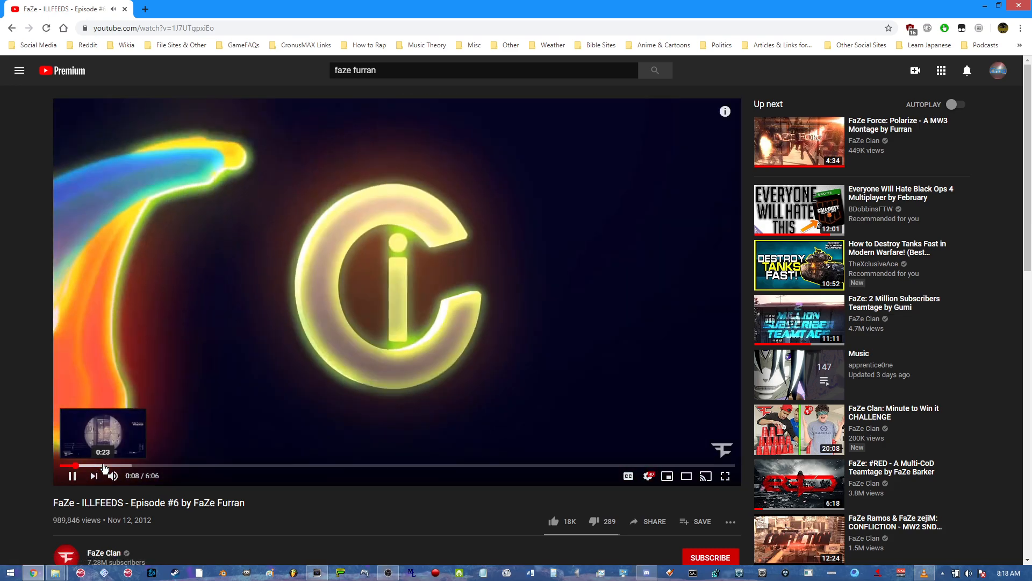
left_click(93, 465)
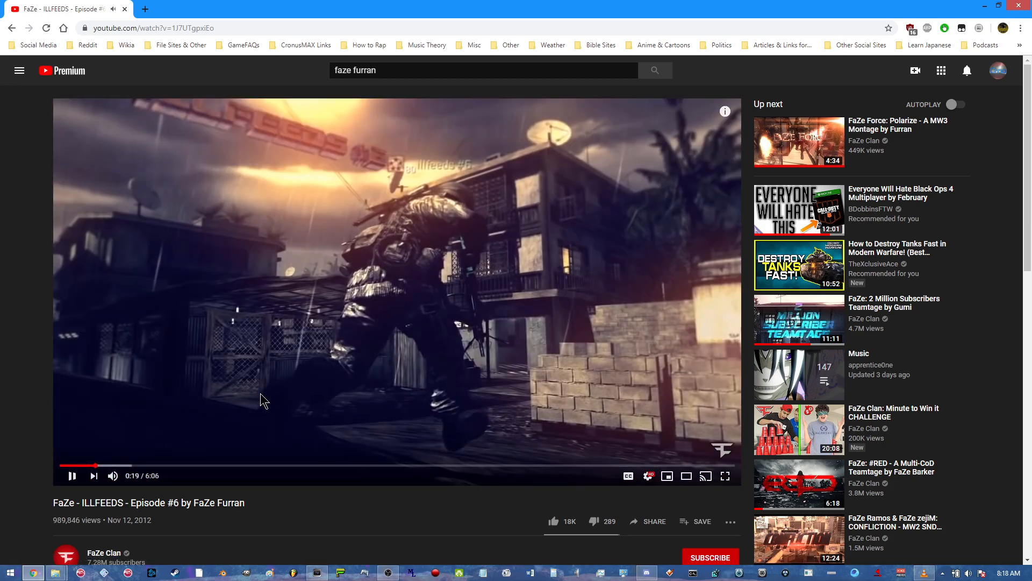
left_click(504, 261)
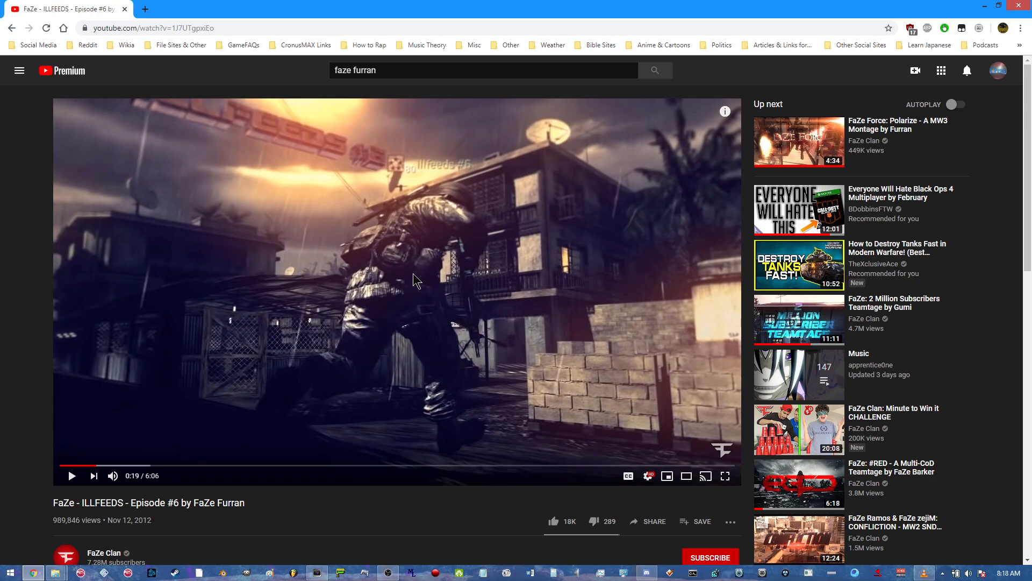
left_click(483, 263)
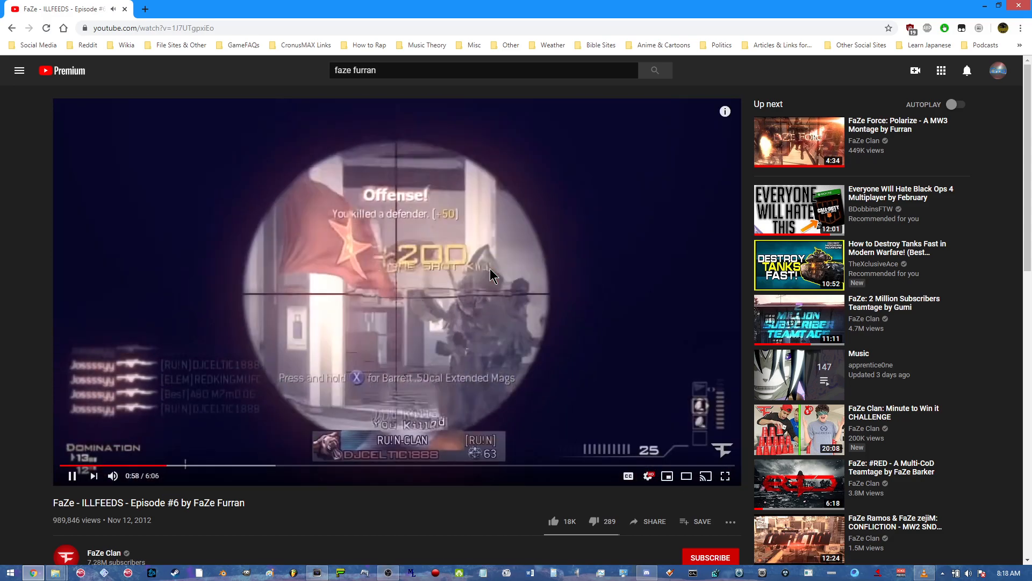
left_click(489, 275)
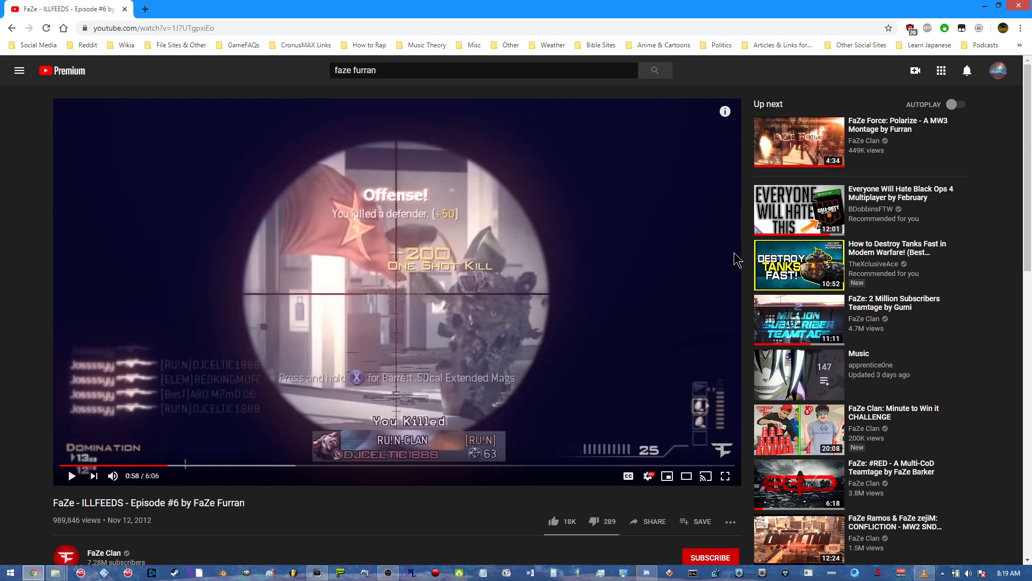
Watch "FaZe Force: Polarize - A MW3 Montage" from about 0:47 to 1:23, then close the browser to return to Vegas Pro
left_click(896, 135)
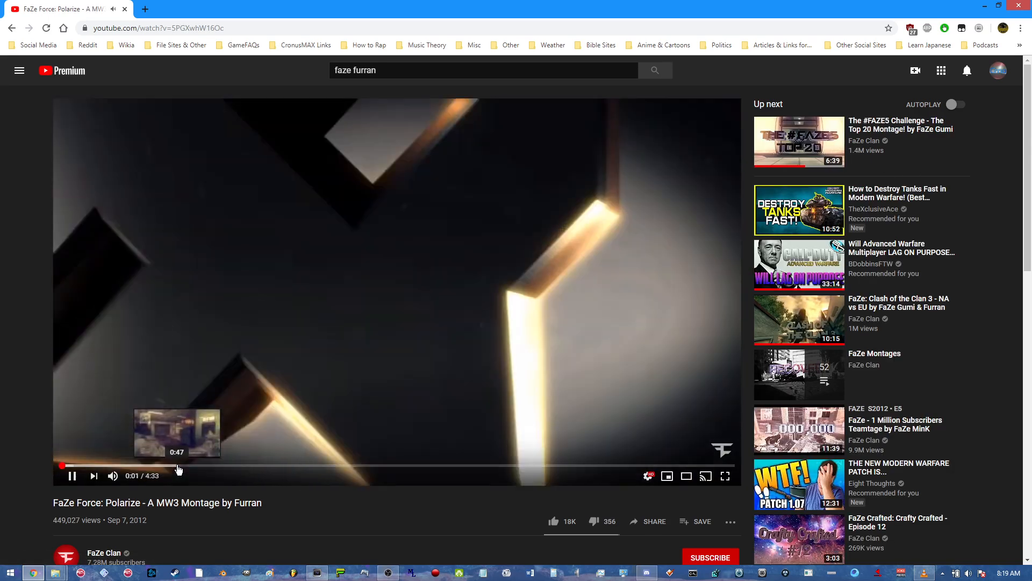
left_click(179, 465)
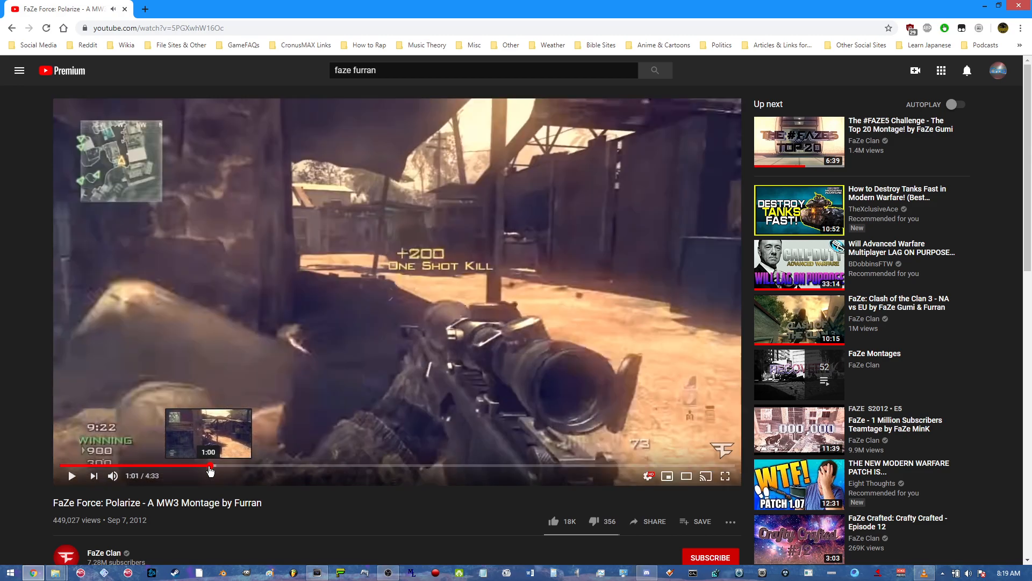
left_click(419, 305)
left_click(419, 304)
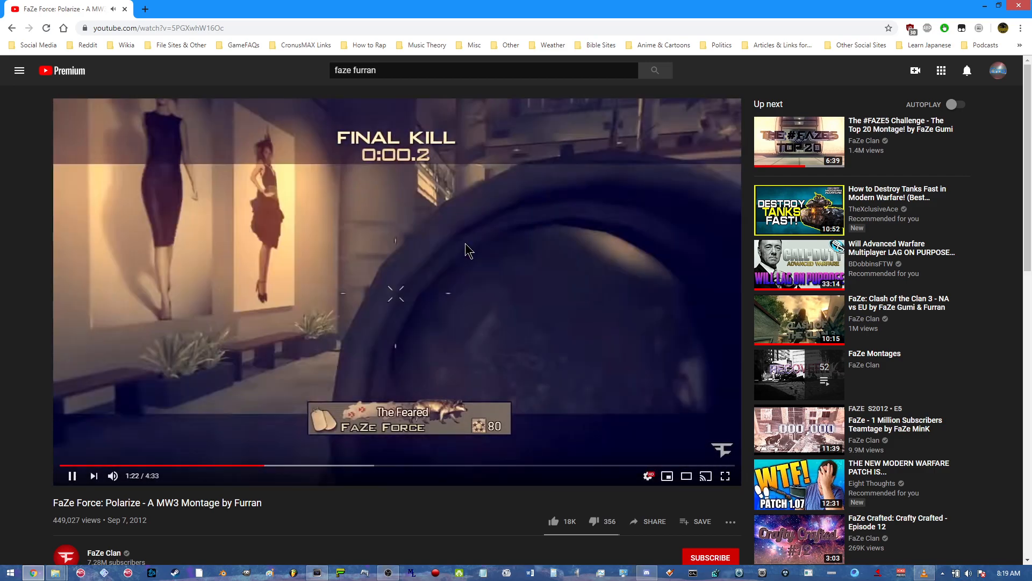
left_click(454, 245)
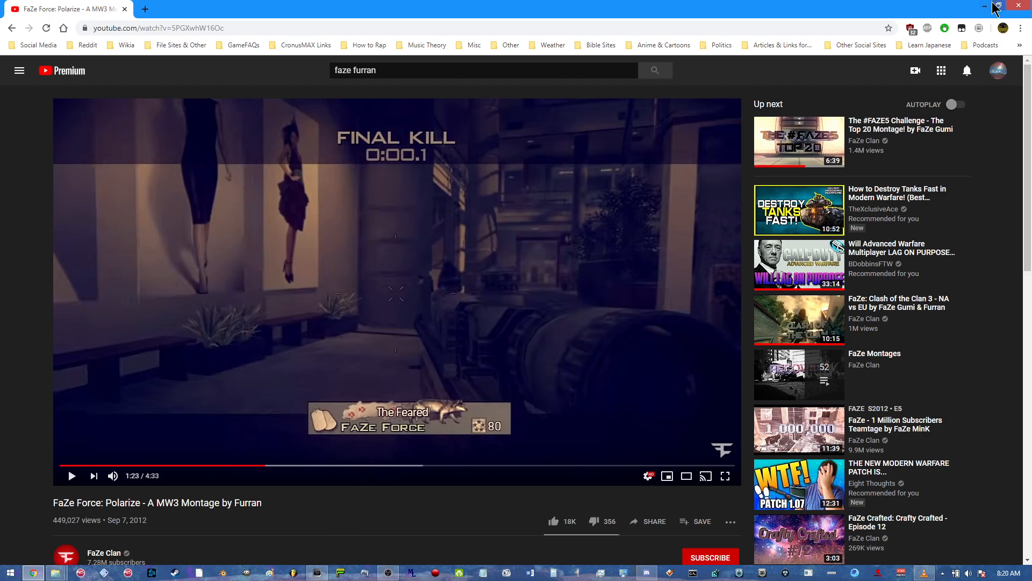
left_click(1023, 8)
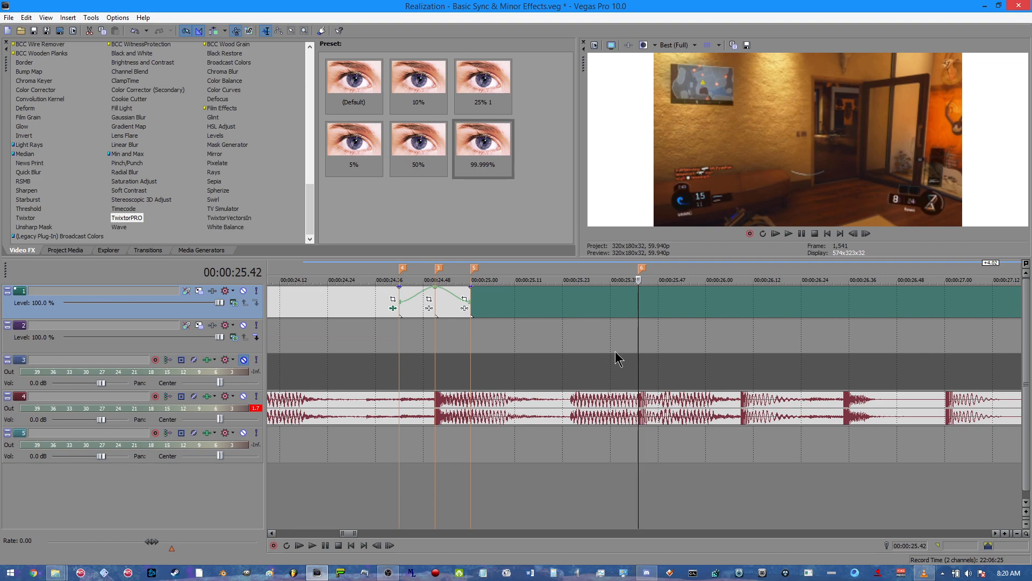
Switch to the Final Video folder in File Explorer and play "A Quick Sync Test - Test 2 - RSMB & 29.97 FPS.mp4"
mouse_move(55, 572)
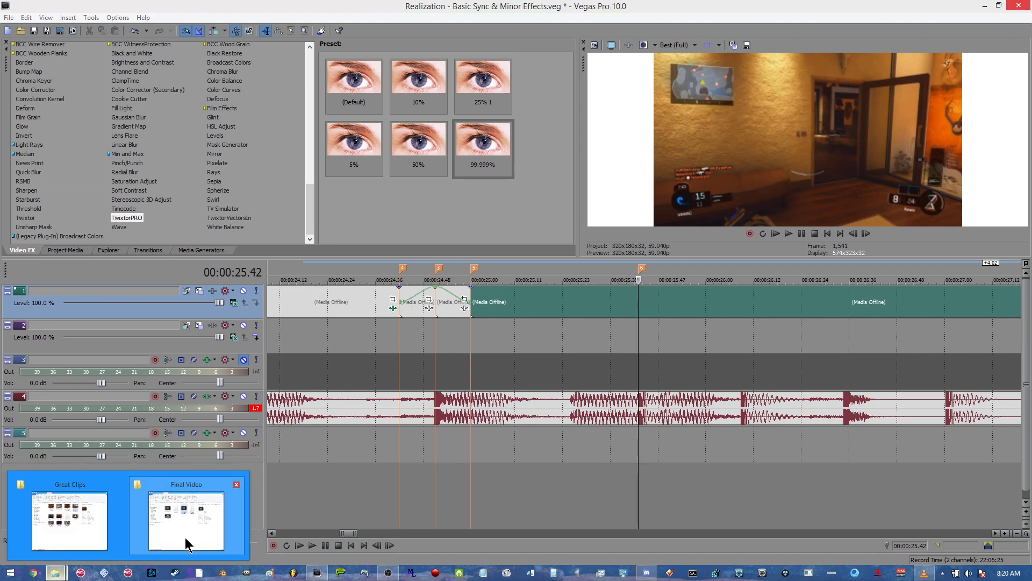
left_click(223, 543)
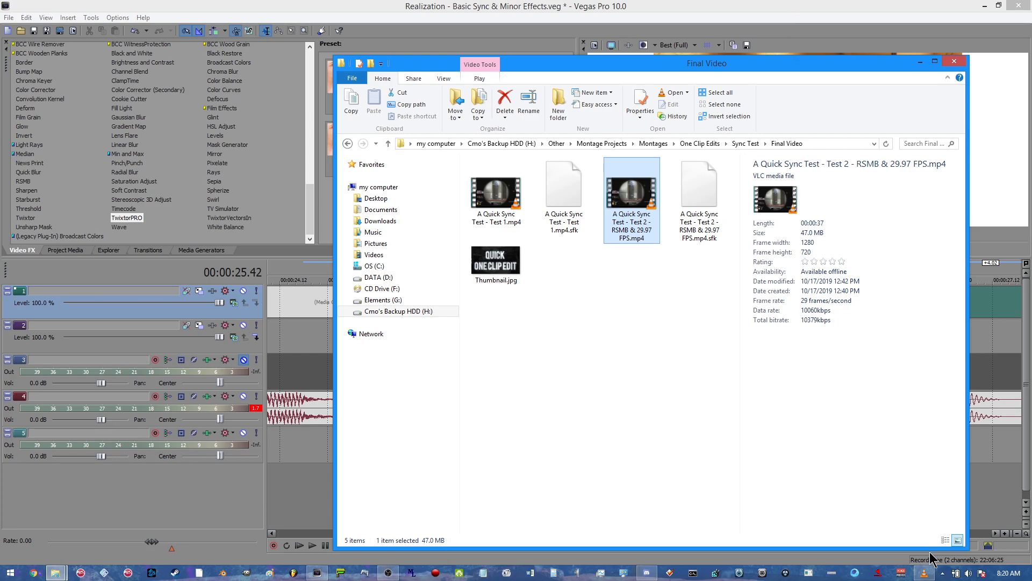
double_click(632, 199)
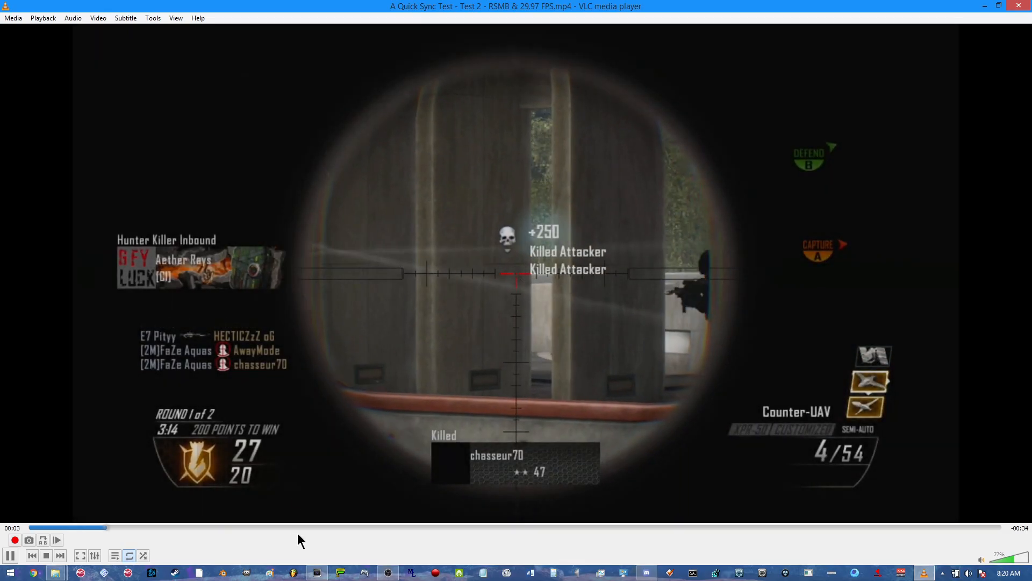
Watch the sync test video from about 0:20 to 0:33, then close it and return to Vegas Pro
left_click(337, 528)
left_click(475, 529)
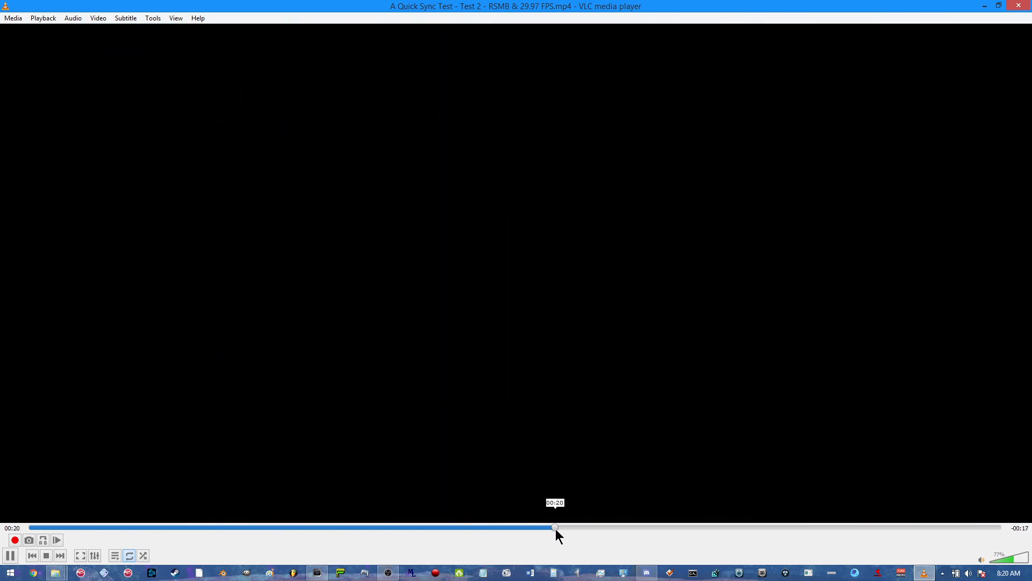
left_click(557, 528)
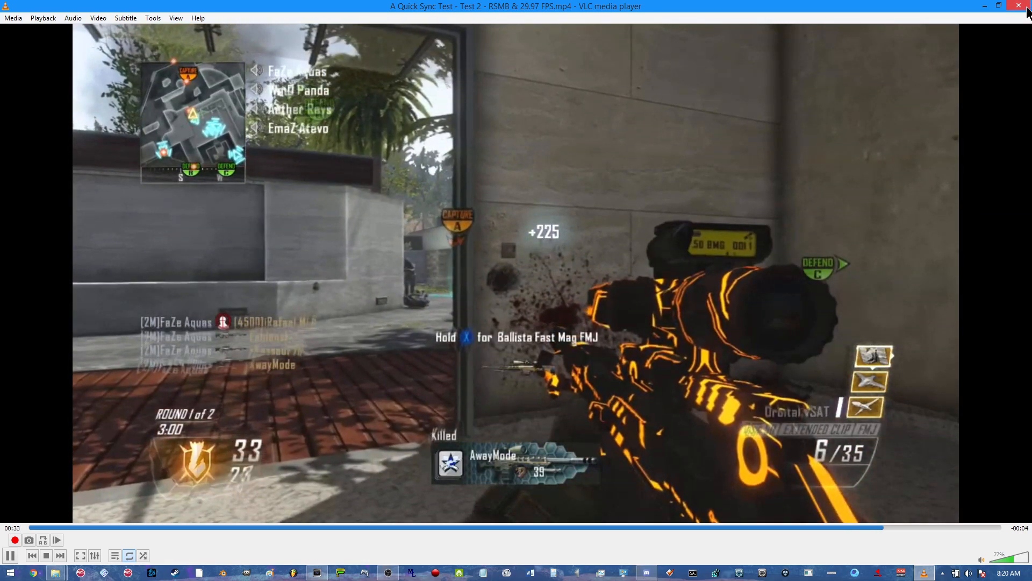
left_click(1018, 6)
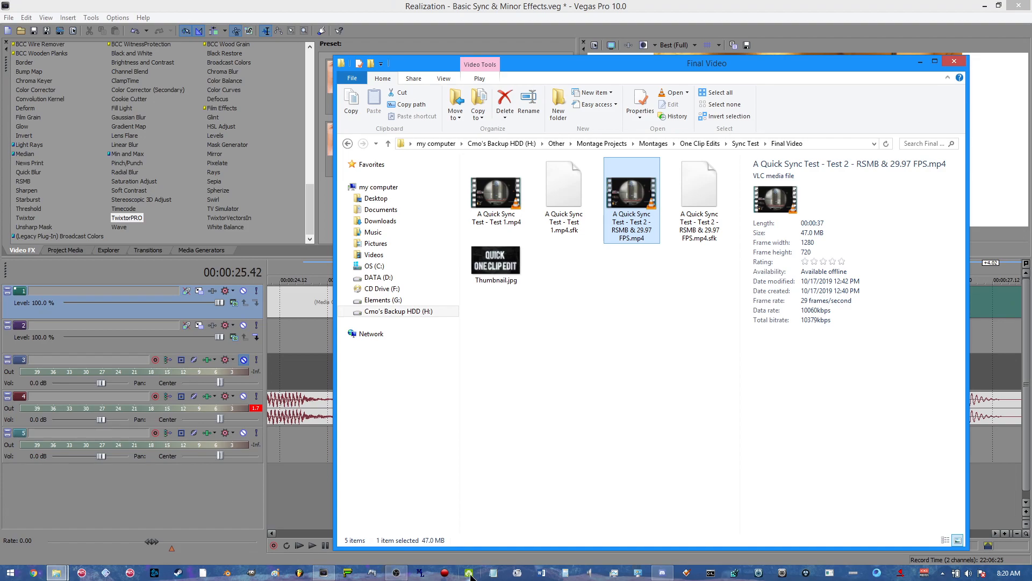
left_click(915, 66)
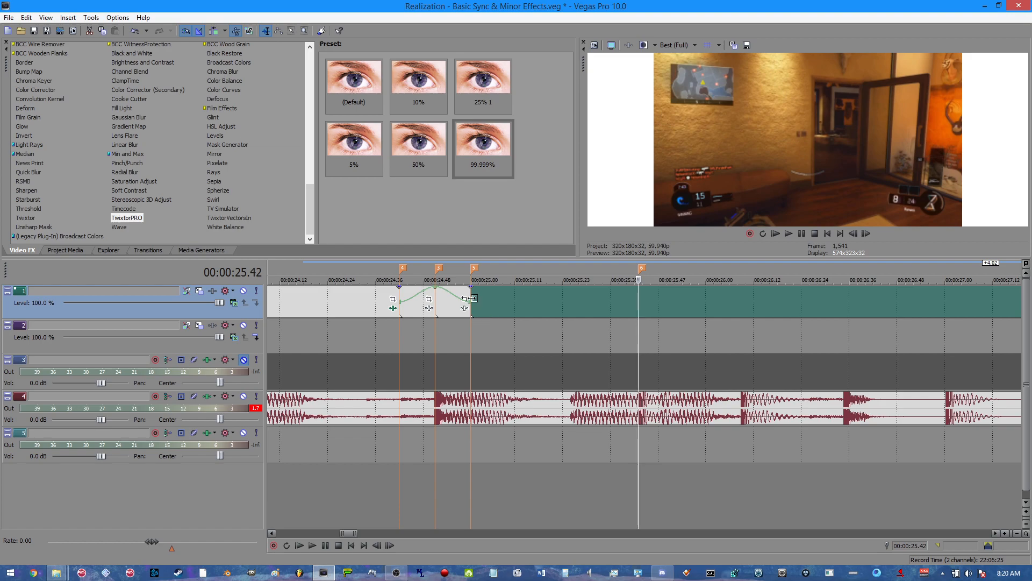
Examine the Velocity option for inserting an envelope on the clip starting at 00:00:25.00, without applying it
scroll(790, 334, "down", 2)
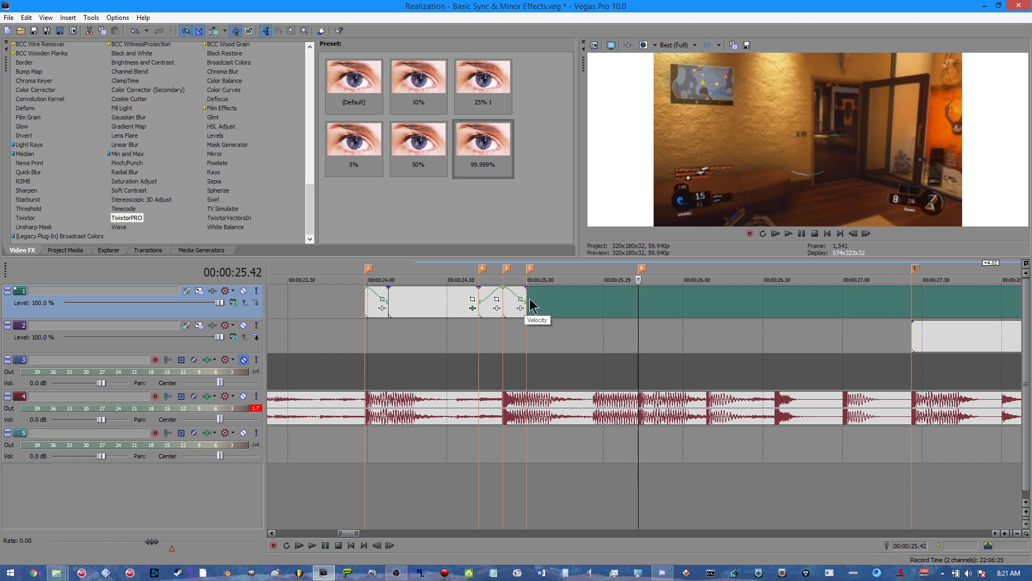
right_click(600, 304)
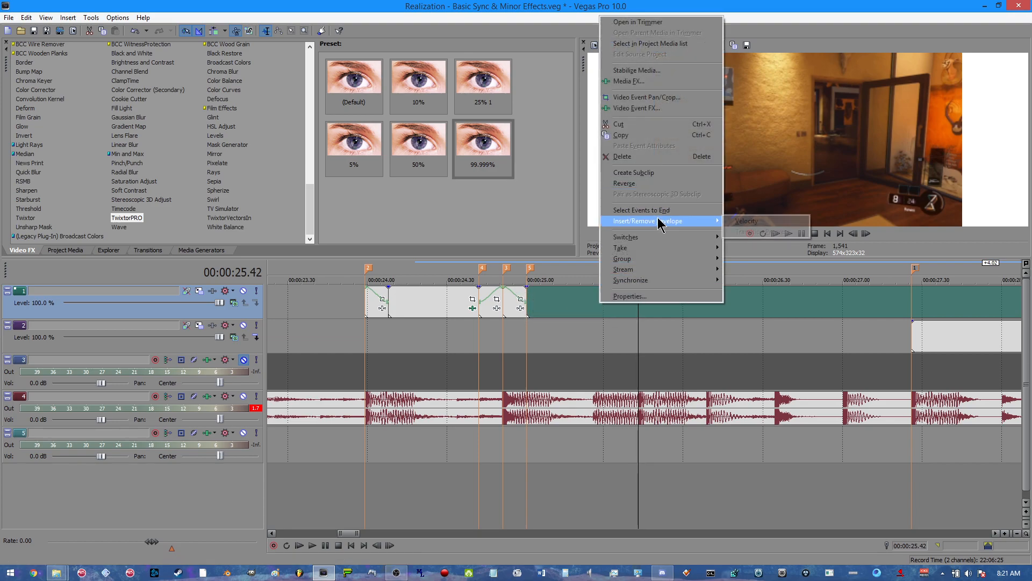
mouse_move(663, 224)
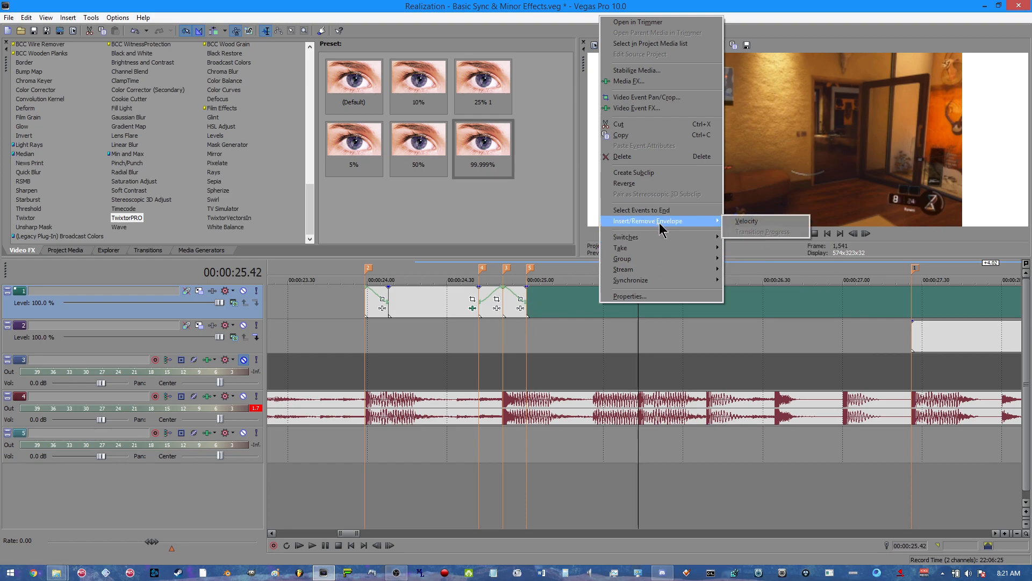
left_click(748, 221)
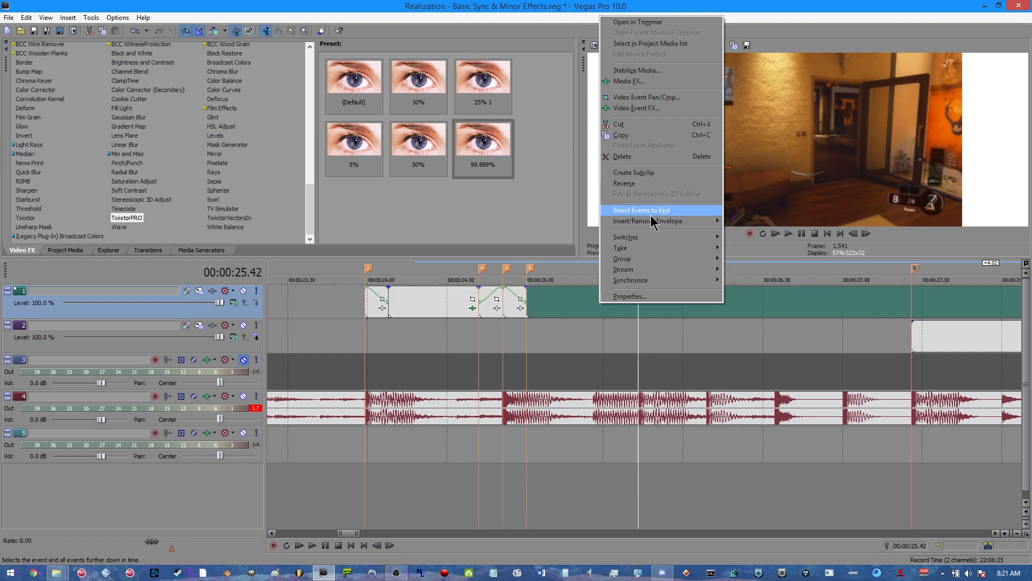
mouse_move(656, 222)
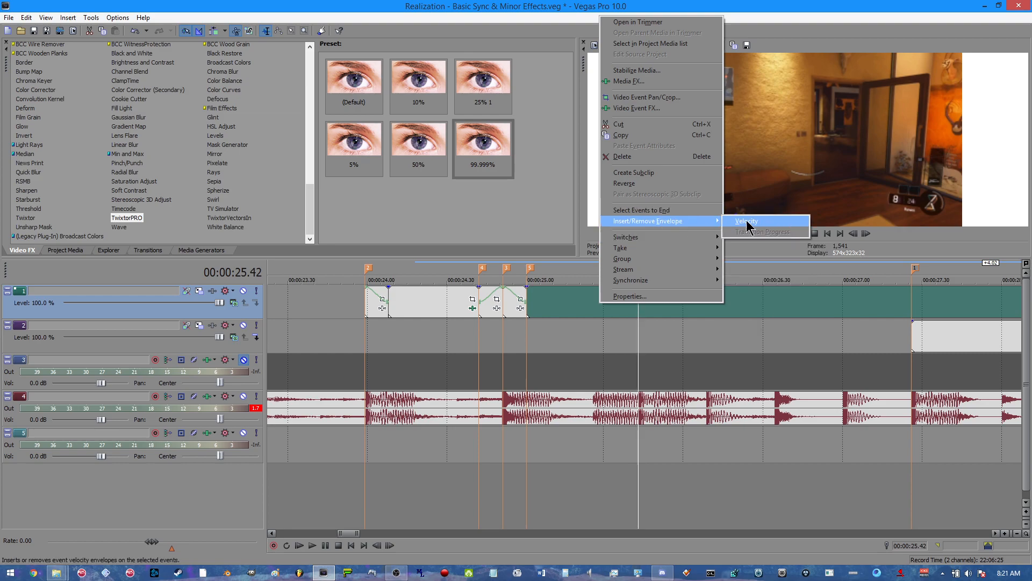
left_click(548, 4)
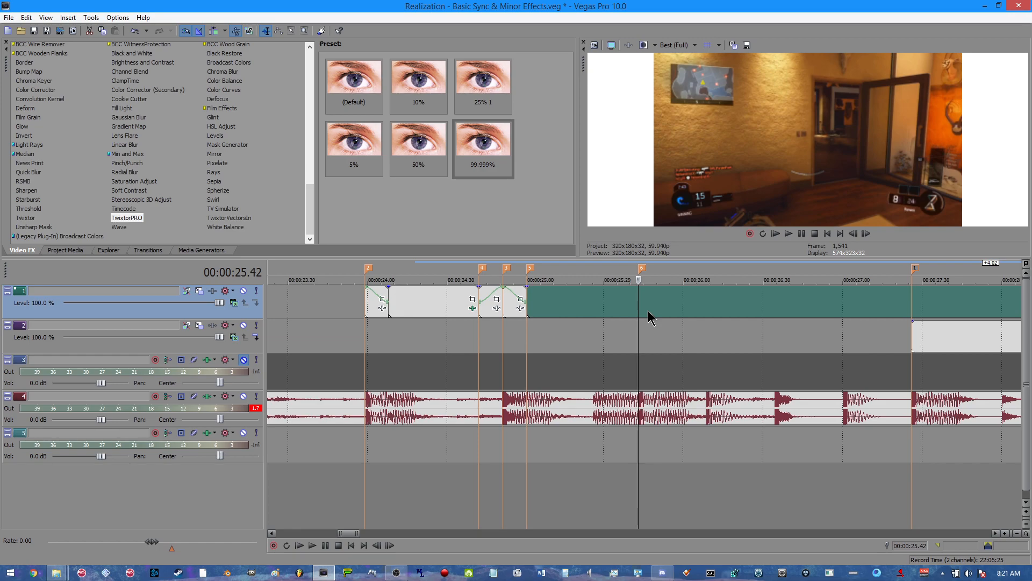
Compare the frames at the clip starts 00:00:24.08 and 00:00:25.00 and at the marker at 00:00:25.42
scroll(651, 305, "up", 2)
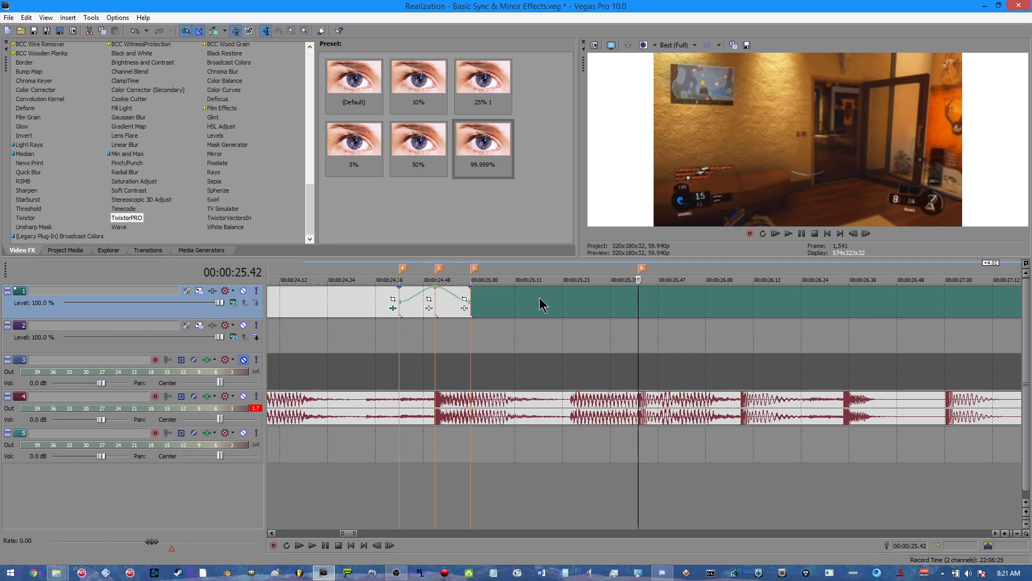
scroll(529, 409, "down", 3)
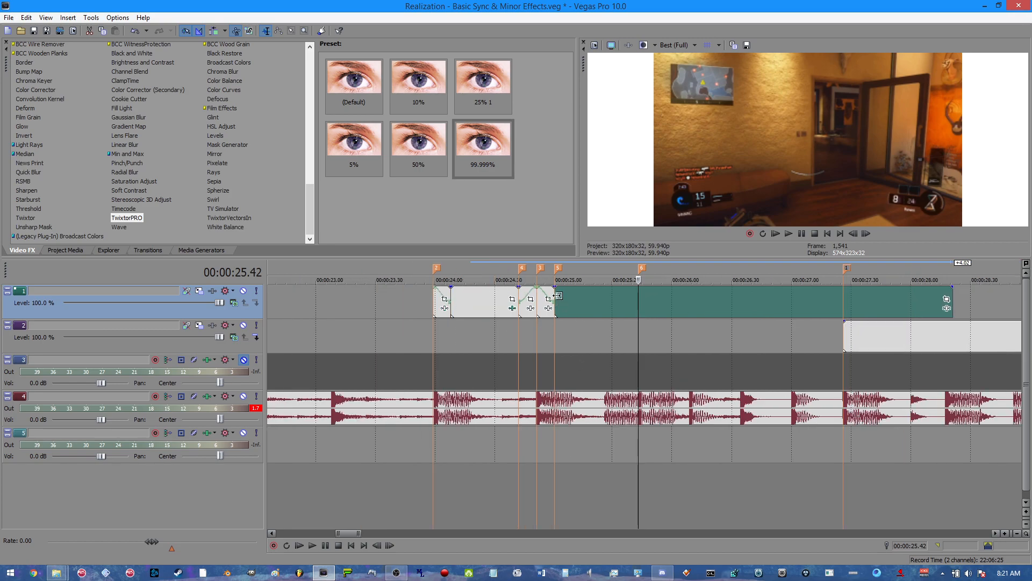
left_click(456, 306)
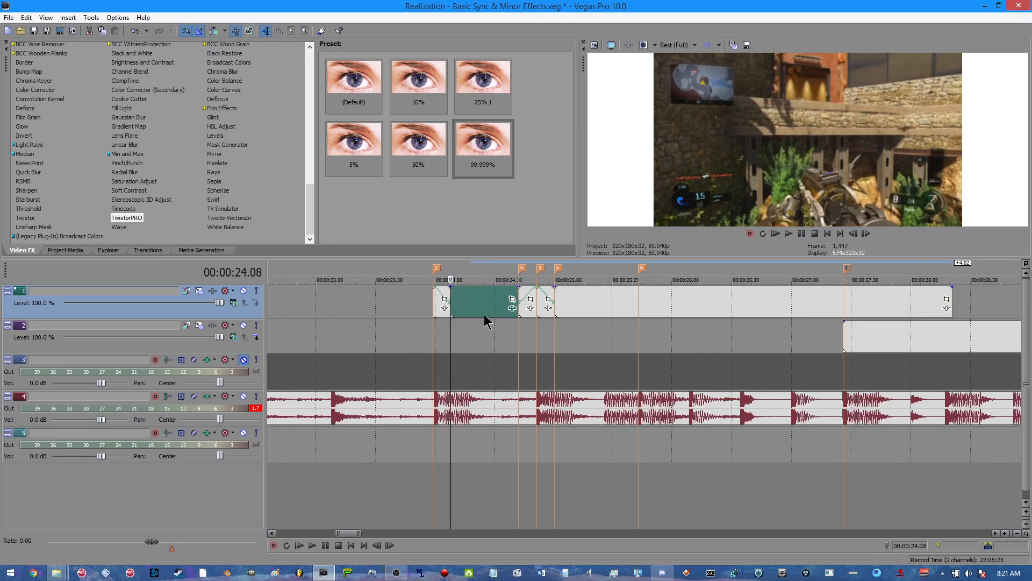
left_click(557, 314)
scroll(658, 327, "up", 3)
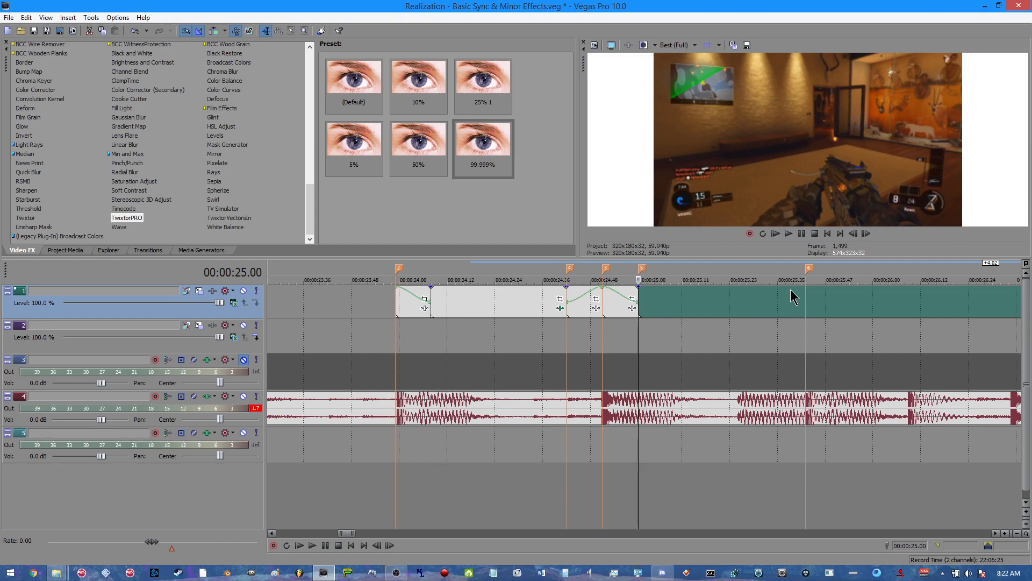
left_click(806, 313)
scroll(791, 306, "down", 3)
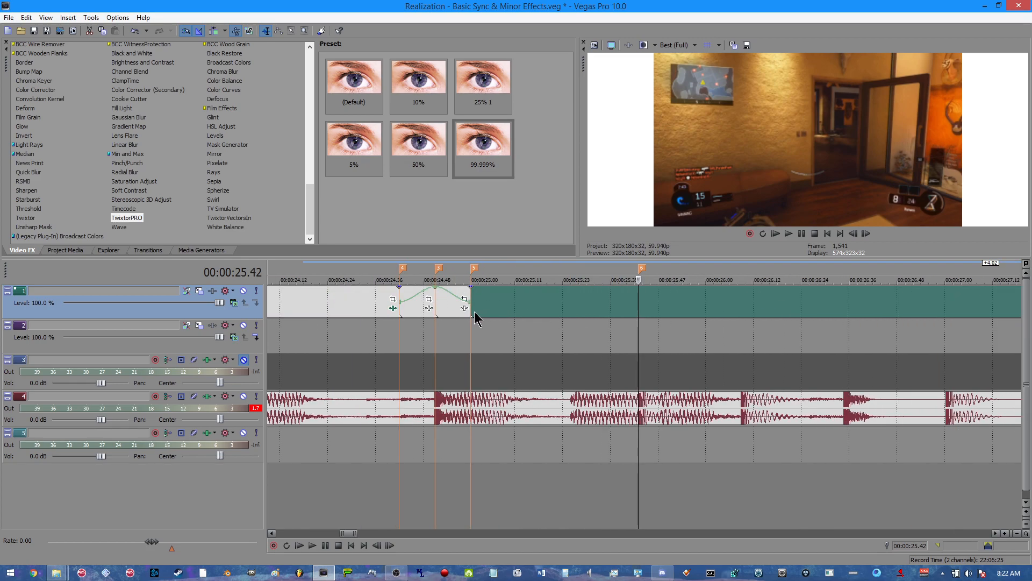
Inspect the TwixtorPRO settings of the clip starting at 00:00:24.08, then place the cursor at 00:00:25.00
left_click(382, 308)
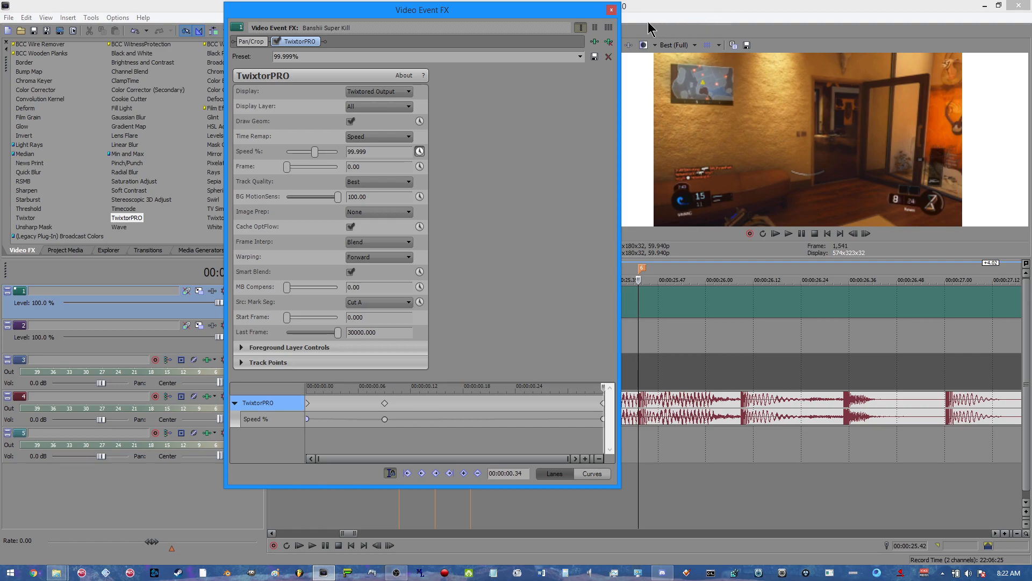
left_click(611, 10)
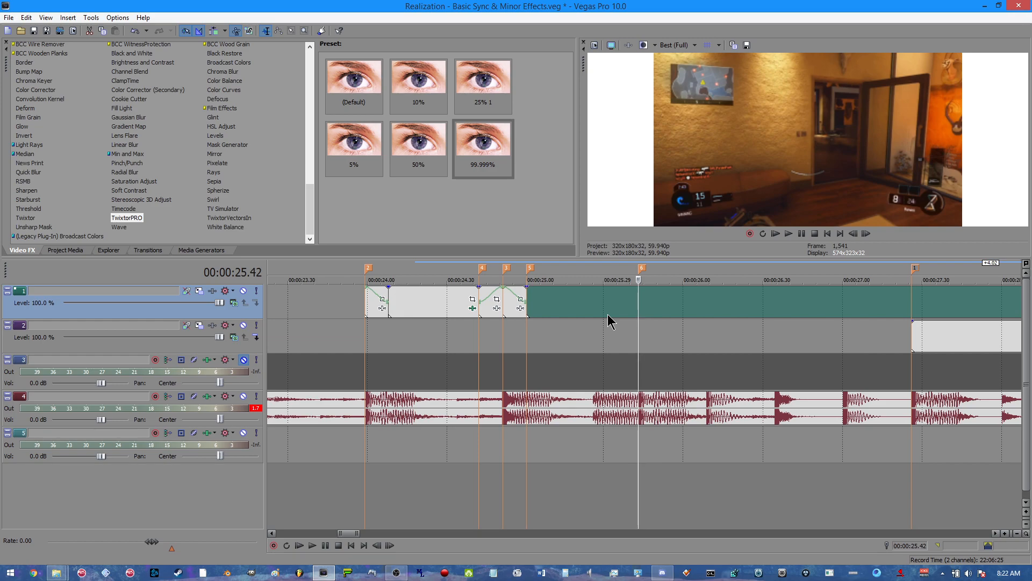
scroll(584, 329, "up", 2)
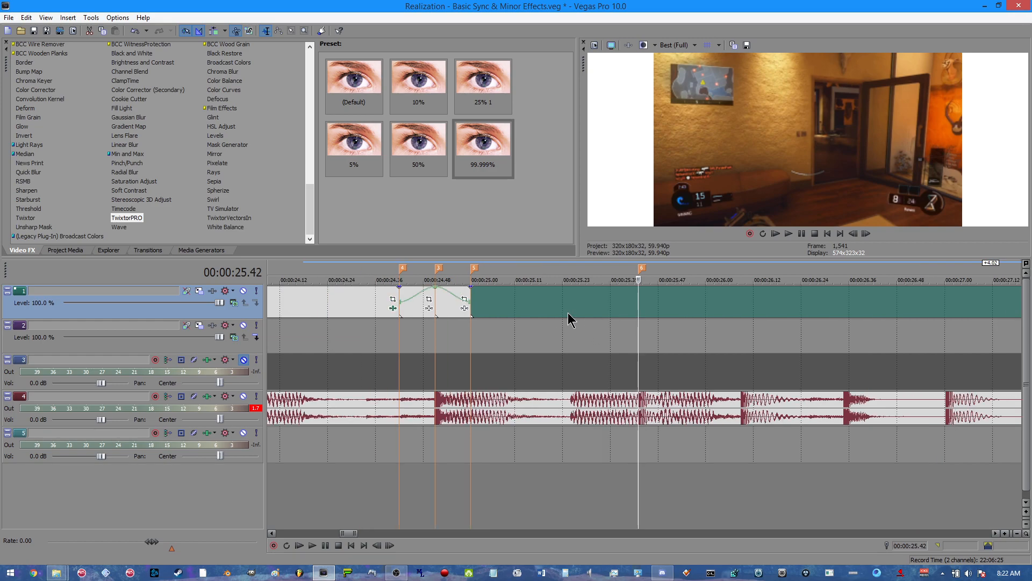
left_click(471, 308)
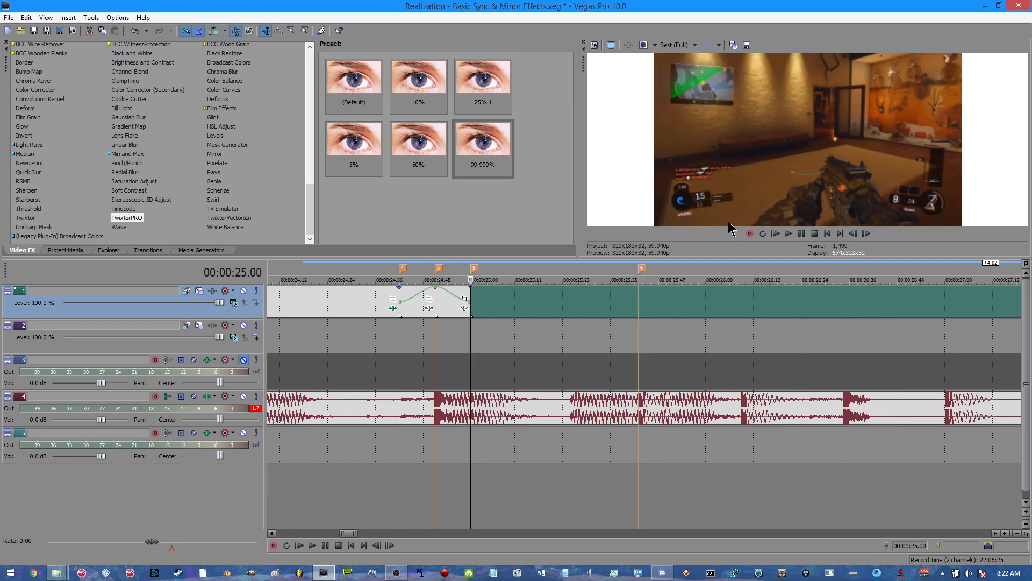
scroll(675, 325, "down", 5)
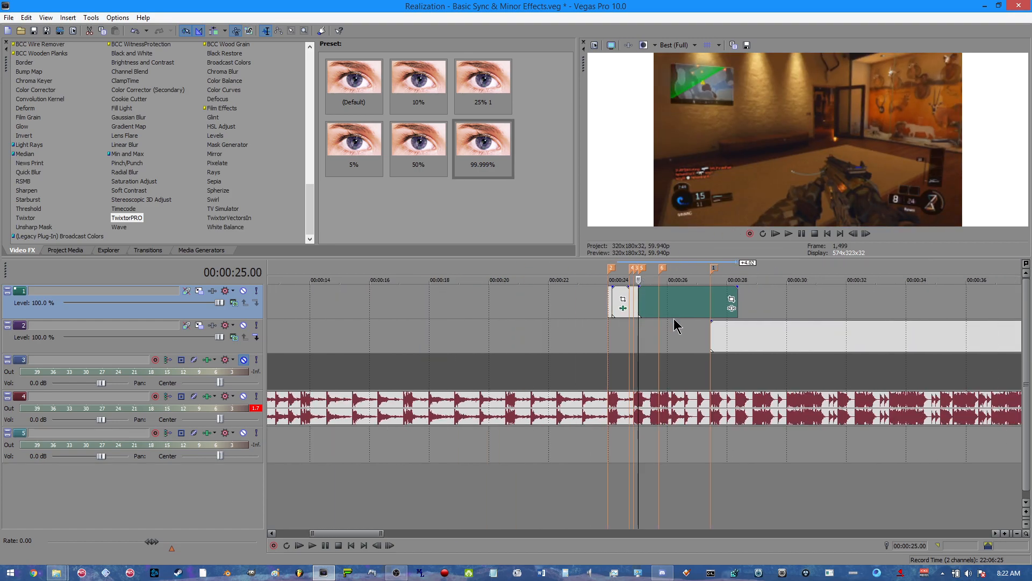
Split the last clip on track 1 at 00:00:27.40 and stretch the end piece to slow it down
left_click(719, 301)
scroll(715, 302, "up", 5)
left_click_drag(800, 303, 1021, 301)
scroll(593, 305, "down", 3)
scroll(359, 299, "down", 2)
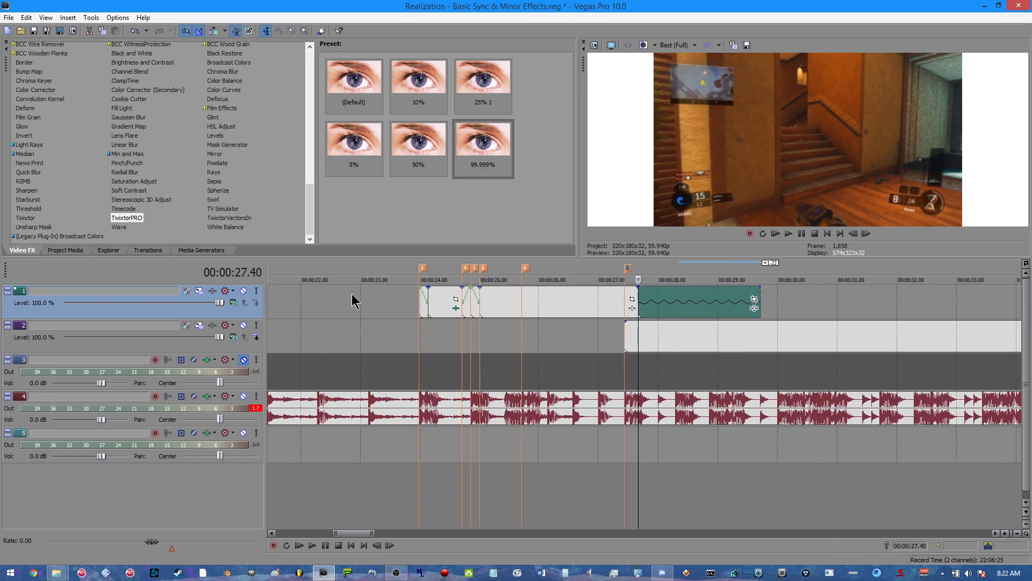
Solo track 1 and play back the stretched end piece from 00:00:27.40
left_click(256, 291)
key("space")
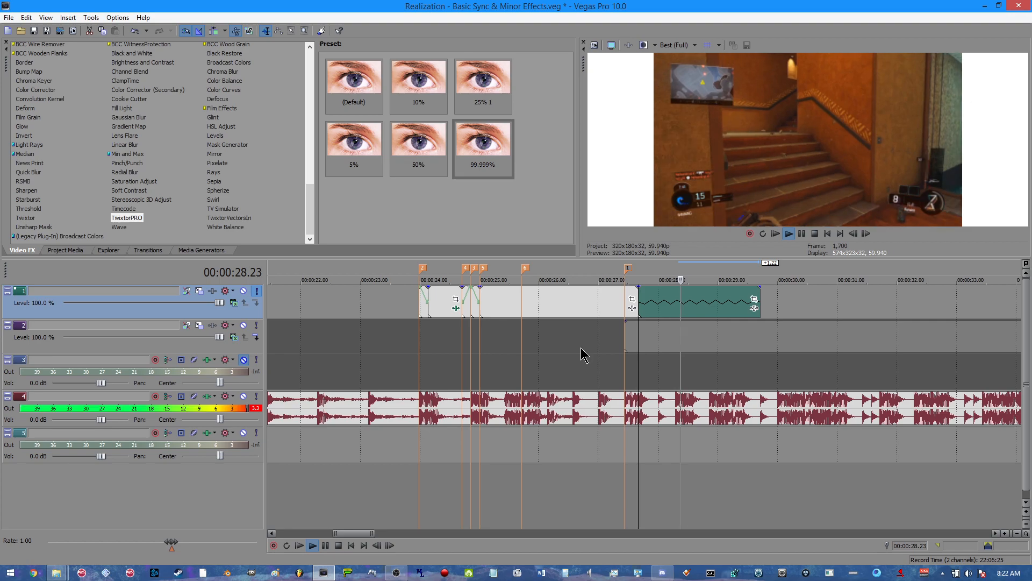
key("space")
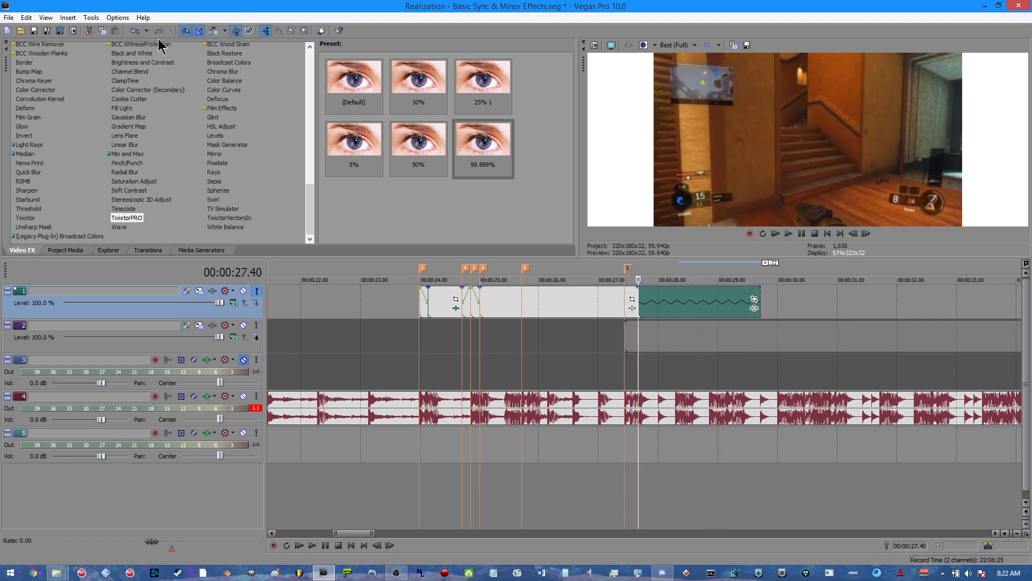
Undo the stretch of the end piece and play back the clip starting at 00:00:24.08
left_click(135, 30)
left_click(430, 300)
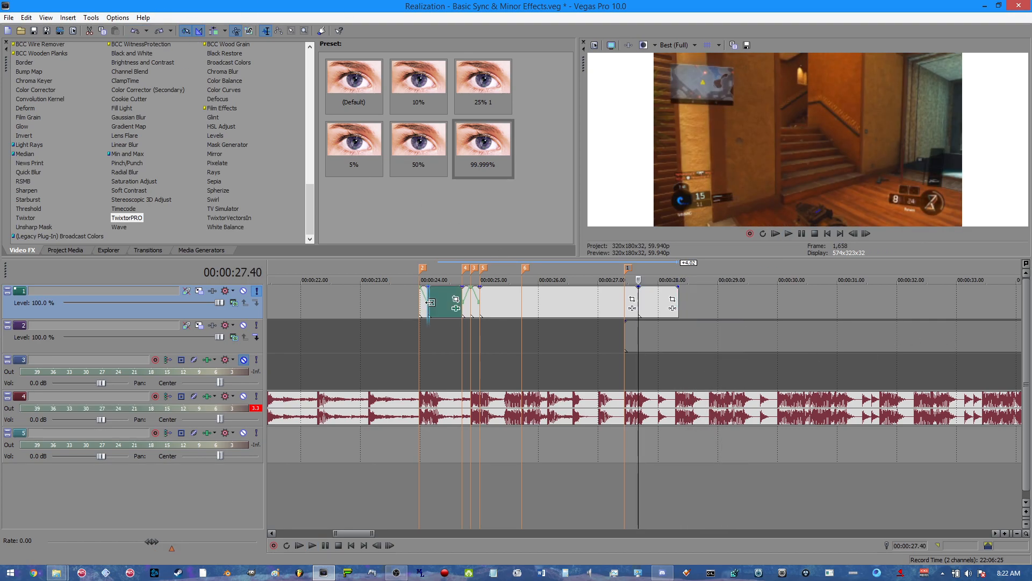
scroll(567, 321, "up", 3)
key("space")
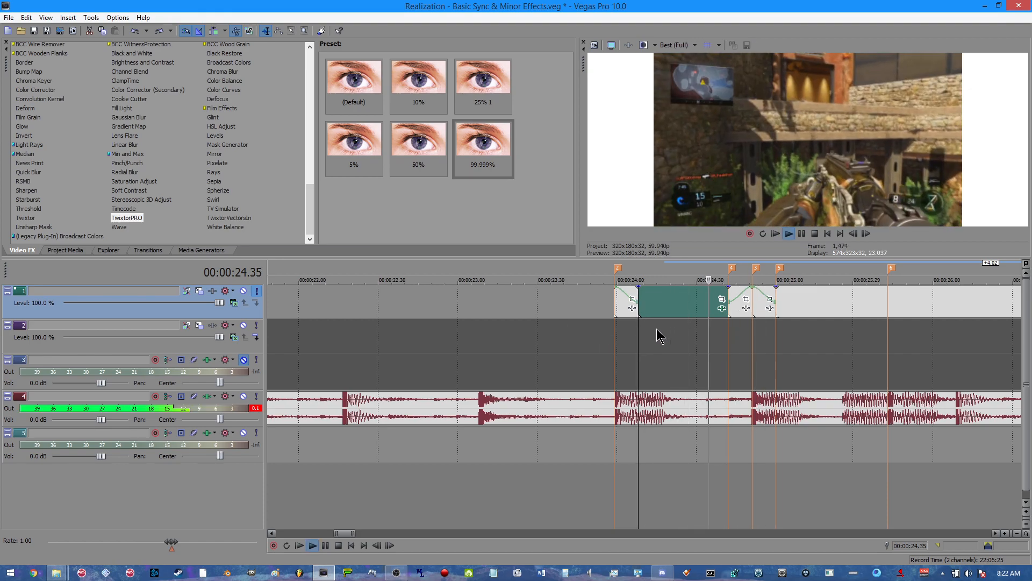
key("space")
Select the end piece after the split and play it back from 00:00:27.40 at its normal speed
scroll(661, 328, "down", 5)
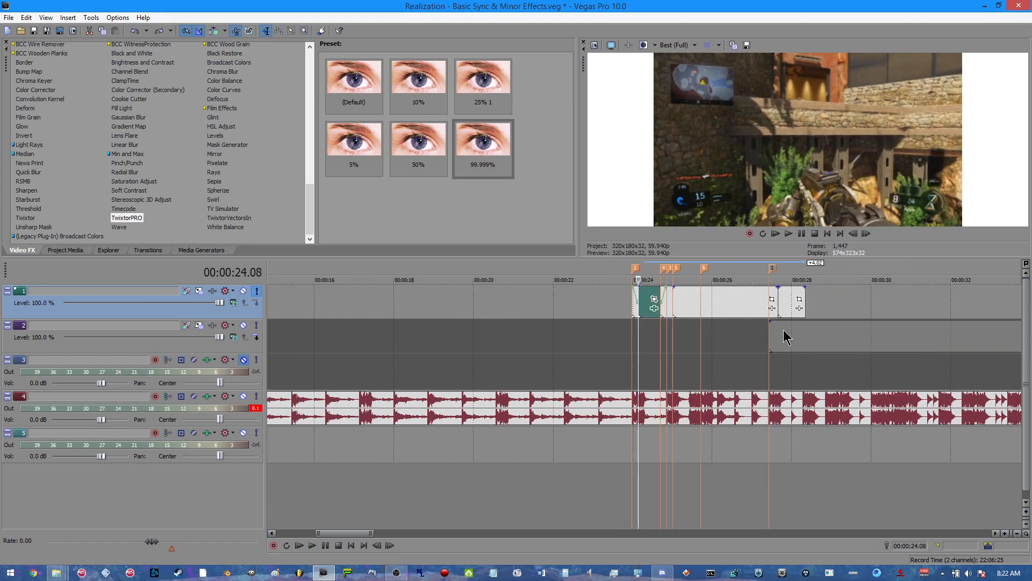
left_click(784, 300)
scroll(783, 299, "up", 8)
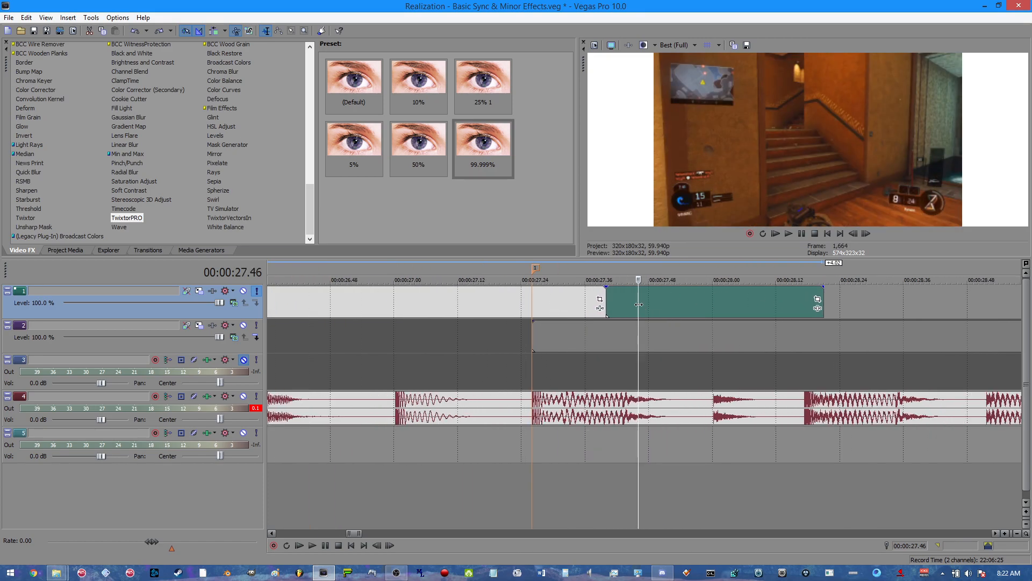
left_click(608, 312)
scroll(771, 312, "down", 4)
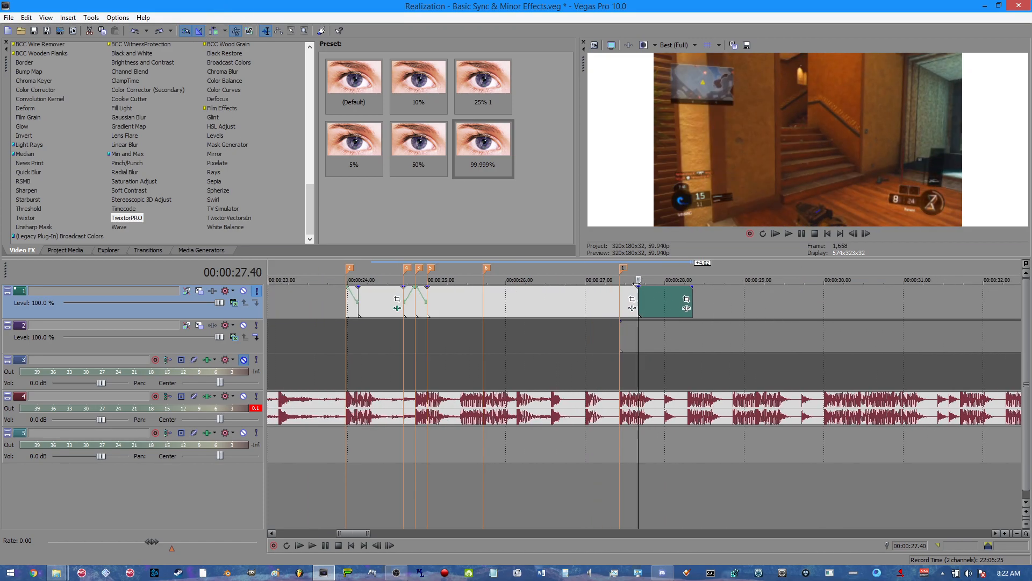
scroll(755, 340, "up", 4)
key("space")
key("space")
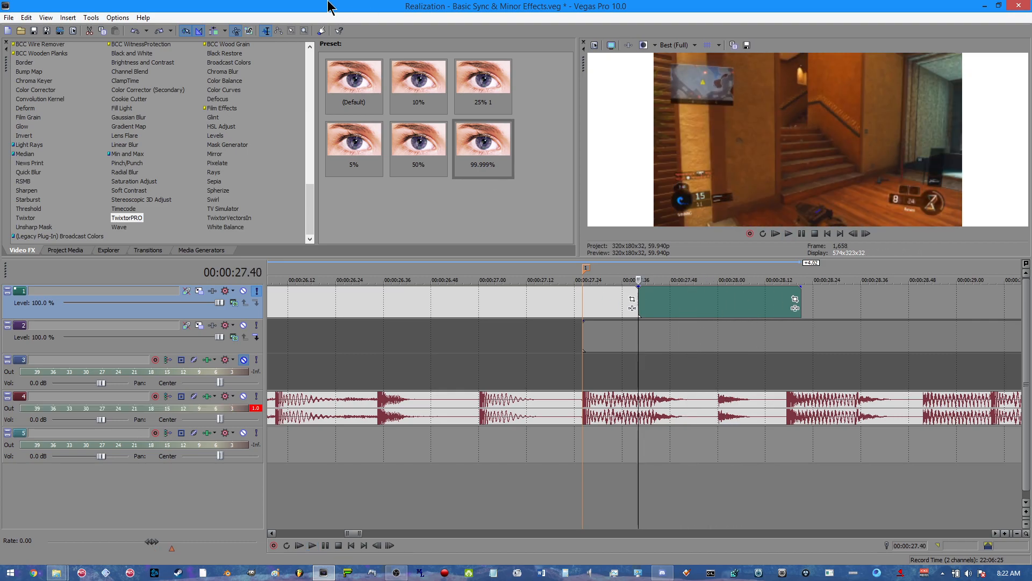
Undo the split at 00:00:27.40 and return the cursor to the clip's start at 00:00:25.00
left_click(136, 31)
scroll(653, 311, "down", 4)
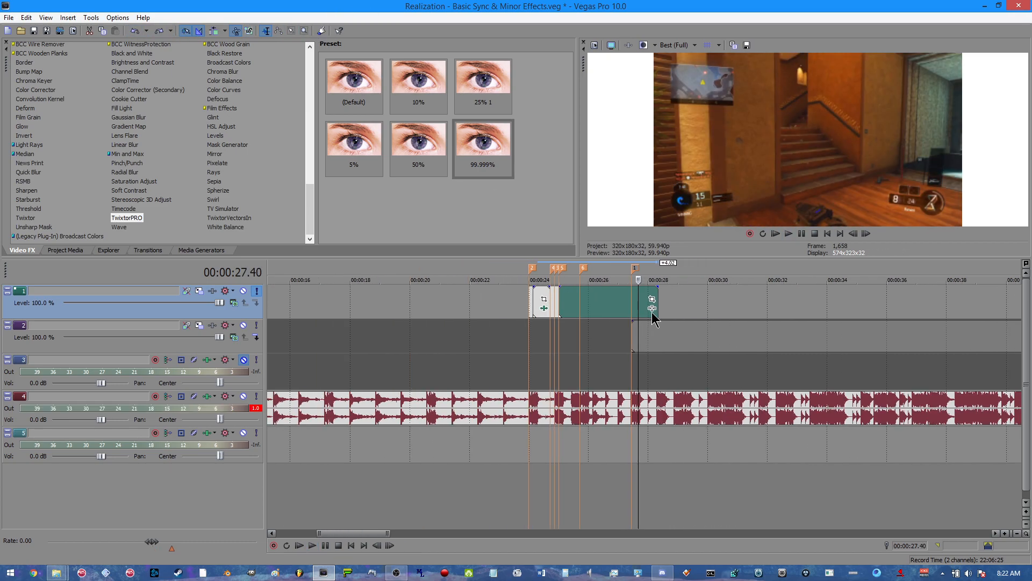
left_click(559, 296)
scroll(758, 327, "up", 4)
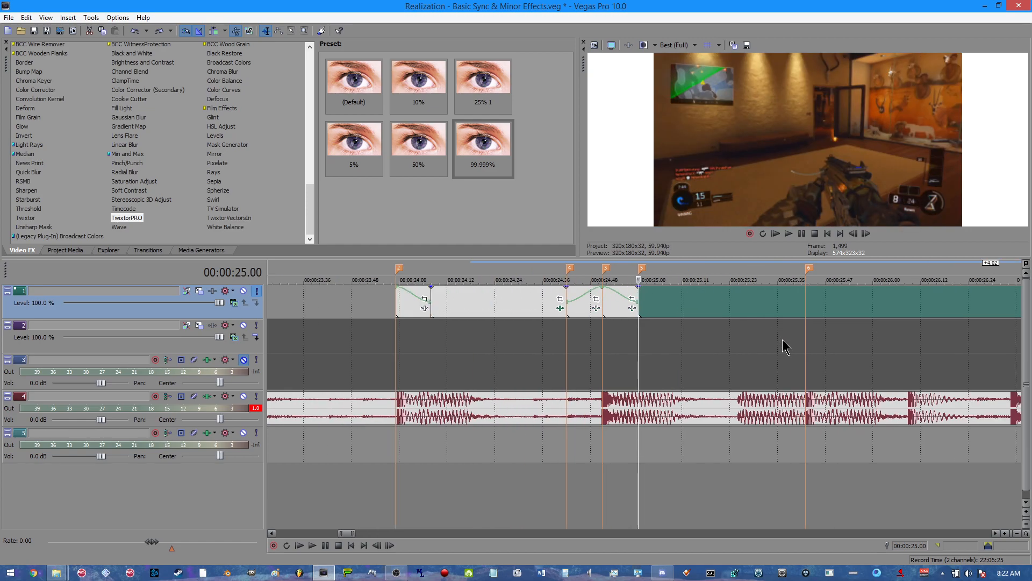
scroll(773, 340, "down", 3)
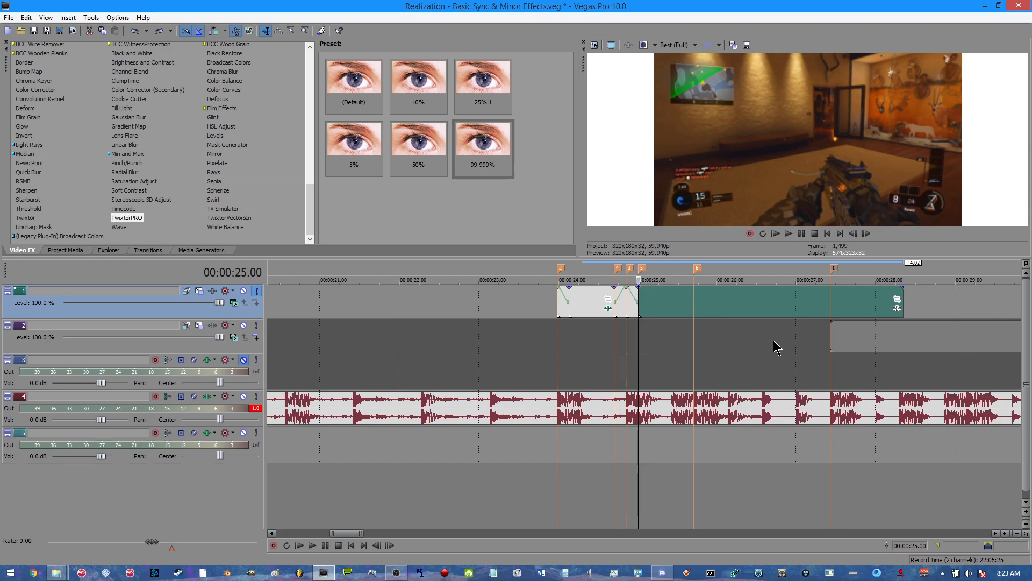
Examine the fade types available for the velocity envelope near 00:00:25.00 and for the clip's TwixtorPRO Speed % keyframe at 00:00:00.09
scroll(773, 340, "up", 3)
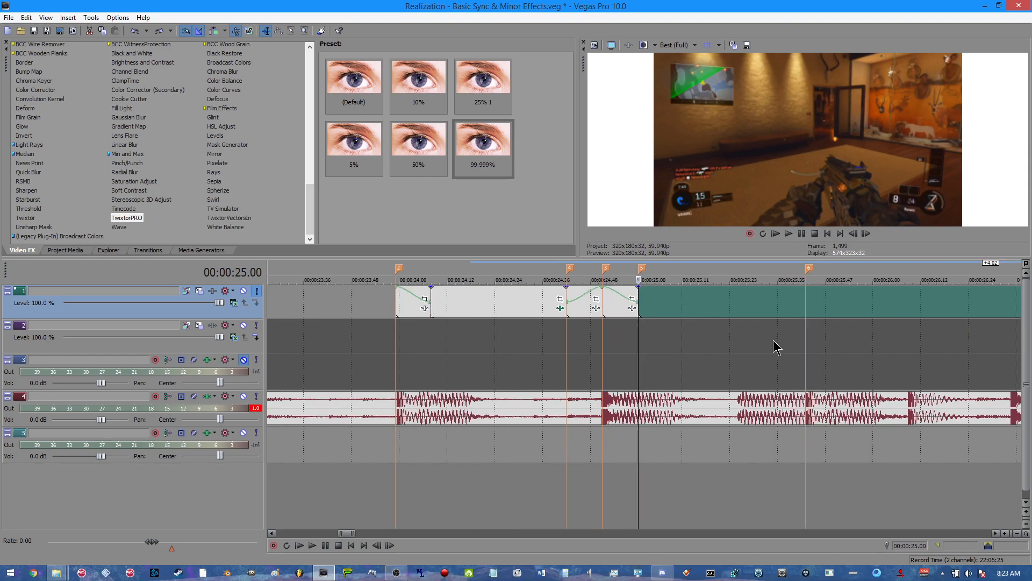
scroll(643, 306, "down", 5)
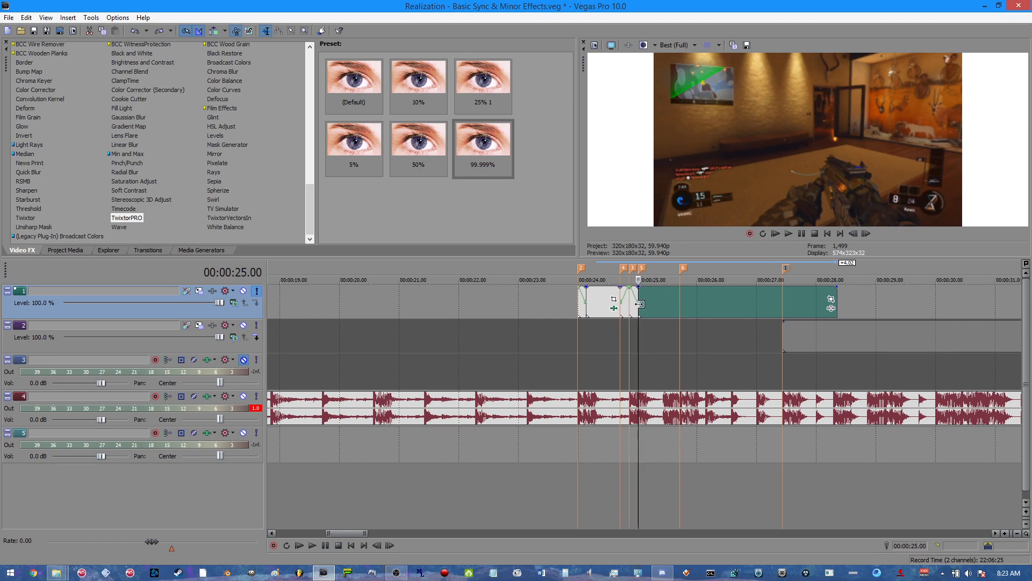
right_click(637, 304)
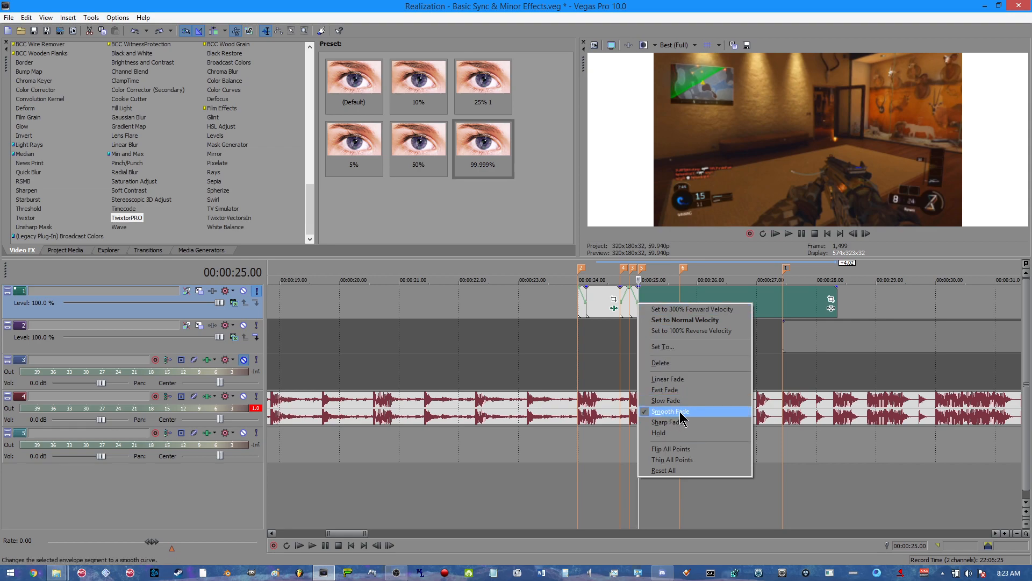
left_click(614, 309)
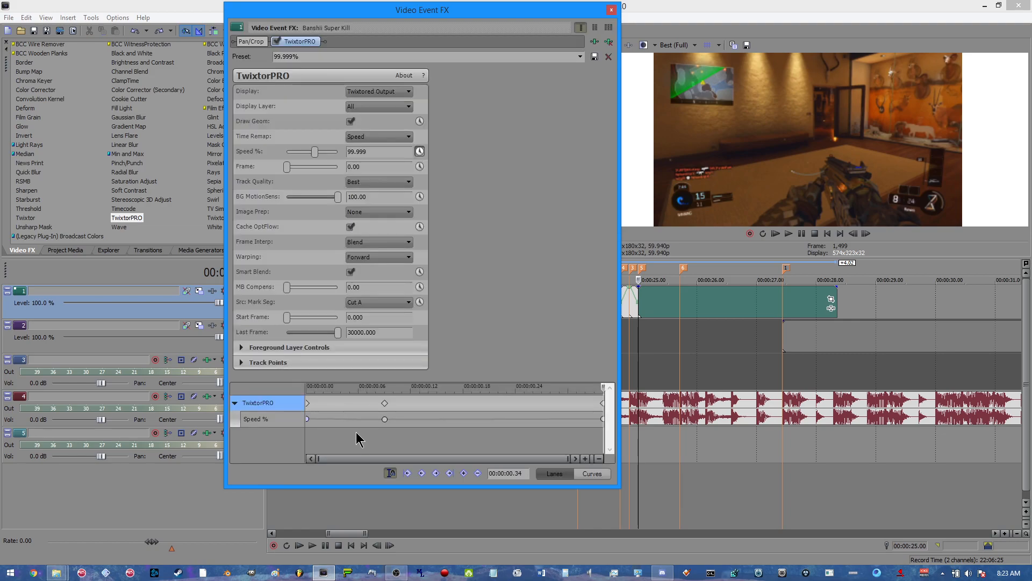
right_click(385, 420)
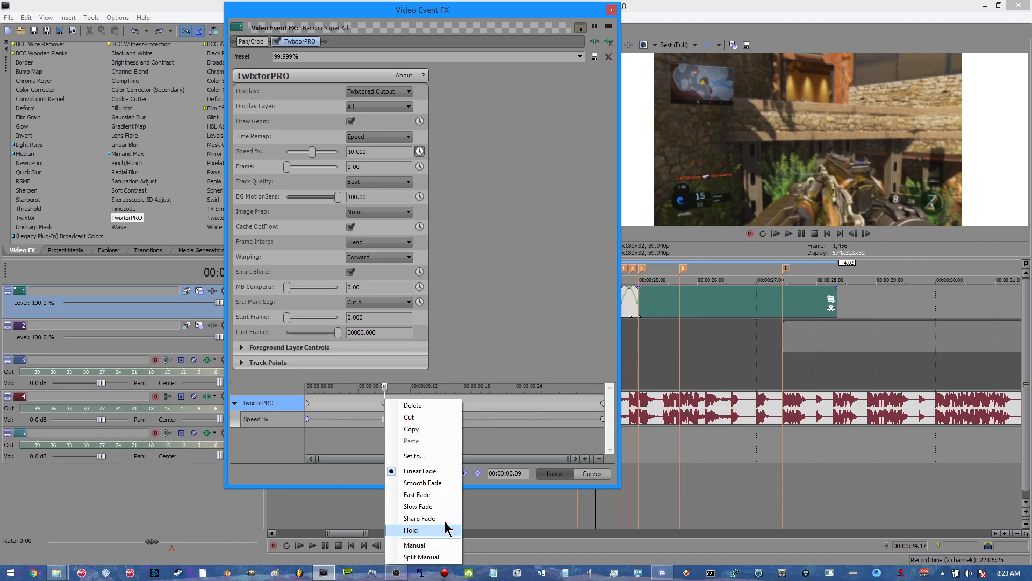
Switch to Paint, enlarge the canvas to 1591 × 630 px and draw a text box of about 1226 × 444 px
left_click(492, 574)
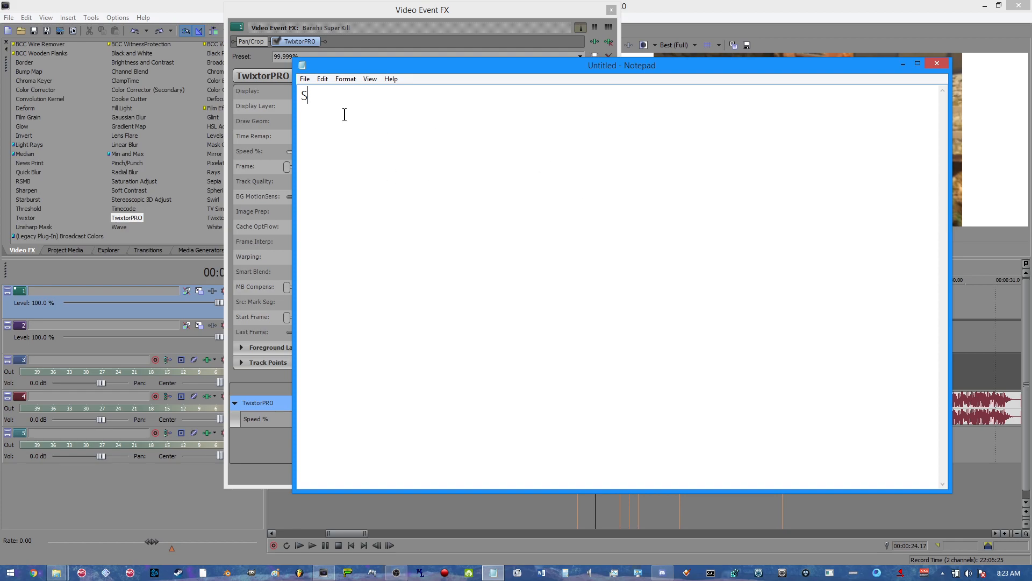
left_click(936, 65)
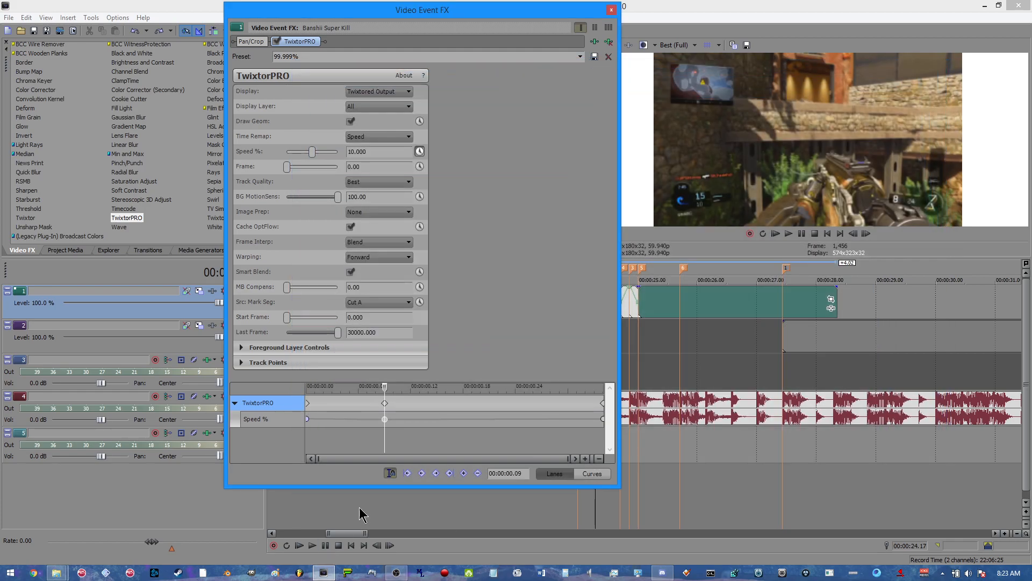
left_click(275, 573)
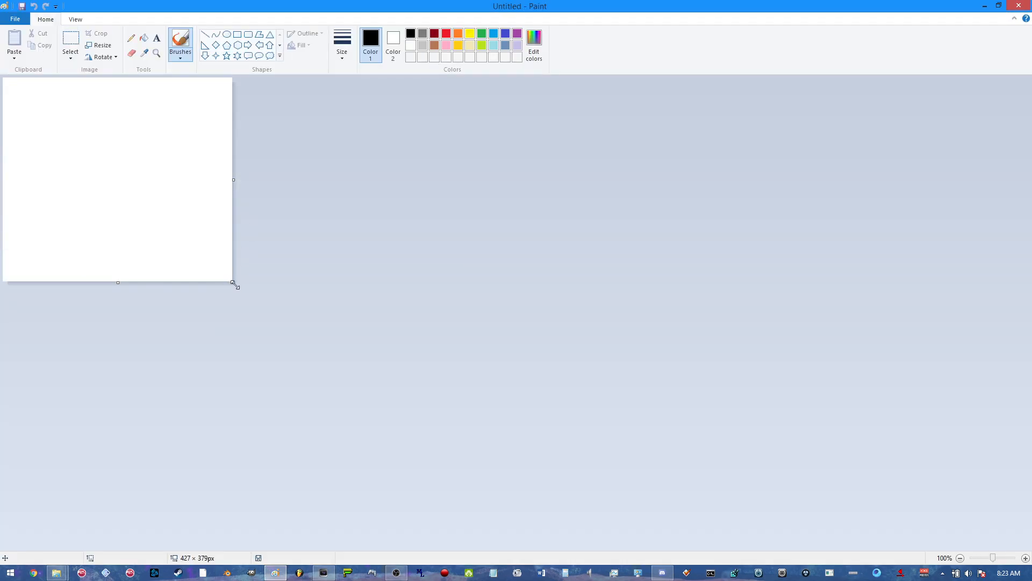
left_click_drag(233, 282, 859, 417)
left_click(156, 38)
left_click_drag(147, 134, 809, 375)
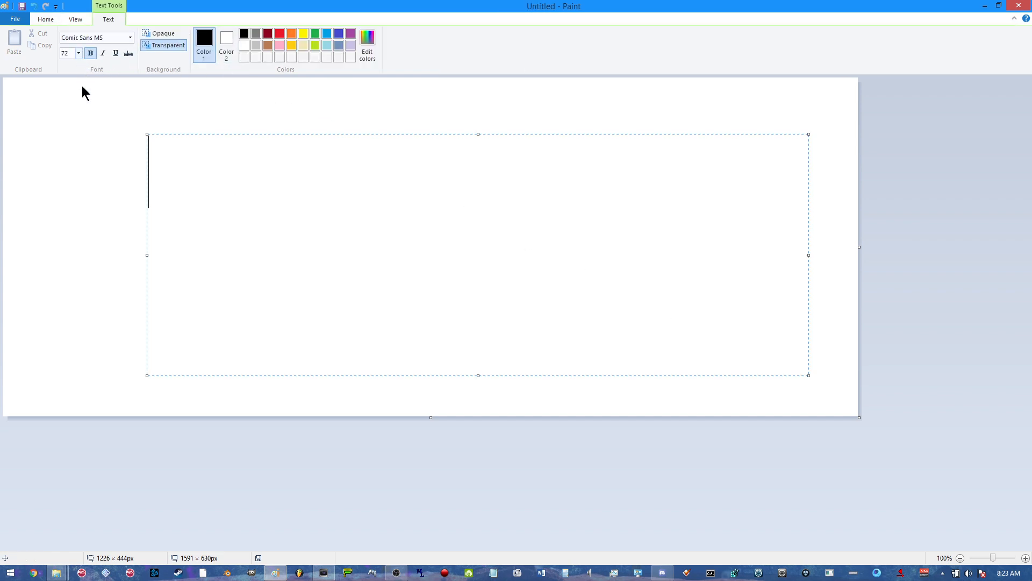
Try a letter S at size 150 in Comic Sans MS and delete it
left_click(76, 54)
left_click(74, 55)
type("150")
key("Return")
type("s")
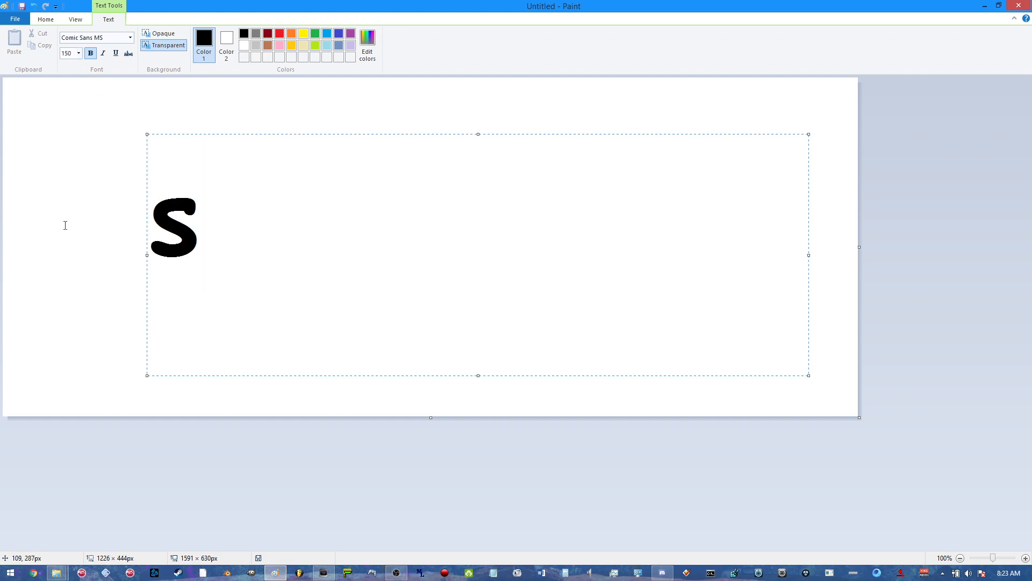
key("BackSpace")
Set the text font to Bebas and enter a letter S
left_click(104, 39)
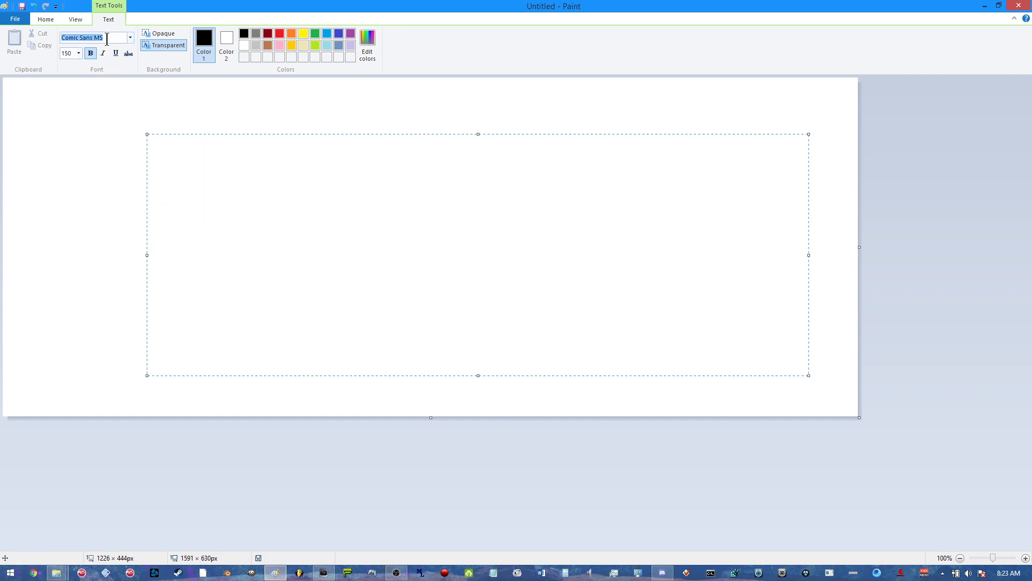
left_click(130, 37)
scroll(111, 231, "up", 10)
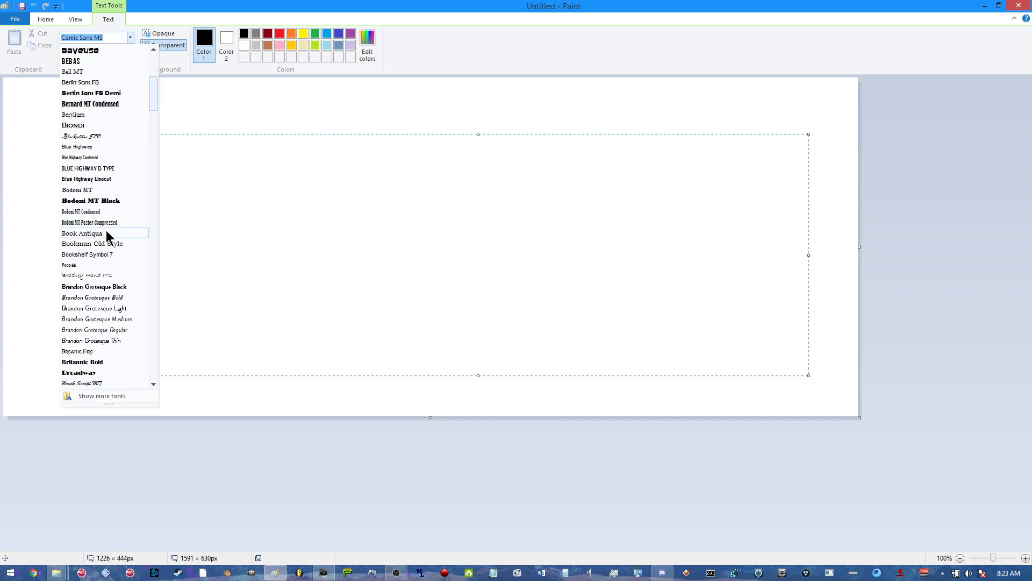
scroll(108, 260, "down", 5)
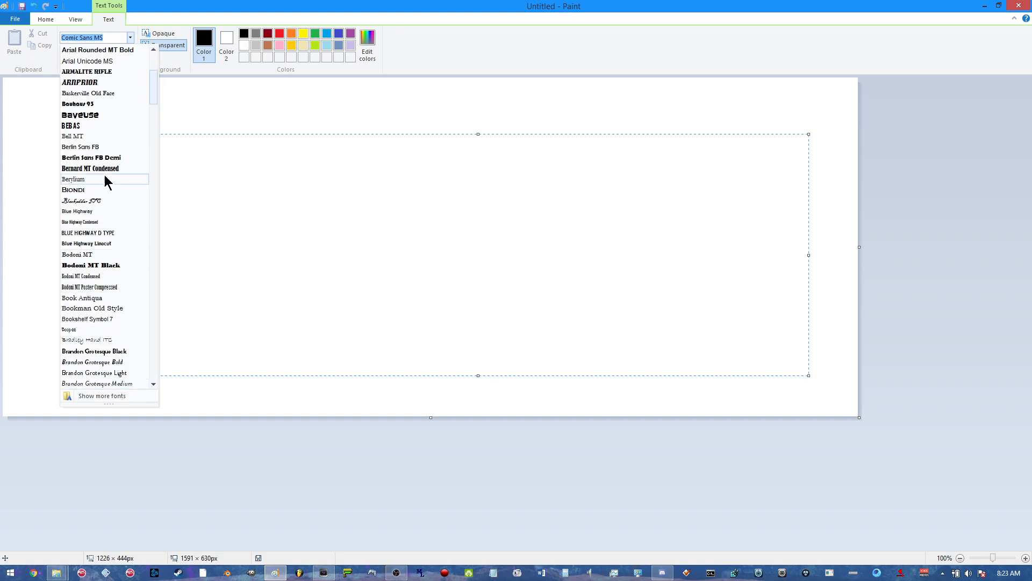
left_click(78, 127)
type("s")
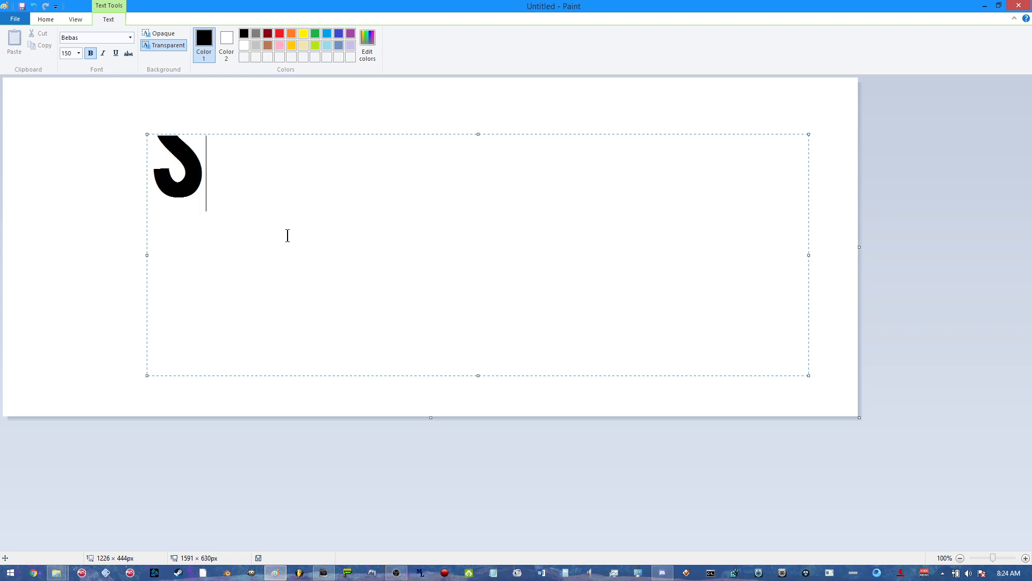
Push the S down one line and set the text size to 72
left_click(149, 173)
key("Return")
left_click(207, 223)
key("ctrl+a")
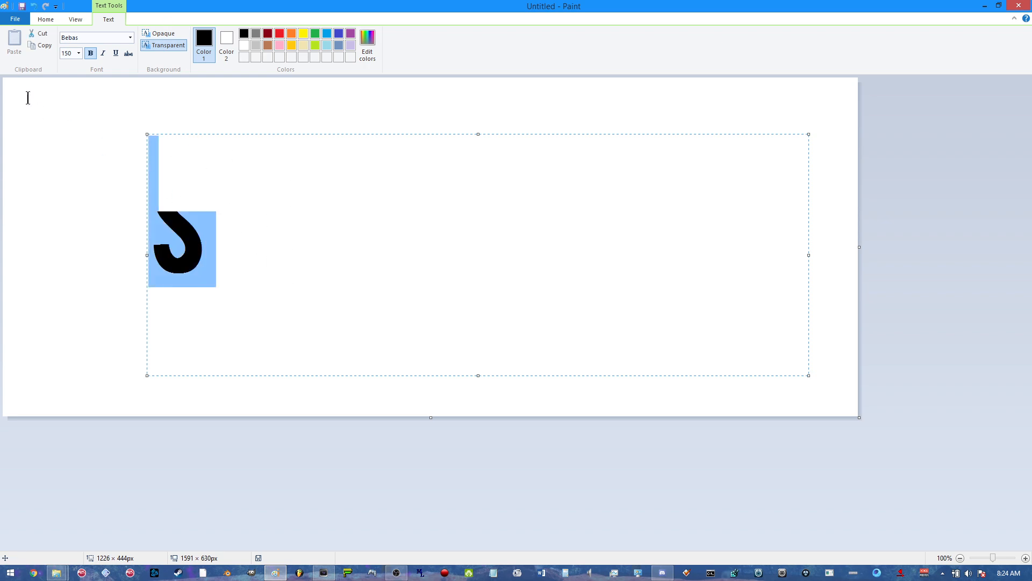
left_click(79, 52)
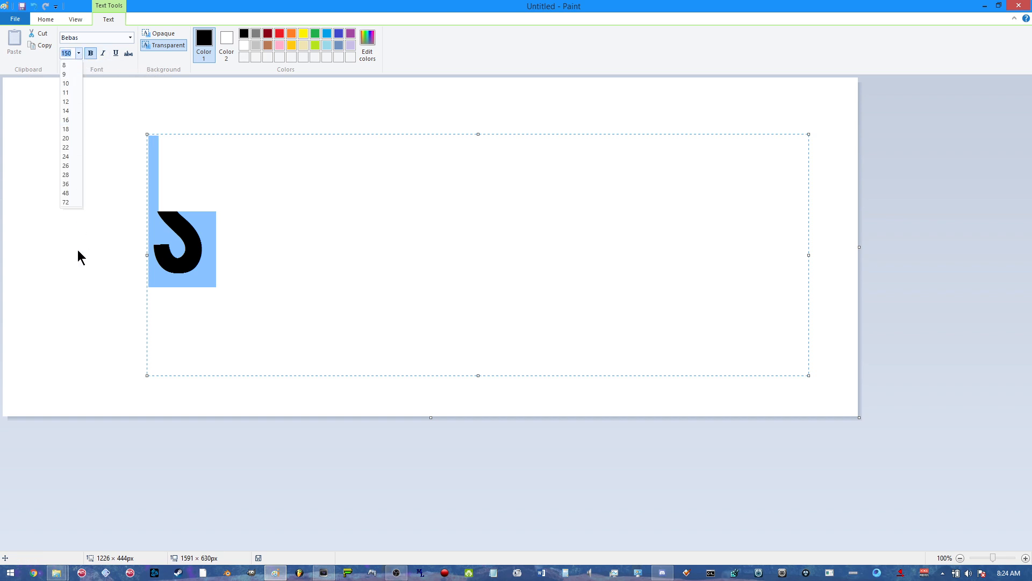
left_click(67, 203)
Replace the text with a new S and extend the text box up to the canvas edge, about 1236 × 562 px
left_click(214, 188)
key("BackSpace")
key("BackSpace")
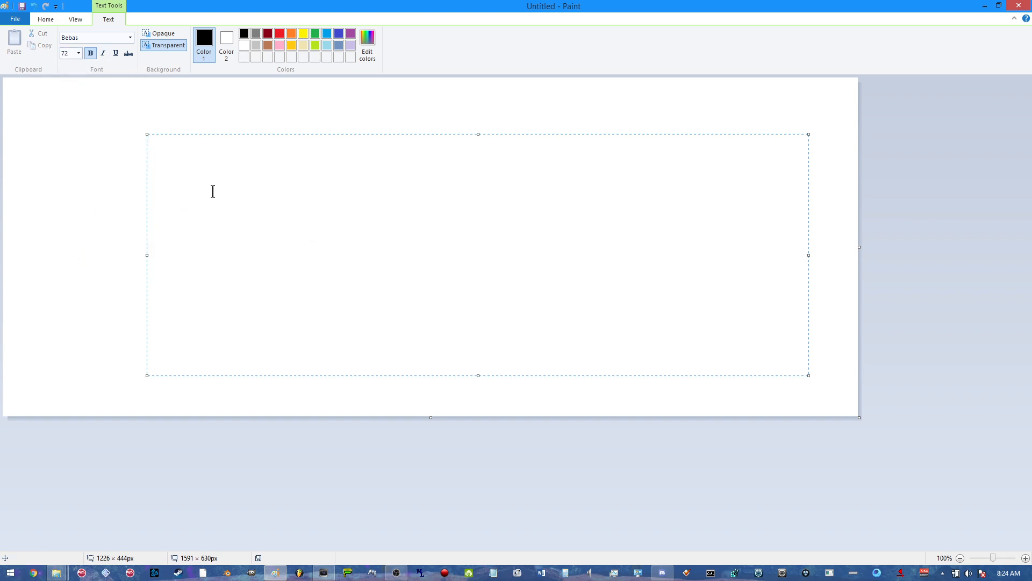
type("S")
left_click_drag(483, 136, 478, 77)
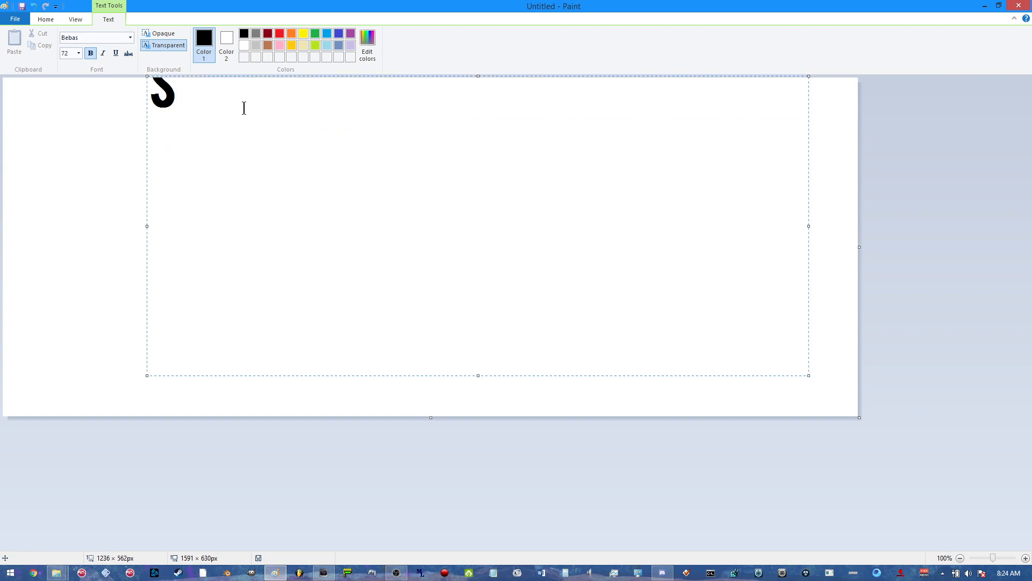
Try Arial Rounded MT Bold on the S, and set its font to Arial
left_click_drag(245, 111, 140, 82)
left_click(130, 37)
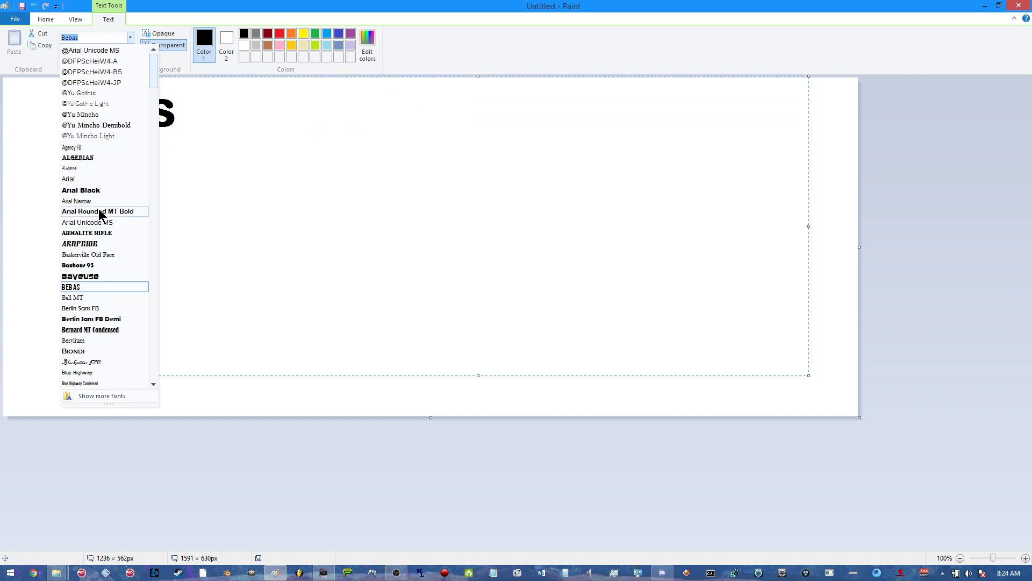
left_click(99, 212)
left_click(130, 37)
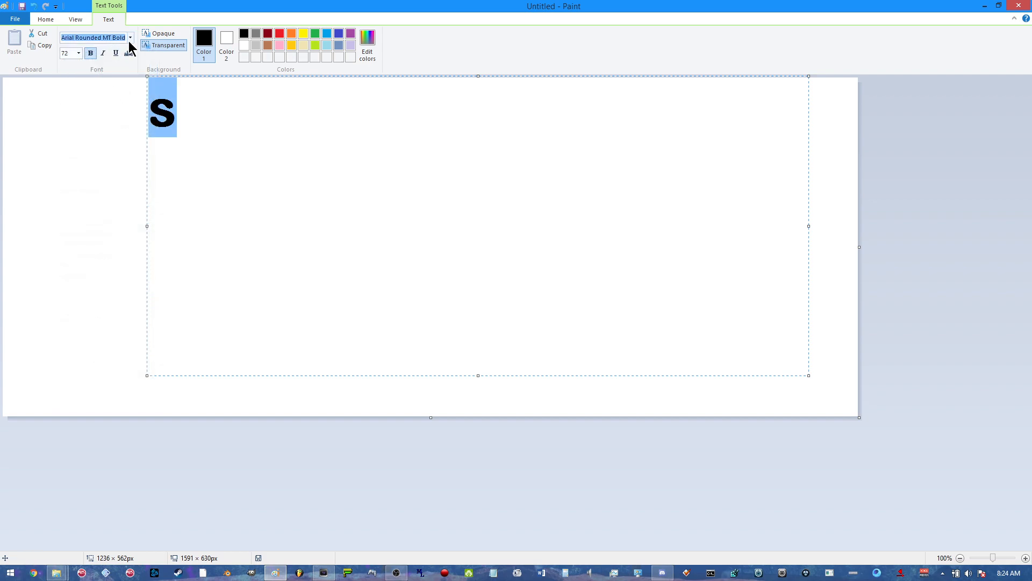
left_click(90, 178)
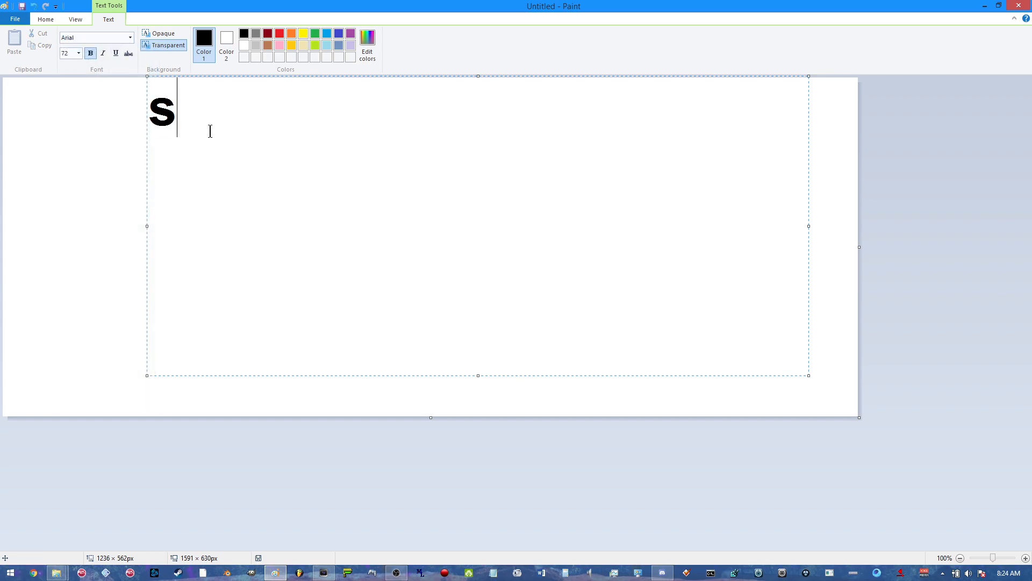
Clear the text and place an Arial S at size 150 on the second line of the text box
key("BackSpace")
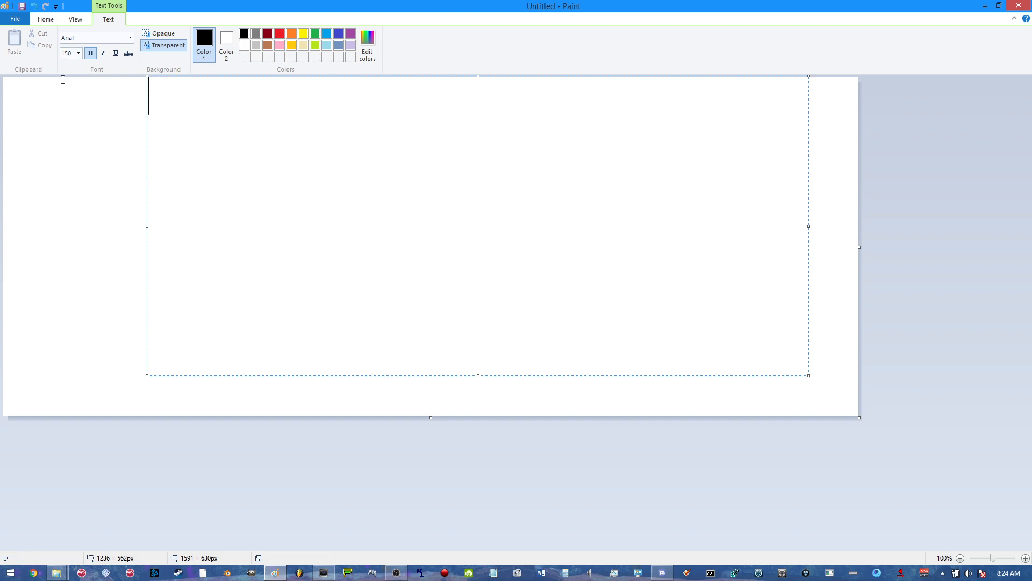
left_click(188, 215)
left_click(79, 53)
left_click(67, 202)
type("S")
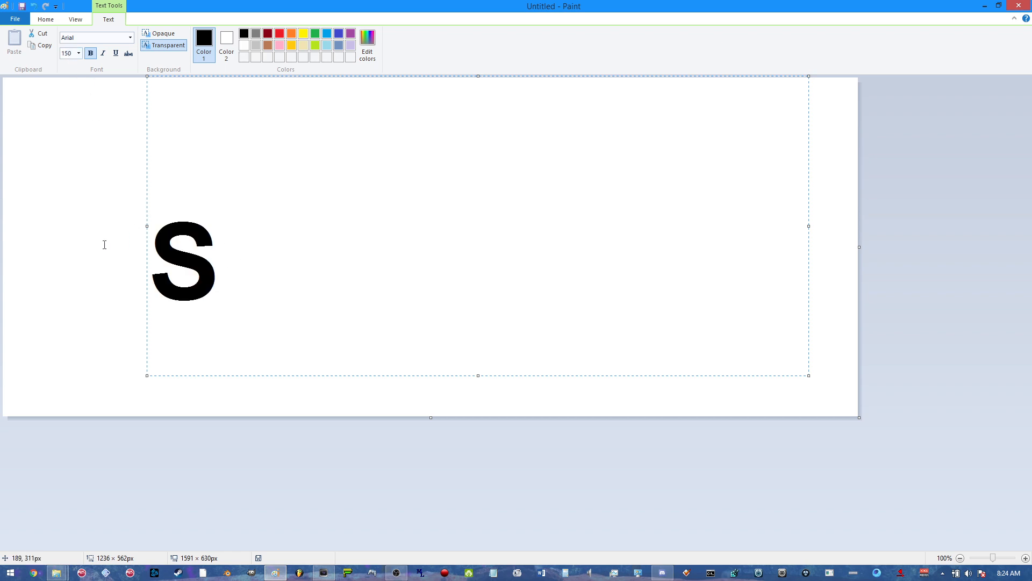
left_click(95, 248)
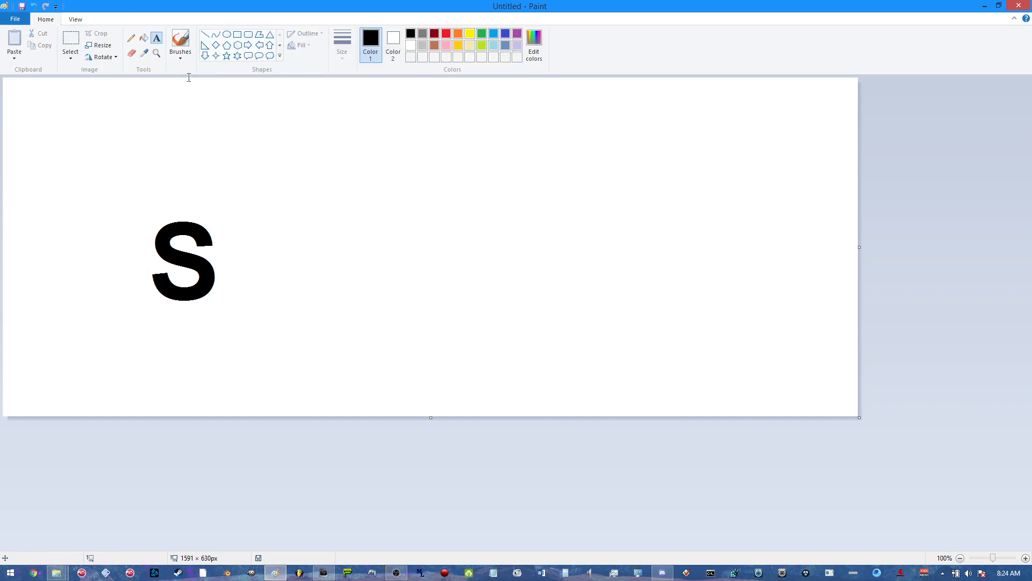
Select an area of about 473 × 494 px around the S and rotate it right by 90°
left_click(74, 59)
left_click(90, 89)
left_click_drag(82, 138, 336, 404)
right_click(161, 251)
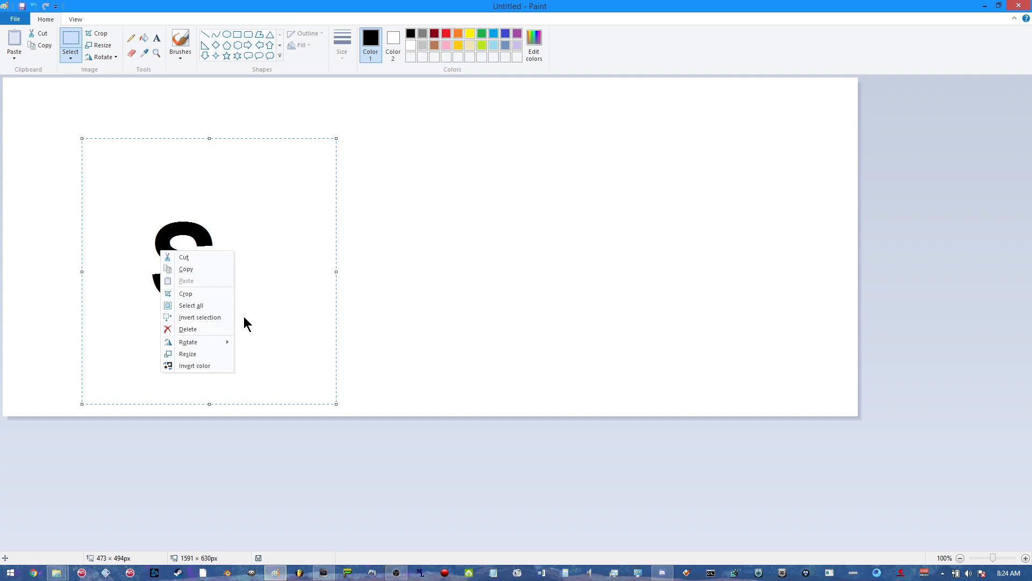
mouse_move(223, 343)
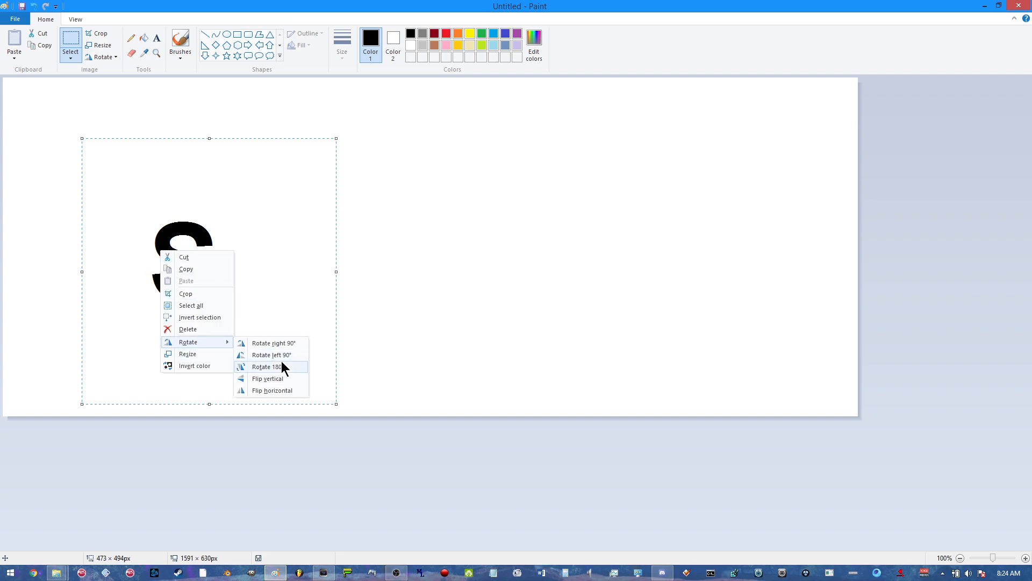
left_click(283, 342)
left_click(585, 242)
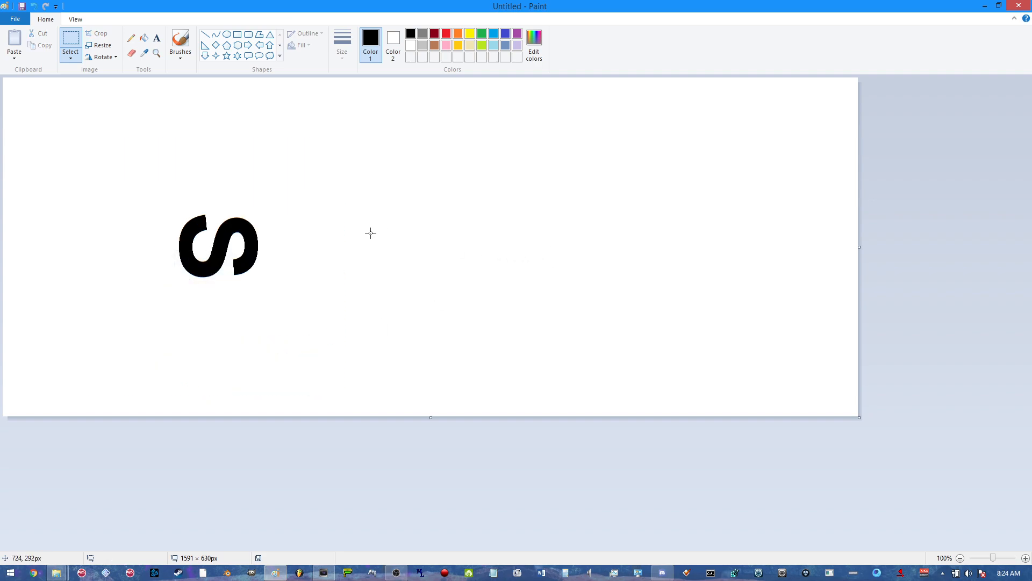
Reselect the S with an area of about 344 × 226 px and rotate it right by 90° twice more
left_click_drag(147, 187, 332, 309)
right_click(269, 267)
mouse_move(300, 359)
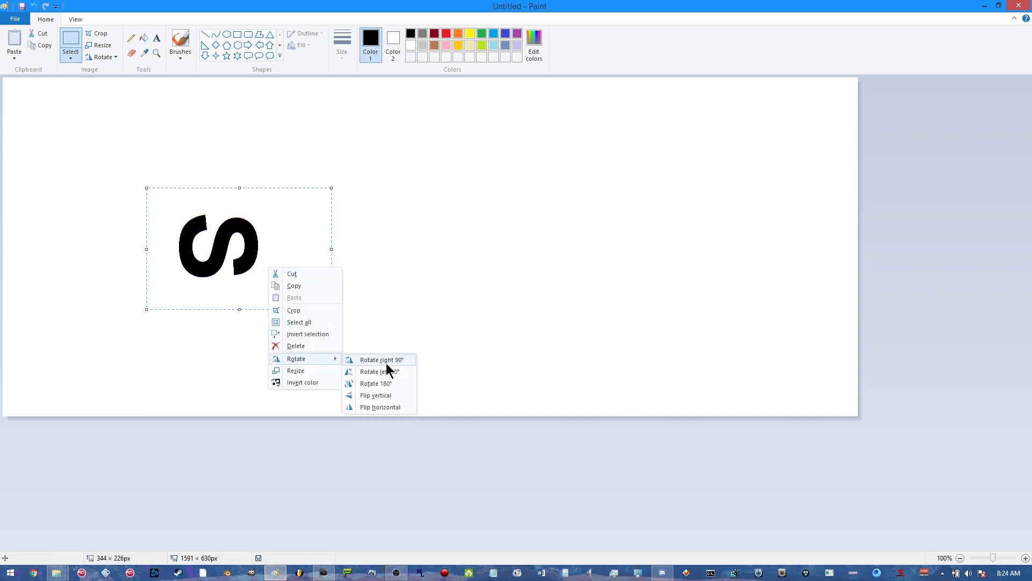
left_click(386, 371)
right_click(221, 231)
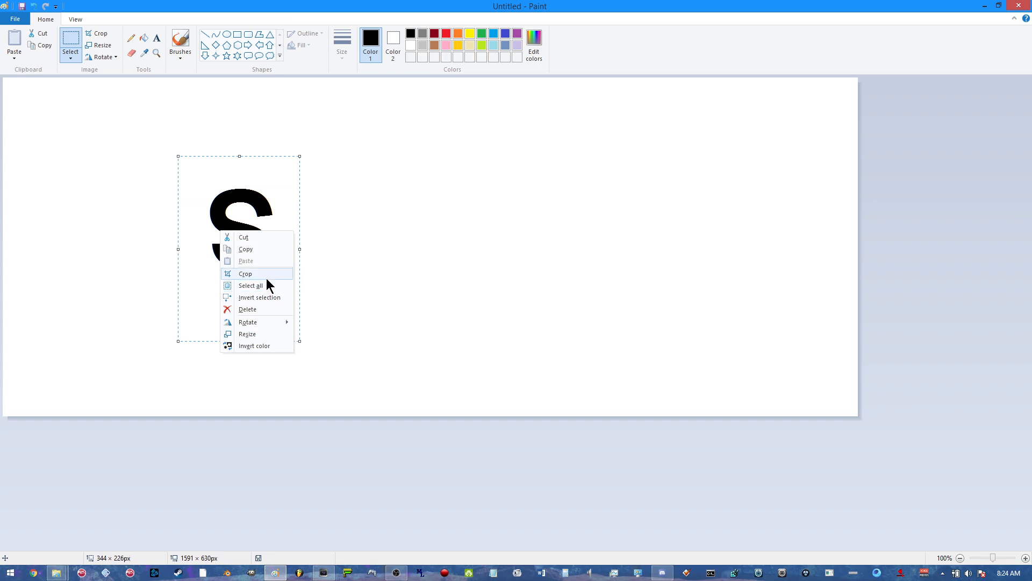
mouse_move(257, 323)
left_click(312, 325)
left_click(378, 279)
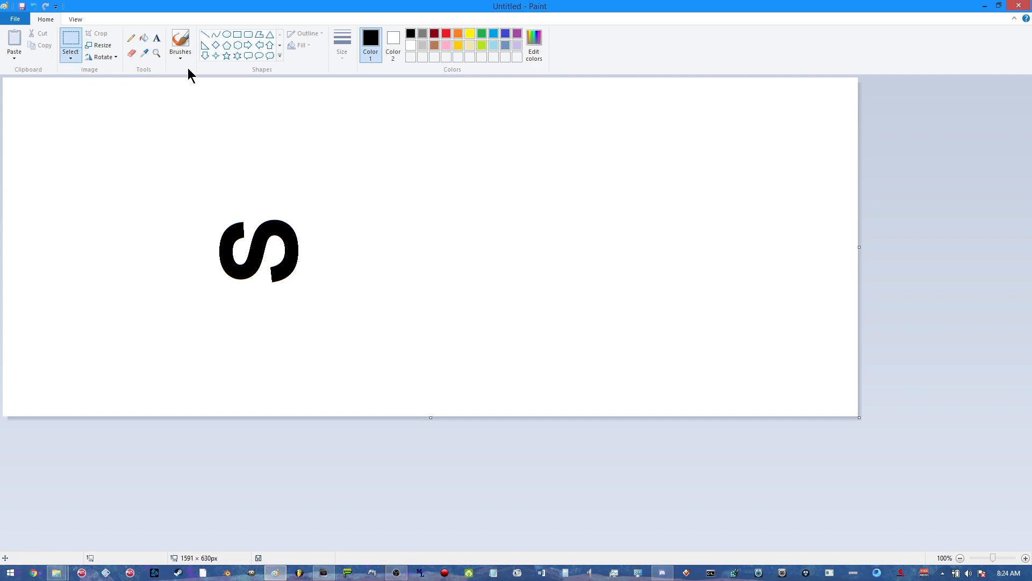
Try deleting the upper half of the sideways S and undo the deletion
left_click_drag(174, 183, 361, 248)
right_click(305, 227)
left_click(323, 305)
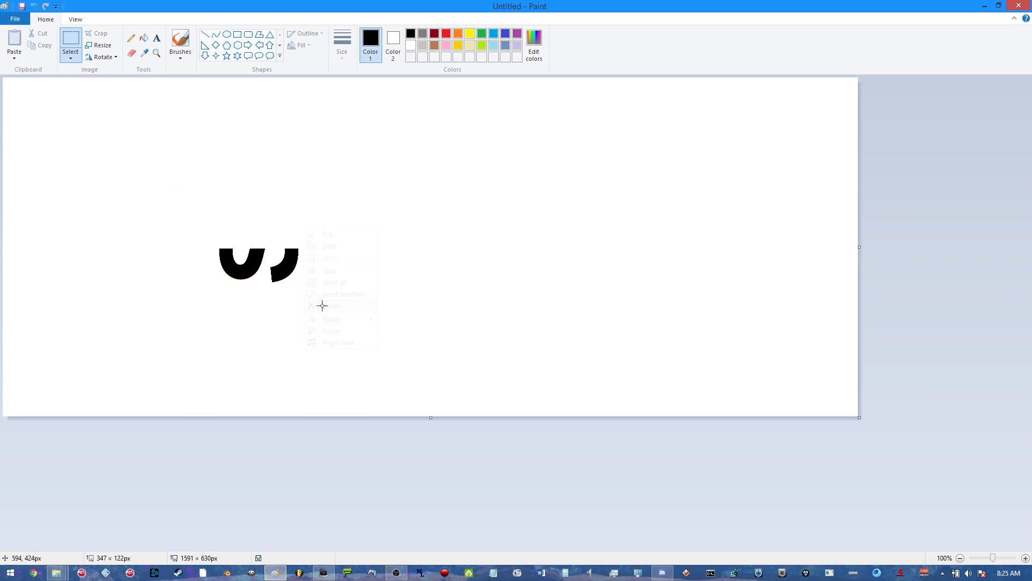
left_click(33, 7)
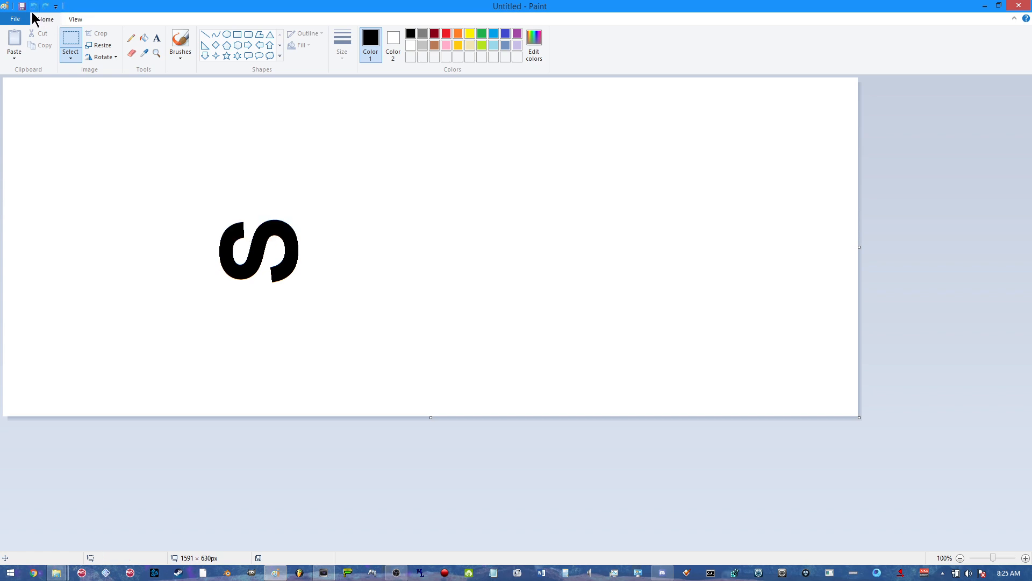
Delete the two end tips of the sideways S, at its lower right and upper left, leaving a wave-shaped curve
left_click_drag(268, 257, 337, 297)
right_click(320, 279)
left_click(346, 357)
left_click_drag(160, 196, 260, 244)
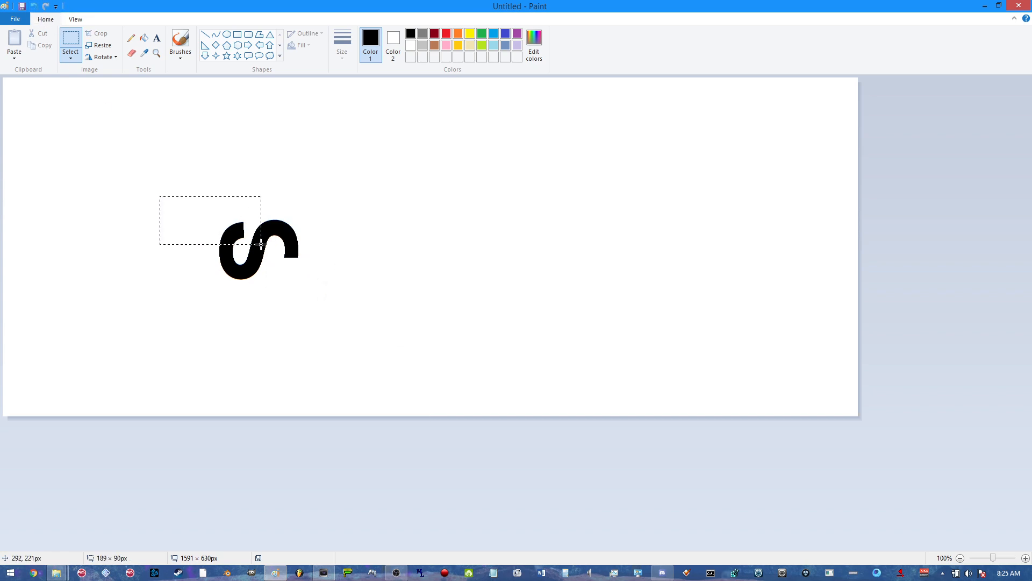
right_click(243, 250)
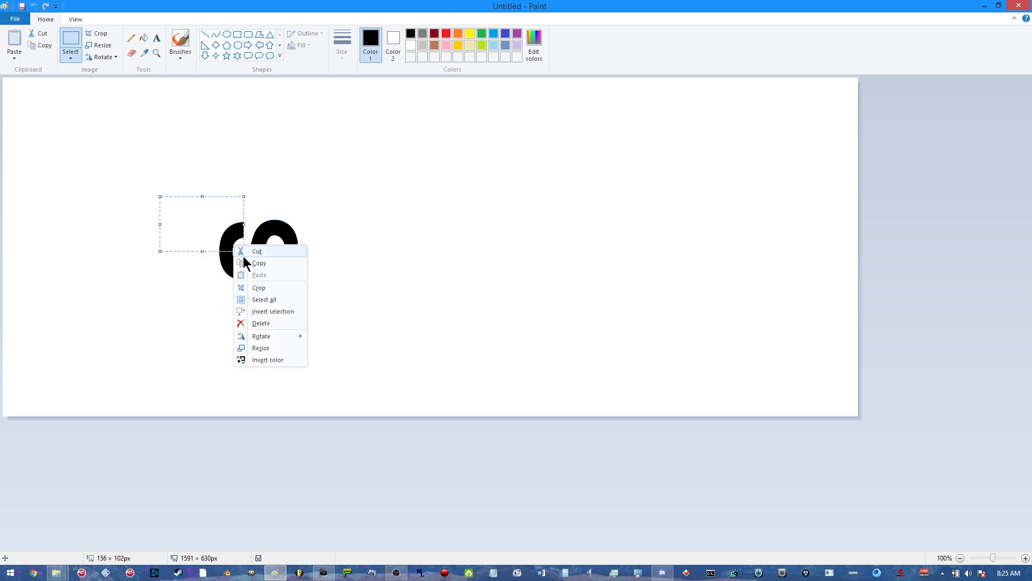
left_click(282, 324)
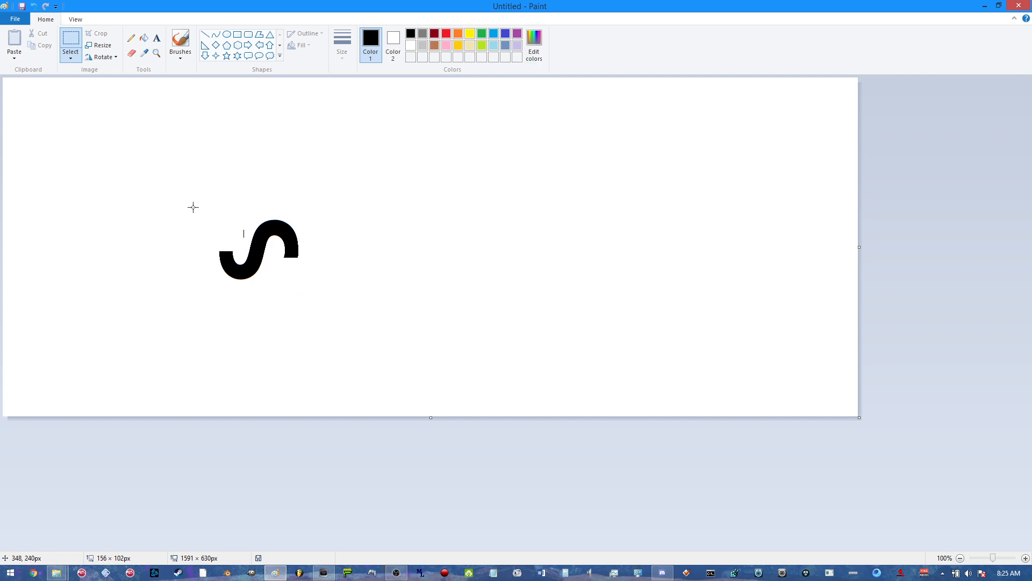
Close the Paint sketch without saving, return to Vegas Pro and close the TwixtorPRO effect window
left_click(1022, 5)
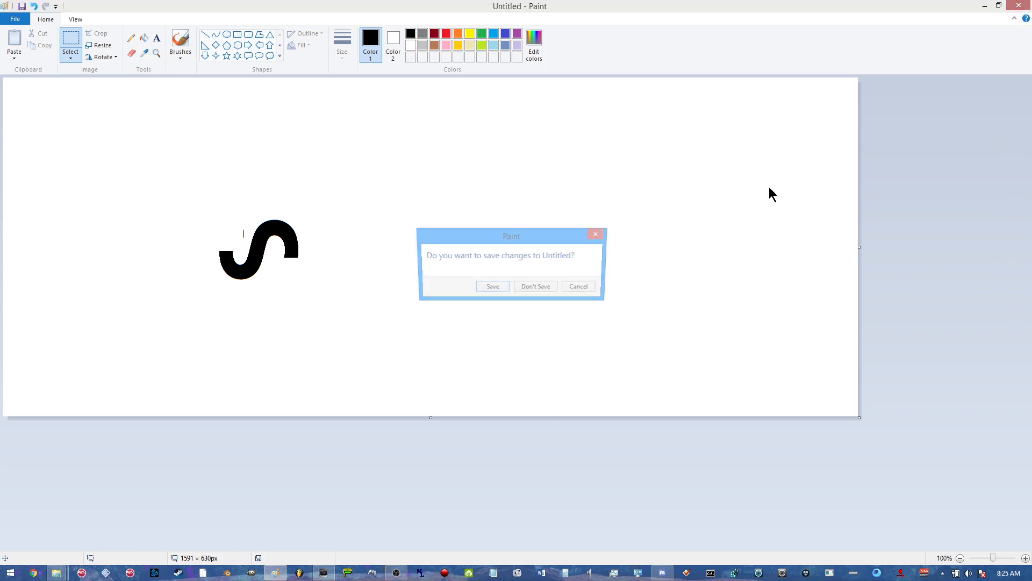
left_click(542, 290)
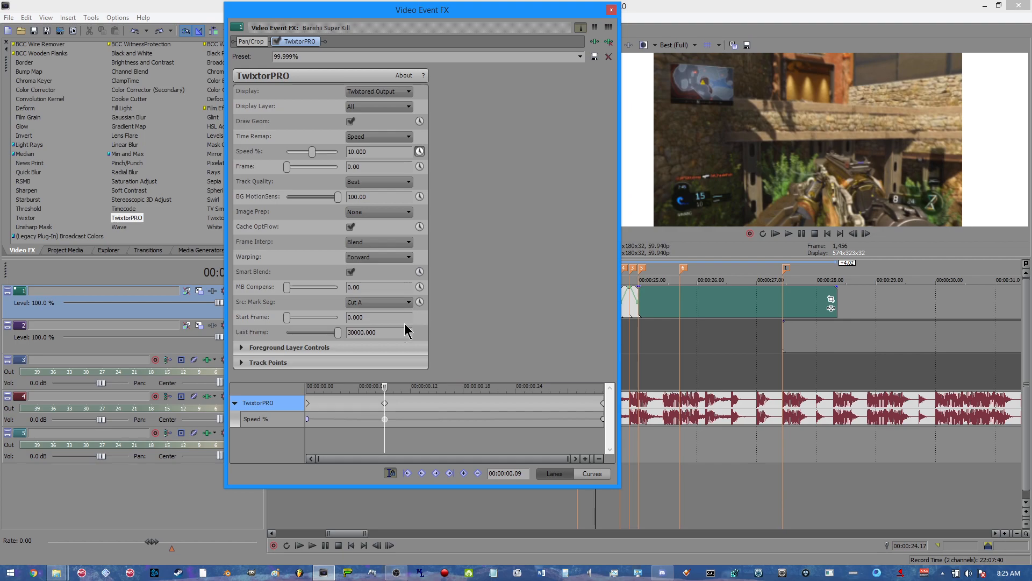
mouse_move(384, 423)
left_click(612, 10)
Split the gameplay clip at the marker at 00:00:27.26 and add a velocity envelope to the part after the split
scroll(791, 316, "down", 4)
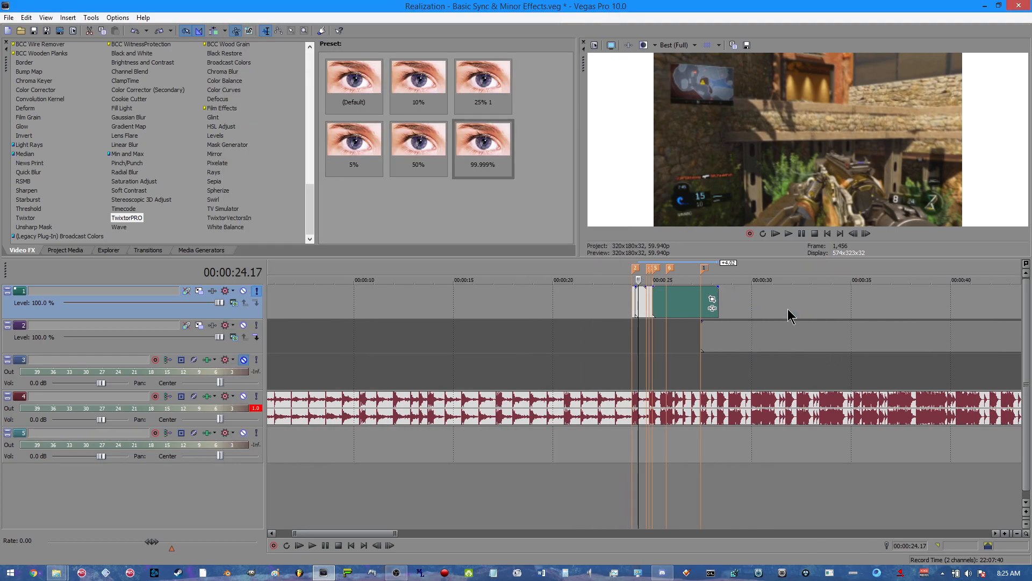
left_click(701, 307)
scroll(702, 308, "up", 5)
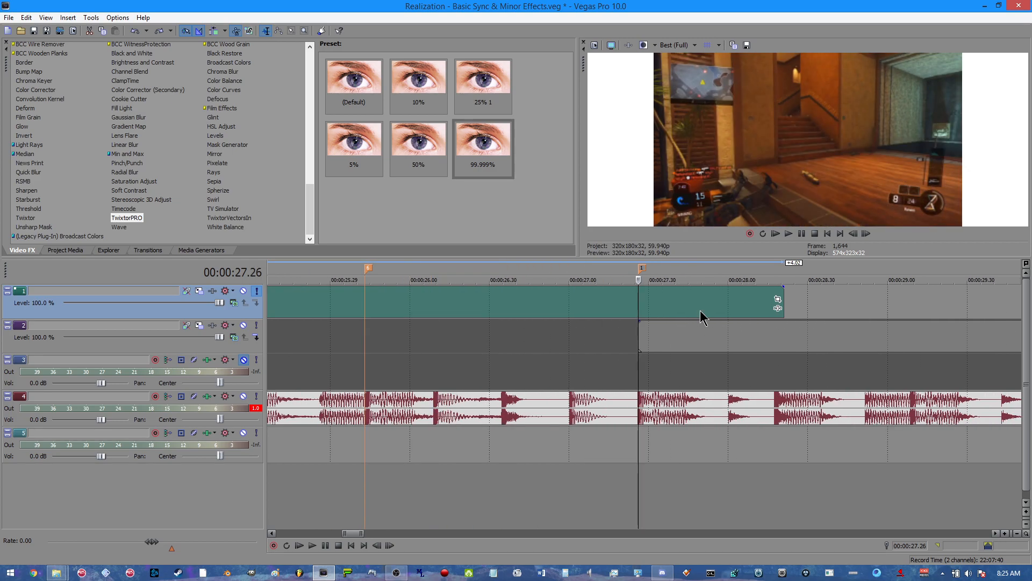
key("s")
right_click(702, 307)
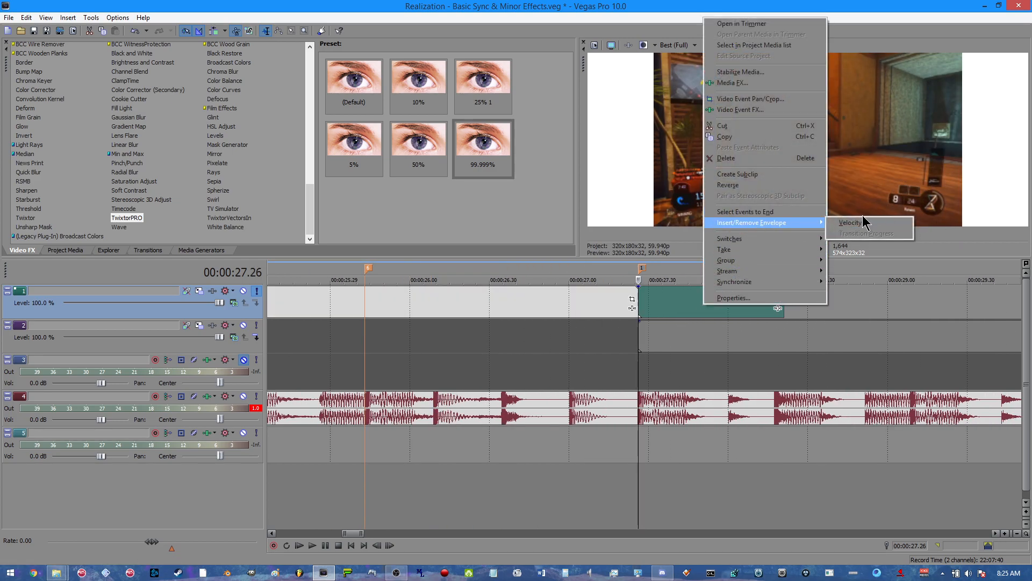
left_click(856, 222)
Raise the new clip's starting velocity to the maximum, set its end point to normal velocity and make the fade between them linear
left_click_drag(646, 307, 636, 258)
right_click(781, 290)
left_click(783, 293)
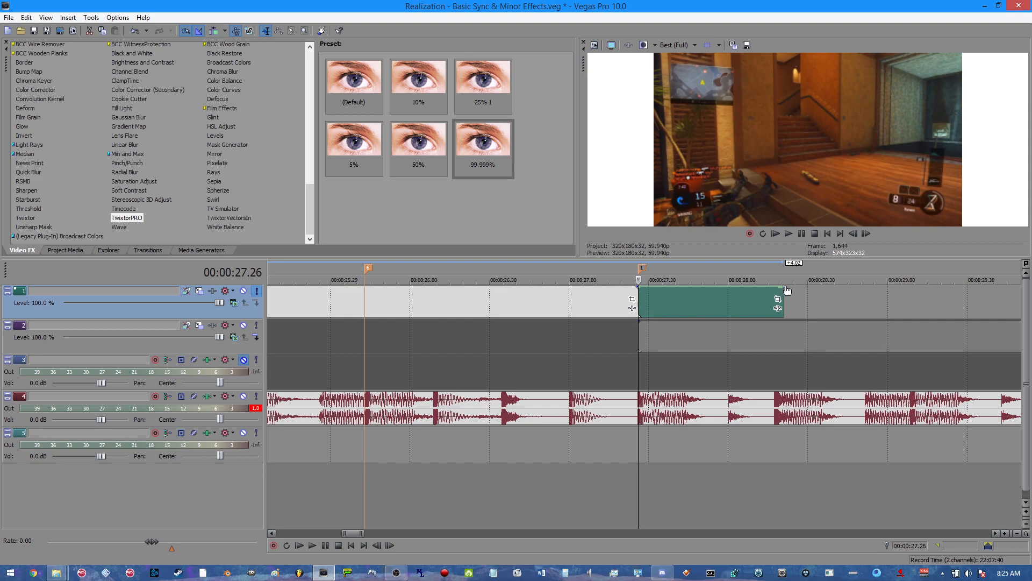
right_click(786, 292)
left_click(812, 364)
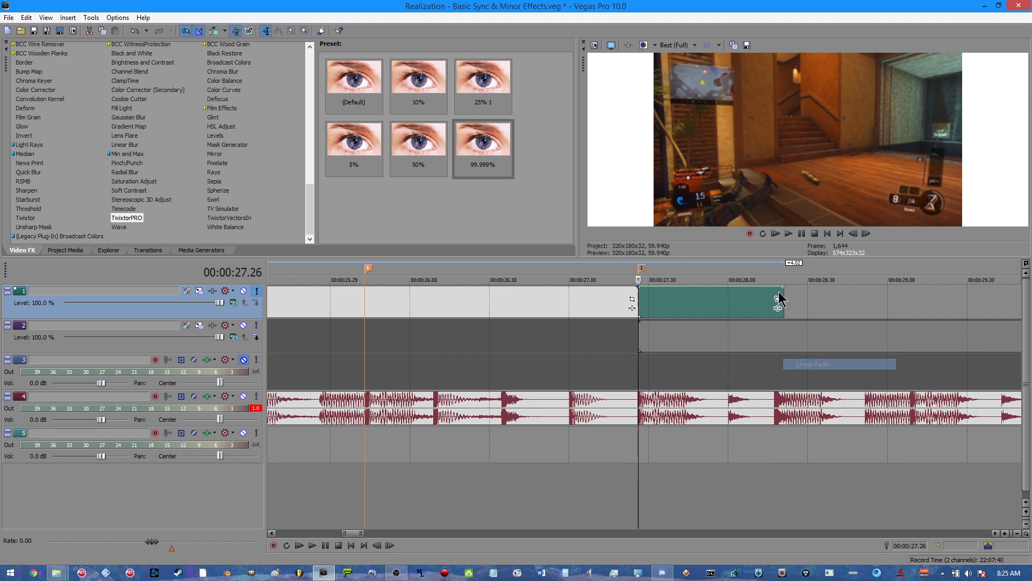
right_click(779, 300)
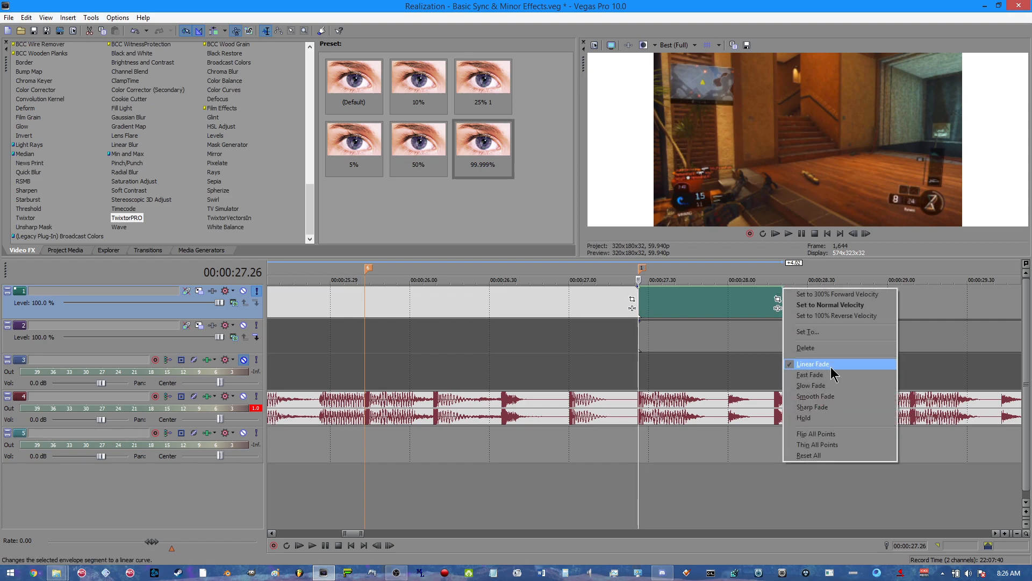
left_click(826, 317)
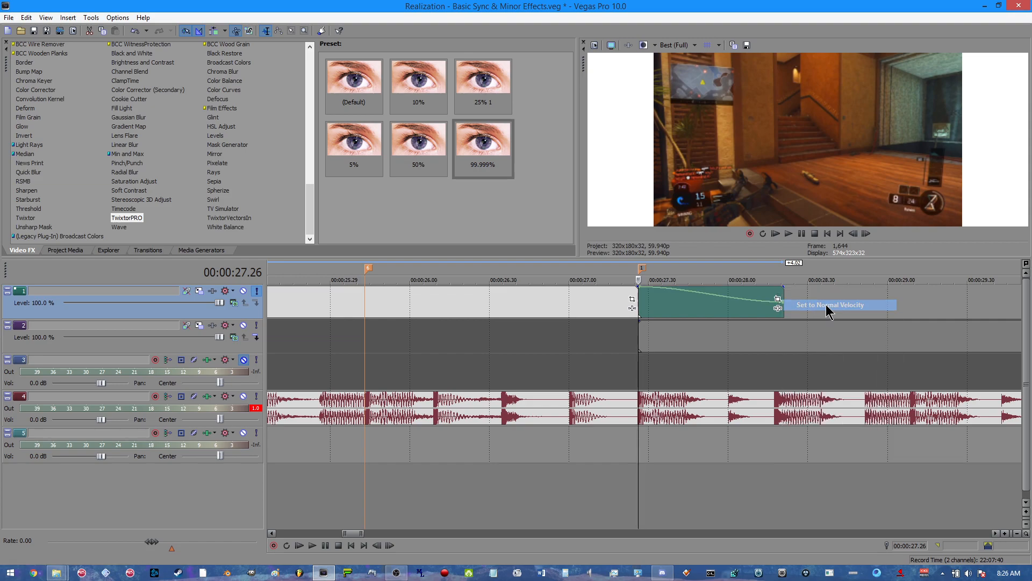
right_click(646, 292)
left_click(672, 323)
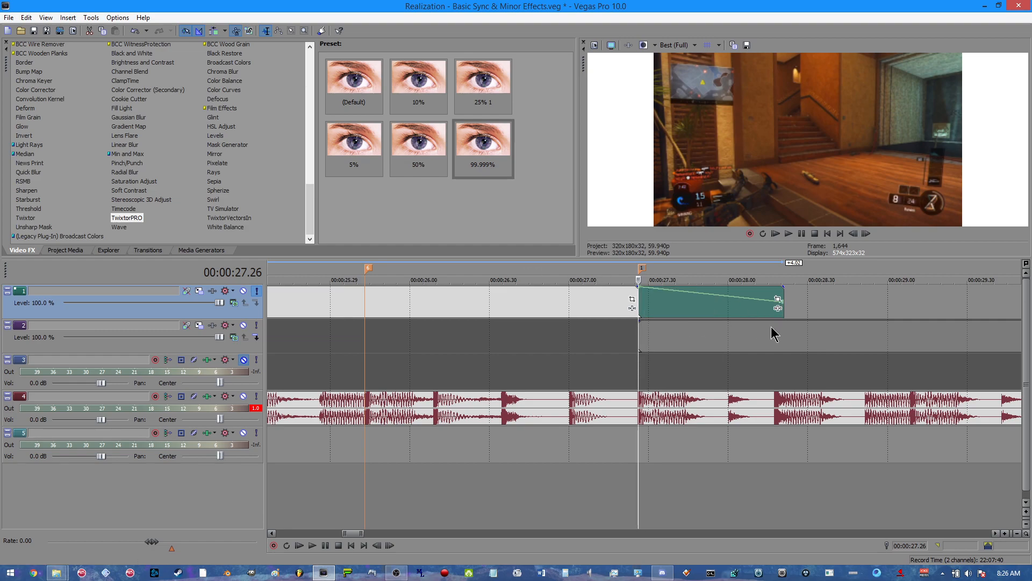
Mark the clip as the loop region, turn on loop playback and extend the region's end to about 00:00:32
double_click(679, 315)
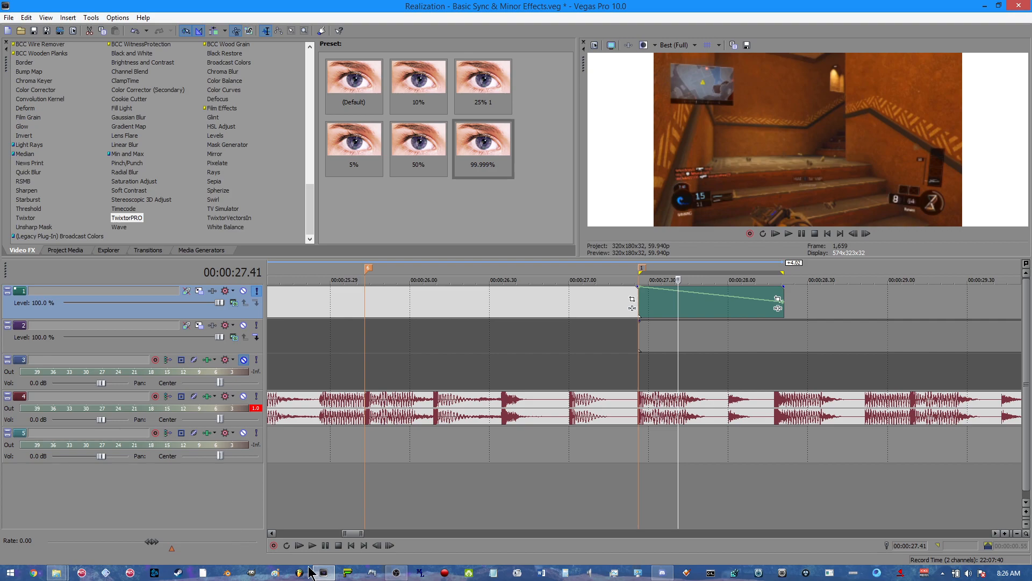
left_click(286, 545)
scroll(753, 317, "down", 3)
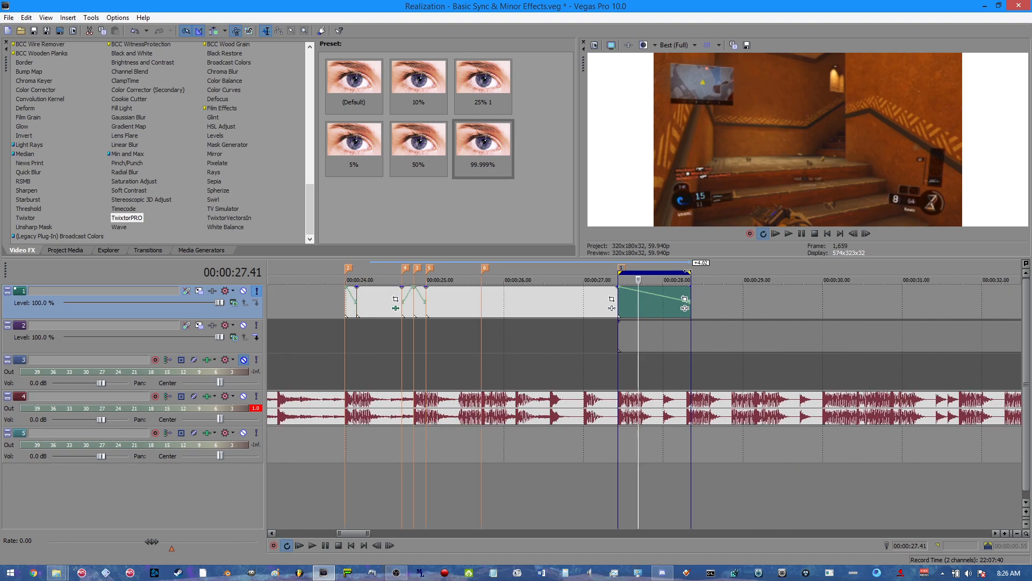
left_click_drag(688, 271, 981, 273)
Copy the velocity-adjusted clip and paste it directly after itself at 00:00:28.21
right_click(660, 304)
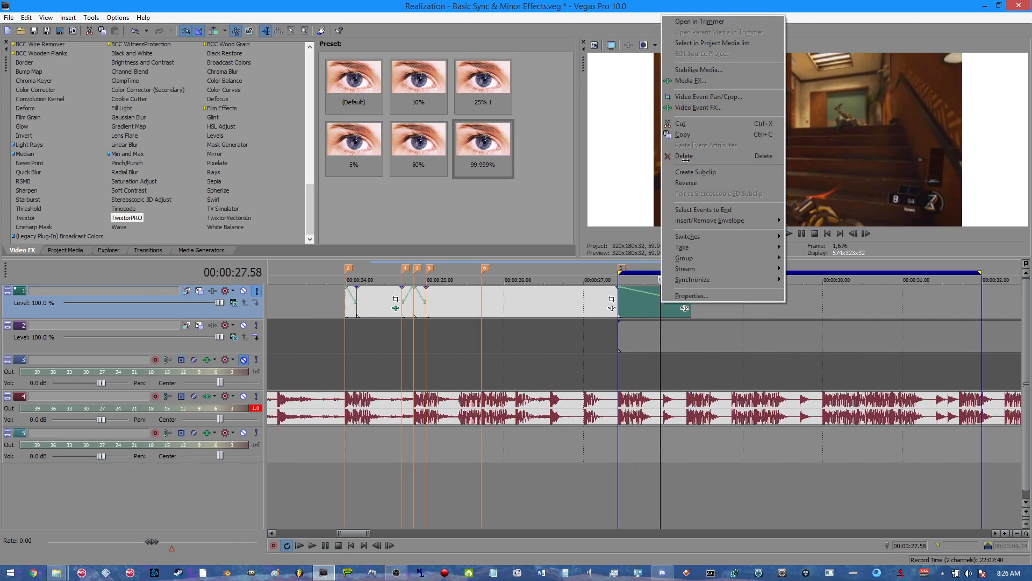
left_click(686, 135)
left_click(690, 294)
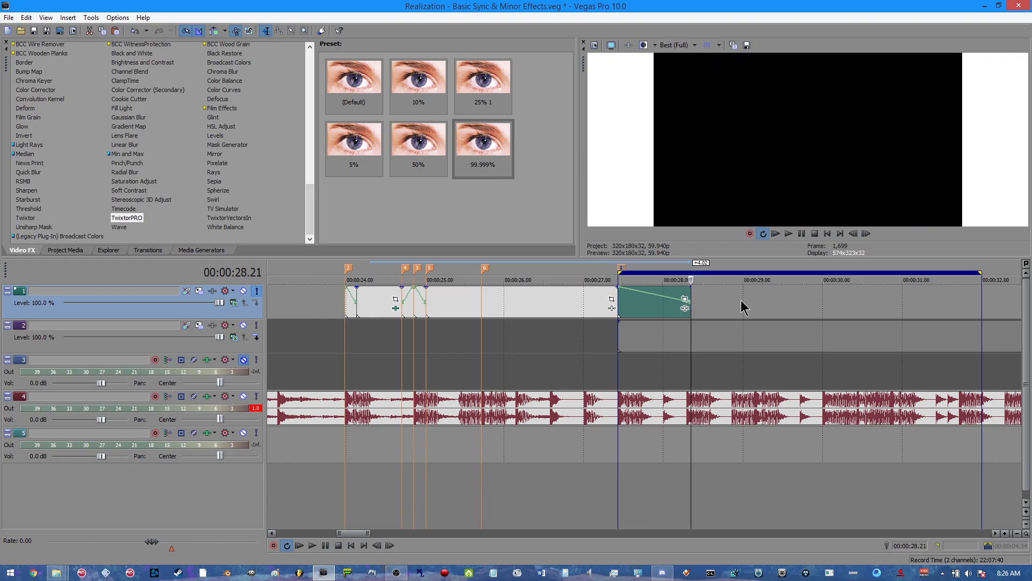
right_click(741, 308)
left_click(759, 320)
Set the pasted clip's first velocity point to normal velocity and raise its last point to the maximum
right_click(693, 287)
left_click(673, 294)
left_click_drag(690, 293, 688, 294)
left_click(693, 290)
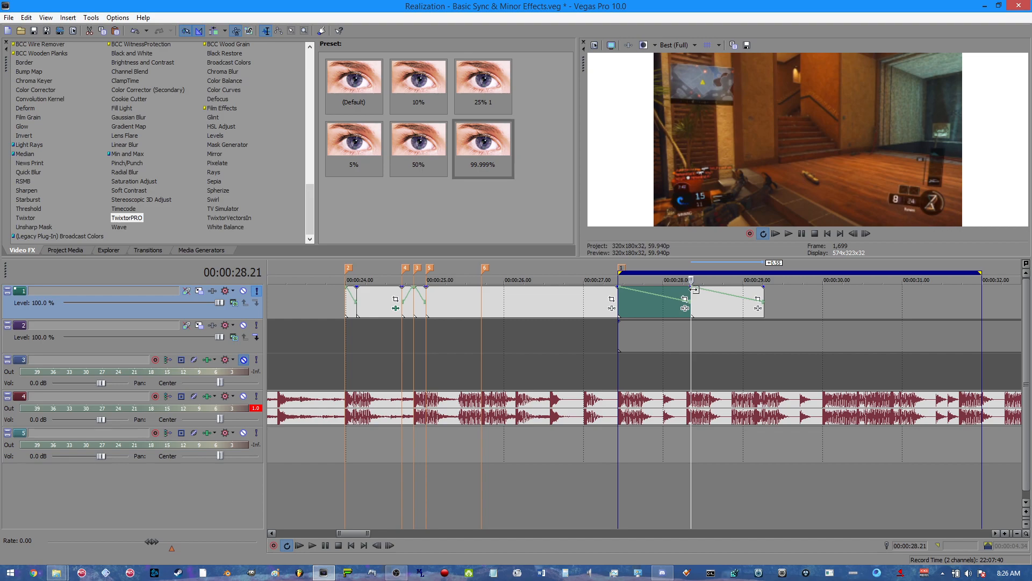
right_click(693, 291)
left_click(720, 311)
left_click_drag(763, 306, 764, 287)
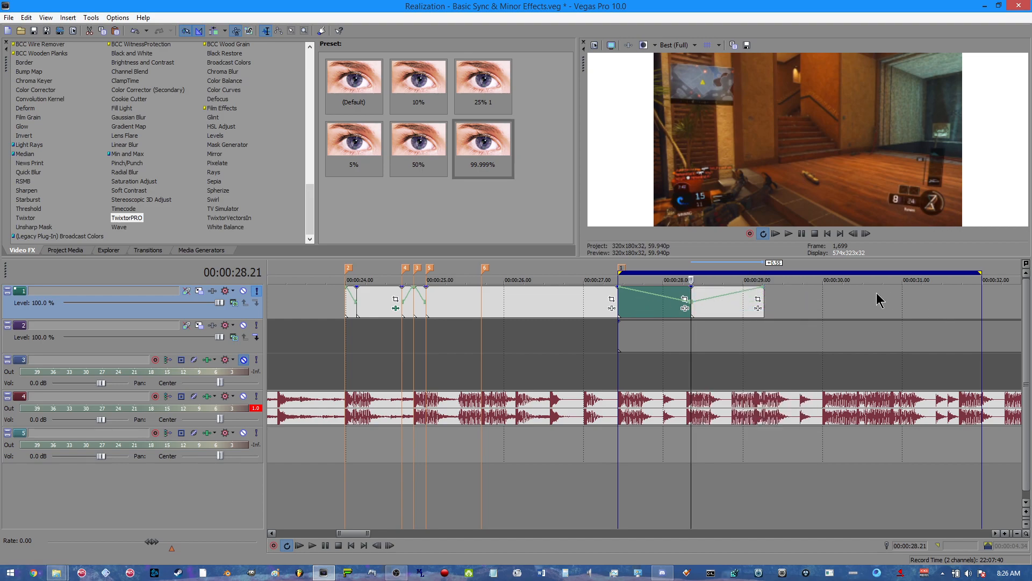
Fit the loop region to the two neighbouring clips and play them from 00:00:27.26
double_click(650, 315)
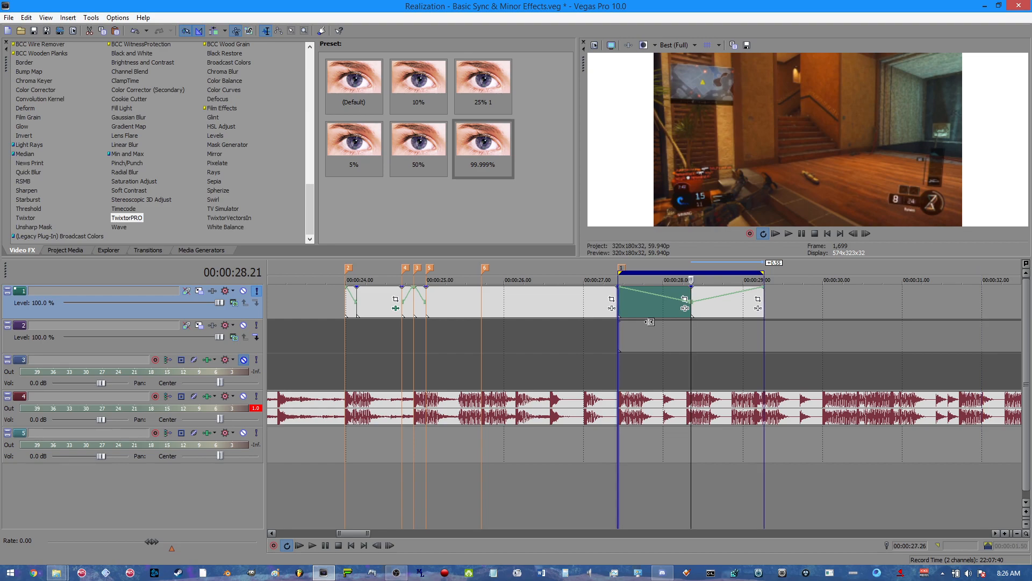
key("space")
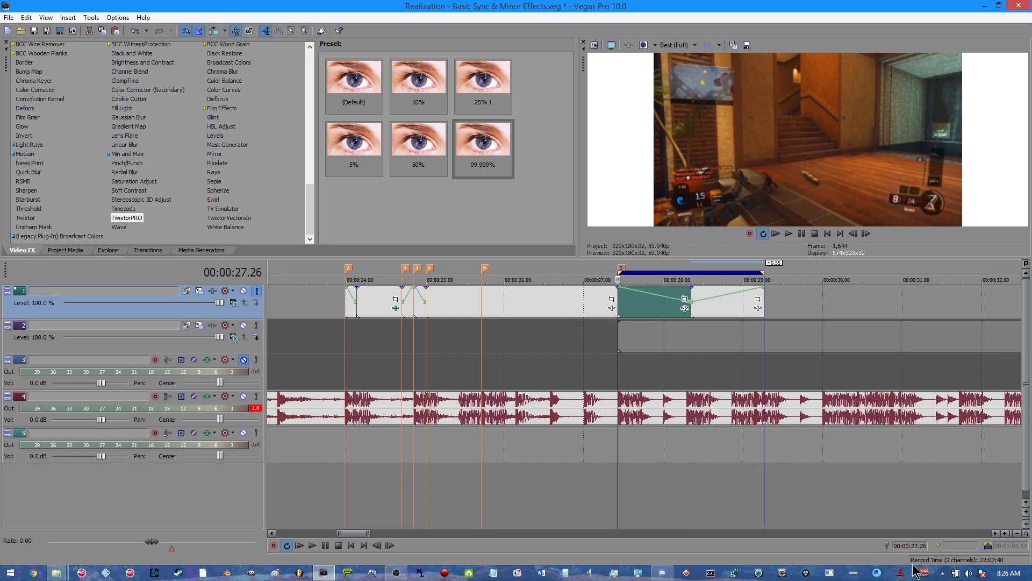
key("space")
Try reversing the second clip and play the pair from 00:00:27.26
left_click(724, 310)
right_click(725, 311)
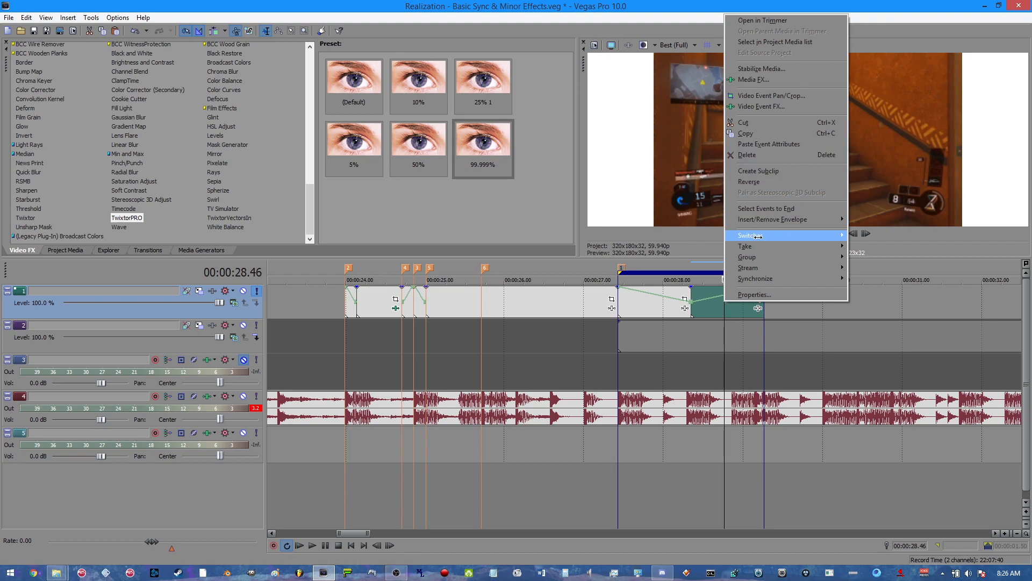
left_click(753, 182)
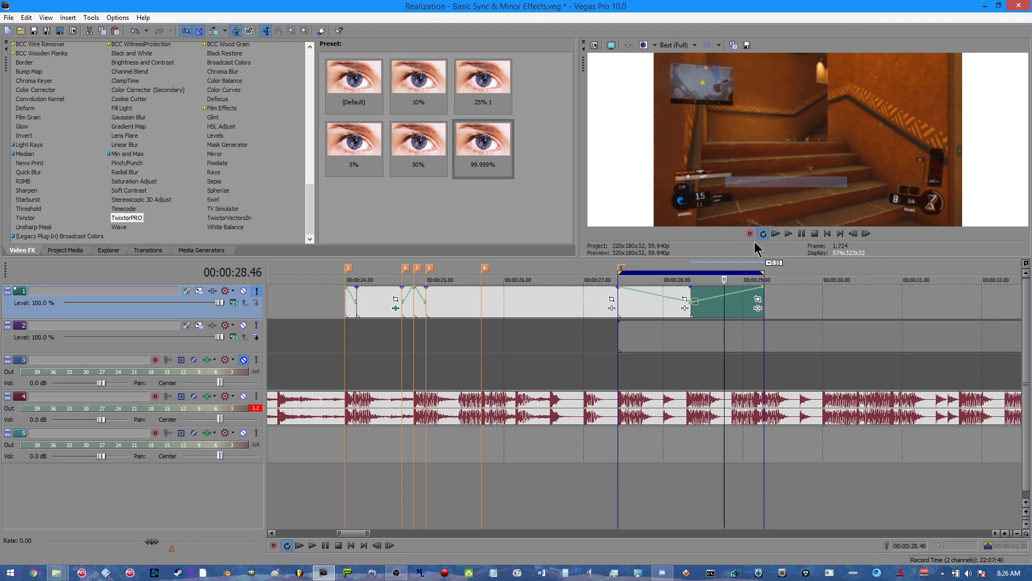
left_click(649, 316)
key("space")
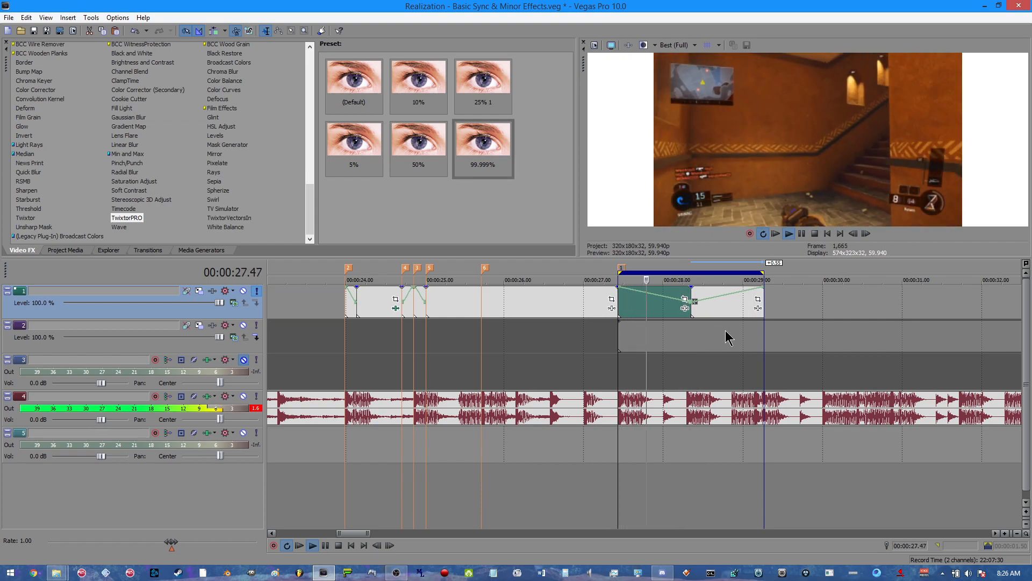
key("space")
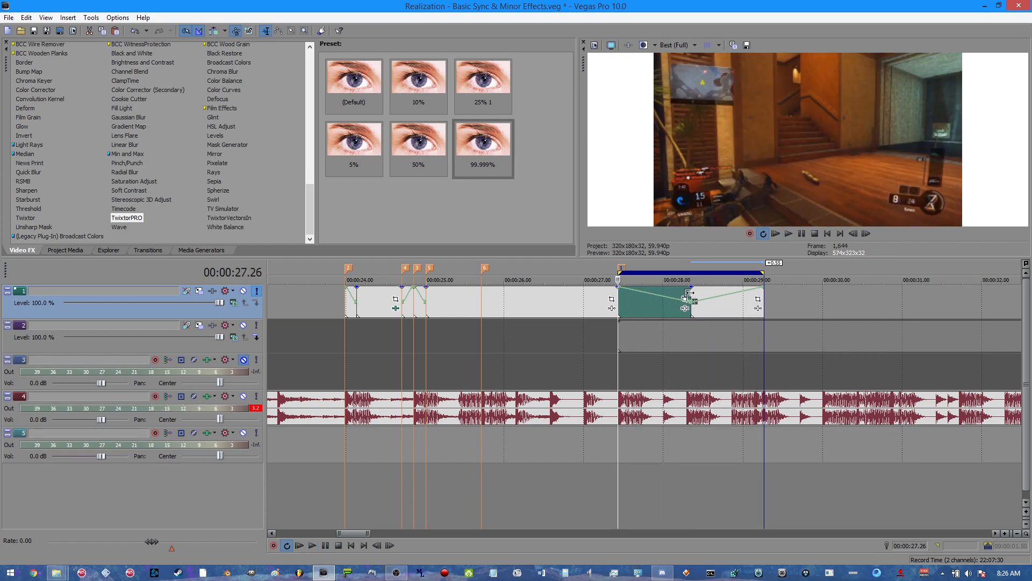
Play the reversed second clip from its start and turn its reverse setting off
left_click(694, 294)
key("space")
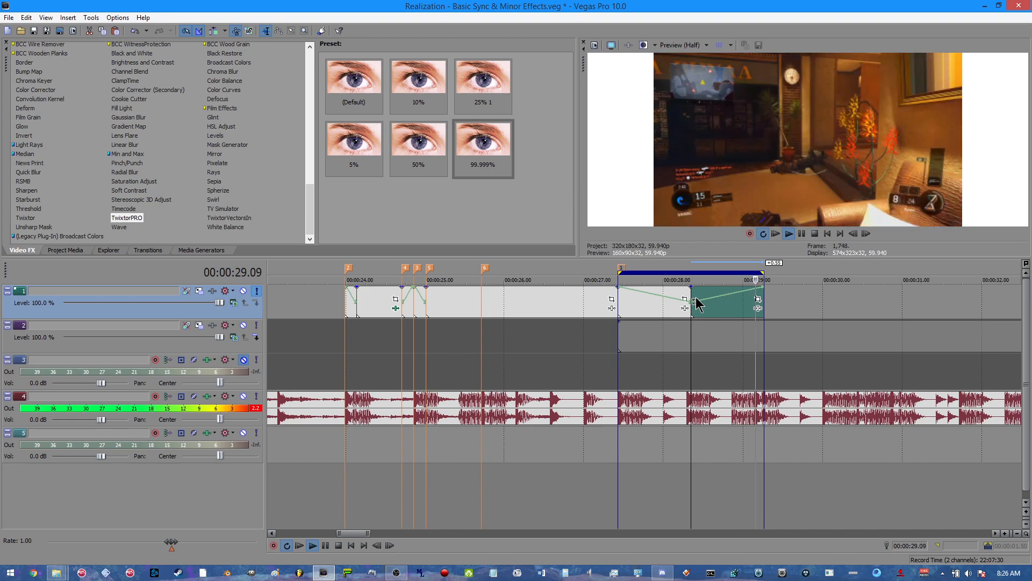
key("space")
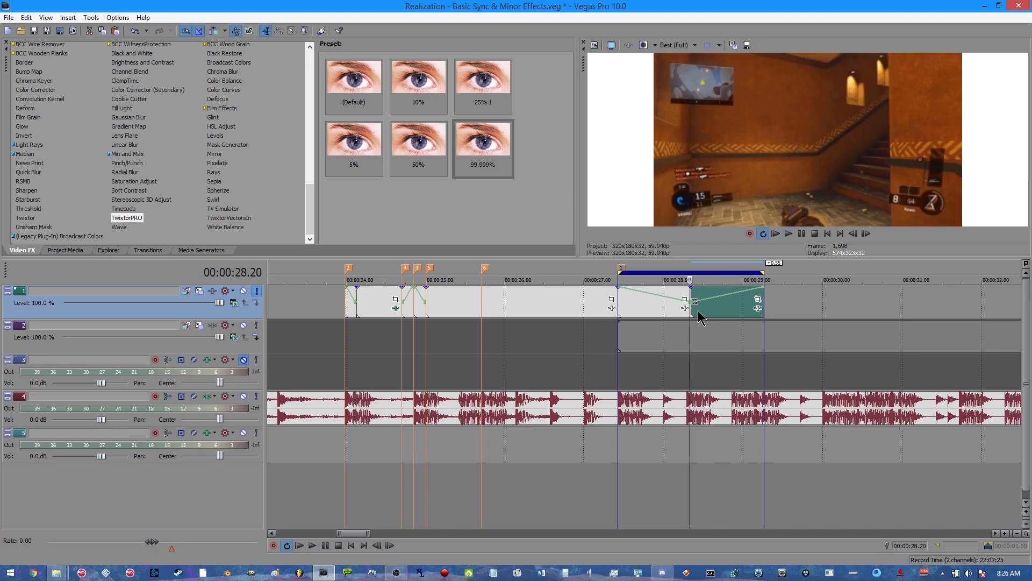
right_click(734, 307)
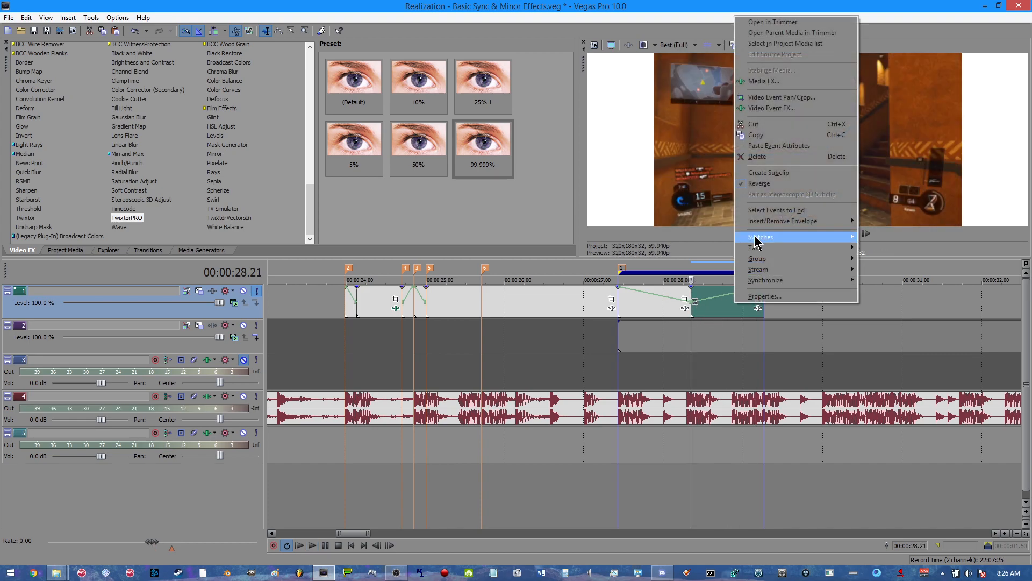
left_click(774, 183)
Try flipping the second clip's velocity fade, and restore normal velocity at its start and maximum velocity at its end
left_click_drag(695, 307, 694, 269)
mouse_move(763, 290)
left_mouse_down()
mouse_move(765, 325)
mouse_move(763, 274)
mouse_move(761, 309)
left_mouse_up()
left_click_drag(691, 287, 692, 302)
right_click(692, 303)
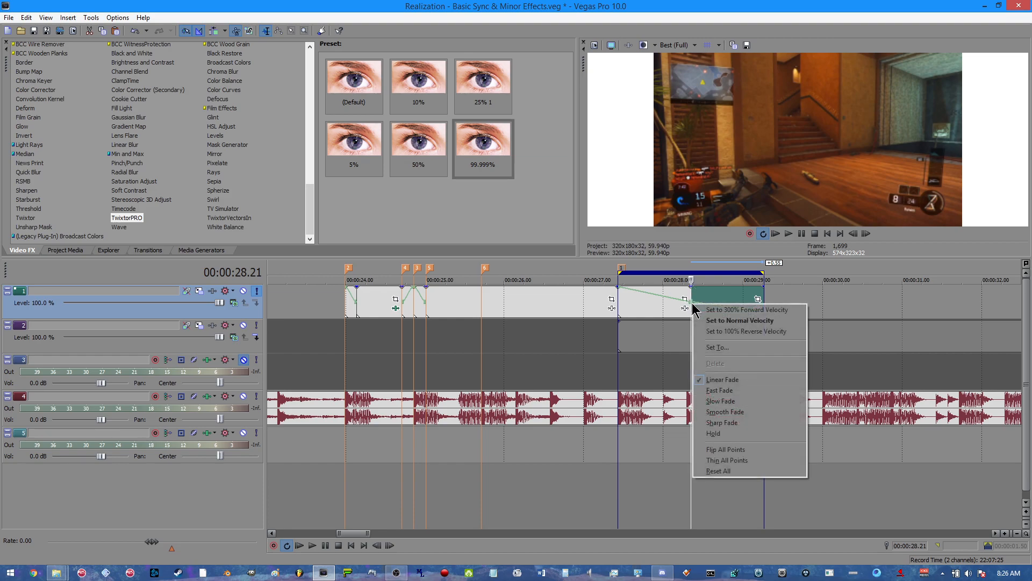
left_click(739, 321)
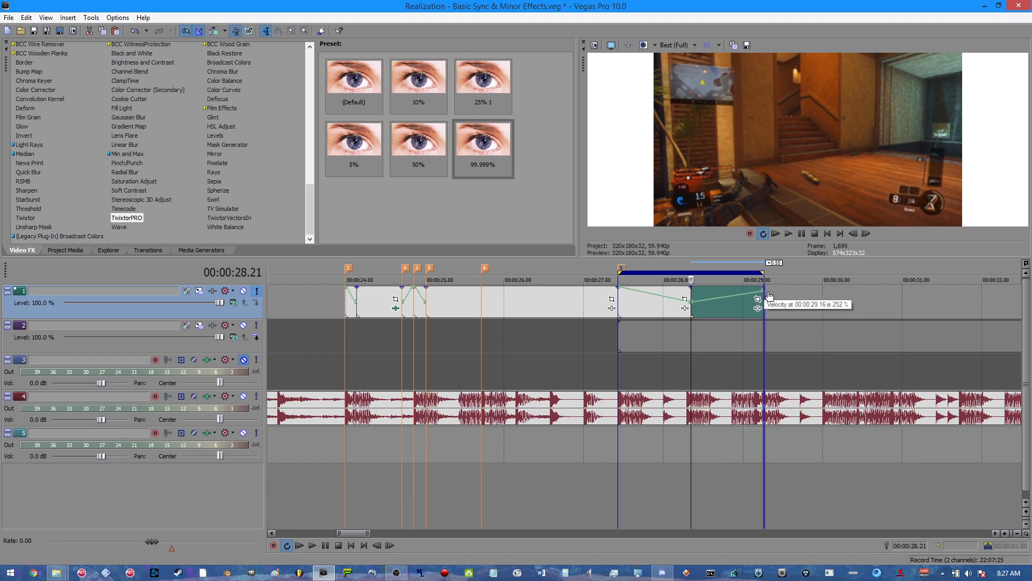
right_click(721, 312)
key("Escape")
Play the two clips from 00:00:27.26 and compare the preview frames at the start of each and partway through the second
key("space")
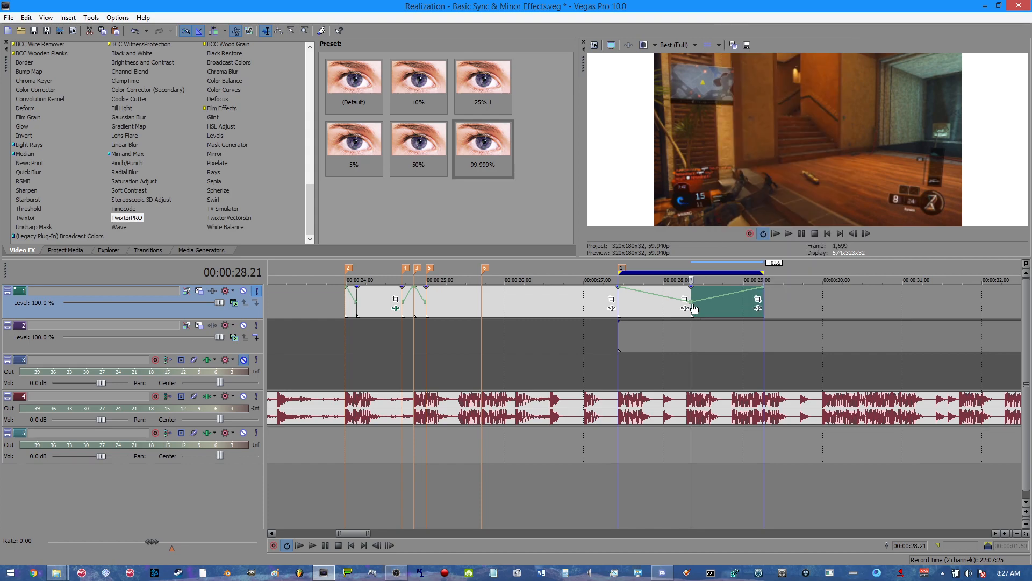
left_click(618, 302)
key("space")
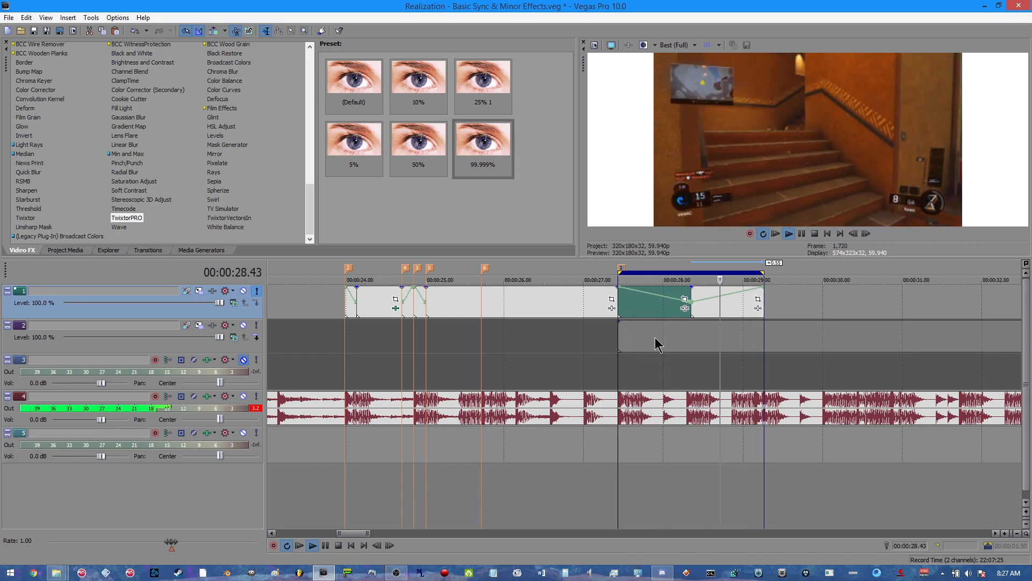
key("space")
left_click(700, 315)
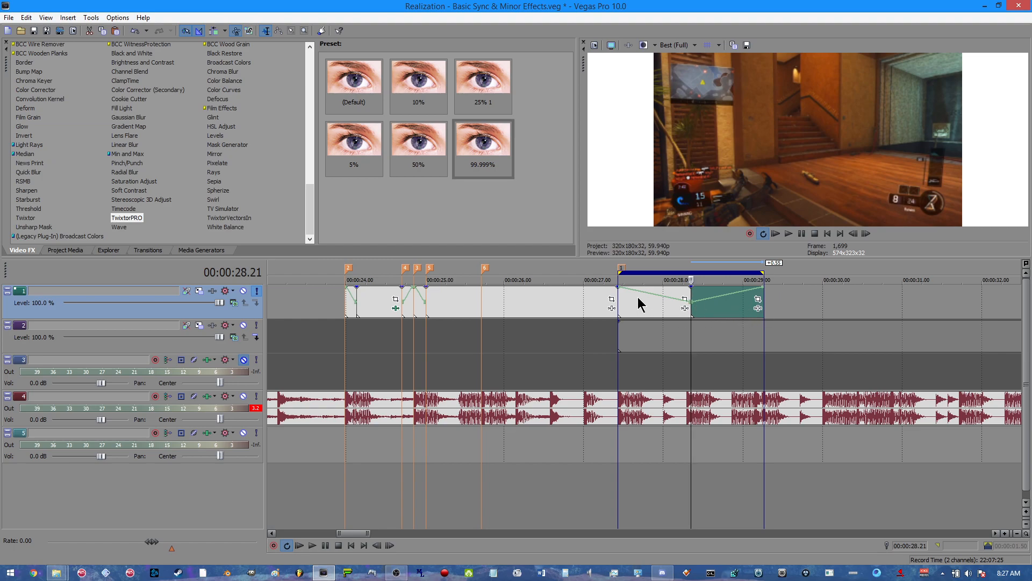
left_click(621, 293)
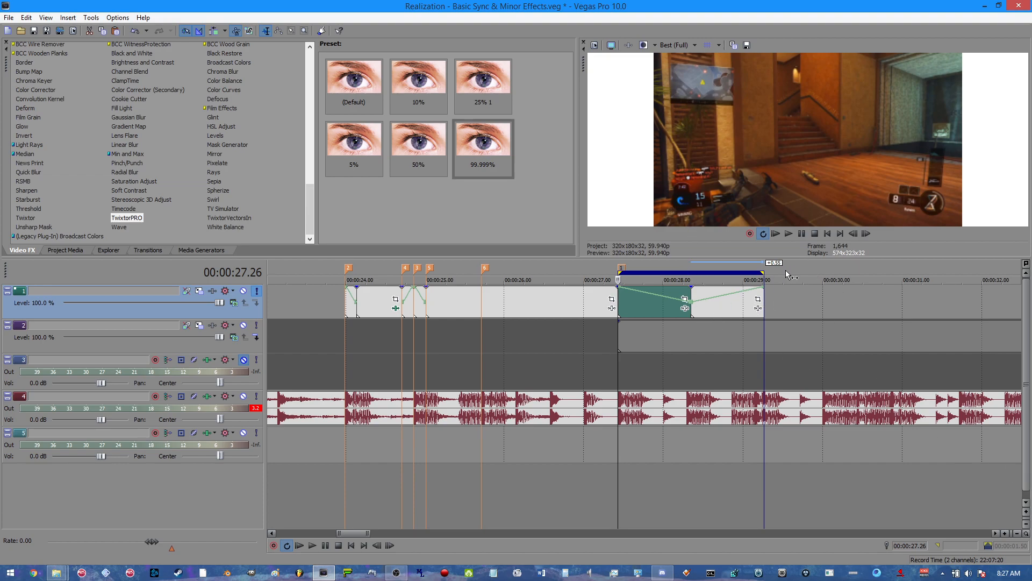
left_click(720, 309)
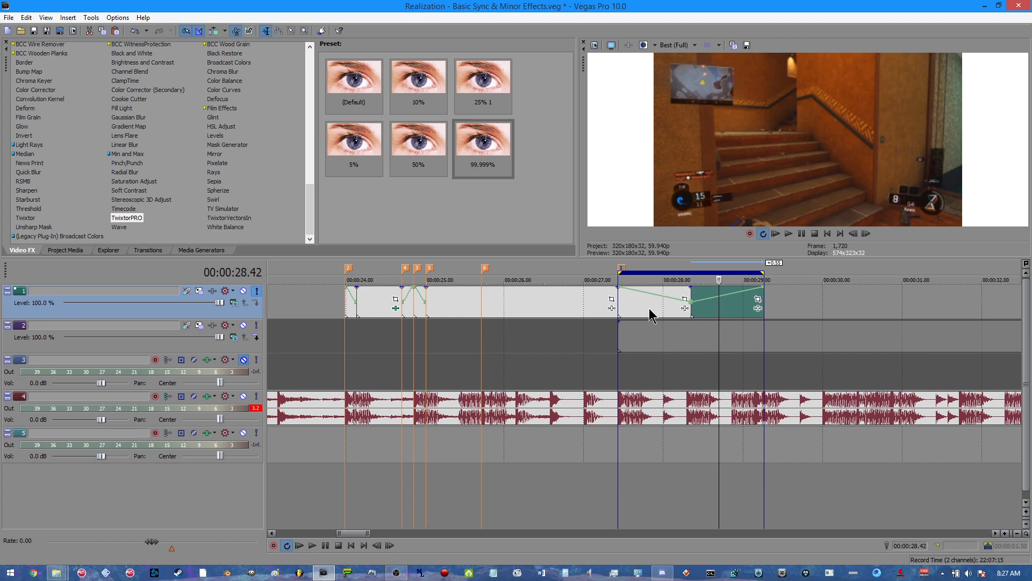
left_click(621, 307)
Apply Smooth Fade to the start and end velocity points of the clip beginning at 00:00:27.26
right_click(692, 306)
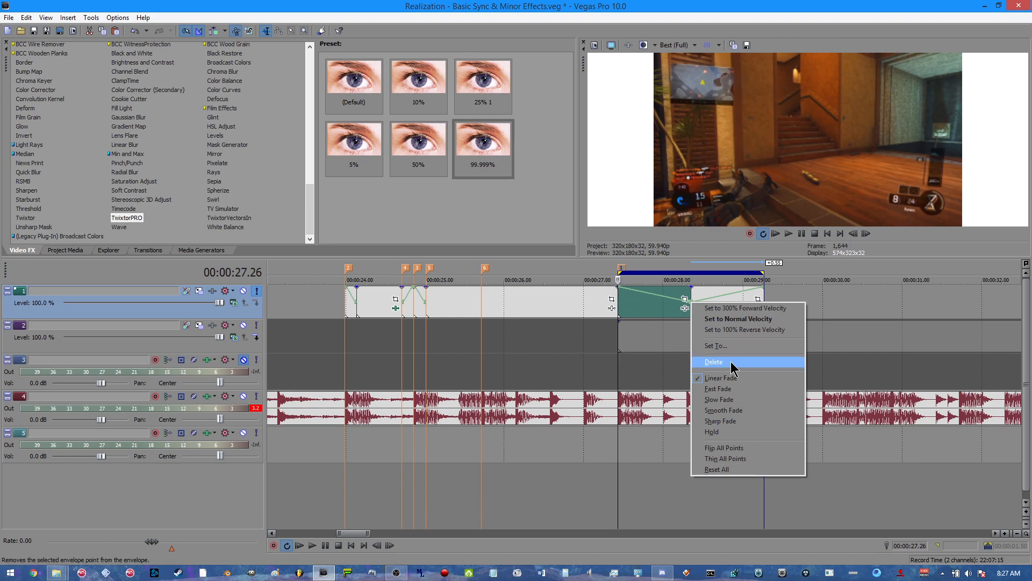
left_click(720, 410)
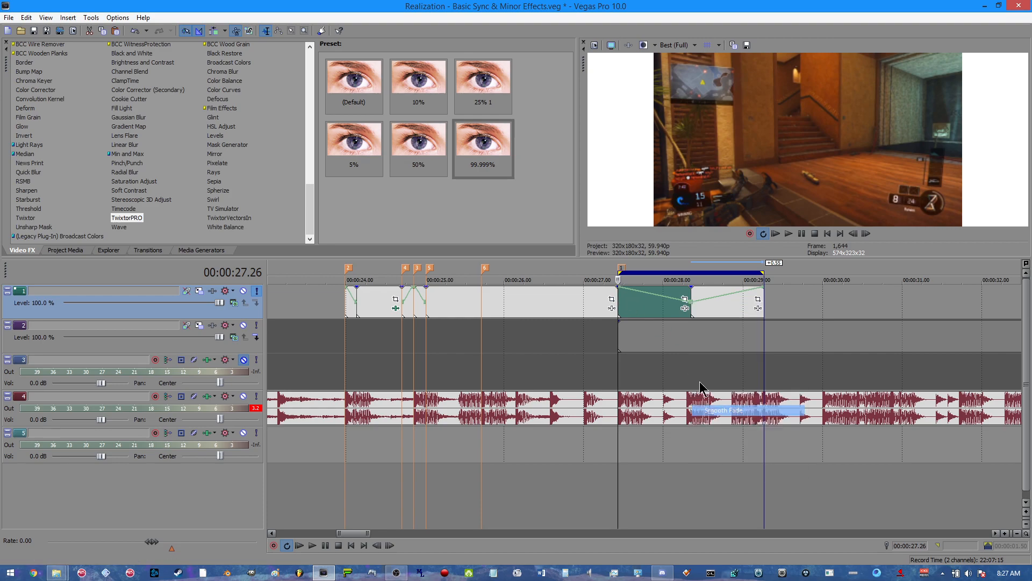
right_click(622, 292)
left_click(720, 399)
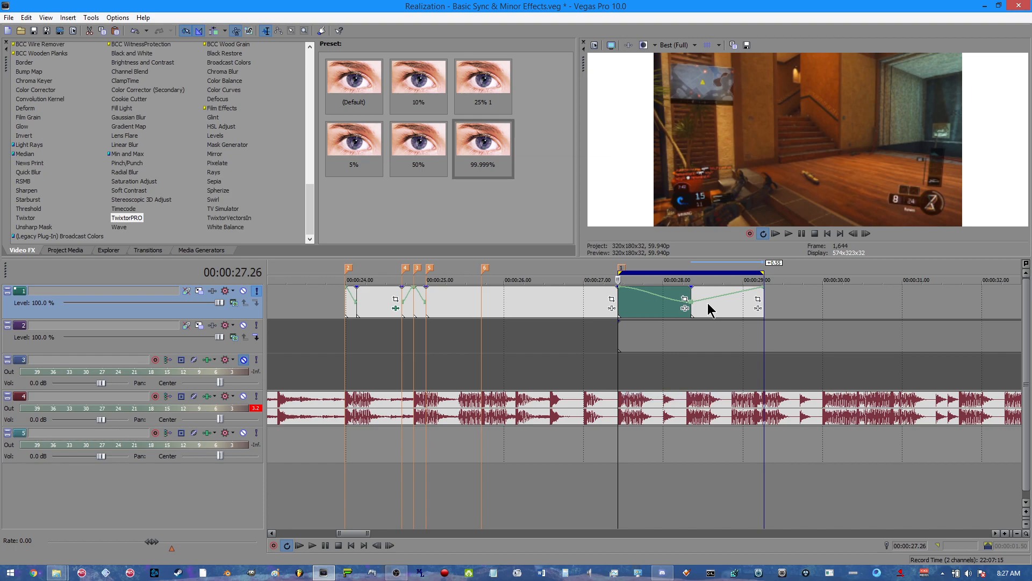
Apply Smooth Fade to the second clip's starting velocity point at 00:00:28.21 and play both clips from 00:00:27.26
right_click(694, 305)
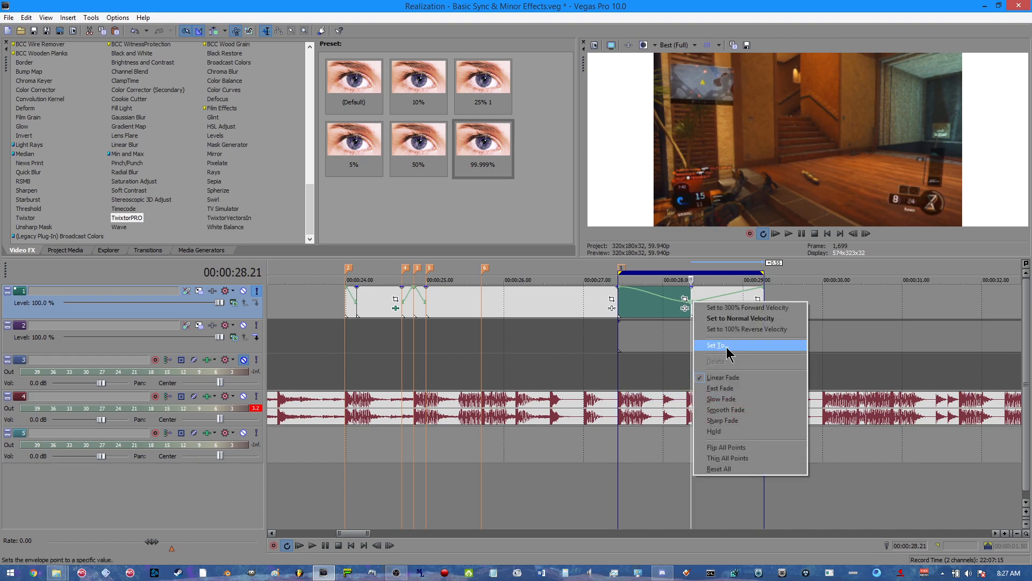
left_click(731, 411)
right_click(763, 291)
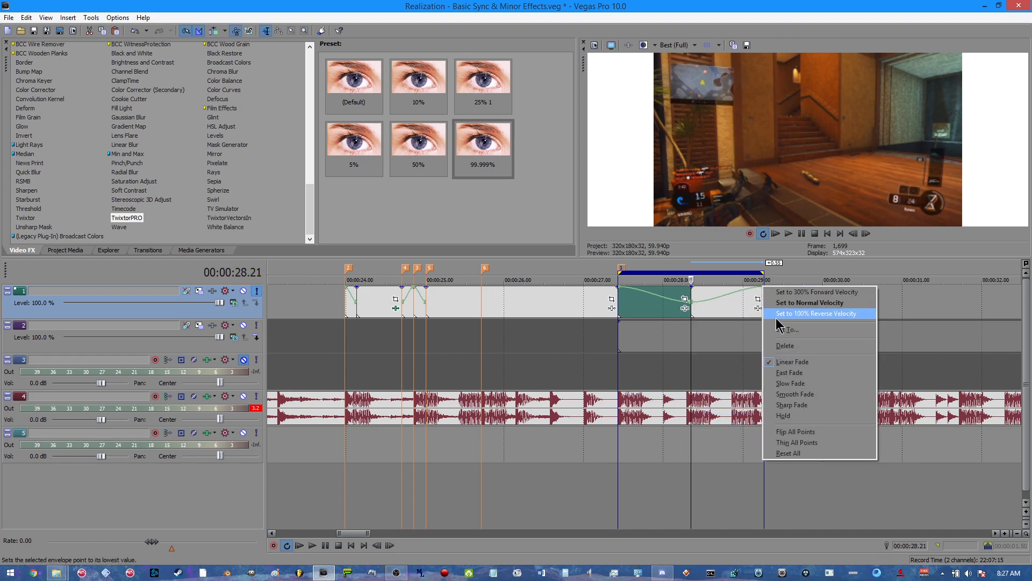
left_click(622, 307)
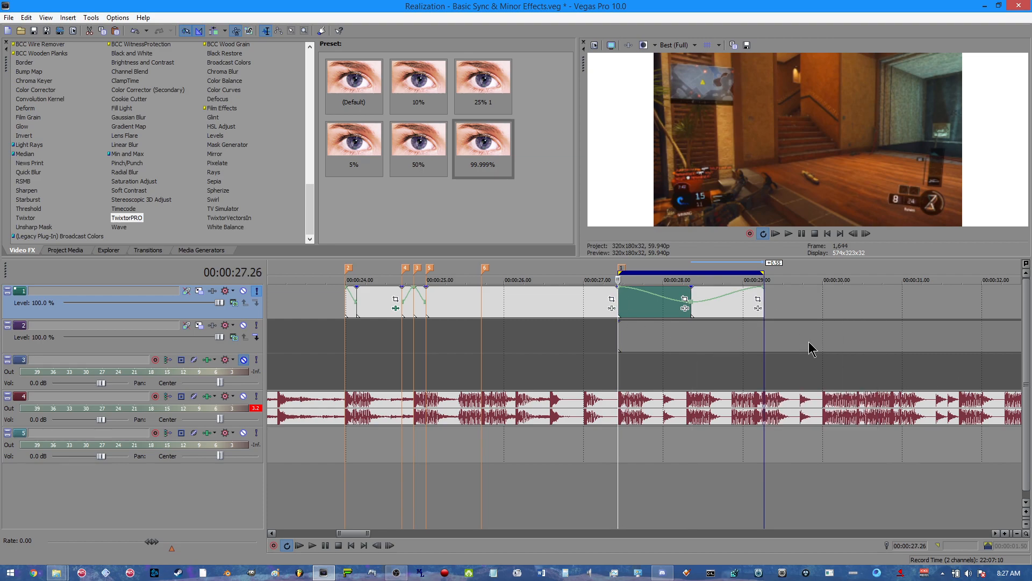
key("space")
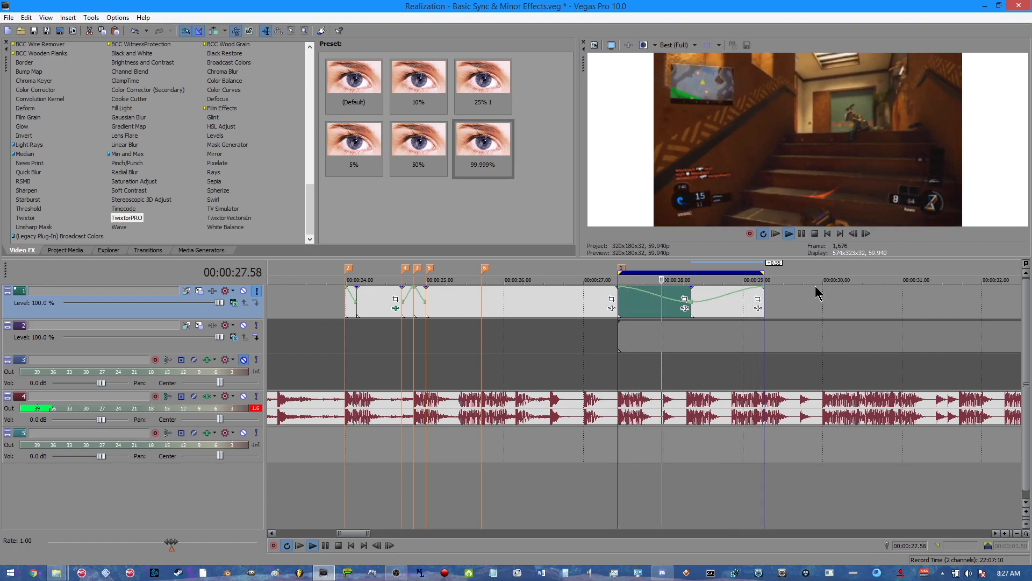
key("space")
Delete the second clip, set the loop region to the clip beginning at 00:00:27.26, and play it repeatedly
right_click(712, 302)
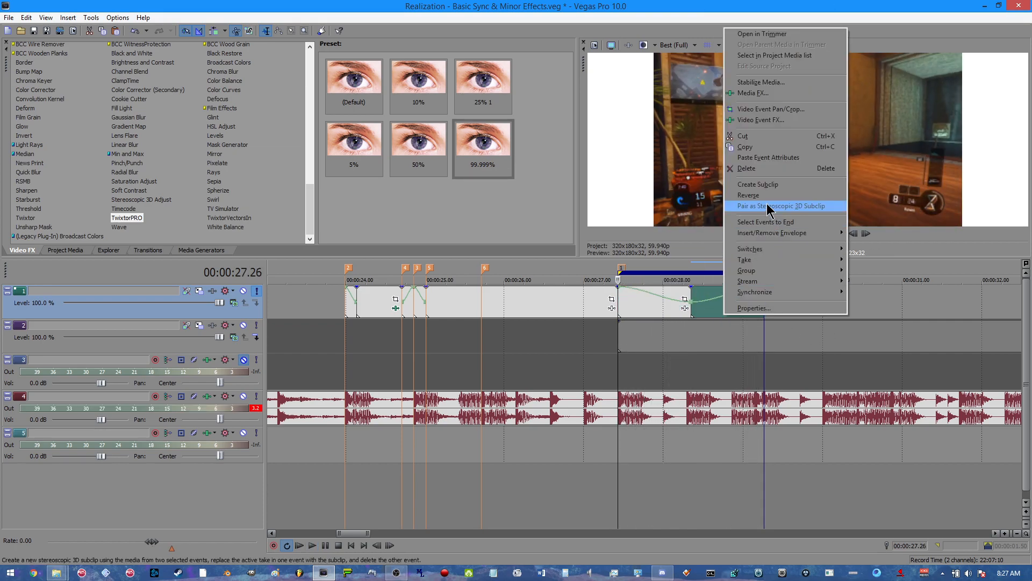
left_click(750, 168)
double_click(646, 310)
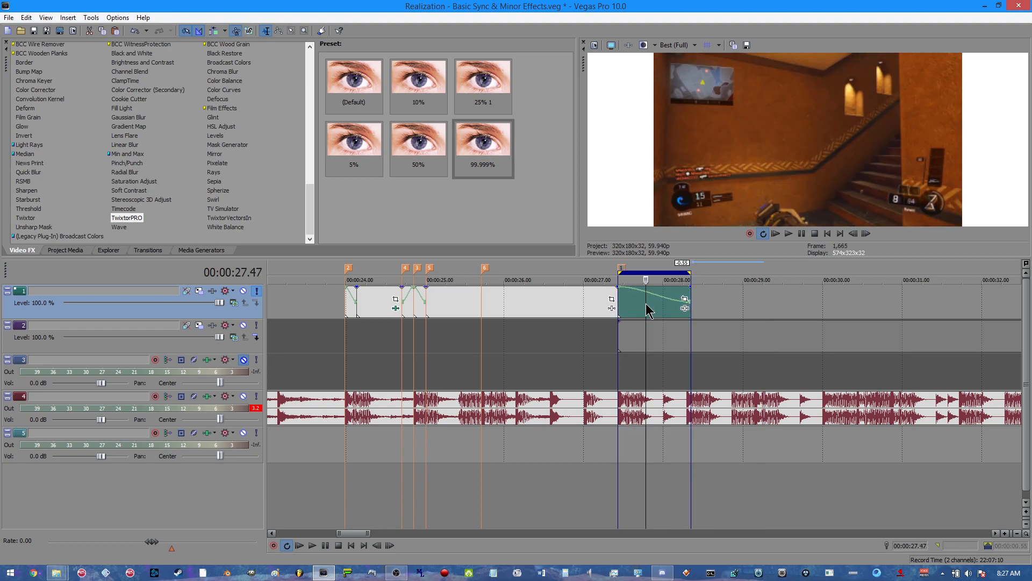
key("space")
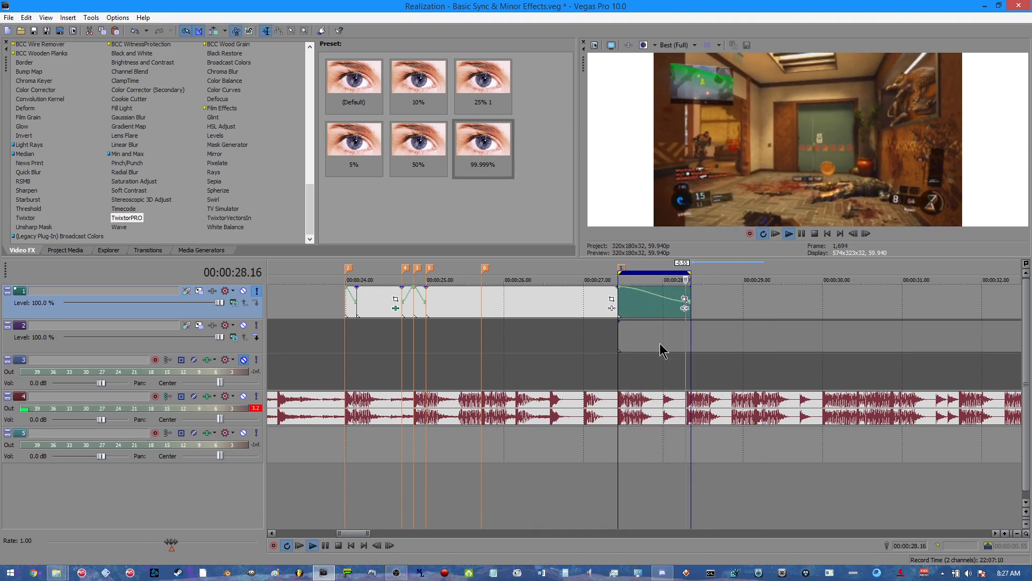
key("space")
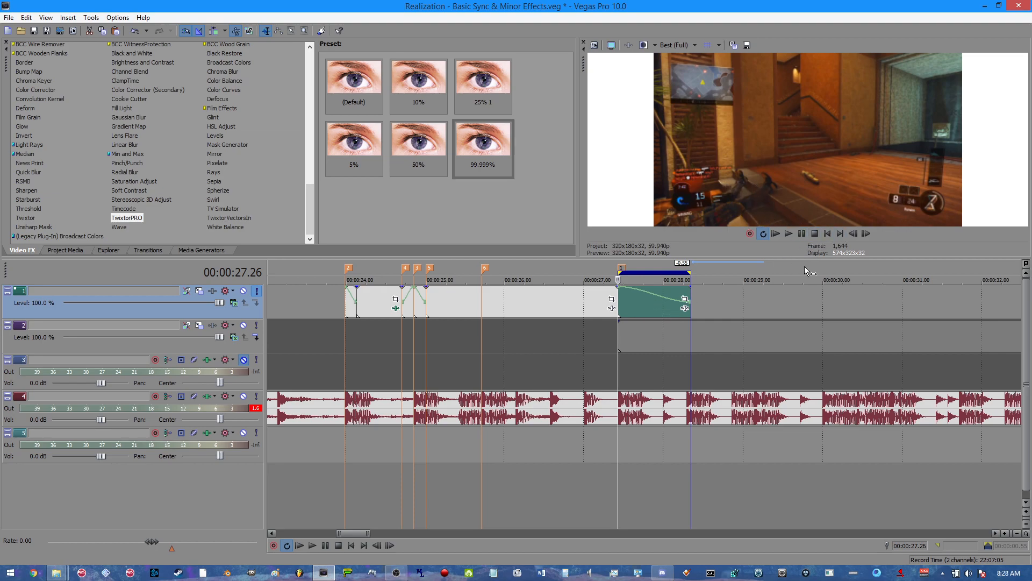
key("space")
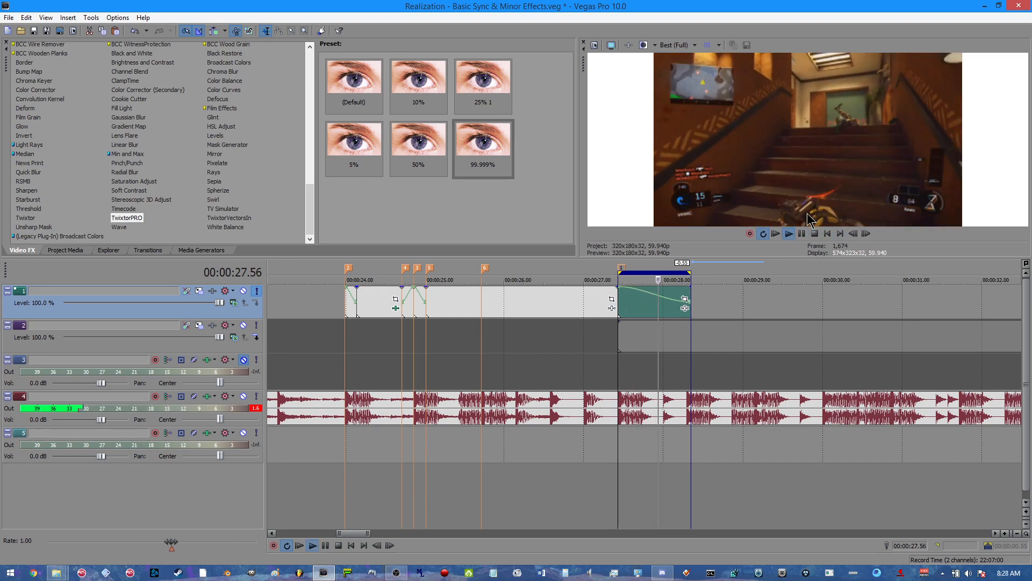
key("space")
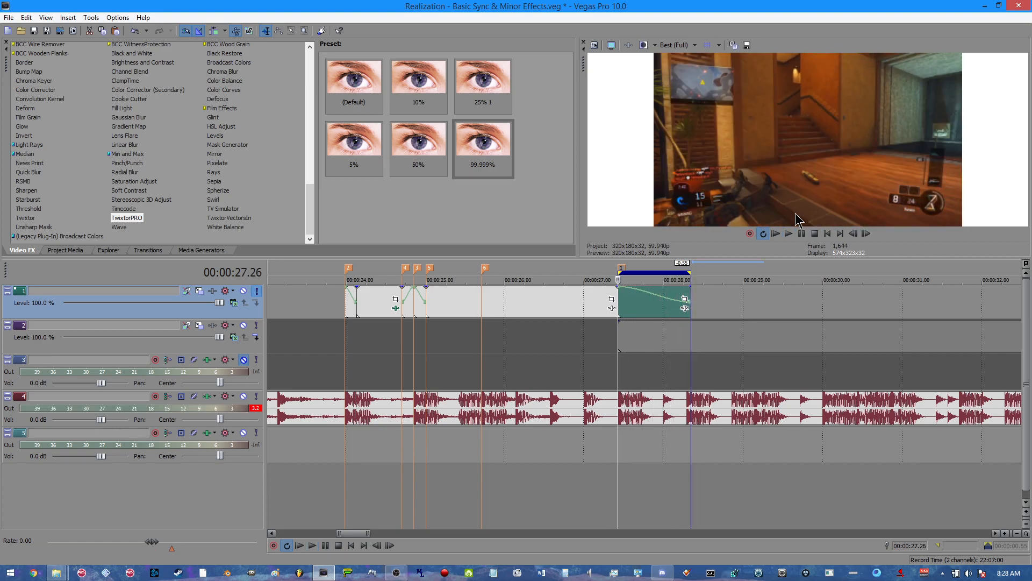
key("space")
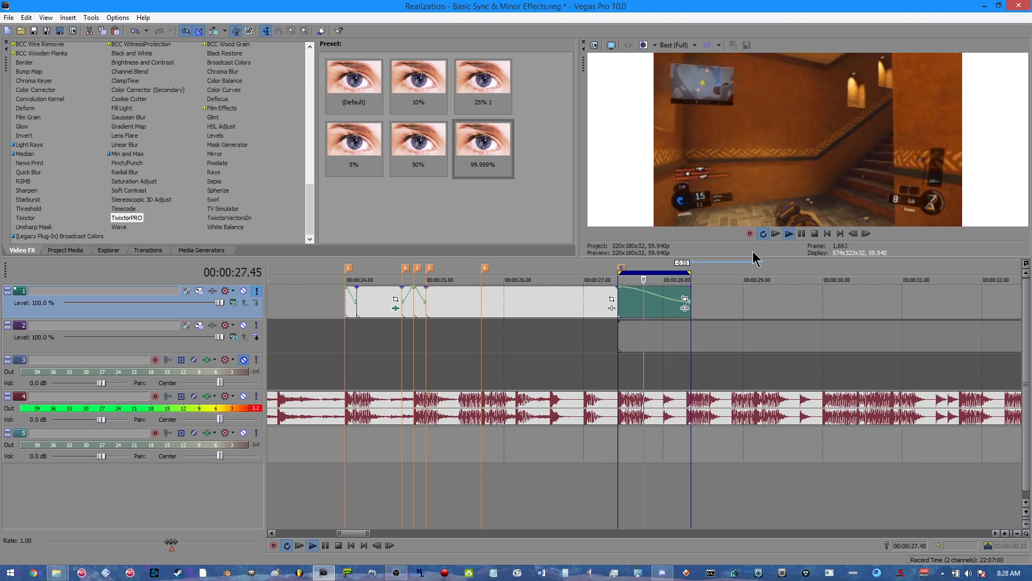
key("space")
Try Linear Fade on the end and start velocity points of the clip beginning at 00:00:27.26 and play it
right_click(691, 309)
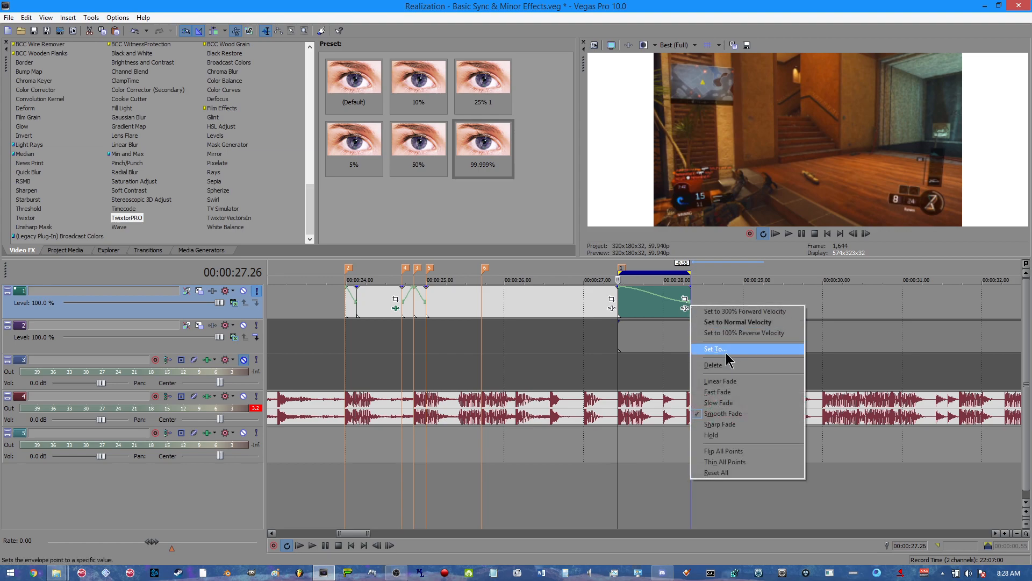
left_click(747, 381)
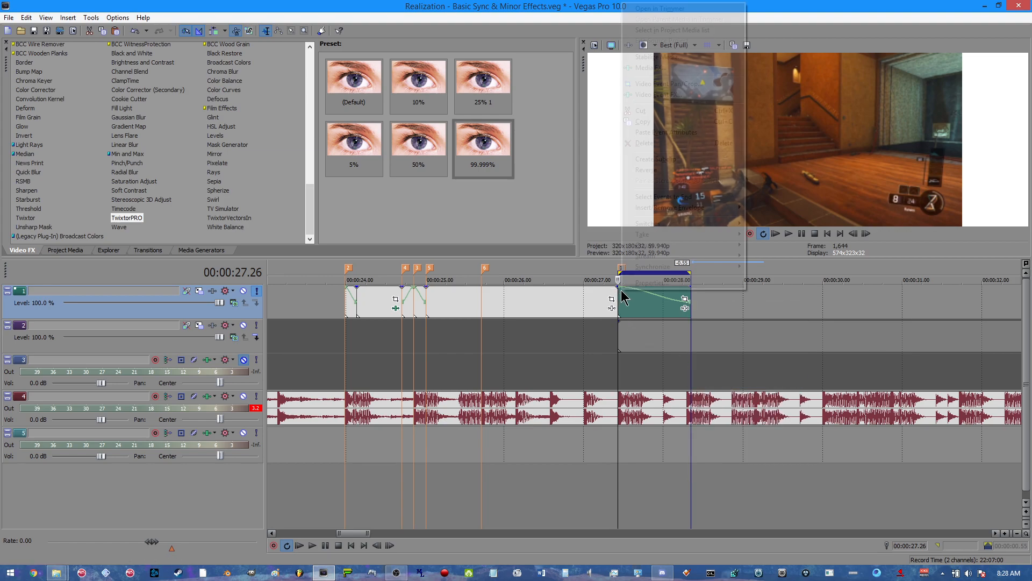
right_click(621, 292)
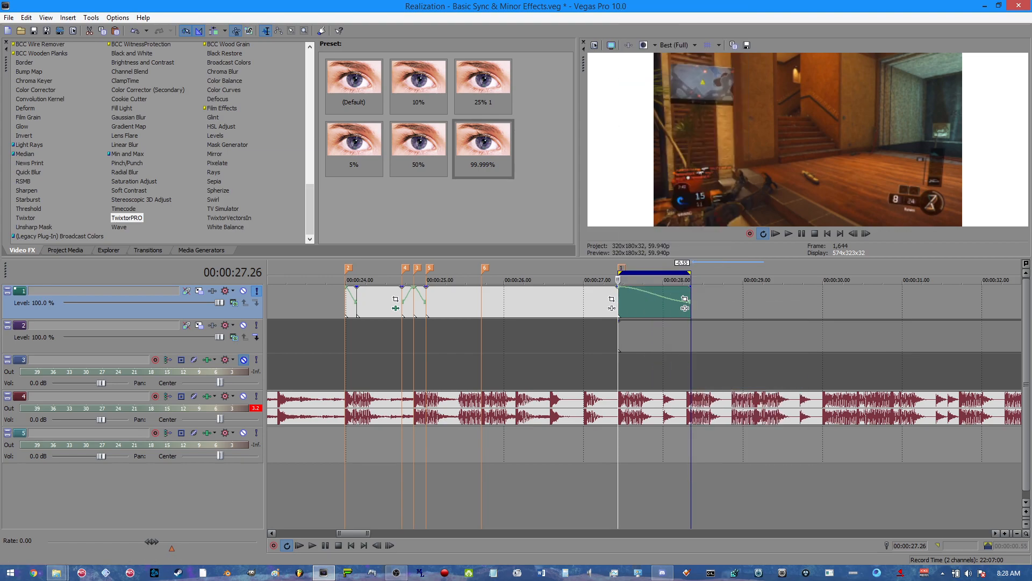
right_click(621, 290)
left_click(651, 363)
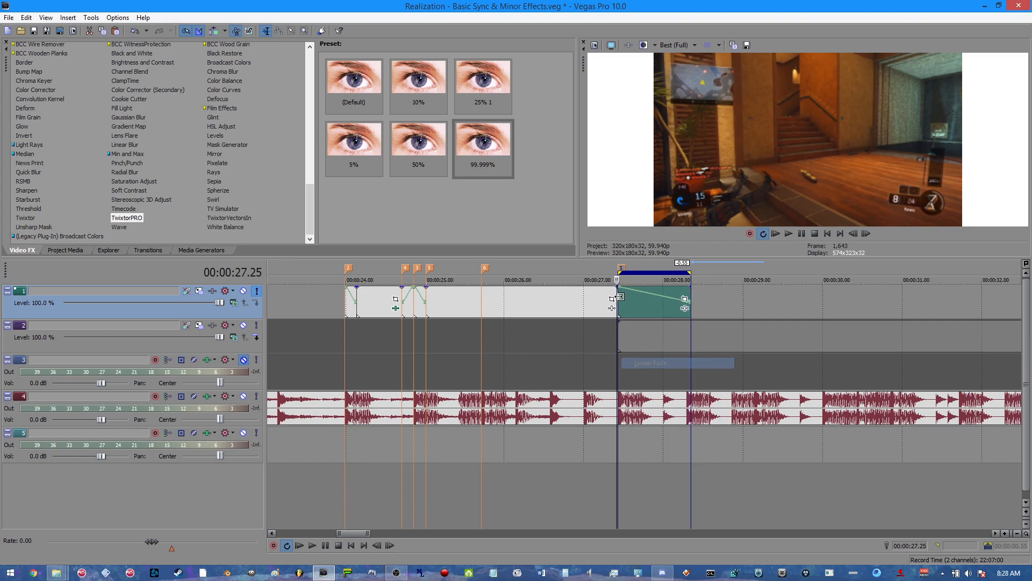
key("space")
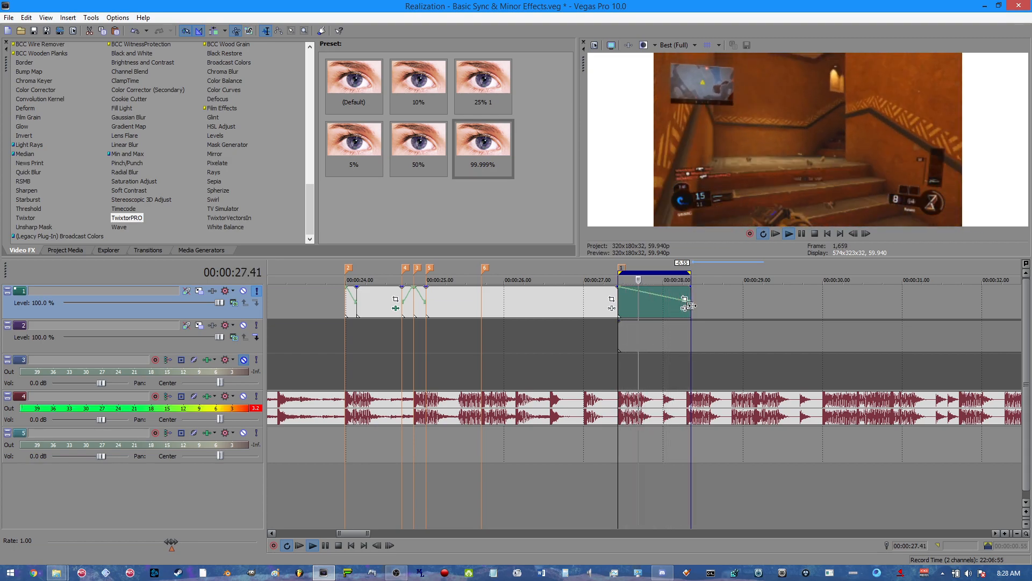
key("space")
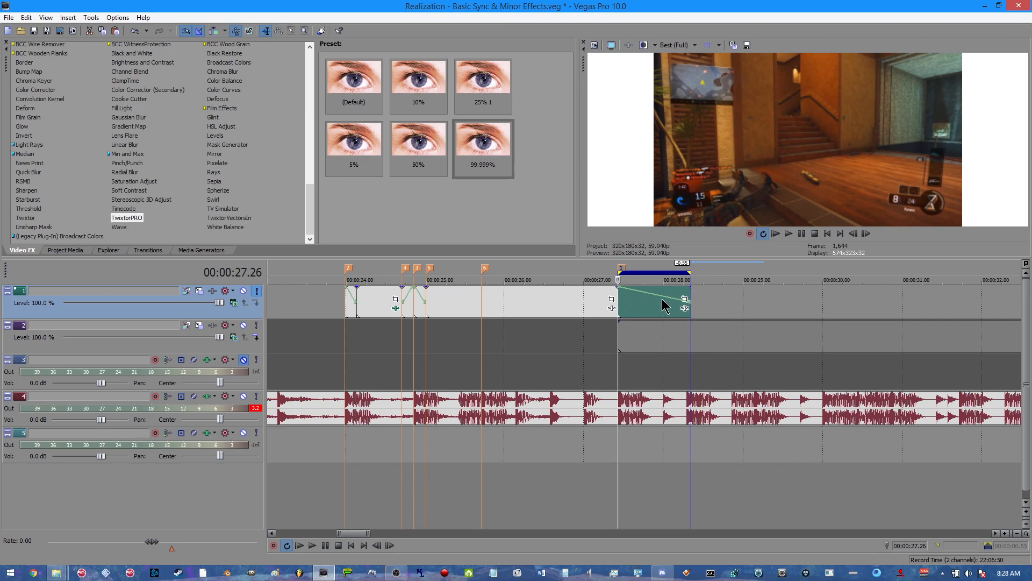
Raise the clip's end velocity point to 217% and play it from the start
mouse_move(688, 306)
left_mouse_down()
mouse_move(687, 290)
mouse_move(692, 299)
left_mouse_up()
key("space")
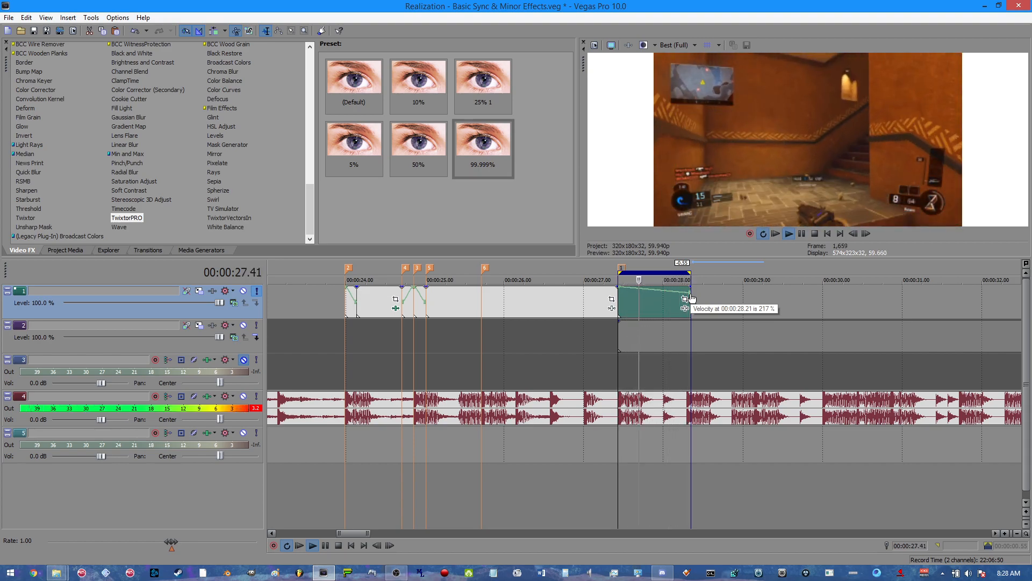
key("space")
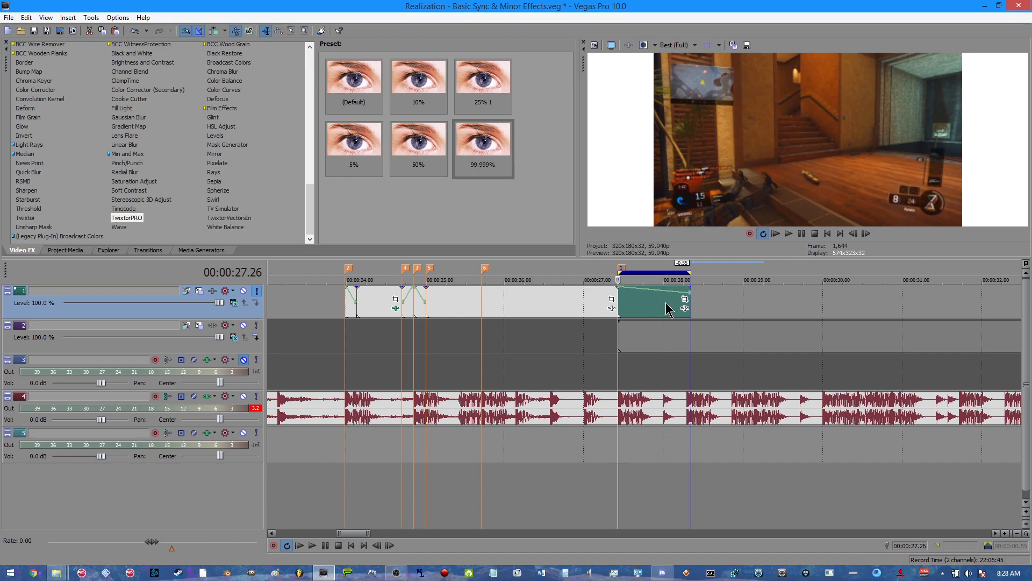
Delete the clip beginning at 00:00:27.26 and turn loop playback off
right_click(667, 310)
left_click(685, 168)
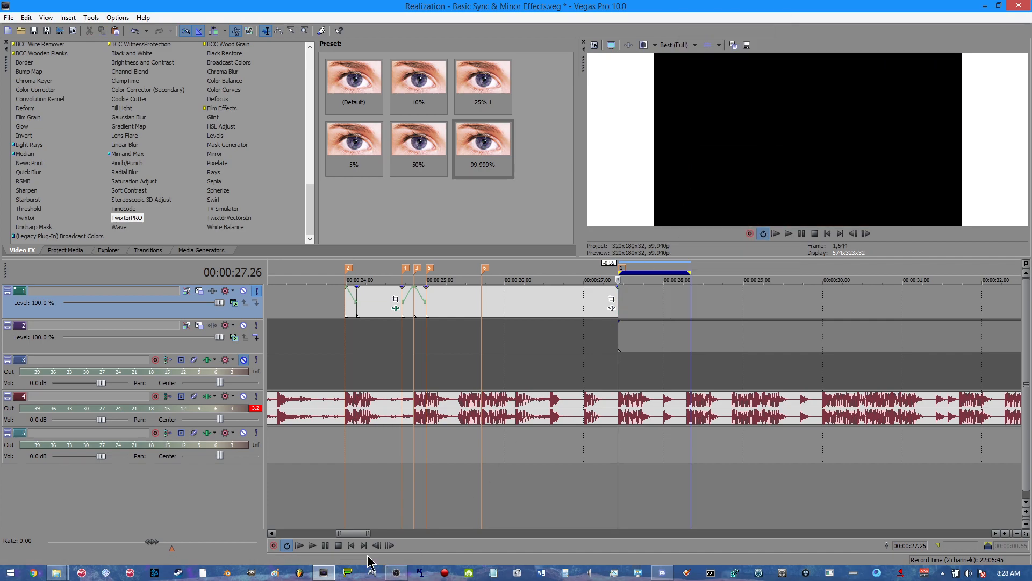
key("q")
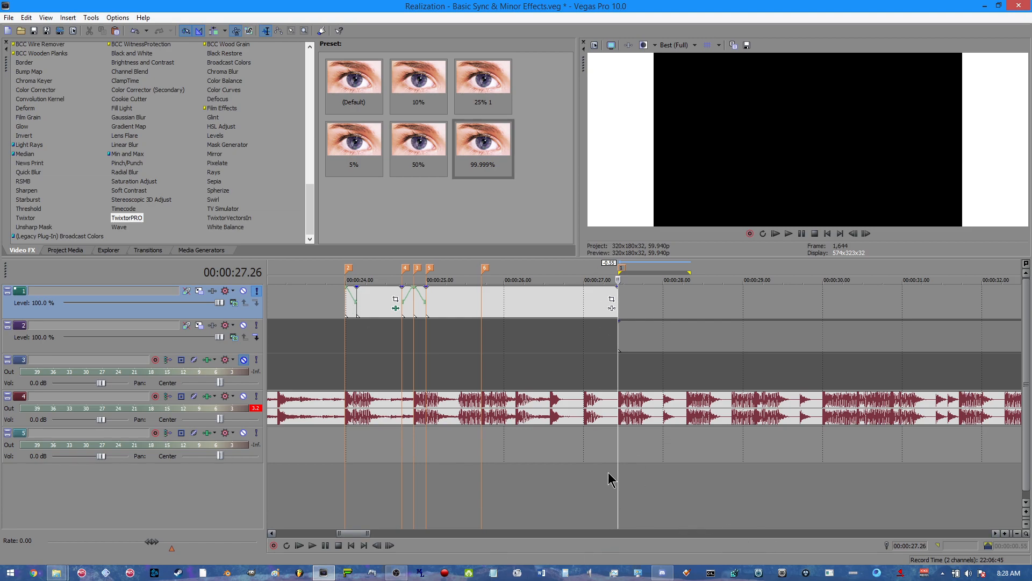
Play the synced clips from 00:00:23.59, and play the last clip from its start at 00:00:25.00
left_click(346, 303)
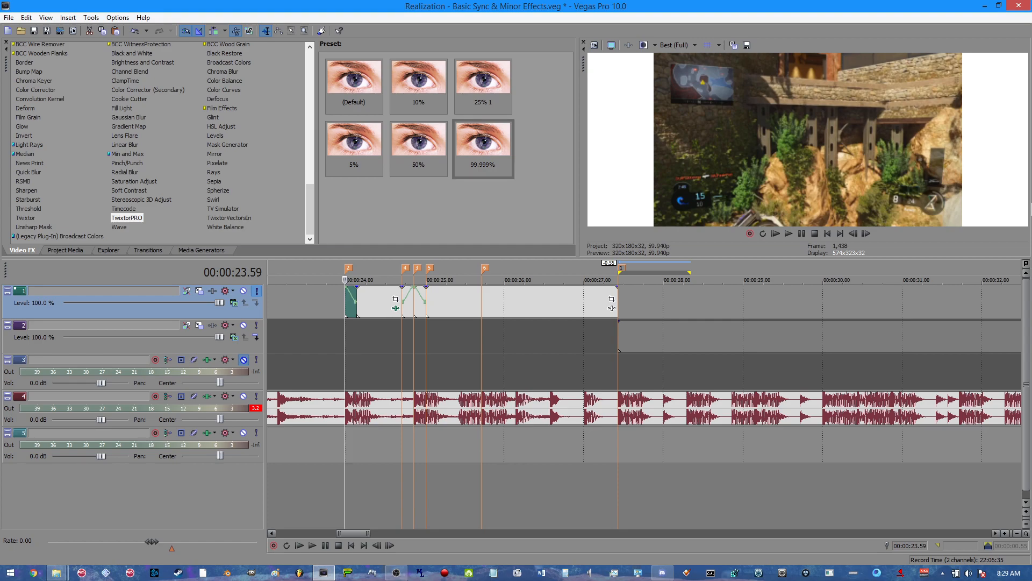
key("space")
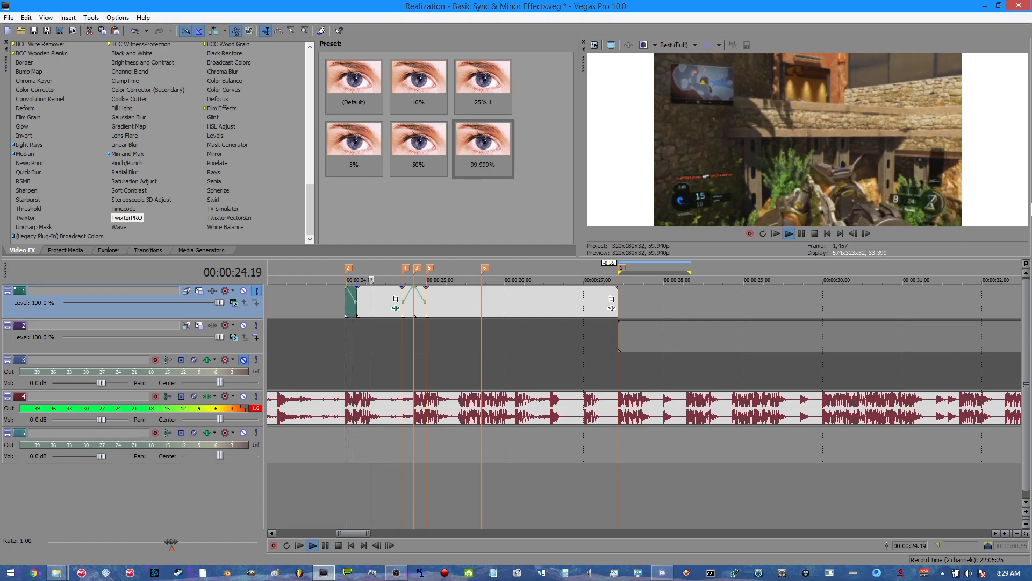
key("space")
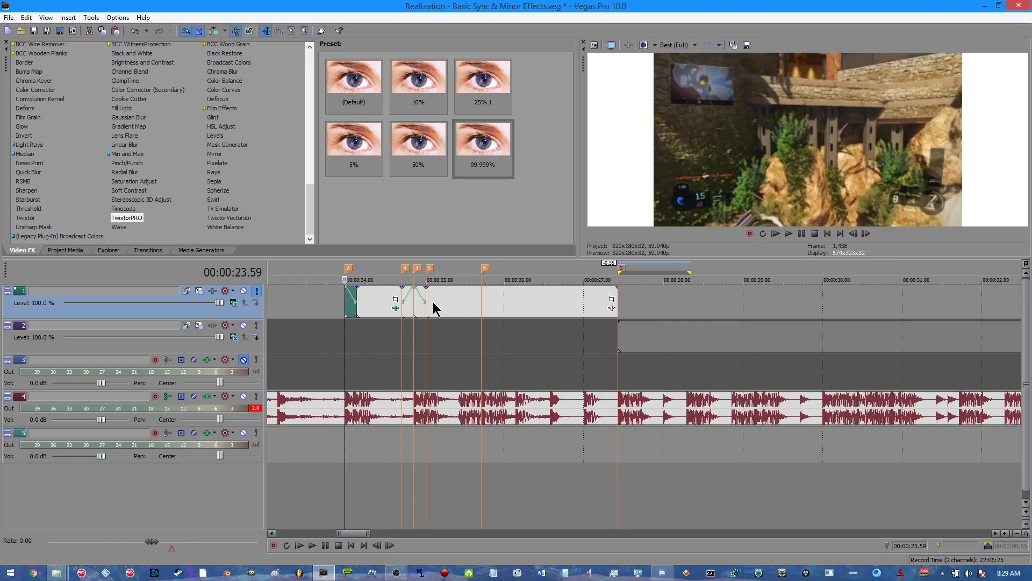
left_click(432, 309)
key("space")
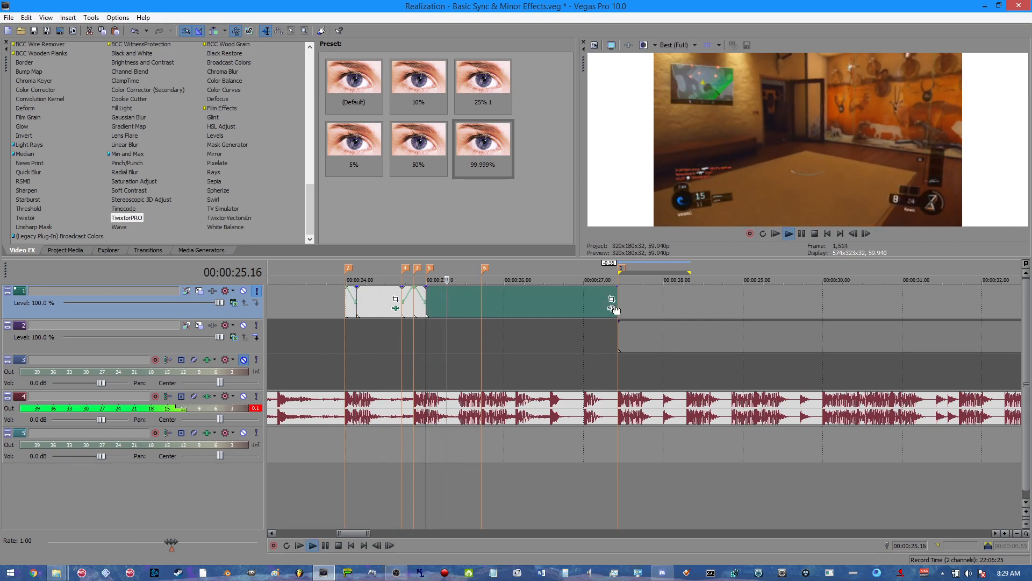
scroll(638, 328, "up", 2)
scroll(640, 325, "down", 2)
key("space")
Extend the end of the last clip on track 1 to about 00:00:30.10
scroll(814, 325, "down", 3)
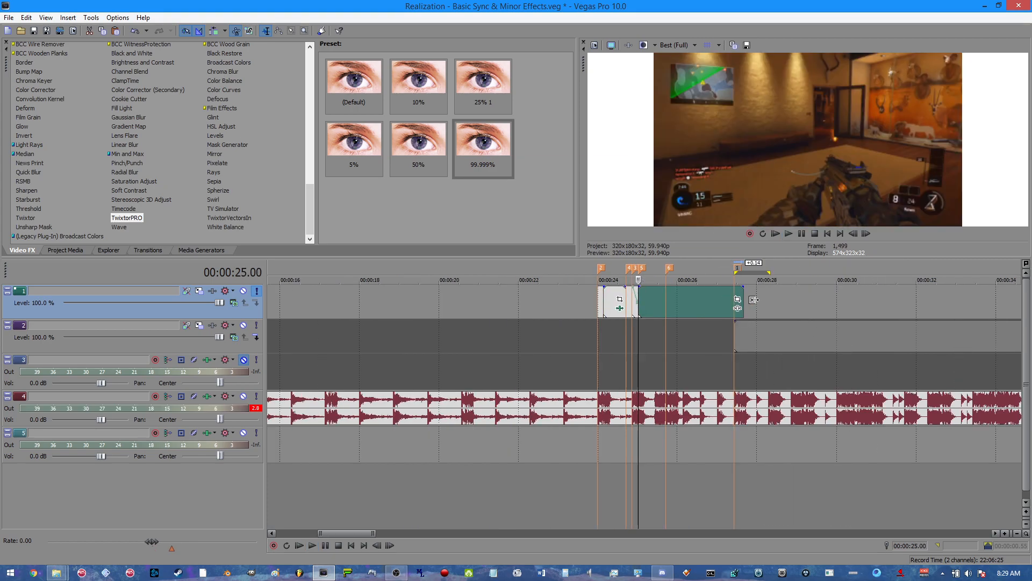
left_click(789, 315)
scroll(793, 314, "up", 3)
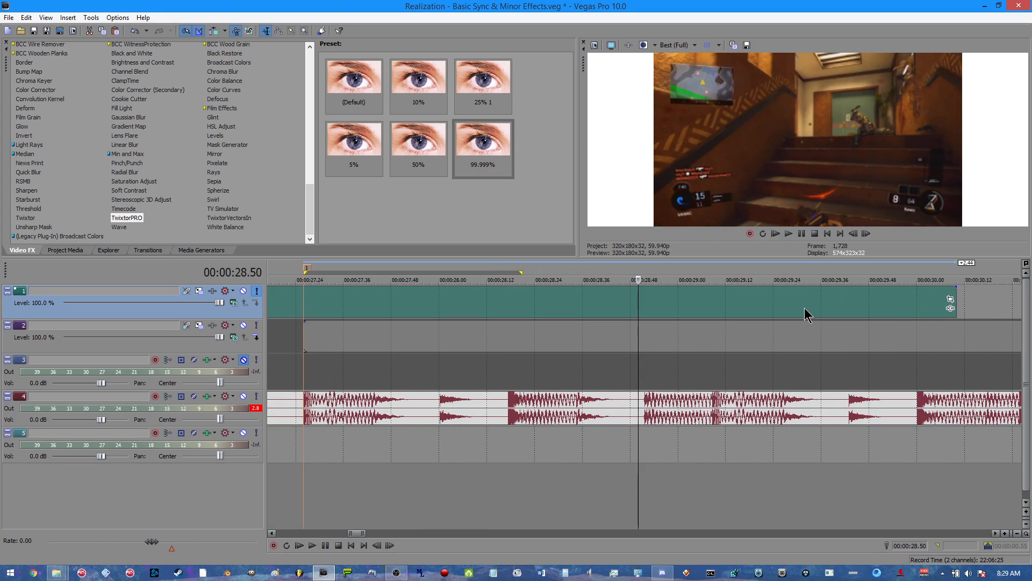
scroll(790, 307, "down", 3)
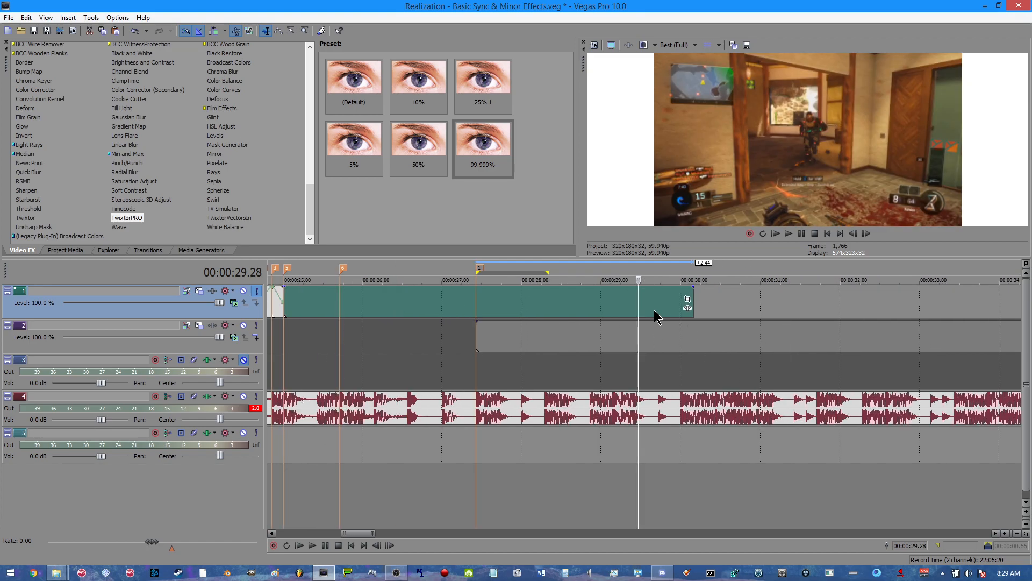
Split the extended clip at 00:00:29.49, on the frame with the blue burst, and delete the remainder after it
left_click(655, 310)
scroll(658, 311, "up", 5)
key("Right")
key("Right")
key("Right")
key("Right")
key("Right")
key("Right")
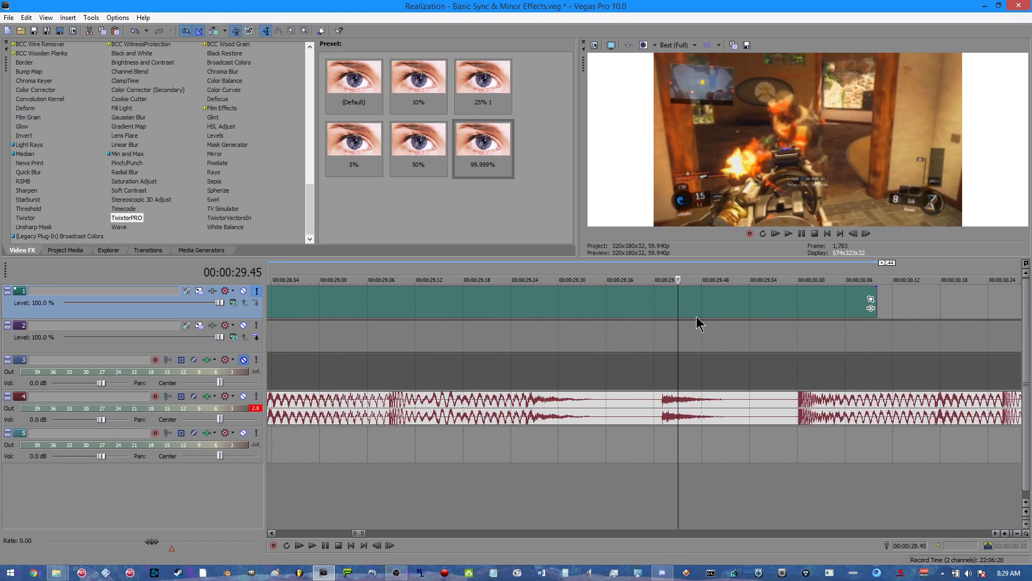
key("Right")
key("Right")
key("Right")
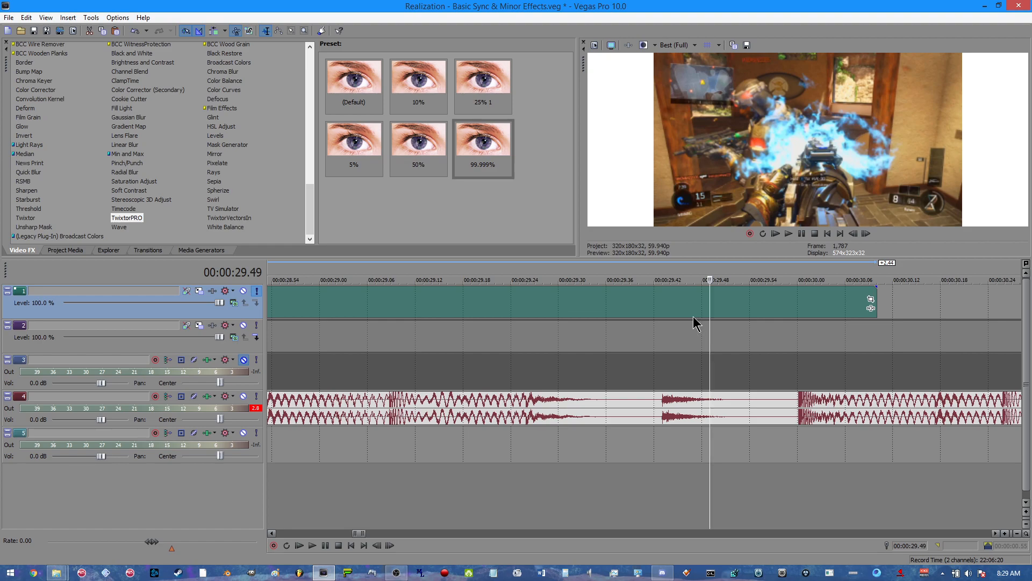
key("s")
right_click(712, 302)
left_click(737, 157)
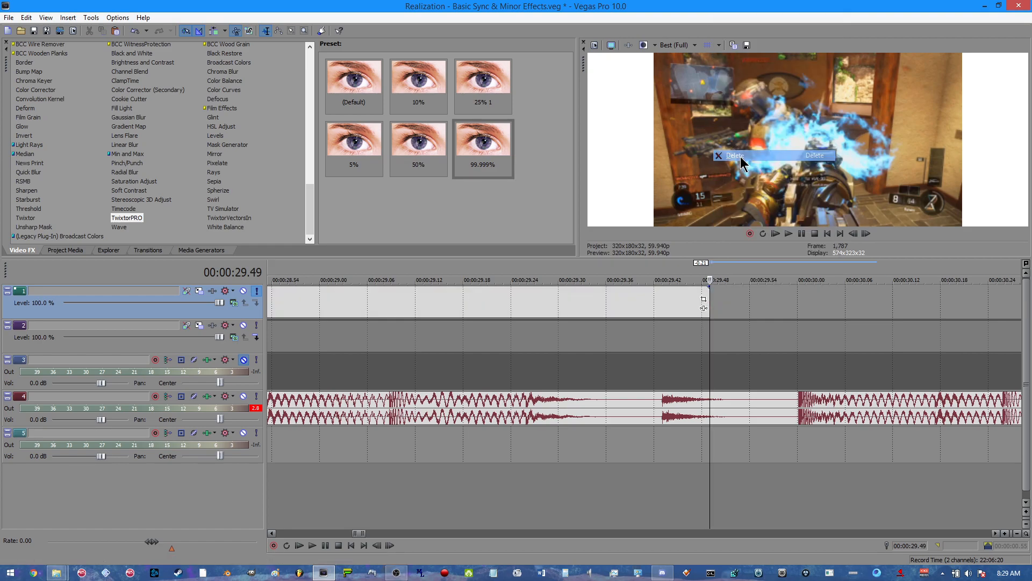
Play the extended clip from the beat marker at 00:00:25.42
scroll(510, 350, "down", 5)
scroll(468, 312, "down", 4)
left_click(542, 304)
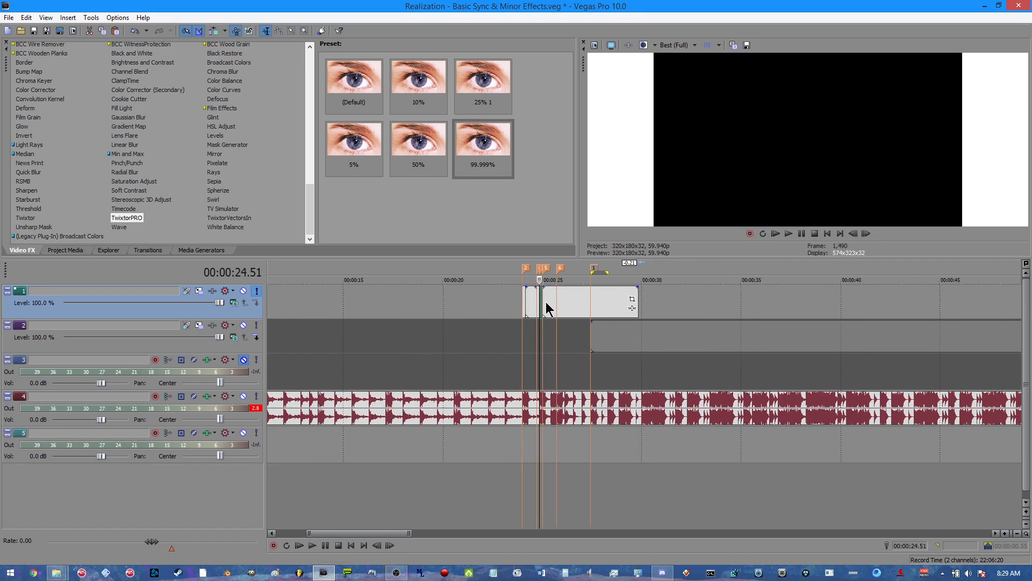
scroll(555, 303, "up", 8)
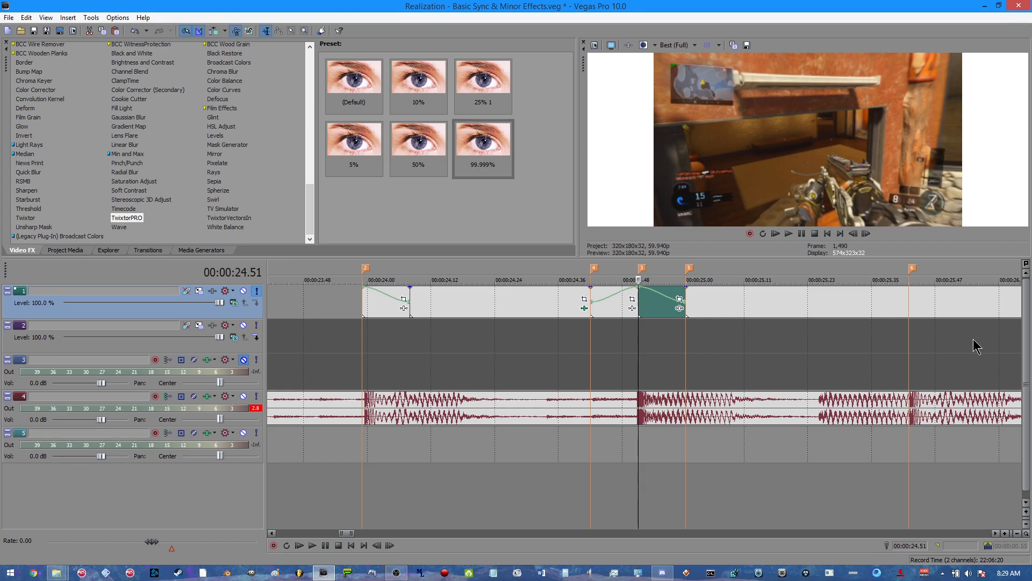
left_click(681, 295)
key("space")
left_click(683, 304)
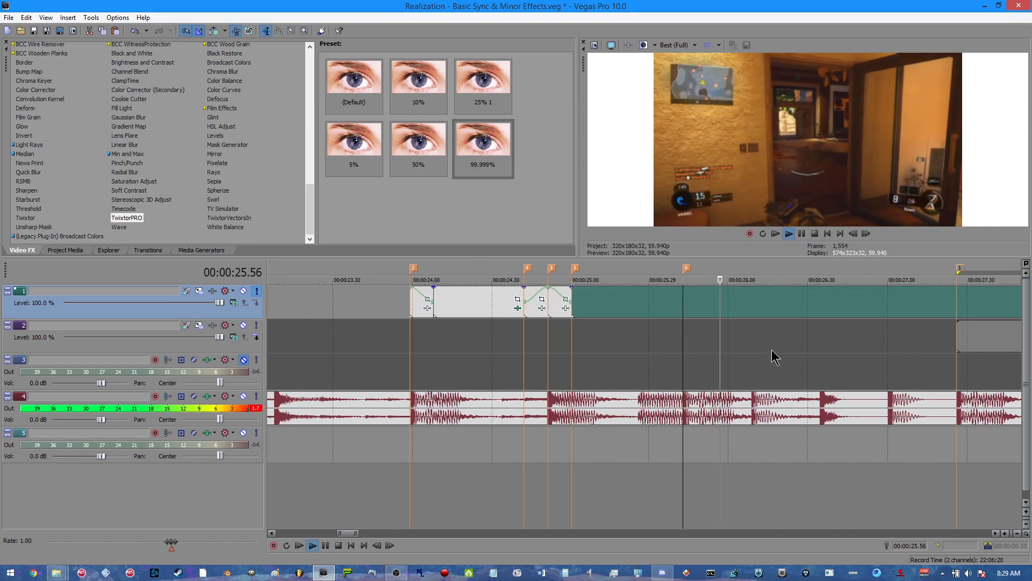
key("space")
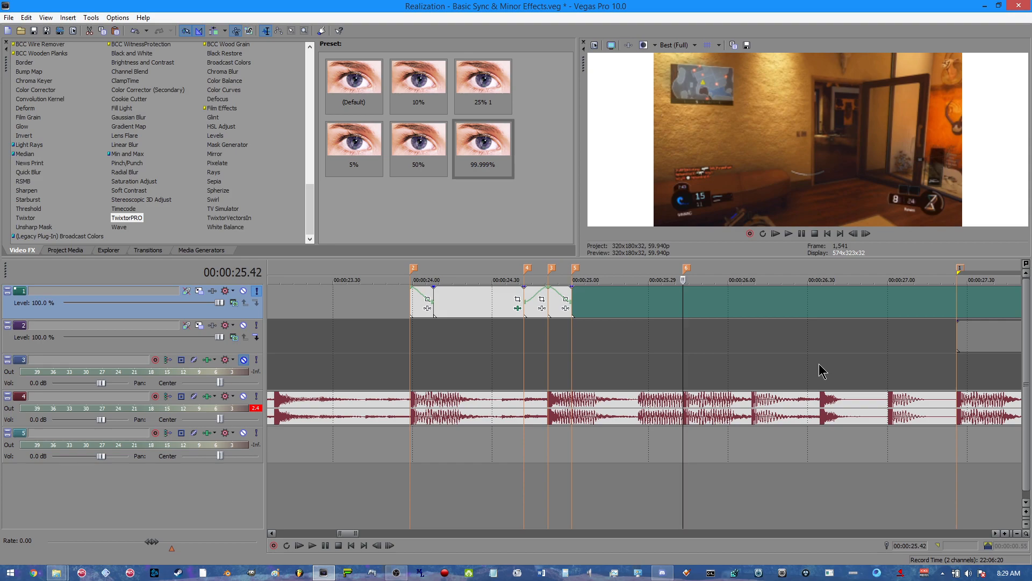
Place a marker on the timeline at 00:00:25.33, just before the beat marker at 00:00:25.42
key("Left")
key("Left")
key("Left")
key("Left")
key("Left")
key("Left")
key("Left")
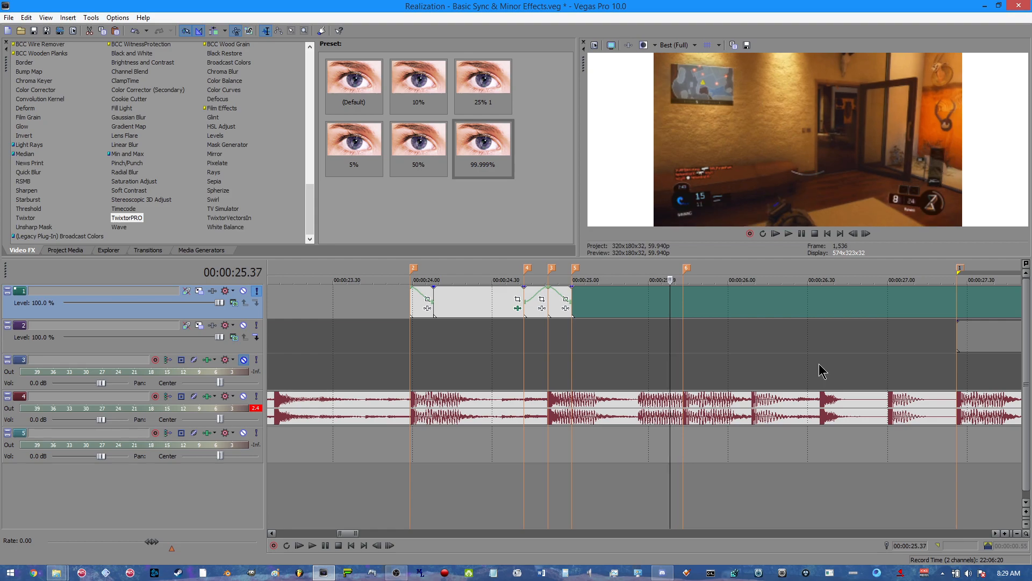
key("Left")
key("Left")
key("m")
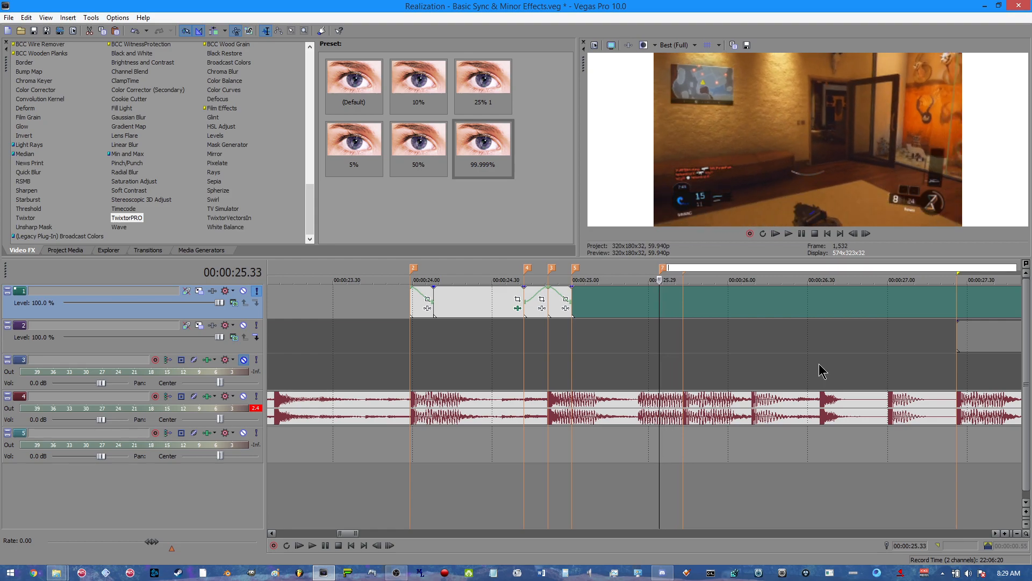
left_click(661, 301)
left_click(642, 307)
left_click(637, 306)
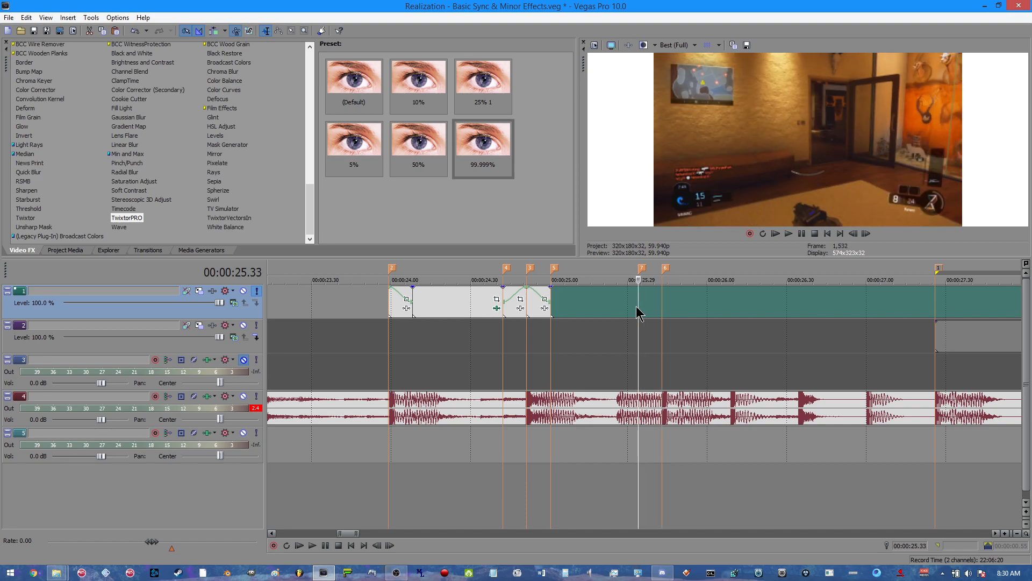
left_click(583, 307)
key("m")
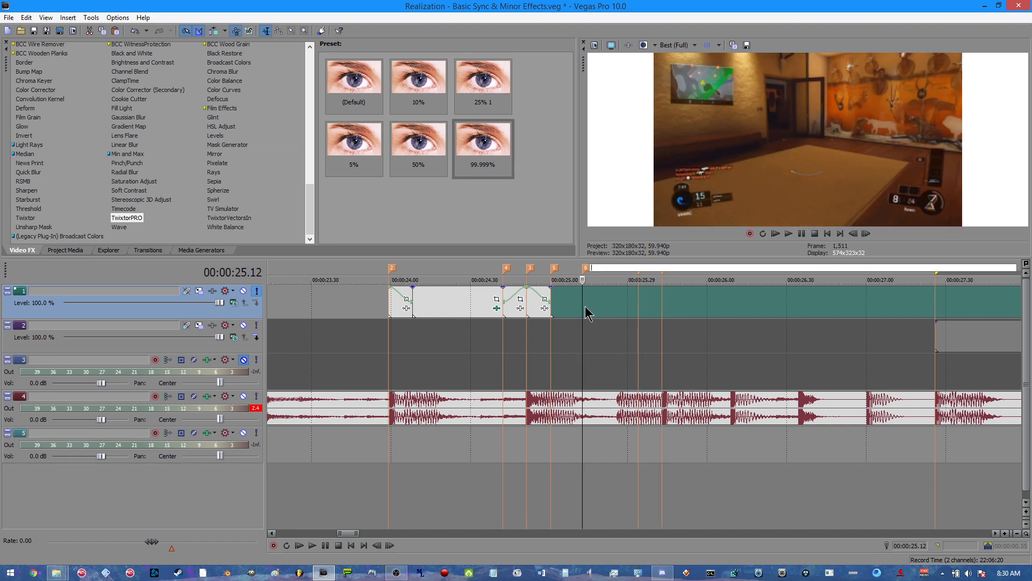
key("Return")
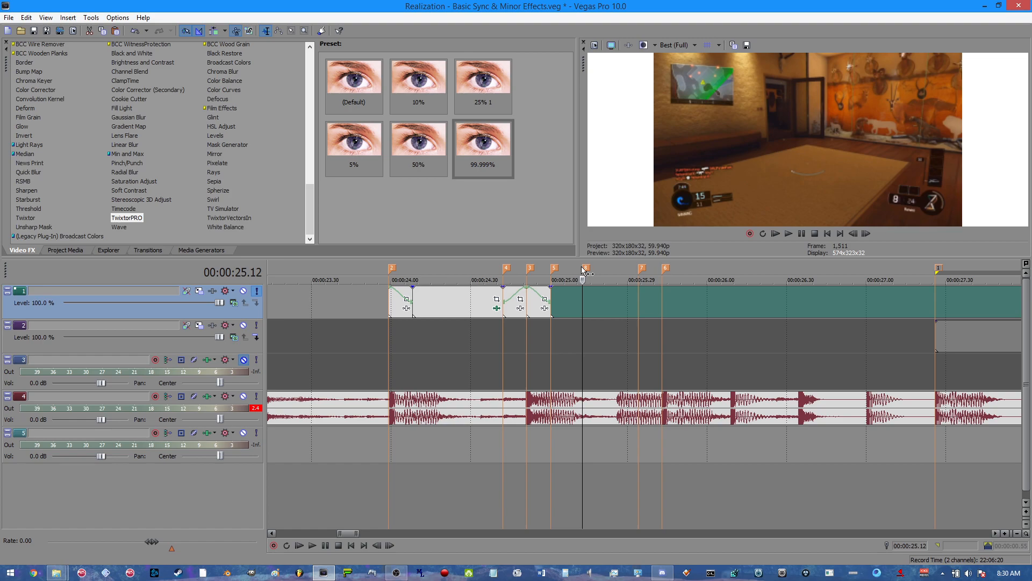
right_click(589, 271)
left_click(608, 293)
left_click(639, 303)
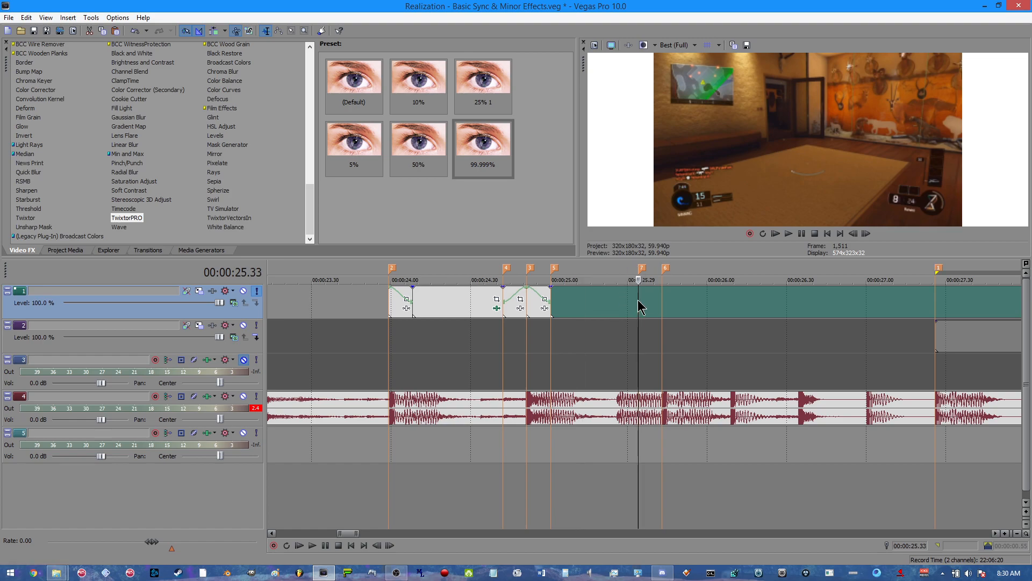
Save the project and close Vegas Pro
left_click(8, 17)
left_click(24, 68)
left_click(1018, 6)
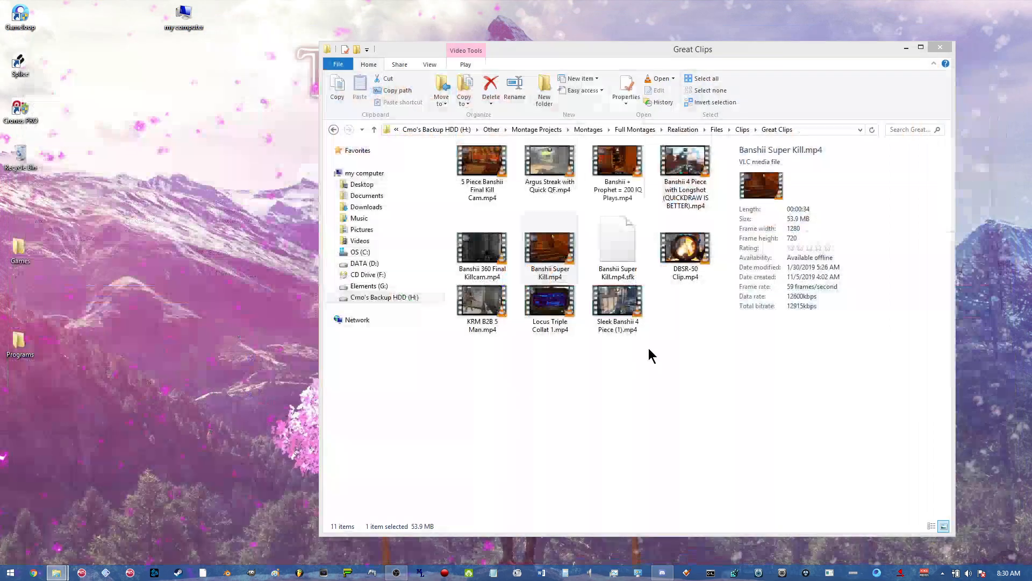
left_click(661, 312)
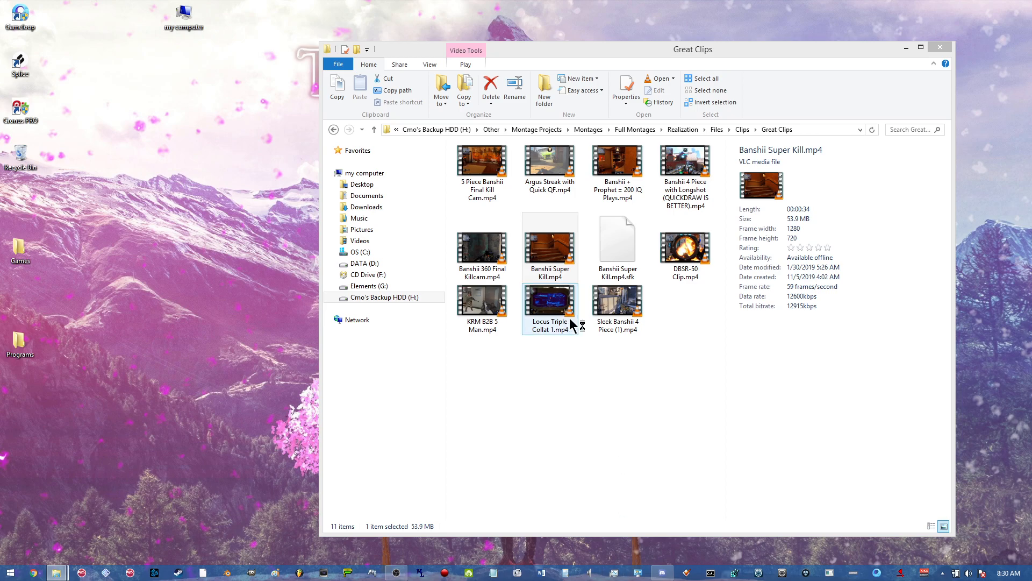
Examine the list of running background and Windows processes in Task Manager
key("ctrl+shift+Escape")
left_click(536, 265)
scroll(539, 267, "down", 2)
scroll(539, 269, "down", 10)
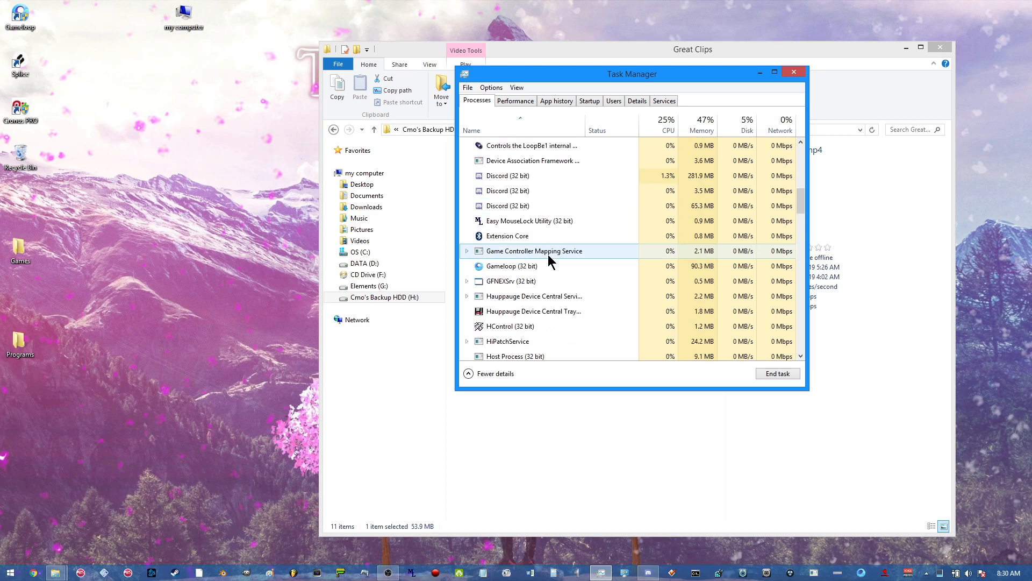
scroll(498, 300, "down", 4)
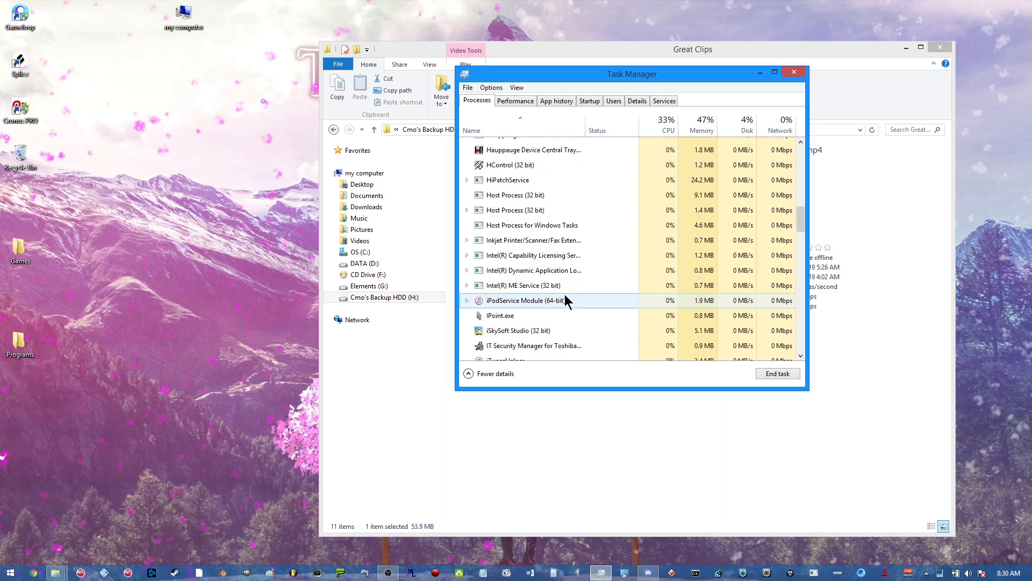
scroll(559, 215, "down", 4)
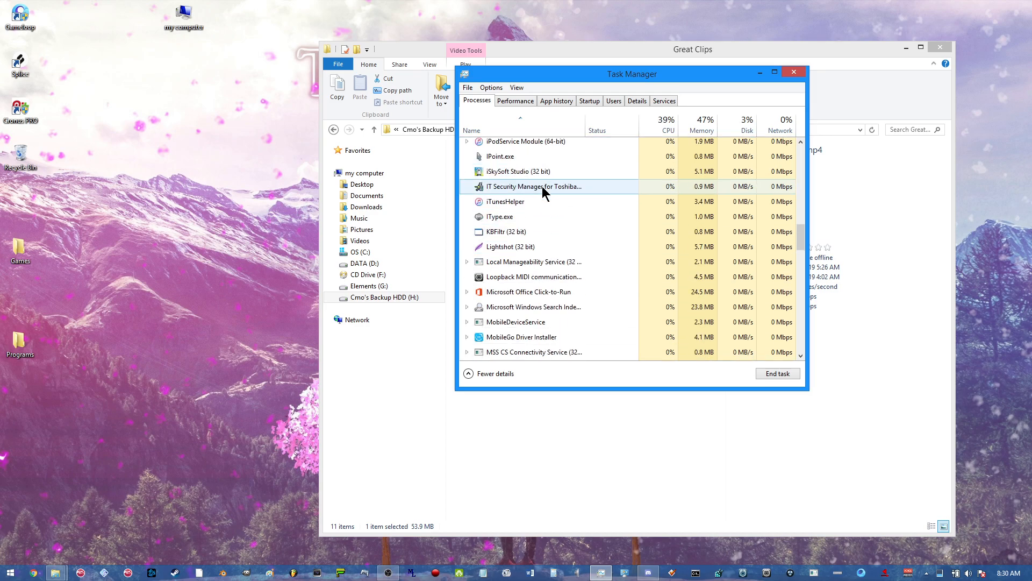
scroll(613, 207, "down", 6)
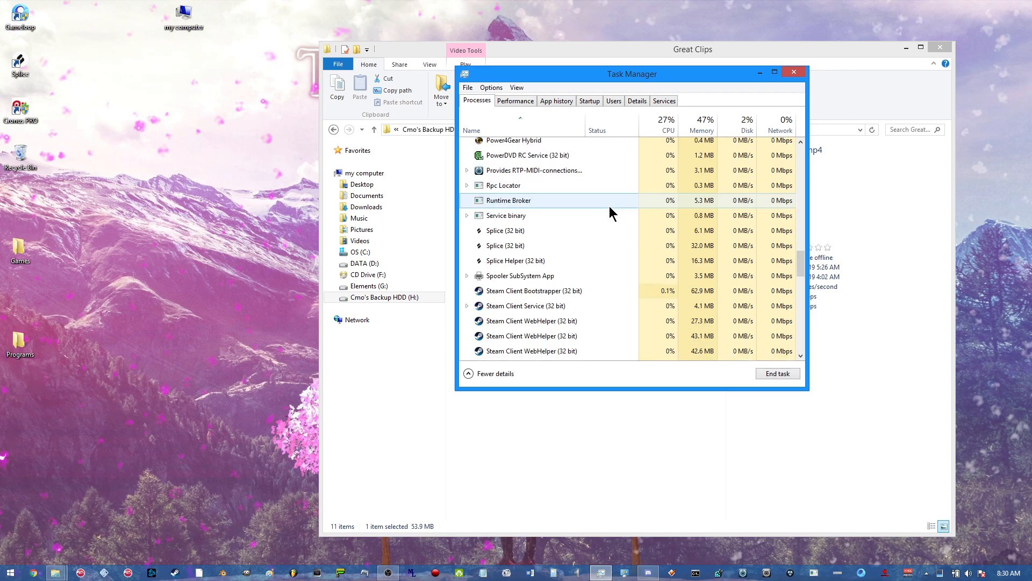
scroll(624, 218, "up", 7)
scroll(623, 219, "up", 10)
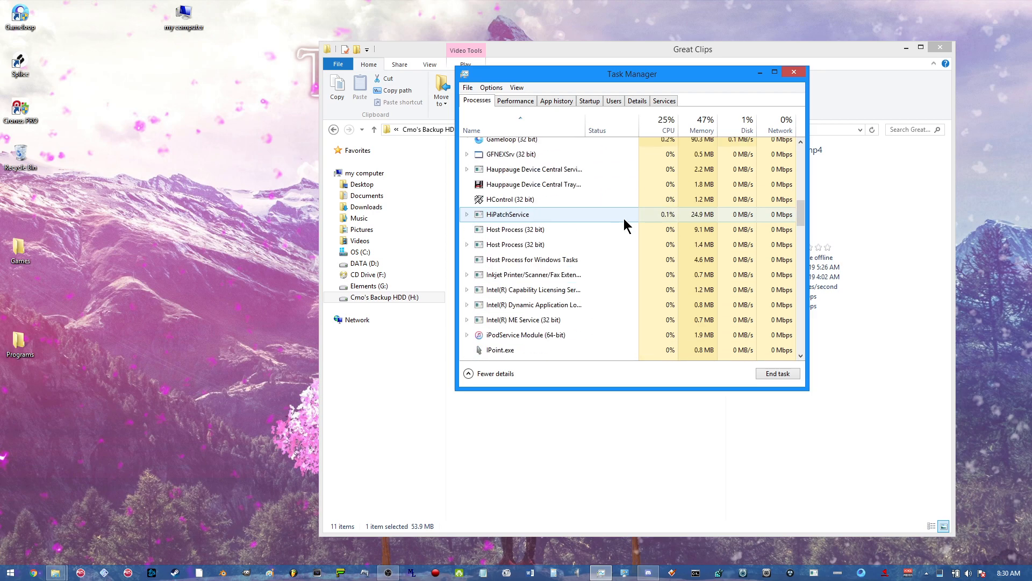
scroll(560, 277, "down", 3)
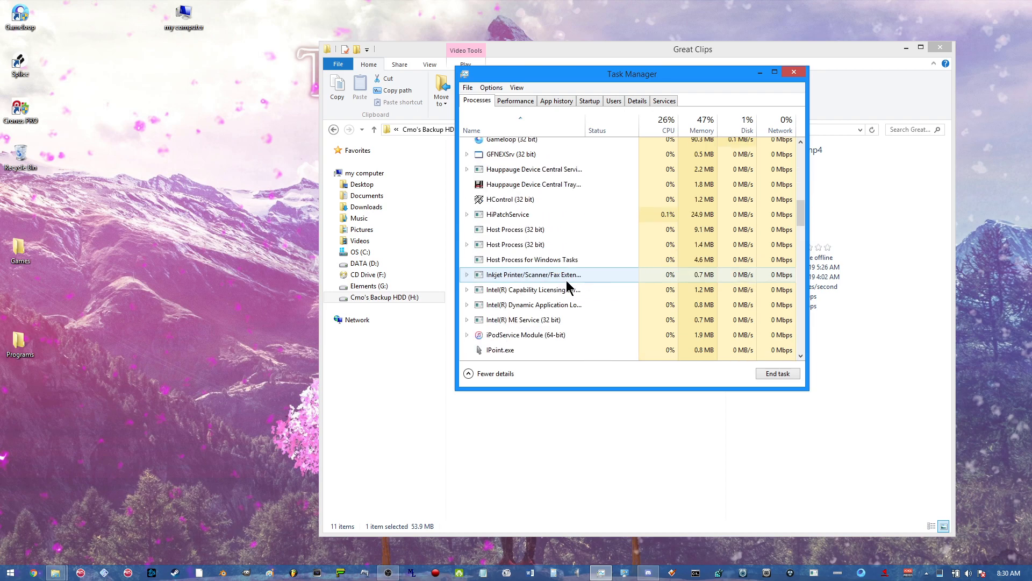
scroll(591, 236, "down", 12)
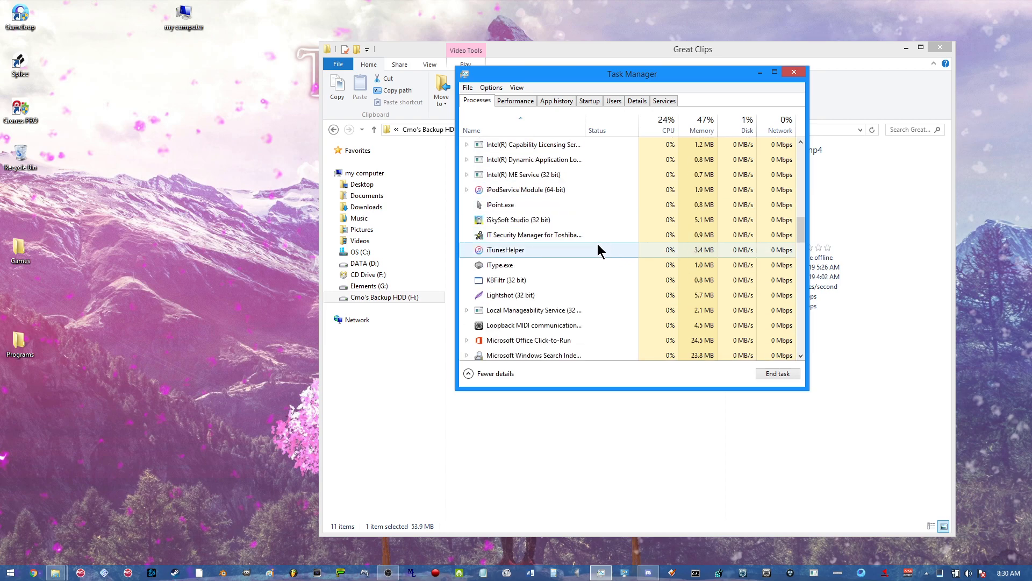
scroll(596, 242, "down", 7)
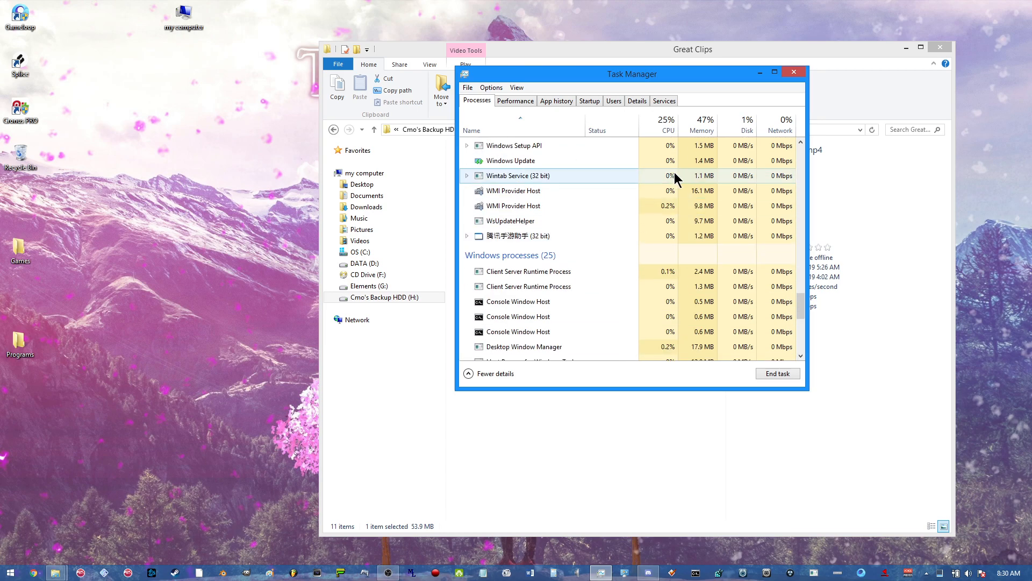
left_click(793, 72)
Relaunch Vegas Pro and reopen the recent project Realization - Basic Sync & Minor Effects.veg
left_click(323, 573)
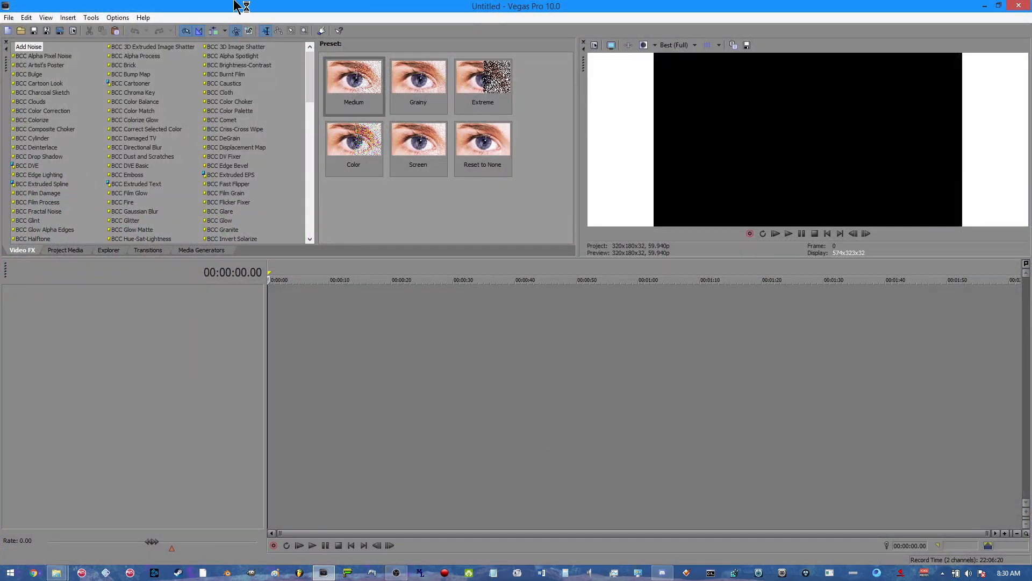
left_click(26, 17)
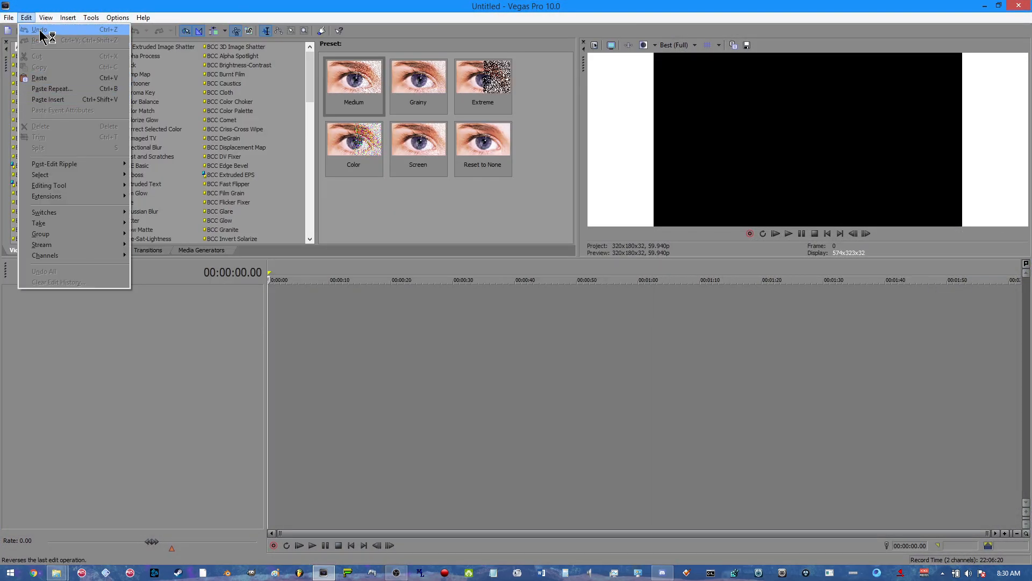
mouse_move(9, 17)
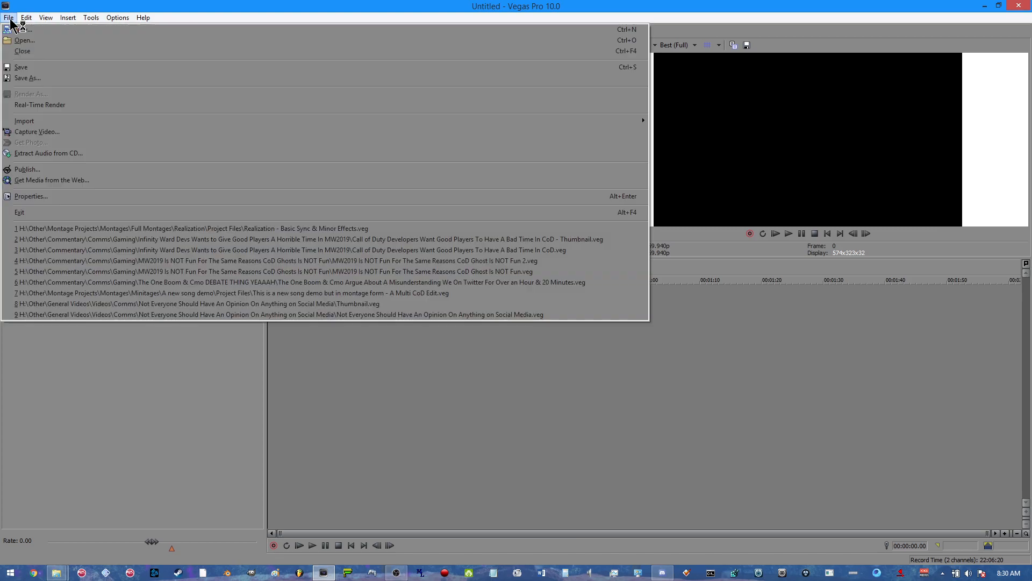
left_click(214, 229)
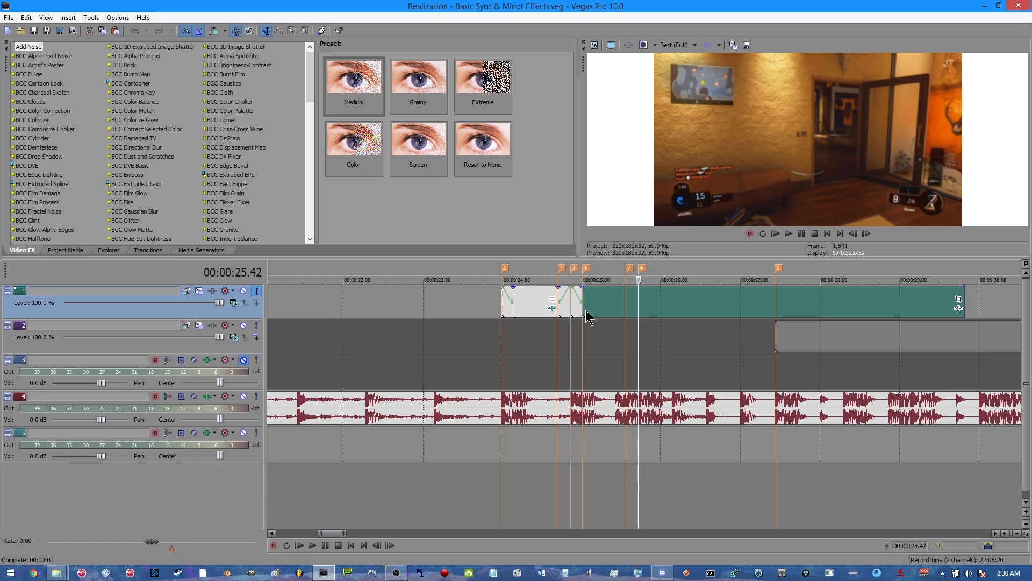
Split the last clip on track 1 at the 00:00:25.33 marker
scroll(590, 317, "up", 3)
left_click(813, 318)
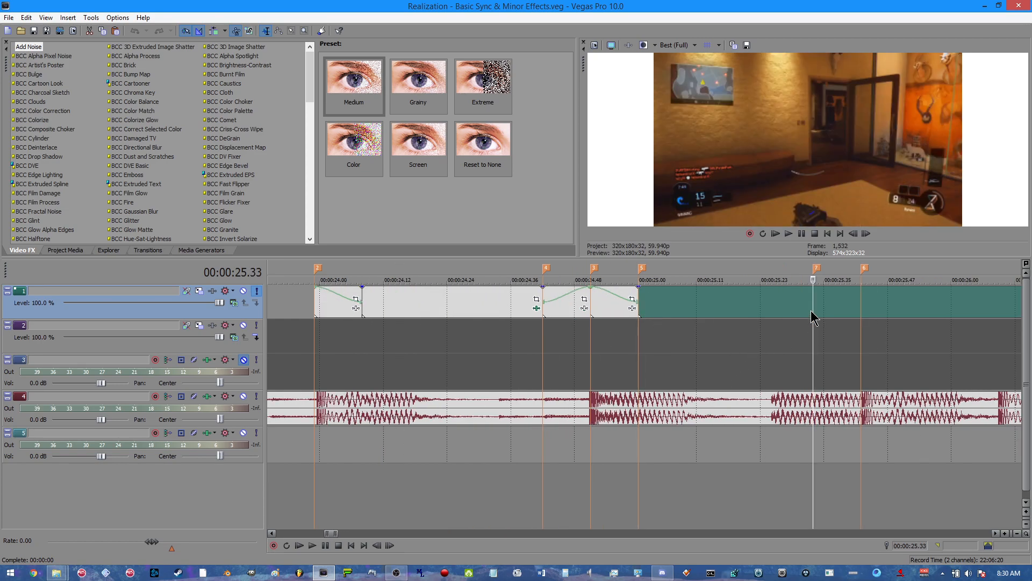
key("s")
Add a marker at 00:00:25.16, about midway through the clip between 00:00:25.00 and 00:00:25.33
left_click(723, 316)
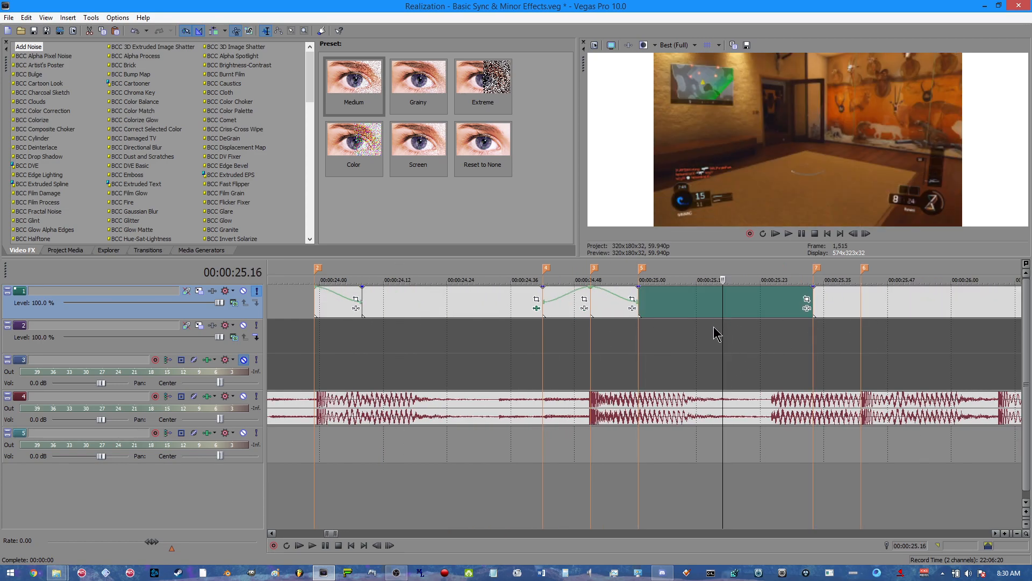
key("m")
key("Return")
Apply the TwixtorPRO 99.999% preset to the clip starting at 00:00:25.00 and enable keyframe animation for Speed %
left_click(639, 293)
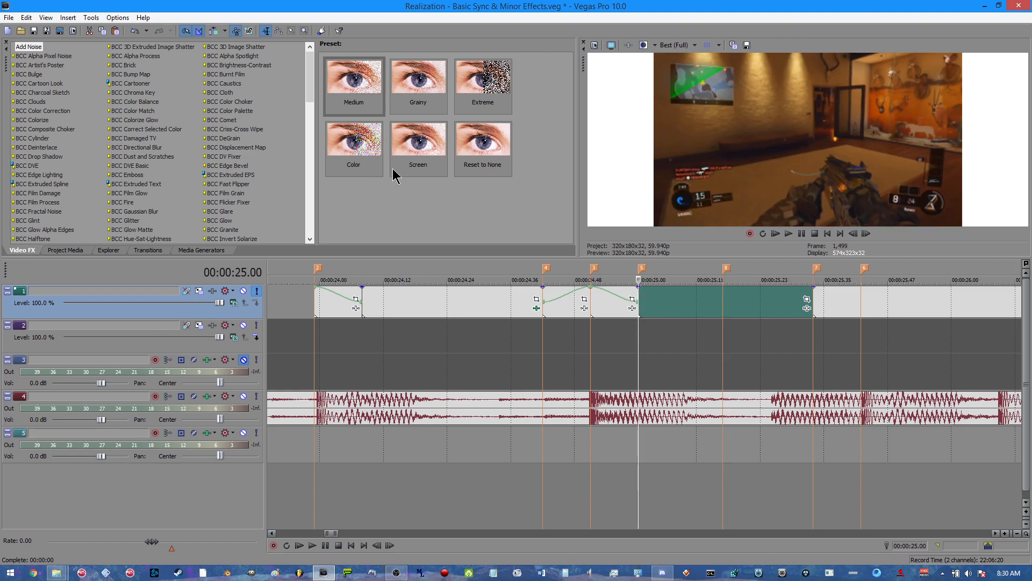
scroll(216, 202, "down", 15)
left_click(125, 218)
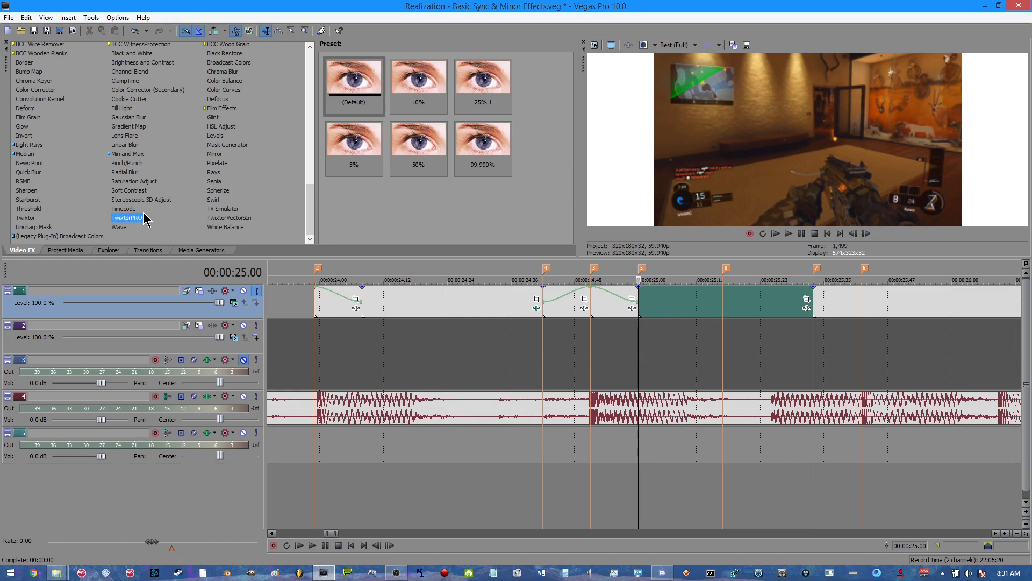
left_click_drag(483, 148, 682, 308)
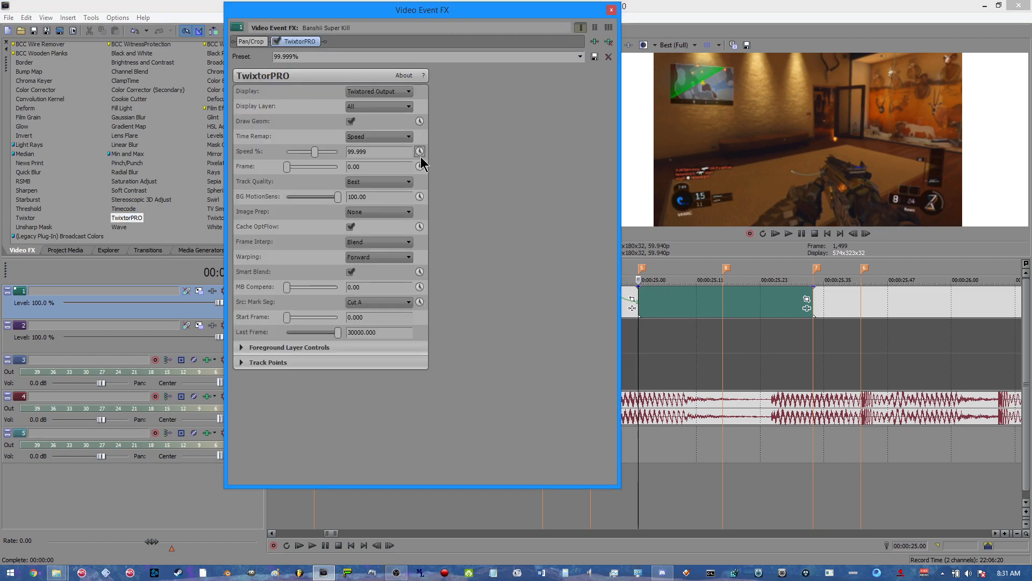
left_click(420, 153)
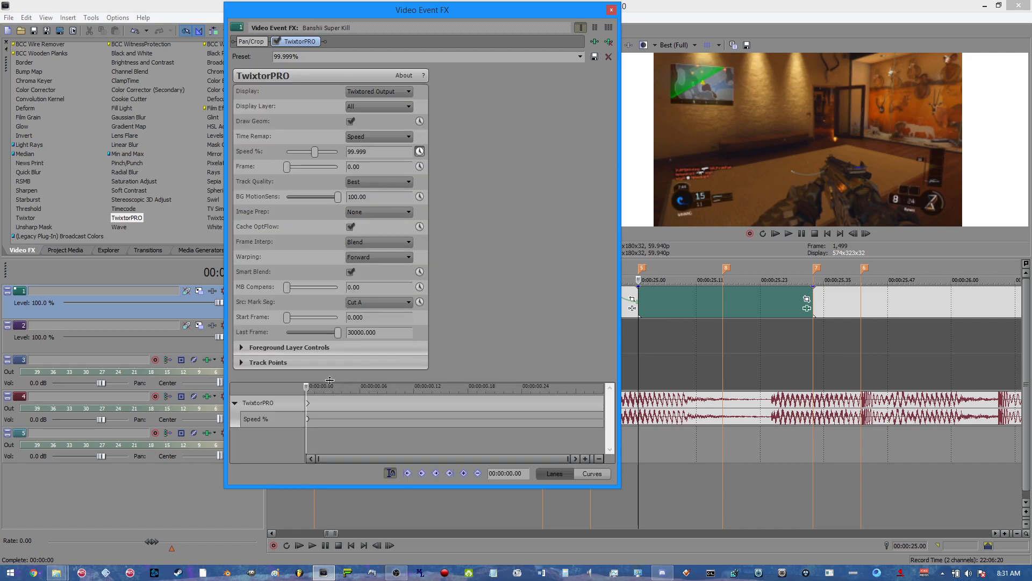
Add a Speed % keyframe of 10 at the middle marker, 00:00:25.16
left_click(723, 314)
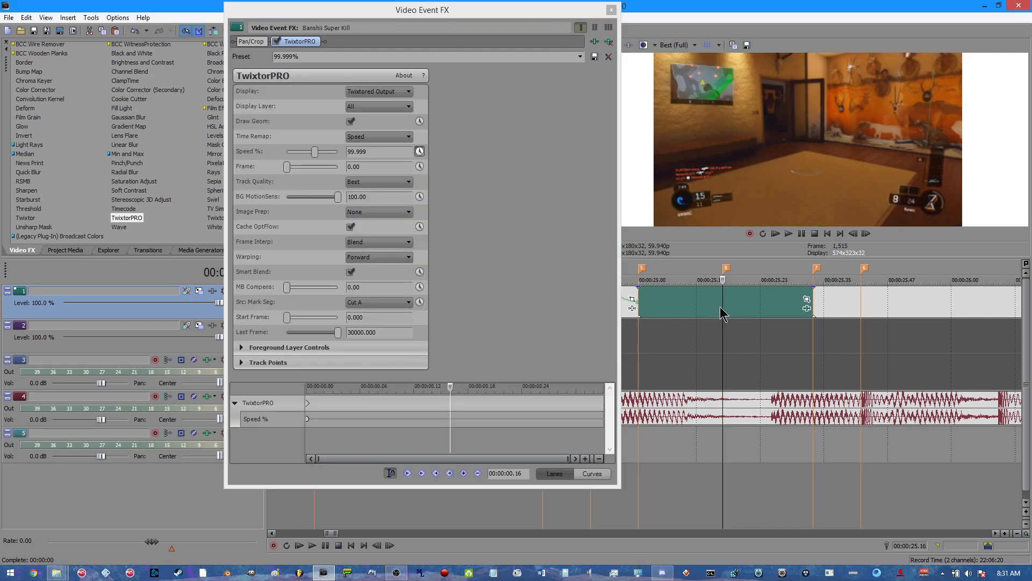
left_click_drag(374, 151, 277, 152)
type("10")
key("Return")
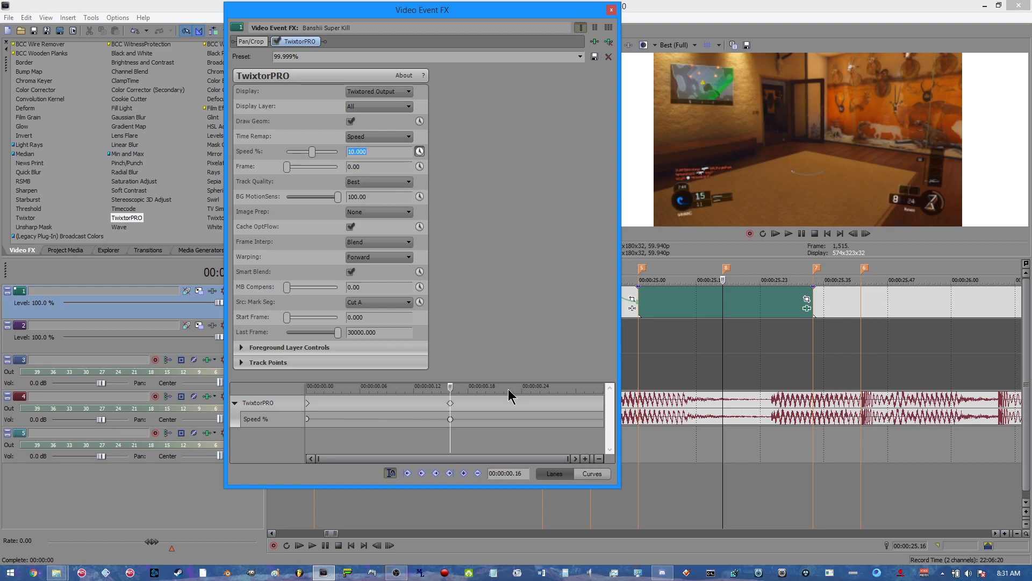
Add a Speed % keyframe of 99.999 at the end of the clip, 00:00:25.33
left_click_drag(456, 387, 605, 387)
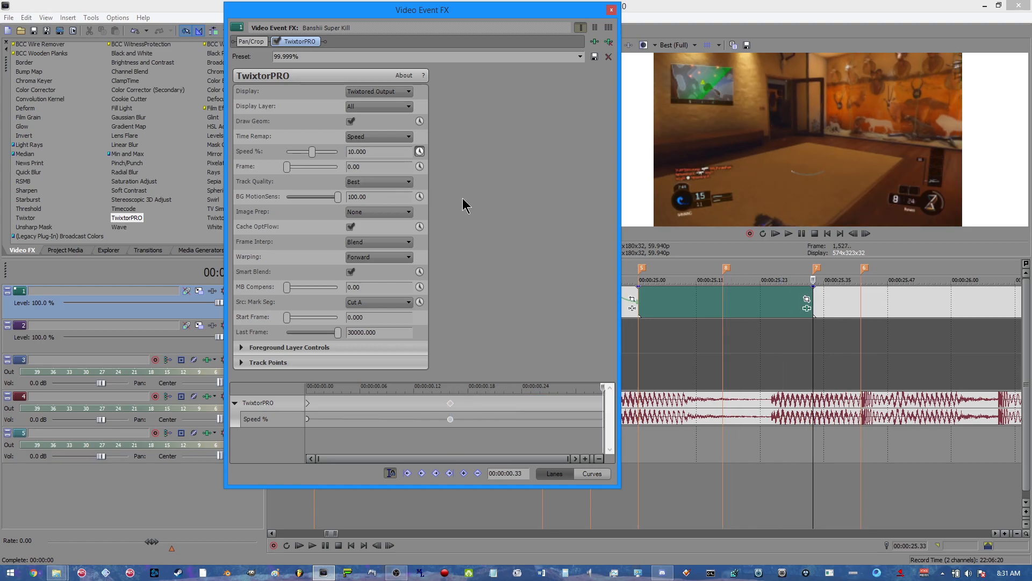
left_click_drag(369, 152, 264, 151)
type("99.999")
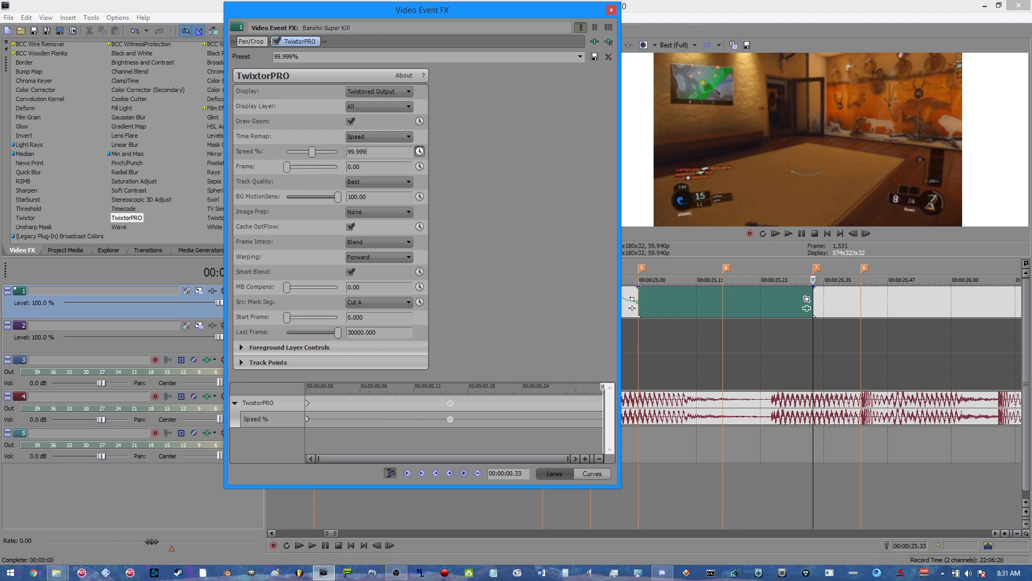
key("Return")
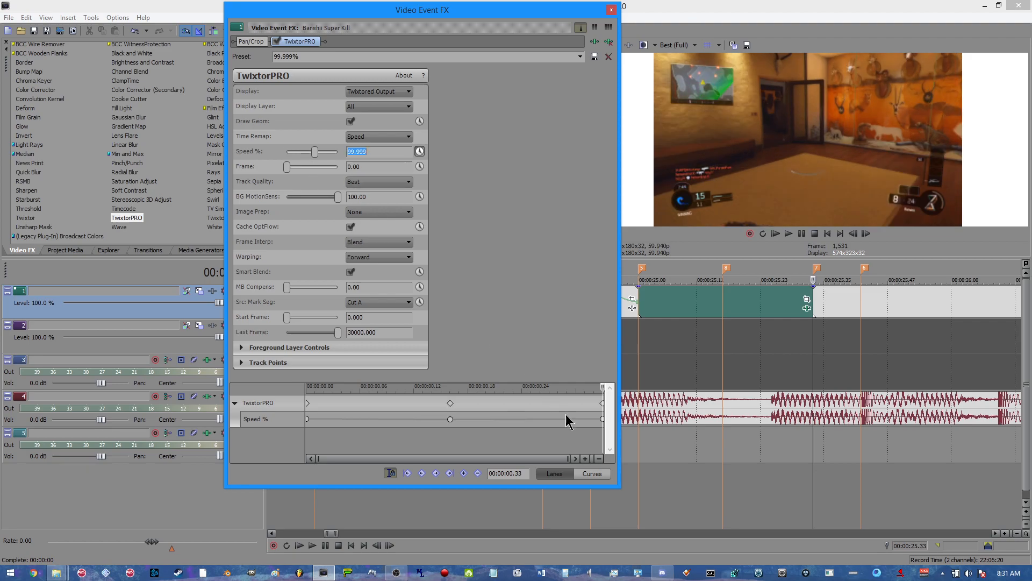
Set the end, middle and start Speed % keyframes to Smooth Fade
right_click(603, 418)
left_click(657, 484)
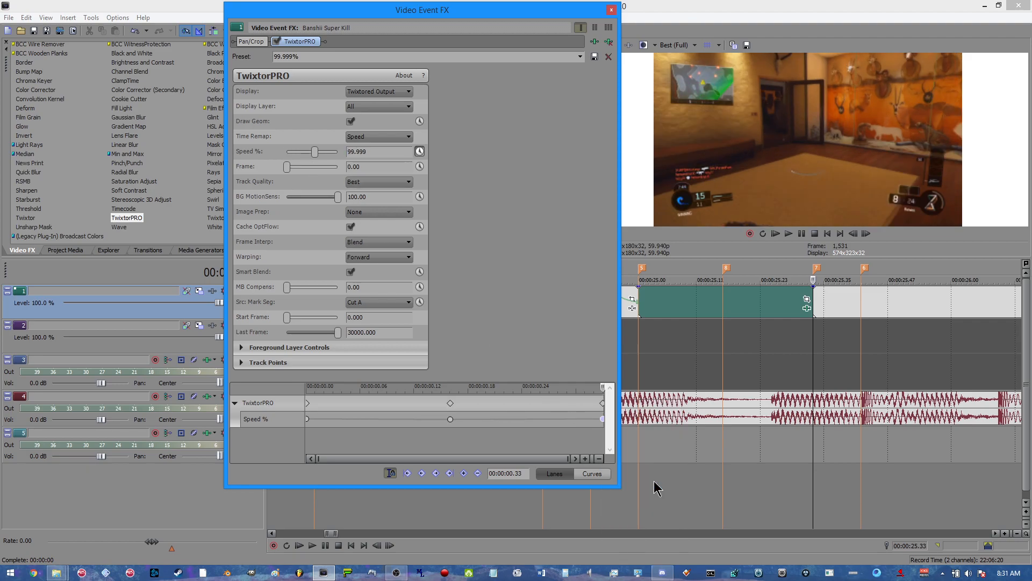
right_click(451, 418)
left_click(504, 489)
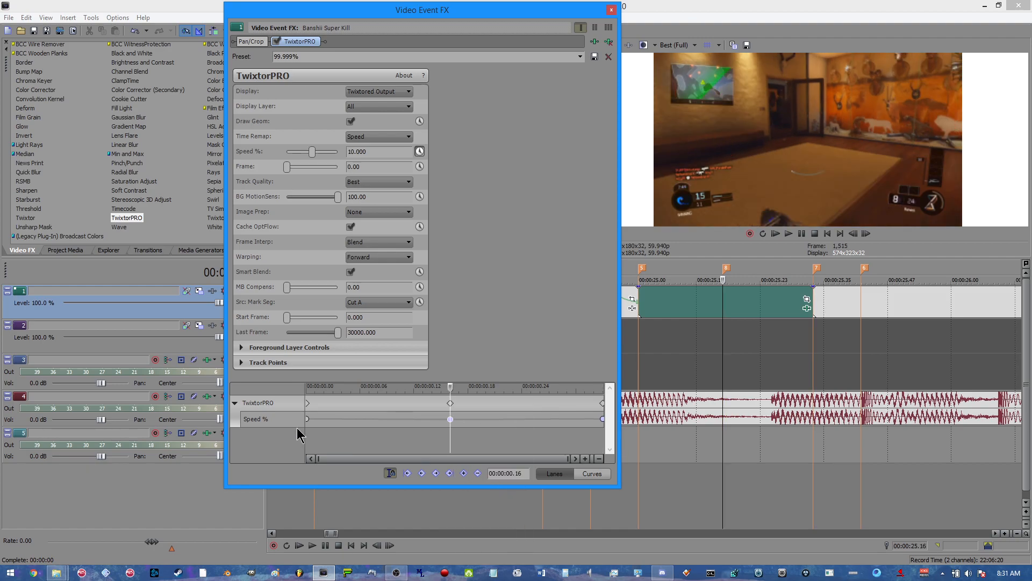
right_click(307, 419)
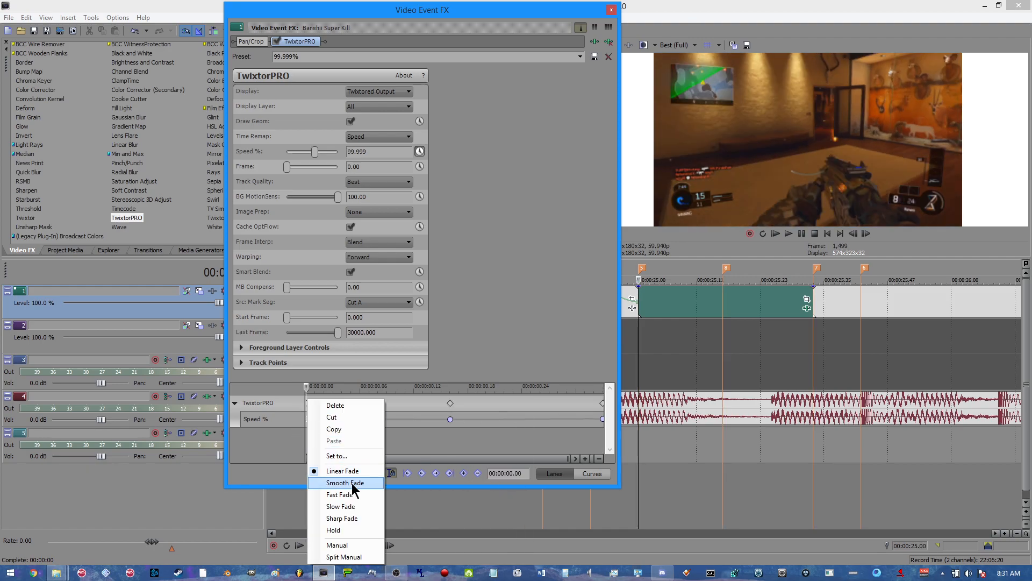
left_click(352, 483)
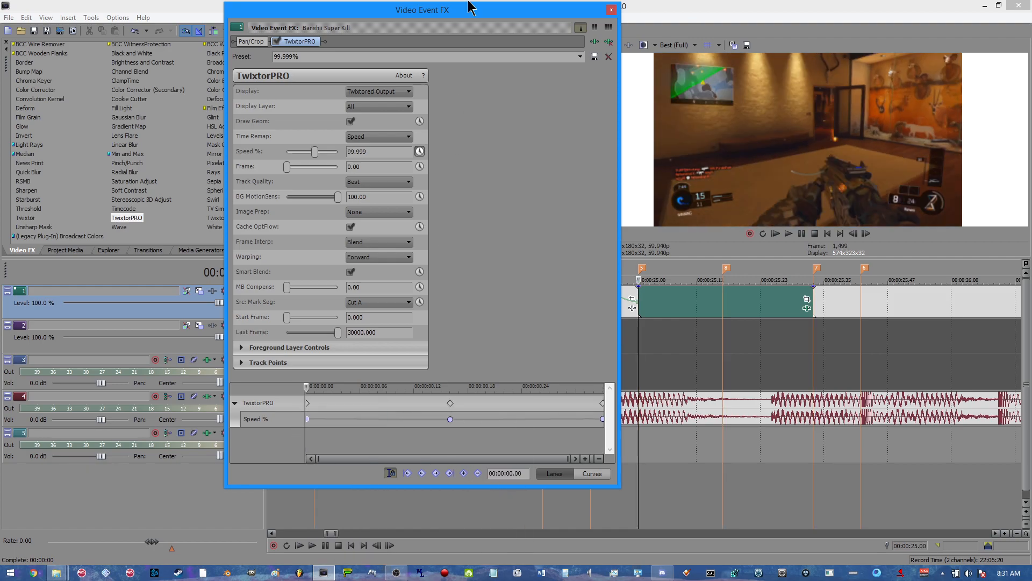
Check the fade options of the first Speed % keyframe and close the clip's effect settings
right_click(308, 420)
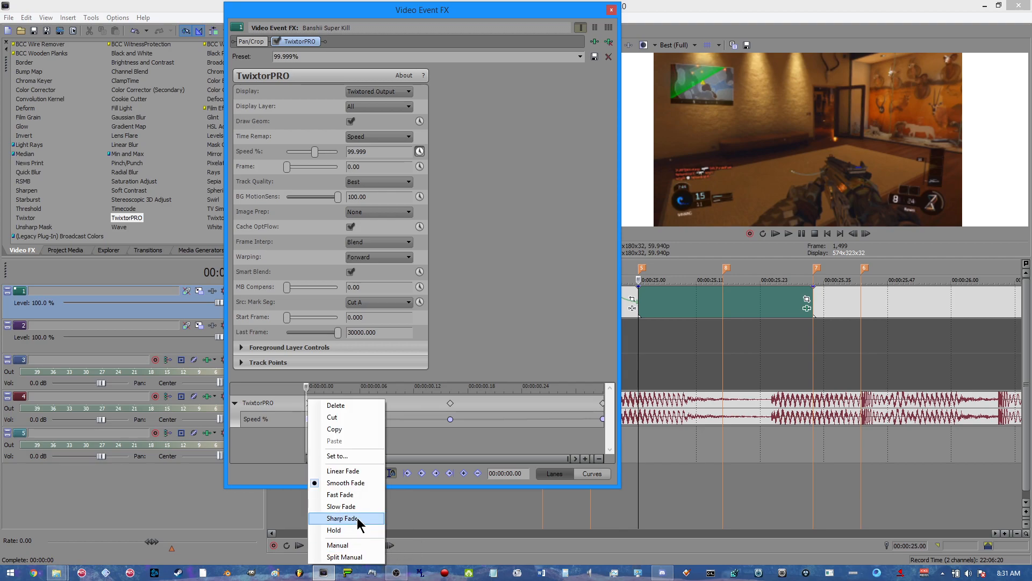
left_click(484, 241)
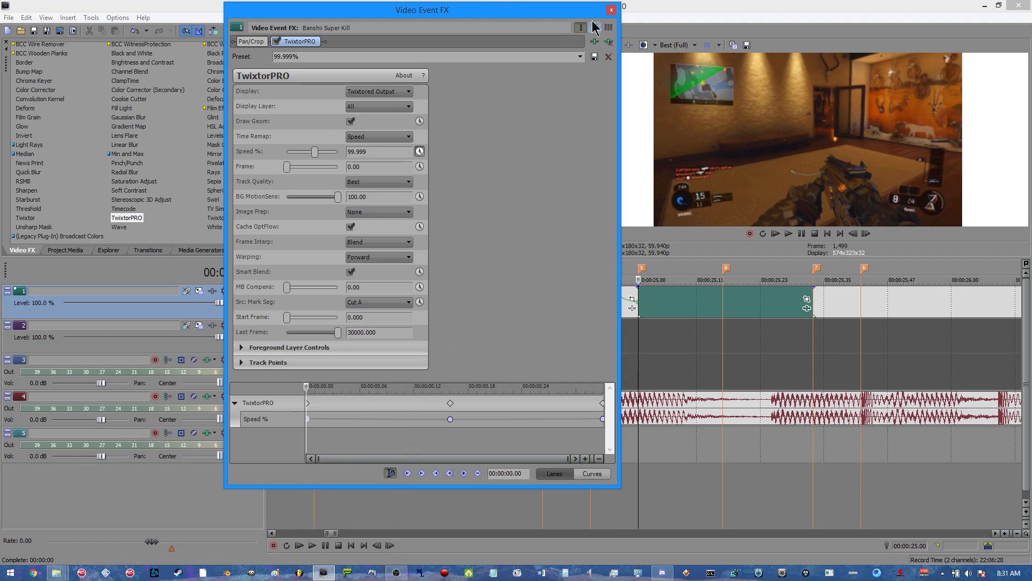
left_click(612, 10)
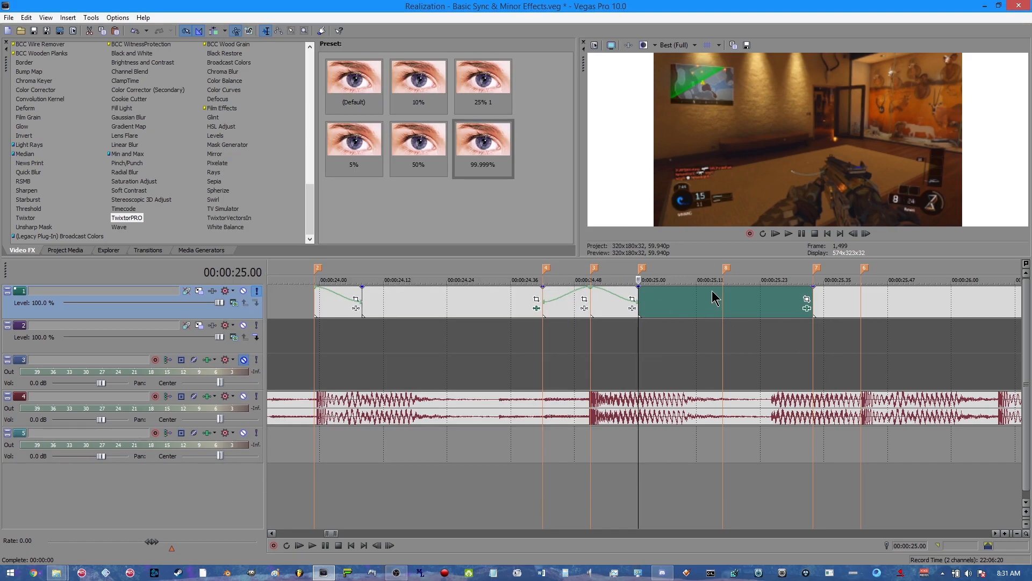
left_click(723, 307)
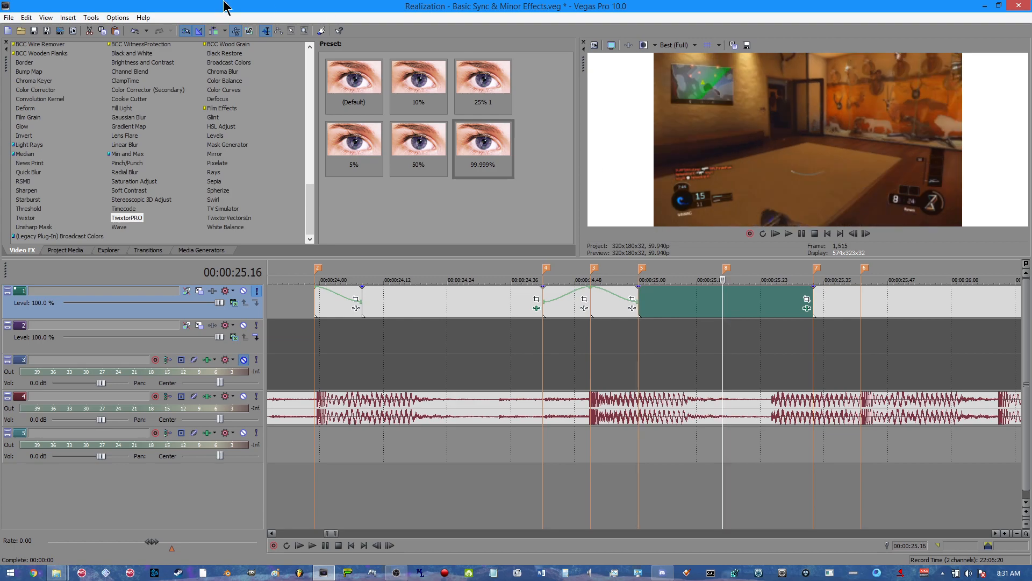
Open the program preferences and look through the Preview Device, VST Effects, MIDI and Audio Device settings
left_click(117, 17)
left_click(143, 315)
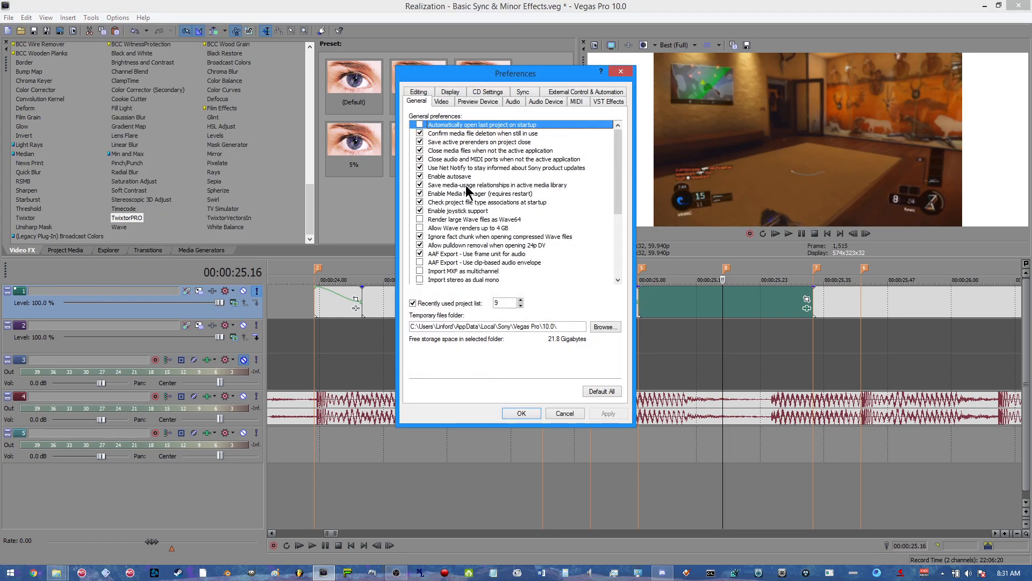
left_click(442, 102)
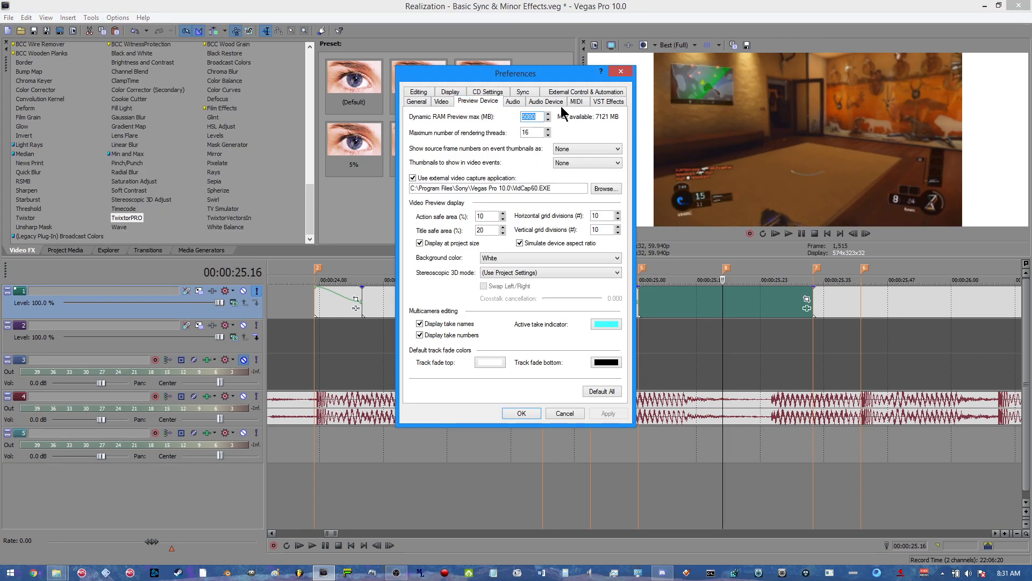
left_click(473, 102)
left_click(618, 102)
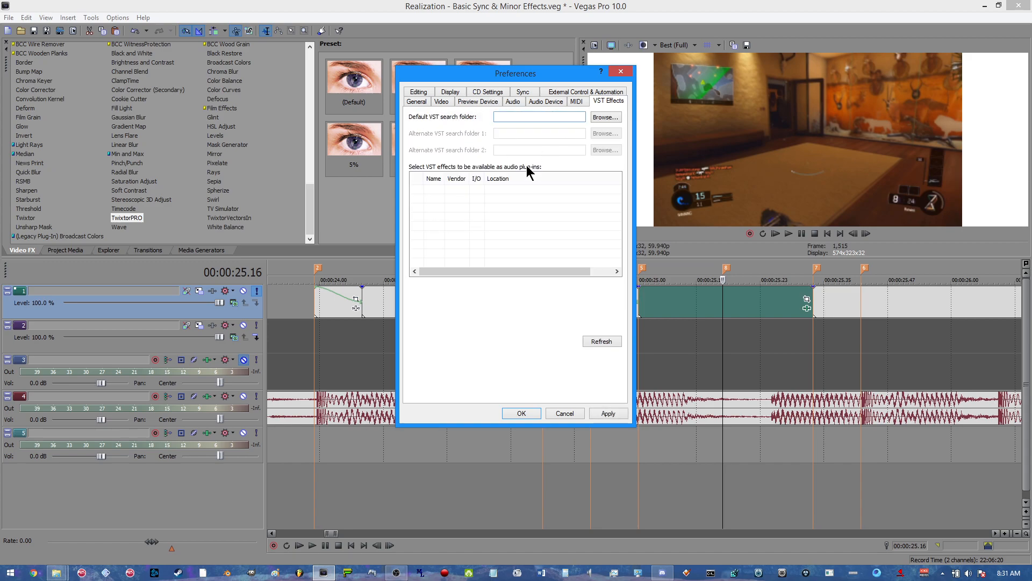
left_click(576, 102)
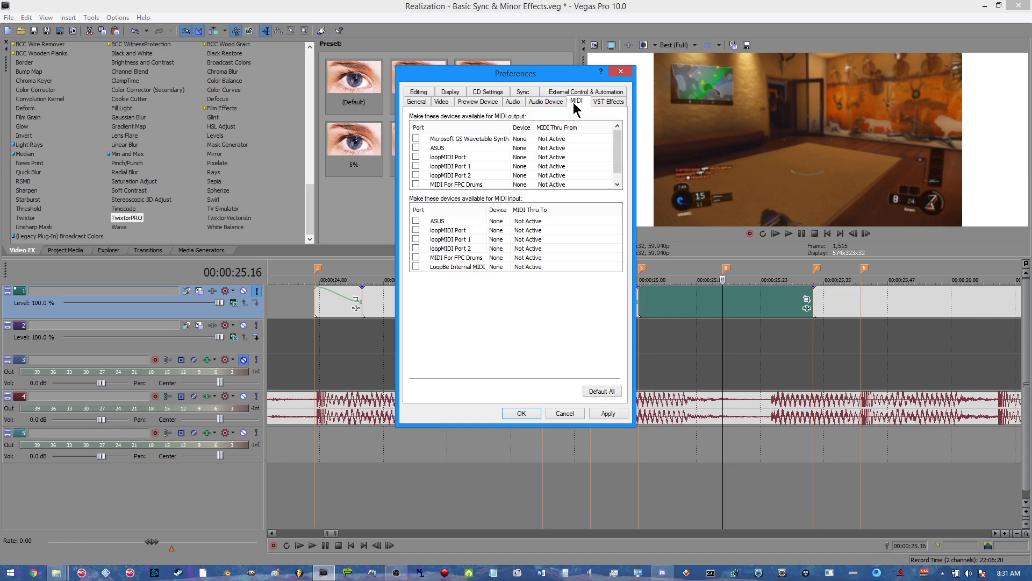
left_click(538, 102)
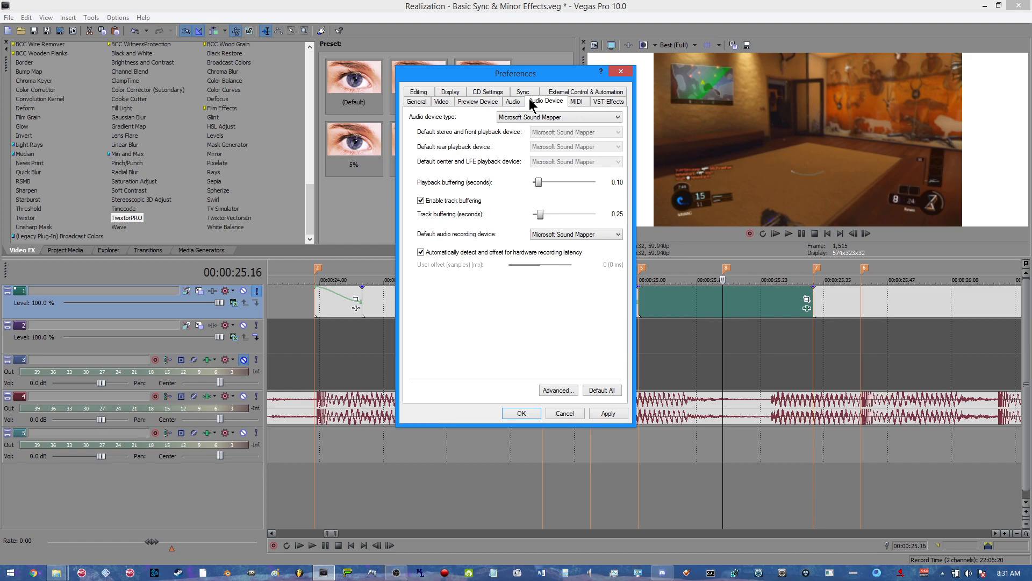
In the External Control & Automation preferences, disable "Set controls to default values when automation is turned off" and apply the change
left_click(593, 92)
left_click(507, 138)
left_click(567, 126)
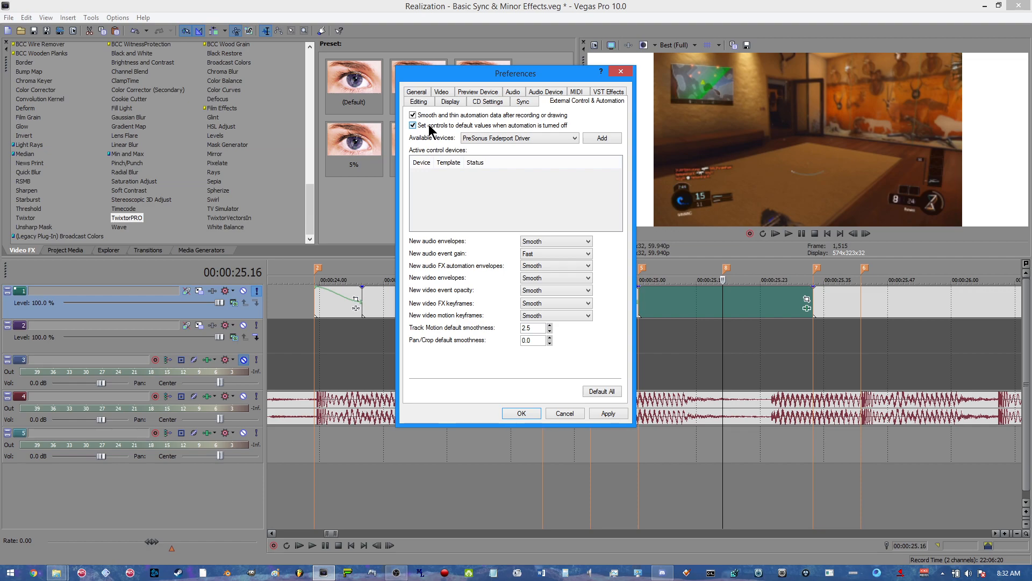
left_click(604, 413)
left_click(544, 269)
left_click(544, 262)
Review the Sync, External Control & Automation, Display and Editing preferences, and close the preferences
left_click(522, 102)
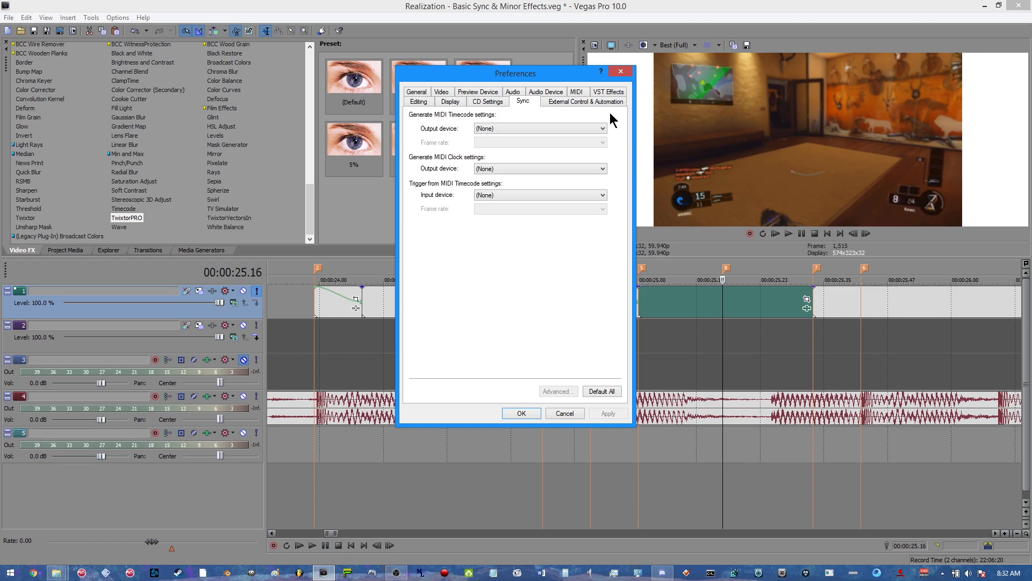
left_click(576, 102)
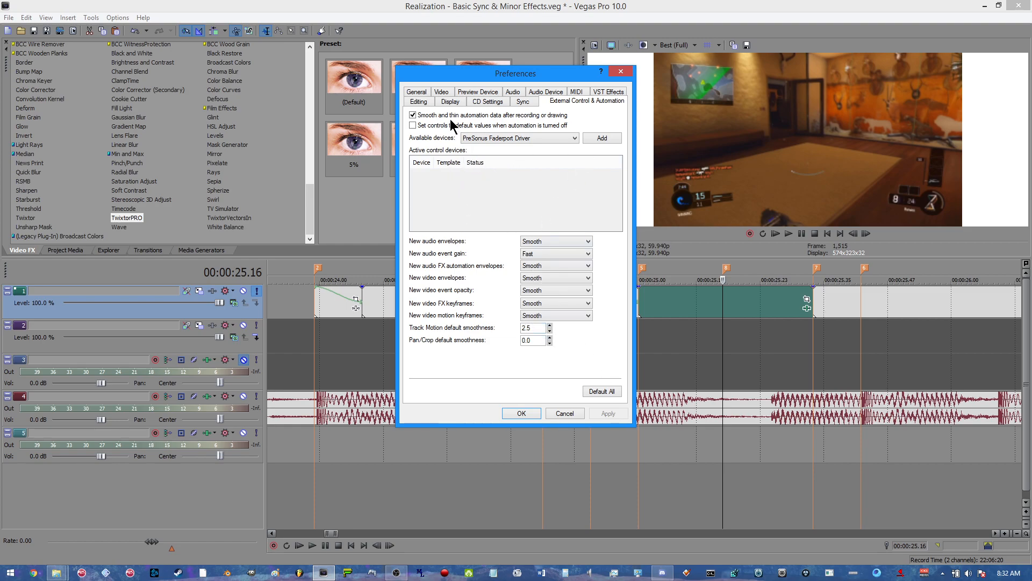
left_click(450, 102)
left_click(424, 103)
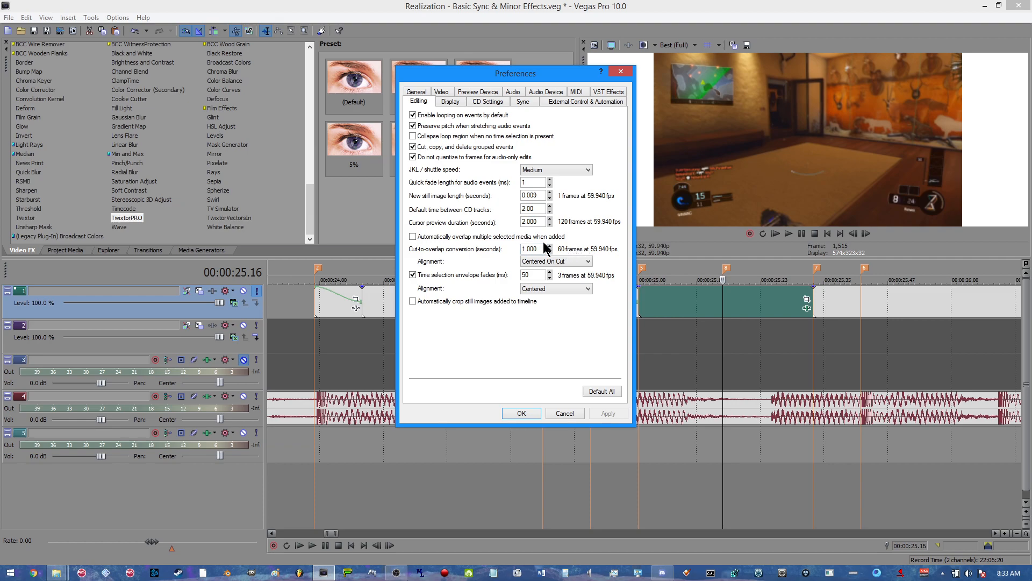
left_click(522, 413)
Place the cursor at marker 7 (00:00:25.33), then move the clip that follows it away and delete it
scroll(744, 343, "down", 3)
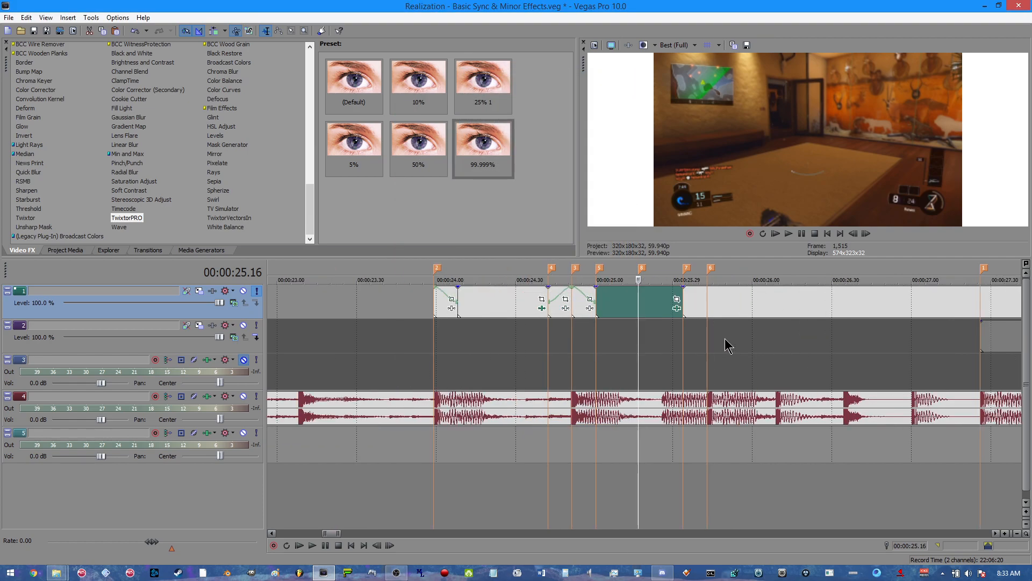
left_click(683, 310)
scroll(748, 336, "up", 3)
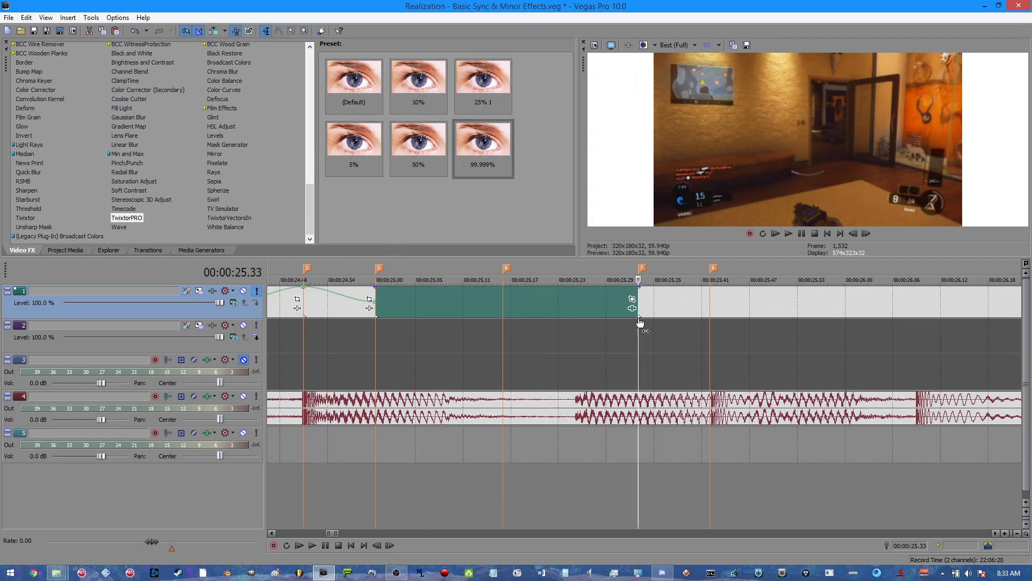
key("space")
key("space")
right_click(660, 305)
left_click(648, 304)
left_click_drag(651, 311, 844, 301)
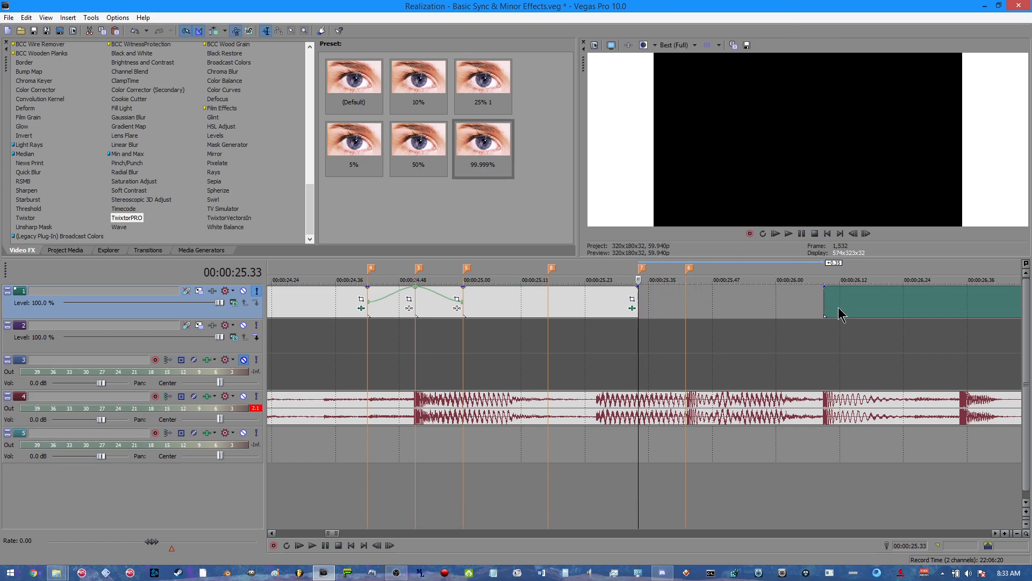
right_click(841, 306)
left_click(863, 160)
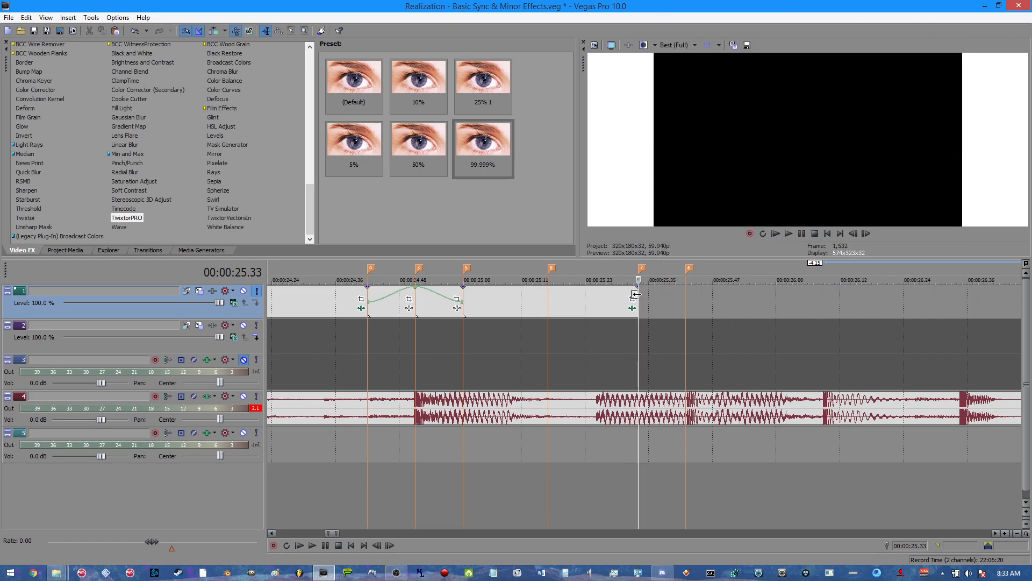
Extend the clip ending at 00:00:25.33 to about 00:00:26.00 and split it at 00:00:25.33
left_click_drag(636, 293, 793, 297)
key("s")
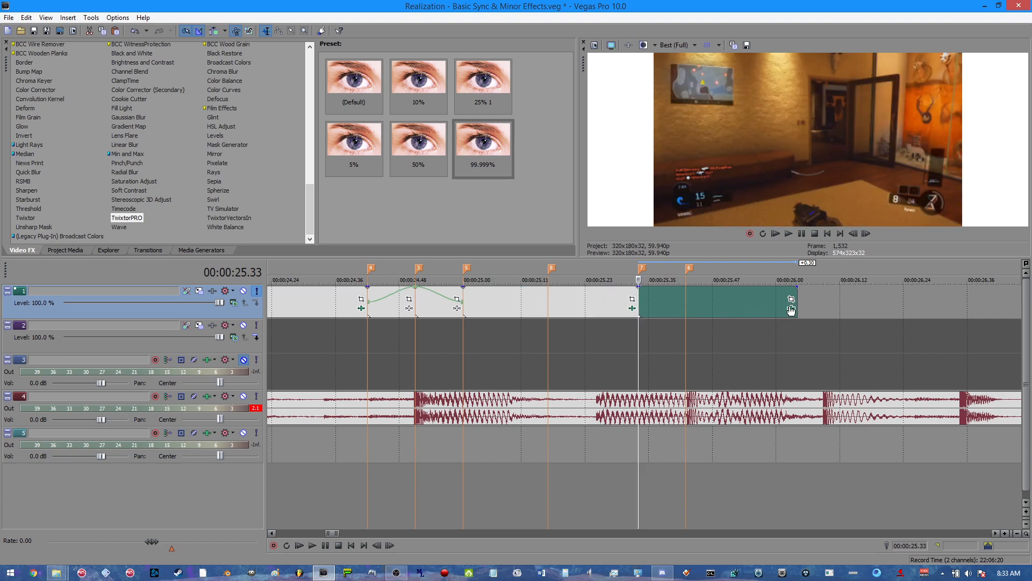
Remove TwixtorPRO from the new clip starting at 00:00:25.33 and insert a Velocity envelope on it
left_click(791, 298)
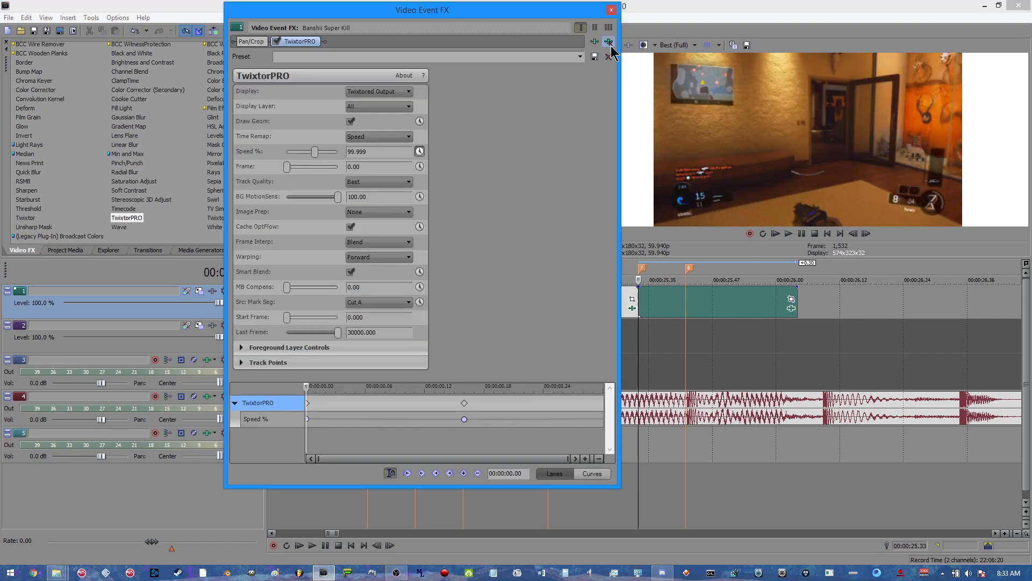
left_click(609, 42)
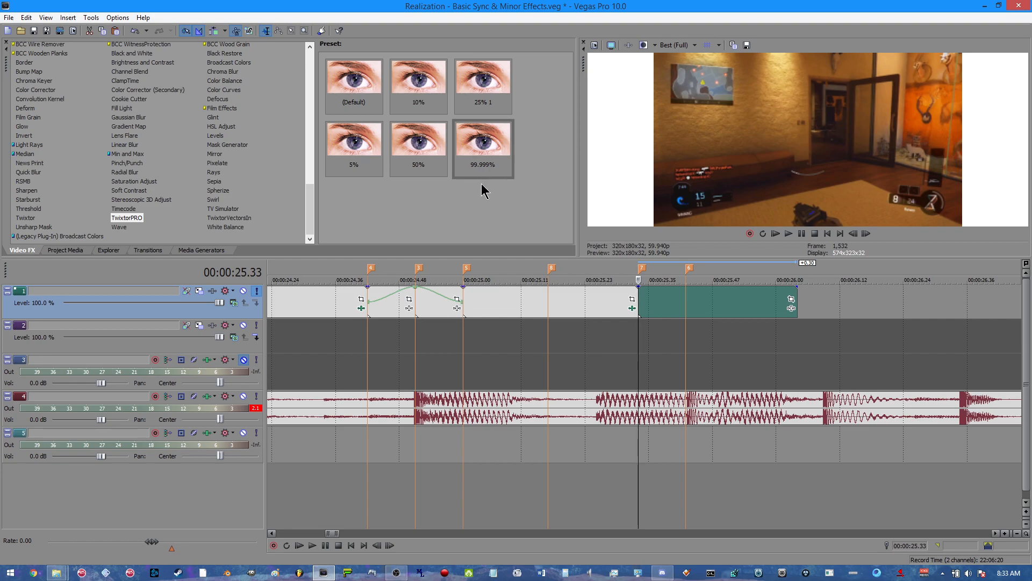
right_click(682, 302)
mouse_move(736, 221)
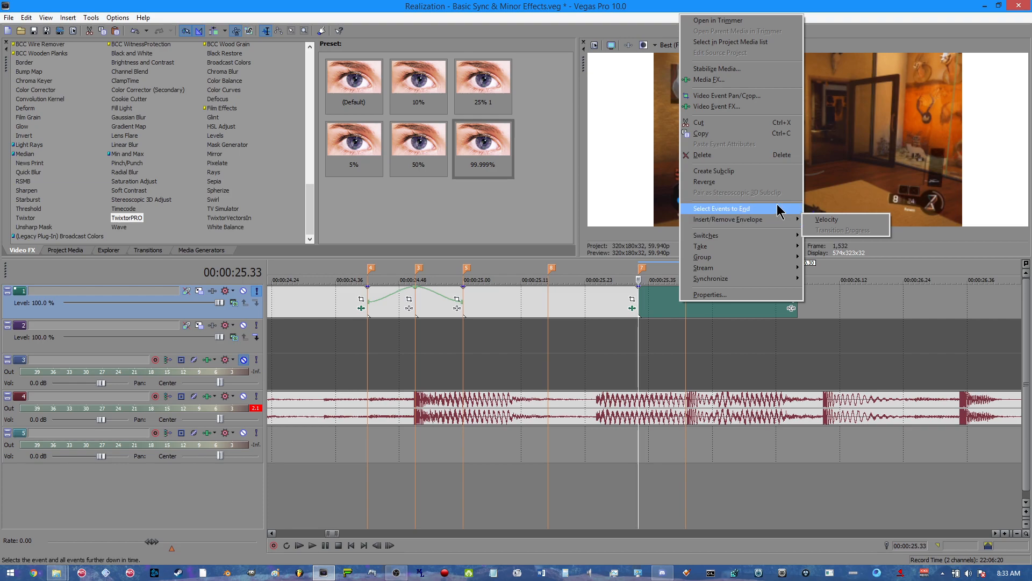
left_click(827, 220)
Add a velocity point at marker 6 (00:00:25.42) and raise it to the top of the envelope
right_click(689, 307)
right_click(689, 307)
right_click(688, 308)
left_click(697, 309)
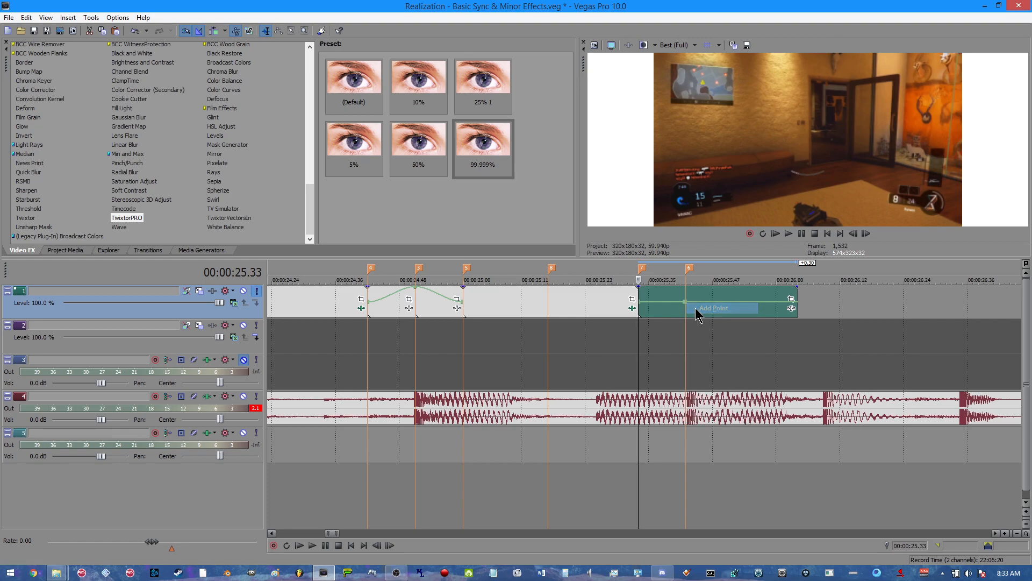
left_click_drag(688, 304, 689, 301)
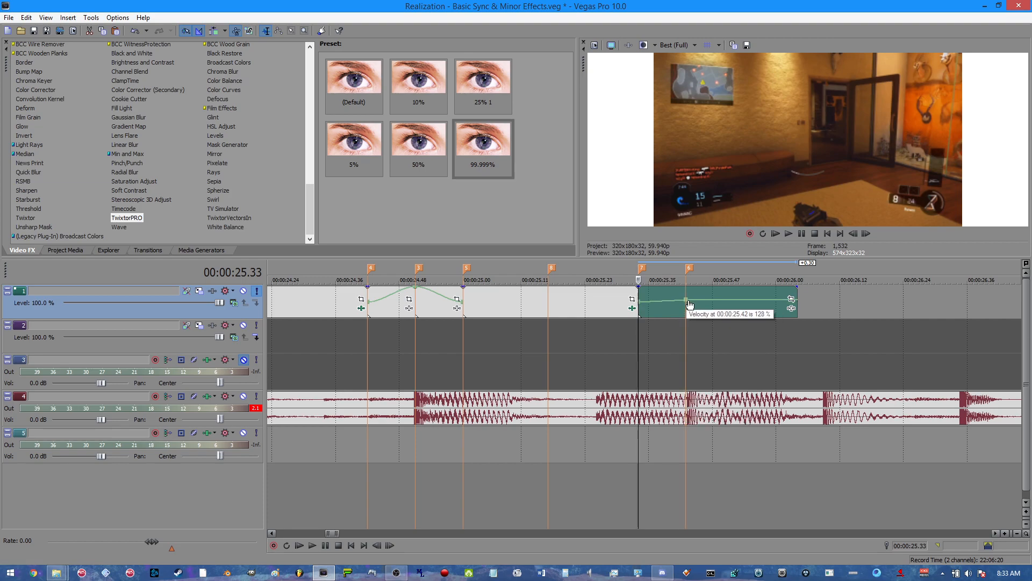
right_click(686, 300)
left_click(707, 307)
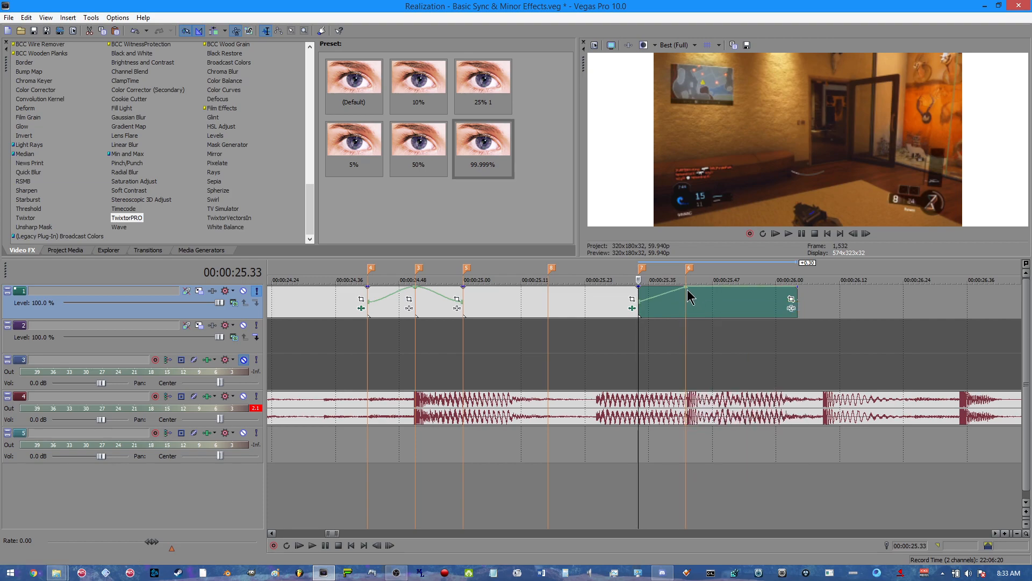
Set the velocity points at 00:00:25.42 and 00:00:25.33 to Smooth Fade
right_click(687, 288)
left_click(714, 396)
right_click(639, 300)
left_click(679, 404)
Split the clip at marker 6 (00:00:25.42) and briefly play the timeline from there
left_click(687, 312)
key("s")
scroll(719, 320, "down", 3)
scroll(729, 327, "up", 3)
key("space")
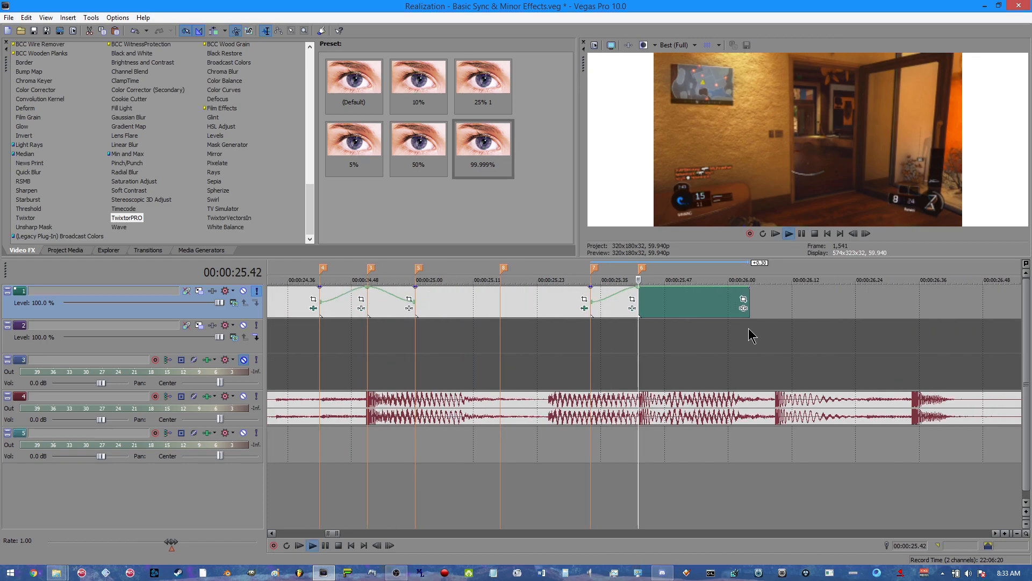
scroll(715, 347, "down", 5)
key("space")
scroll(721, 323, "up", 5)
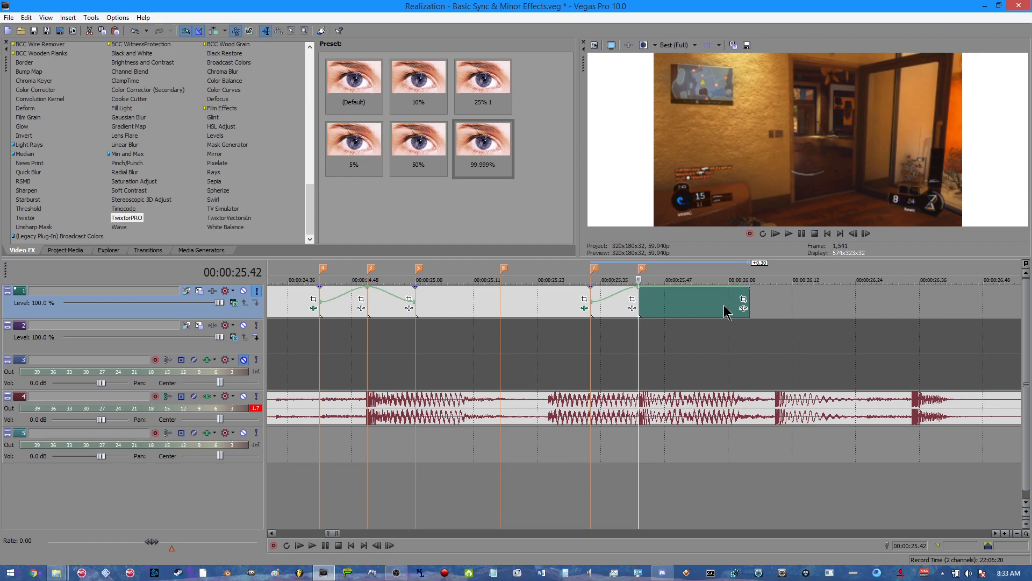
Advance the cursor nine frames from the split at 00:00:25.42 and insert an unnamed marker at 00:00:25.51
right_click(693, 309)
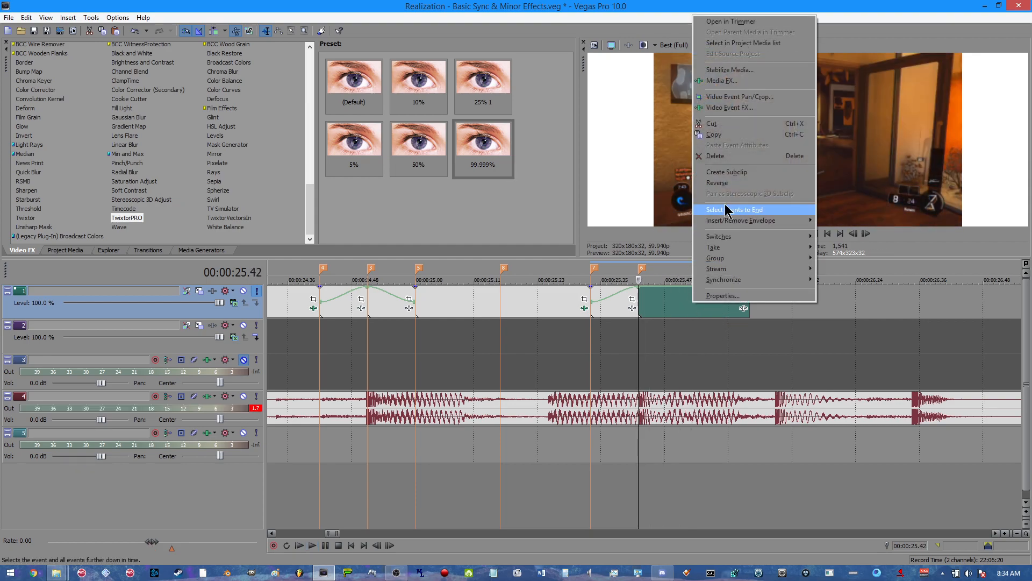
left_click(640, 308)
key("Right")
key("Right")
key("Right")
key("Right")
key("Right")
key("Right")
key("Right")
key("Right")
key("Right")
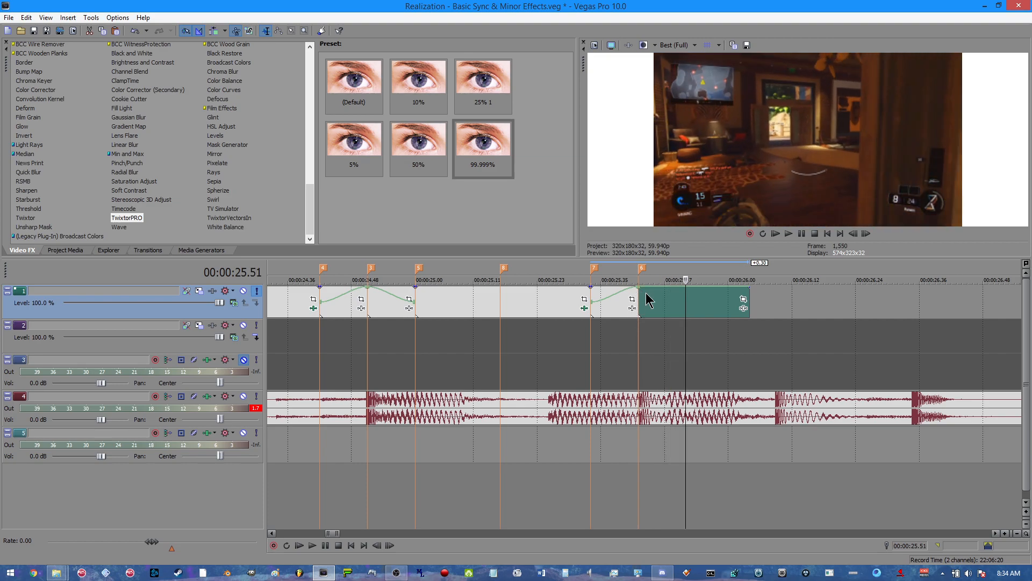
key("m")
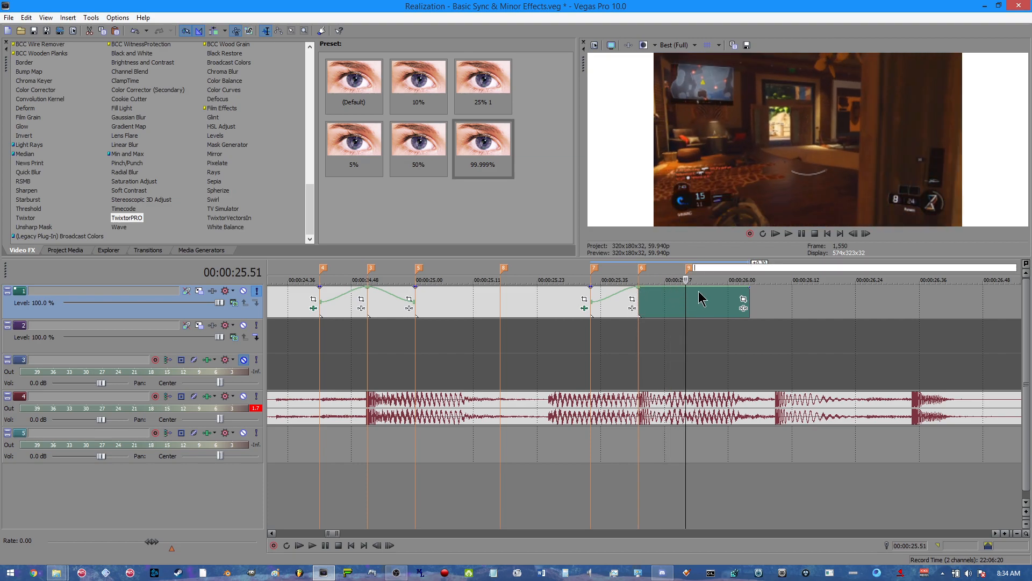
key("Return")
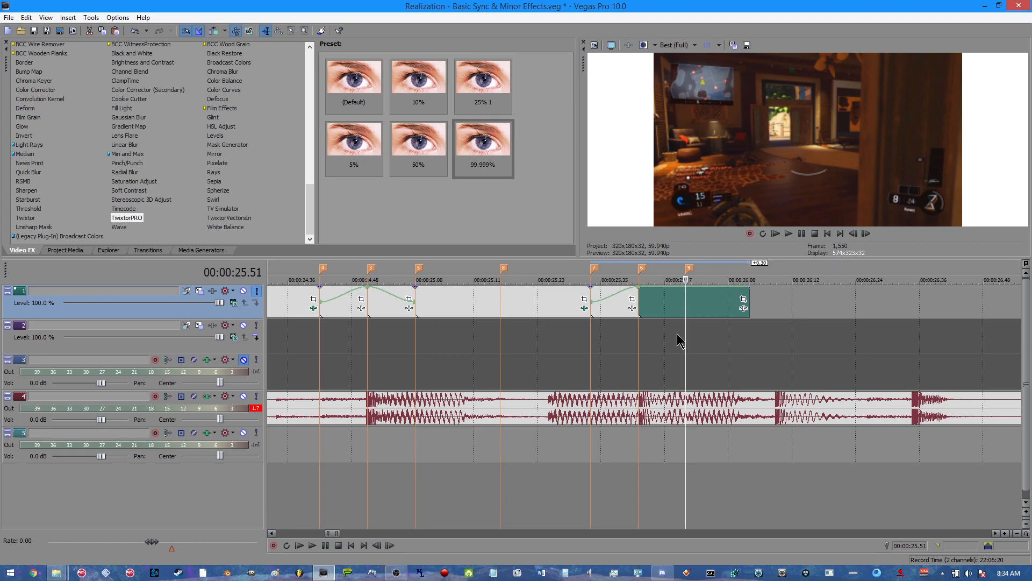
Save the project
left_click(8, 17)
left_click(39, 69)
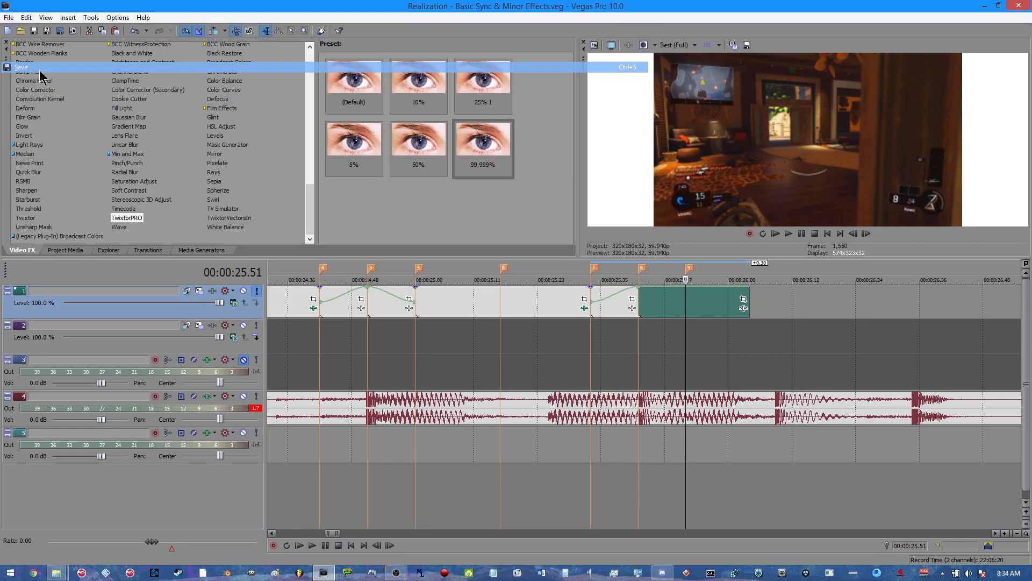
Switch to Task Manager and select the File I/O surrogate background process
left_click(614, 572)
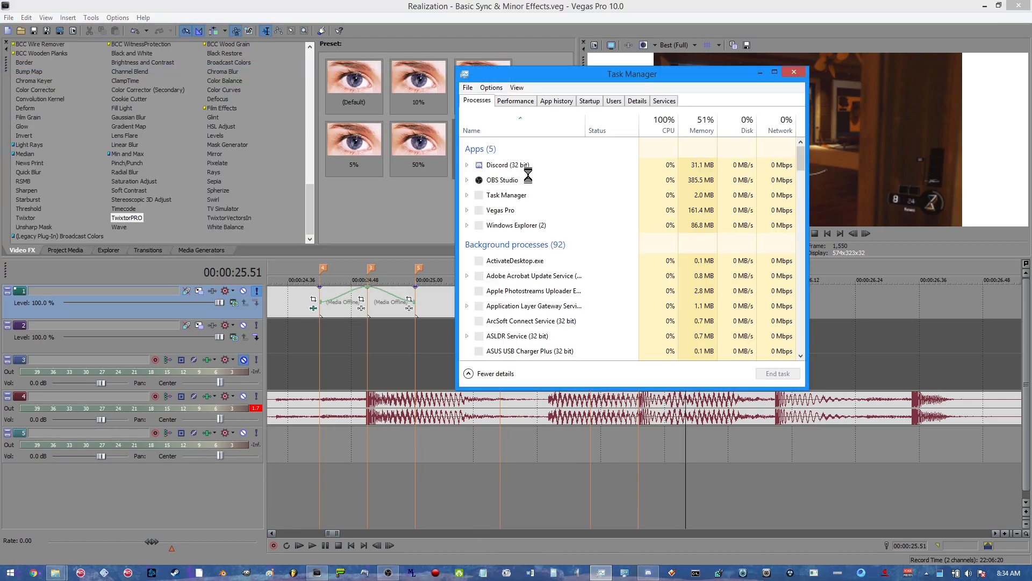
scroll(554, 262, "down", 7)
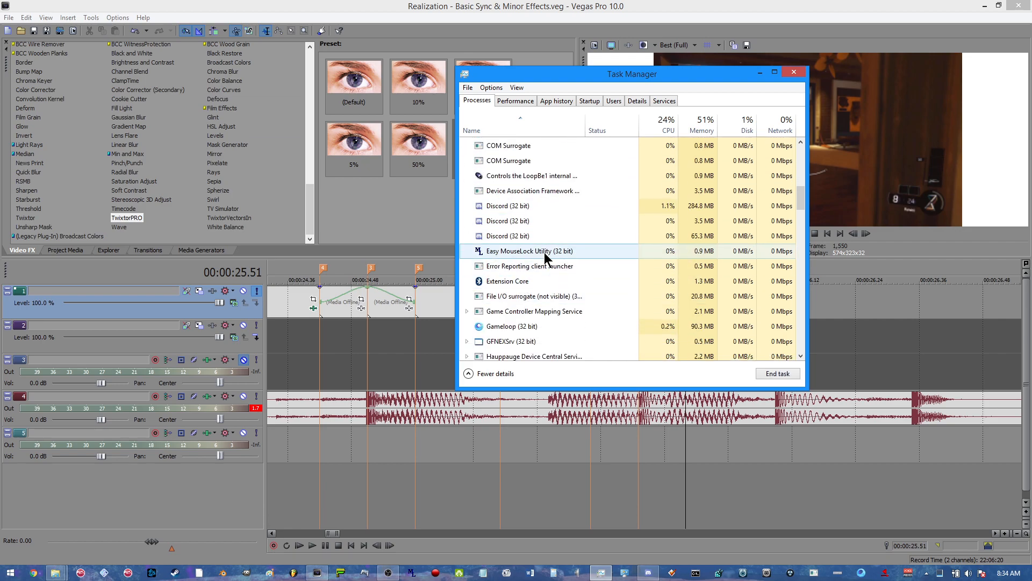
left_click(537, 296)
scroll(543, 277, "down", 1)
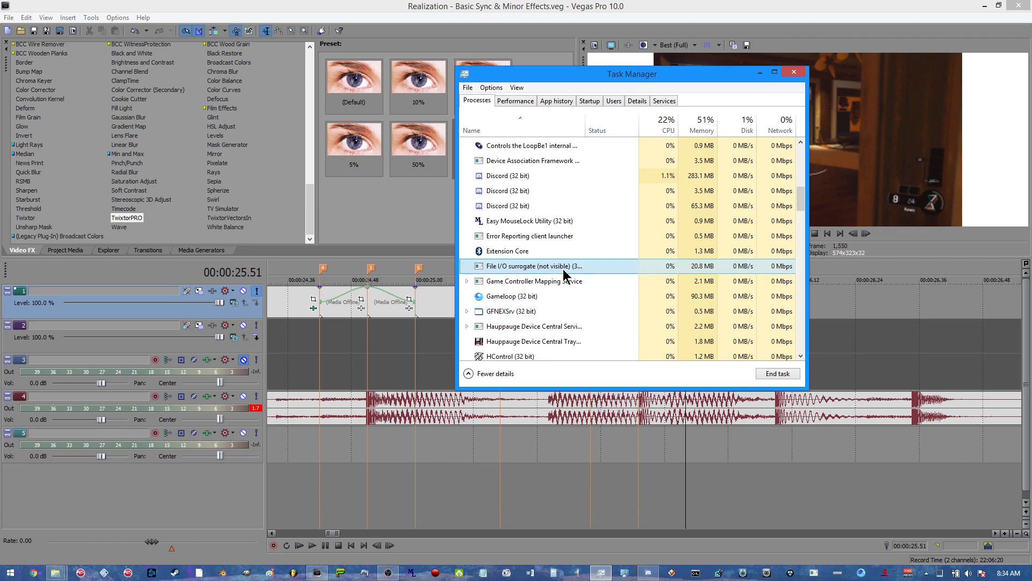
scroll(559, 269, "down", 1)
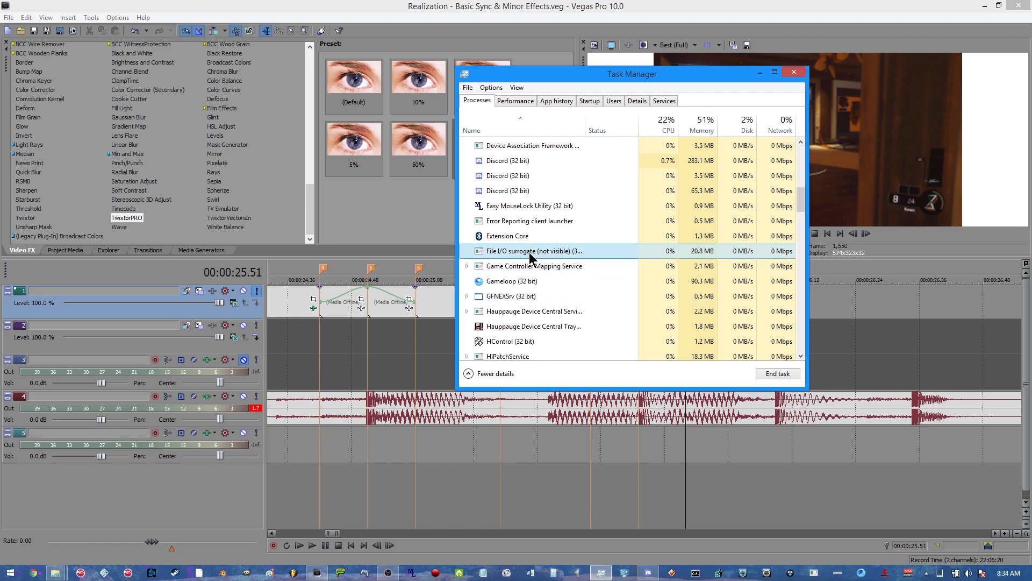
Return to Vegas Pro and save the project again
left_click(208, 6)
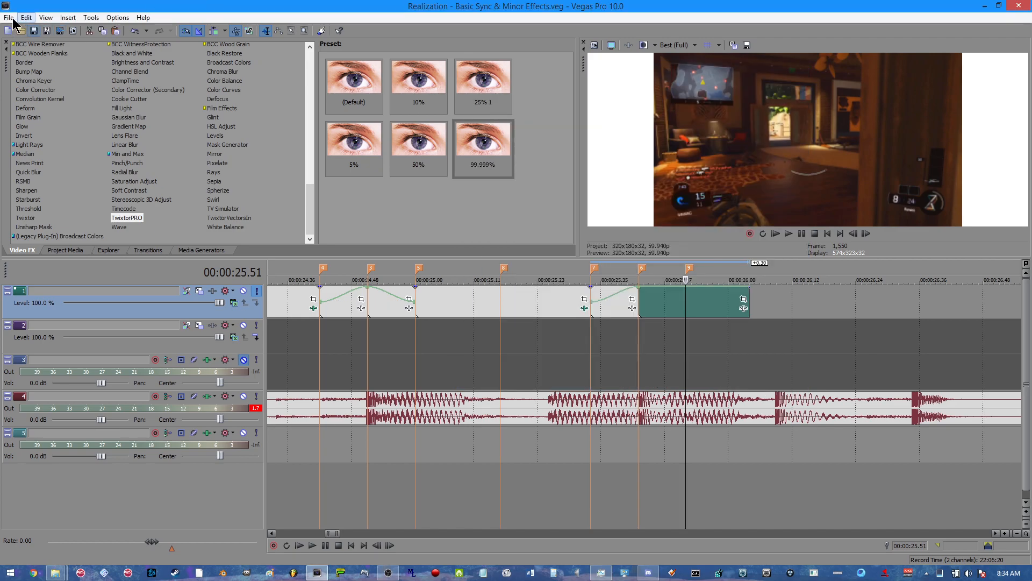
left_click(10, 17)
left_click(42, 67)
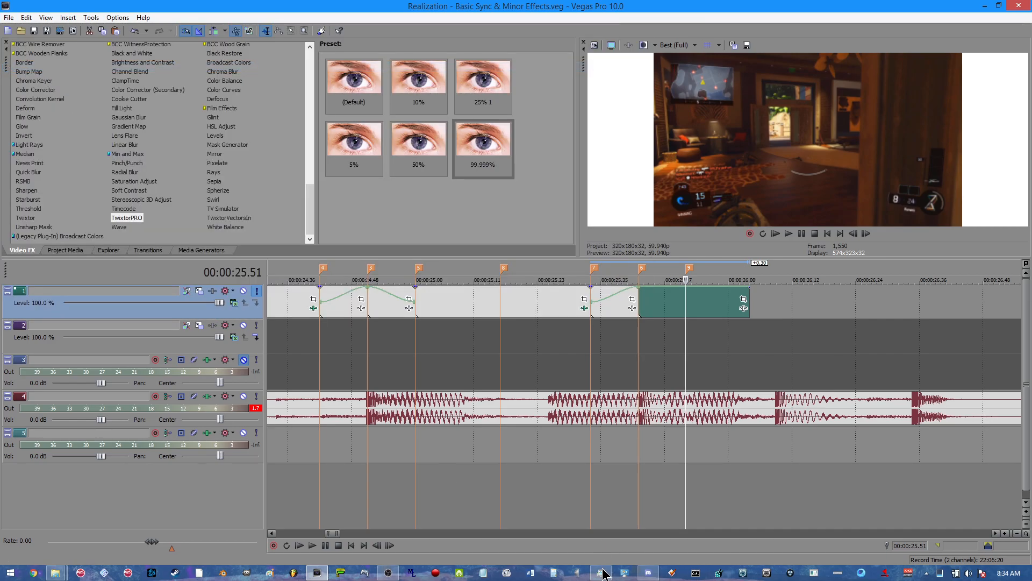
End the File I/O surrogate process in Task Manager and dismiss the Vegas Pro problem report without sending it
left_click(602, 573)
right_click(533, 253)
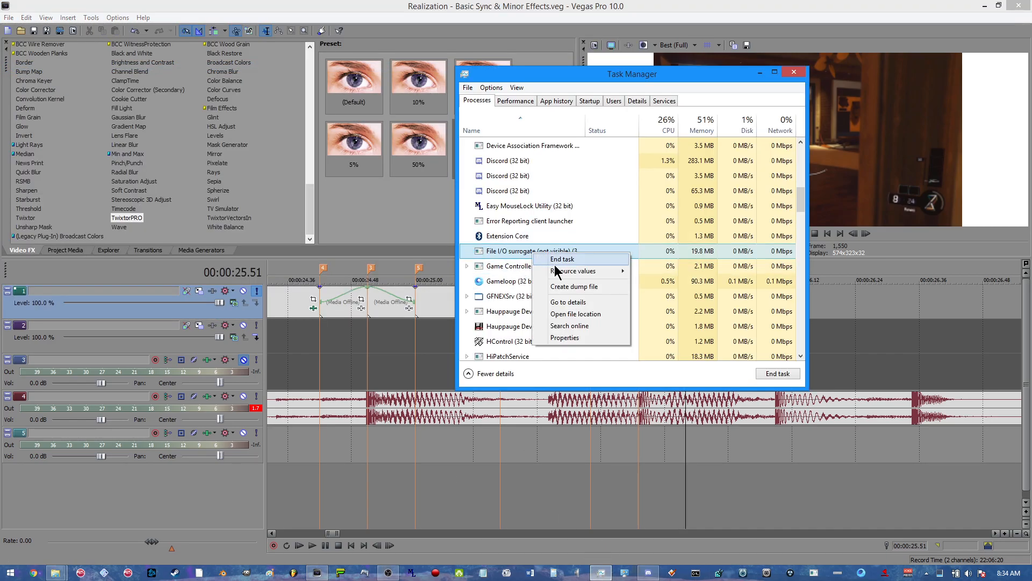
left_click(558, 260)
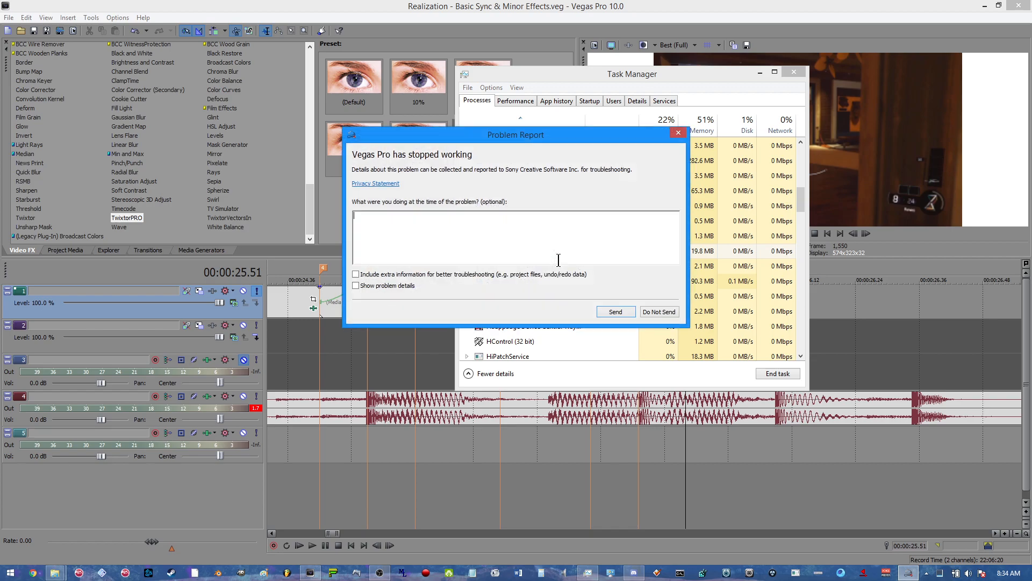
left_click(657, 313)
Relaunch Vegas Pro, close Task Manager and reopen the recent project Realization - Basic Sync & Minor Effects.veg
left_click(318, 573)
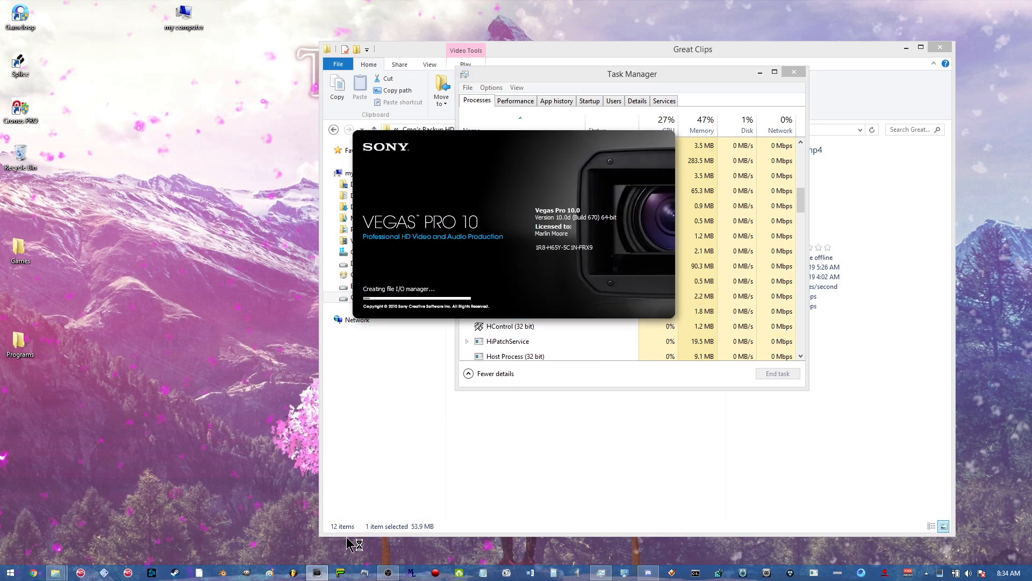
left_click(795, 72)
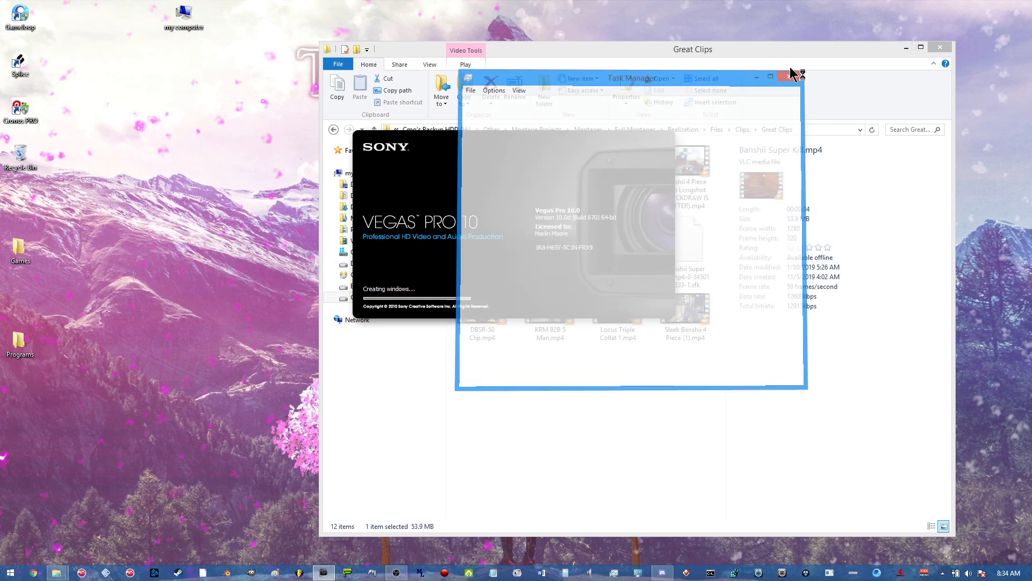
left_click(9, 18)
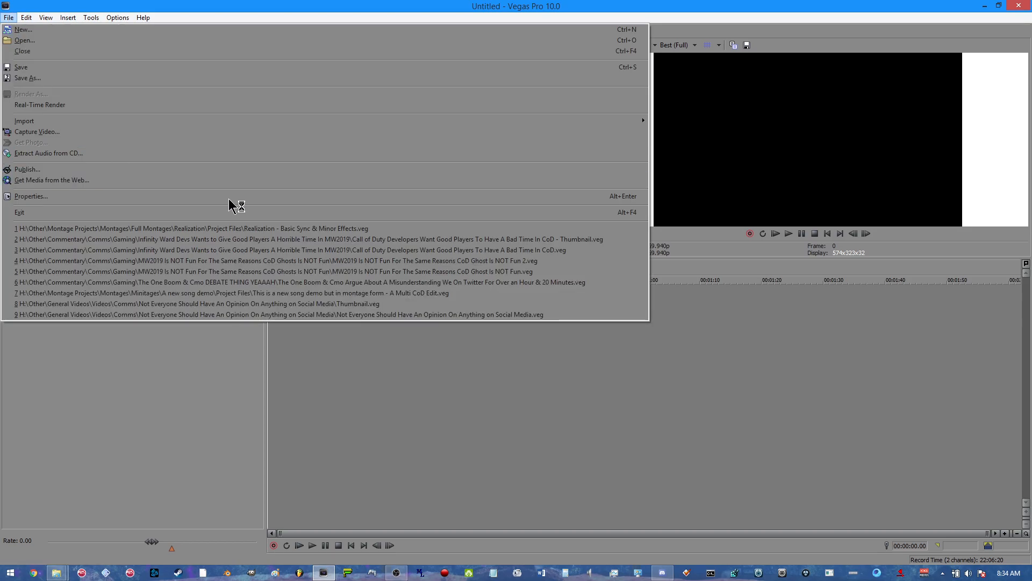
left_click(265, 228)
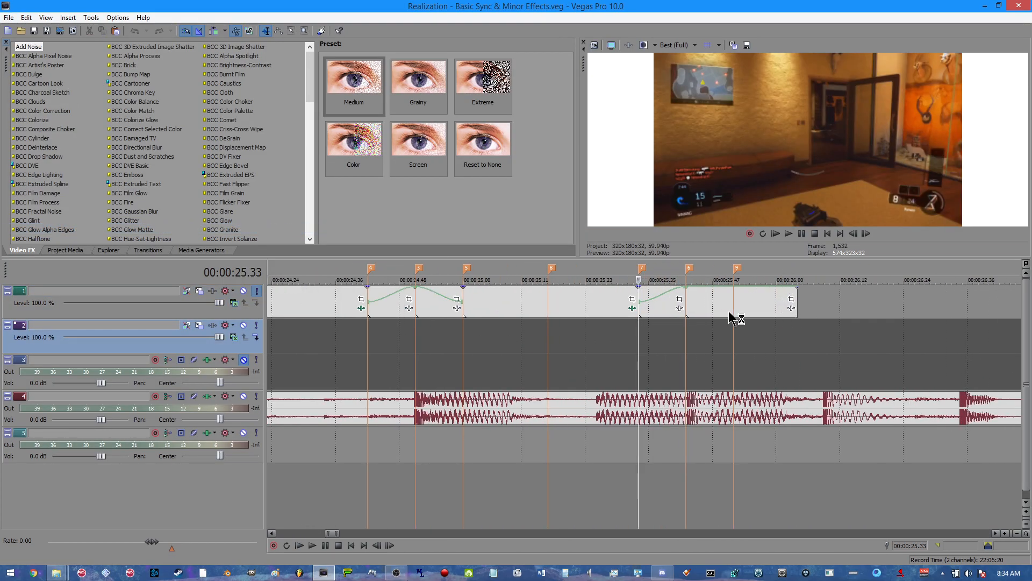
Add a velocity point at marker 9 (00:00:25.51), set it to Normal Velocity, and split the clip there
left_click(693, 302)
left_click(735, 301)
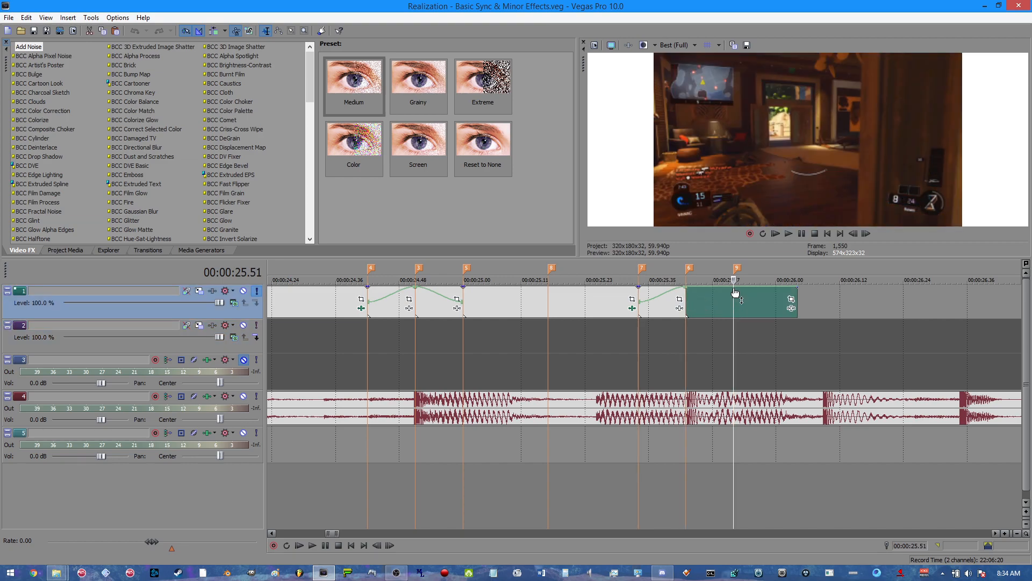
right_click(735, 292)
left_click(766, 295)
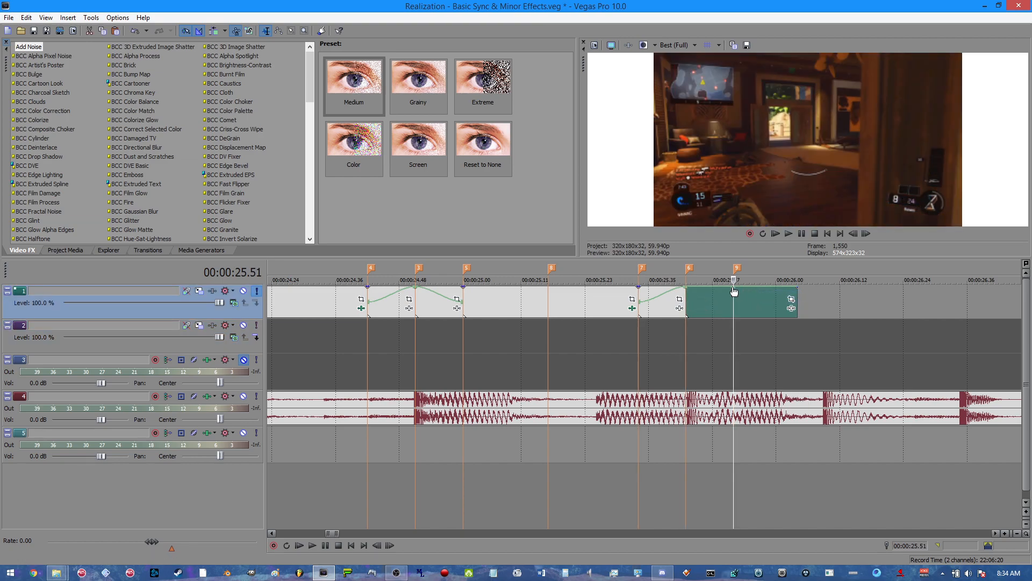
right_click(734, 291)
left_click(742, 311)
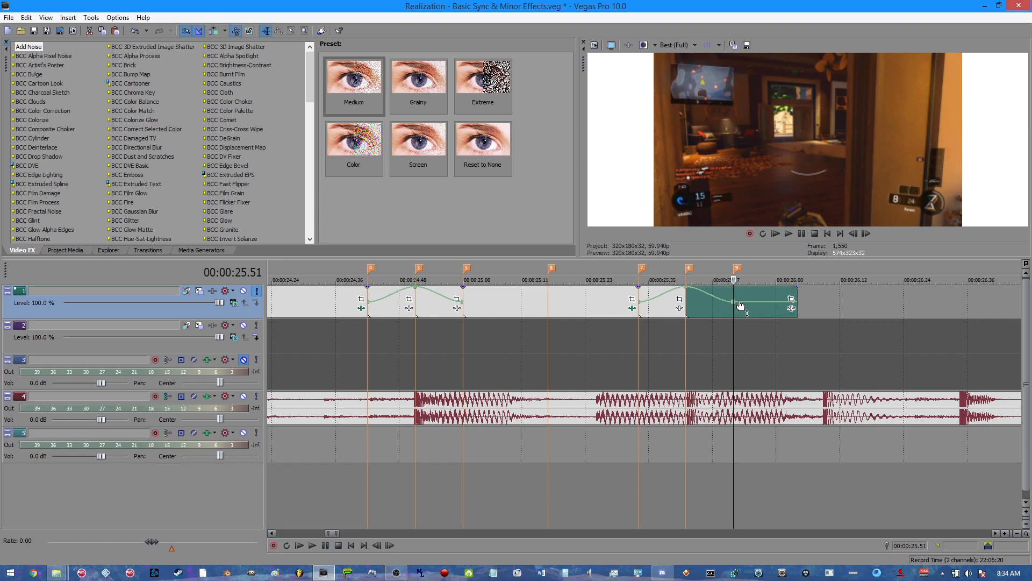
right_click(735, 302)
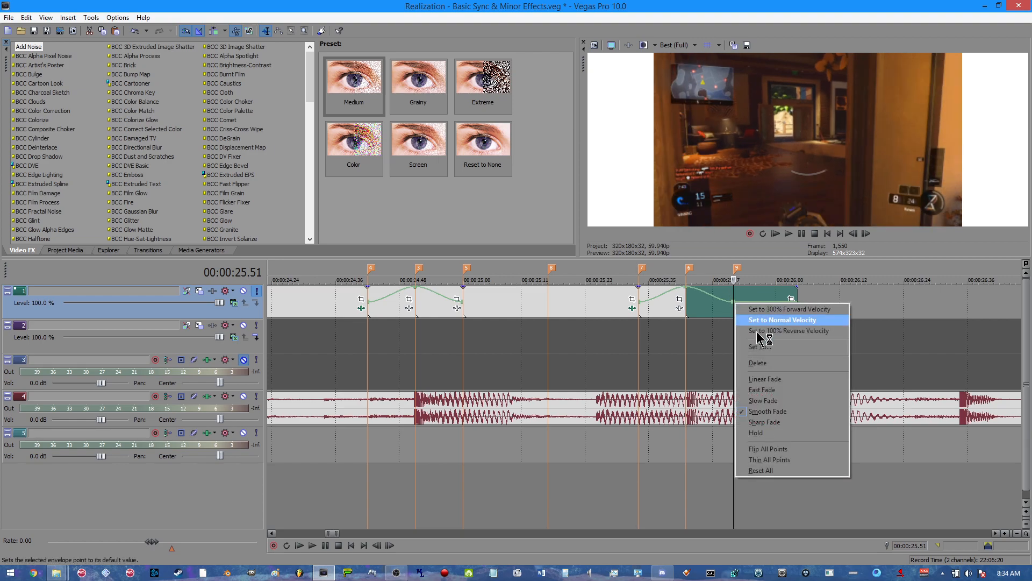
left_click(756, 320)
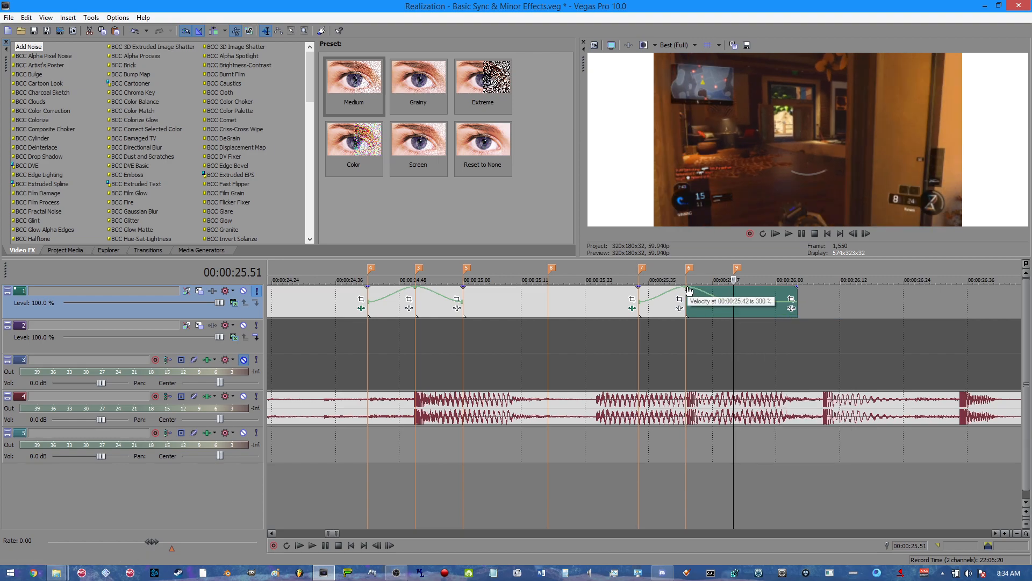
key("s")
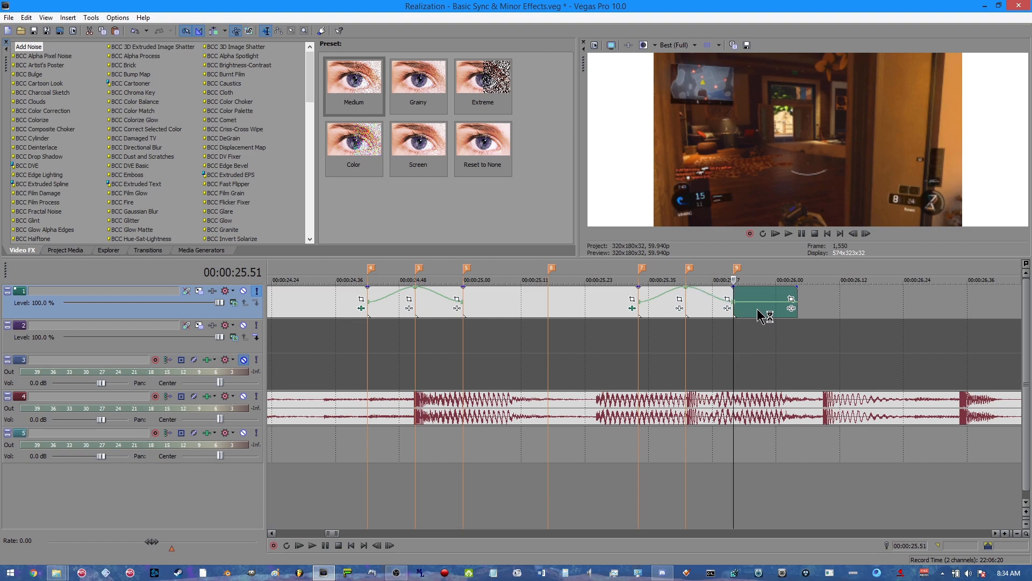
Remove the Velocity envelope from the clip after marker 9 and extend its end to just past marker 1
right_click(757, 310)
mouse_move(860, 229)
left_click(904, 230)
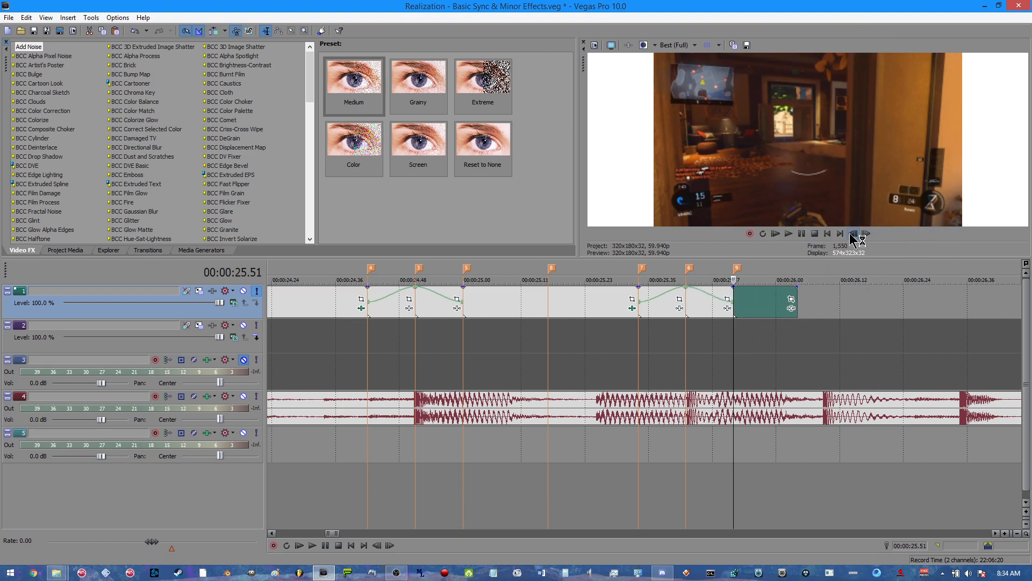
scroll(753, 301, "down", 2)
left_click_drag(669, 296, 899, 296)
Play the edited clips from 00:00:23.59 and again from the second clip to check the sync with the beats
left_click(357, 304)
key("space")
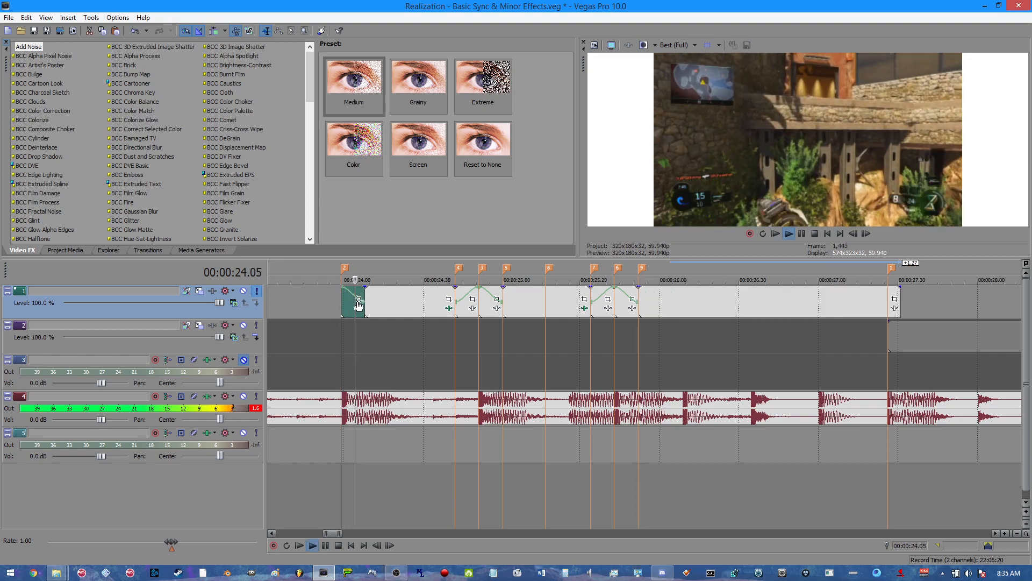
key("space")
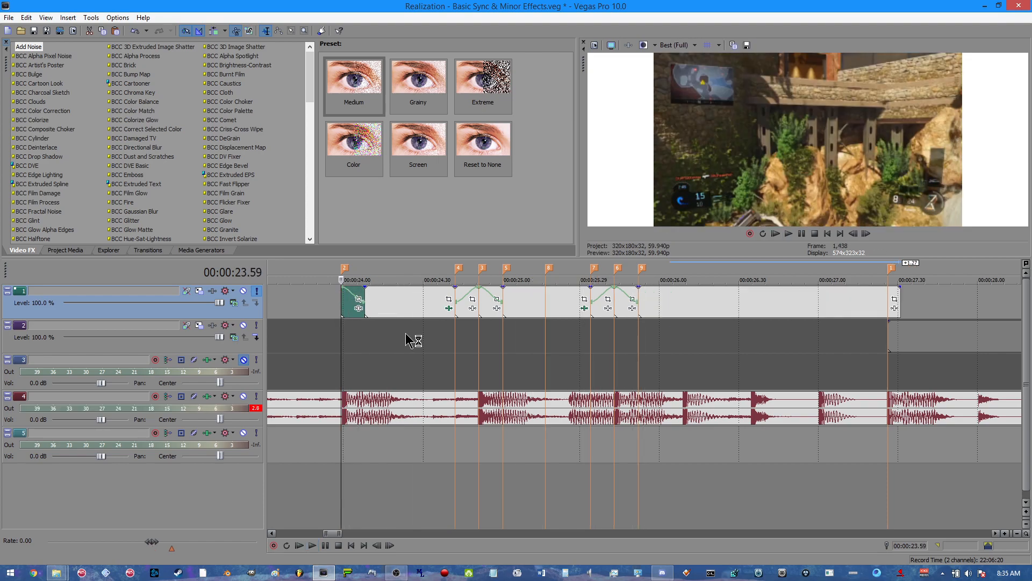
key("space")
key("space")
left_click(413, 303)
key("space")
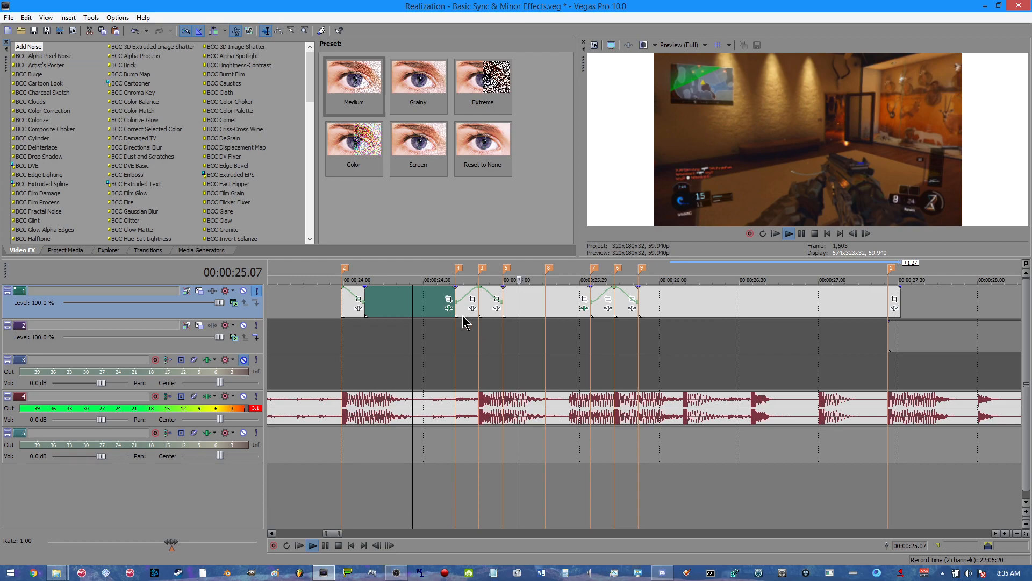
key("space")
left_click(452, 304)
Mark a time selection of about 00:00:09.52 starting at 00:00:23.59 and build a dynamic RAM preview of it
scroll(473, 315, "down", 3)
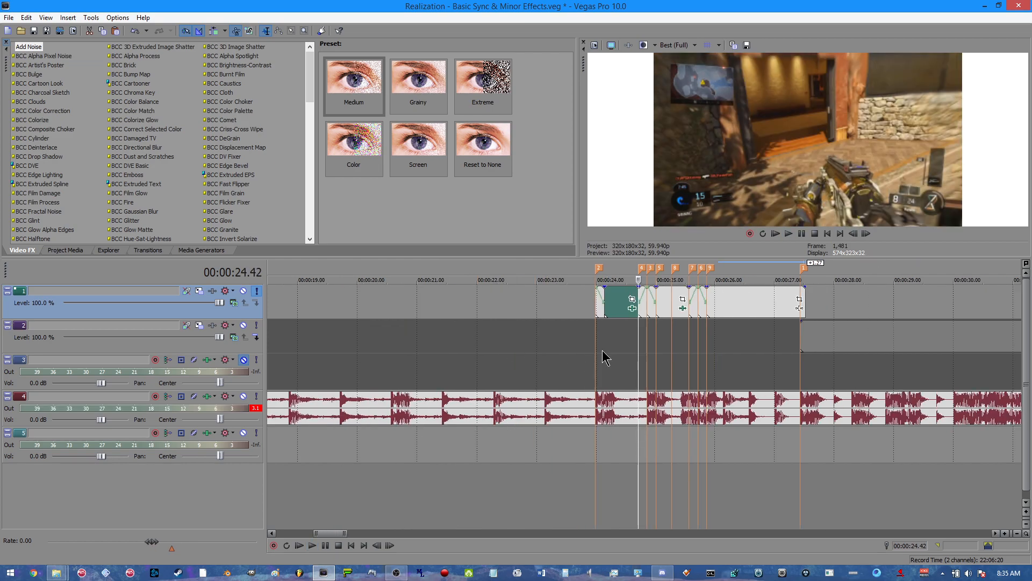
left_click(599, 305)
double_click(598, 297)
left_click(598, 298)
mouse_move(603, 269)
left_mouse_down()
mouse_move(878, 291)
mouse_move(816, 327)
mouse_move(896, 273)
left_mouse_up()
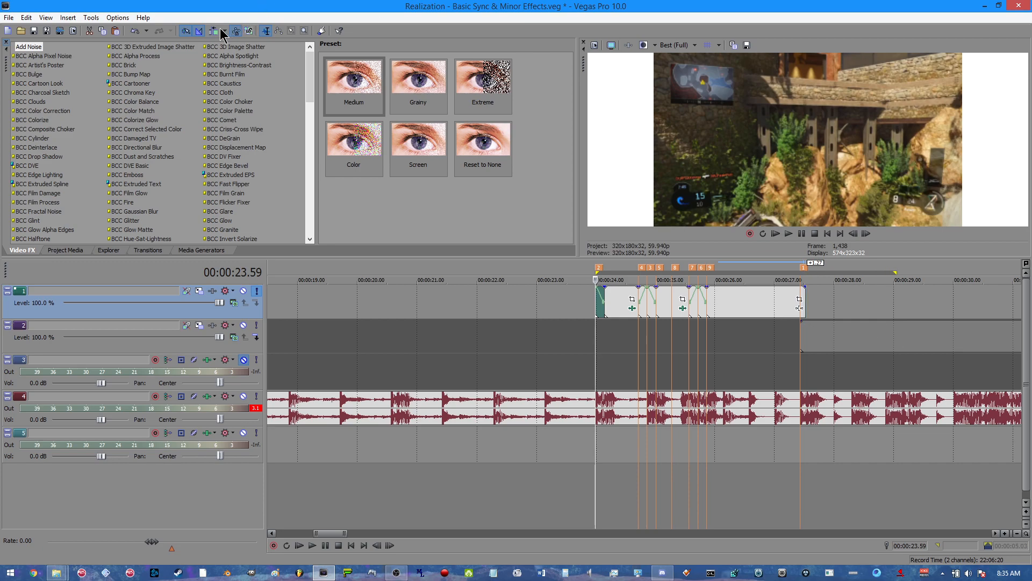
scroll(871, 369, "down", 3)
left_click_drag(736, 270, 832, 271)
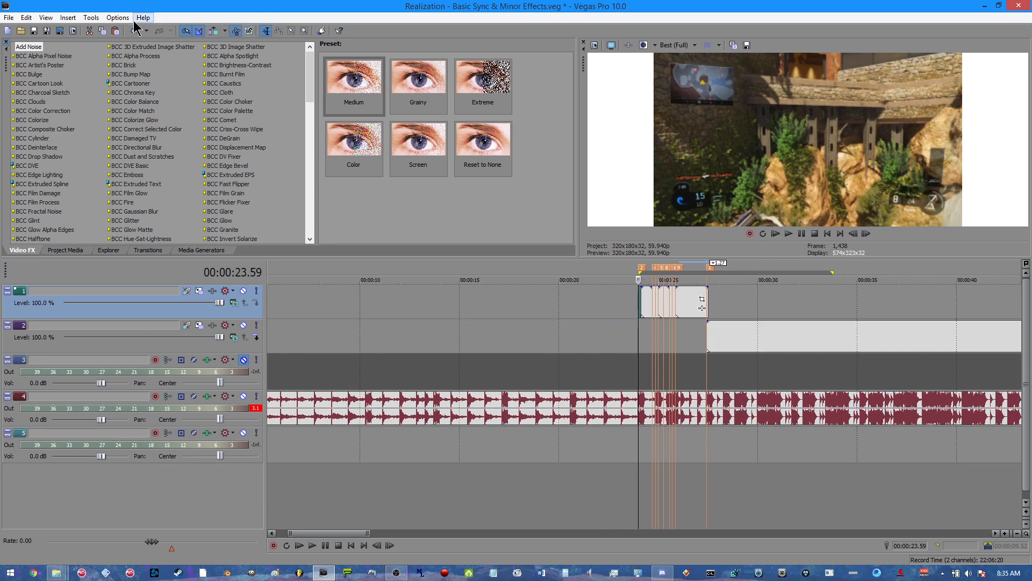
left_click(91, 17)
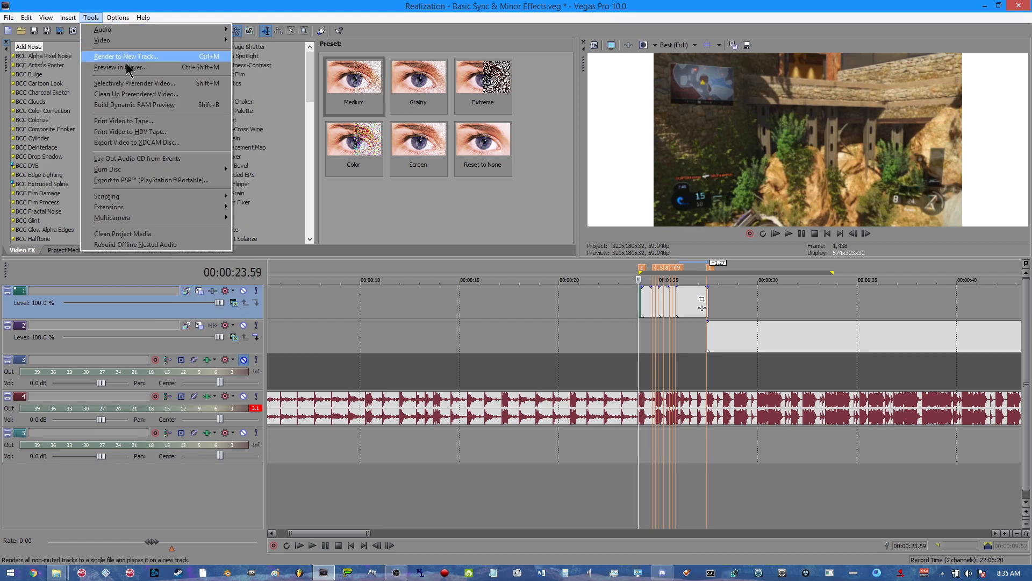
left_click(145, 106)
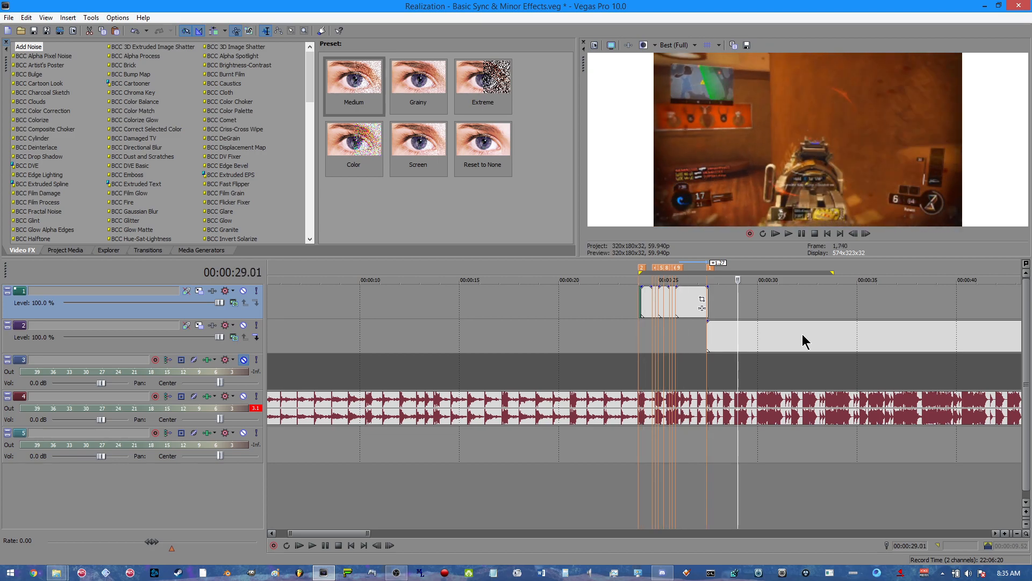
Play back the selected section from 00:00:23.59 to review the velocity changes against the music
left_click(314, 545)
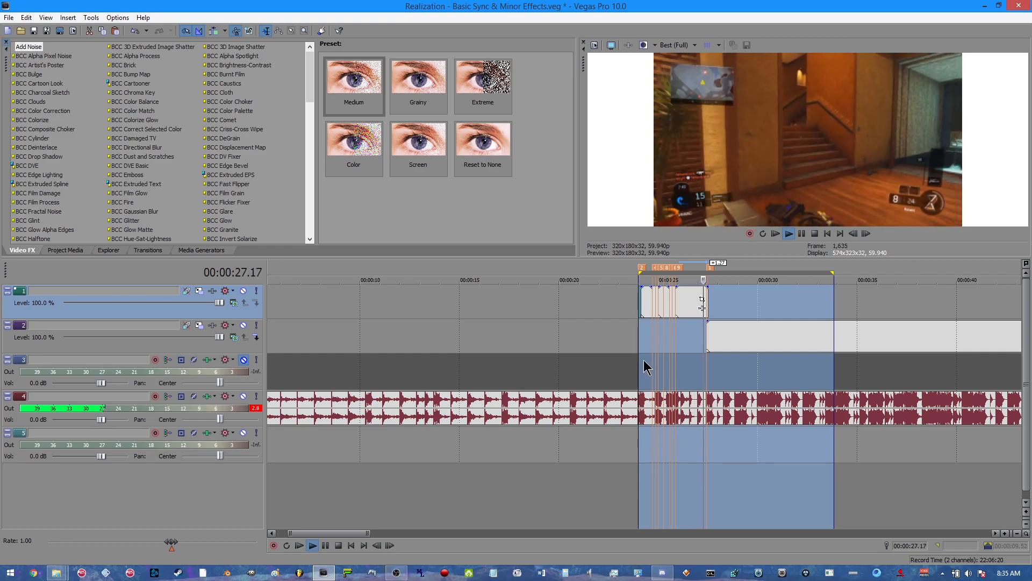
left_click(639, 302)
key("space")
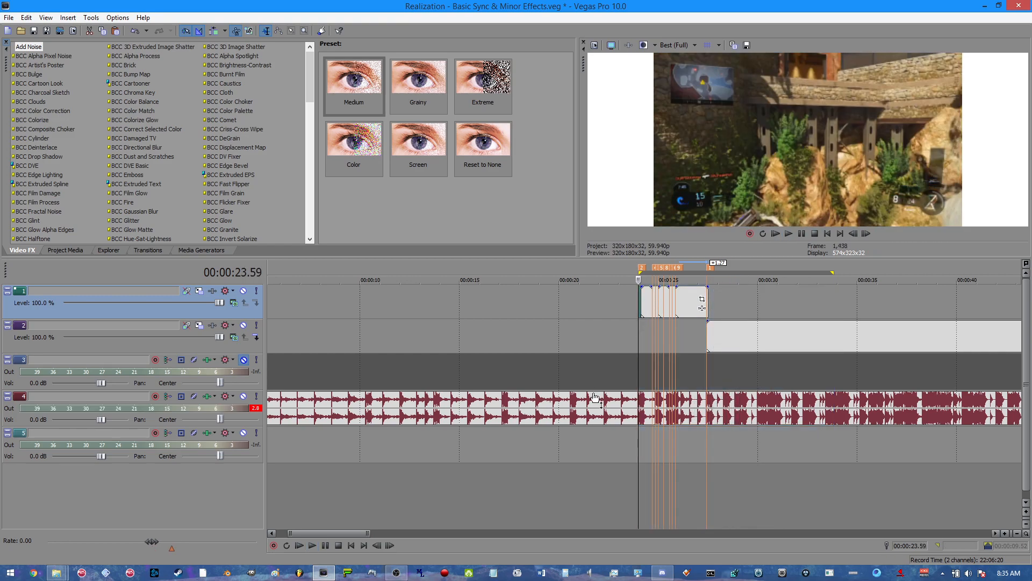
key("space")
scroll(596, 398, "up", 5)
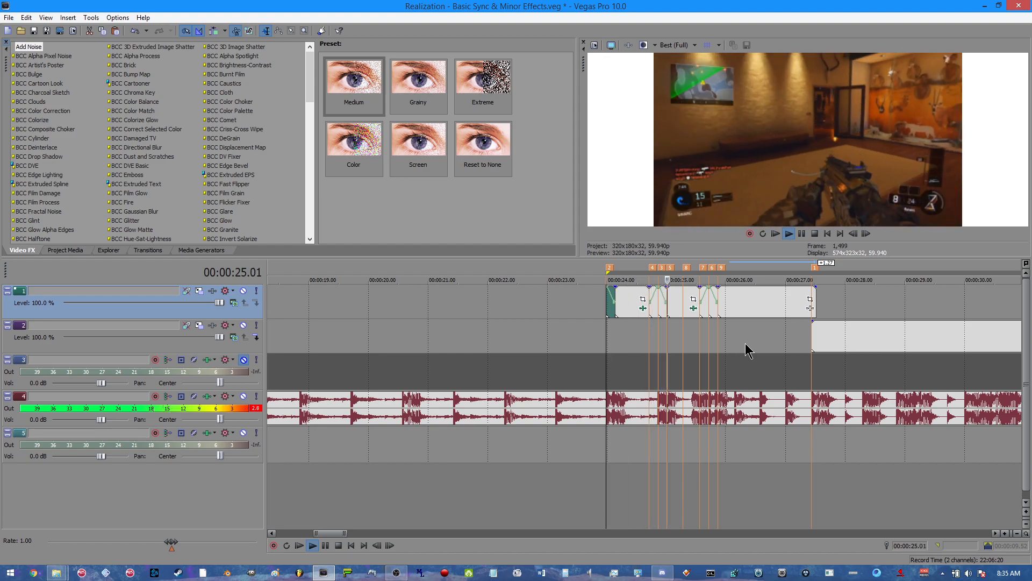
Replay the section from 00:00:23.59 several times, then examine the velocity ramps around marker 6 (00:00:25.42)
key("space")
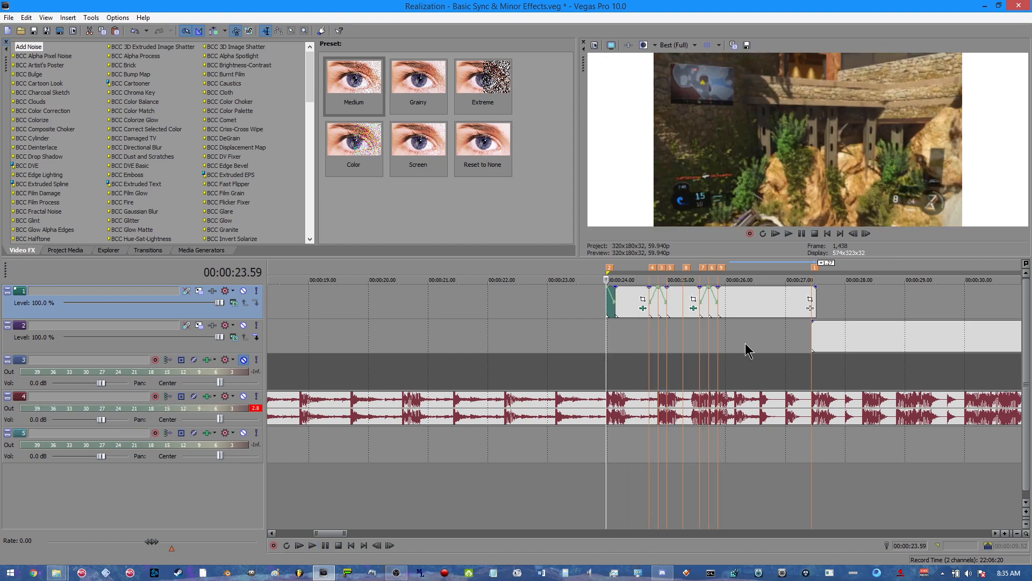
key("space")
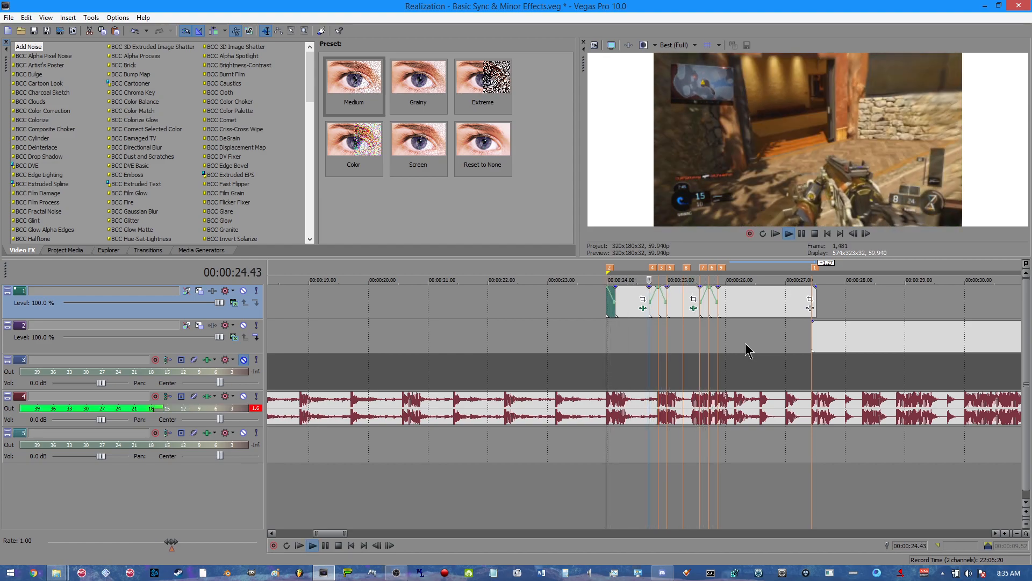
key("space")
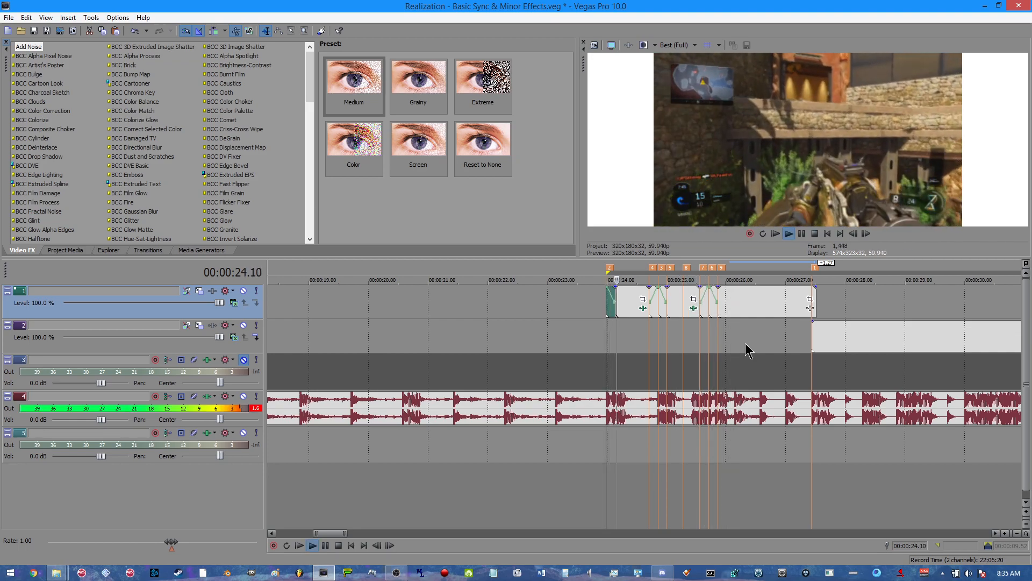
key("space")
key("space")
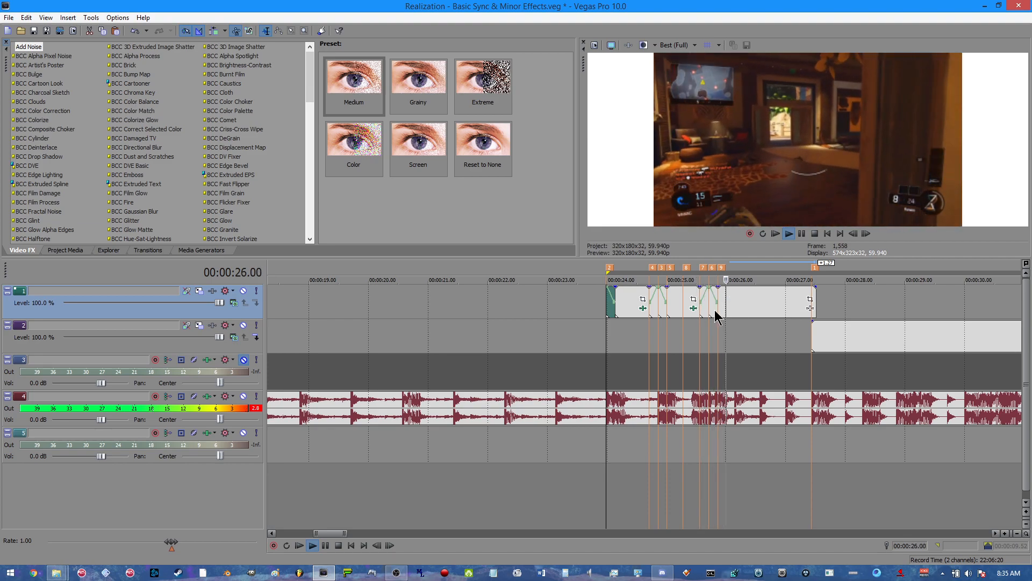
key("space")
key("space")
left_click(711, 304)
scroll(719, 304, "up", 5)
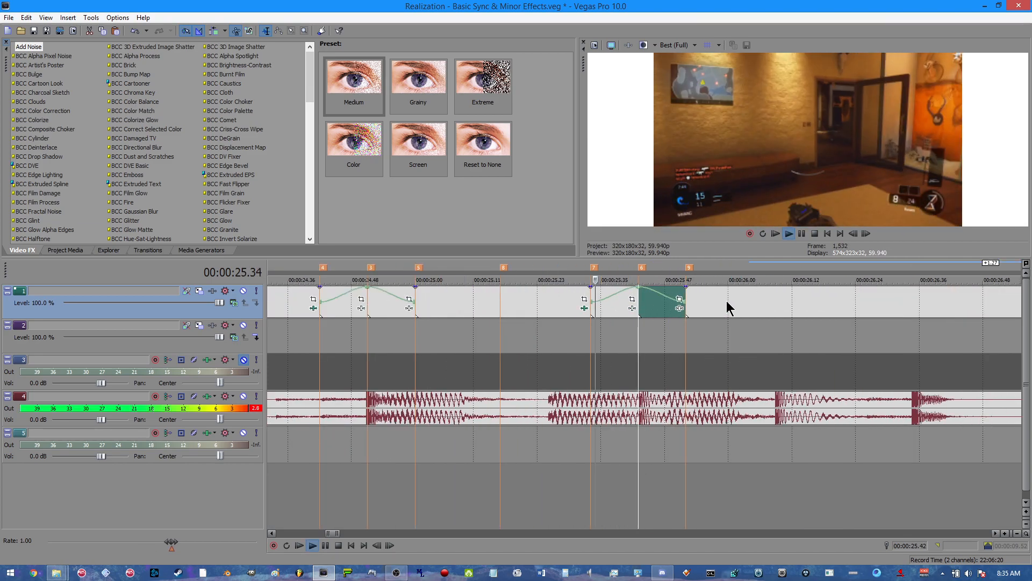
Step frame by frame through the clips between markers 7 and 9 to examine the velocity ramps
key("space")
key("Left")
key("Left")
key("Right")
key("Right")
key("Right")
key("Right")
key("Right")
key("Right")
key("Right")
key("Right")
key("Right")
key("Right")
key("Right")
key("Right")
key("Right")
key("Right")
key("Right")
key("Right")
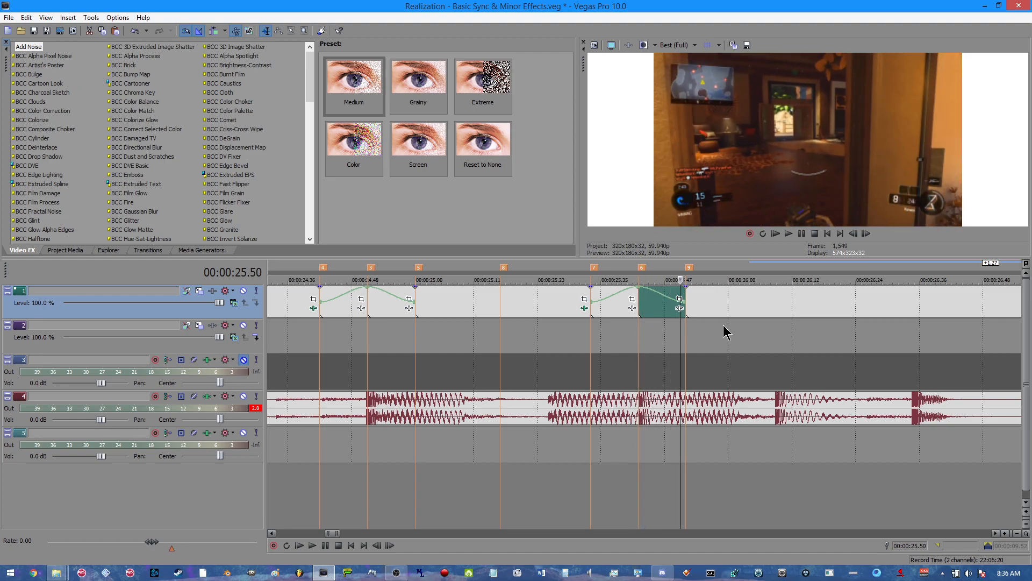
Try to delete all the clips after marker 5 on track 1, and undo the deletion
scroll(722, 333, "down", 6)
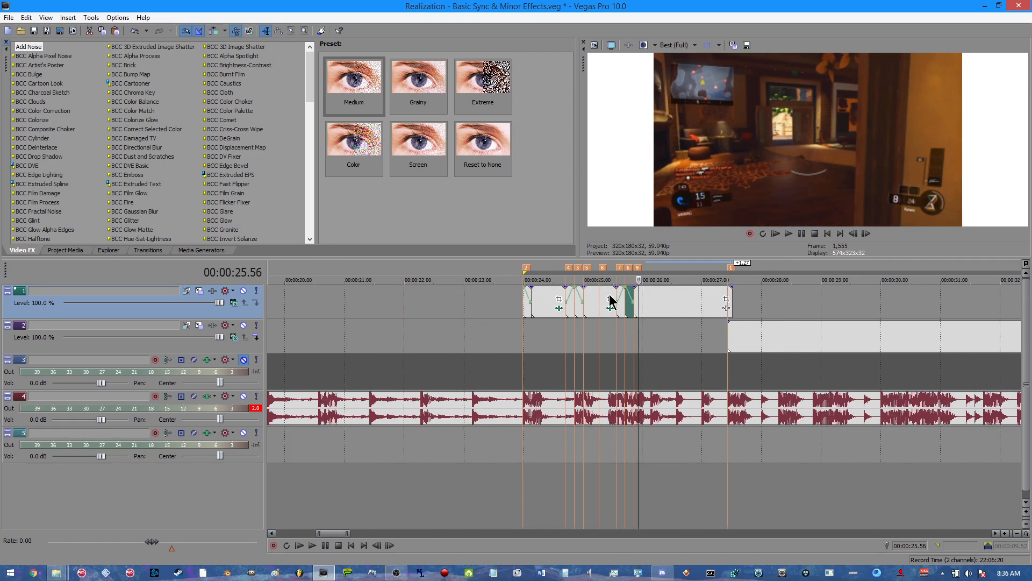
left_click(613, 301)
scroll(740, 346, "up", 6)
key("Left")
key("Left")
key("Right")
key("Left")
key("Right")
scroll(741, 349, "down", 3)
left_click(727, 304, "shift")
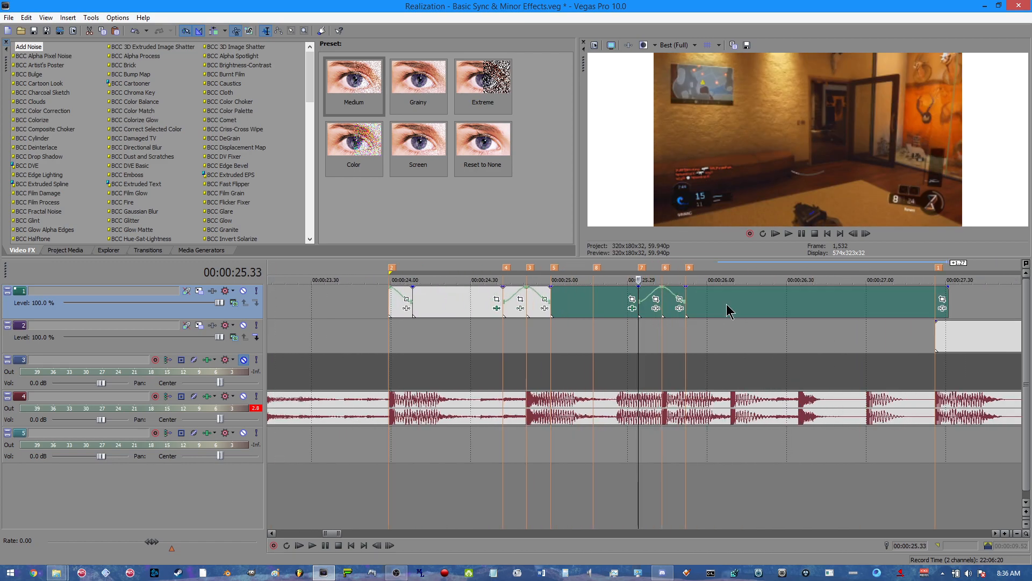
right_click(727, 305)
left_click(742, 157)
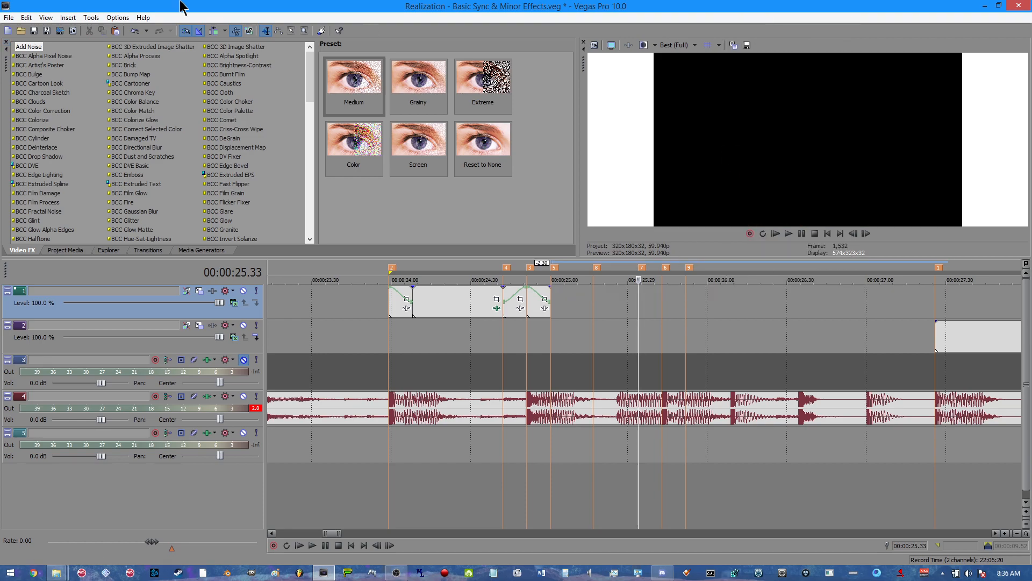
left_click(133, 32)
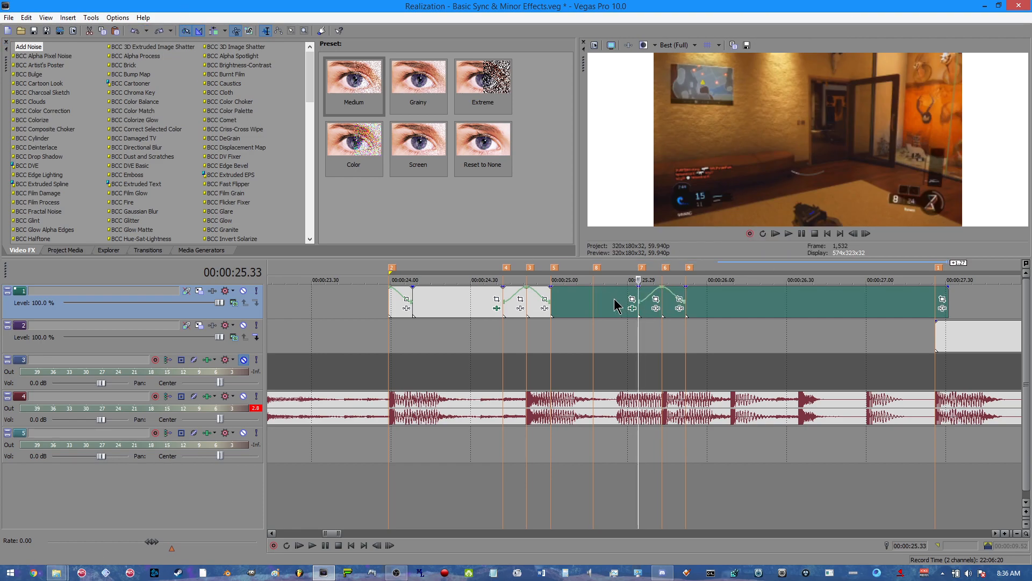
Try to delete only the clips after marker 7 on track 1
left_click(614, 307, "ctrl")
right_click(707, 312)
left_click(717, 160)
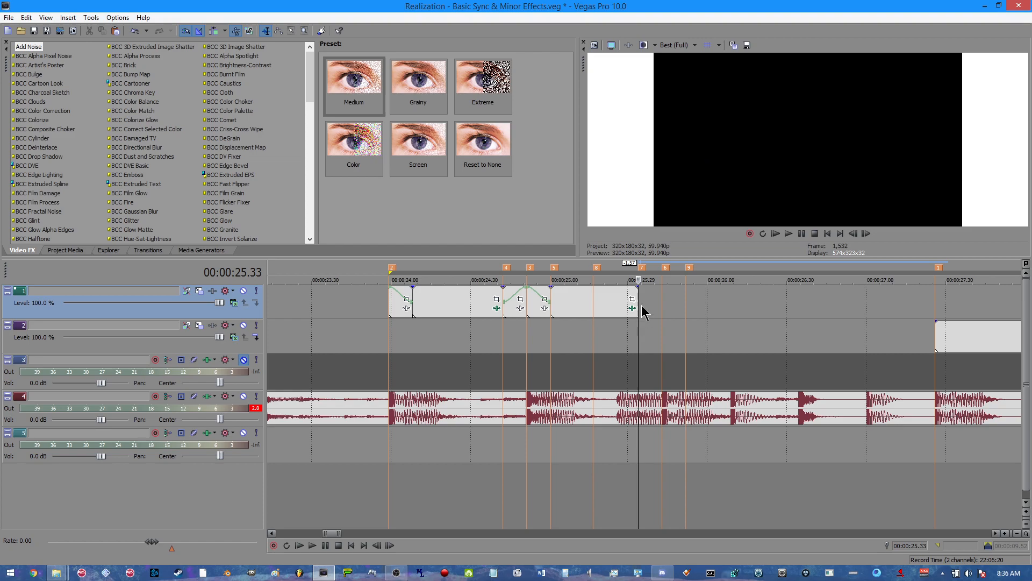
Undo back to the unsplit clip after marker 7 and remove the TwixtorPRO effect from it
key("ctrl+z")
left_click(618, 304, "ctrl")
right_click(708, 305)
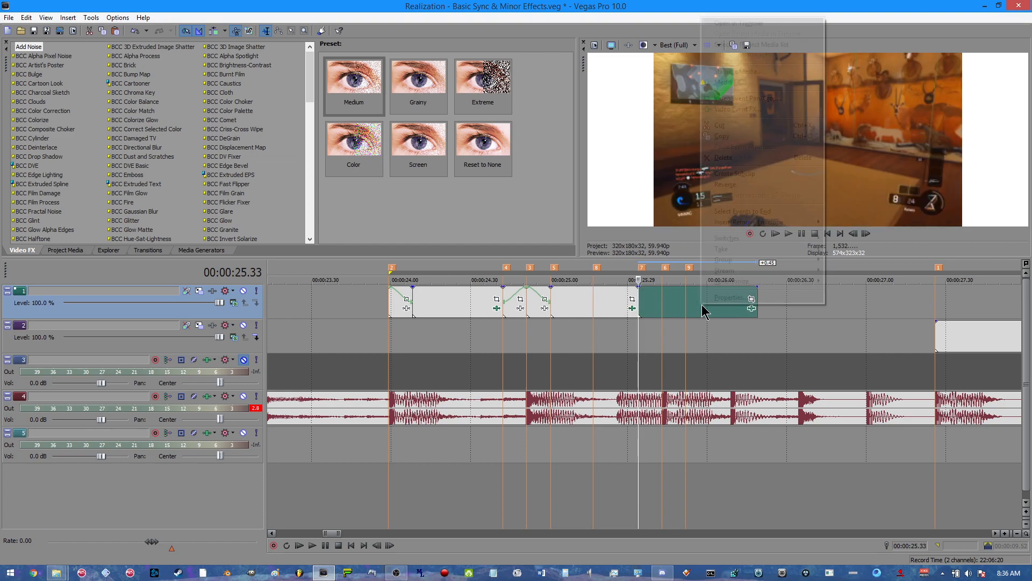
left_click(731, 110)
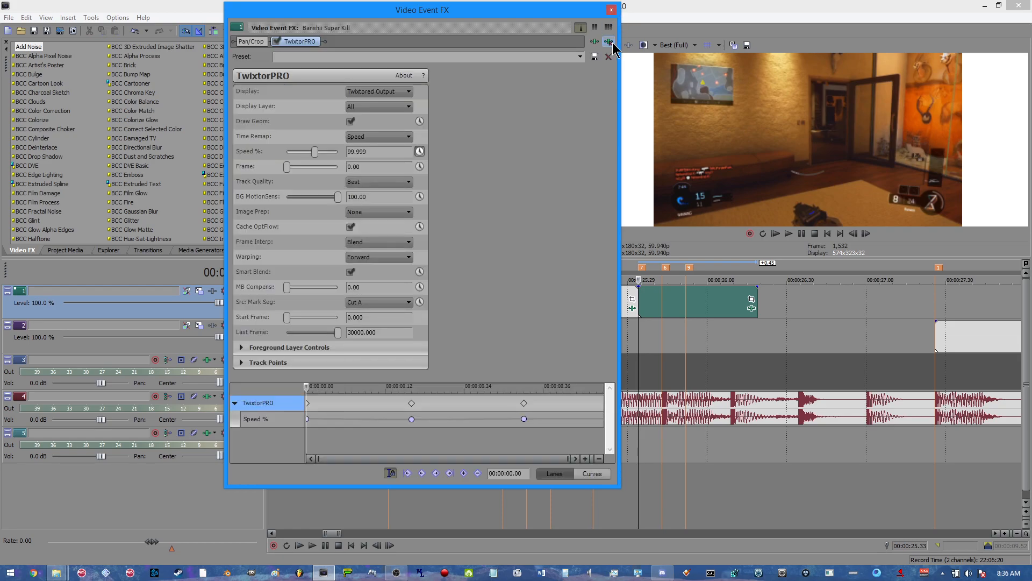
left_click(612, 10)
Insert a velocity envelope on the clip that starts at marker 7
scroll(688, 315, "up", 1)
right_click(687, 307)
mouse_move(740, 224)
left_click(842, 221)
right_click(673, 308)
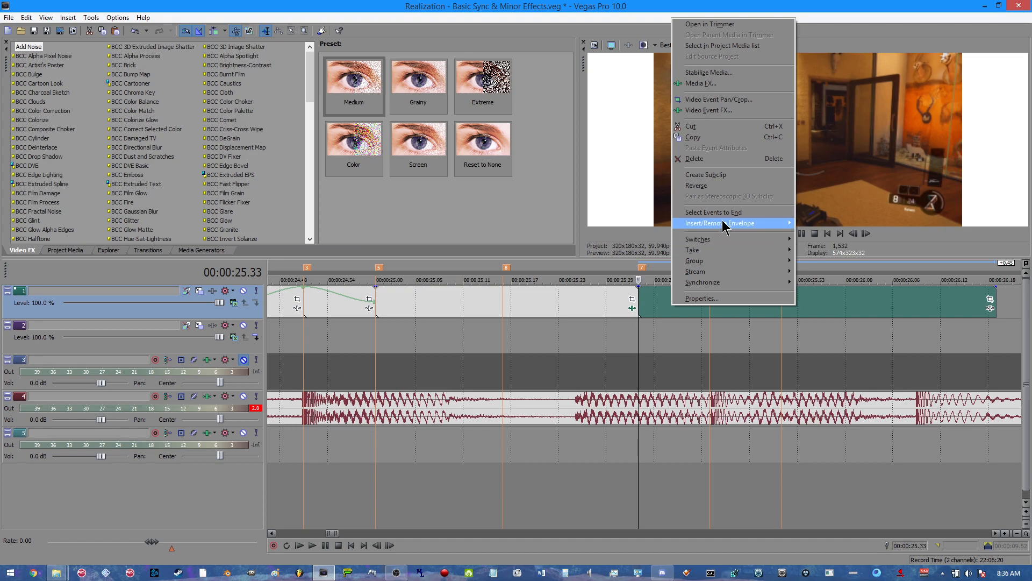
left_click(847, 225)
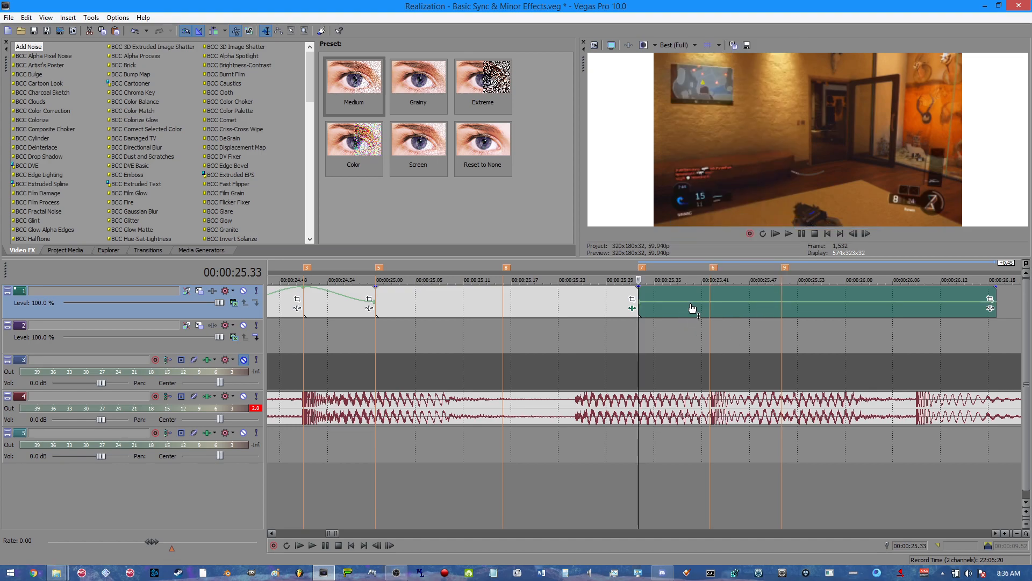
Add a velocity point at marker 6 and raise it to the maximum speed
right_click(692, 307)
left_click(726, 309)
left_click_drag(692, 307, 714, 275)
left_click(709, 299)
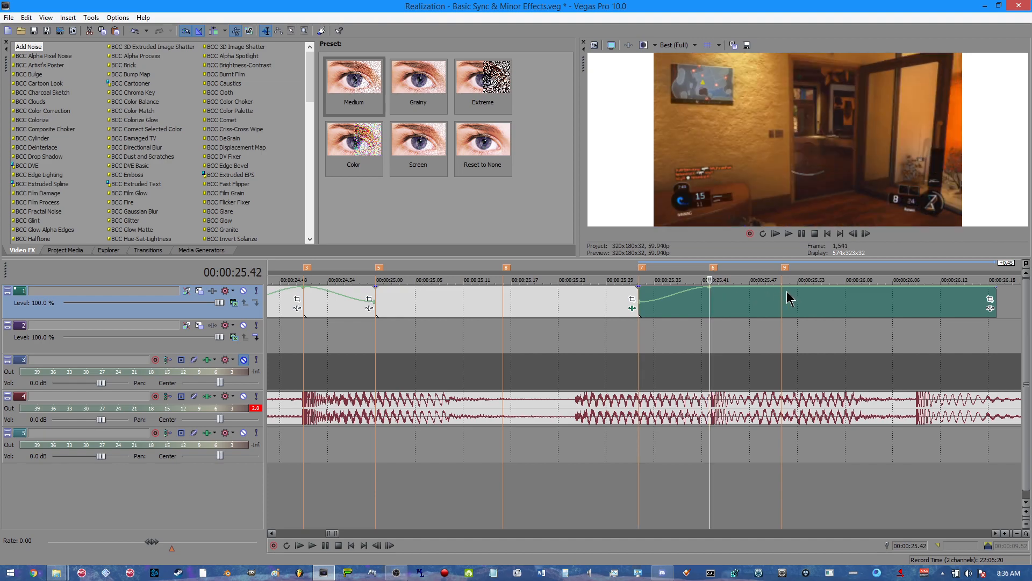
Add a velocity point at marker 9 and set it to normal velocity
right_click(781, 292)
left_click(783, 296)
left_click_drag(782, 295, 782, 304)
right_click(781, 306)
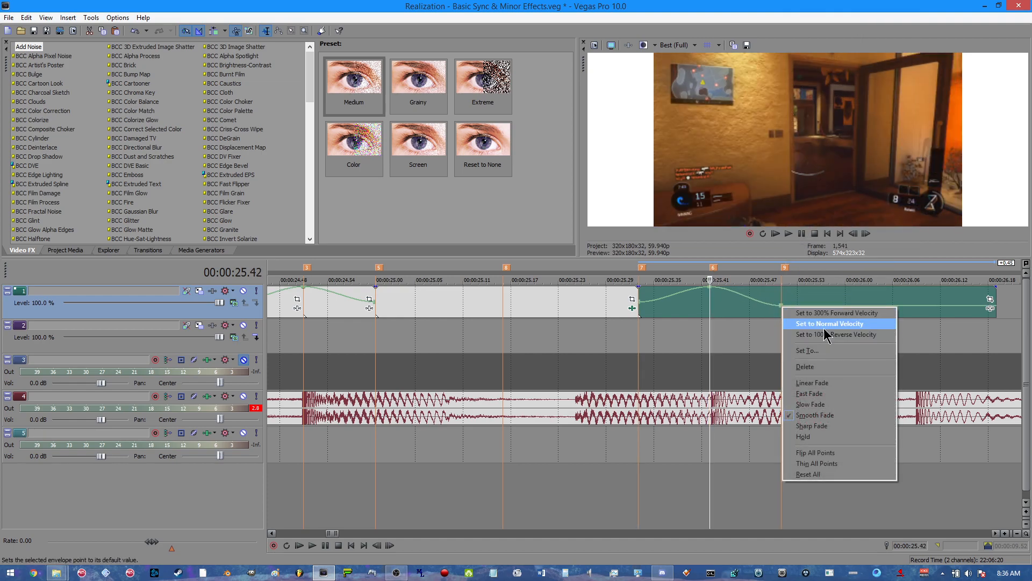
left_click(790, 323)
Split the clip at marker 9 and remove the velocity envelope from the part after it
left_click(782, 316)
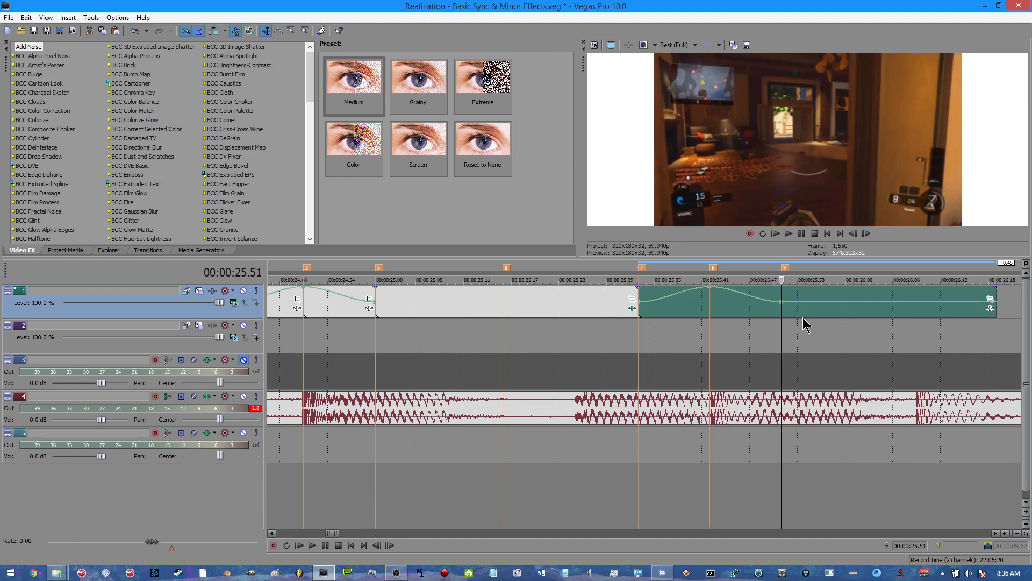
scroll(651, 298, "down", 3)
right_click(685, 319)
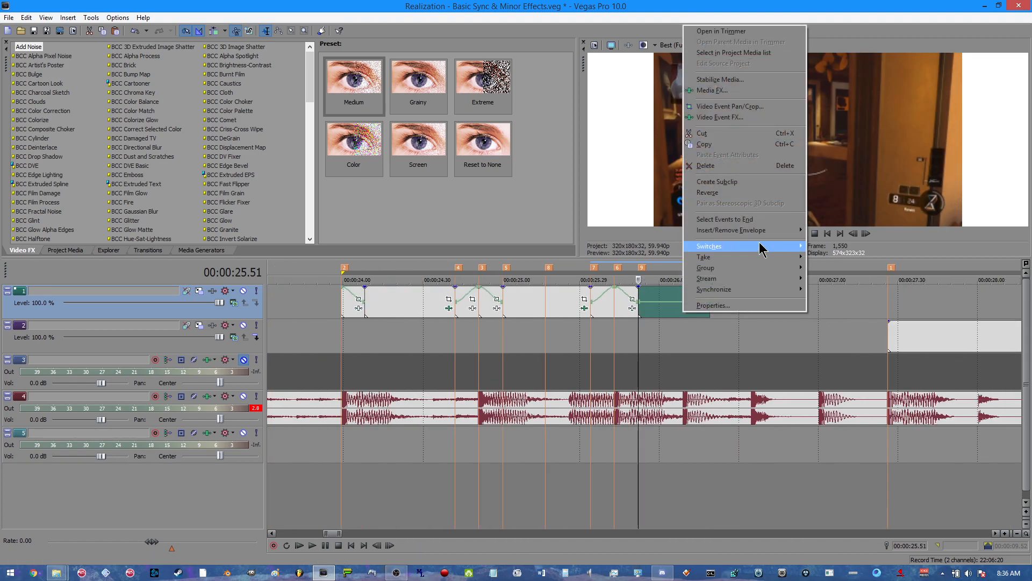
mouse_move(790, 231)
left_click(825, 230)
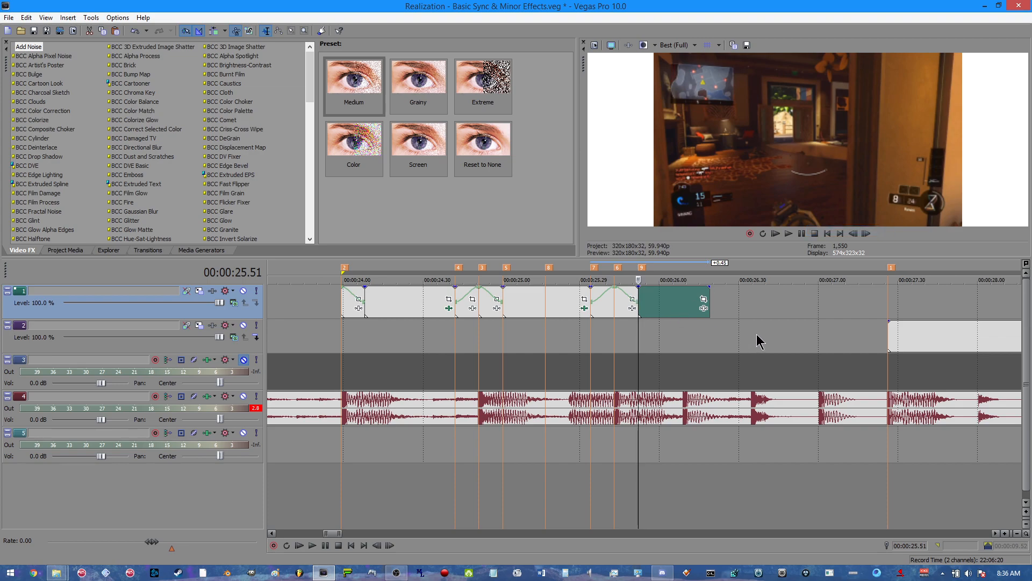
Play the music after marker 9 and examine the waveform to locate the next beat
scroll(780, 338, "up", 4)
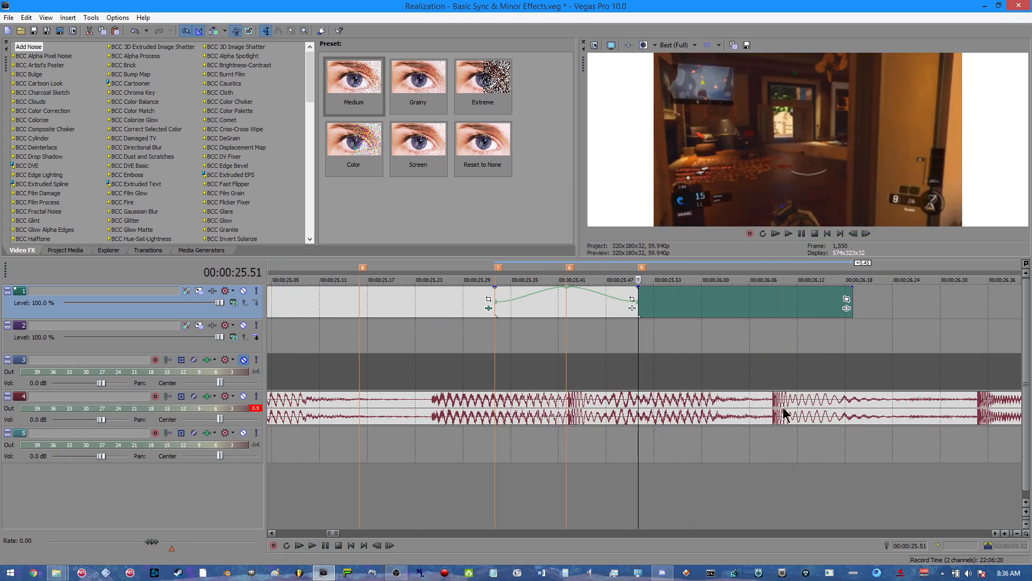
scroll(764, 414, "down", 6)
scroll(681, 416, "up", 3)
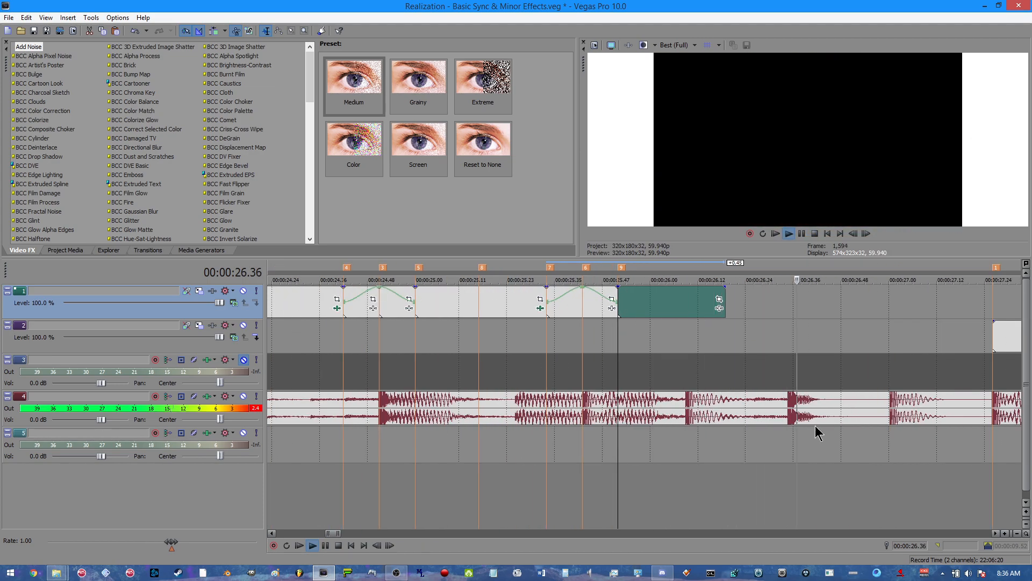
left_click(687, 411)
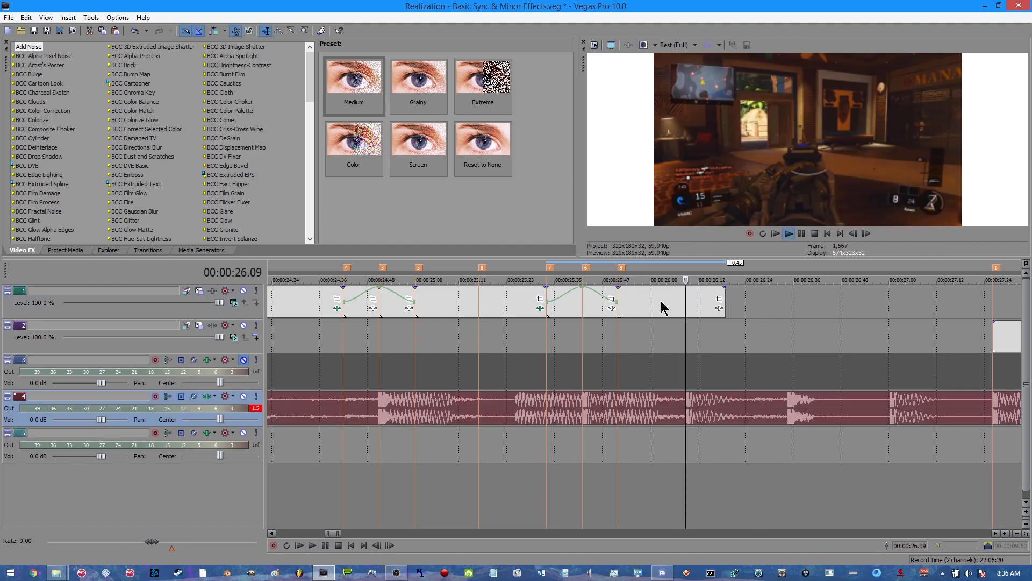
left_click(621, 302)
scroll(742, 337, "up", 1)
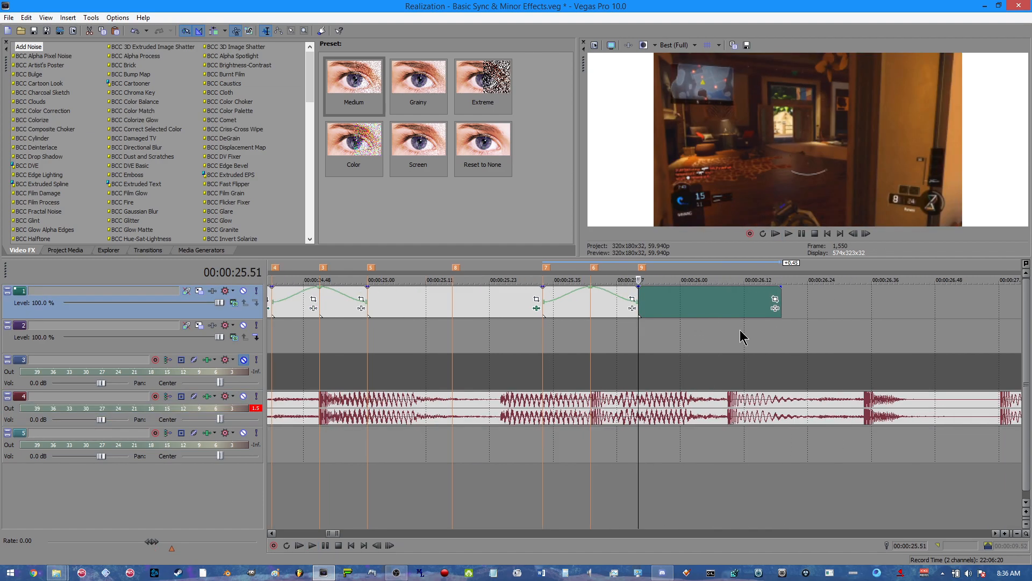
scroll(743, 338, "up", 1)
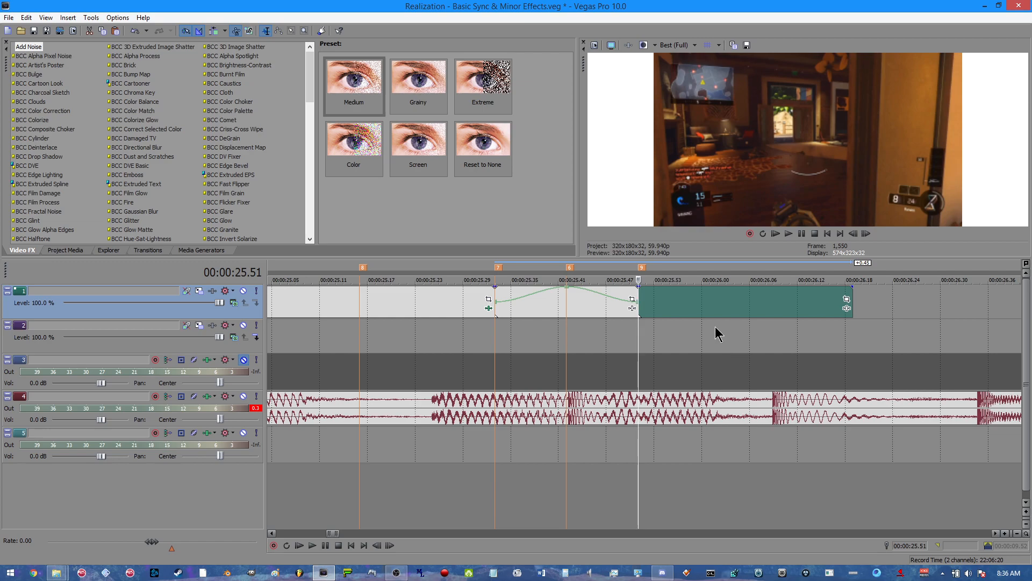
key("space")
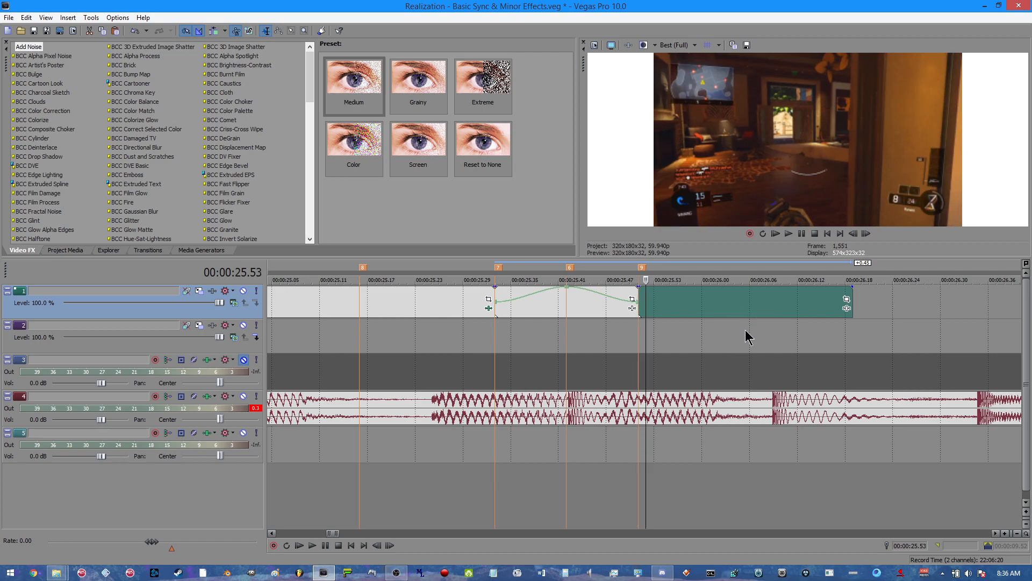
Insert a marker and split the clip at 00:00:26.00, nine frames before the beat at 00:00:26.09
left_click(774, 313)
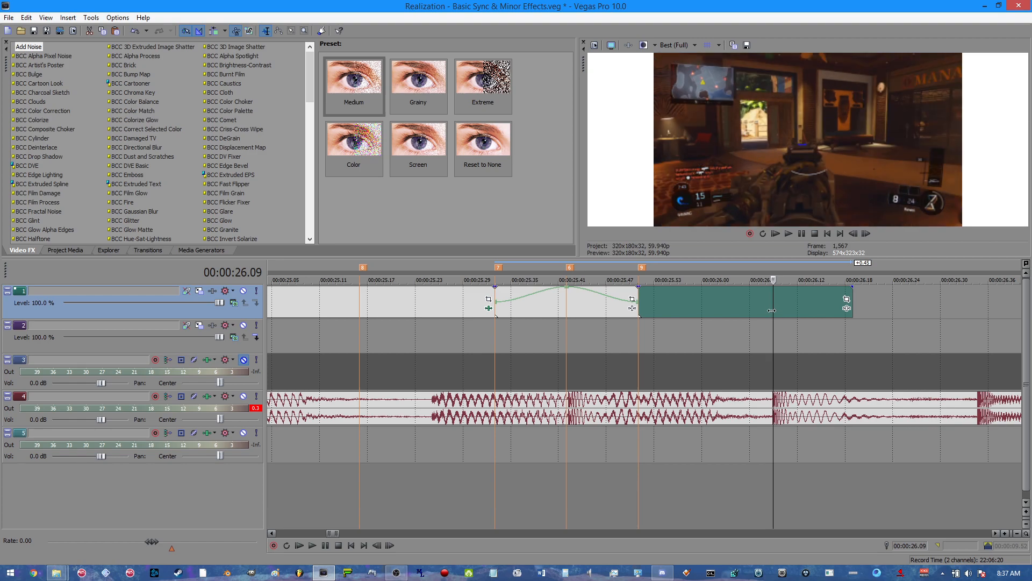
key("Left")
key("Left")
key("Left")
key("Left")
key("Left")
key("Left")
key("Left")
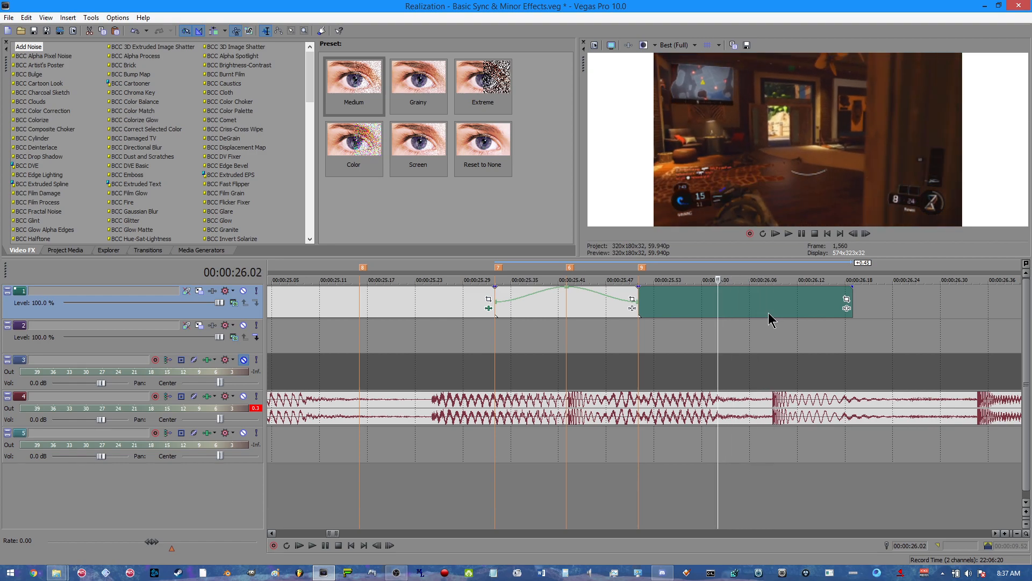
key("Left")
key("Left")
key("m")
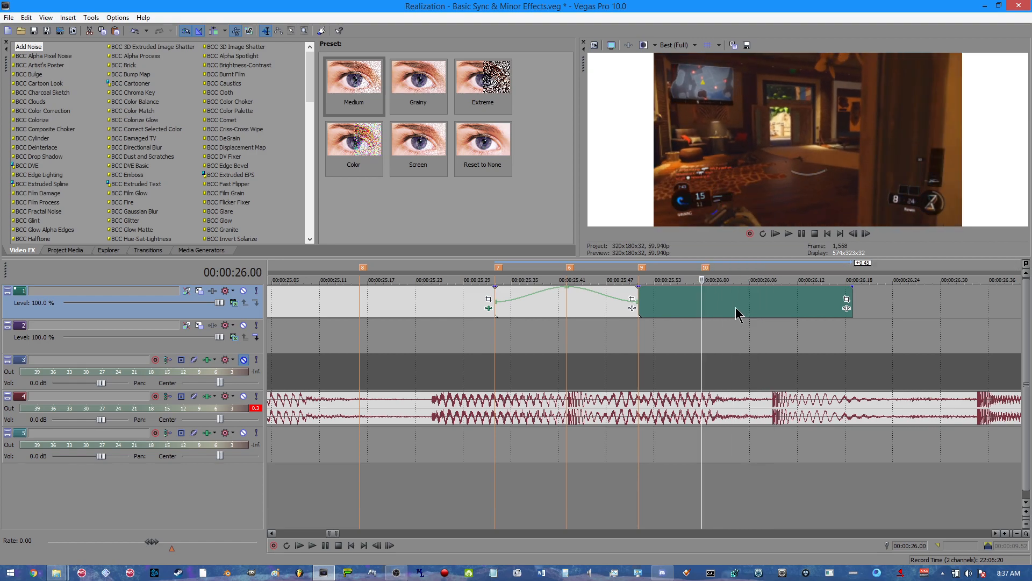
key("s")
Insert a velocity envelope on the clip after marker 10 and raise a new point at 00:00:26.09 to 300%
right_click(724, 306)
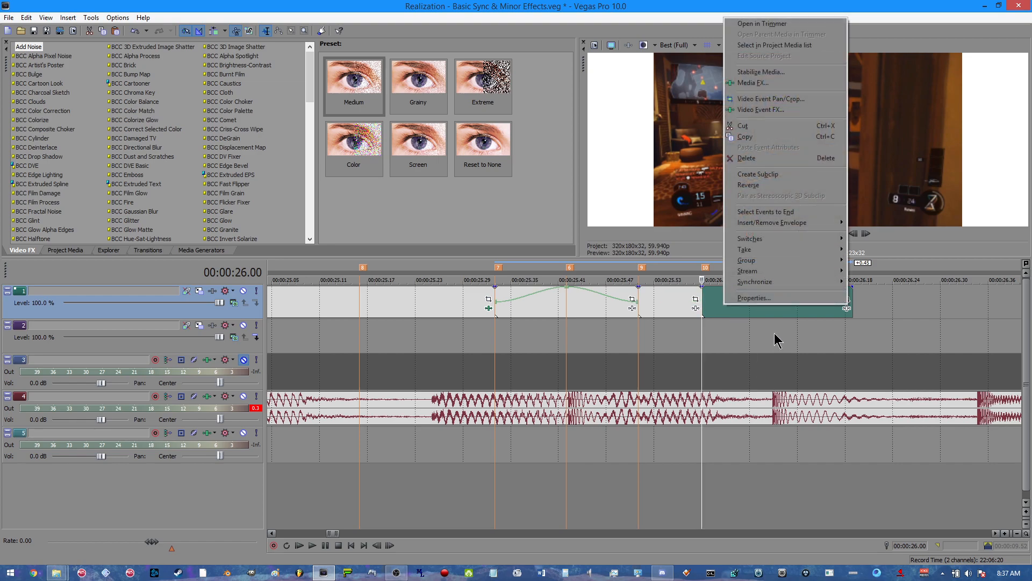
left_click(771, 315)
left_click(773, 316)
right_click(769, 293)
mouse_move(829, 218)
left_click(925, 211)
right_click(775, 302)
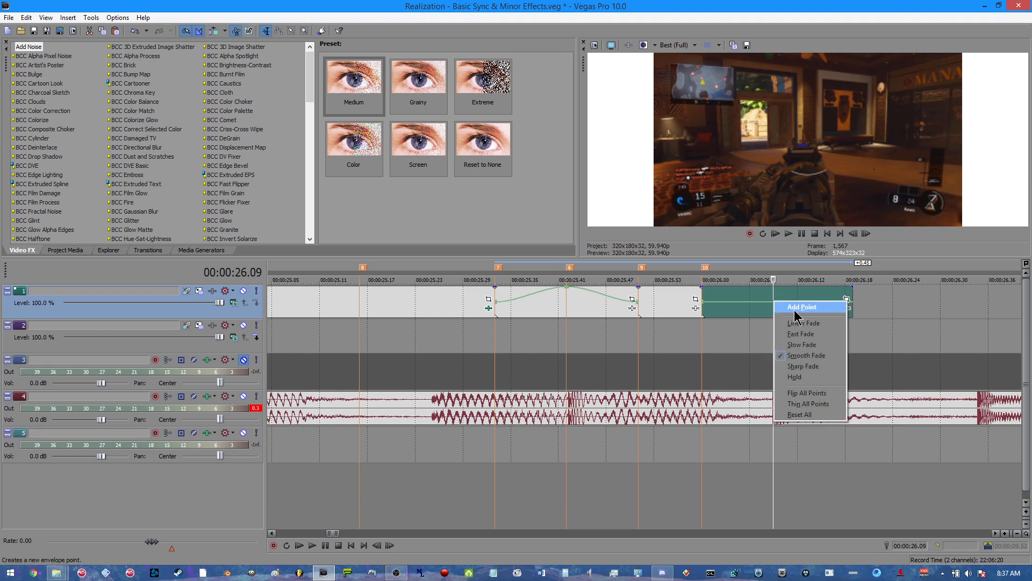
left_click(799, 306)
left_click_drag(774, 302, 775, 285)
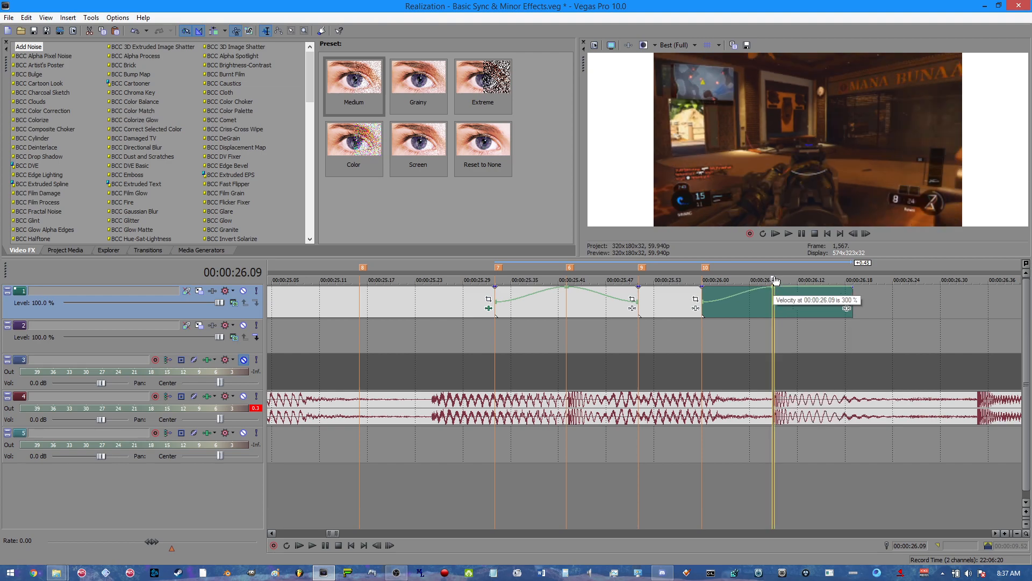
Extend the end of the clip after marker 10 to just past marker 1 and play it from 00:00:26.09
scroll(862, 315, "down", 3)
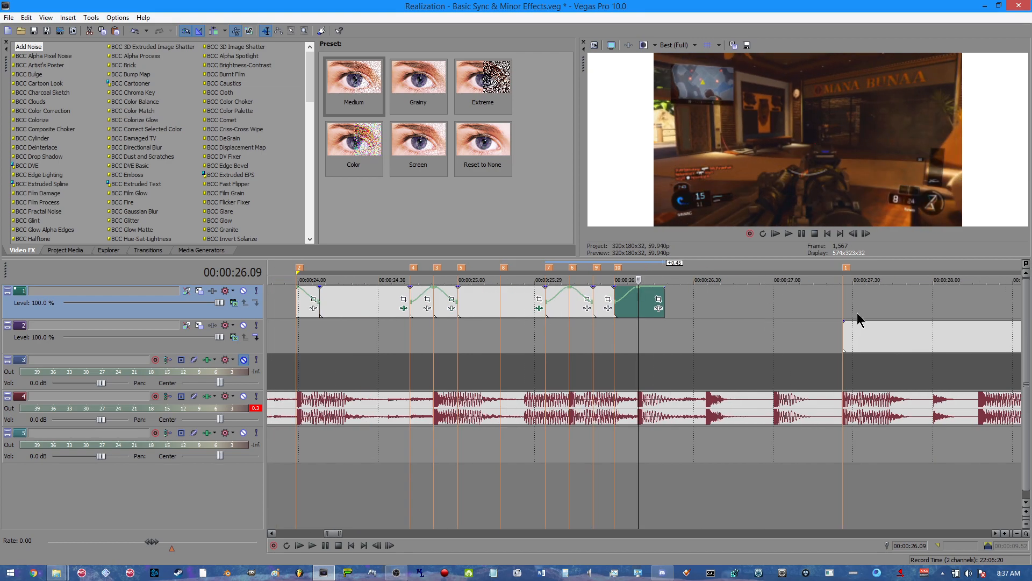
left_click_drag(667, 297, 871, 299)
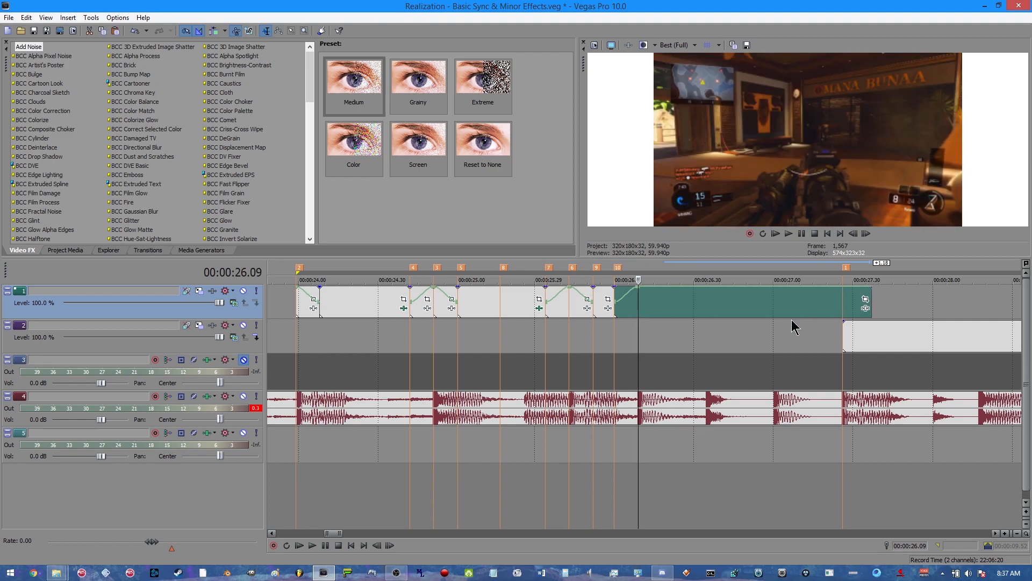
scroll(792, 320, "up", 2)
key("space")
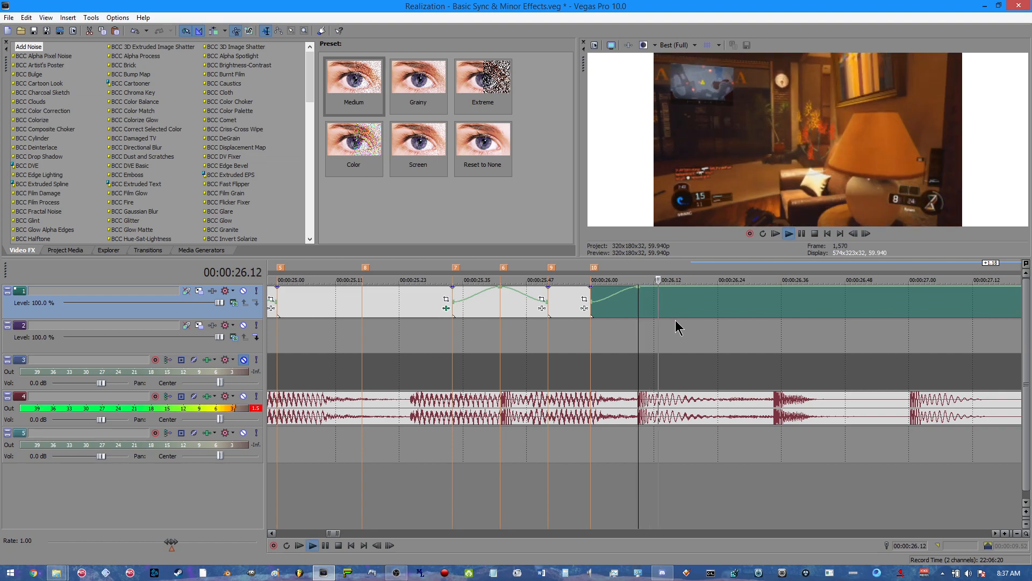
key("space")
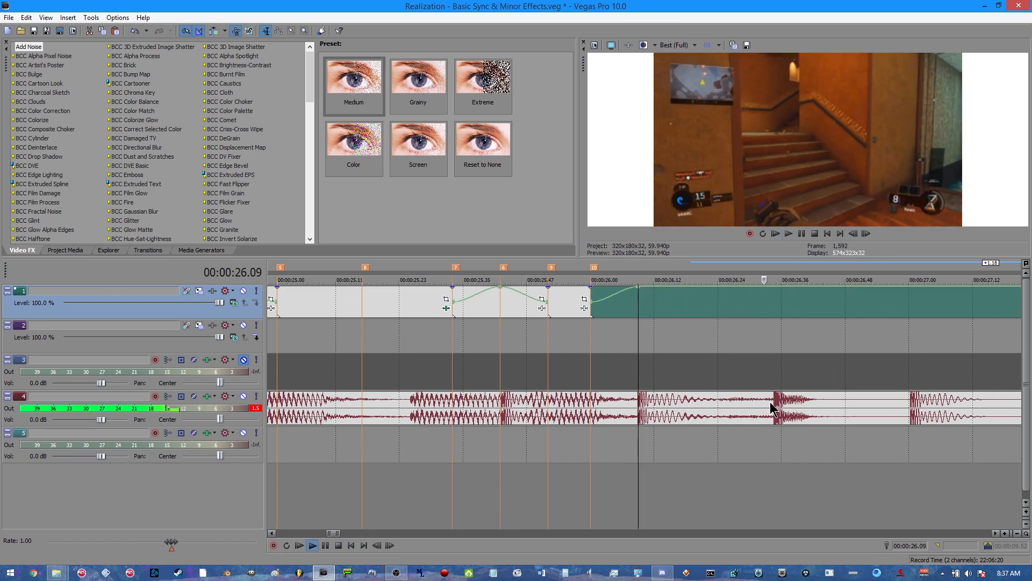
Move the peak velocity point of the clip after marker 10 to the beat at 00:00:26.35
left_click(771, 408)
key("Right")
key("Left")
key("Right")
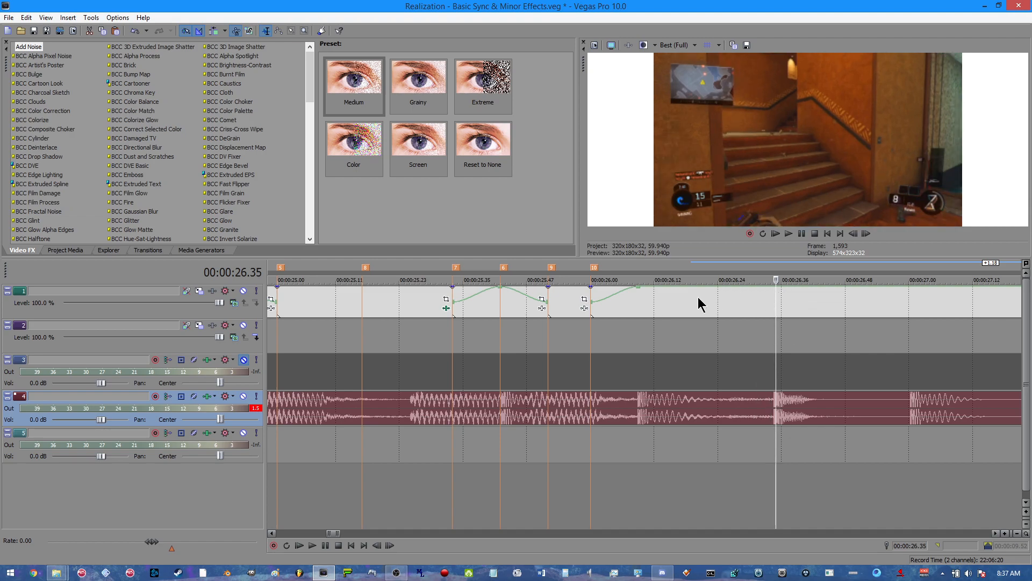
left_click_drag(639, 290, 774, 250)
Add a second velocity point at 00:00:26.35 and set it to normal velocity
right_click(785, 293)
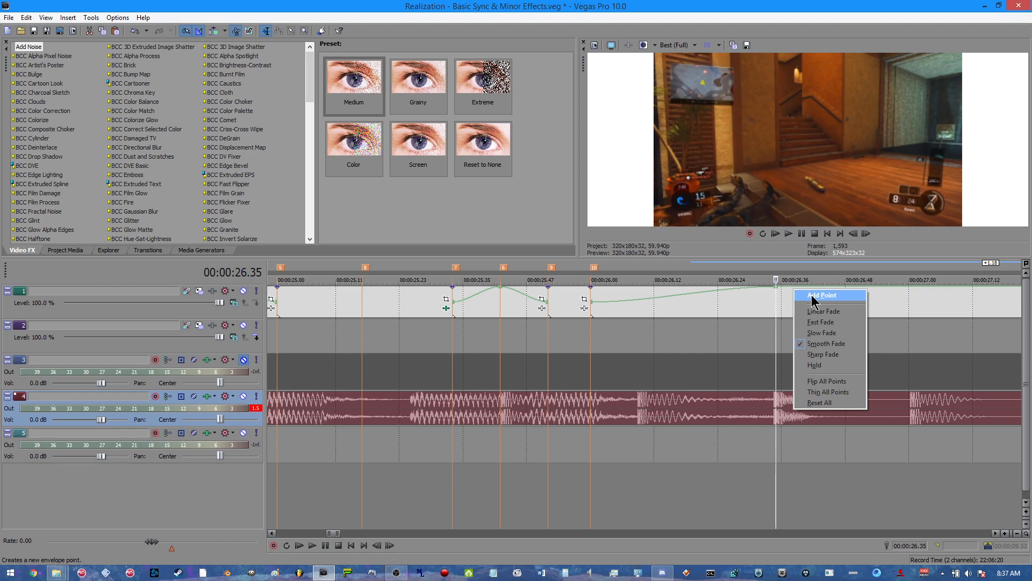
left_click(799, 296)
right_click(776, 298)
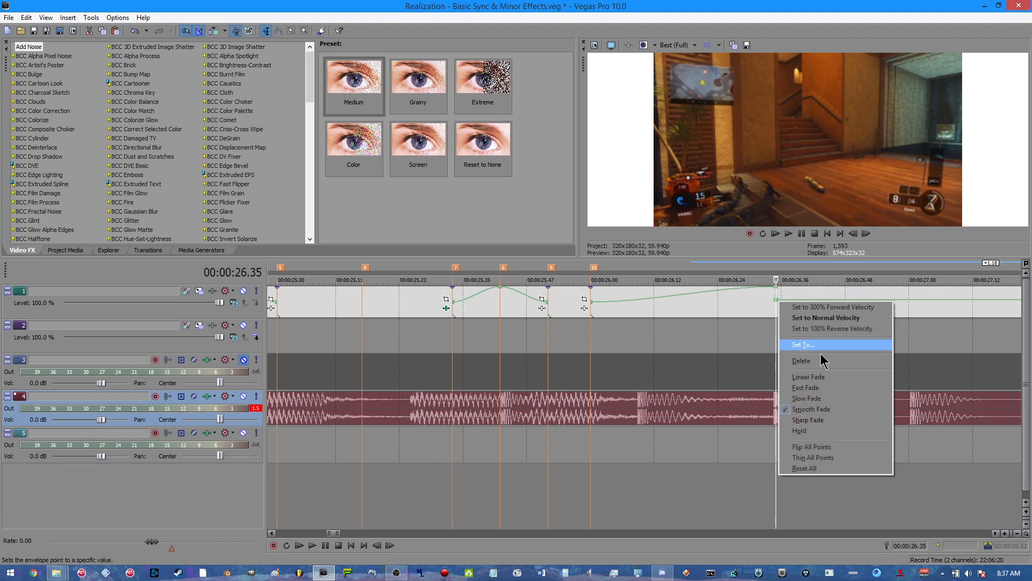
left_click(823, 318)
Play the clip repeatedly from 00:00:26.35 to check the speed change against the beat
scroll(828, 336, "down", 1)
key("space")
key("space")
key("space")
key("space")
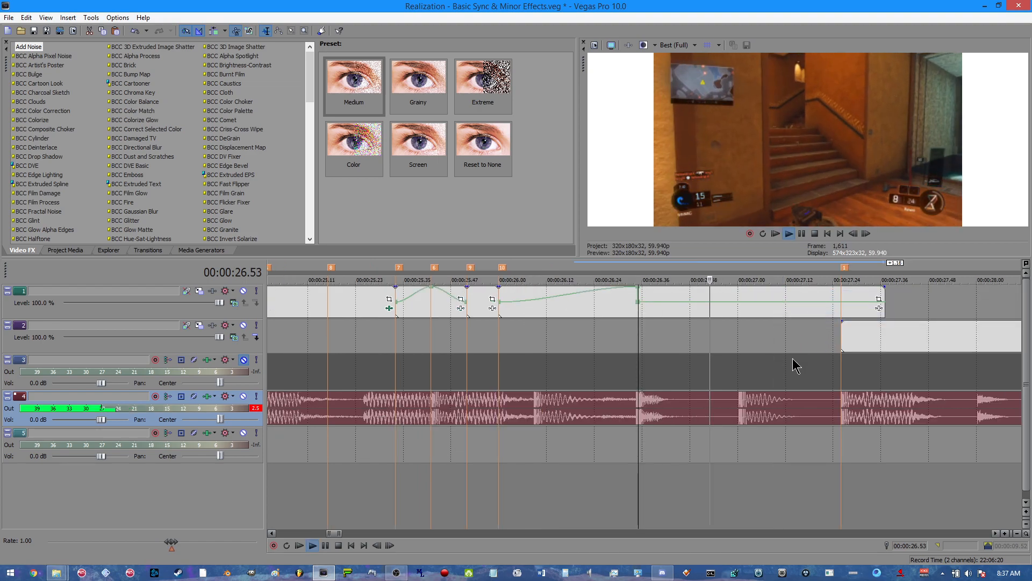
Add a velocity point to the clip at the 00:00:27.00 beat, raise it to the maximum and play from there
right_click(742, 307)
left_click(727, 313)
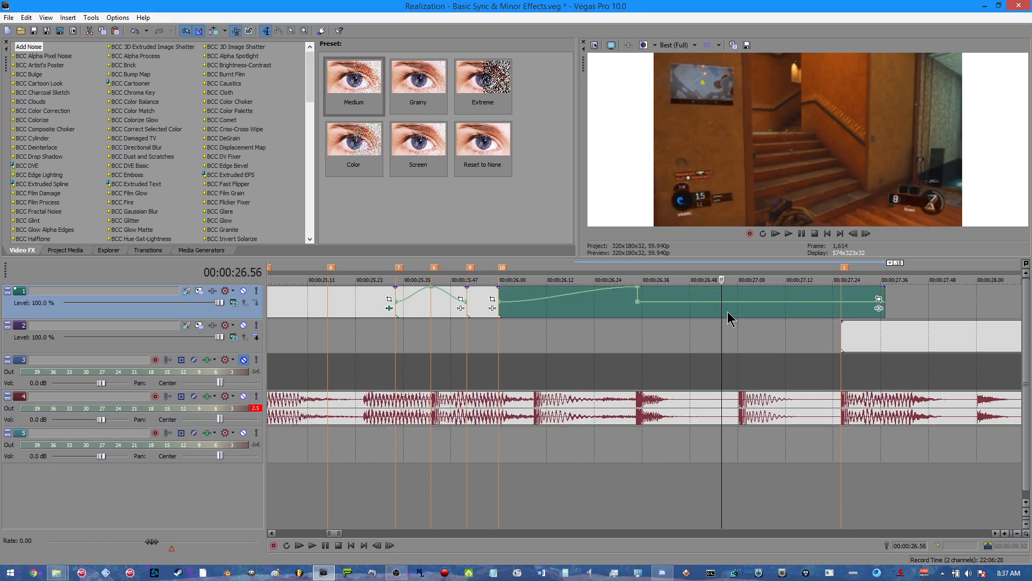
left_click(741, 320)
scroll(741, 320, "up", 2)
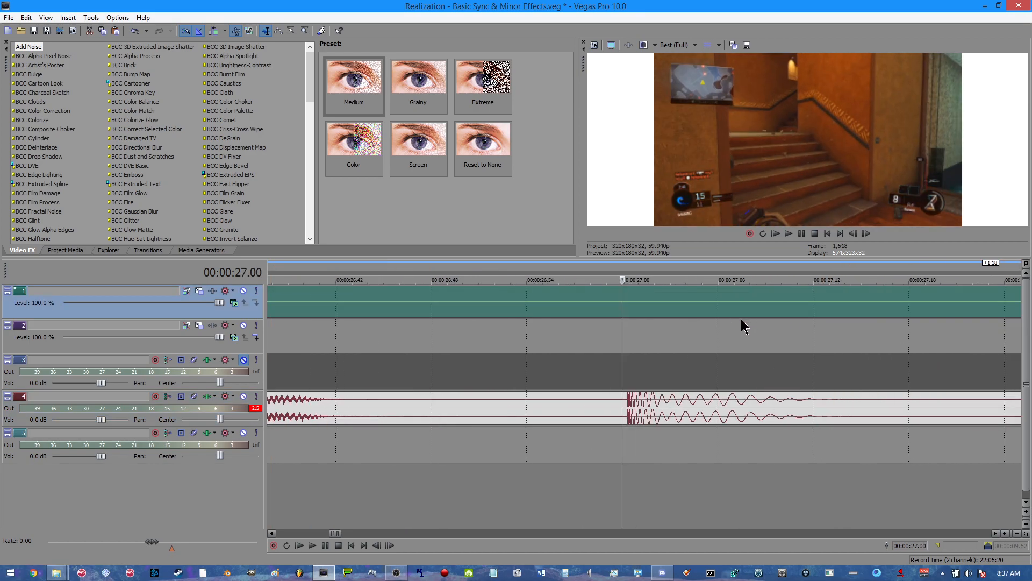
right_click(644, 303)
left_click(658, 308)
left_click_drag(644, 302, 622, 284)
scroll(635, 304, "down", 2)
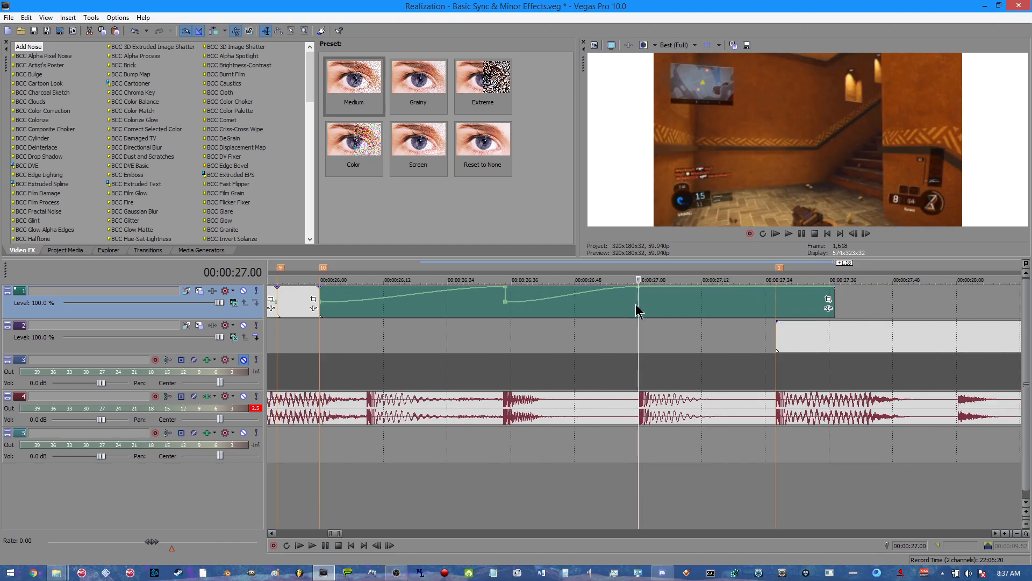
key("space")
key("space")
Add a velocity point at marker 1, set it to normal velocity and trim the clip's end to that marker
right_click(775, 288)
left_click(793, 296)
left_click_drag(775, 292, 779, 302)
right_click(776, 302)
left_click(786, 317)
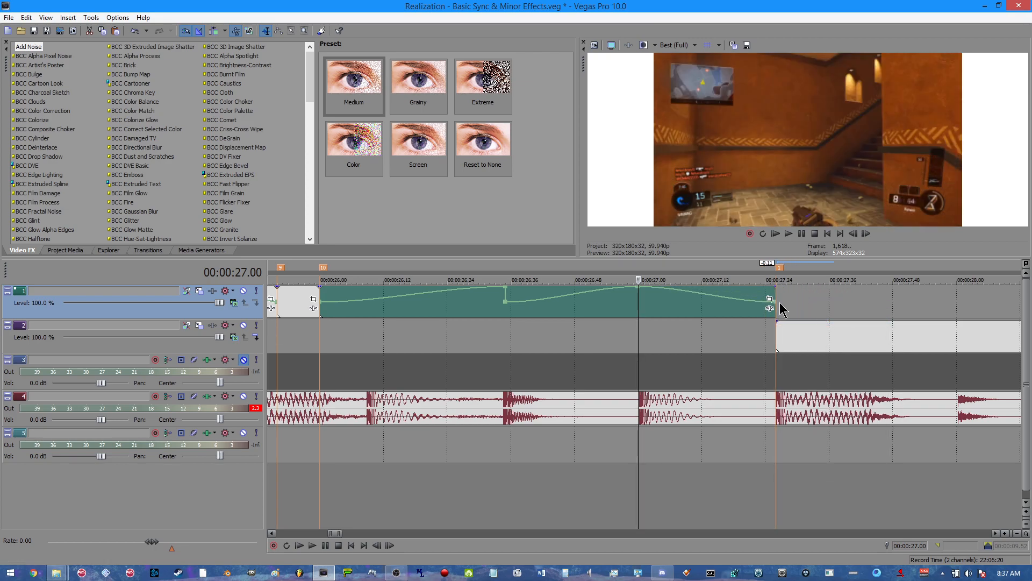
left_click(781, 300)
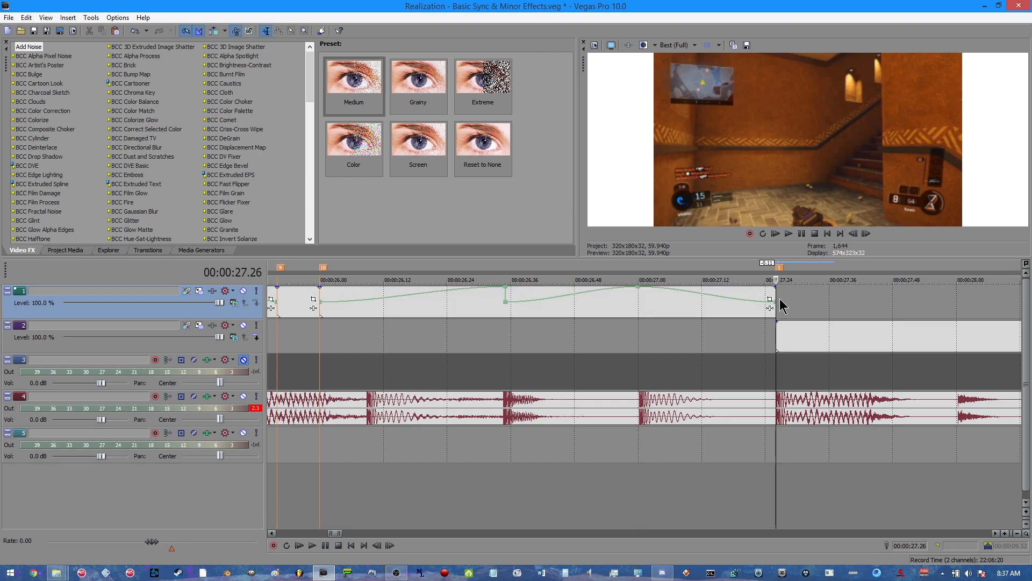
Split the track 1 clip at the velocity peak at 00:00:27.00
left_click(639, 293)
left_click(637, 303)
key("s")
Time-stretch the piece after 00:00:27.00 to end at marker 1 and set its end velocity point to normal velocity
mouse_move(773, 294)
left_mouse_down()
mouse_move(985, 307)
mouse_move(776, 299)
left_mouse_up()
left_click_drag(692, 306, 778, 304)
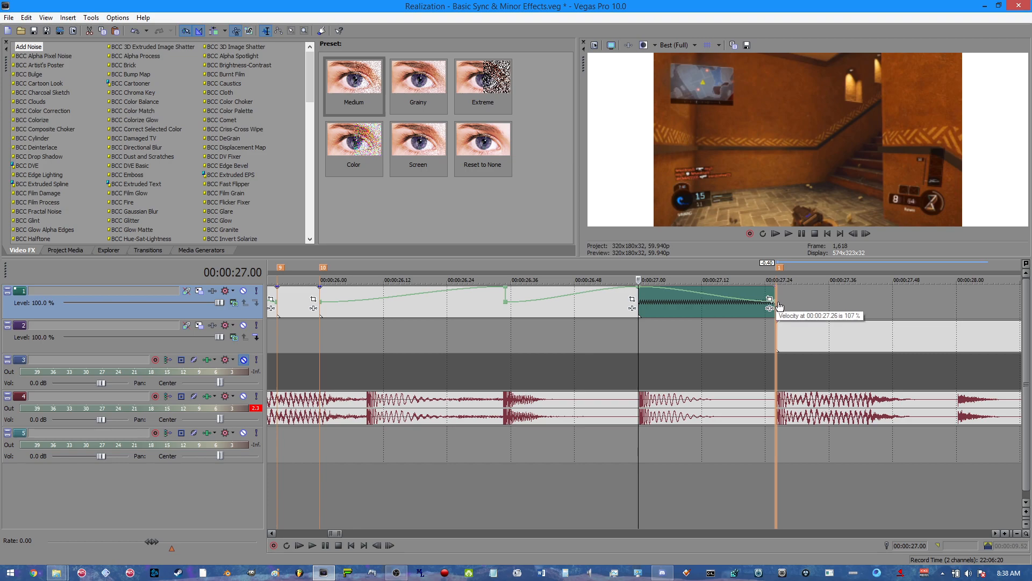
right_click(775, 302)
left_click(795, 321)
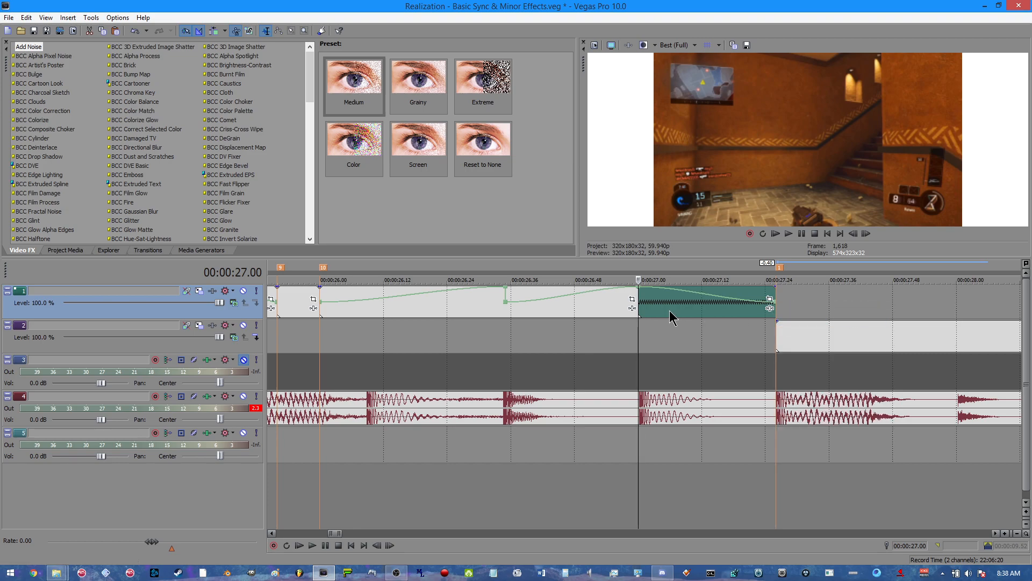
key("space")
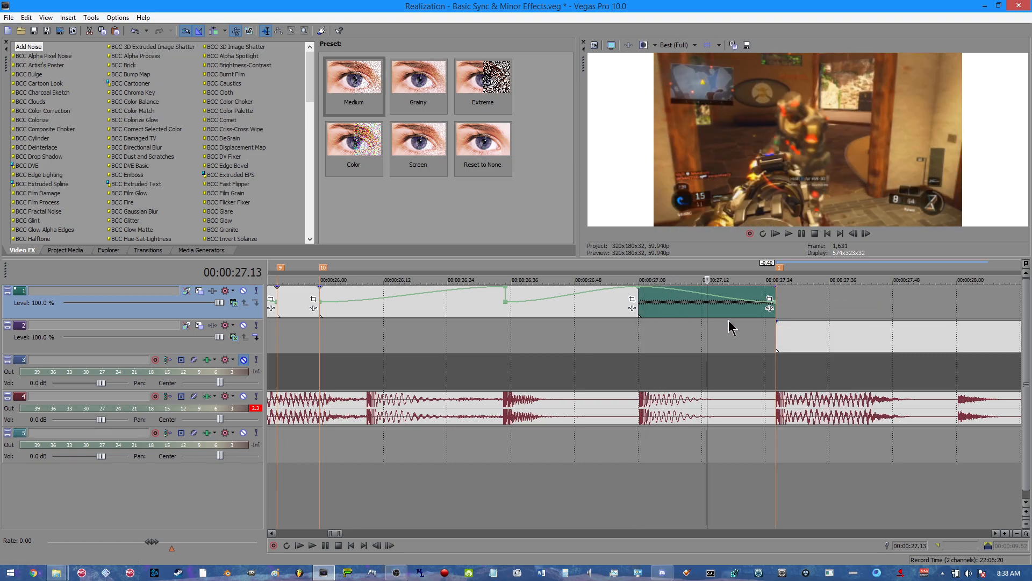
Set the velocity point at the end of the stretched clip to 50%
right_click(777, 307)
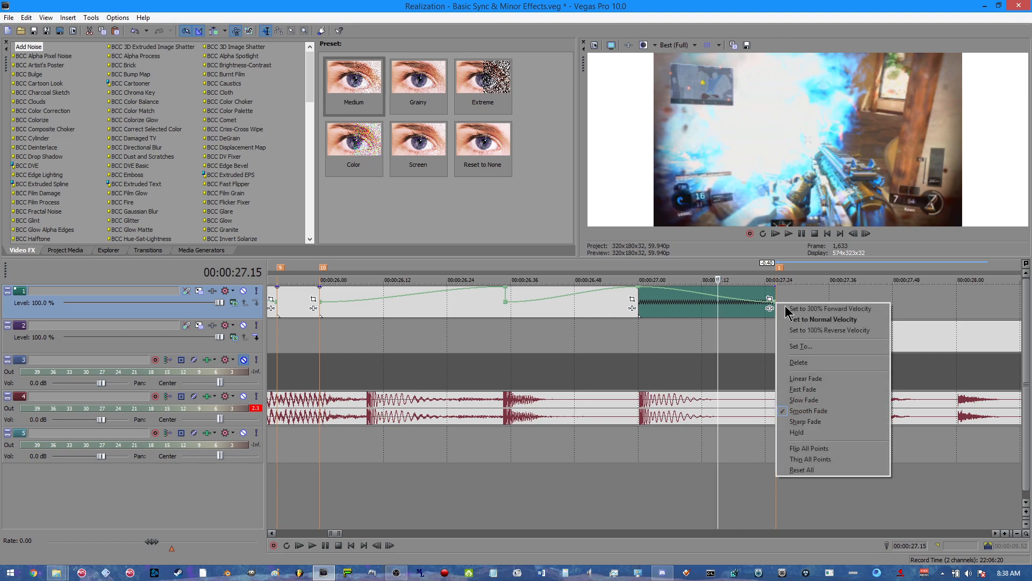
left_click(805, 346)
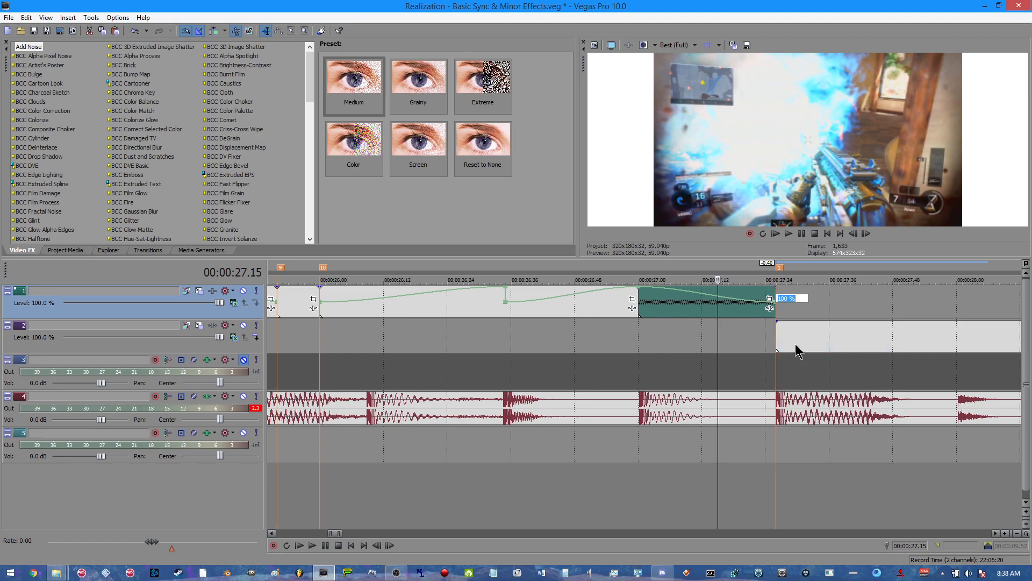
type("50")
key("Return")
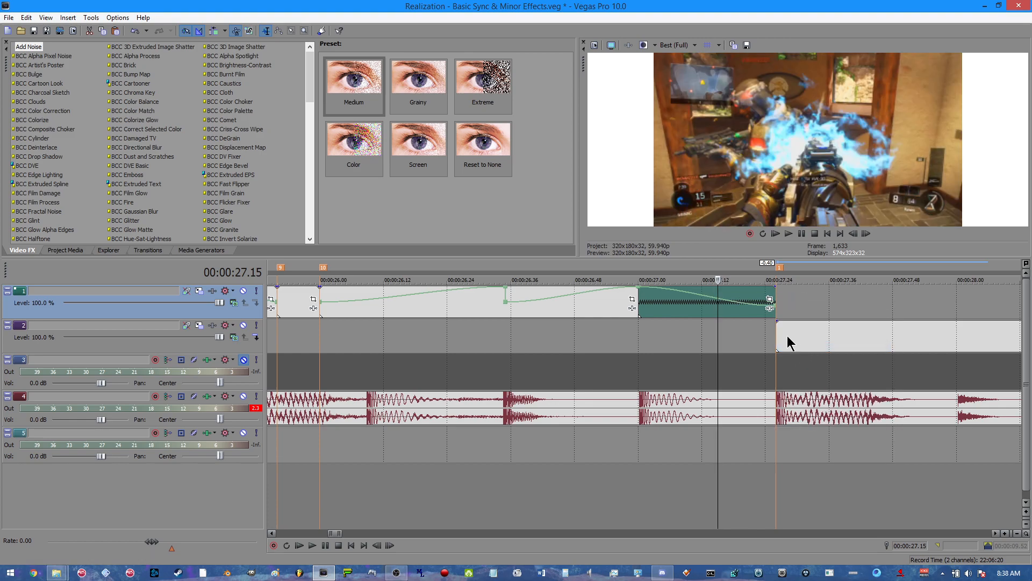
Set the stretched clip's end velocity point to 25% and step through its frames up to marker 1
right_click(778, 310)
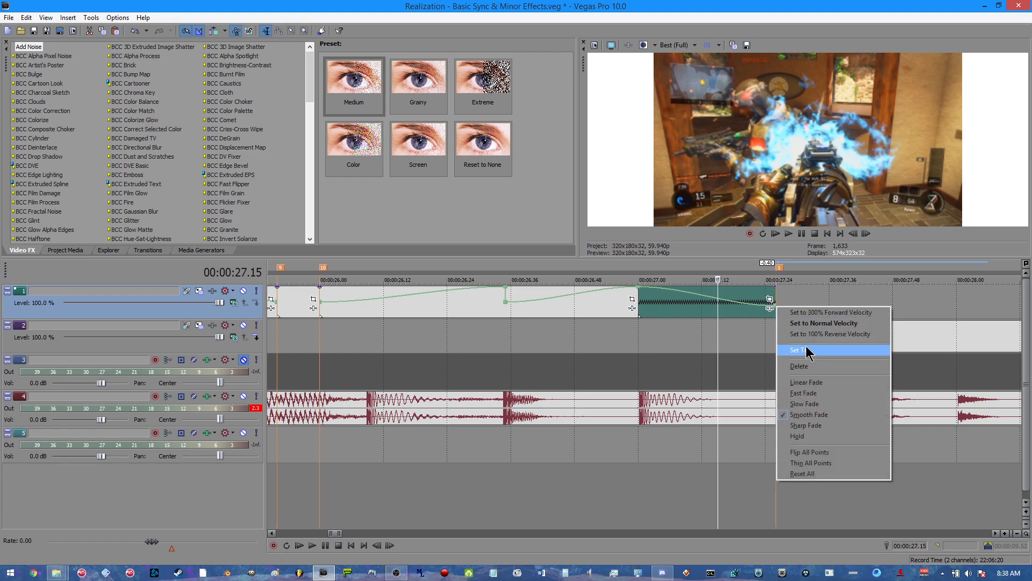
left_click(780, 356)
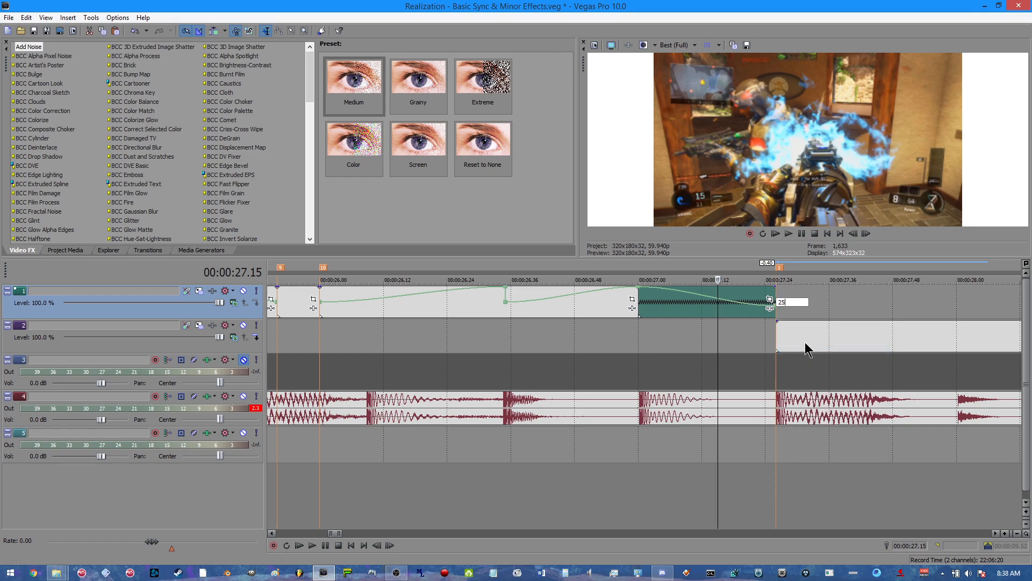
key("Return")
scroll(811, 344, "up", 1)
key("Right")
key("Right")
key("Right")
key("Right")
key("Right")
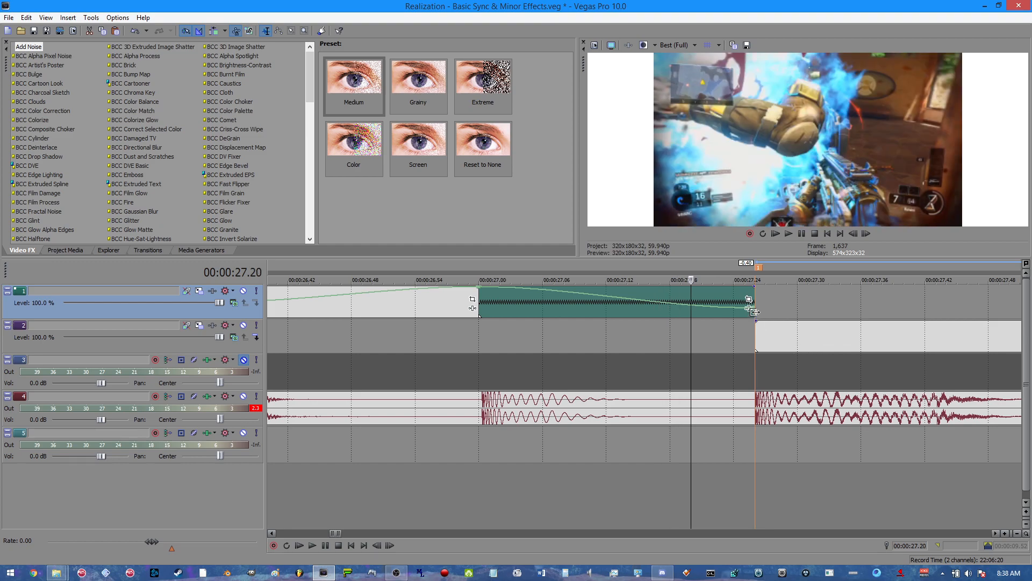
left_click(758, 309)
key("Left")
key("Right")
key("Left")
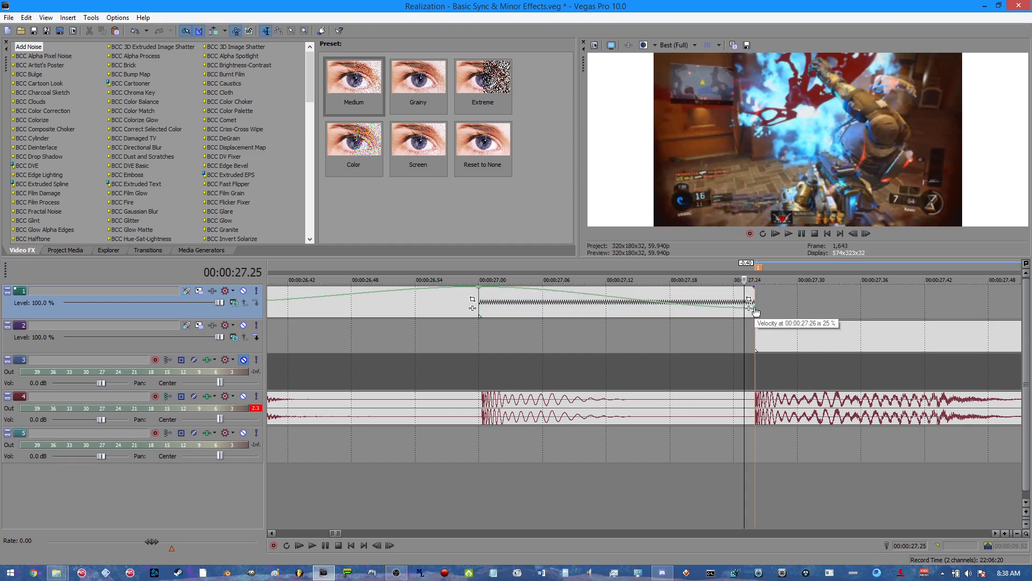
Try other velocity values for the stretched clip's end point and inspect the frames at marker 1
right_click(756, 312)
left_click(783, 356)
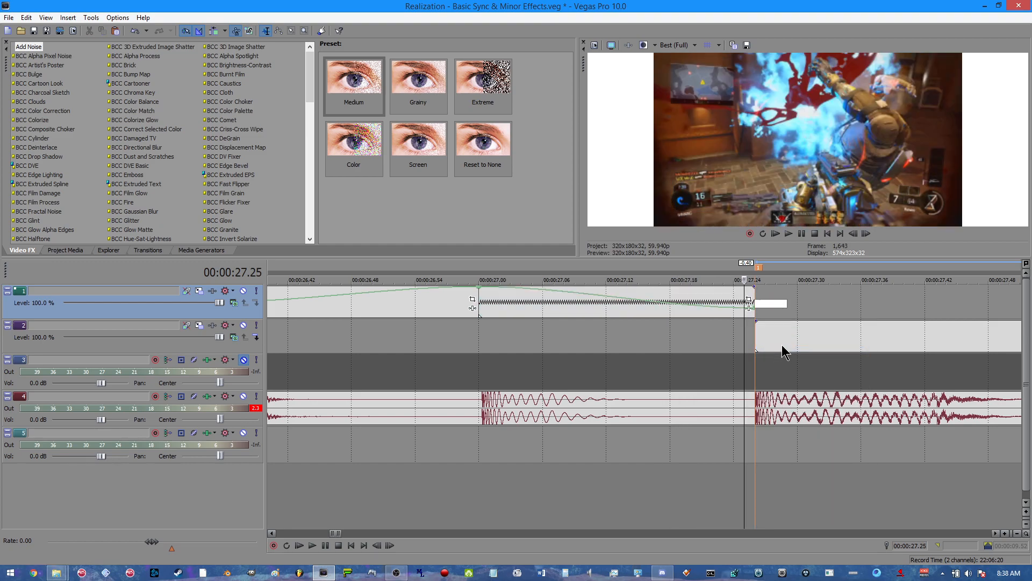
type("1")
key("Return")
right_click(755, 309)
left_click(789, 353)
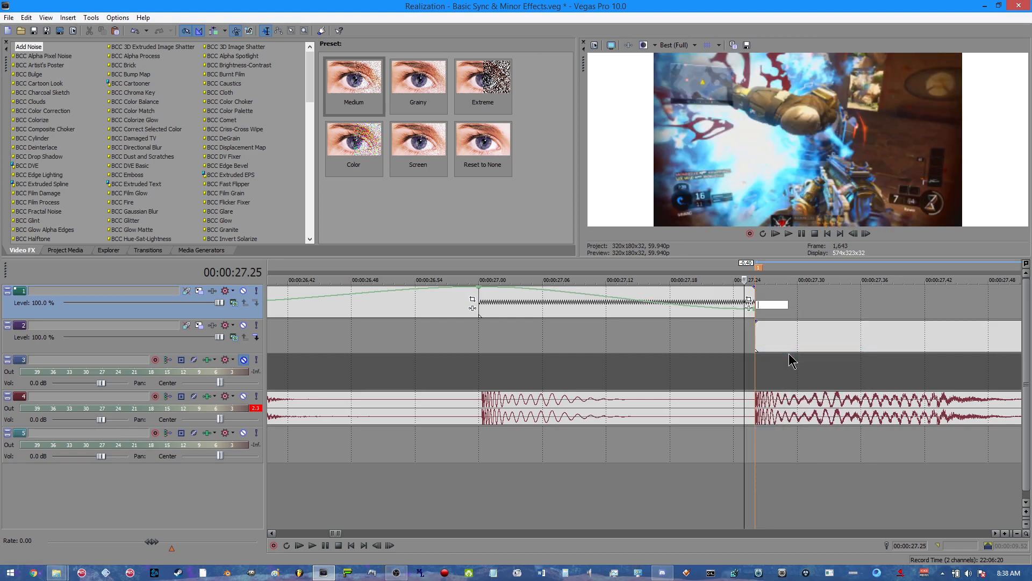
key("Return")
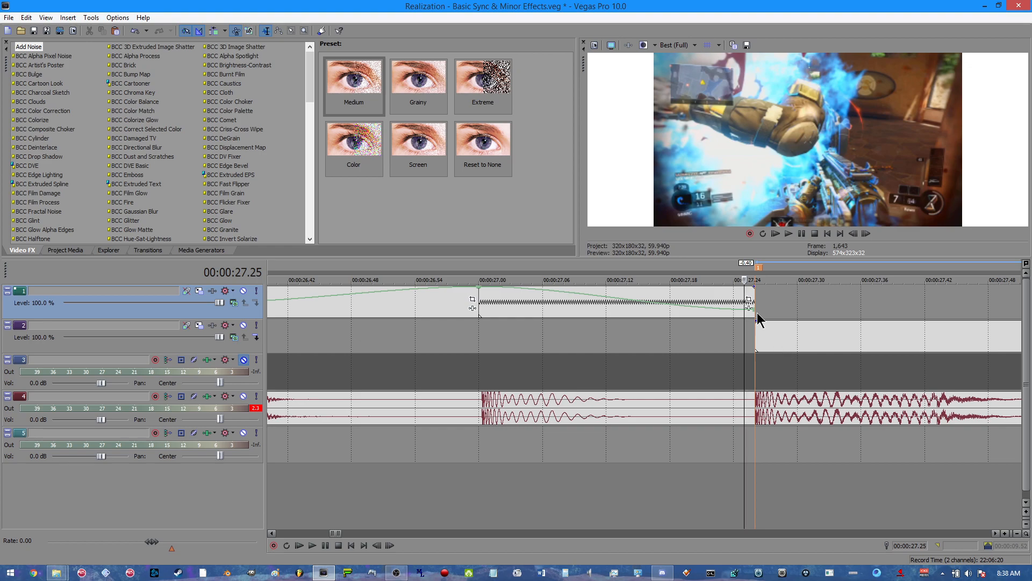
scroll(756, 313, "up", 1)
scroll(756, 312, "down", 1)
scroll(757, 326, "up", 1)
scroll(759, 332, "down", 2)
key("Right")
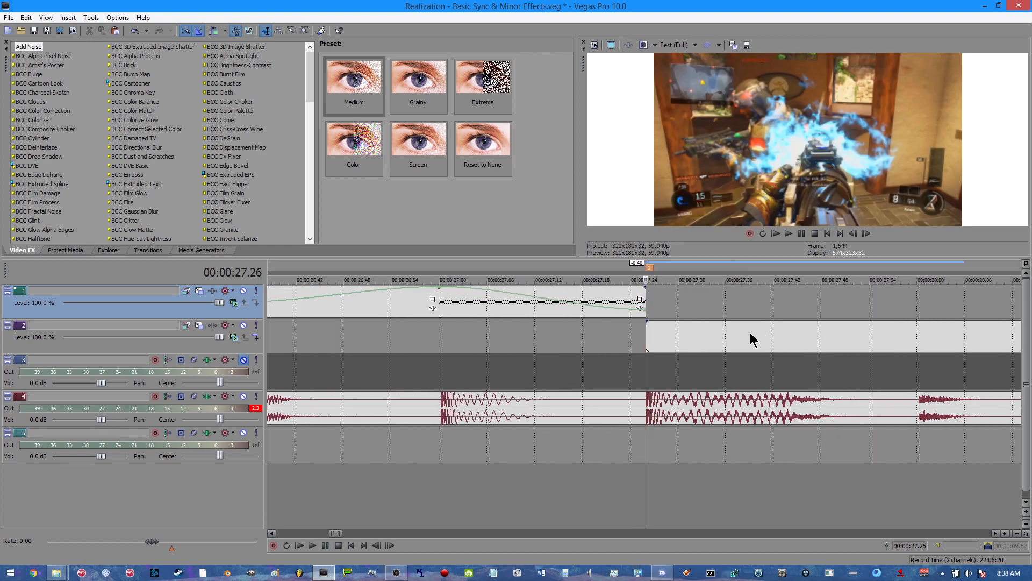
Extend the stretched clip's end past marker 1, split it at 00:00:27.26 and remove the excess
left_click_drag(643, 298, 699, 304)
right_click(645, 308)
left_click(656, 316)
left_click_drag(645, 308, 647, 311)
key("s")
right_click(672, 302)
left_click(693, 156)
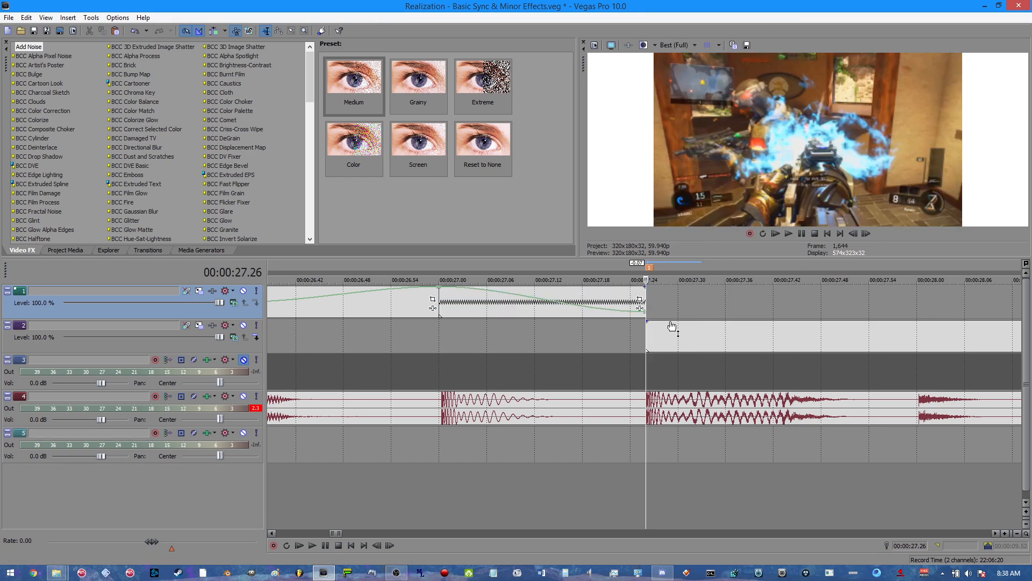
Set the end velocity point at marker 1 to 50% and compare the frames on both sides of the cut
scroll(677, 328, "up", 3)
key("Left")
key("Right")
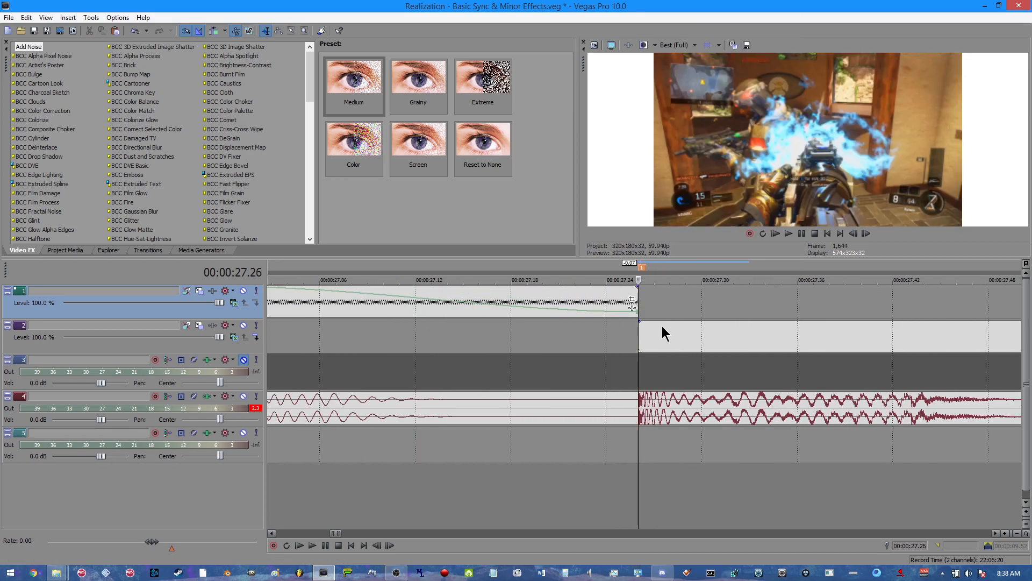
right_click(637, 311)
left_click(676, 357)
key("BackSpace")
type("50")
key("Return")
key("Left")
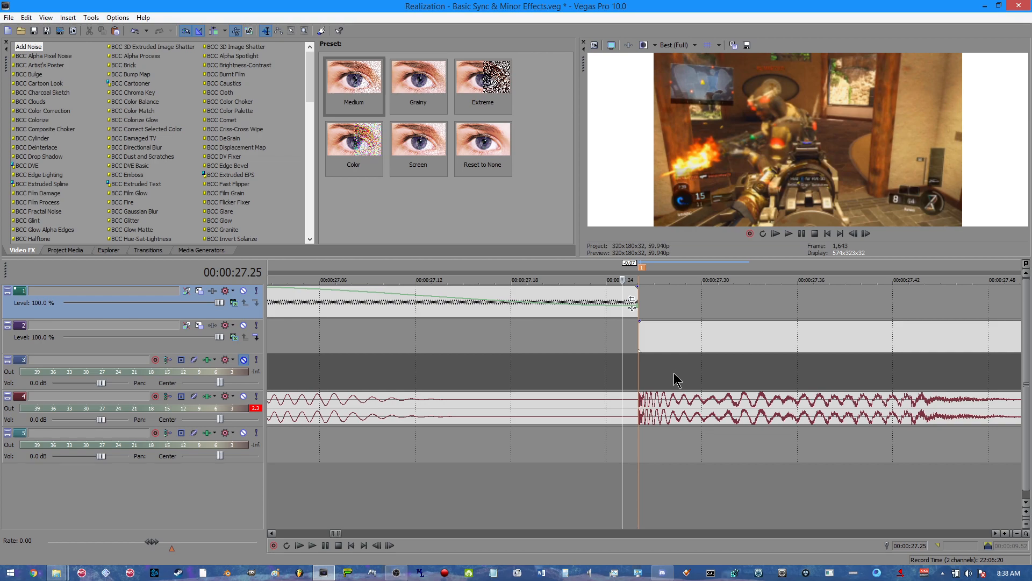
key("Right")
key("Left")
Set the end velocity point at marker 1 to 75%
right_click(635, 309)
left_click(677, 353)
type("75")
key("Return")
Try several further velocities for the end point, comparing the frame at 00:00:27.25 with the start of the track 2 clip
right_click(635, 306)
left_click(676, 350)
type("6")
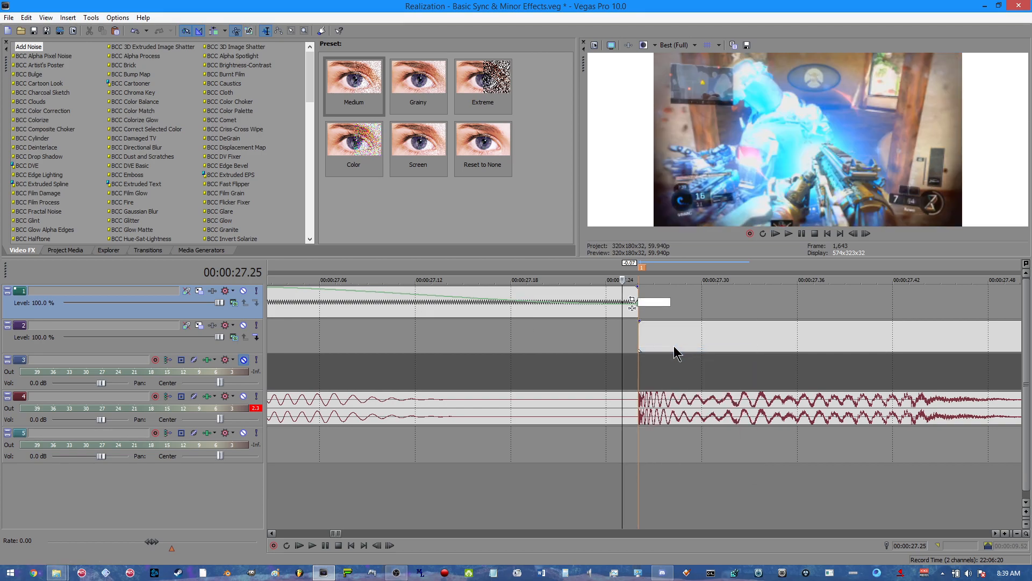
key("Return")
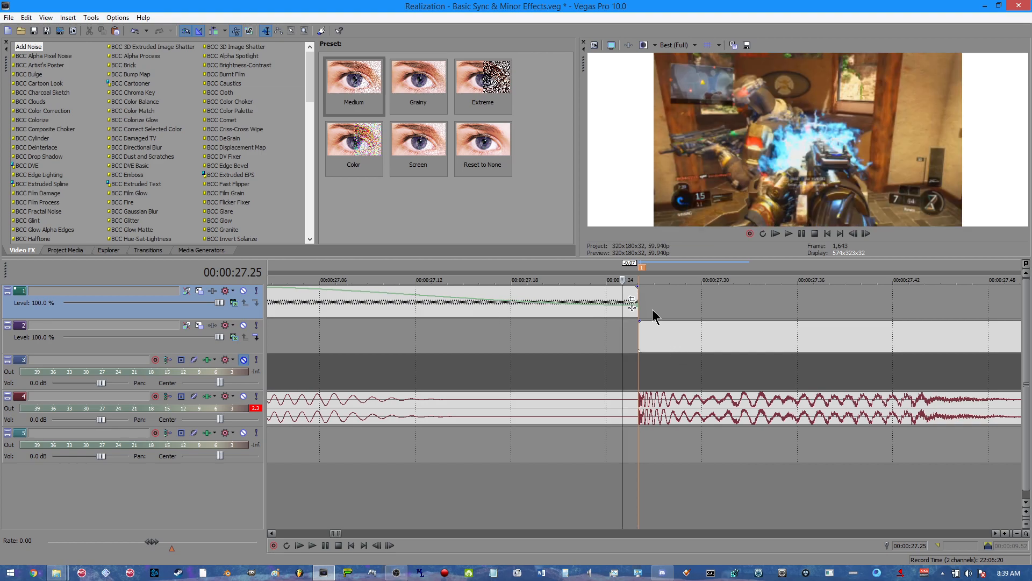
right_click(634, 302)
left_click(661, 347)
type("5")
key("Return")
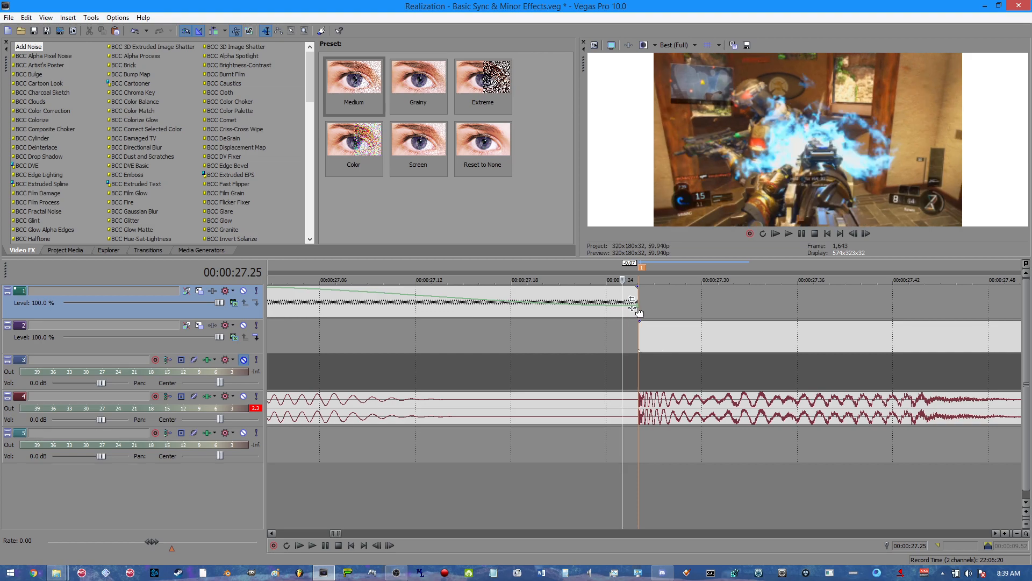
right_click(637, 308)
left_click(671, 353)
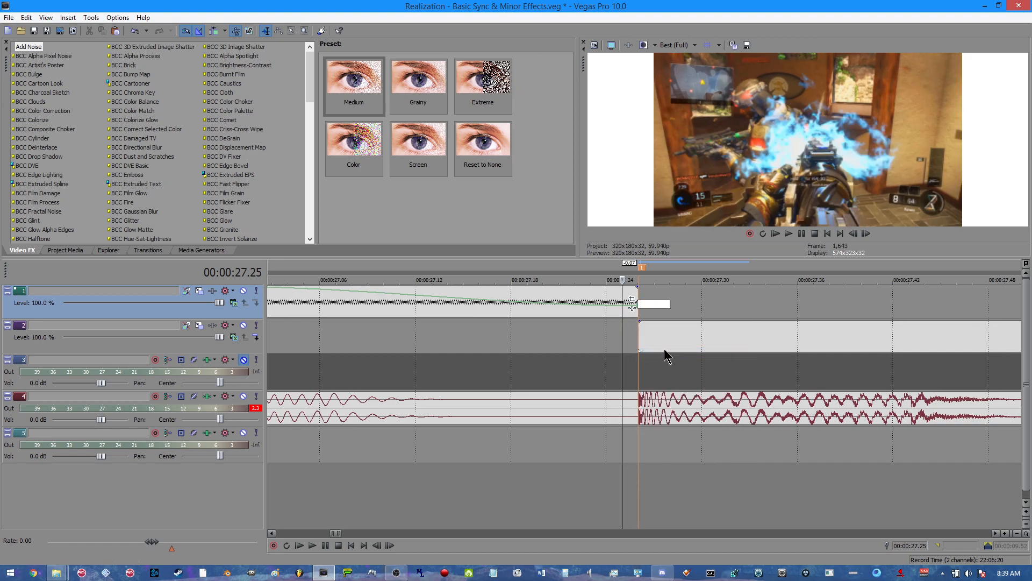
key("Return")
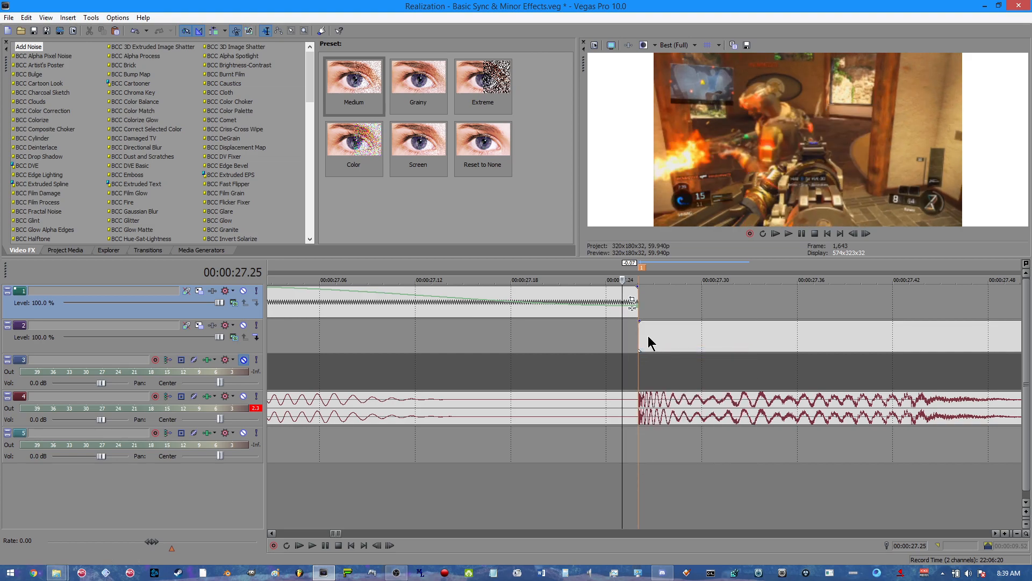
right_click(636, 308)
left_click(670, 351)
key("Return")
right_click(637, 308)
left_click(667, 352)
key("Return")
Set the end velocity point to 55% and fine-tune it so the last frame matches the start of the track 2 clip
right_click(637, 308)
left_click(667, 351)
type("55")
key("Return")
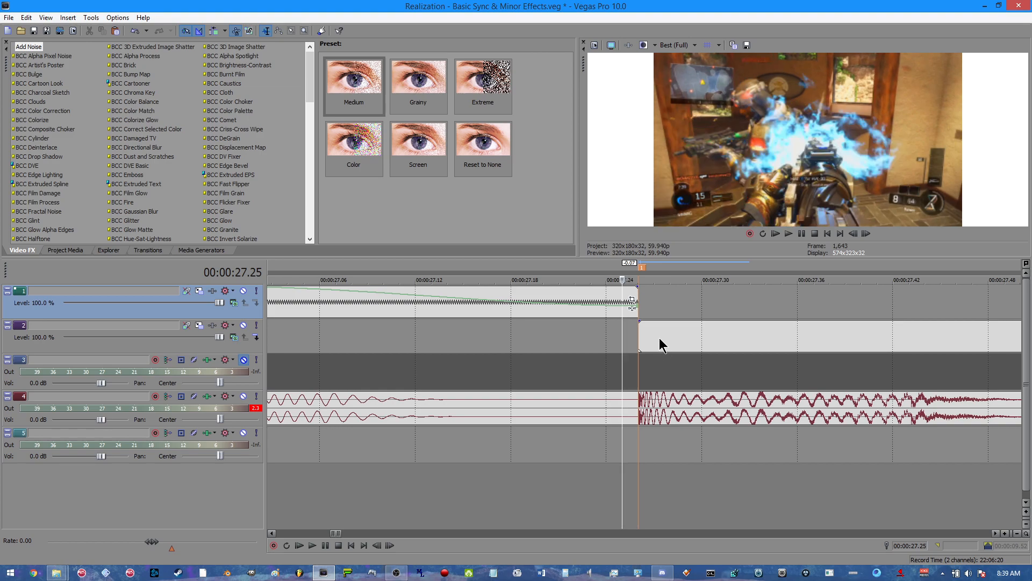
right_click(638, 308)
right_click(638, 307)
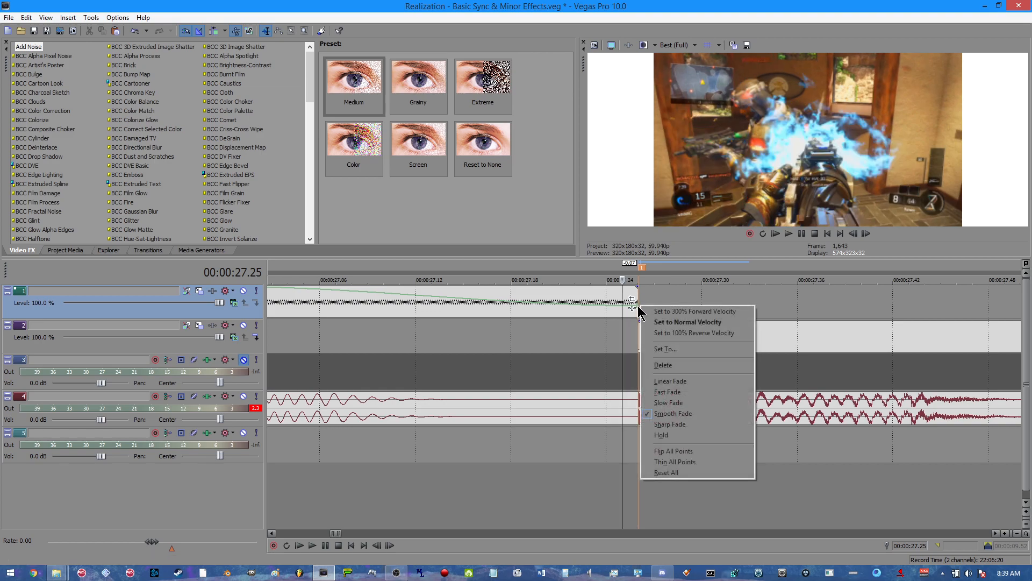
left_click(667, 366)
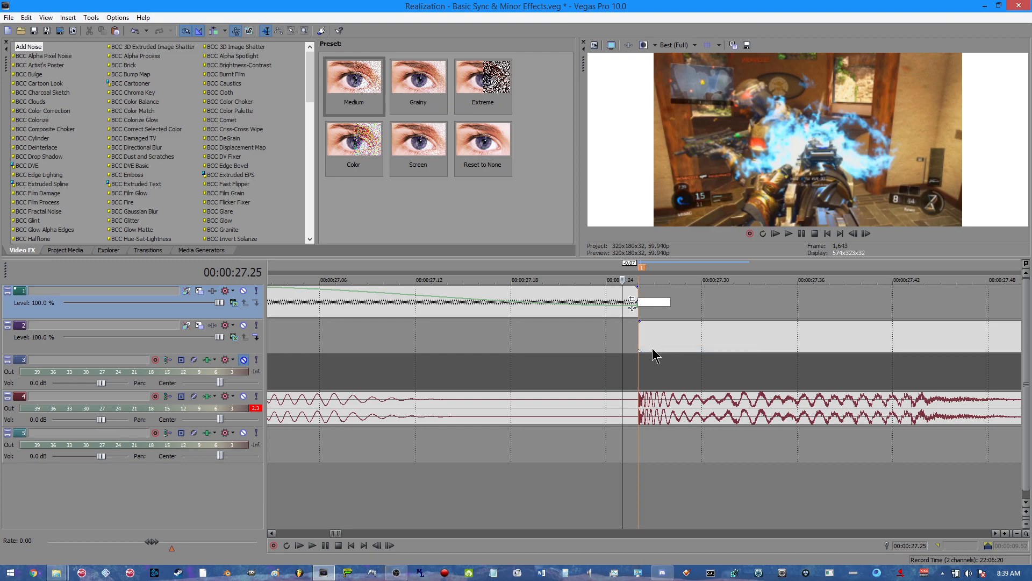
Play the track 2 clip from marker 1 at 00:00:27.26 to check how it starts
scroll(749, 396, "down", 5)
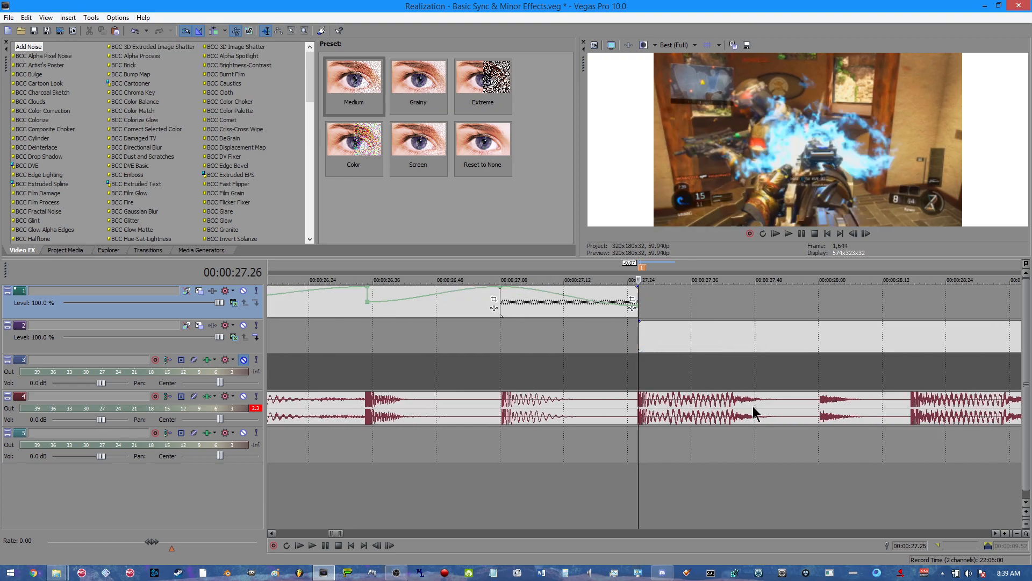
scroll(660, 388, "down", 2)
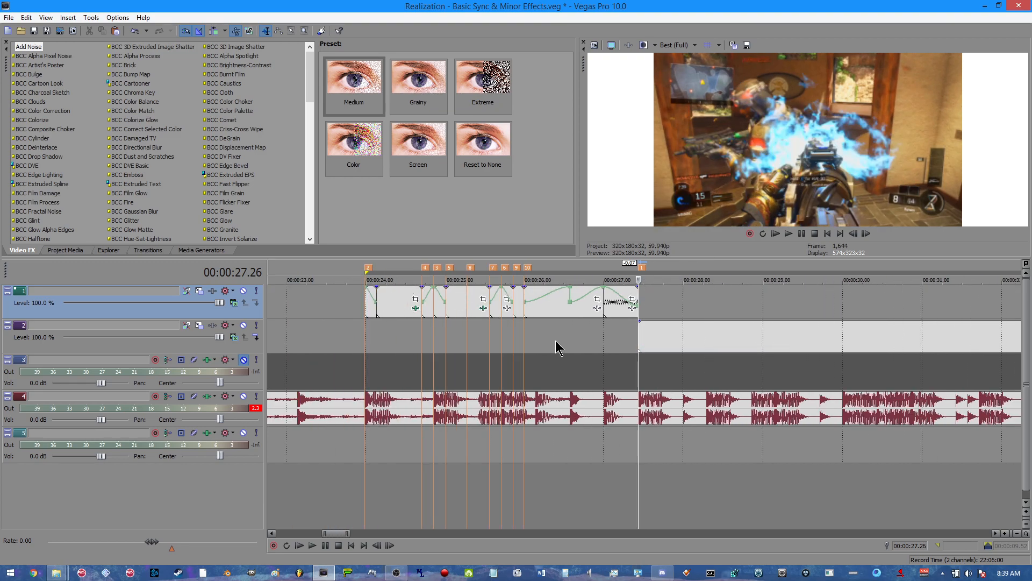
key("space")
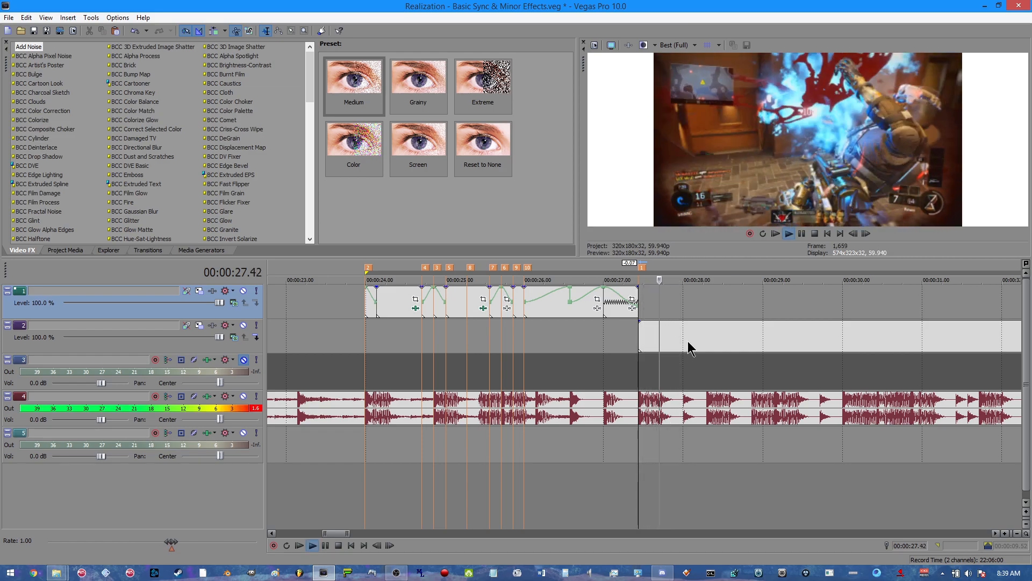
key("space")
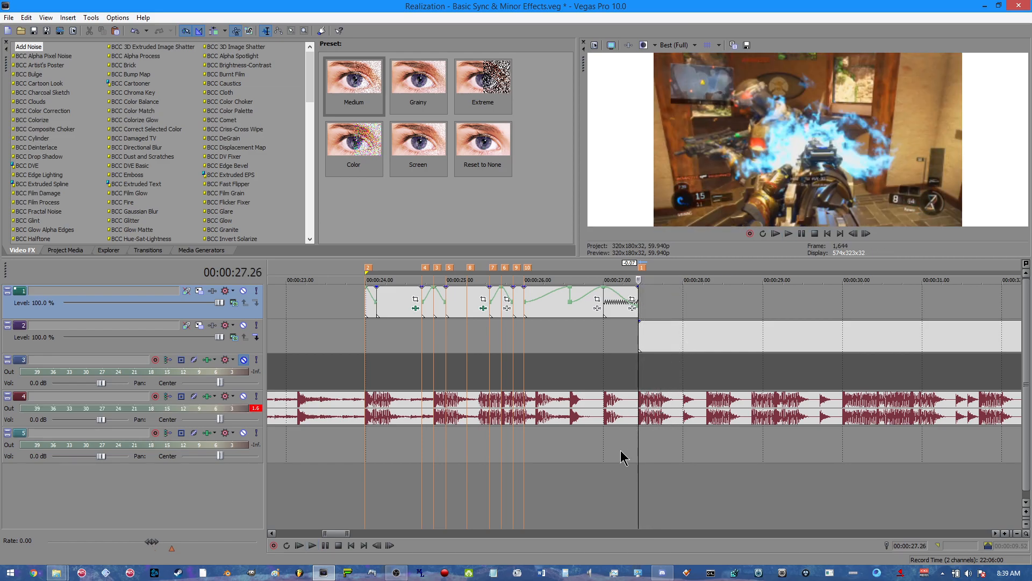
left_click(638, 446)
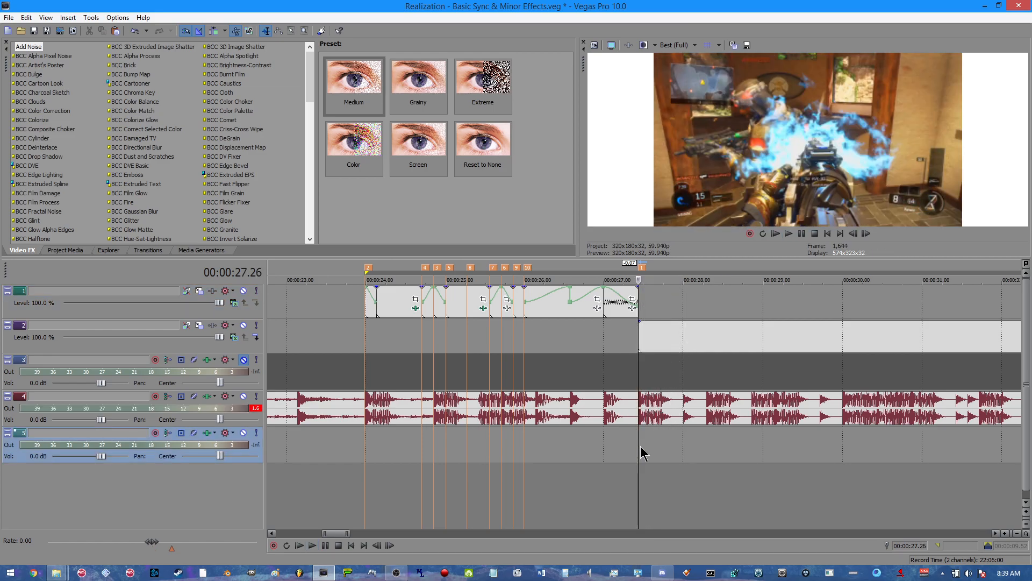
Switch to the Realization project's Great Clips folder in File Explorer and browse to Black Ops 3 under Sounds & Music
left_click(56, 573)
left_click(174, 520)
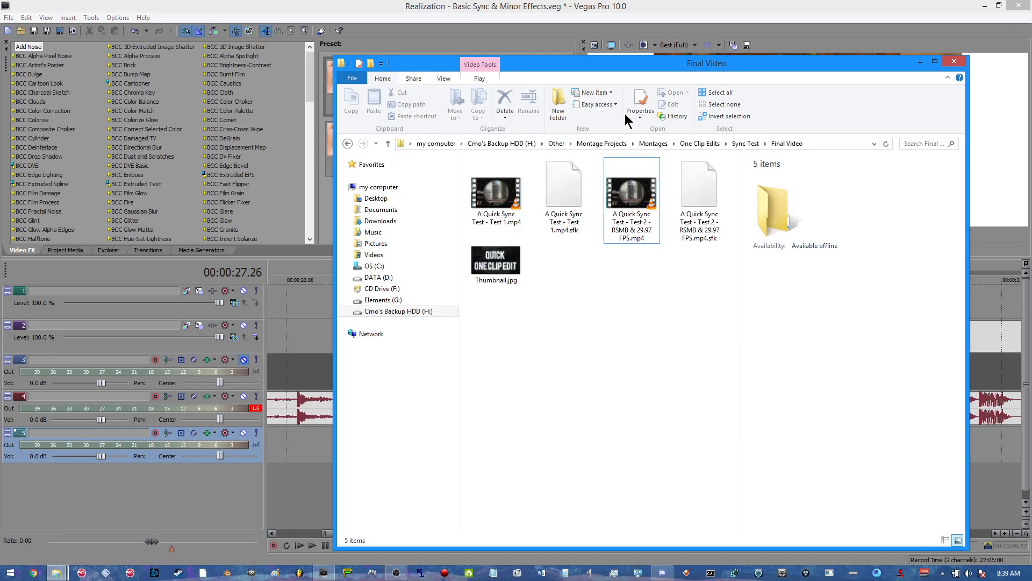
left_click(123, 522)
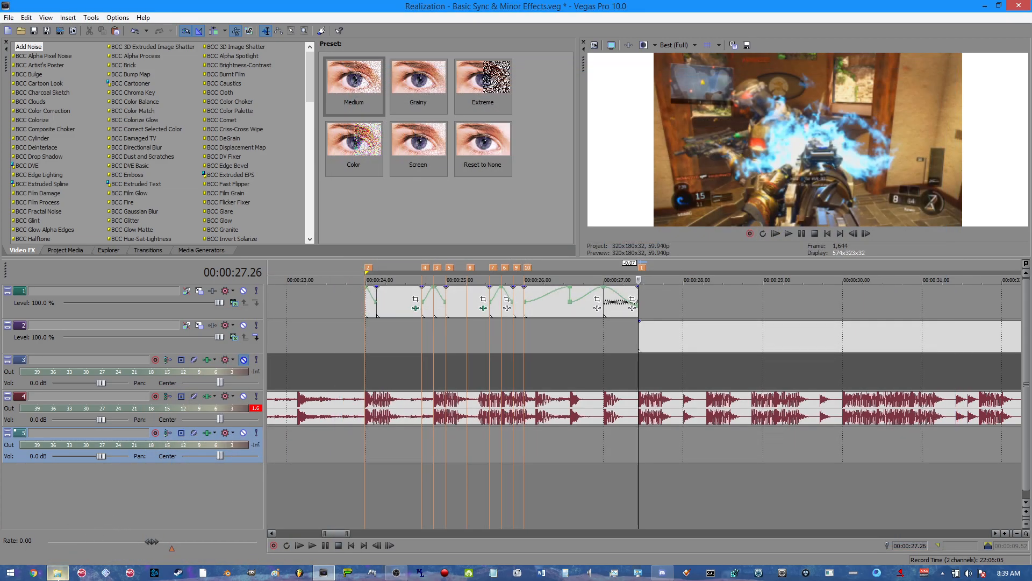
left_click(59, 572)
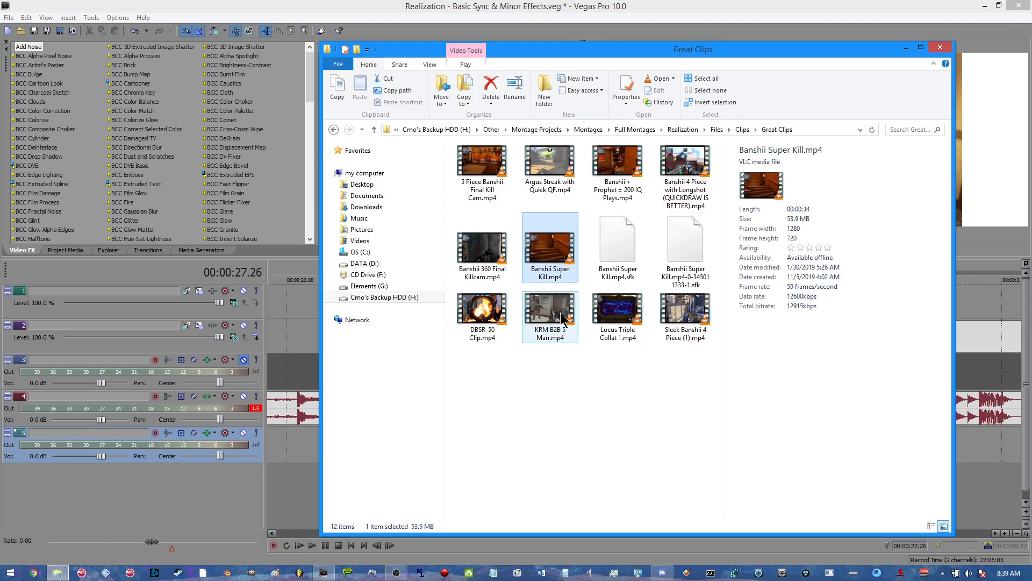
left_click(717, 129)
left_click(495, 195)
double_click(495, 195)
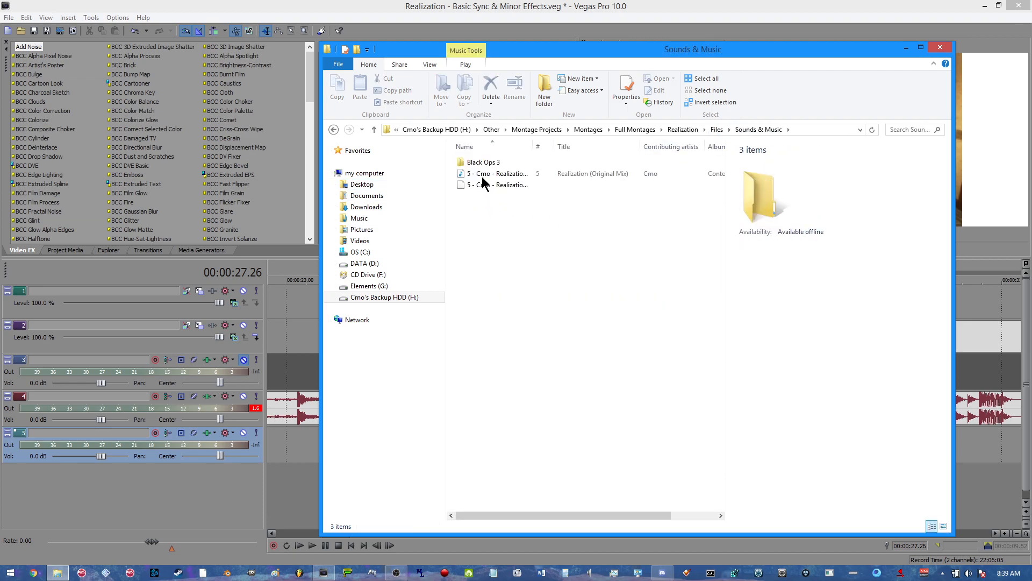
double_click(488, 163)
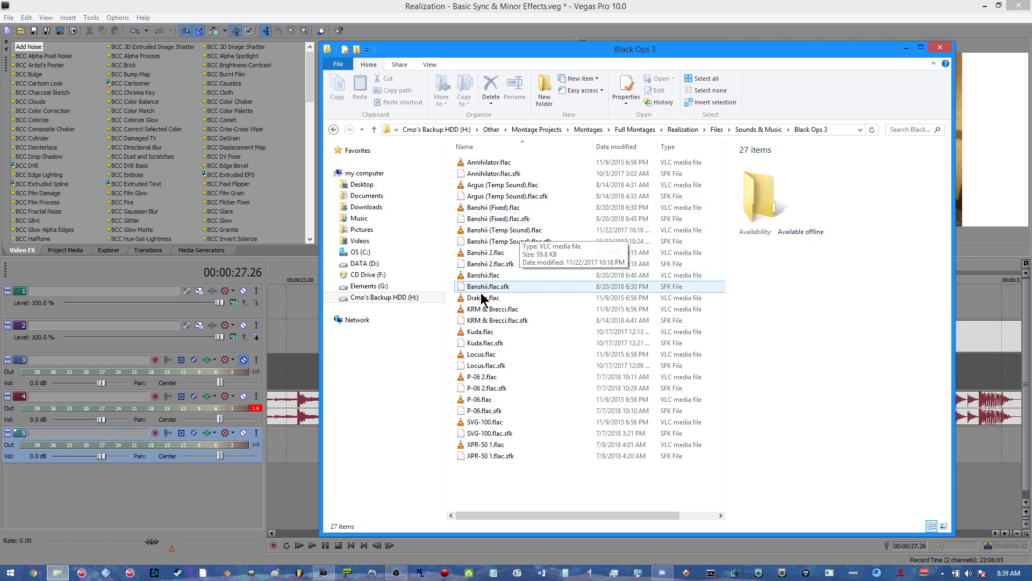
Add Banshii 2.flac to track 5 at marker 1, normalized and shortened to a quick fade-out
left_click_drag(494, 254, 657, 445)
right_click(657, 444)
mouse_move(699, 365)
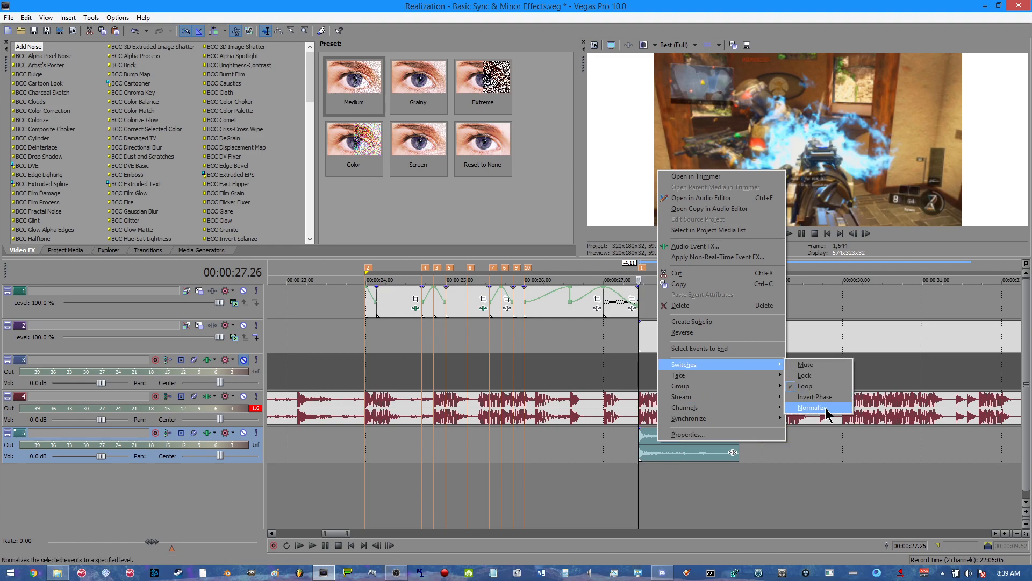
left_click(831, 413)
left_click_drag(739, 444, 671, 443)
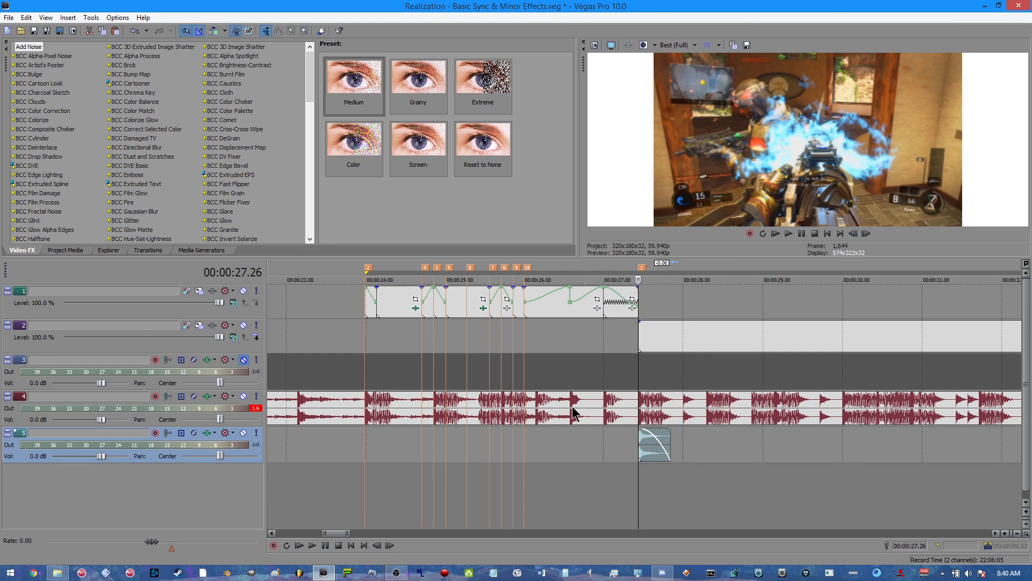
Set the volume of track 5 to -2 dB and of music track 4 to -0.1 dB
double_click(36, 456)
key("BackSpace")
type("-2")
key("Return")
double_click(34, 420)
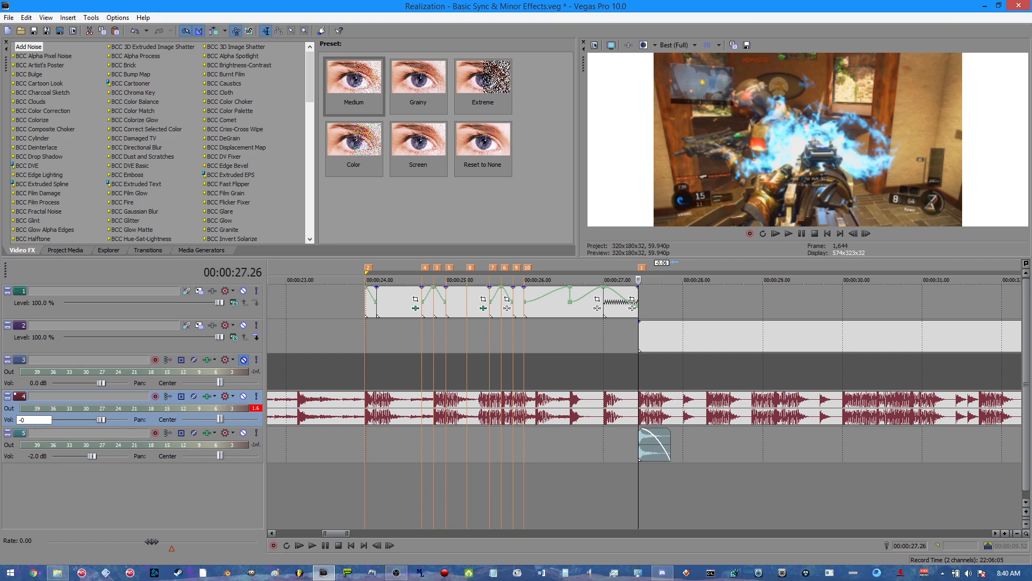
type("-0.1")
key("Return")
Play from 00:00:27.00 to check how the gun sound at marker 1 sits against the music
left_click(621, 449)
left_click(640, 446)
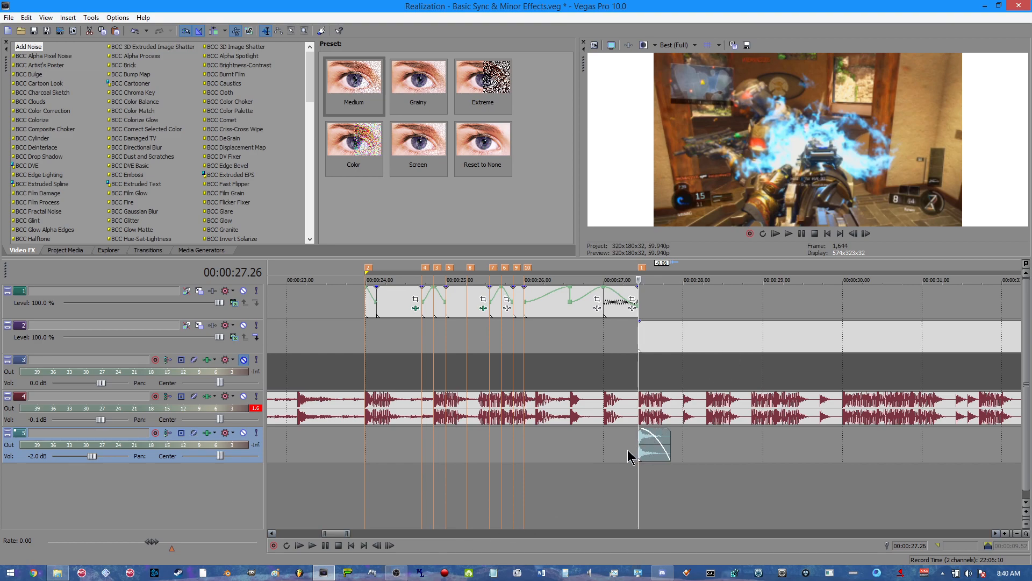
left_click(625, 452)
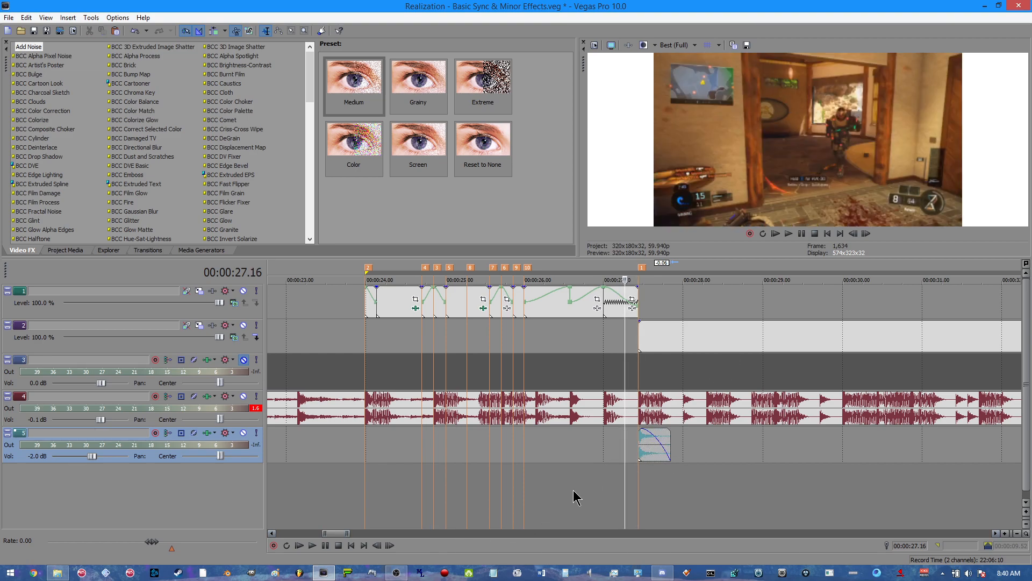
left_click(640, 444)
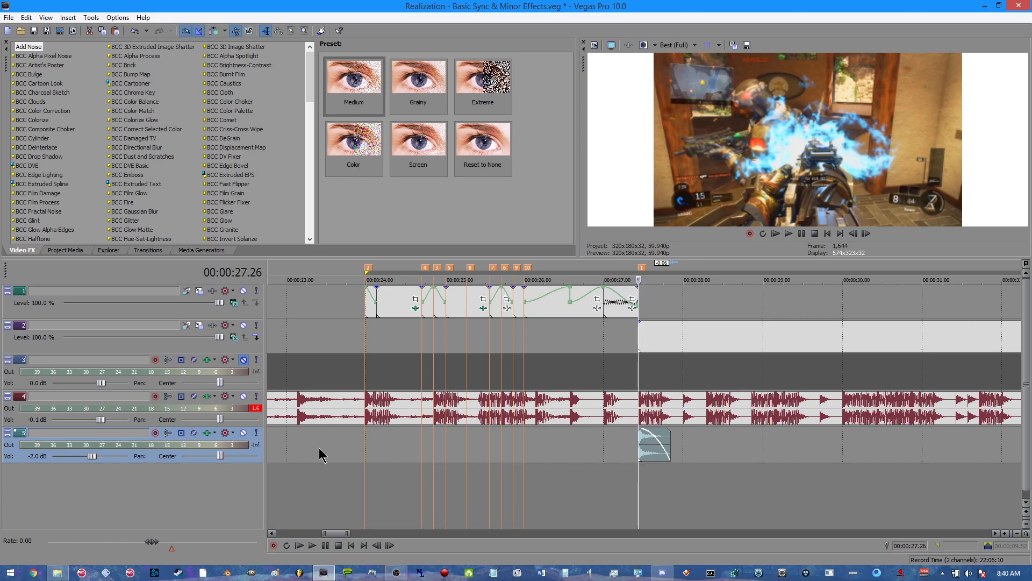
left_click(368, 448)
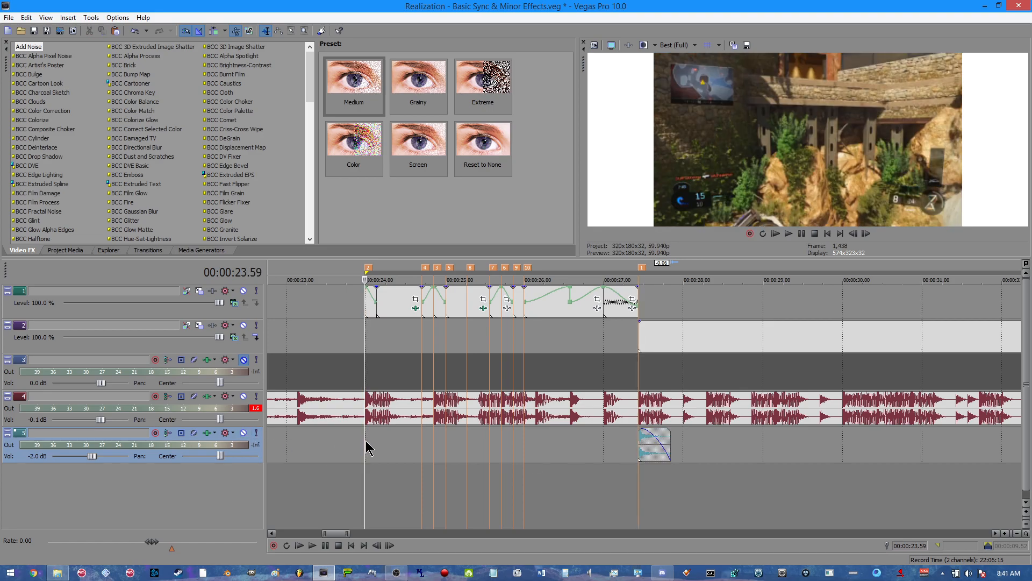
left_click(603, 442)
key("space")
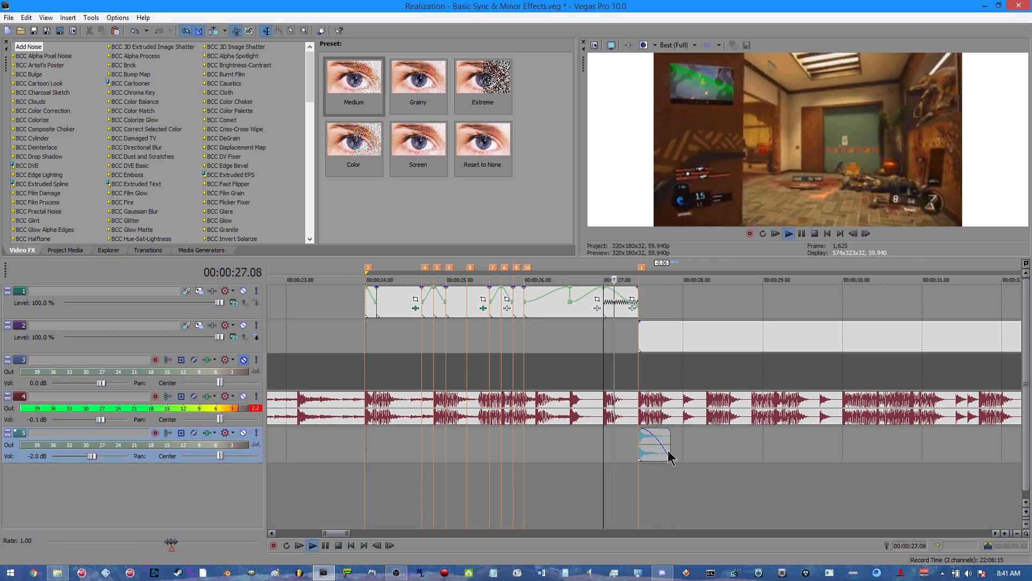
key("space")
key("space")
key("space")
left_click(640, 448)
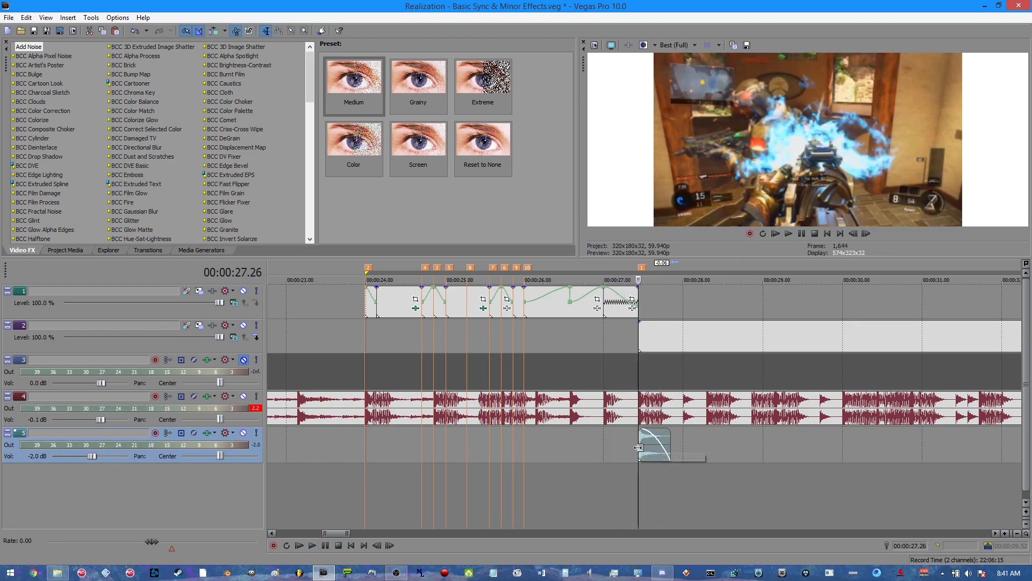
Set the track 5 volume to 3 dB and listen to the passage from 00:00:27.00 across marker 1
double_click(31, 457)
key("BackSpace")
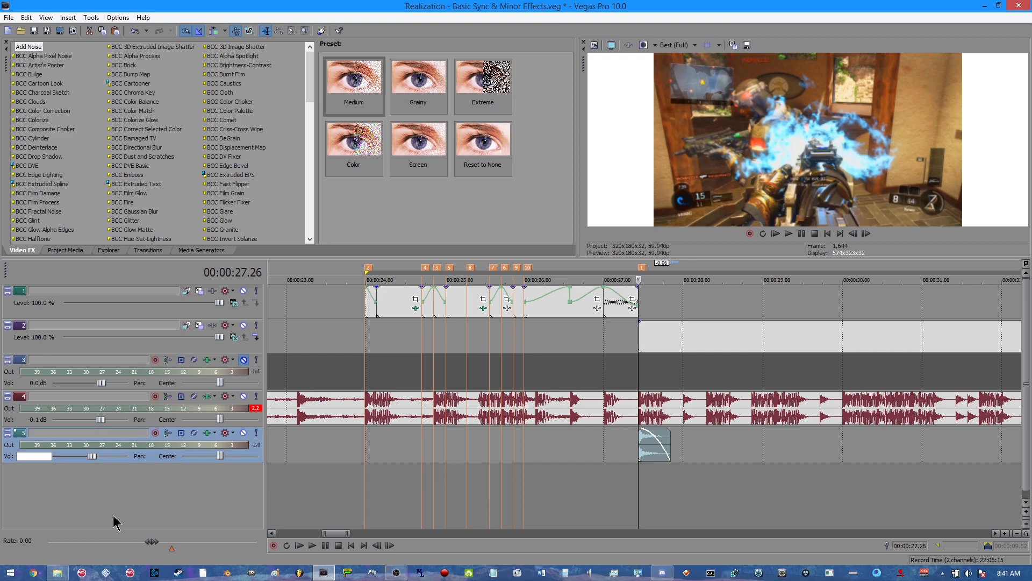
key("BackSpace")
key("BackSpace")
type("3")
key("Return")
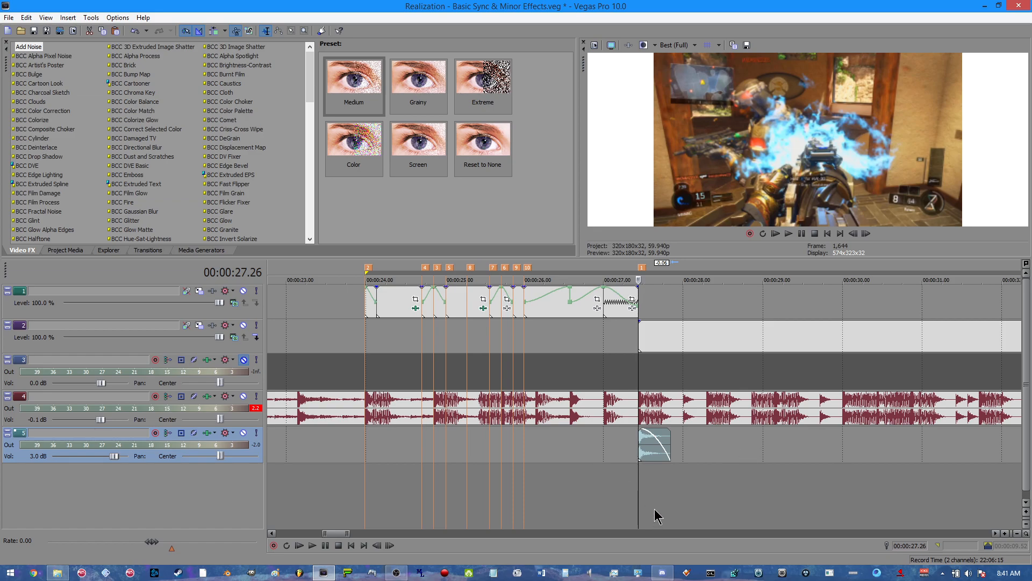
left_click(603, 455)
key("space")
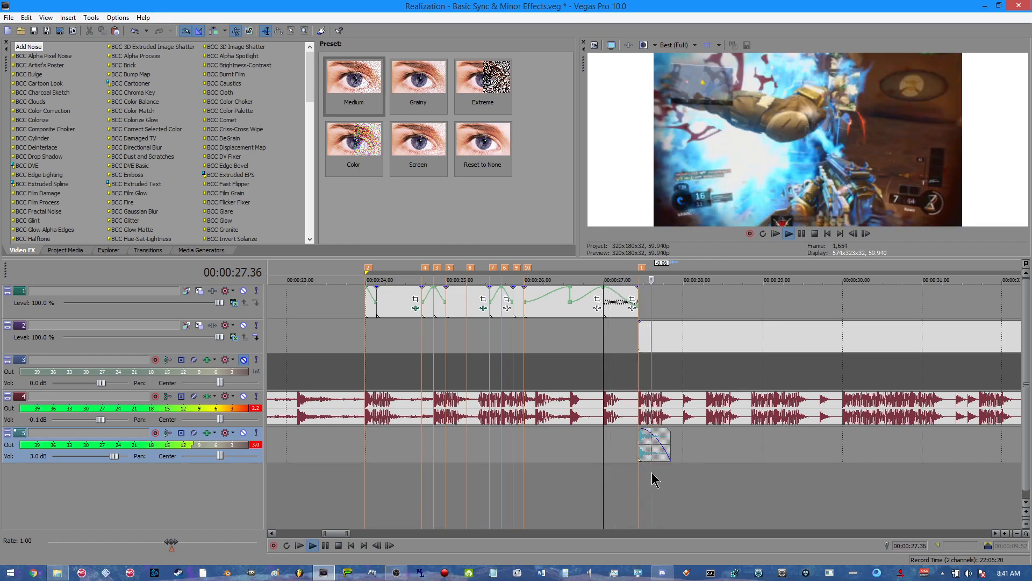
key("space")
key("space")
key("space")
key("space")
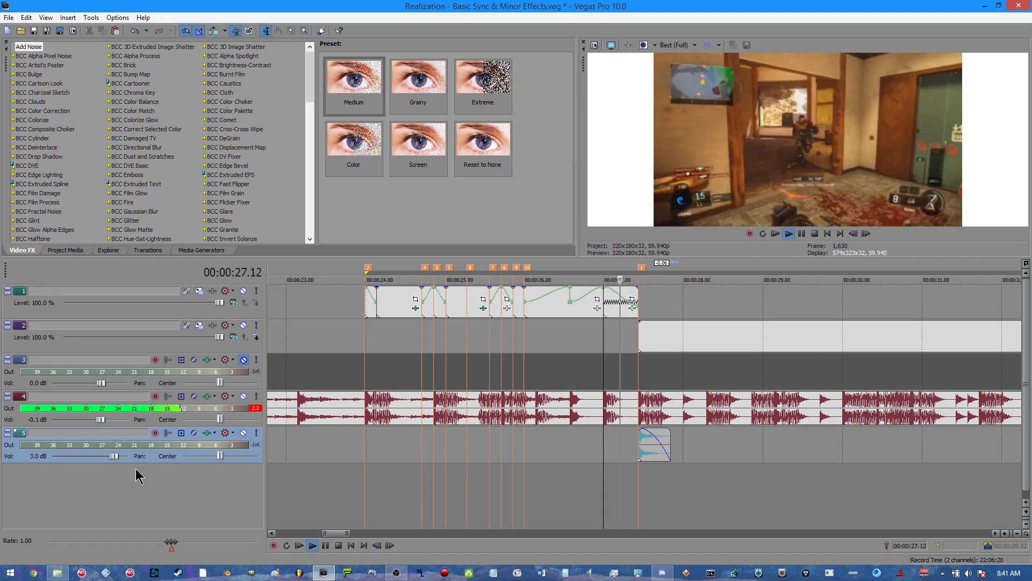
key("space")
Raise the track 5 volume to 6 dB and listen again from 00:00:27.00
double_click(34, 456)
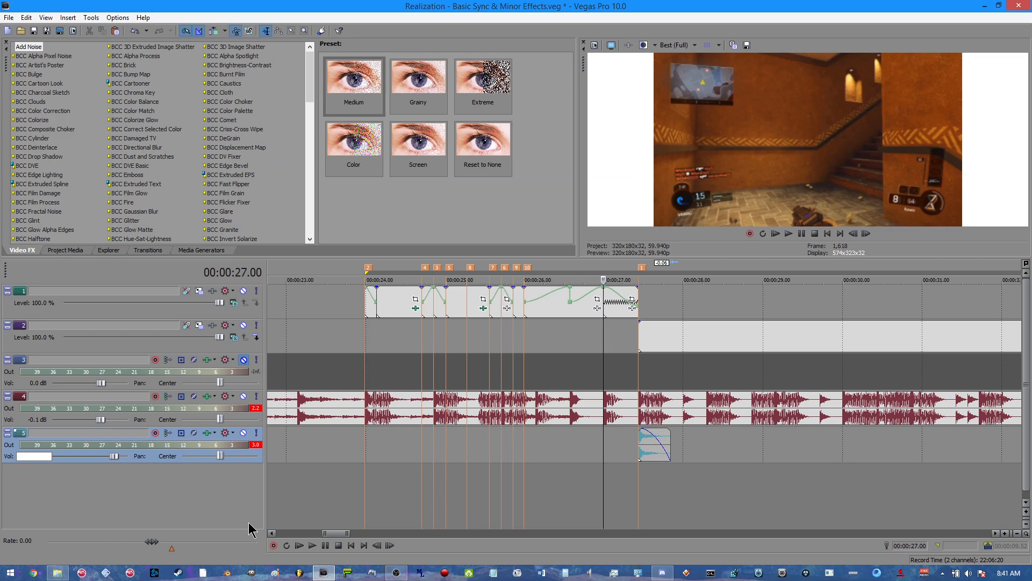
type("6")
key("Return")
key("space")
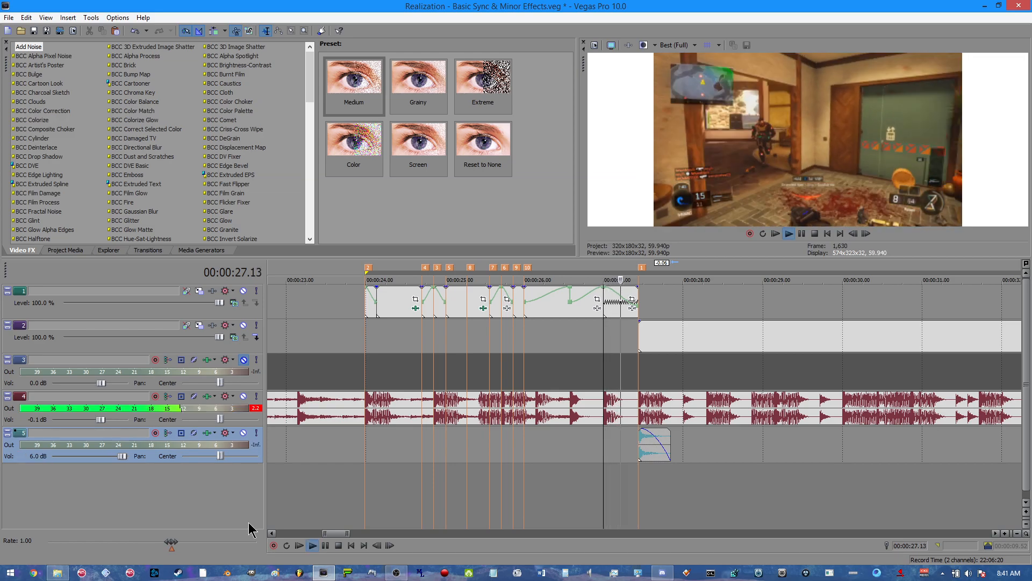
key("space")
key("space")
key("space")
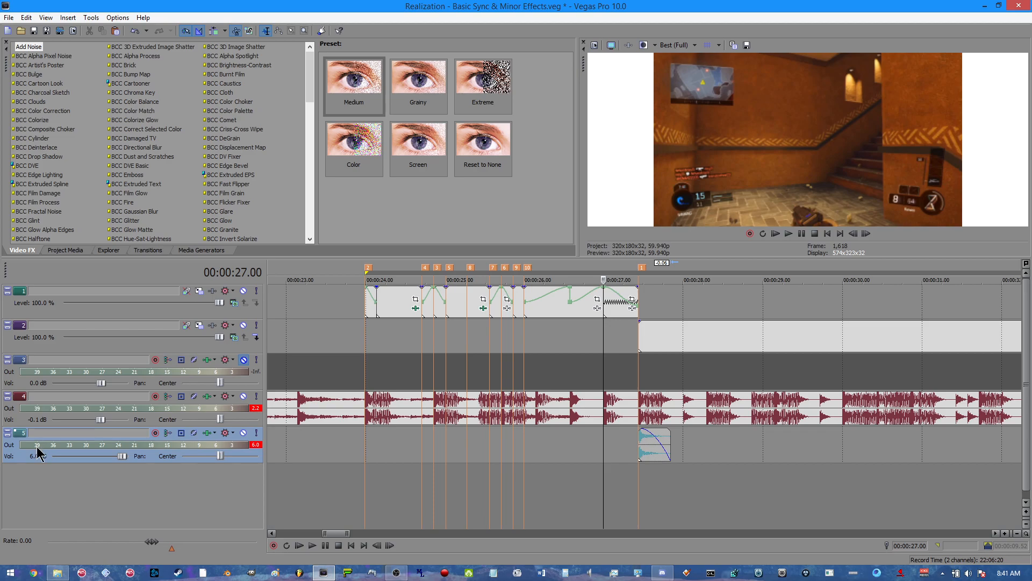
Raise the track 5 volume to 12 dB and play the passage across marker 1
double_click(36, 457)
type("12")
key("Return")
key("space")
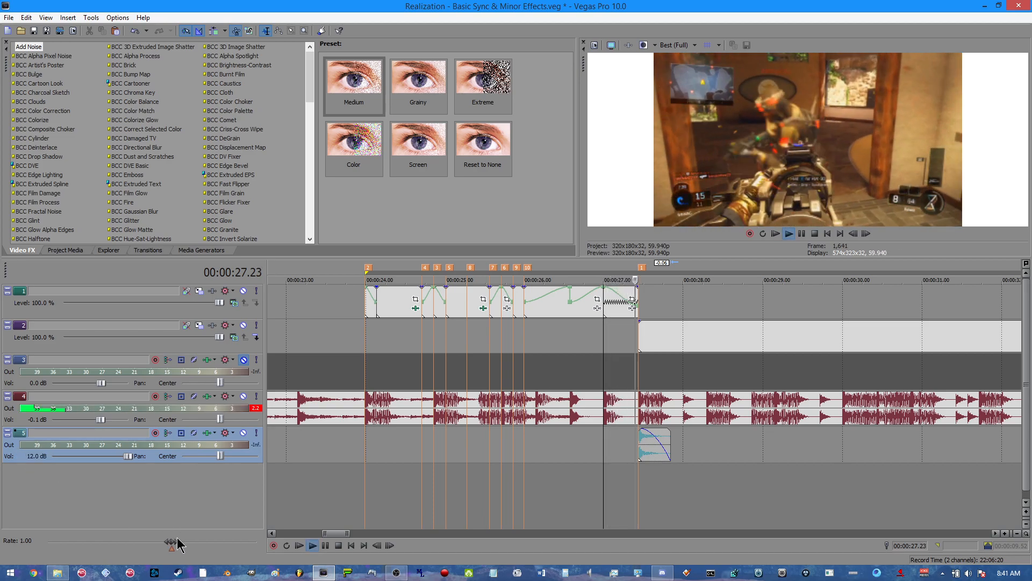
key("space")
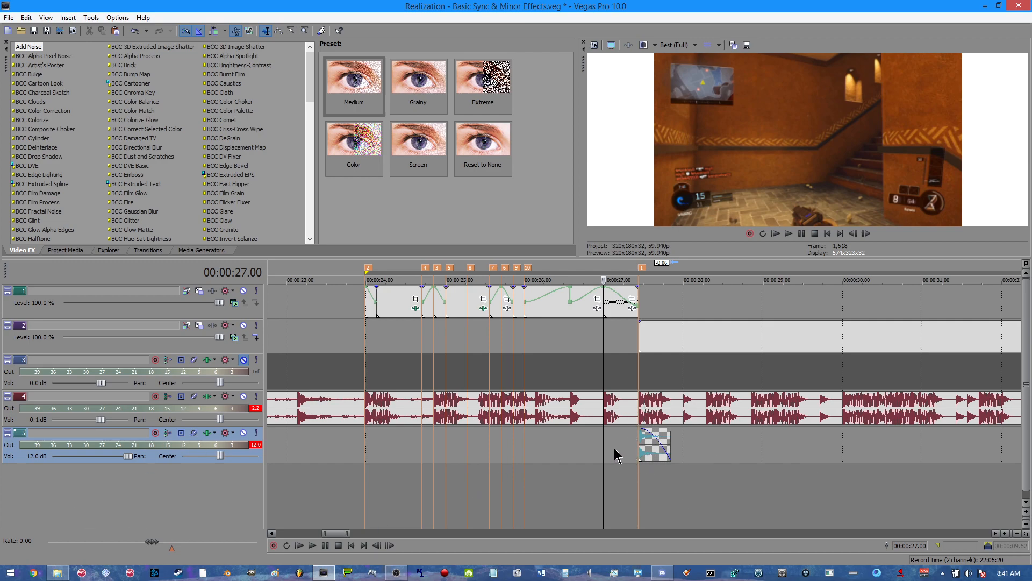
Return to marker 1 and reset the track 5 volume to 0 dB
left_click(642, 452)
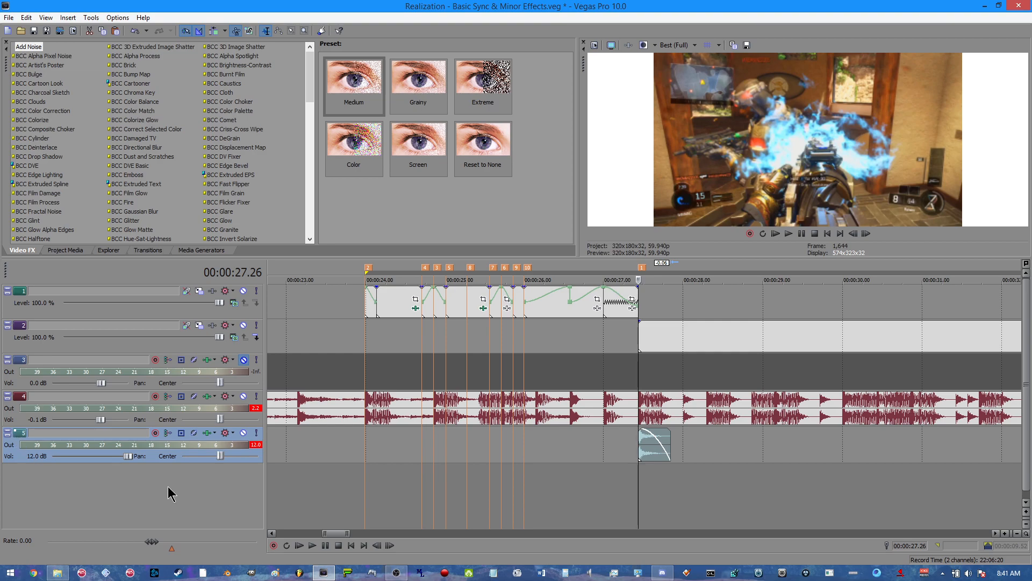
double_click(34, 456)
key("BackSpace")
key("Return")
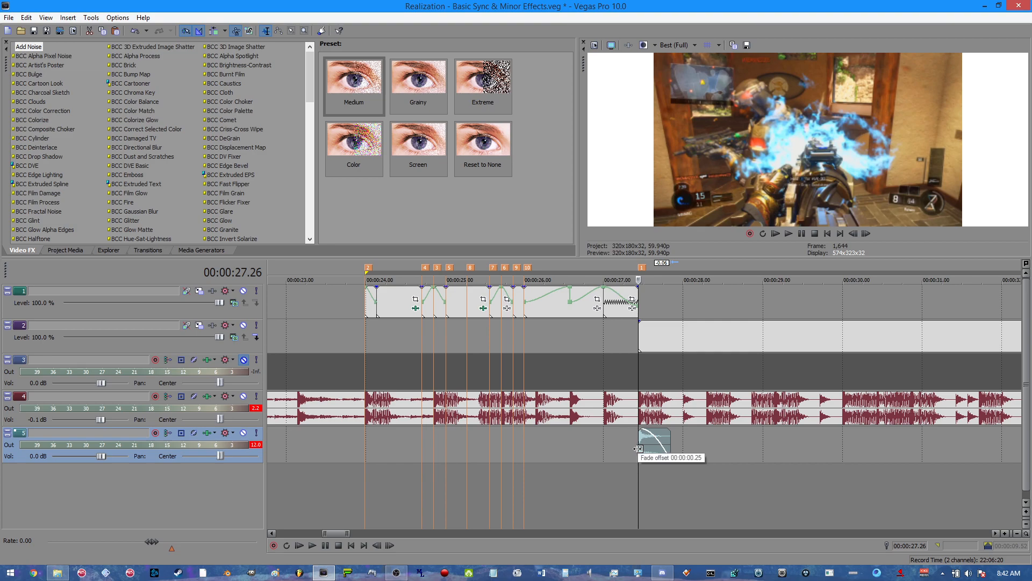
double_click(36, 456)
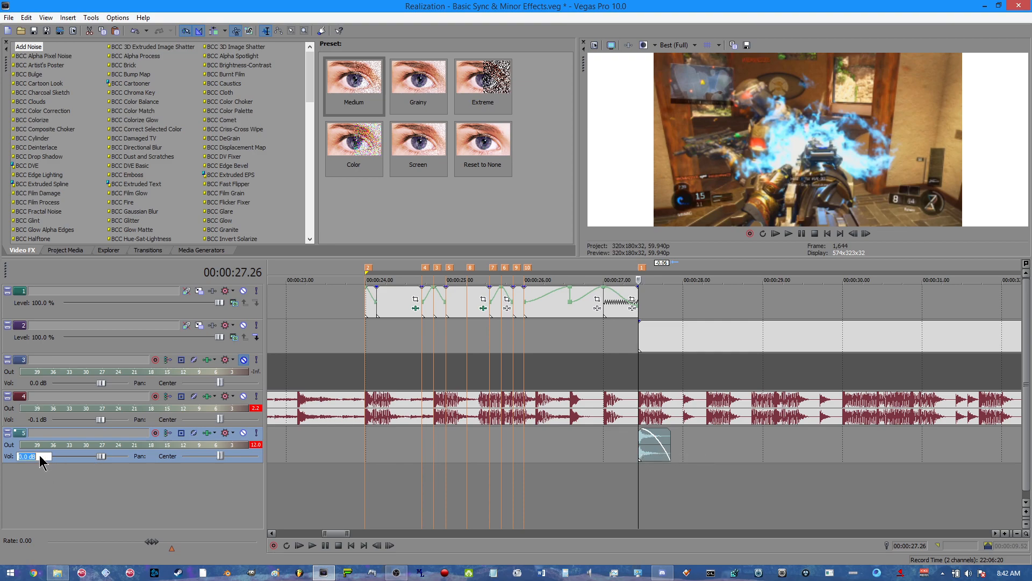
Try a volume of 12 dB on music track 4 and play from marker 1
left_click(636, 409)
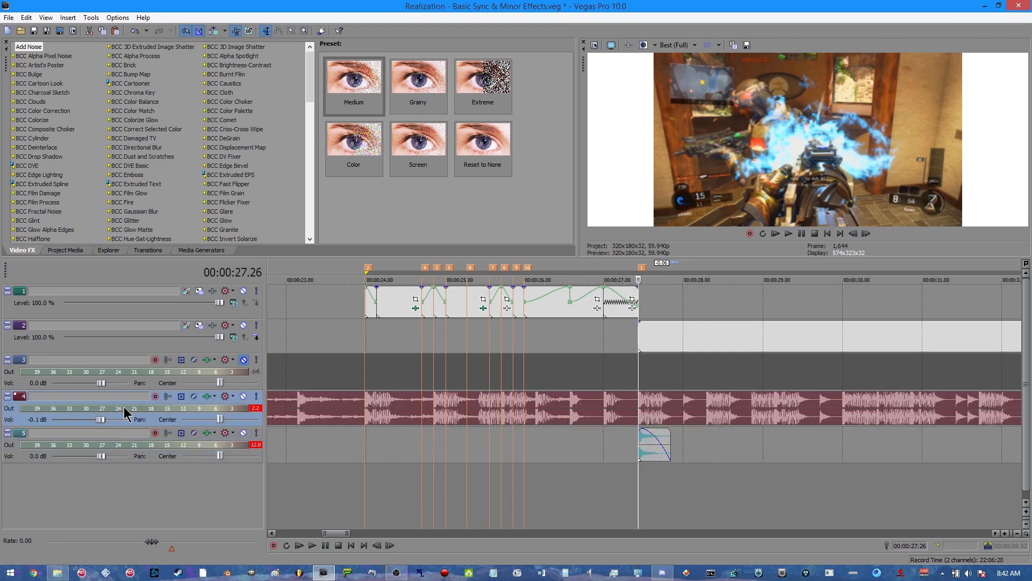
left_click(30, 423)
type("5")
key("Return")
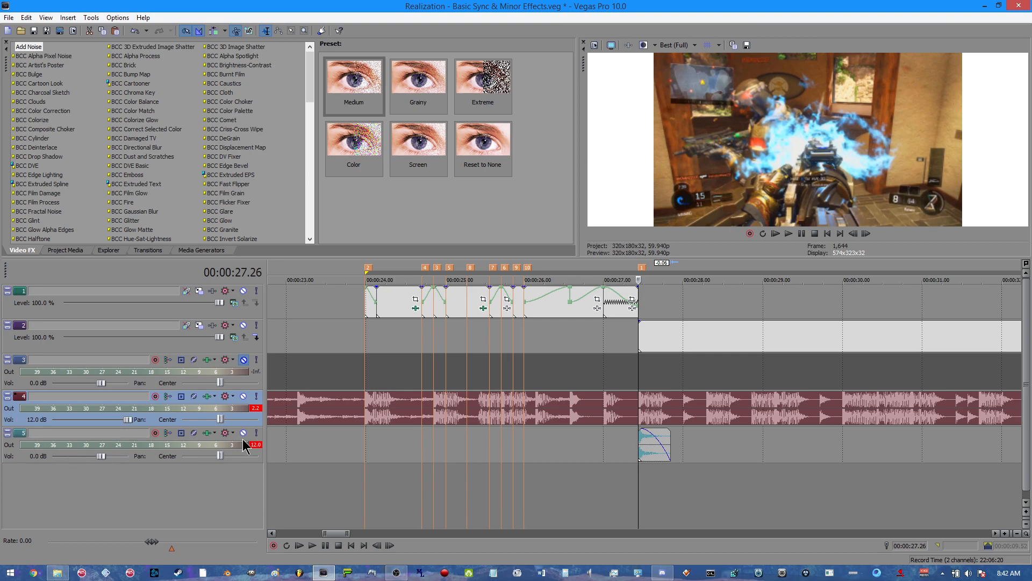
key("space")
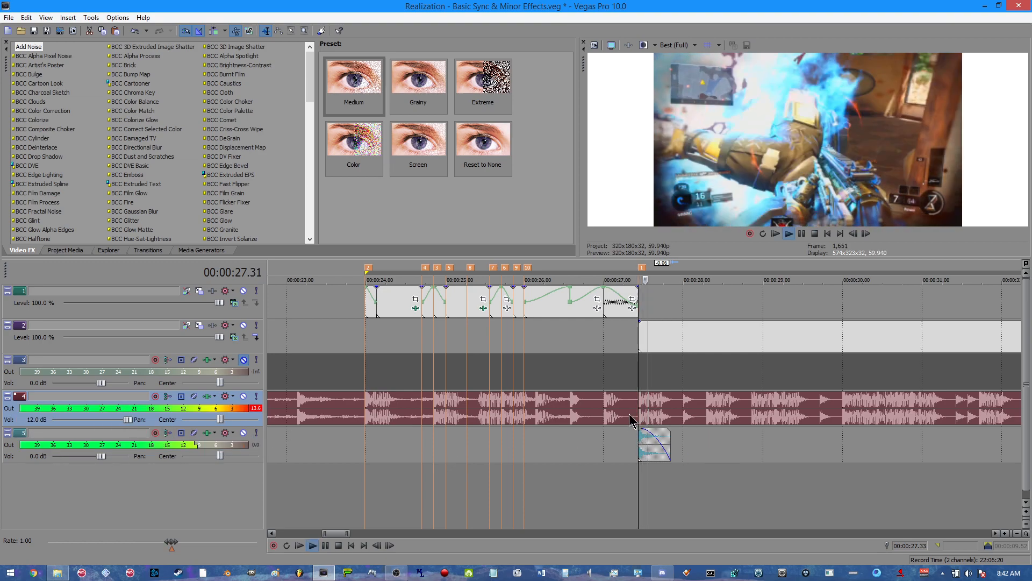
key("space")
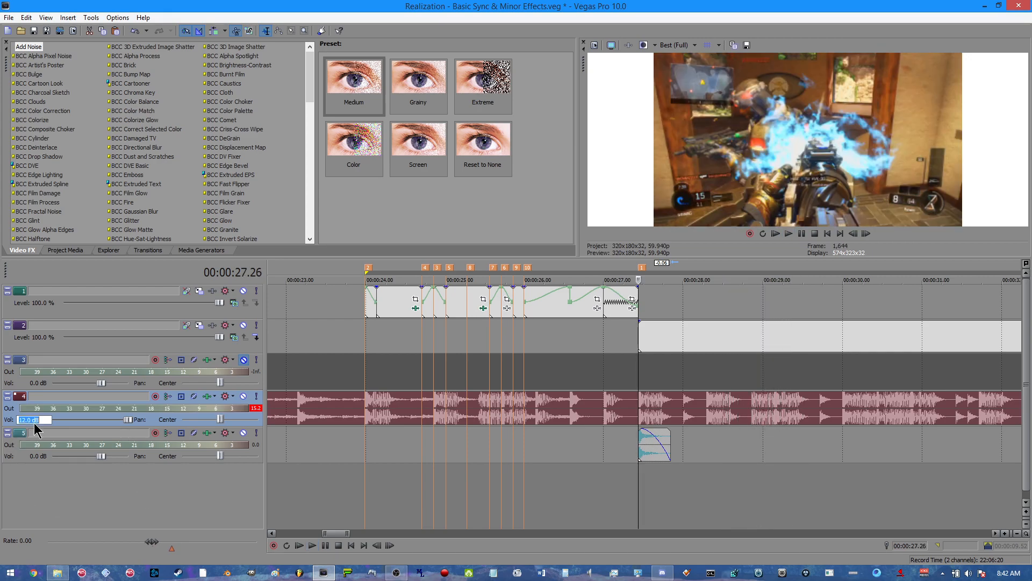
Set the music track 4 volume to -0.1 dB and the track 5 gun sound volume to -3 dB
type("0")
key("Return")
type("-0.1")
key("Return")
double_click(35, 458)
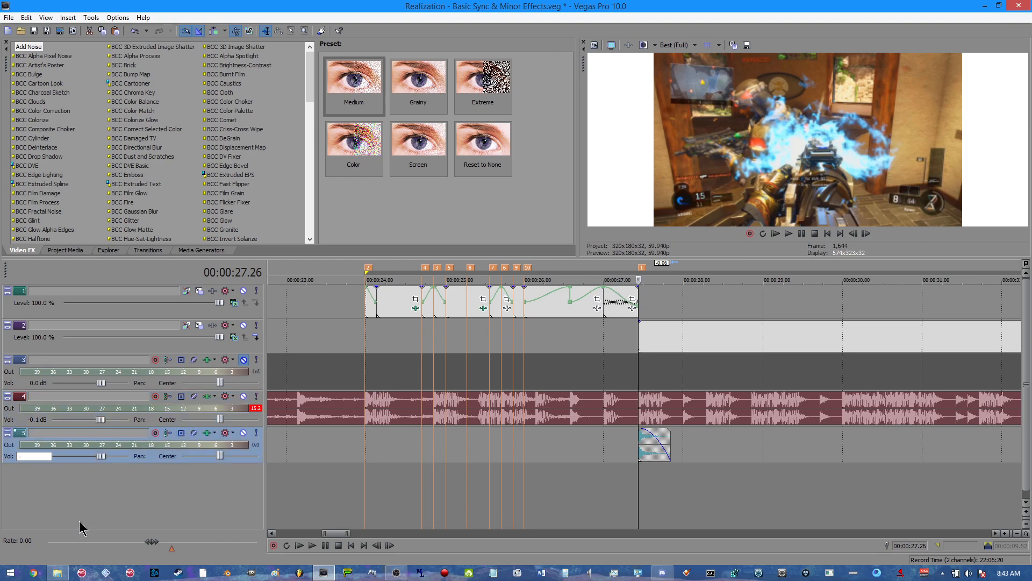
key("Return")
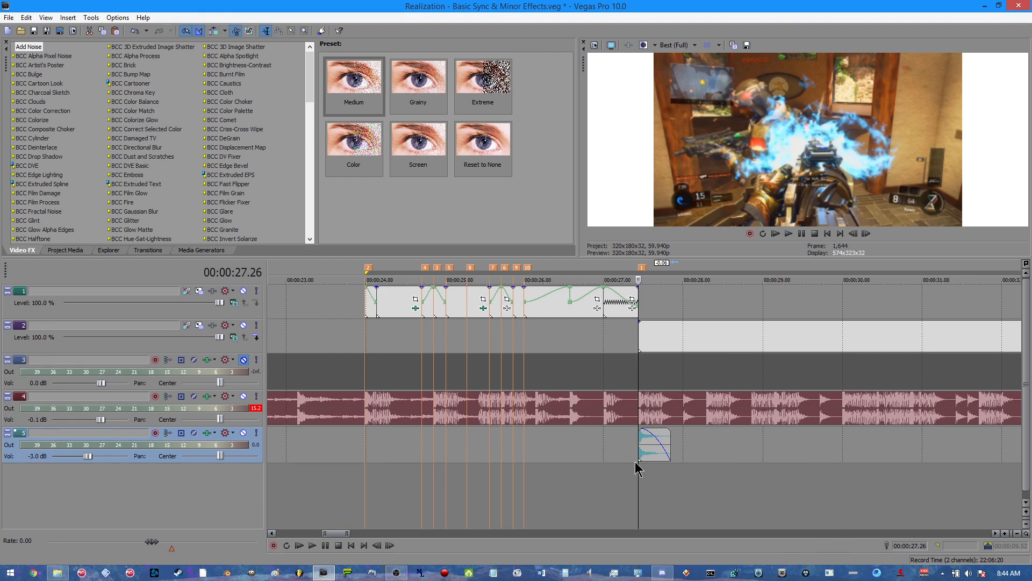
left_click(637, 422)
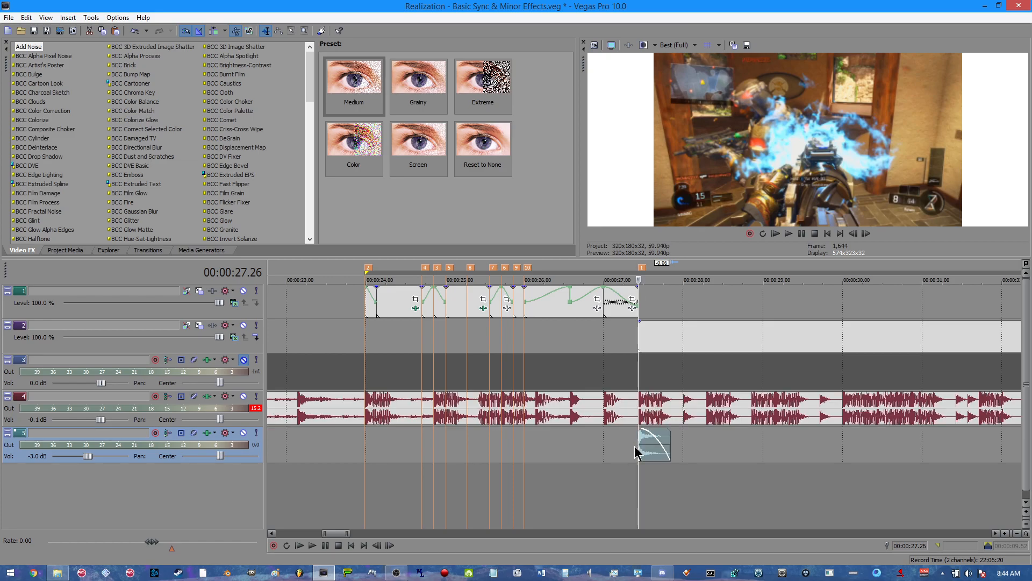
Play back the lead-in to the sound effect from about 26.55 s, checking how it meets the gameplay transition
left_click(598, 422)
key("space")
key("space")
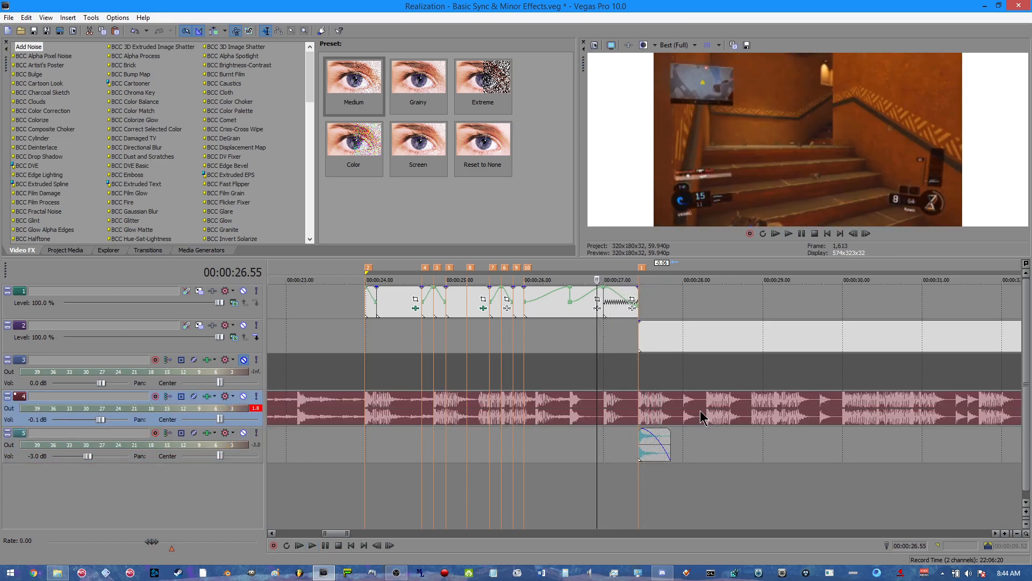
left_click(638, 436)
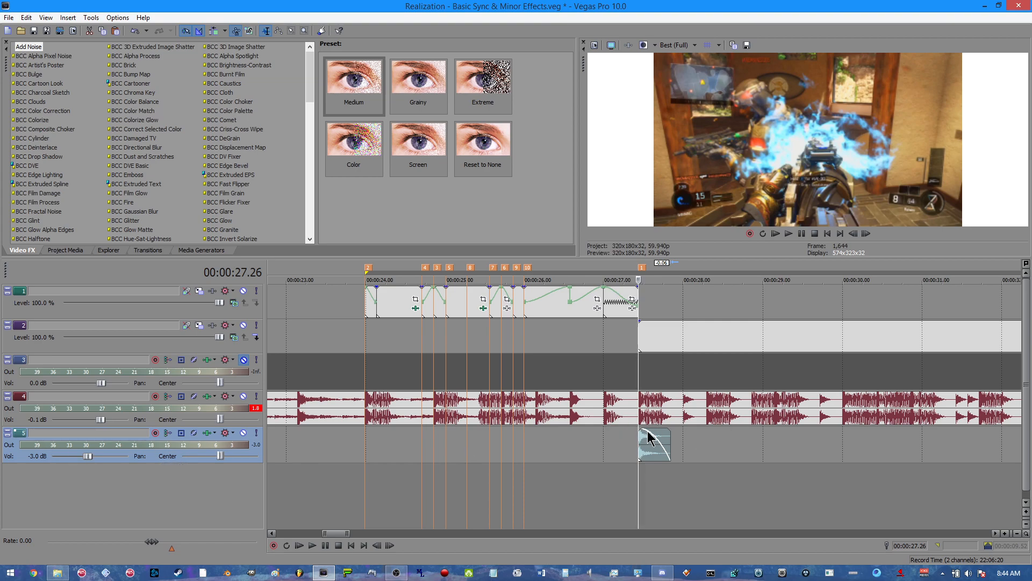
right_click(648, 453)
left_click(667, 290)
left_click(364, 380)
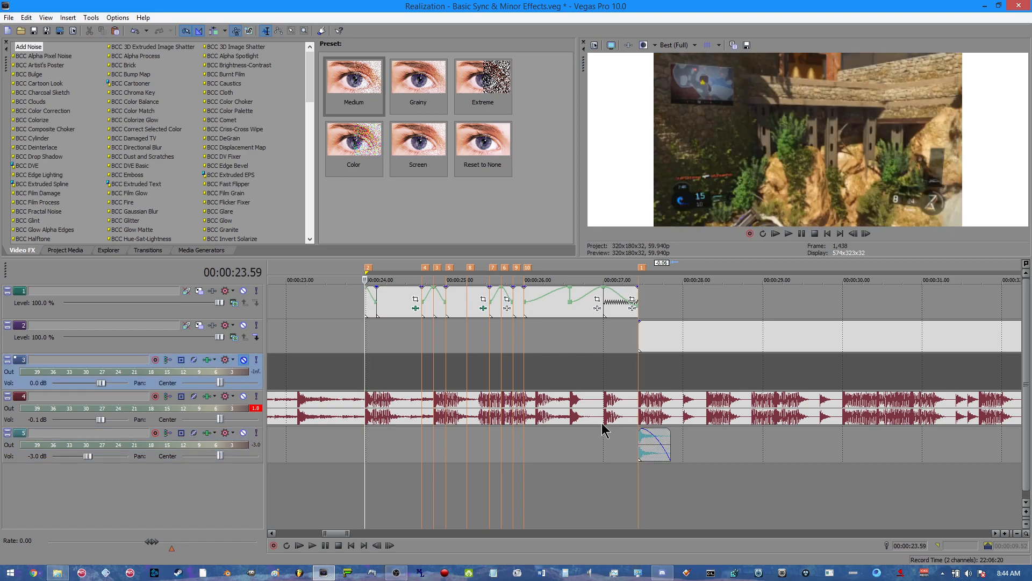
Shorten the loop region to run from just before the first gameplay clip to about 33 s
double_click(498, 412)
left_click(497, 412)
scroll(426, 329, "down", 10)
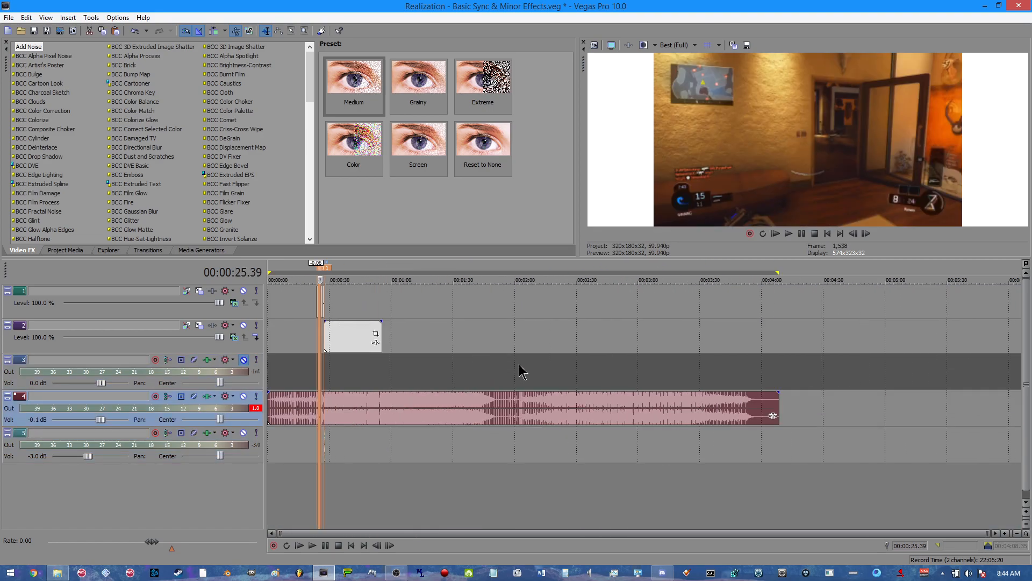
left_click_drag(777, 273, 343, 273)
scroll(397, 336, "up", 5)
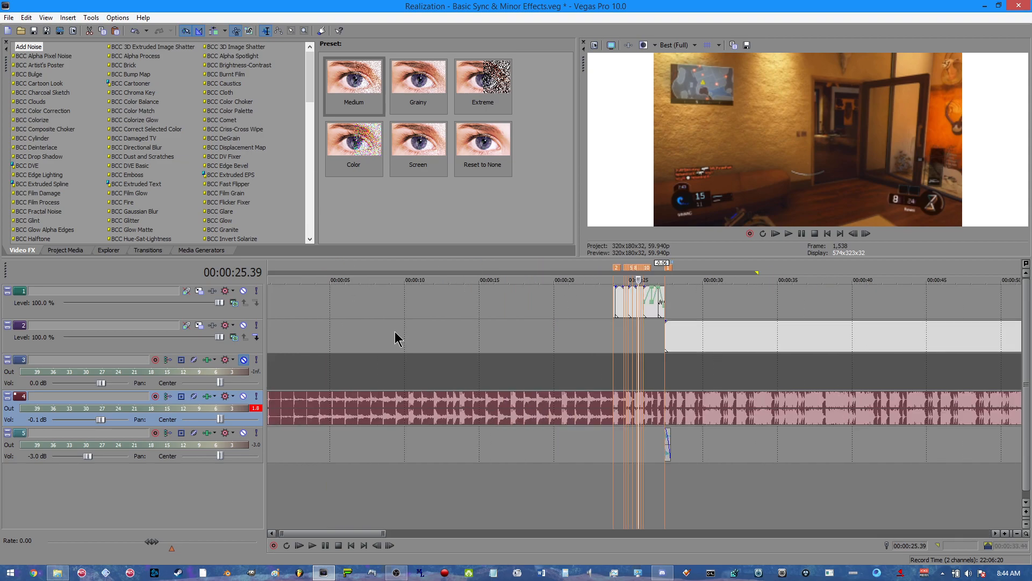
scroll(334, 336, "down", 3)
left_click_drag(268, 272, 380, 272)
left_click(385, 309)
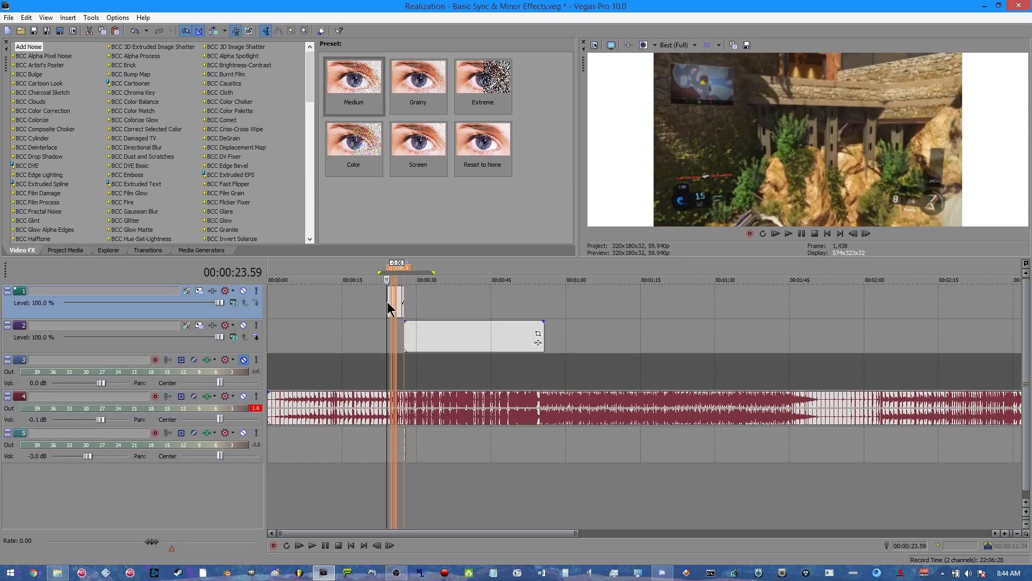
scroll(468, 350, "up", 5)
scroll(699, 317, "down", 2)
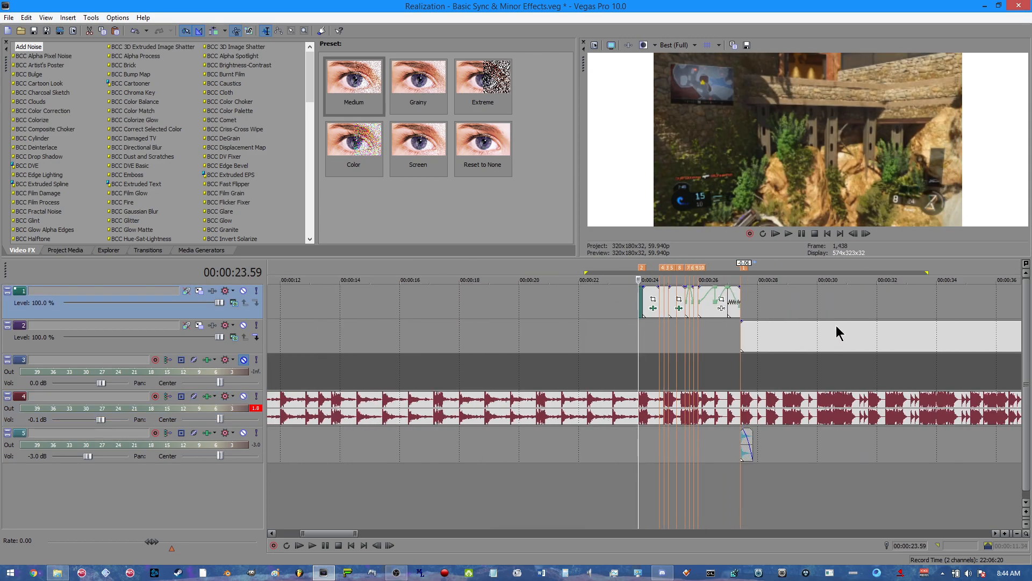
left_click_drag(581, 272, 622, 272)
Check the active take name in the music event's properties
right_click(579, 406)
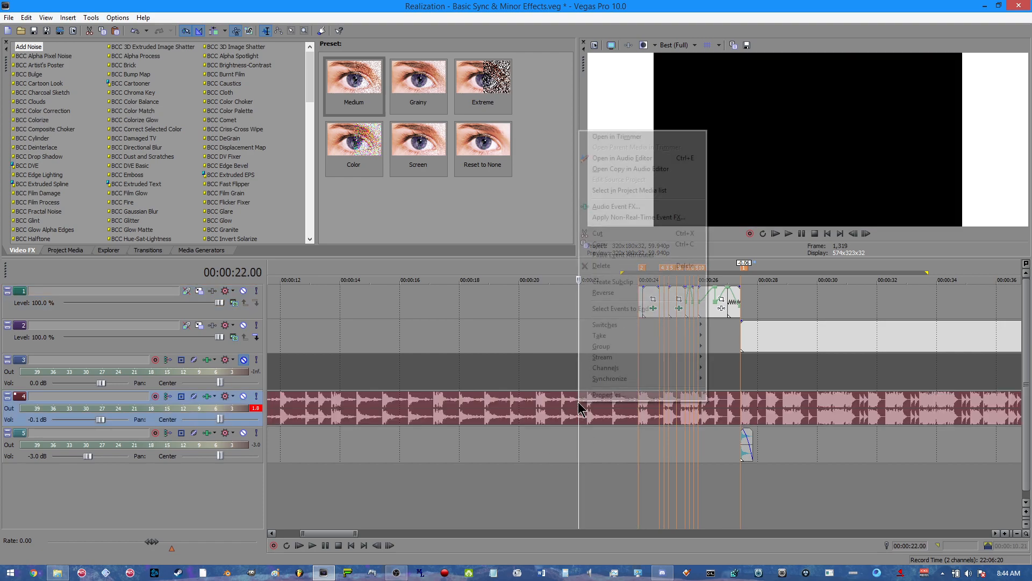
left_click(618, 394)
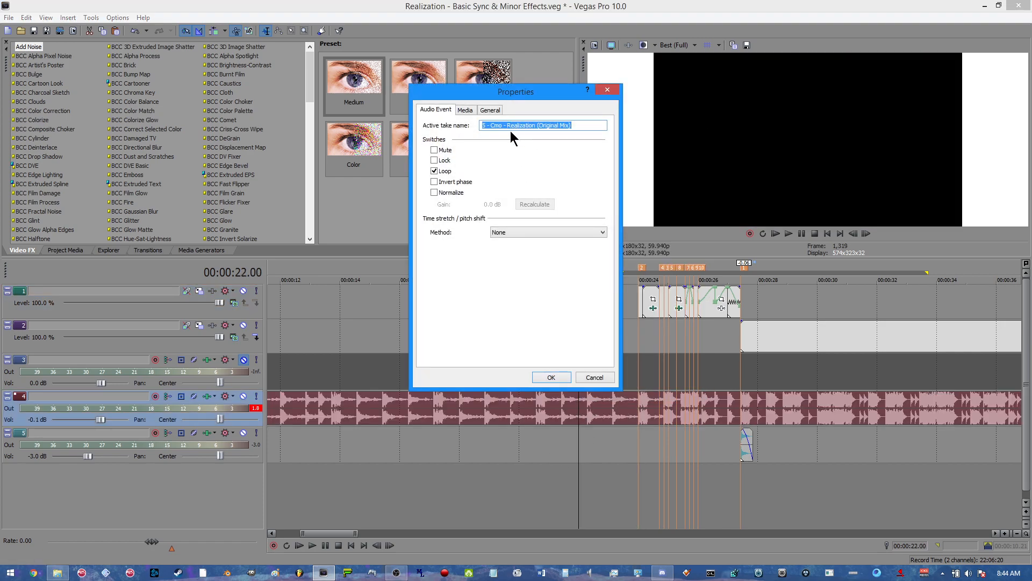
left_click(615, 90)
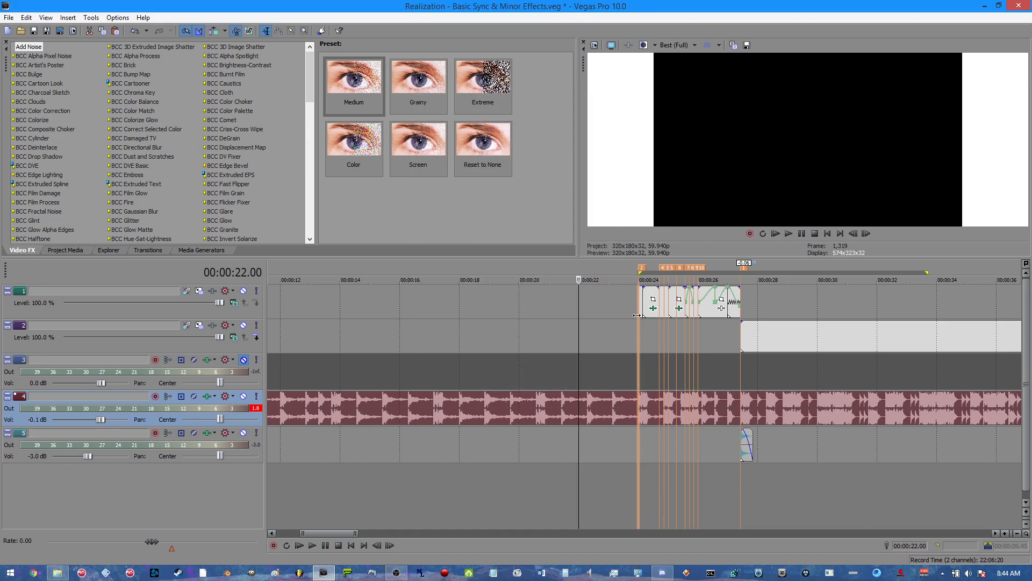
Build a dynamic RAM preview from the first gameplay clip at 23.59
left_click(636, 308)
scroll(728, 339, "up", 2)
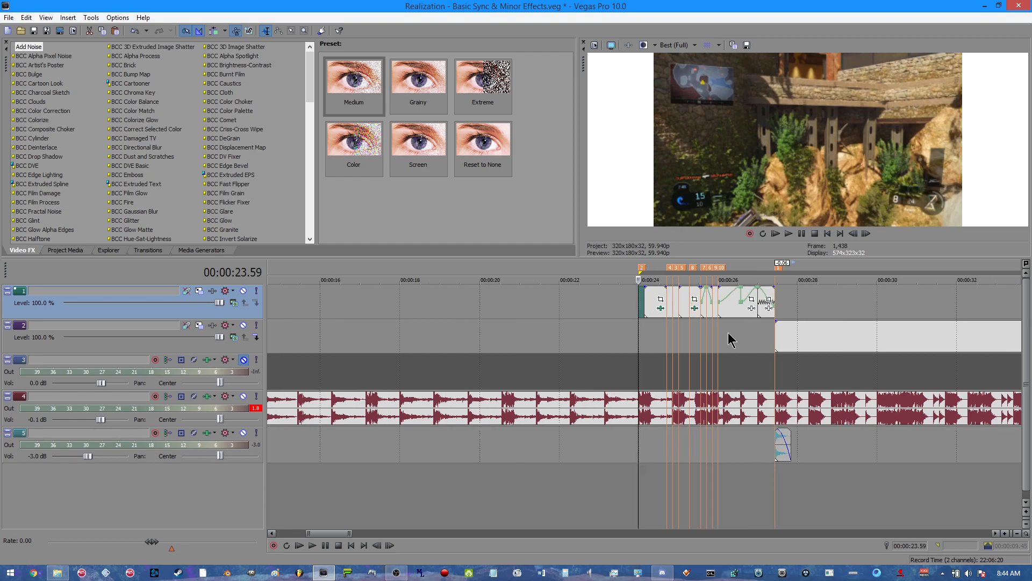
scroll(719, 327, "down", 1)
left_click_drag(322, 533, 331, 534)
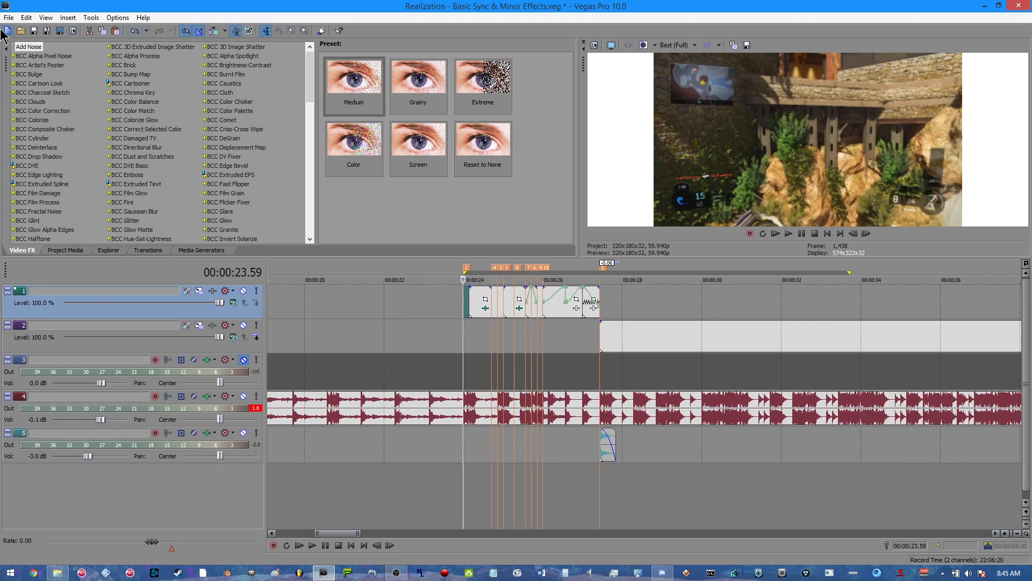
left_click(97, 18)
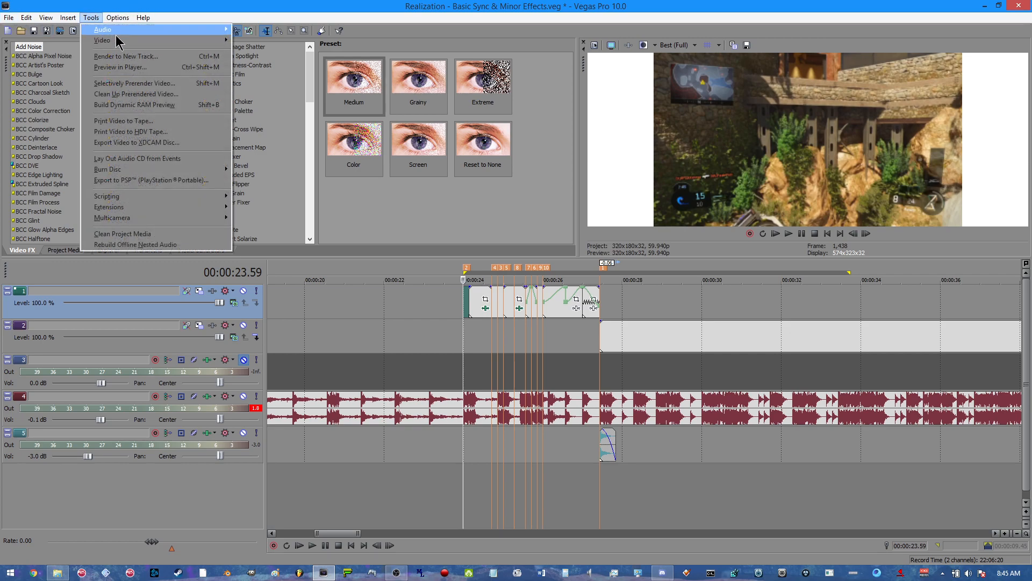
left_click(162, 106)
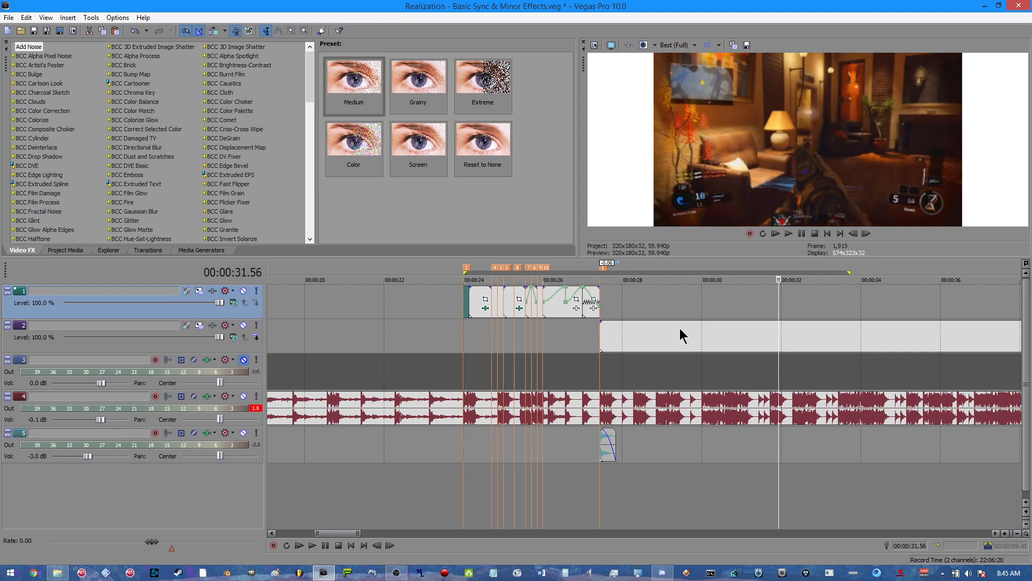
Play back the synced gameplay clips from 23.59 to review their timing against the music
key("space")
left_click(311, 546)
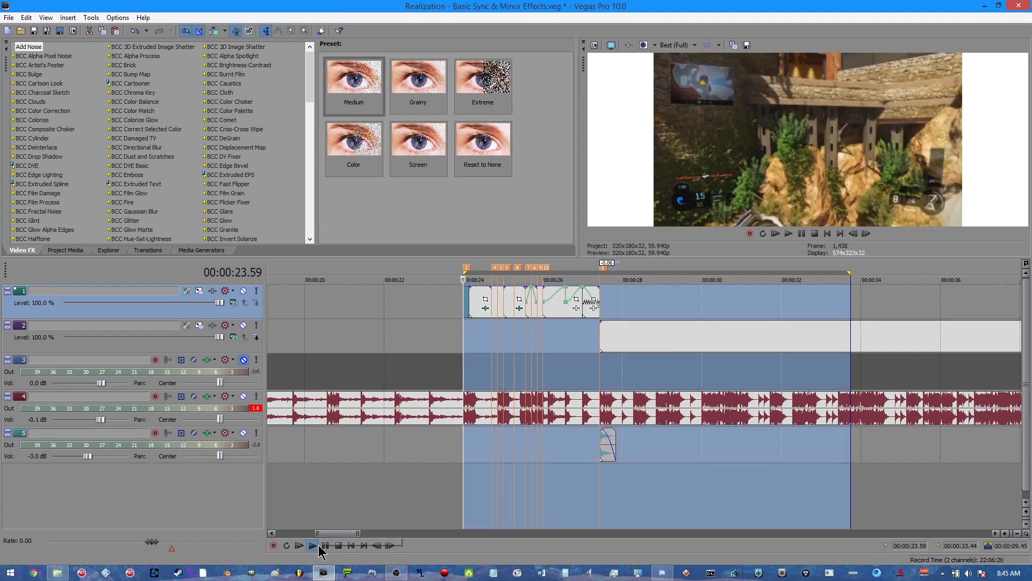
left_click(464, 381)
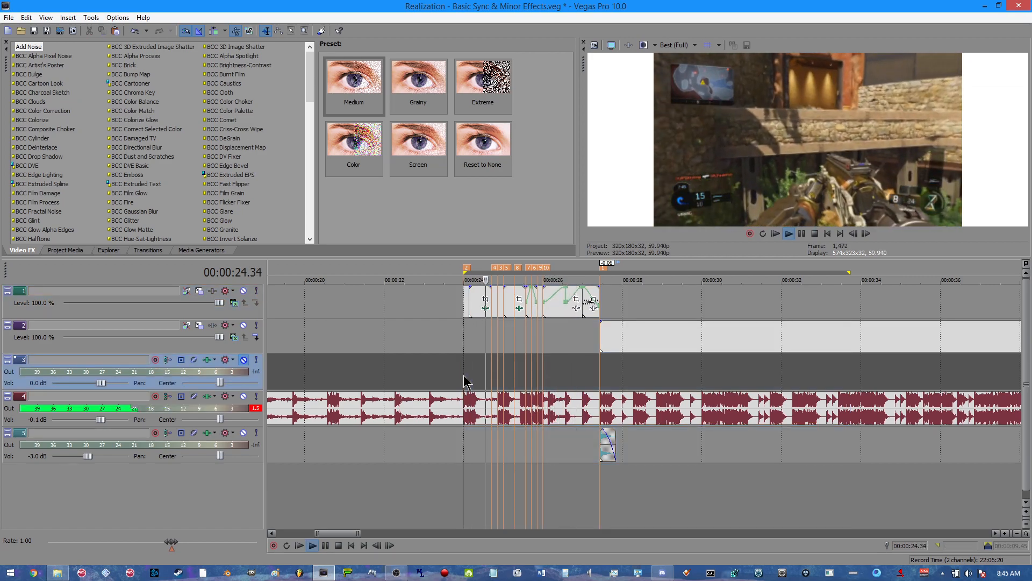
key("space")
key("space")
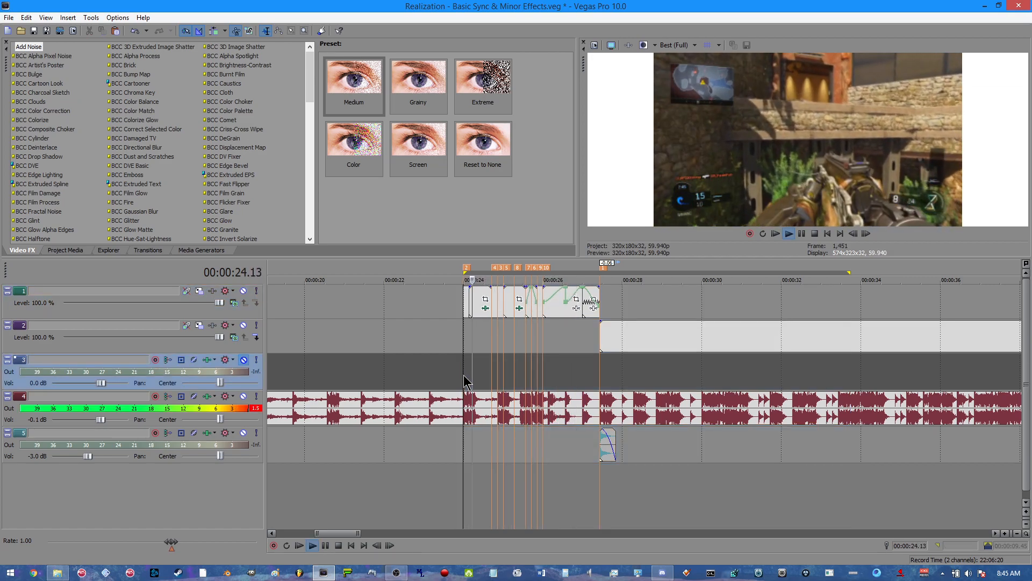
scroll(551, 333, "up", 3)
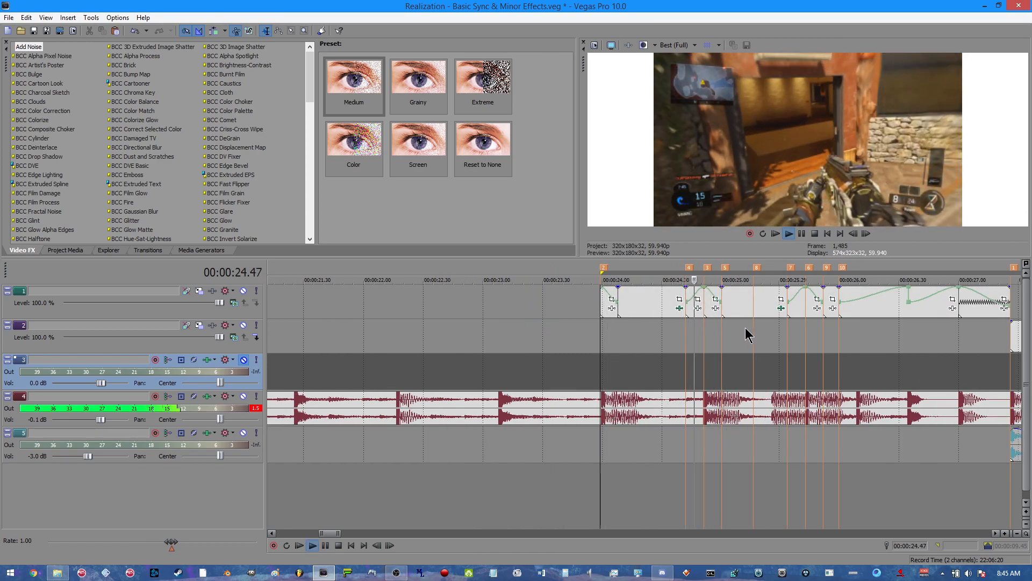
key("space")
Examine the second gameplay clip frame by frame up to its cut at marker 4
left_click(621, 302)
key("Right")
key("Right")
key("Right")
key("Right")
key("Right")
key("Right")
key("Right")
key("Right")
key("Right")
key("Right")
key("Right")
key("Right")
key("Right")
key("Right")
key("Right")
key("Right")
key("Right")
key("Right")
key("Right")
key("Right")
key("Right")
key("Right")
key("Right")
key("Right")
key("Right")
key("Right")
key("Right")
key("Right")
key("Right")
key("Right")
key("Right")
key("Right")
key("Right")
key("Right")
key("Right")
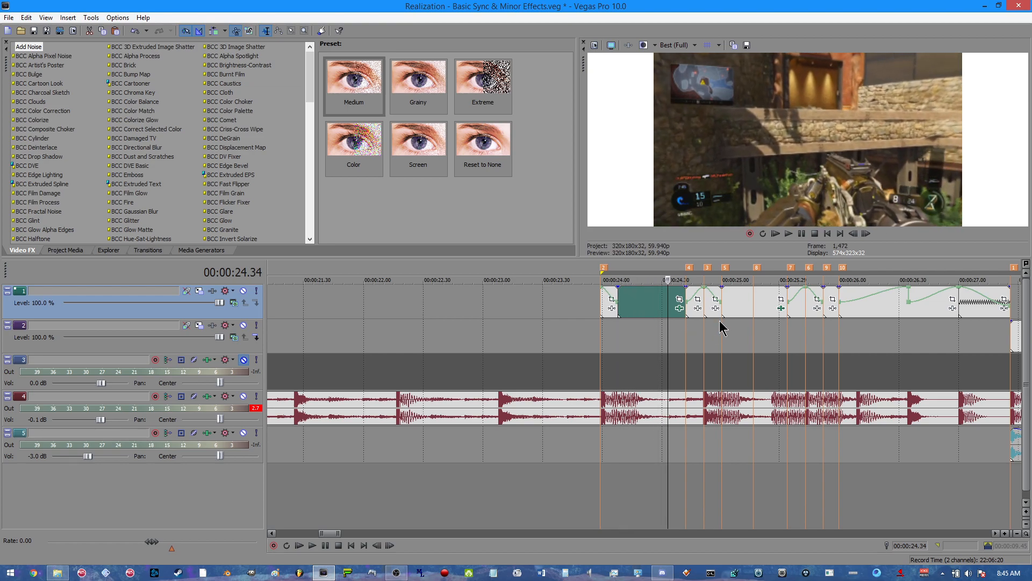
key("Left")
key("Left")
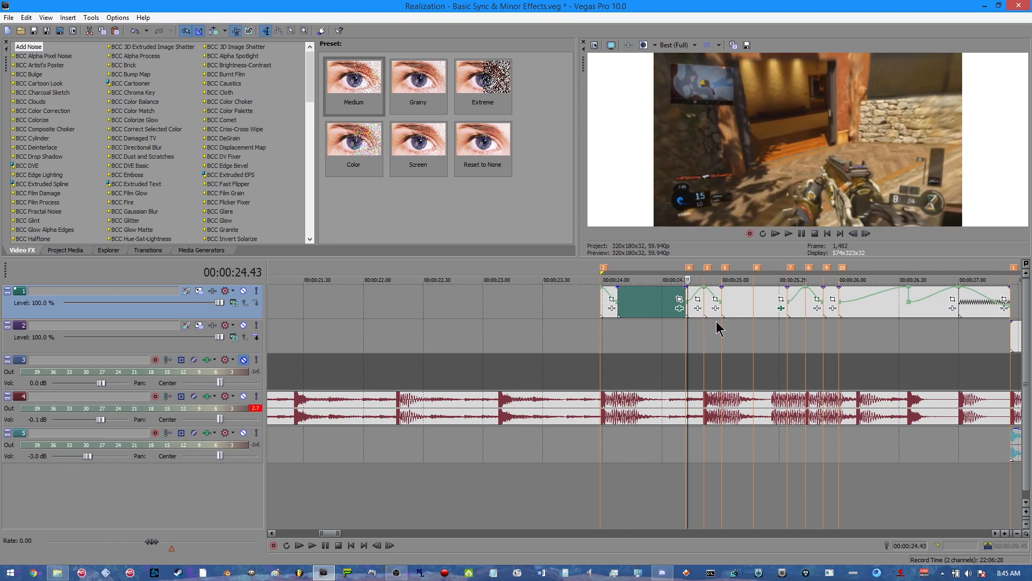
scroll(672, 323, "up", 5)
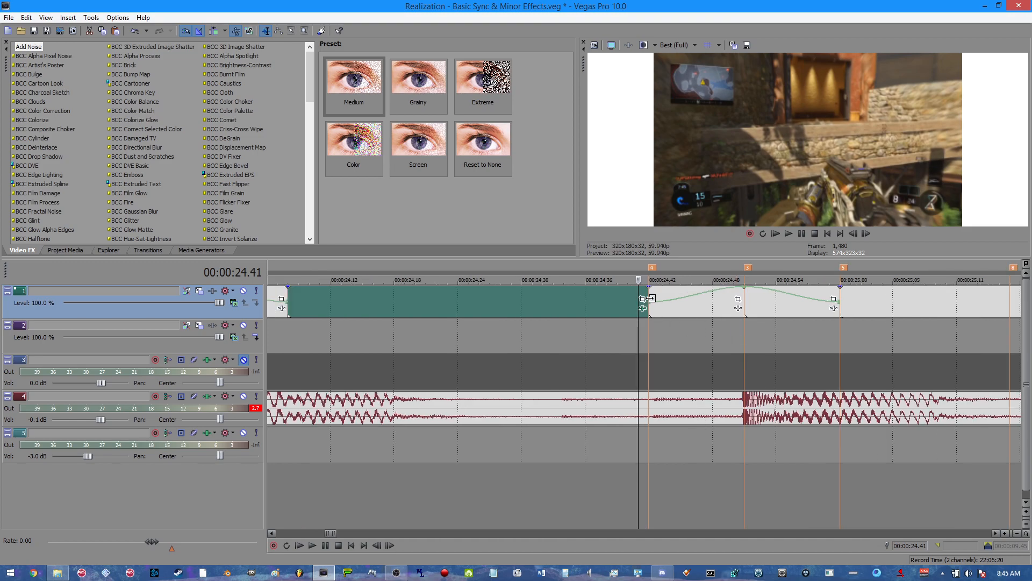
key("Right")
Compare the frames on either side of the cut at marker 7, stepping back and forth between 25.32 and 25.33
scroll(688, 323, "down", 5)
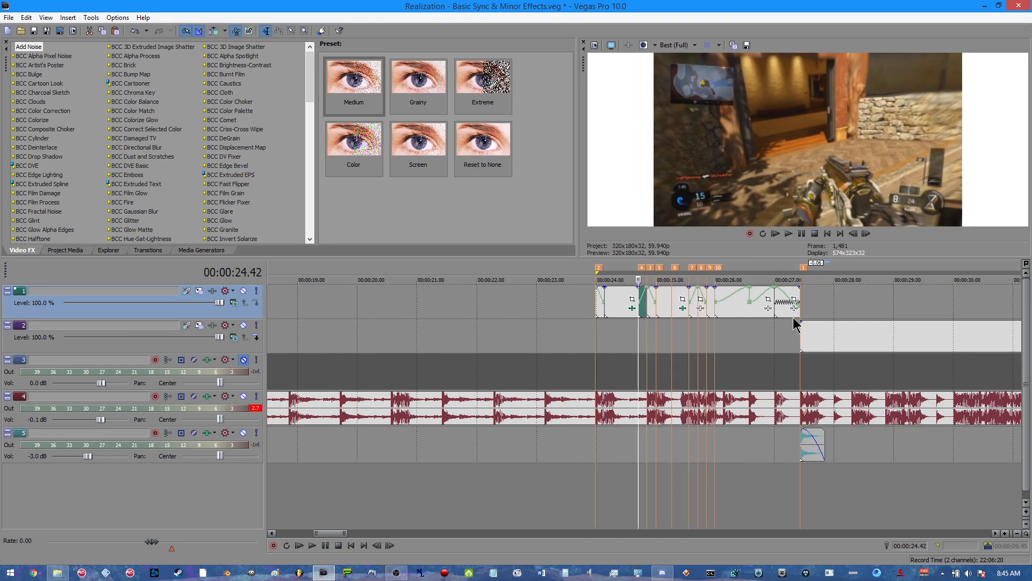
scroll(792, 318, "up", 3)
scroll(889, 307, "down", 3)
left_click(682, 299)
scroll(730, 322, "up", 4)
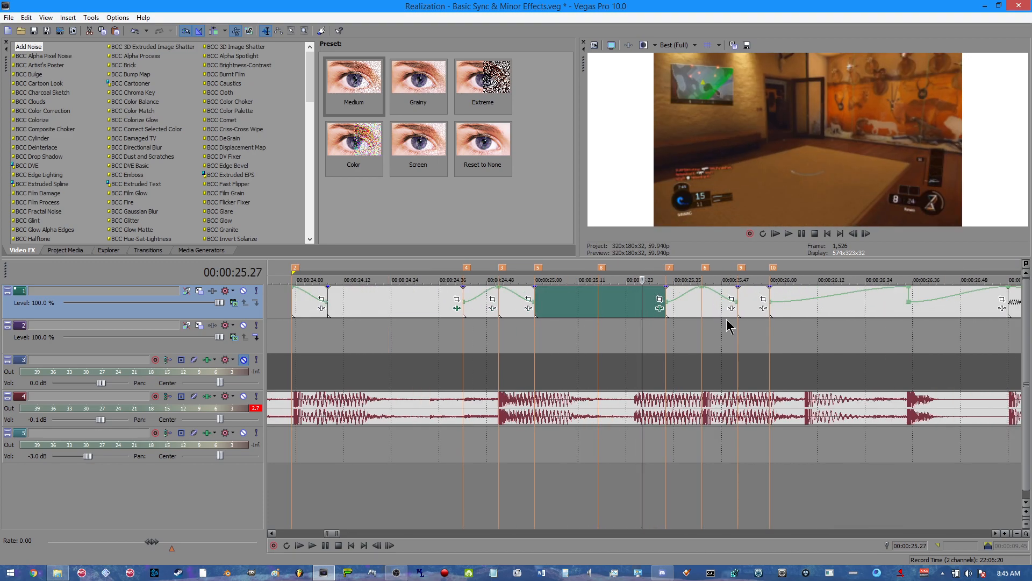
key("Right")
key("Right")
key("Right")
key("Right")
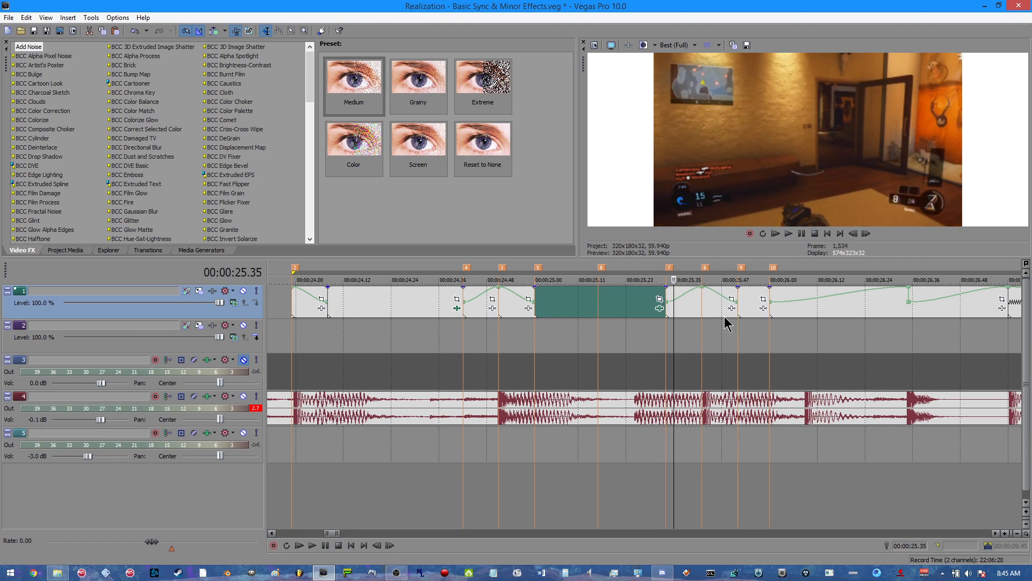
key("Left")
key("Left")
key("Left")
scroll(722, 316, "up", 5)
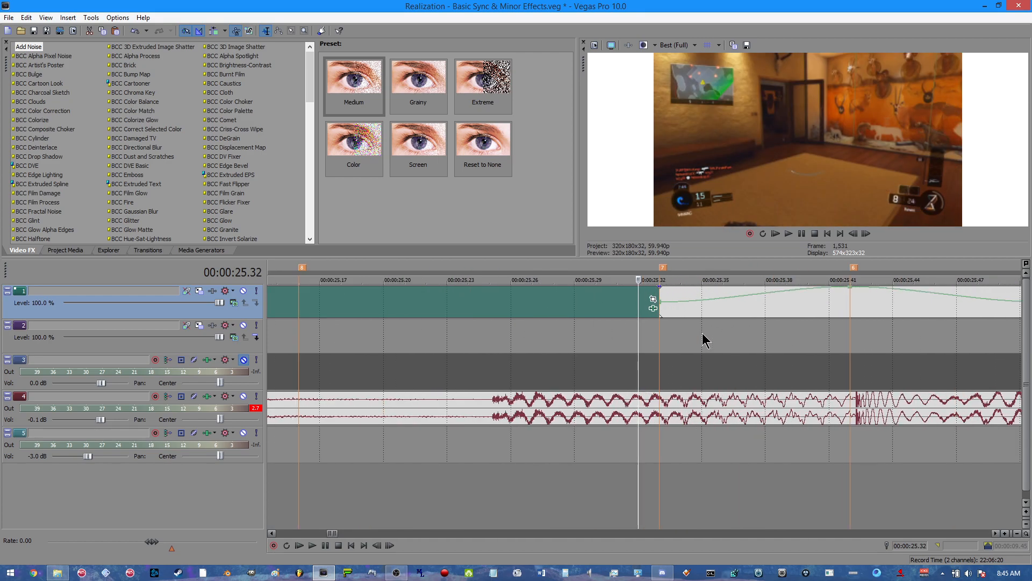
key("Right")
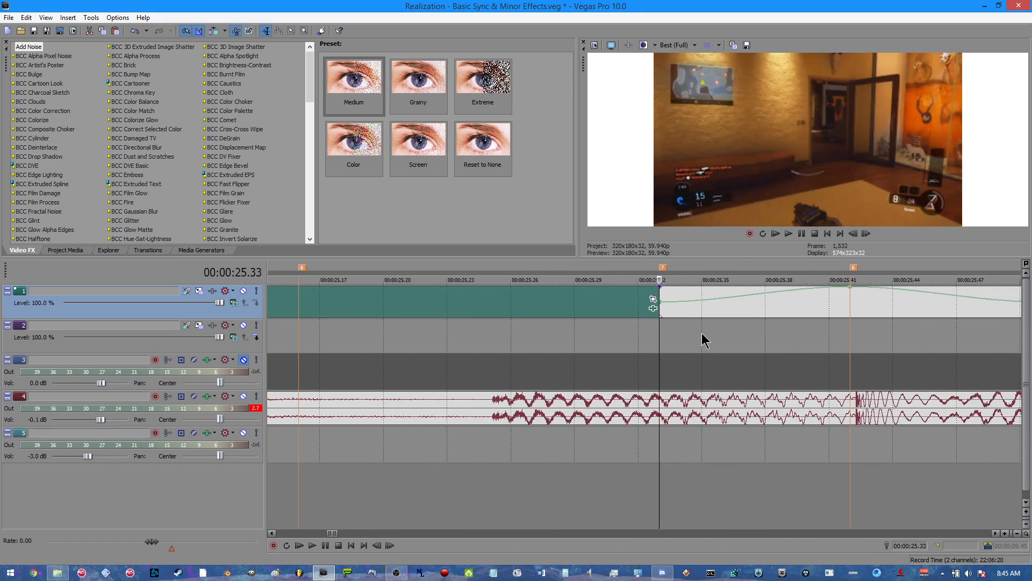
key("Left")
key("Right")
key("Left")
key("Right")
key("Left")
key("Right")
key("Left")
key("Right")
Set the velocity envelope point at marker 7 to normal velocity
right_click(661, 308)
left_click(688, 347)
key("Return")
right_click(661, 308)
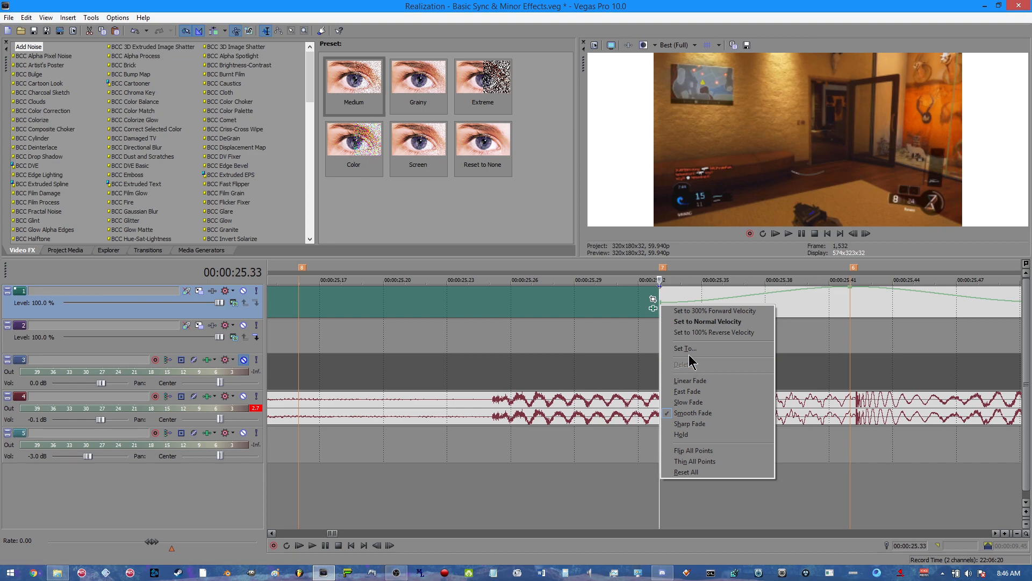
left_click(696, 321)
scroll(689, 326, "down", 4)
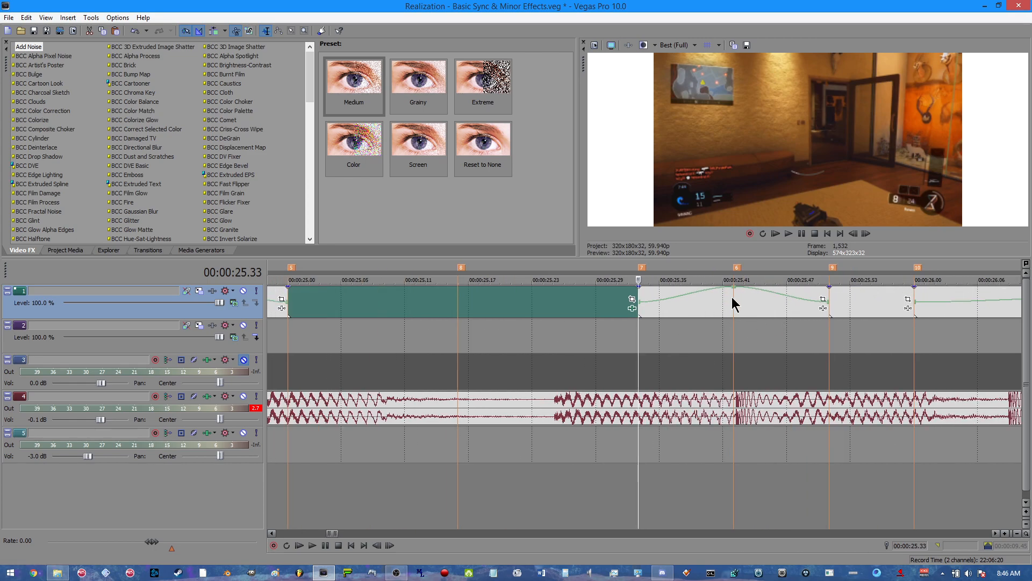
Select the clip starting at marker 7 and recheck the frame change across its opening cut
left_click(731, 298)
scroll(755, 305, "down", 6)
scroll(636, 321, "up", 3)
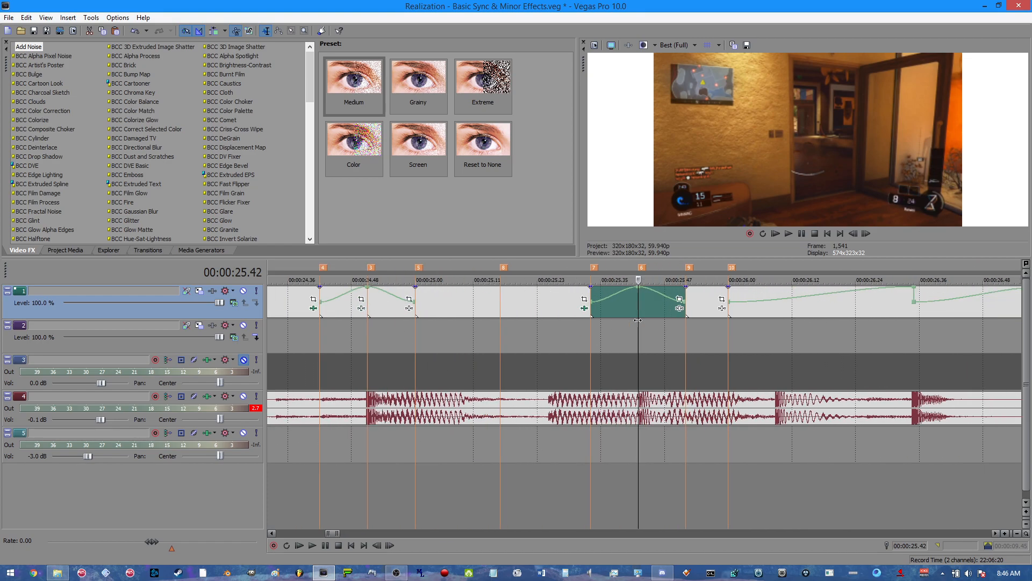
left_click(590, 298)
scroll(615, 313, "up", 3)
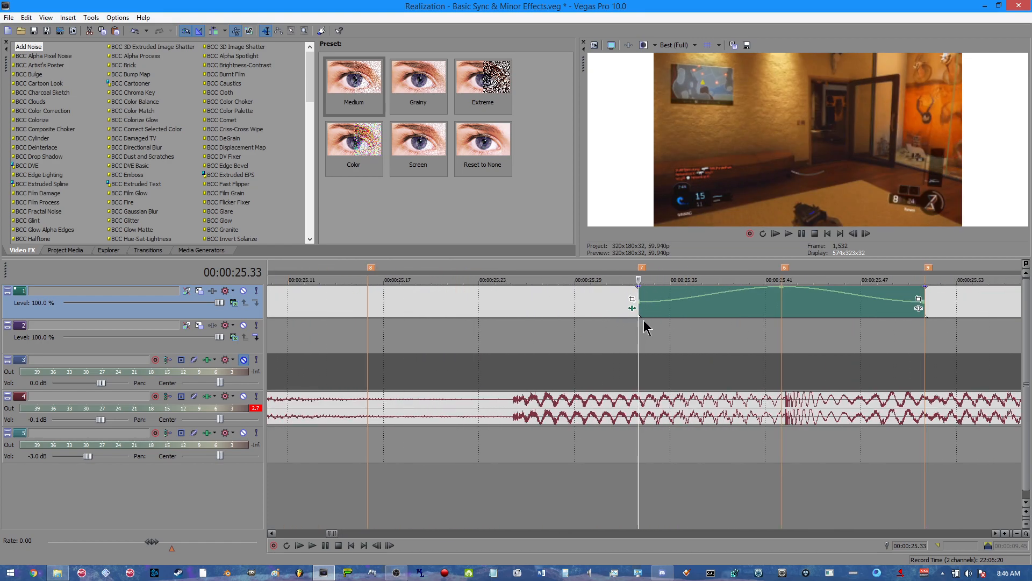
key("Left")
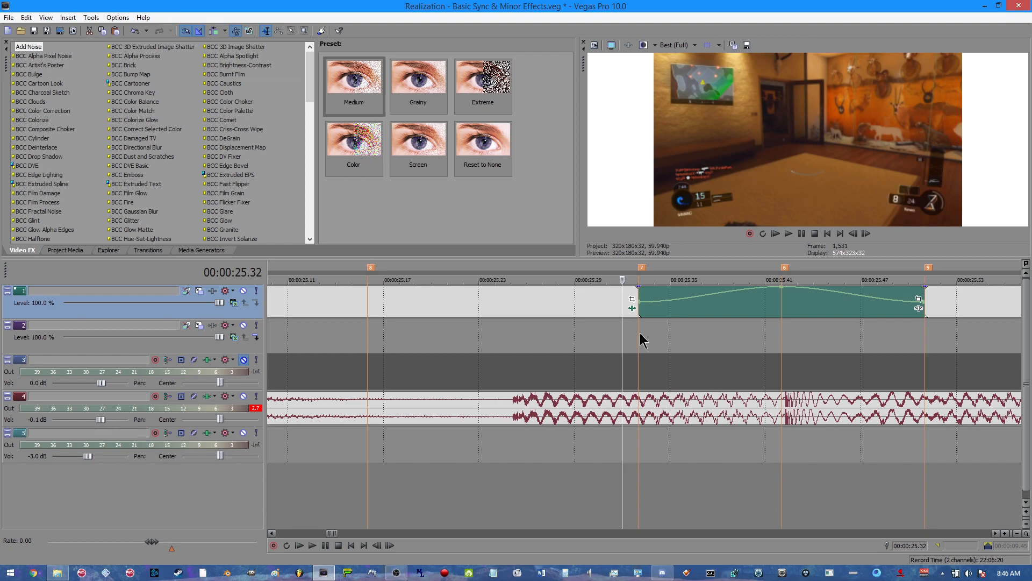
key("Right")
key("Left")
key("Right")
key("Left")
key("Right")
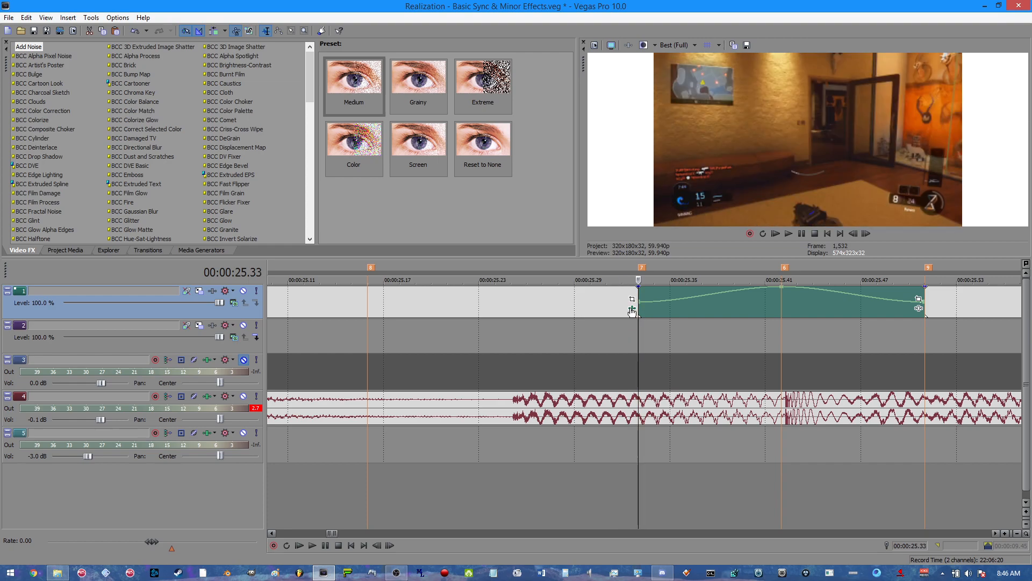
Open the TwixtorPRO effect of the clip ending at marker 7 and inspect its middle and last speed keyframes
left_click(632, 311)
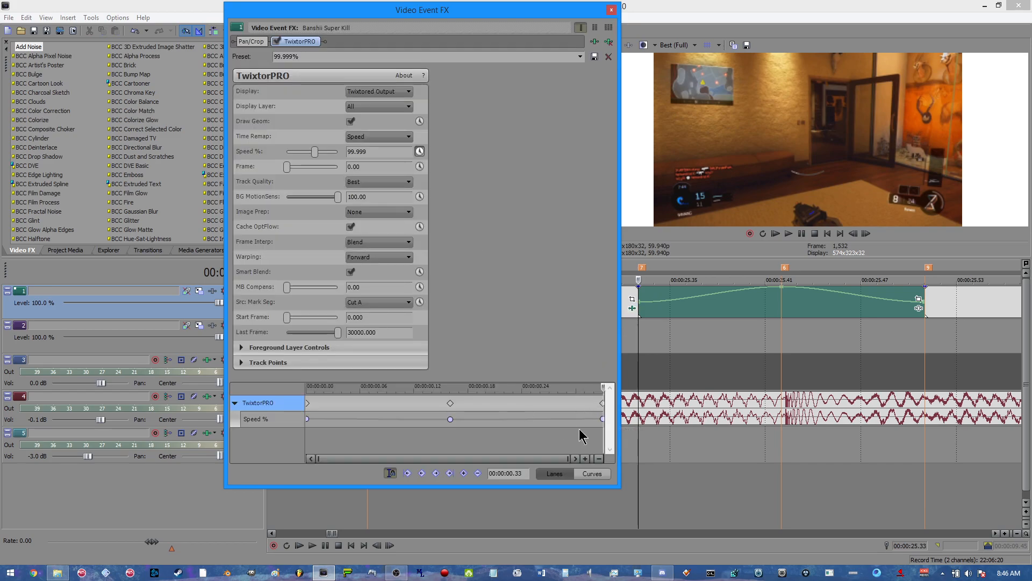
left_click(450, 419)
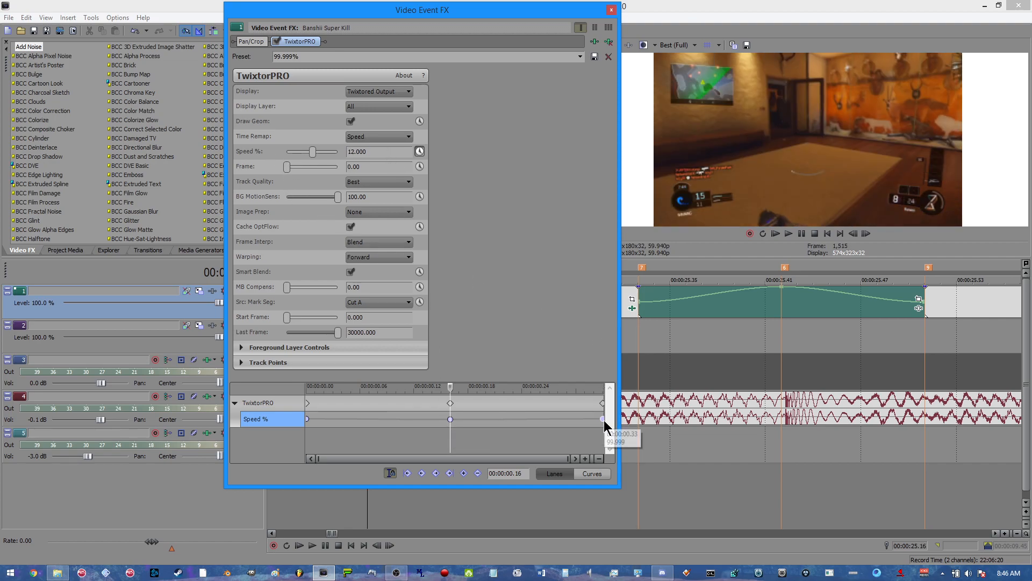
left_click(605, 420)
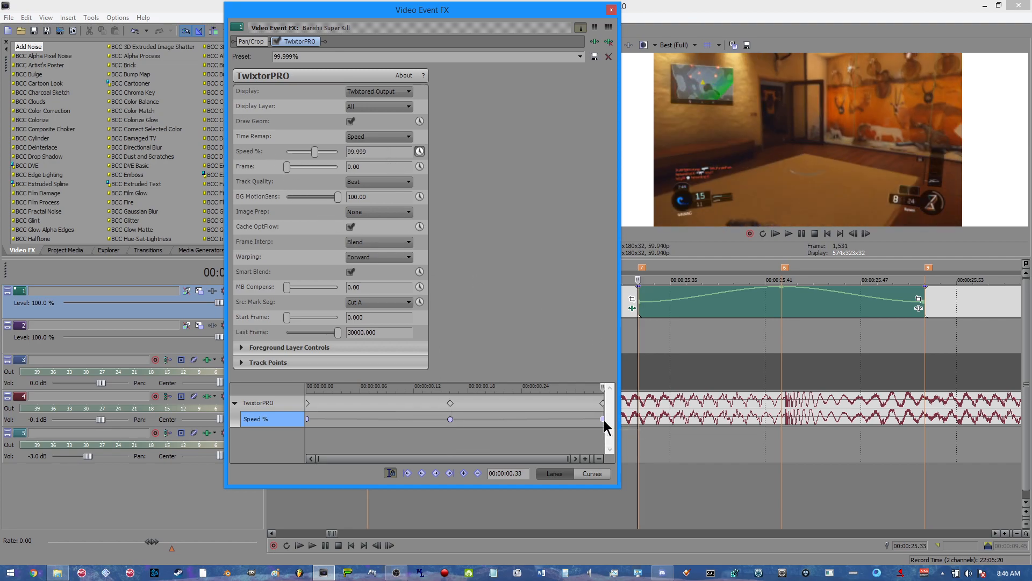
Step back and forth across the cut at marker 7 to recheck the frame change with TwixtorPRO open
left_click(637, 296)
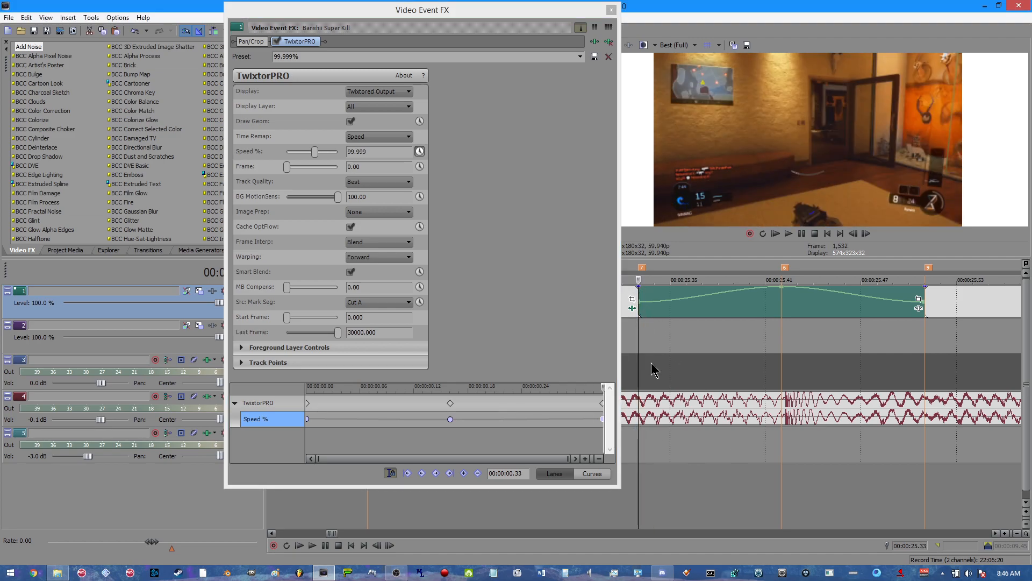
key("Right")
key("Left")
key("Left")
key("Right")
key("Left")
key("Right")
key("Left")
key("Right")
Set the middle TwixtorPRO speed keyframe to 20% and check the frames on both sides of the cut at marker 7
left_click(450, 419)
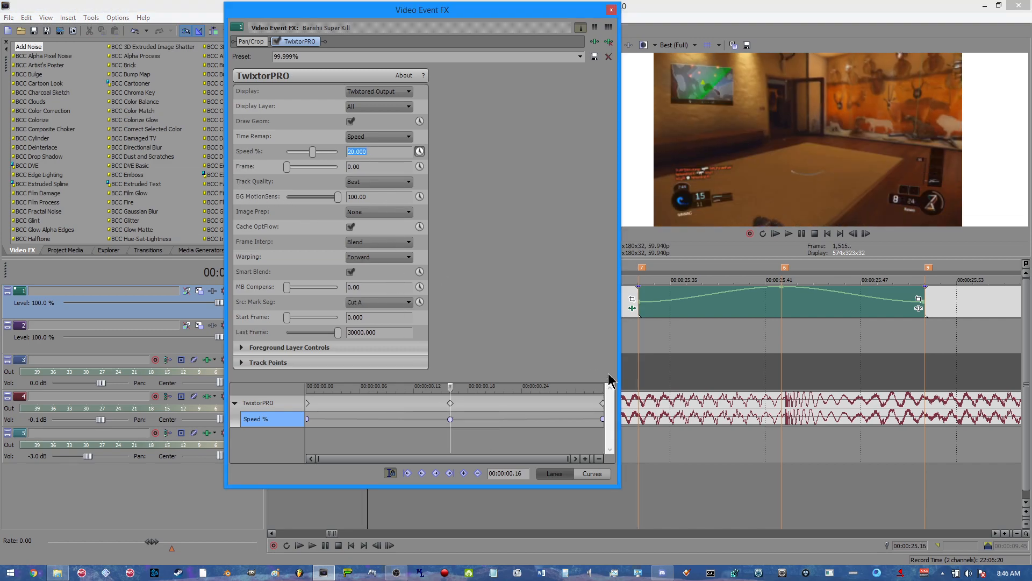
left_click(640, 303)
key("Left")
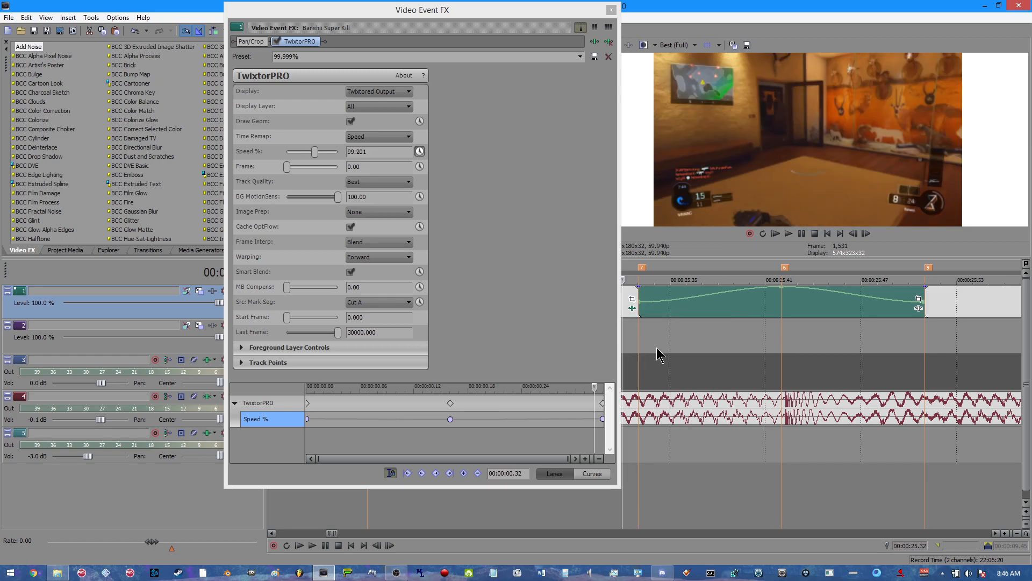
key("Right")
key("Left")
Set the middle TwixtorPRO speed keyframe to 50% and compare the frames at marker 7 again
left_click(450, 419)
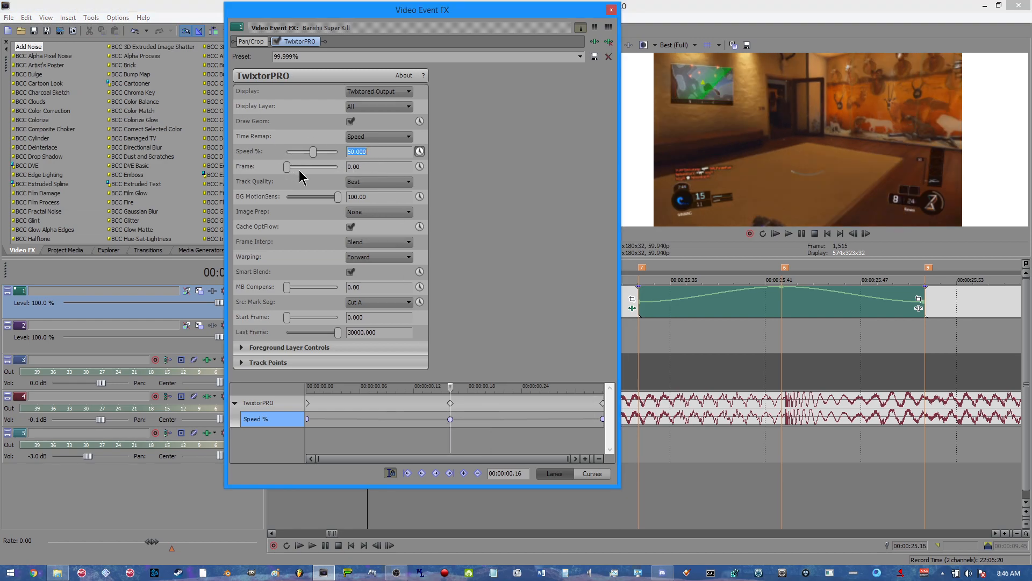
type("50")
key("Return")
left_click(642, 293)
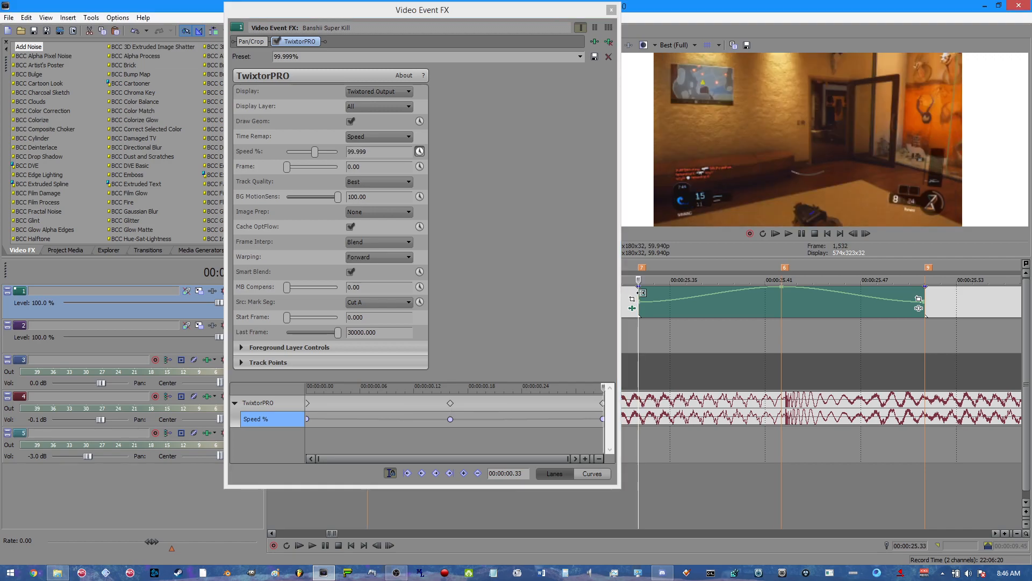
key("Left")
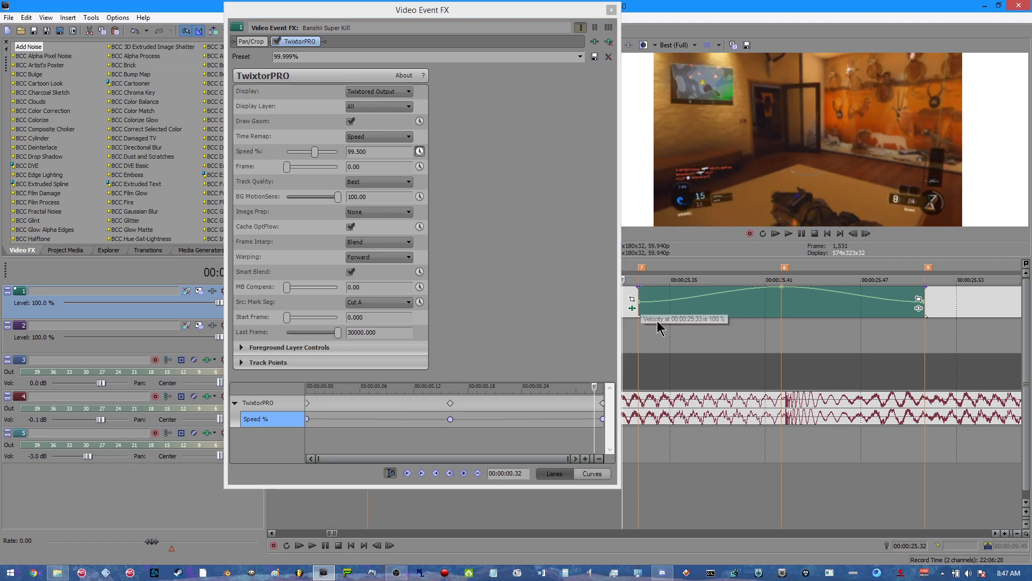
Play the transition at marker 7 and step frame by frame from 25.30 to 25.36 to judge its smoothness
key("space")
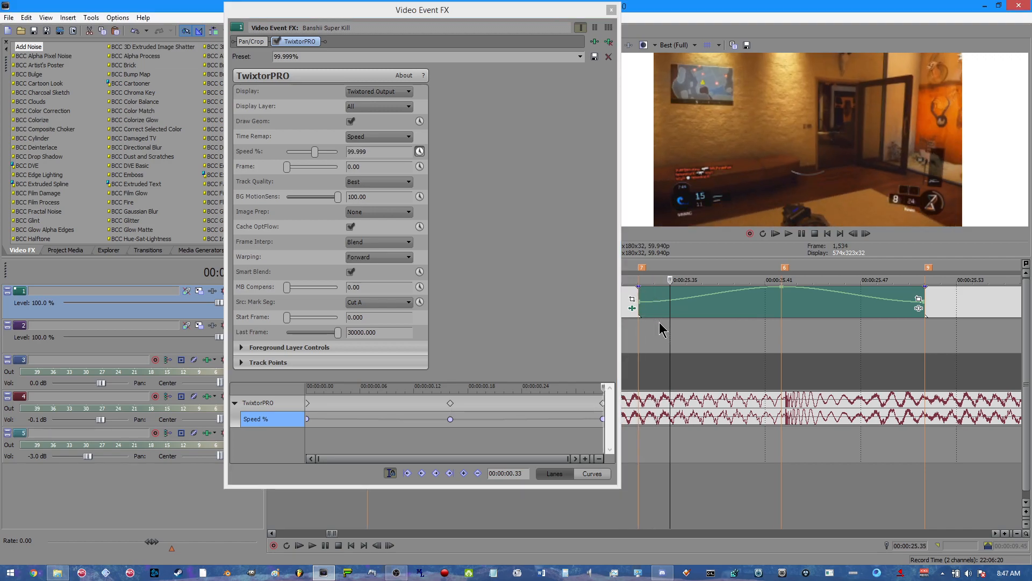
key("space")
key("Left")
key("Left")
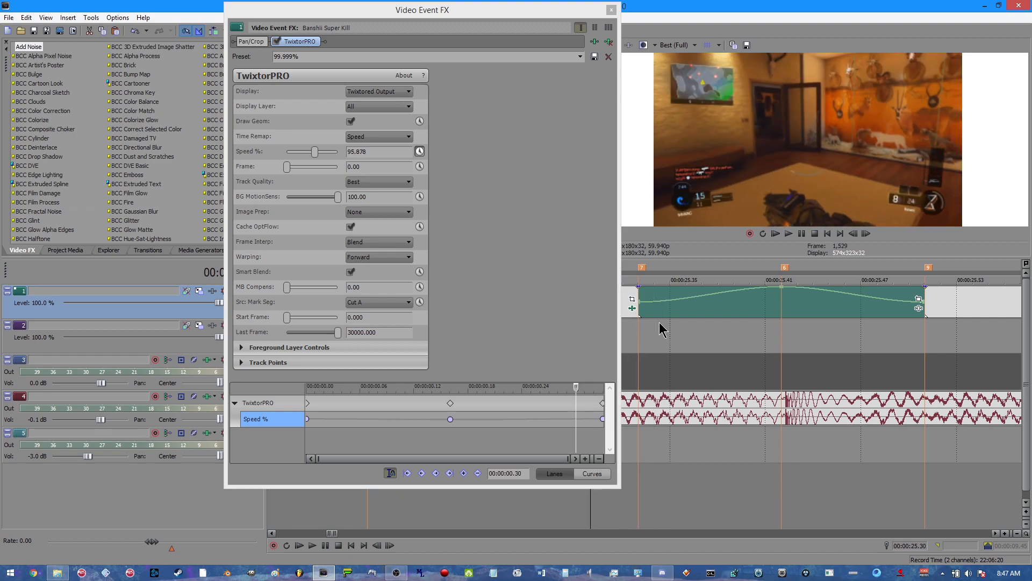
key("Right")
key("Right")
key("Right")
key("Right")
key("Right")
key("Right")
key("Right")
key("Right")
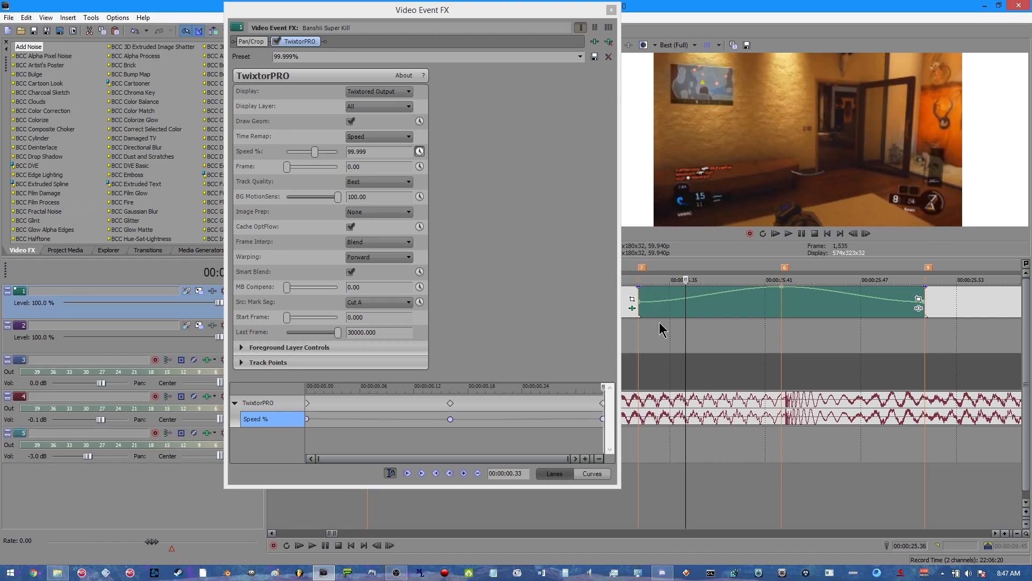
Set the middle TwixtorPRO speed keyframe to 10% and close the effect window
scroll(659, 322, "down", 1)
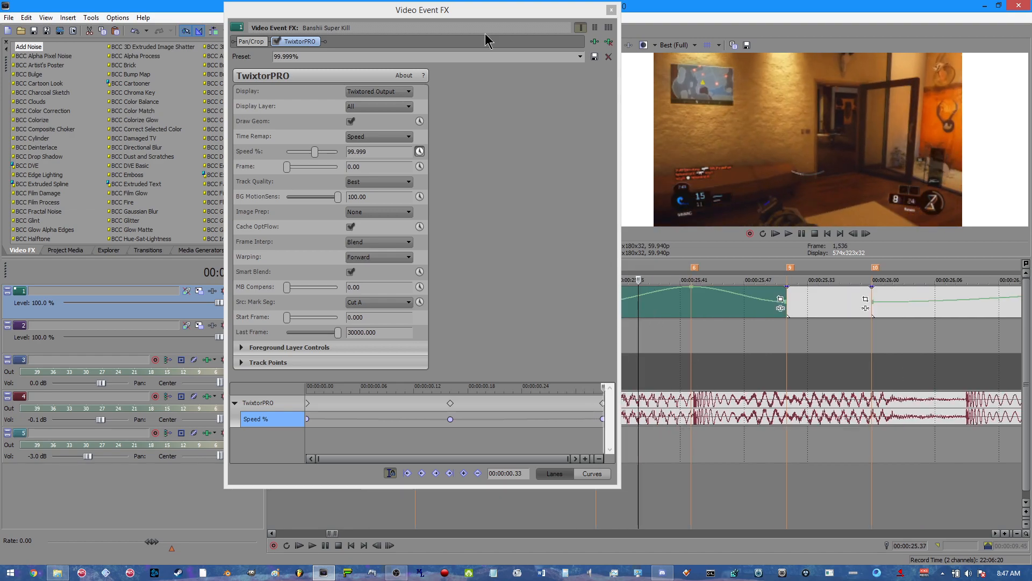
left_click(451, 419)
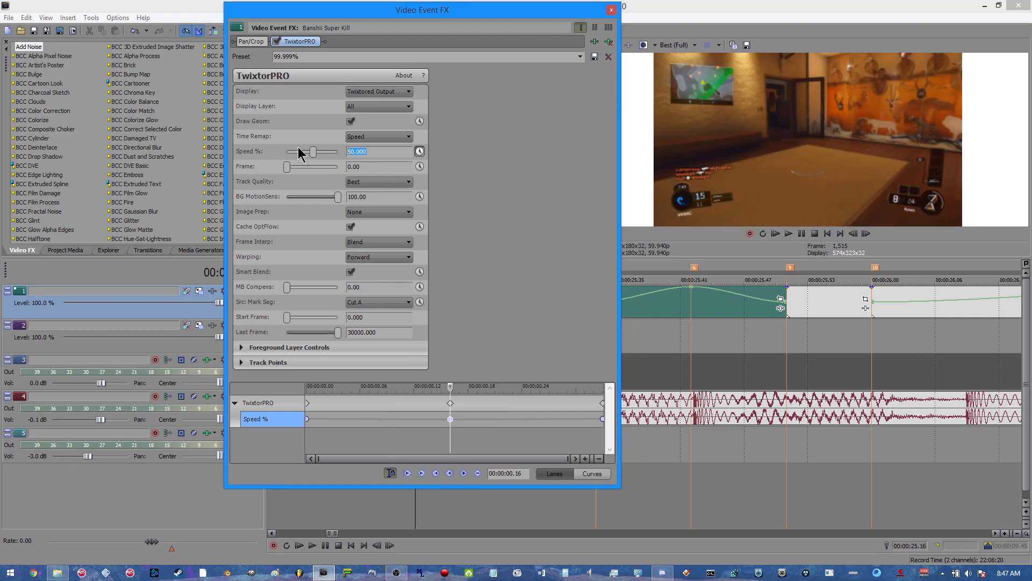
type("10")
key("Return")
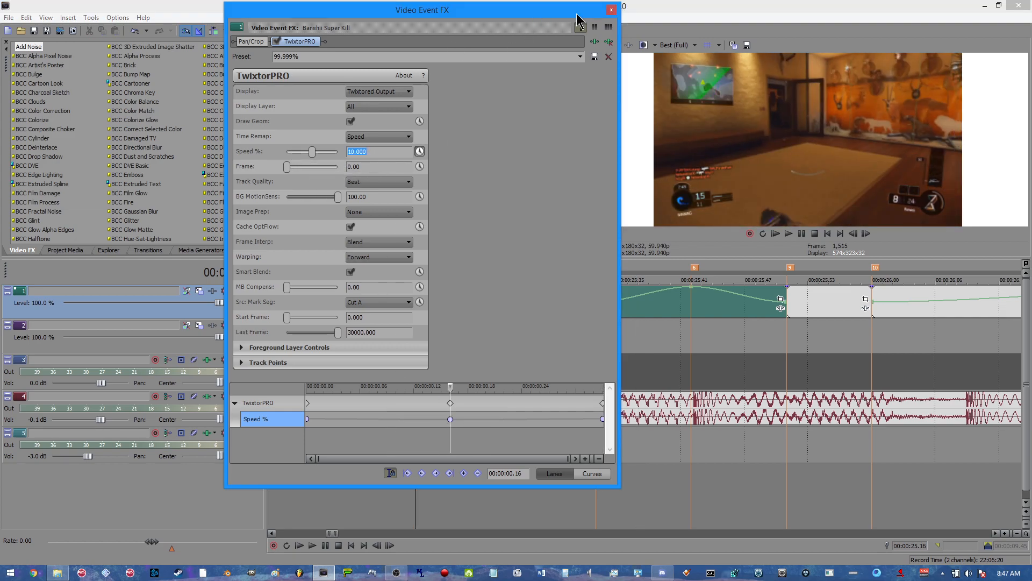
left_click(612, 10)
Delete all clips on the first video track from marker 4 up to marker 1
scroll(629, 369, "down", 4)
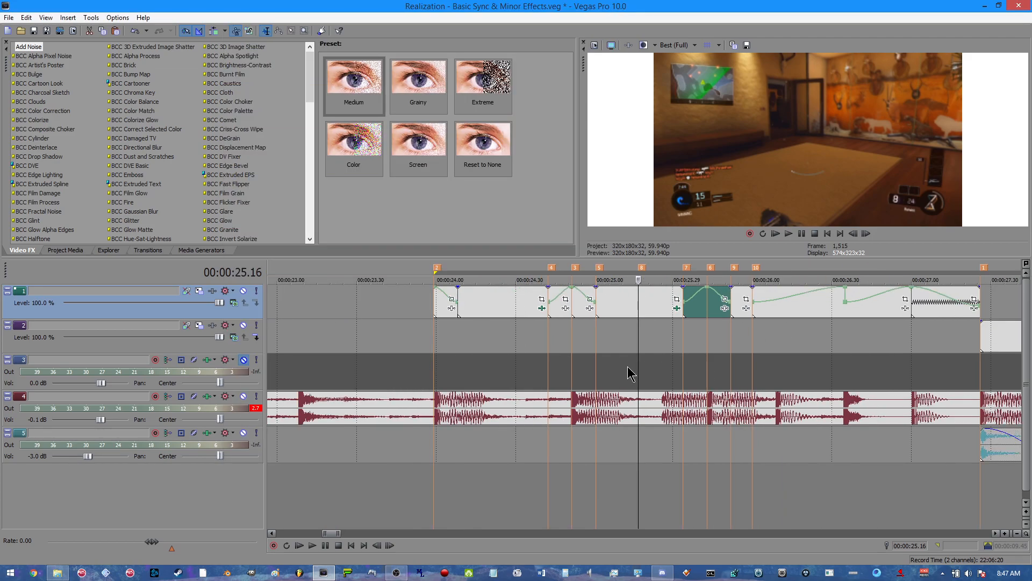
left_click(553, 298)
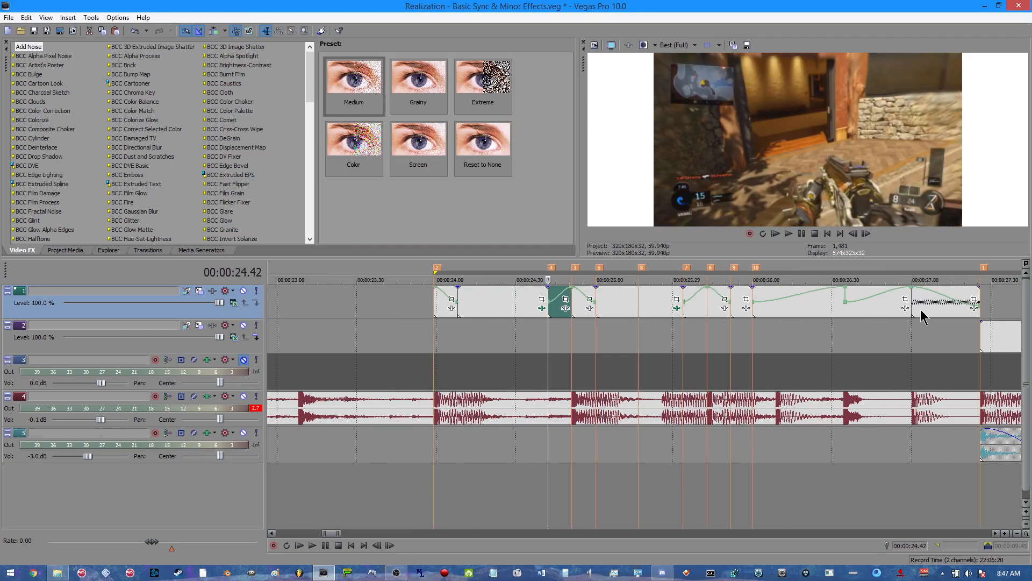
left_click(921, 309, "shift")
right_click(920, 308)
left_click(939, 166)
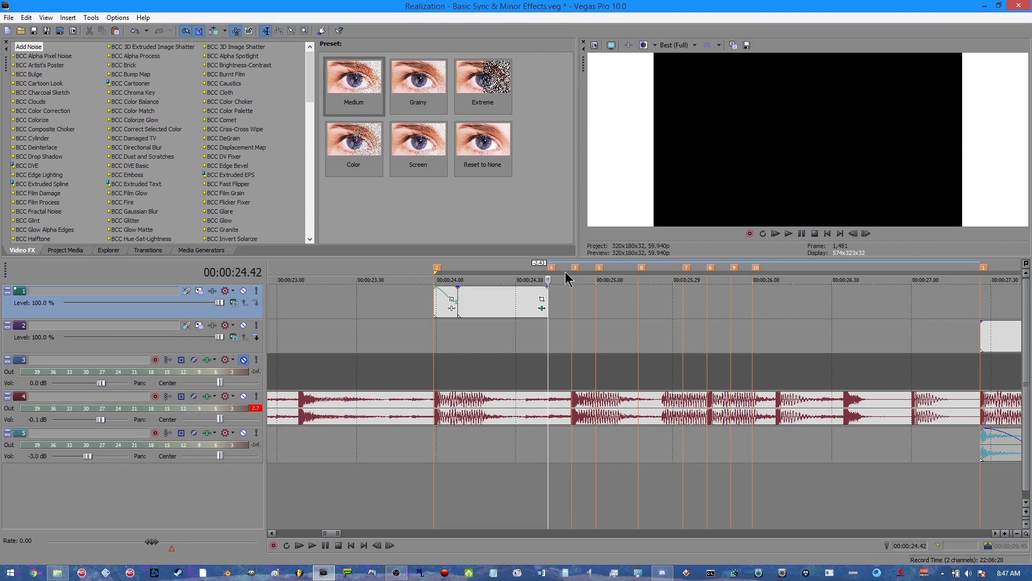
Extend the clip ending at marker 4 by about 20 frames and split it at marker 4
left_click(521, 298)
scroll(554, 300, "up", 4)
left_click(748, 300)
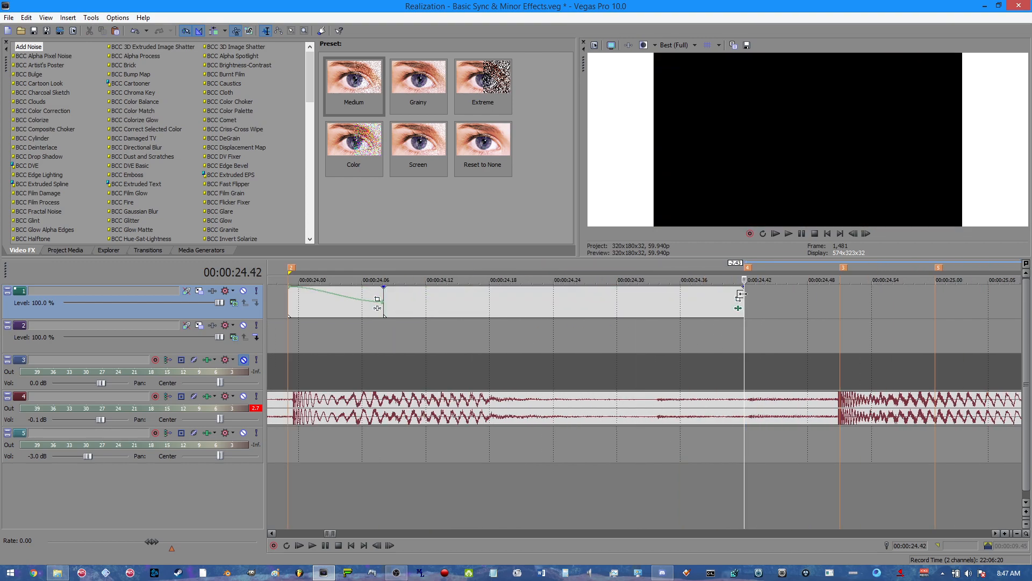
left_click_drag(744, 293, 956, 296)
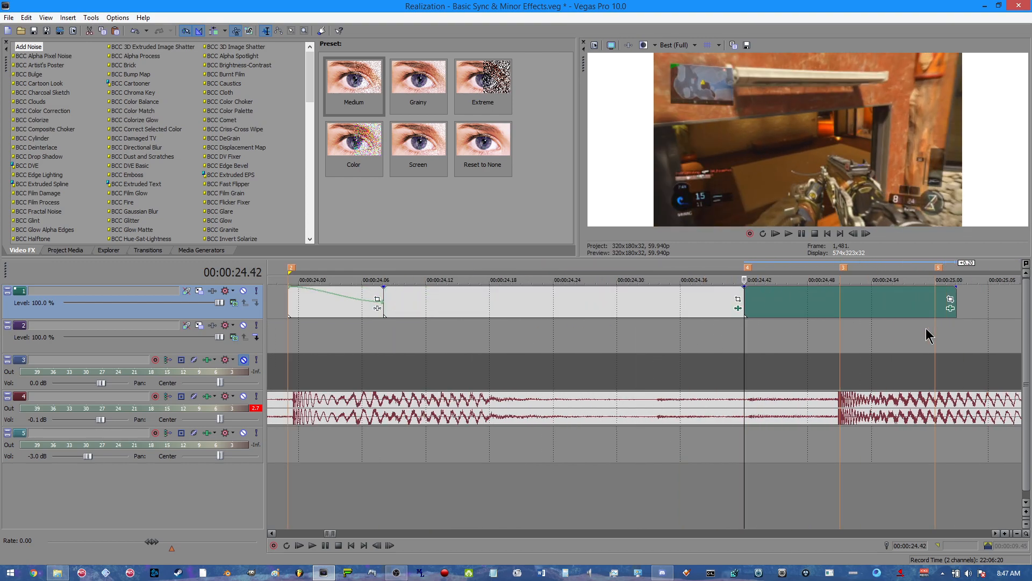
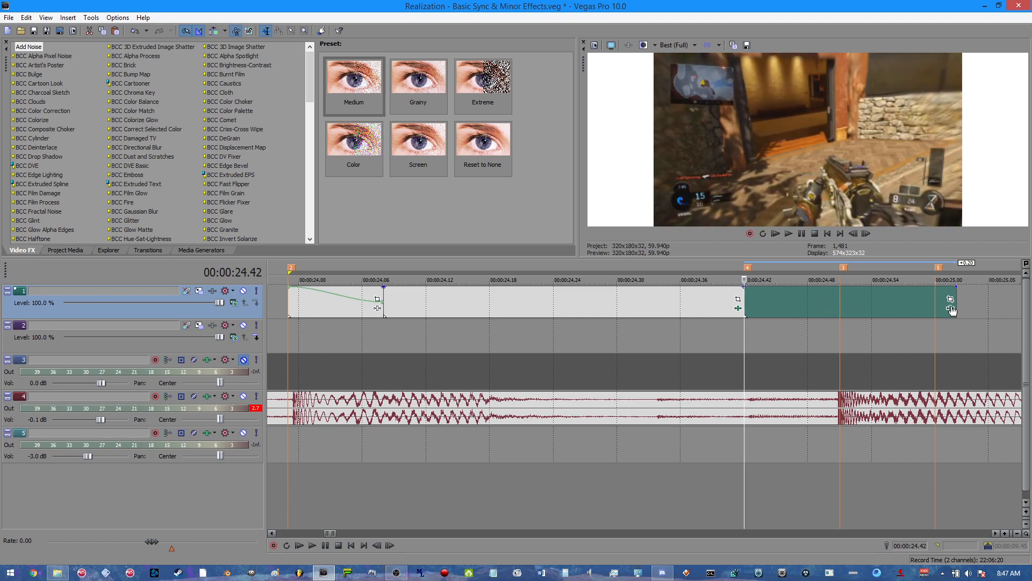
Remove the TwixtorPRO effect from the clip starting at marker 4 and save the project
left_click(951, 308)
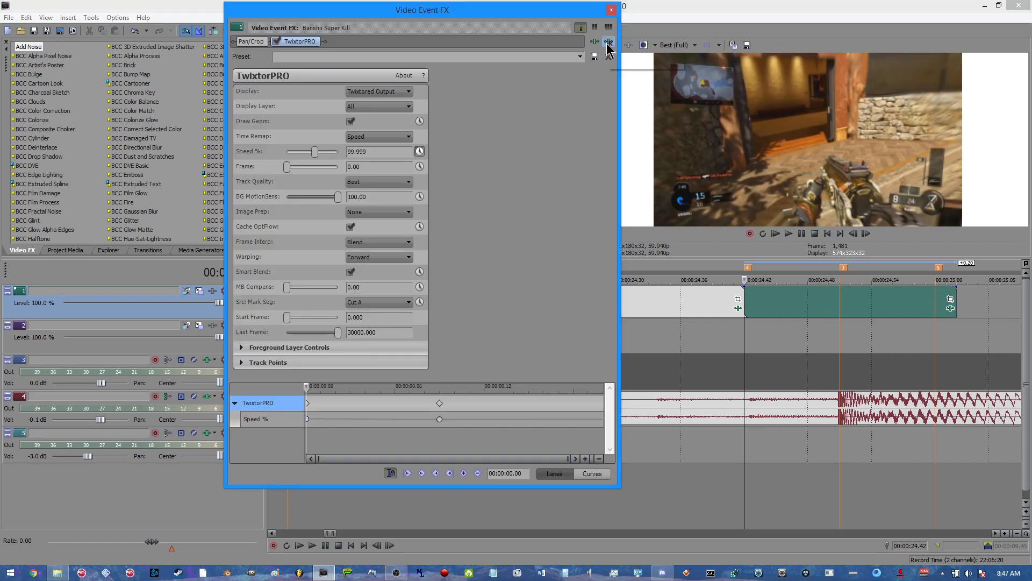
left_click(608, 43)
right_click(842, 308)
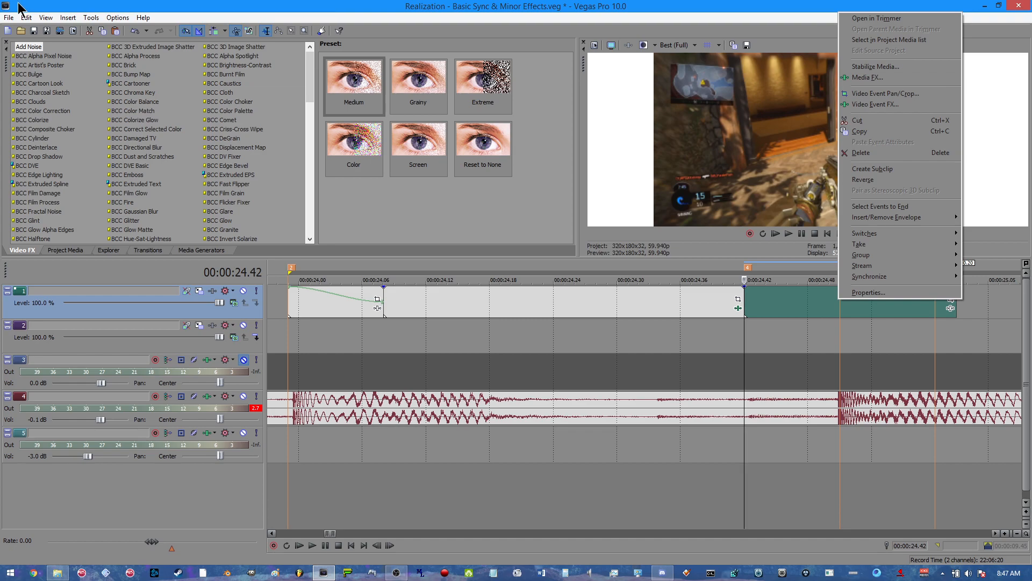
left_click(8, 18)
left_click(35, 80)
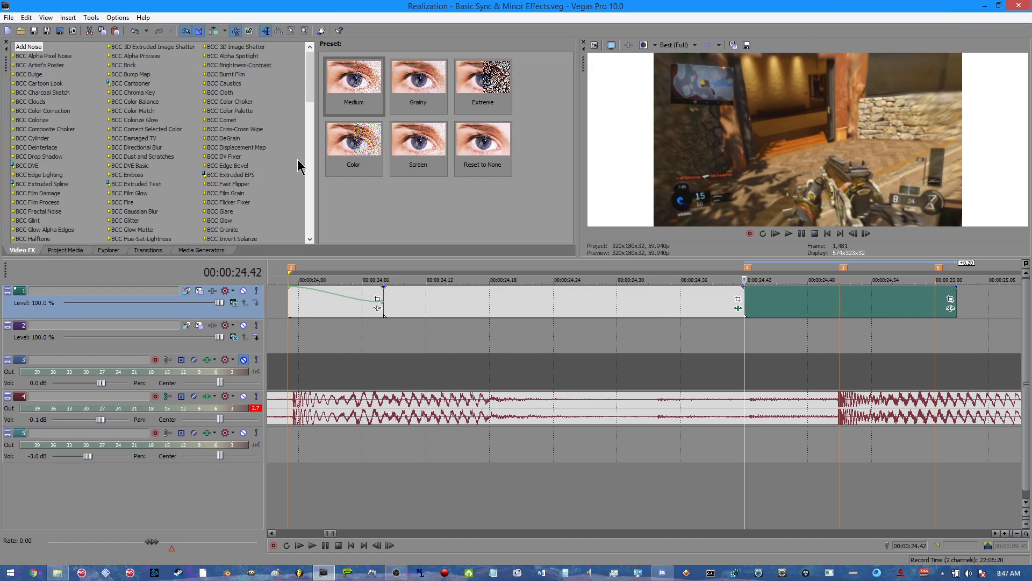
Compare the frames across the cut at marker 4 and slip the following clip's content by about 2 frames
scroll(767, 290, "down", 2)
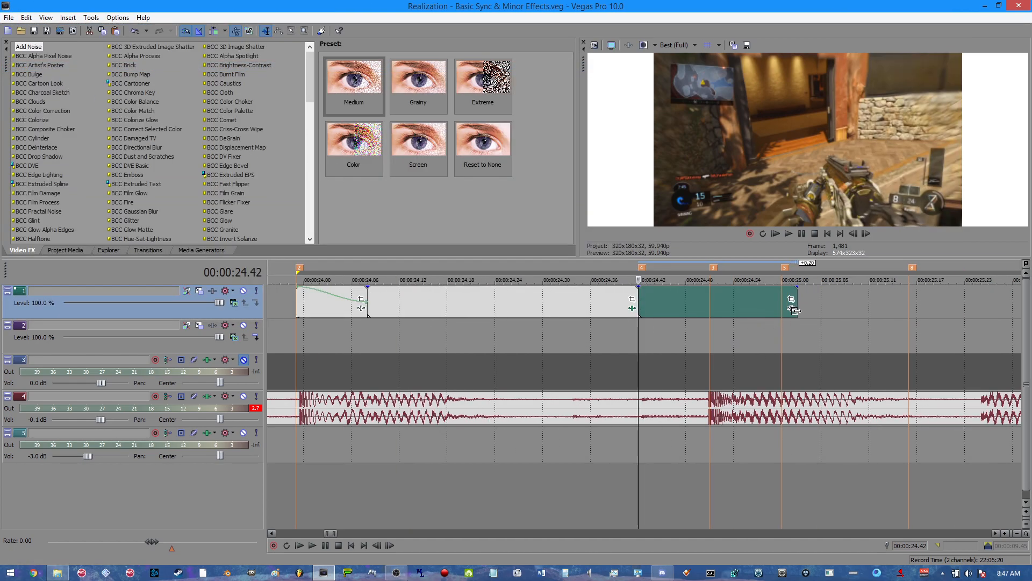
right_click(669, 306)
left_click(634, 306)
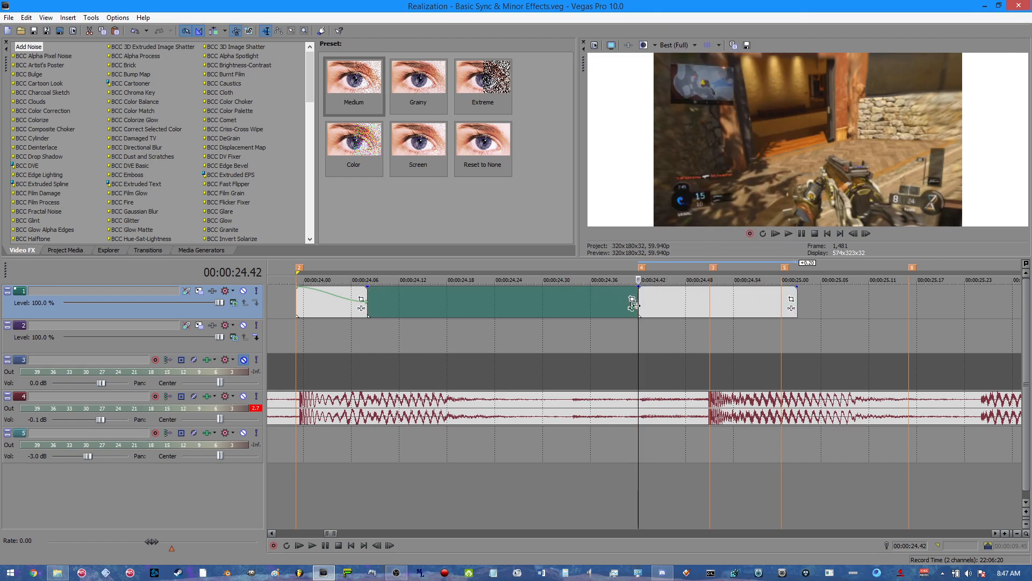
key("Left")
key("Right")
key("Left")
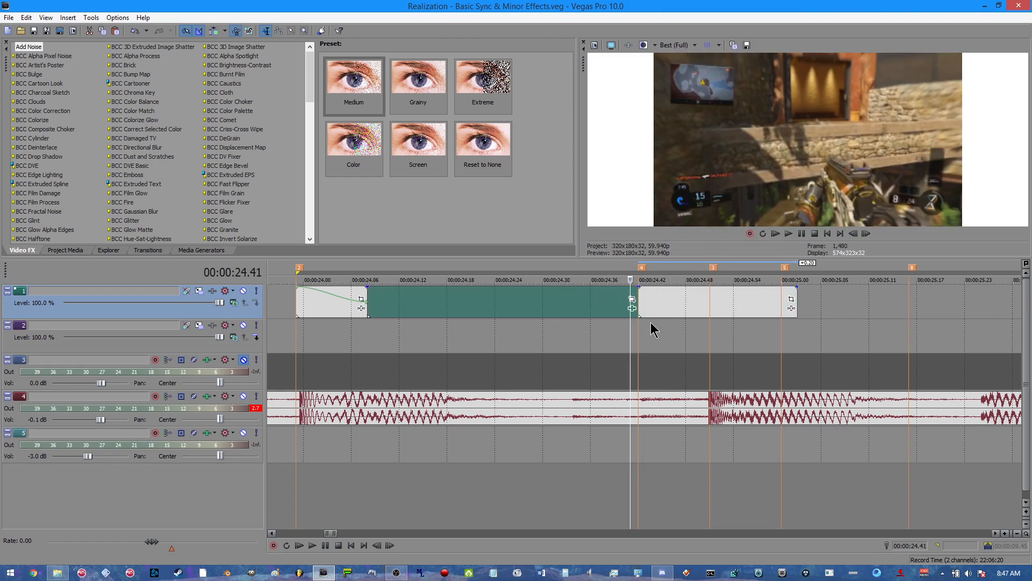
key("Right")
mouse_move(652, 315)
left_mouse_down()
mouse_move(668, 311)
mouse_move(638, 306)
left_mouse_up()
scroll(691, 317, "up", 3)
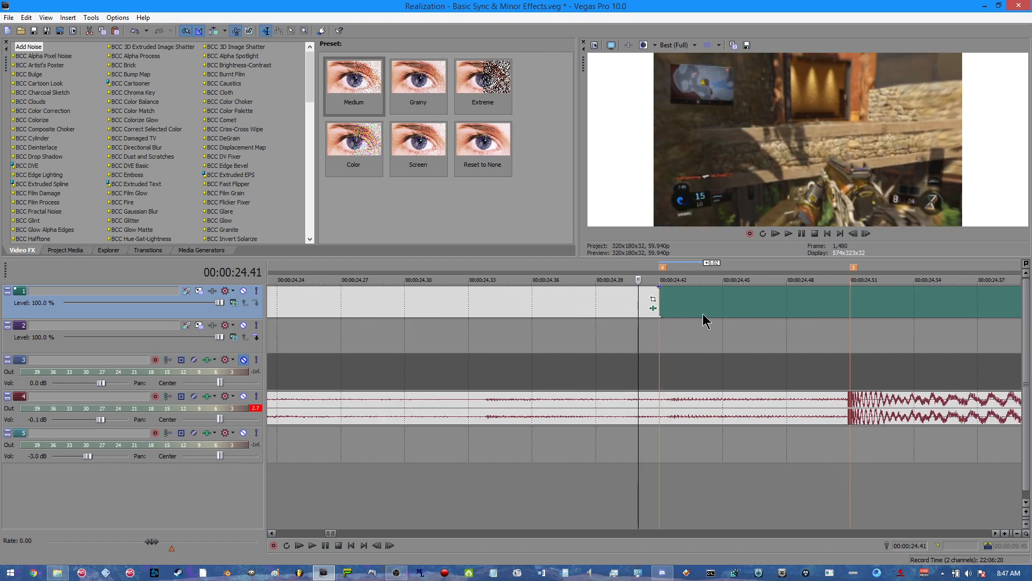
Slip the content of the clip starting at marker 4 to an offset of about 5 frames, checking its opening frame
key("Left")
left_click_drag(692, 308, 669, 309)
key("Left")
key("Right")
key("Right")
key("space")
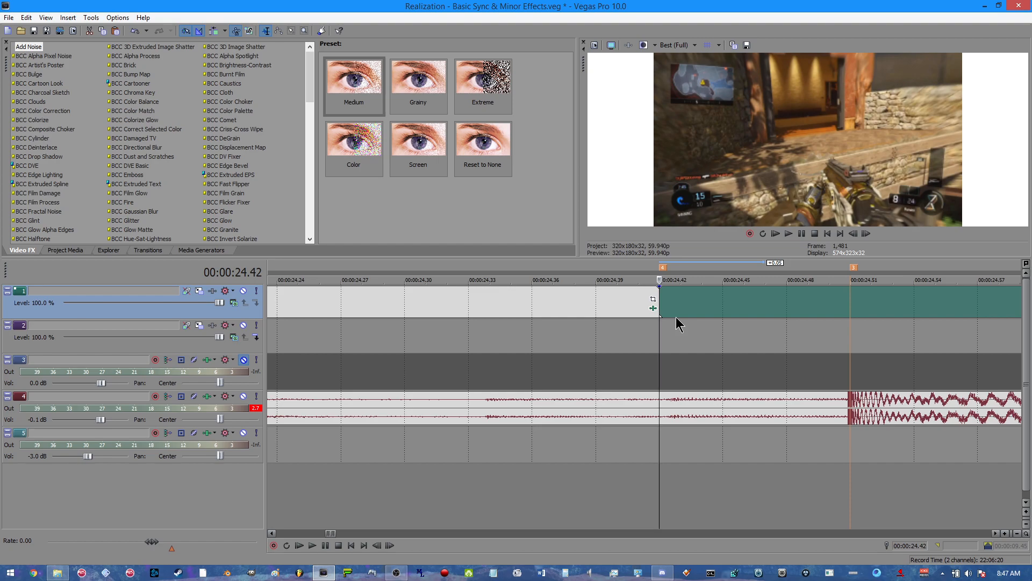
Fine-tune the slip of the clip starting at marker 4 to about 6 frames and step through its first frames
left_click_drag(691, 317, 668, 308)
key("Right")
key("Right")
key("Right")
key("Left")
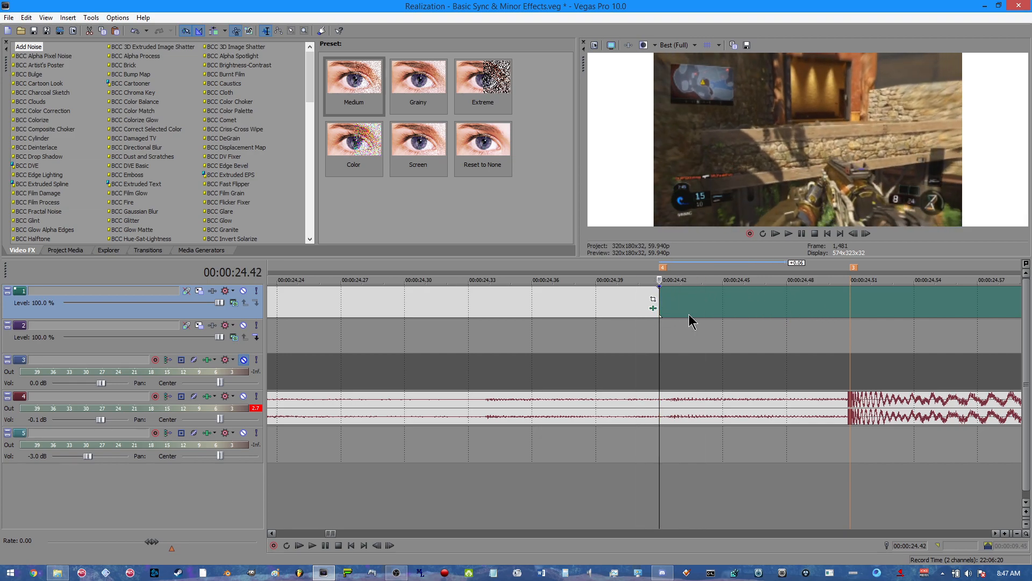
Preview the cut at marker 4 and add a velocity envelope to the clip starting there
scroll(689, 314, "down", 3)
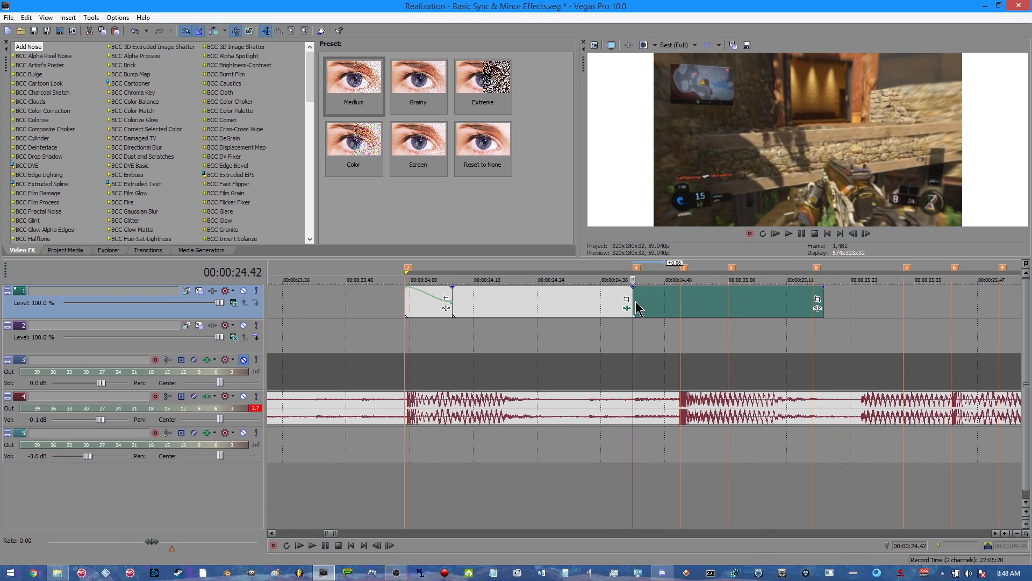
key("space")
key("space")
left_click(681, 314)
right_click(681, 314)
mouse_move(763, 214)
left_click(838, 226)
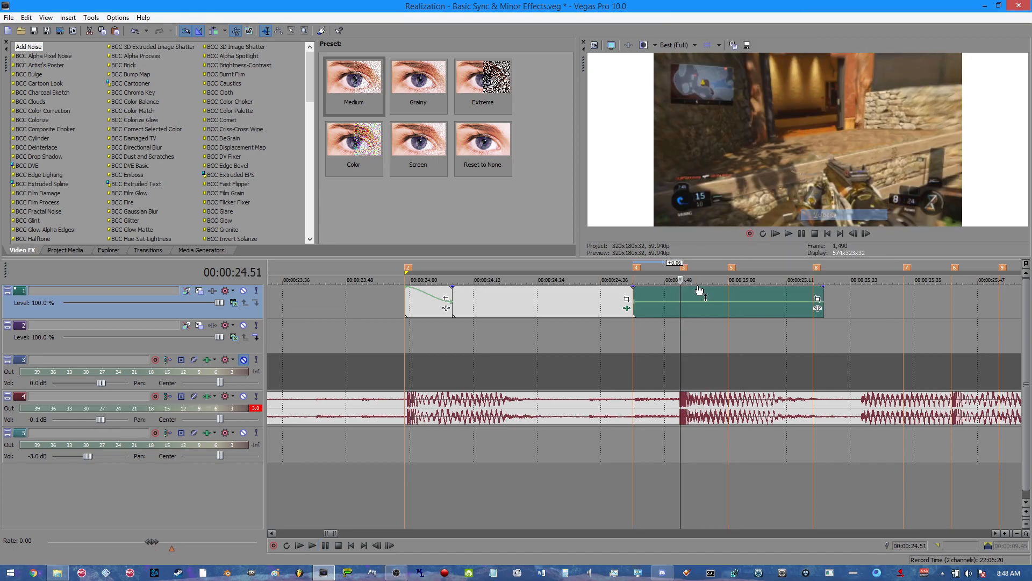
Add a velocity envelope point at marker 3 and set it to 300% forward velocity
right_click(685, 305)
key("Escape")
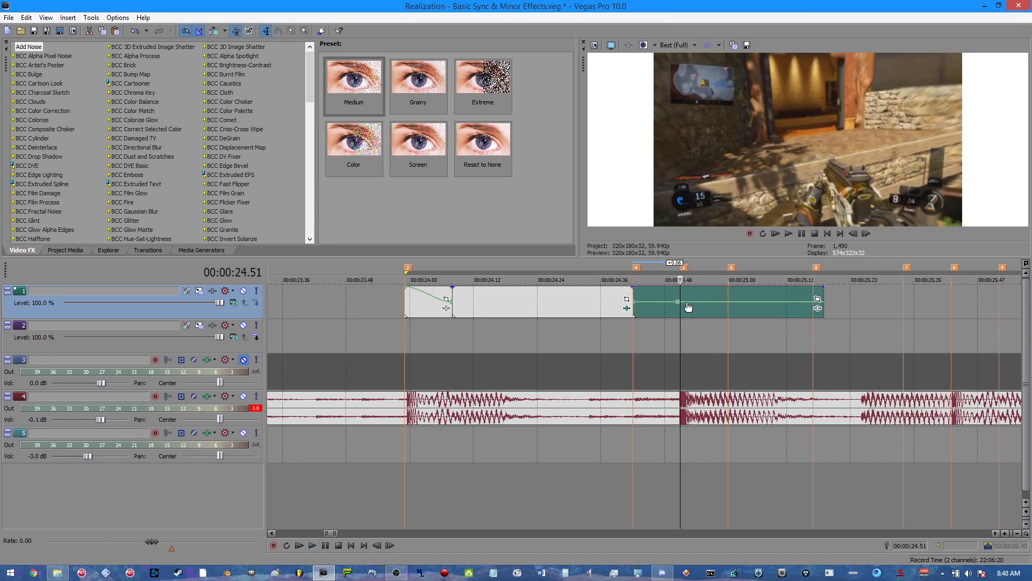
right_click(687, 306)
left_click(713, 311)
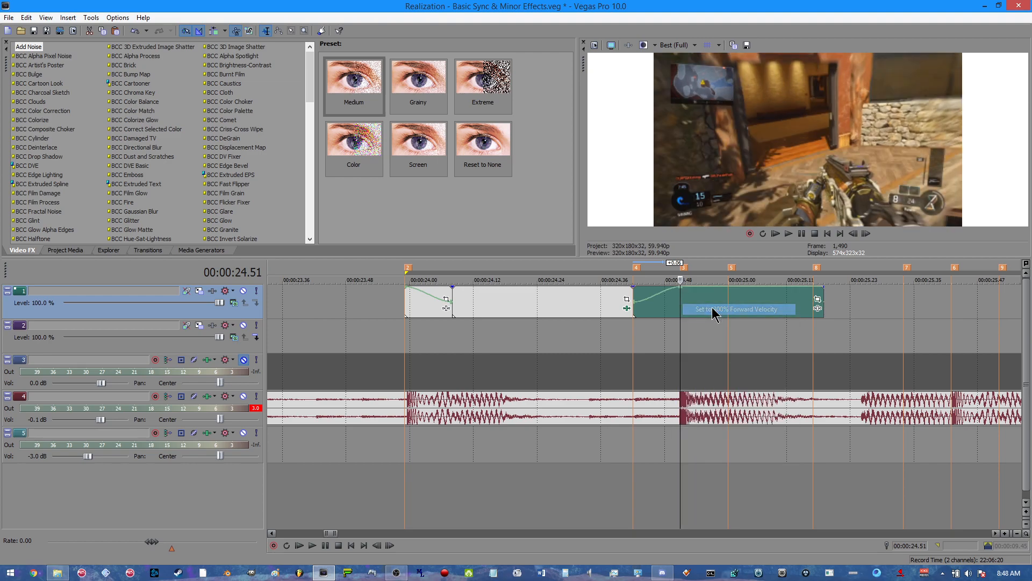
Add a velocity envelope point at marker 5, set it to normal velocity and place the playhead there
mouse_move(731, 288)
left_mouse_down()
mouse_move(720, 296)
mouse_move(718, 278)
left_mouse_up()
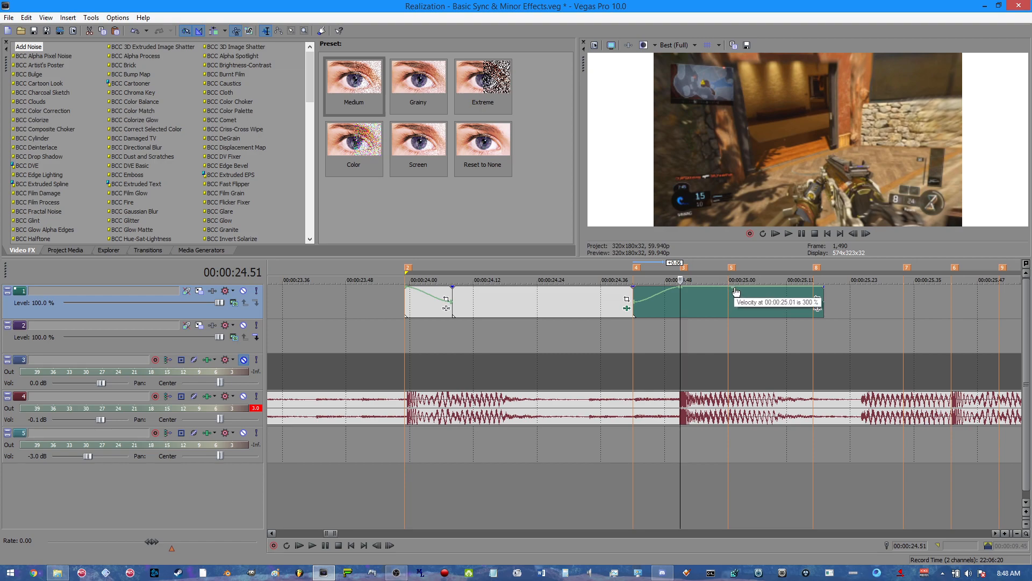
right_click(729, 289)
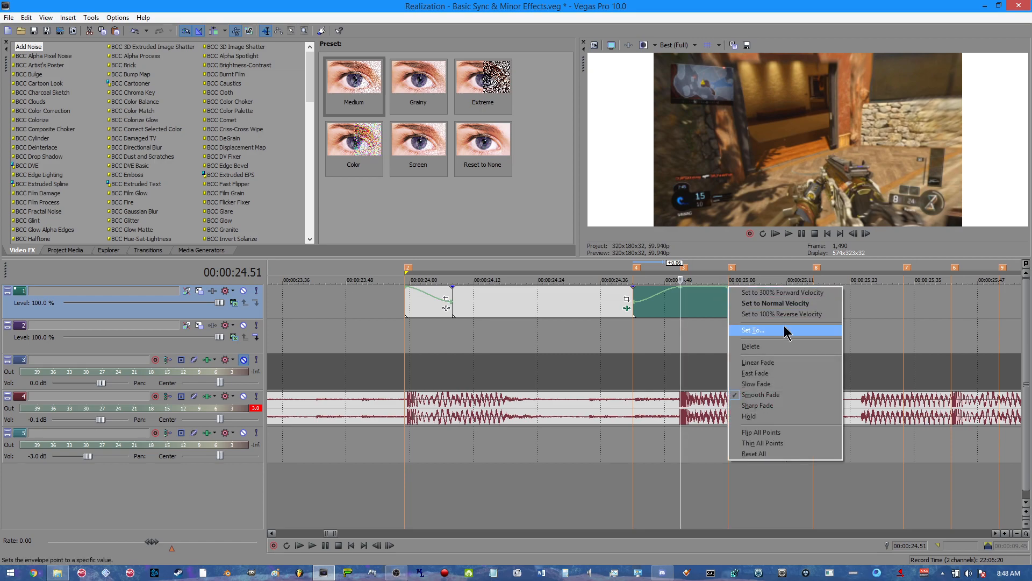
left_click(775, 303)
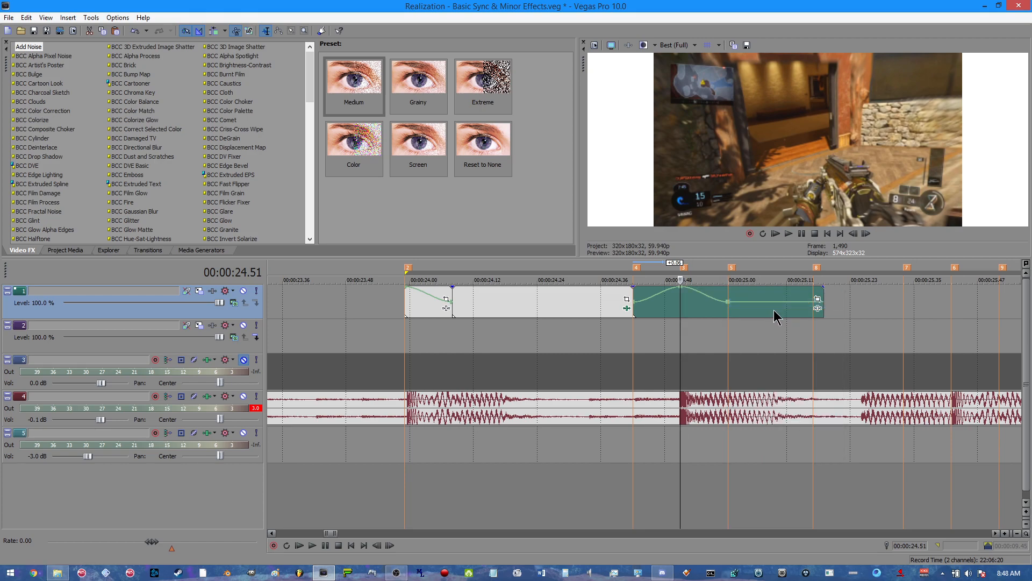
left_click(731, 313)
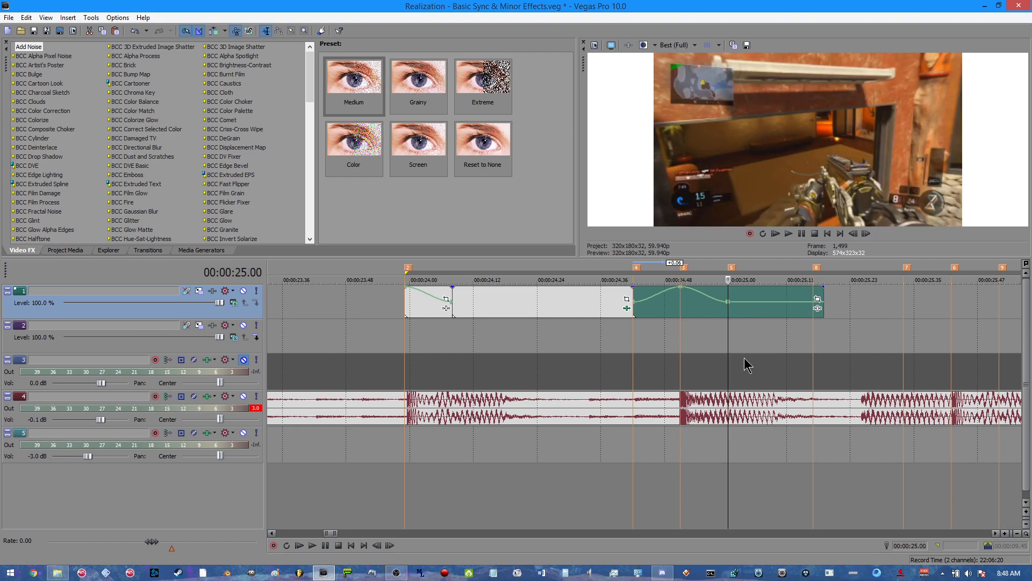
Split the clip at marker 5 and remove the velocity envelope from the part after it
scroll(745, 360, "up", 2)
key("s")
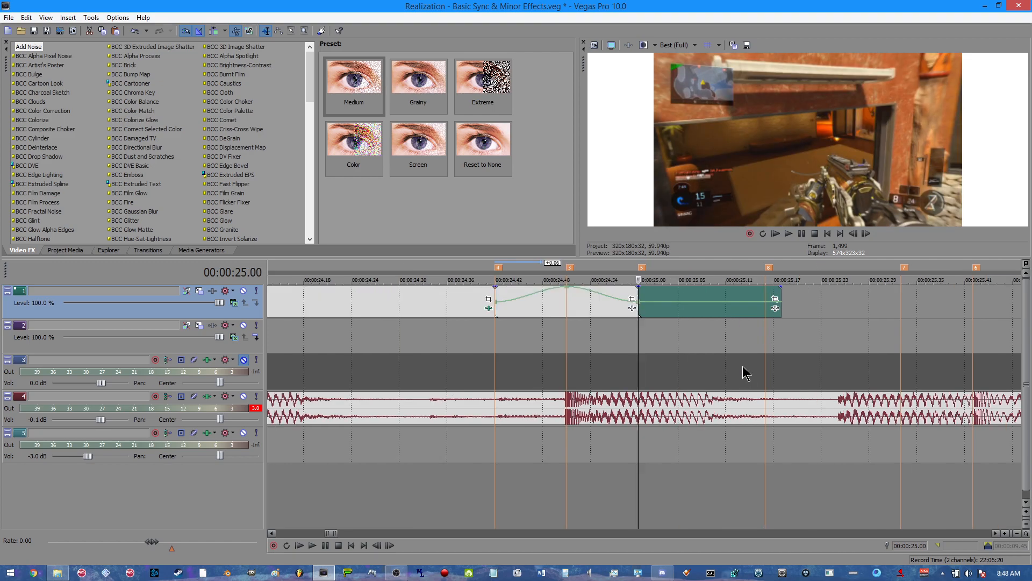
right_click(672, 308)
mouse_move(765, 228)
left_click(815, 226)
Extend the end of the clip starting at marker 5 past marker 10 and play it back from marker 5
scroll(741, 339, "down", 1)
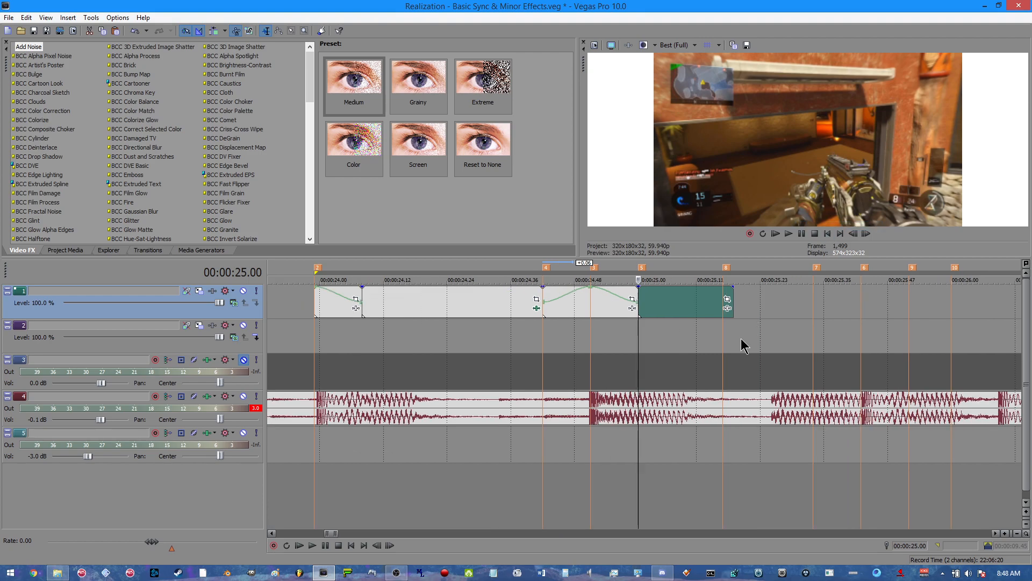
scroll(742, 344, "up", 2)
scroll(760, 328, "down", 3)
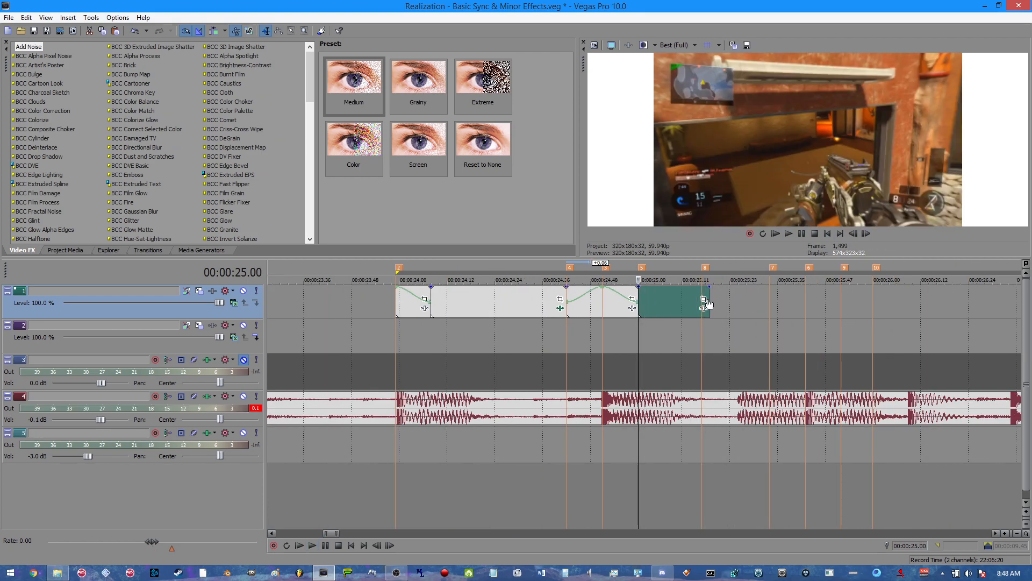
left_click_drag(708, 296, 892, 297)
left_click(702, 311)
left_click(639, 304)
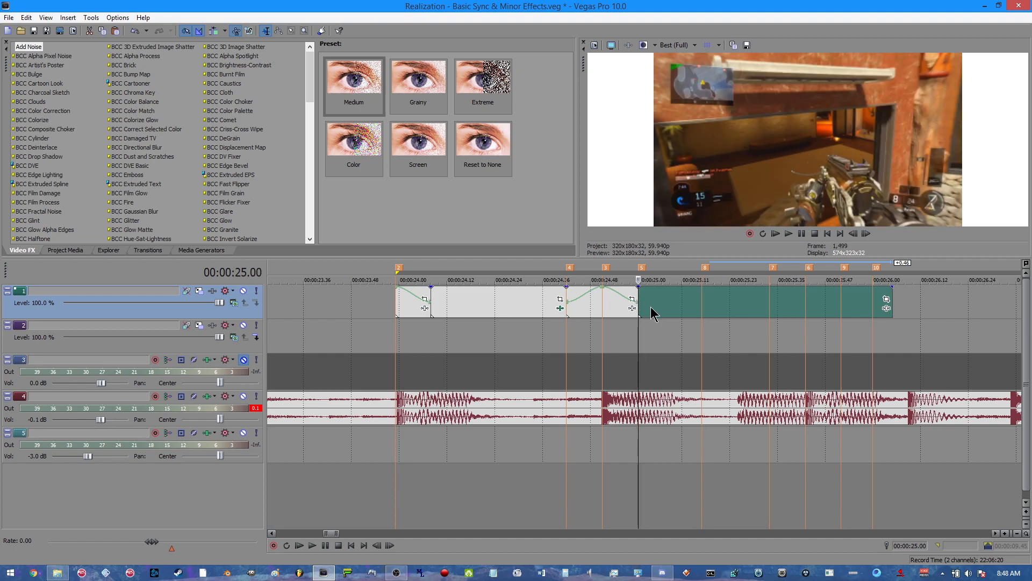
key("space")
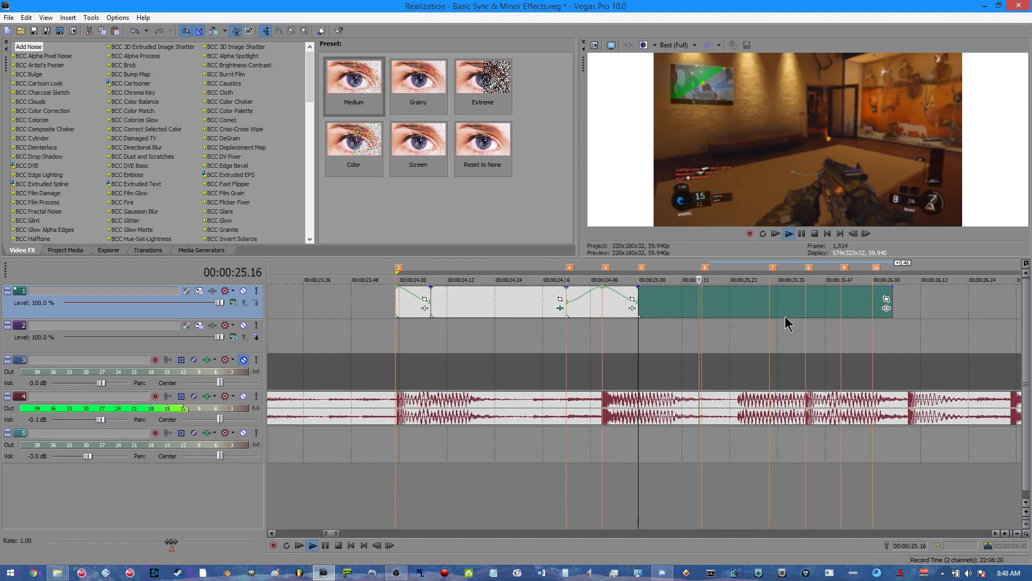
key("Return")
Split the clip at marker 7 and delete the part after it
left_click(700, 304)
left_click(772, 307)
key("s")
scroll(775, 308, "right", 3)
left_click(674, 308)
right_click(656, 314)
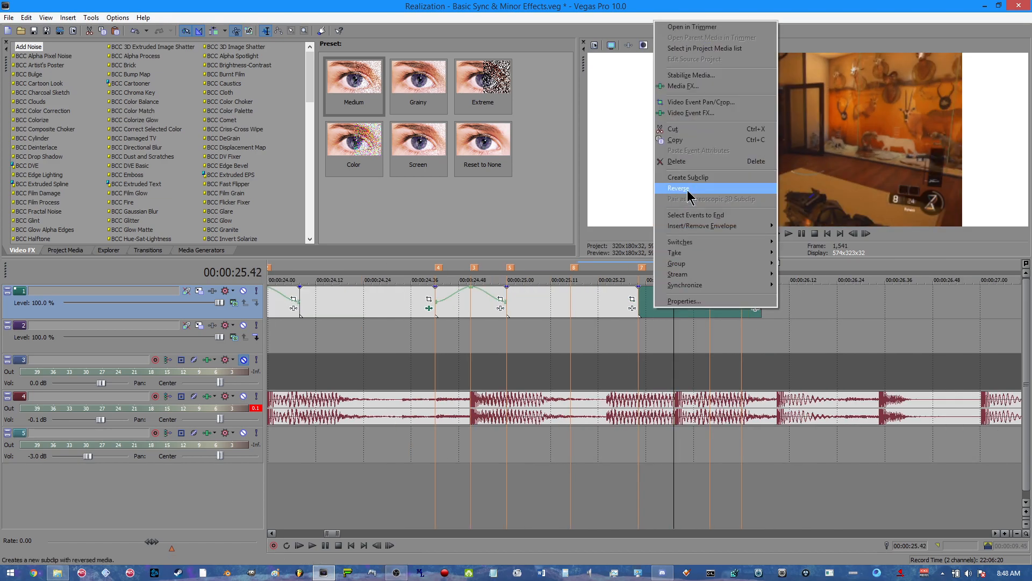
left_click(691, 180)
Apply the TwixtorPRO effect with the 99.999% preset to the clip between markers 5 and 7
left_click(602, 305)
scroll(257, 152, "down", 10)
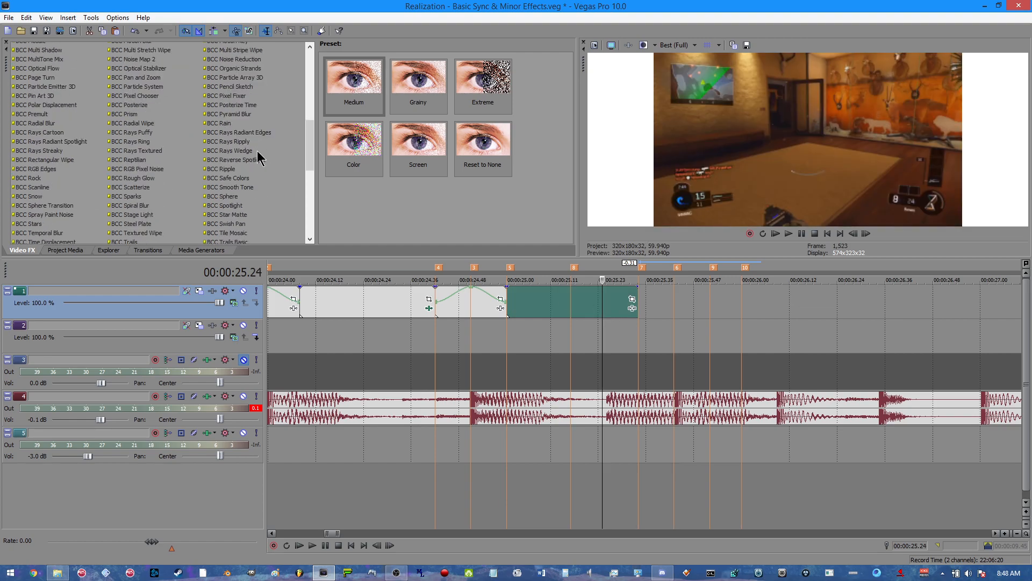
left_click(140, 218)
left_click_drag(483, 159, 548, 304)
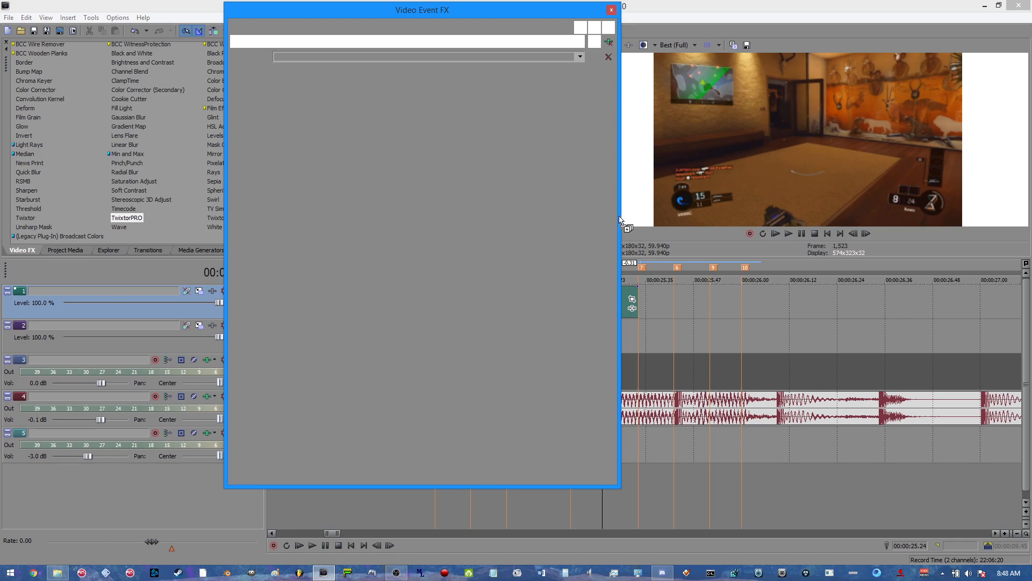
left_click_drag(460, 17, 309, 25)
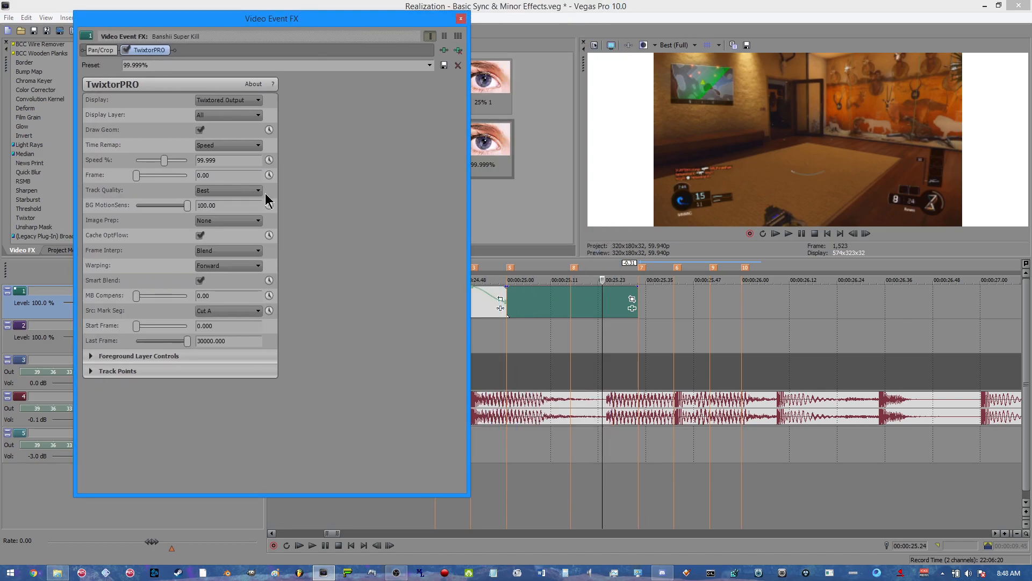
Animate the TwixtorPRO speed and keyframe it to 10% at 00:00:25.16 on the project timeline
left_click(268, 160)
left_click(570, 297)
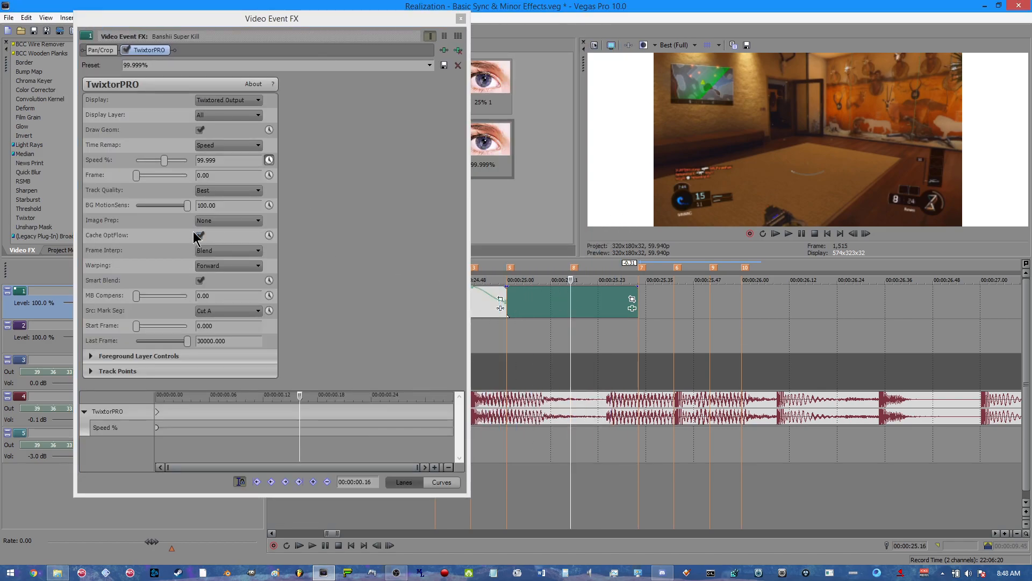
left_click_drag(224, 160, 146, 159)
key("BackSpace")
type("19")
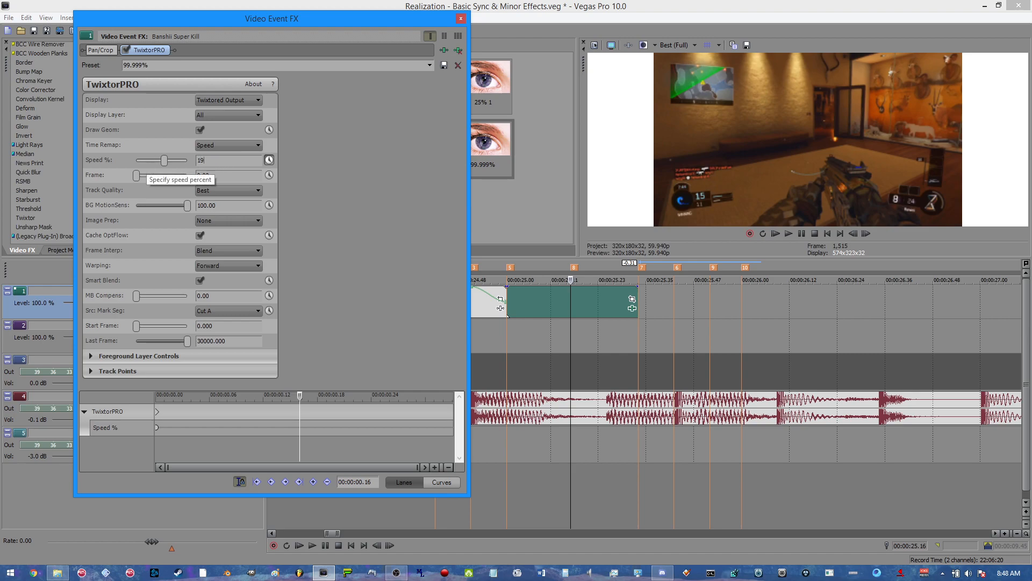
type("0")
key("Return")
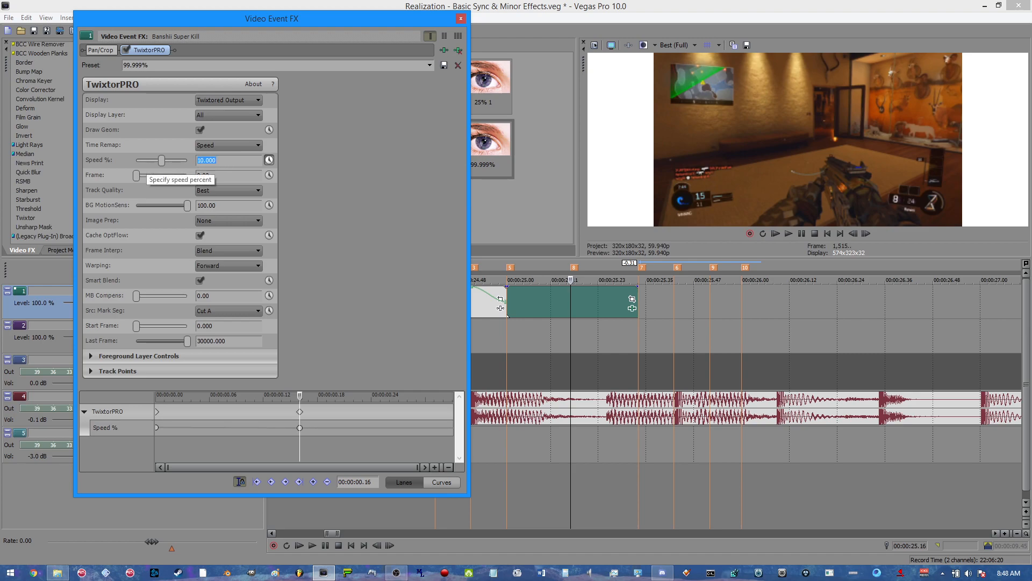
Keyframe the TwixtorPRO speed to 99.999% at the end of the clip and close the effect settings
left_click_drag(300, 402, 496, 404)
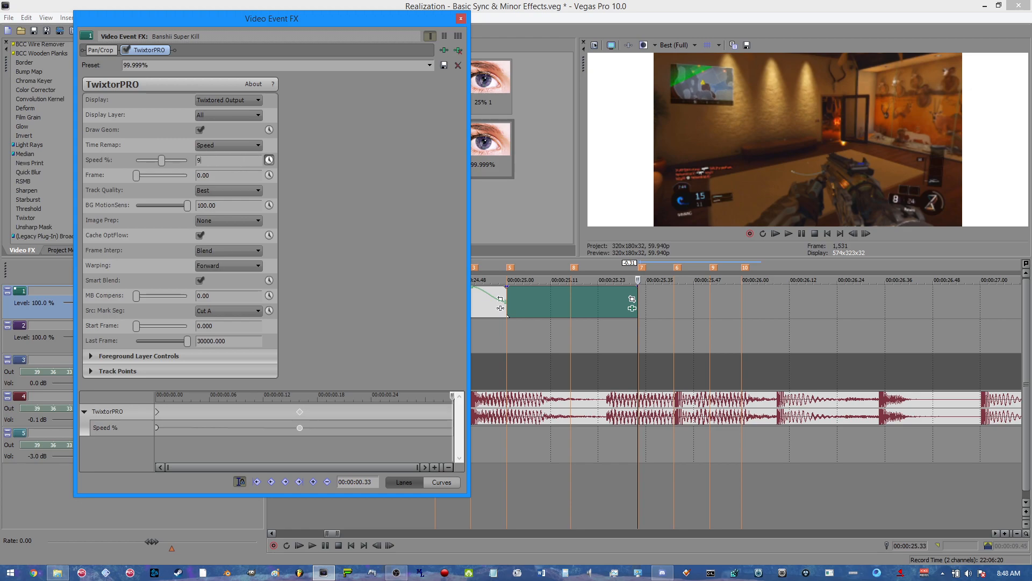
key("Return")
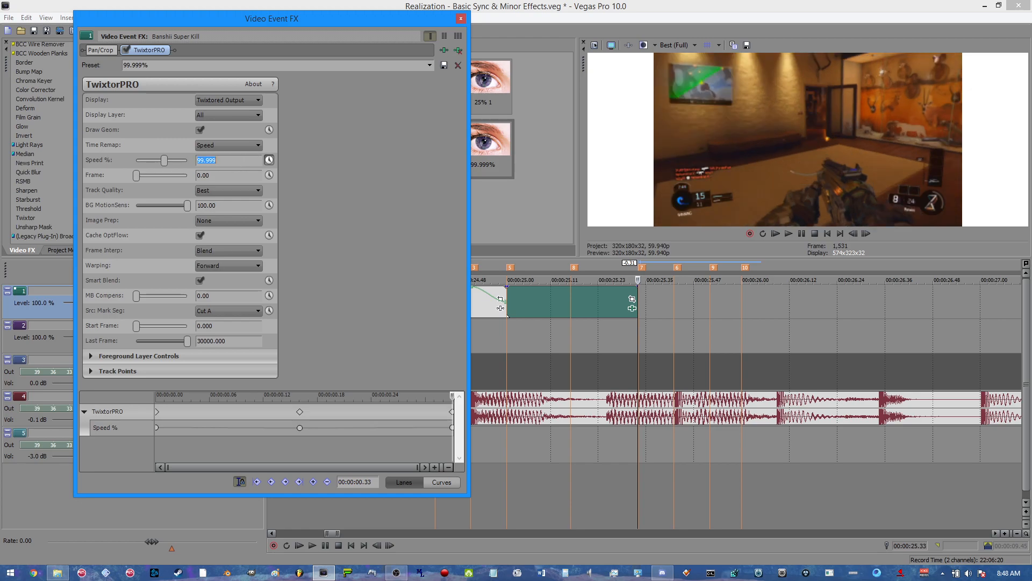
left_click(461, 18)
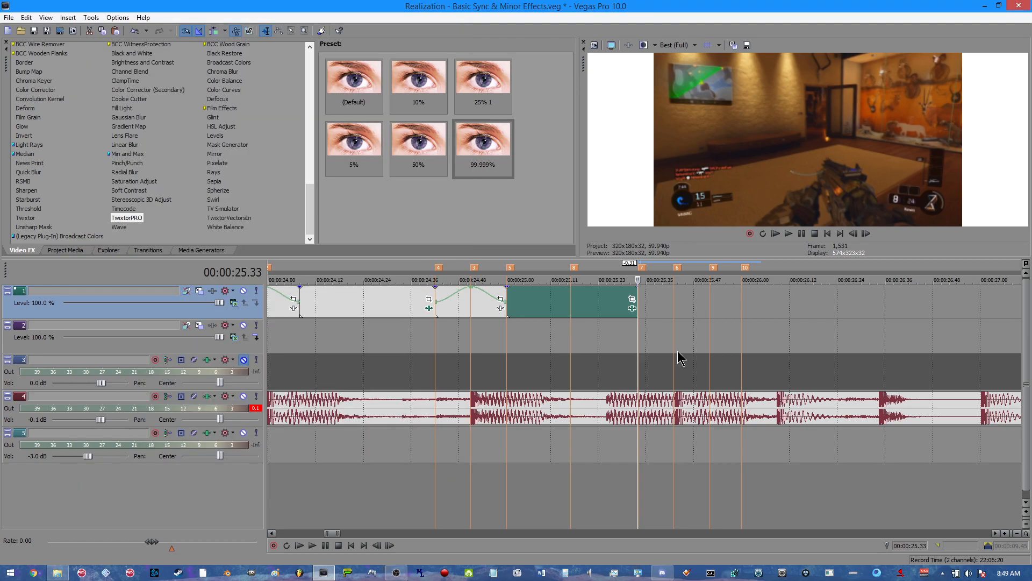
Extend the Twixtor clip about 14 frames past marker 7, split it at that marker and save the project
scroll(677, 309, "up", 5)
left_click_drag(635, 297, 945, 310)
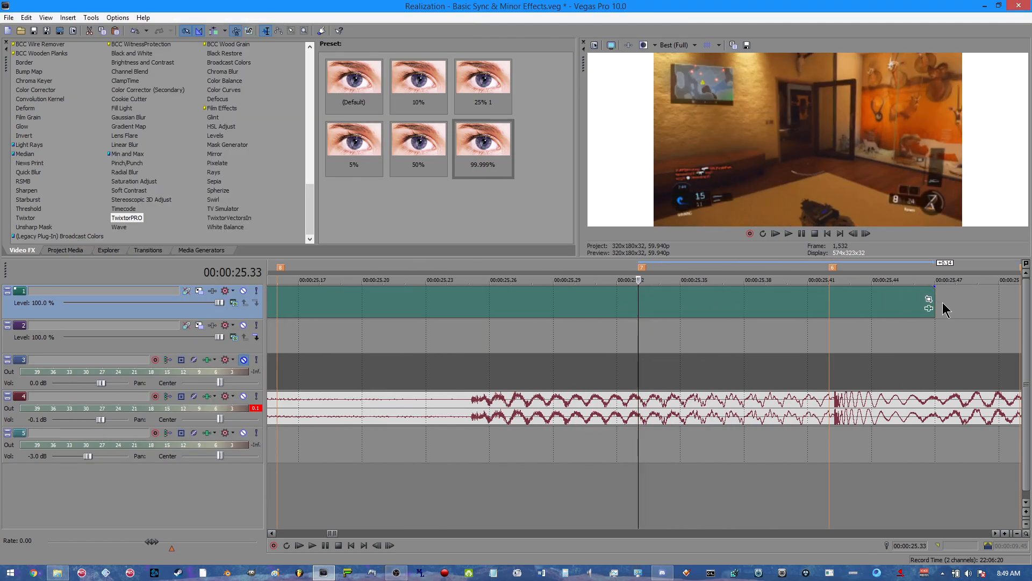
scroll(736, 296, "down", 5)
left_click(10, 17)
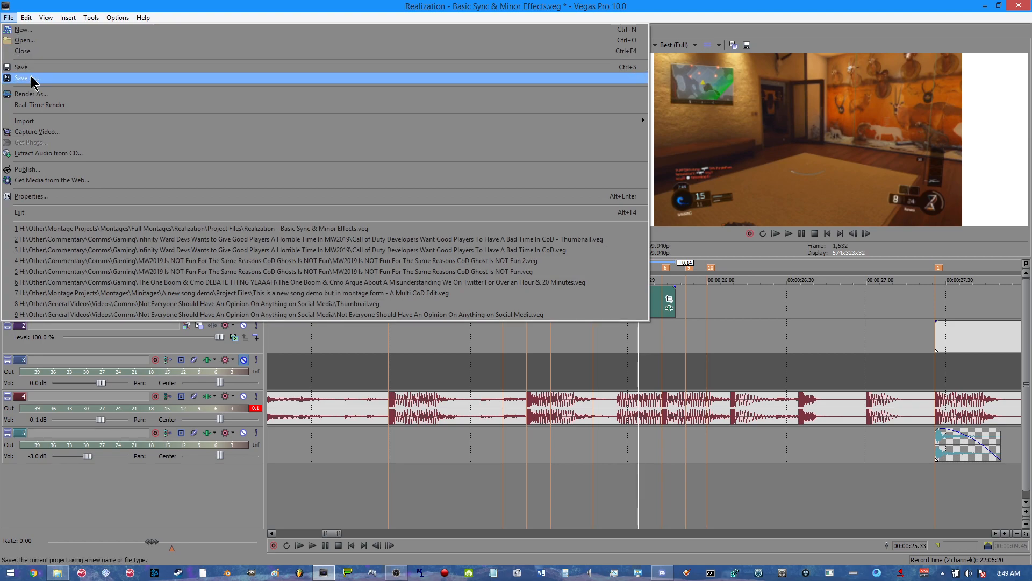
left_click(30, 70)
Remove TwixtorPRO from the clip starting at marker 7 and extend the clip's end past marker 10
left_click(669, 310)
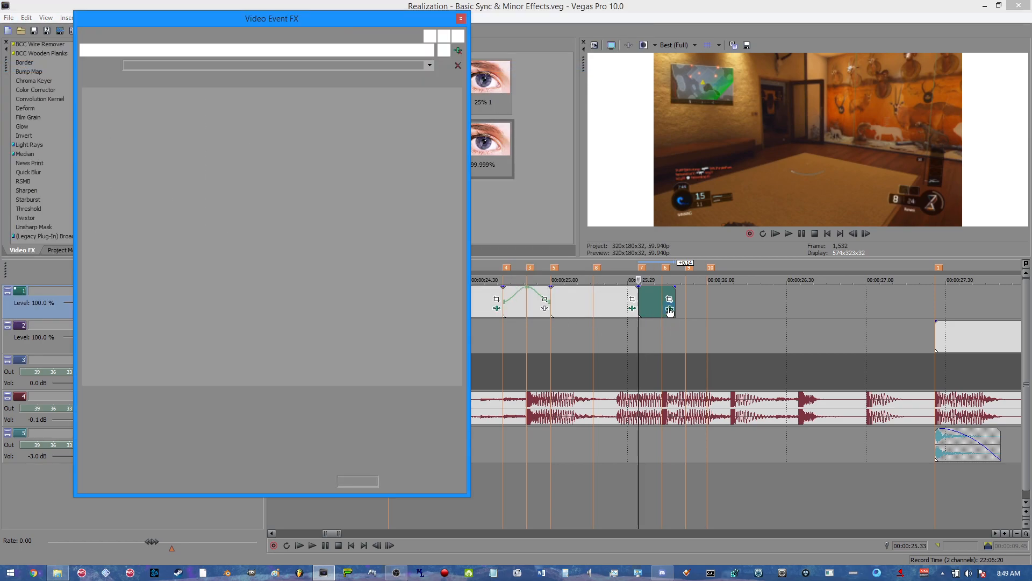
left_click(458, 51)
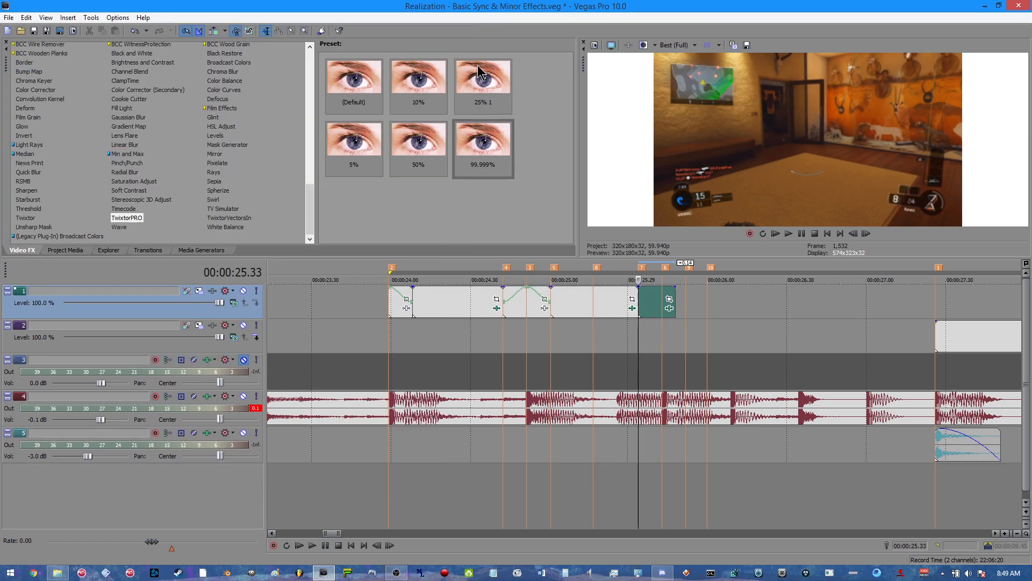
scroll(749, 278, "up", 4)
scroll(793, 374, "down", 3)
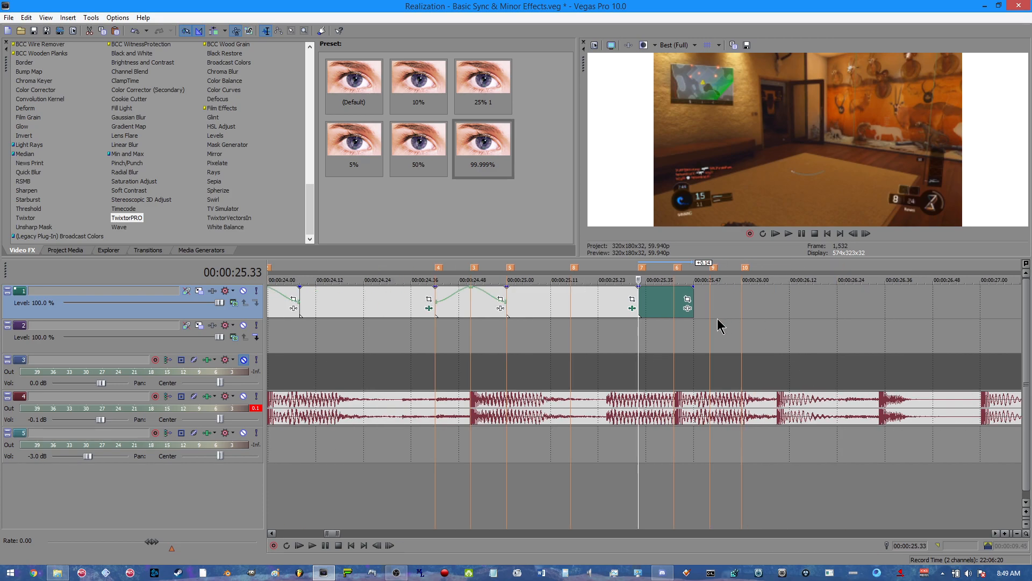
left_click_drag(705, 304, 941, 307)
scroll(693, 314, "up", 4)
left_click_drag(693, 314, 794, 308)
scroll(793, 308, "down", 3)
scroll(793, 308, "down", 2)
Trim the start of the clip after marker 7, move it back to the marker and step through the frames around the cut
left_click_drag(694, 309, 682, 305)
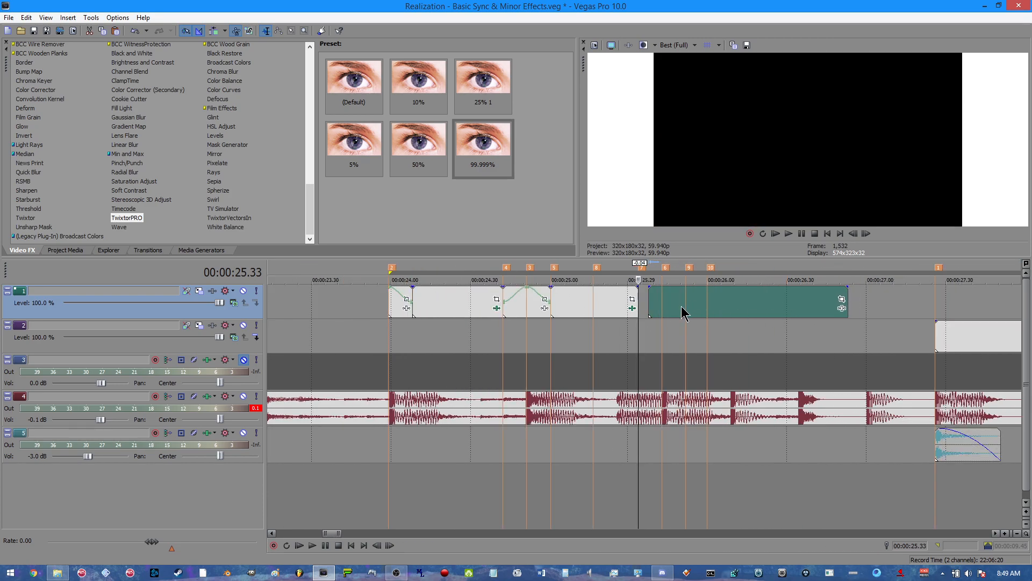
scroll(683, 317, "up", 3)
key("Left")
key("Right")
left_click_drag(703, 300, 645, 302)
key("Left")
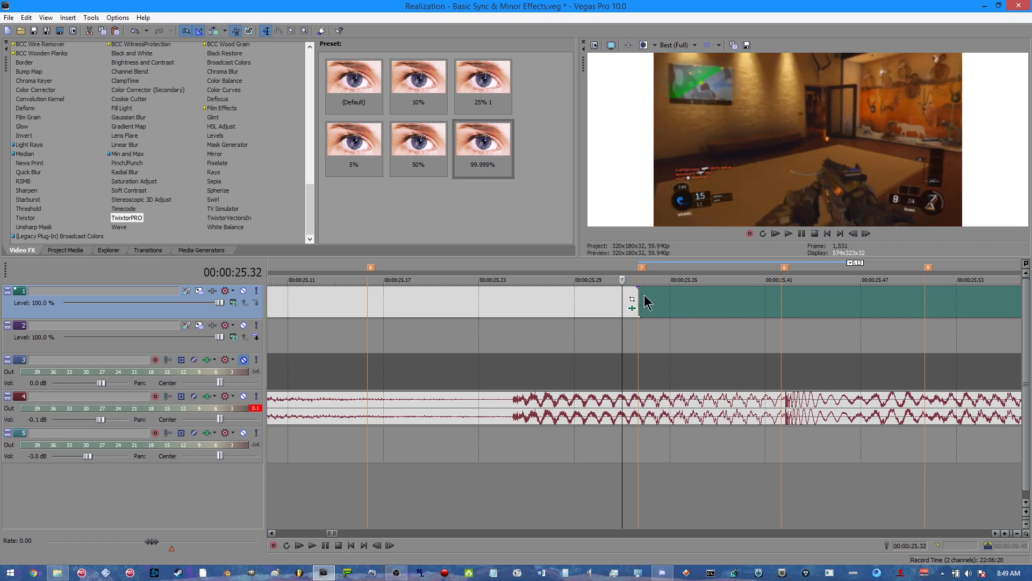
key("Right")
key("Right")
key("Right")
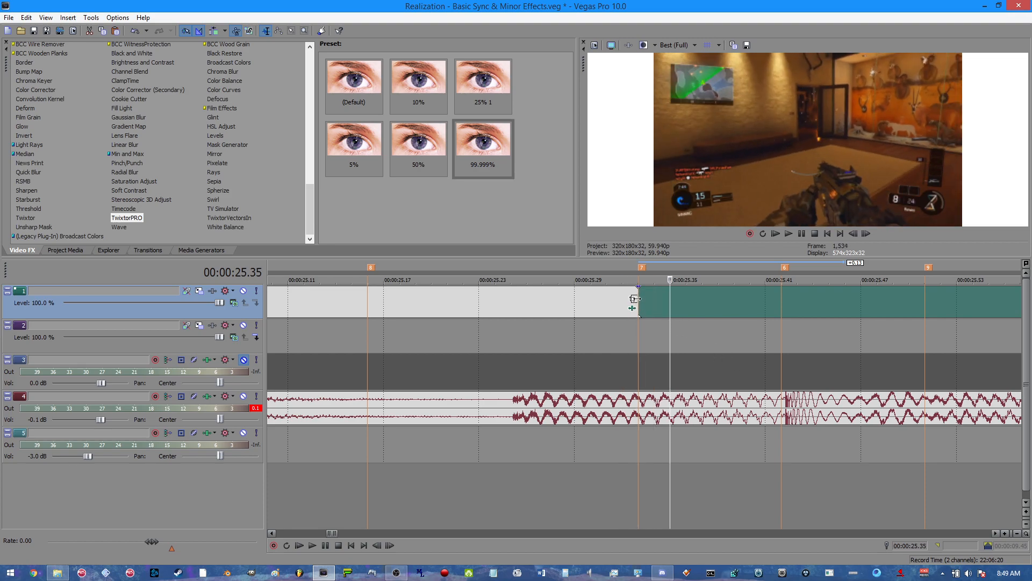
Trim about 2 more frames off the clip's start, realign it to marker 7 and recheck the cut frame by frame
left_click_drag(641, 300, 703, 311)
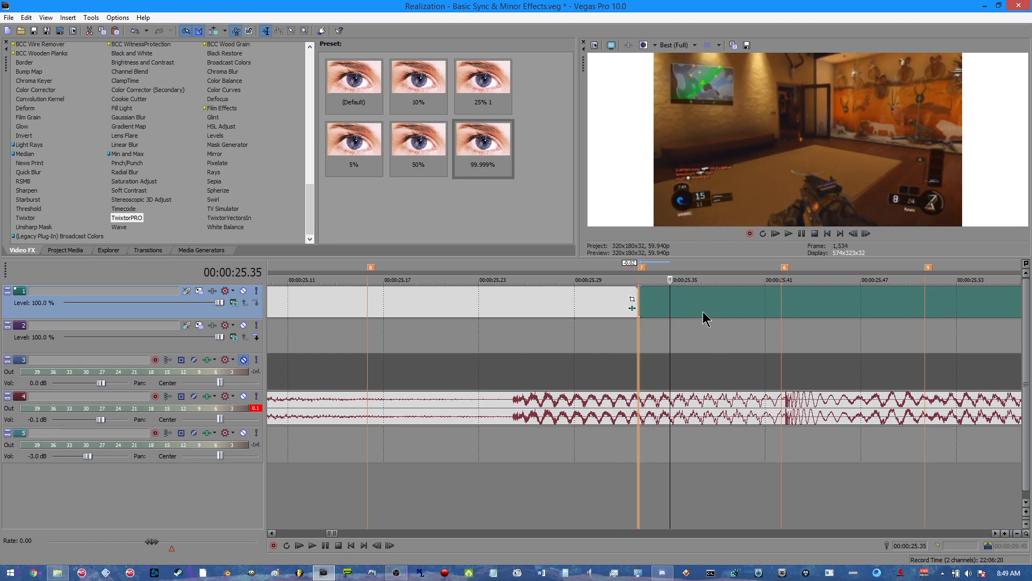
key("Left")
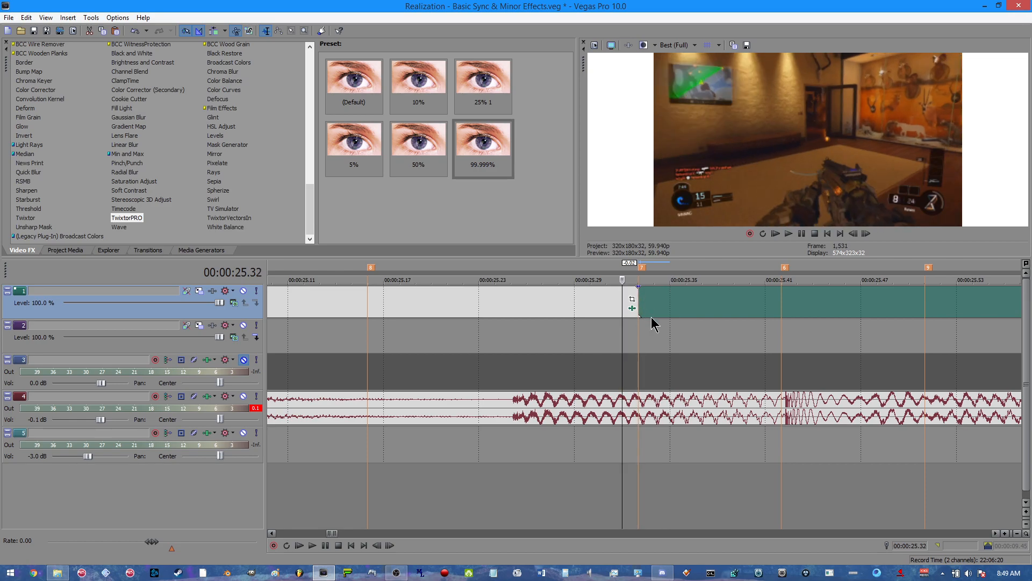
key("Right")
key("Right")
key("Right")
key("Right")
scroll(690, 323, "down", 3)
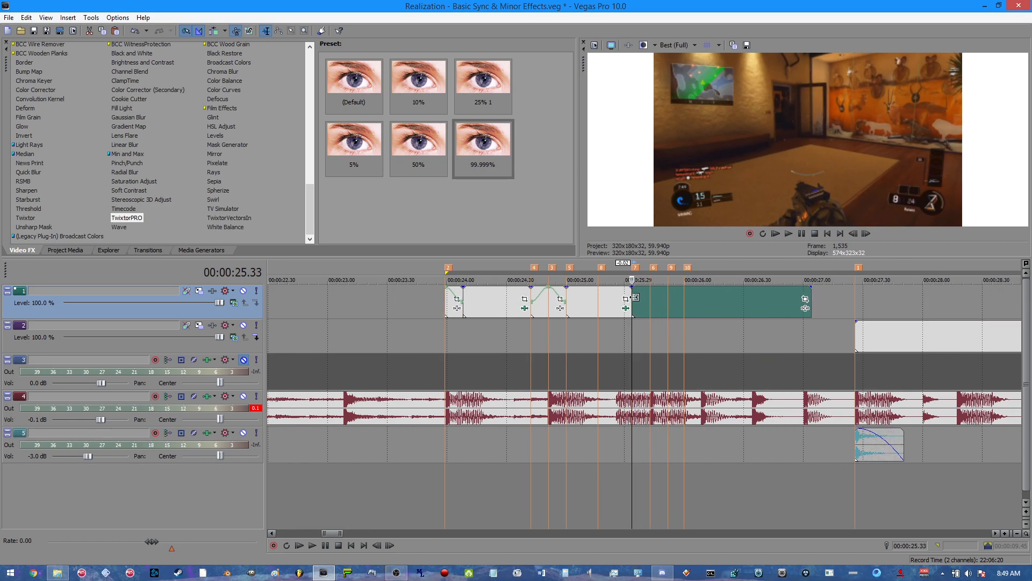
Split the clip starting at marker 7 at marker 9
left_click(635, 296)
scroll(746, 327, "up", 3)
left_click(743, 310)
scroll(737, 309, "down", 2)
left_click(689, 312)
left_click(703, 311)
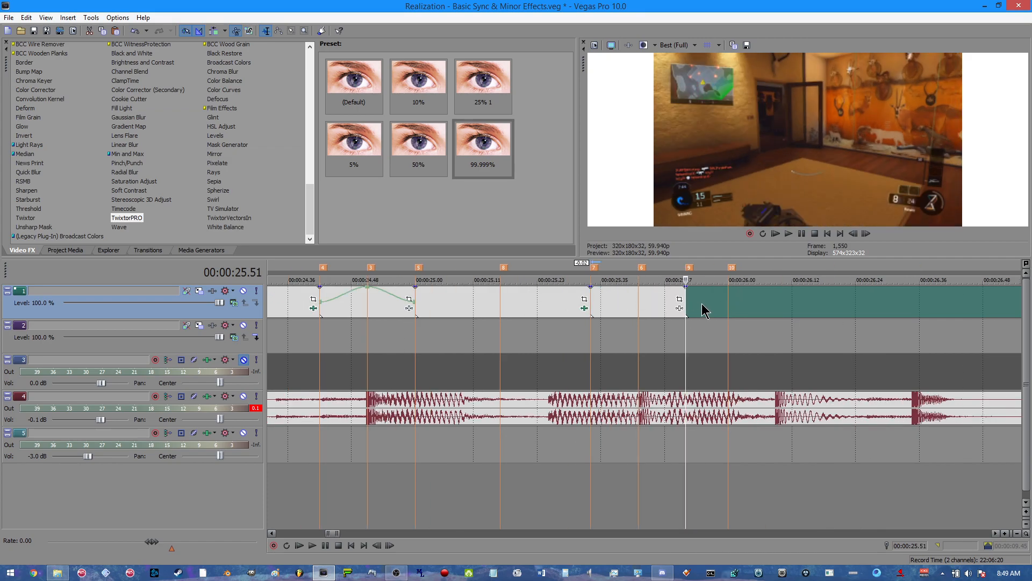
Add a velocity envelope to the clip between markers 7 and 9 and insert a point at marker 6
right_click(639, 304)
mouse_move(726, 219)
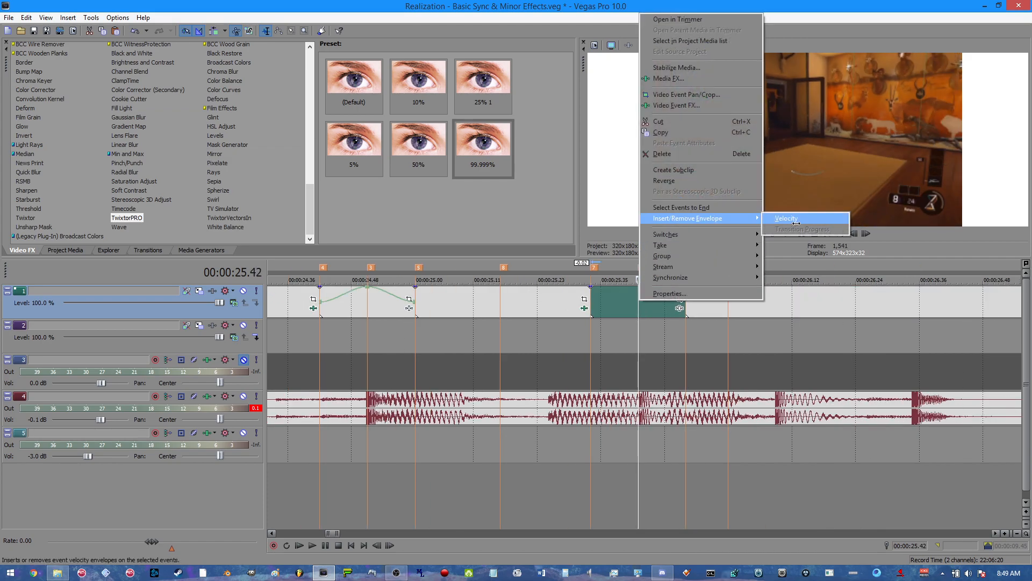
left_click(776, 219)
right_click(642, 303)
left_click(656, 310)
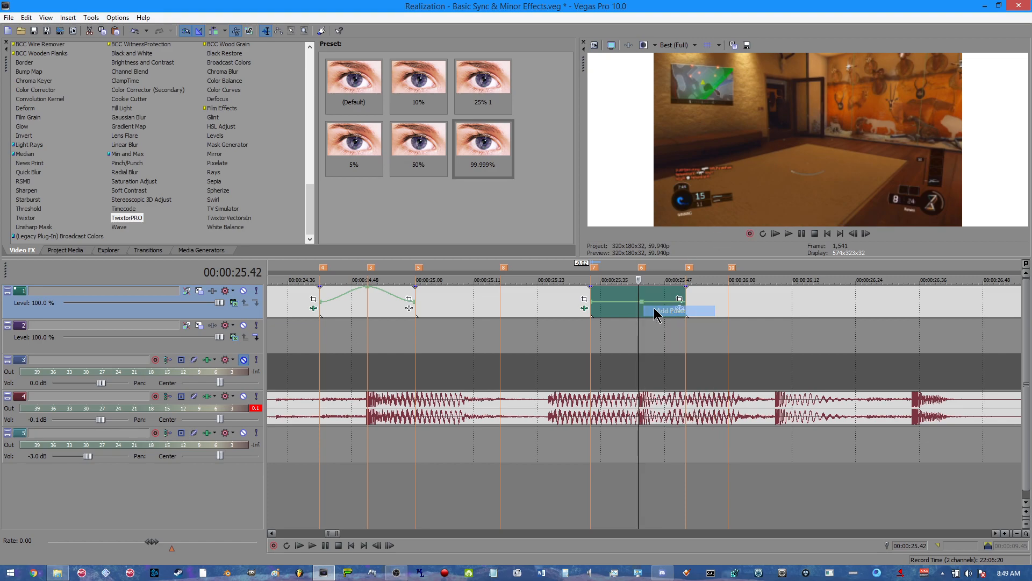
Add a velocity envelope point at the clip's end at marker 9 and set it to normal velocity
right_click(658, 302)
left_click(672, 309)
right_click(682, 307)
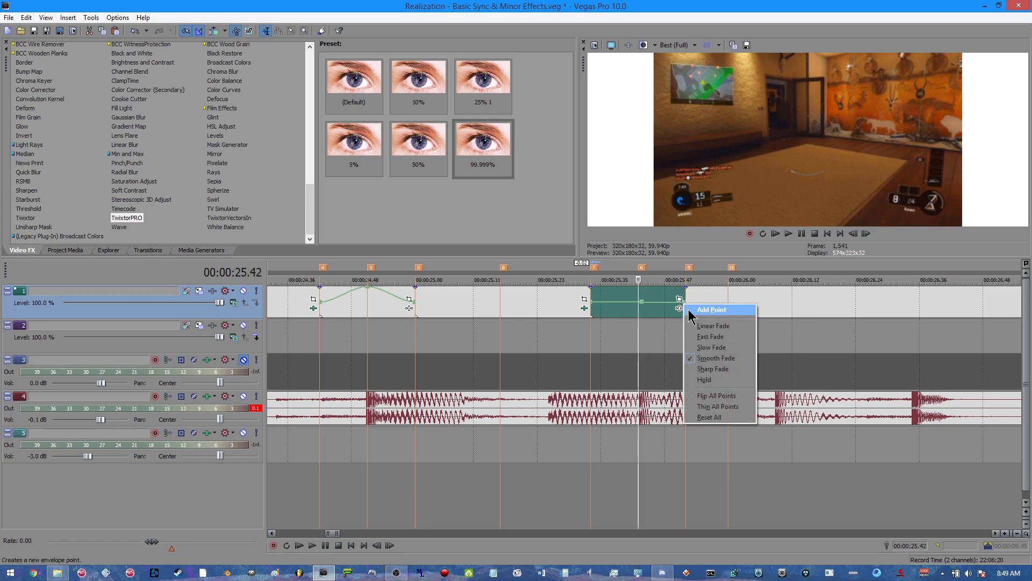
left_click(687, 305)
right_click(686, 305)
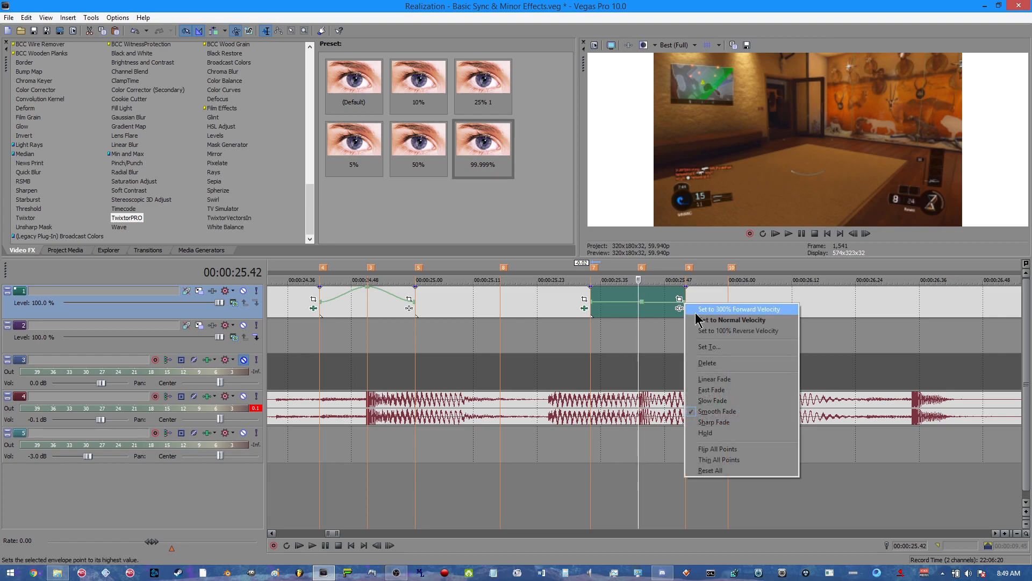
left_click(731, 320)
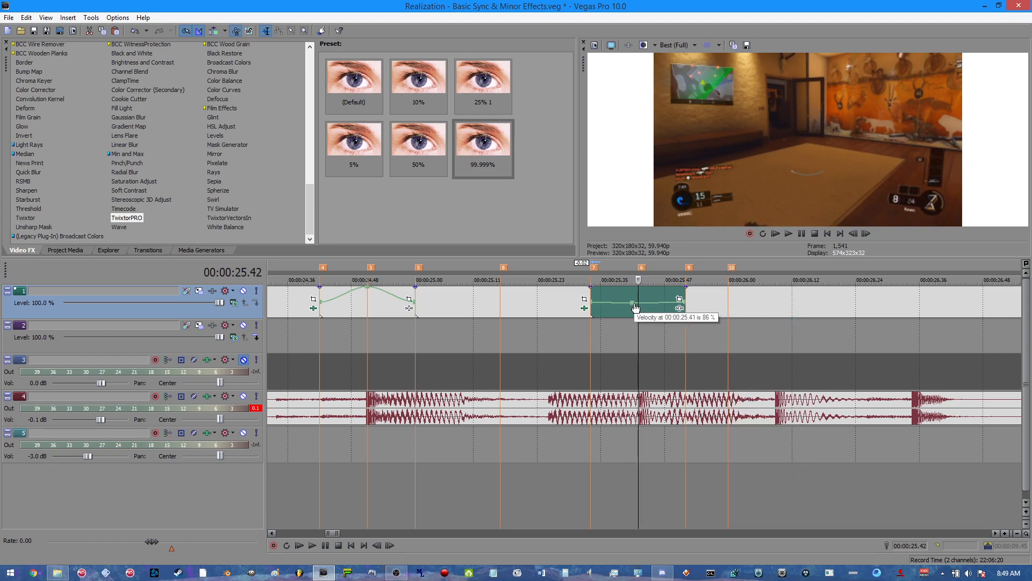
Set the velocity envelope point at marker 6 to 300% forward velocity
right_click(639, 304)
left_click(668, 318)
right_click(642, 306)
left_click(639, 304)
right_click(638, 305)
left_click(660, 311)
Play back the velocity-ramped clip from marker 7
left_click(570, 299)
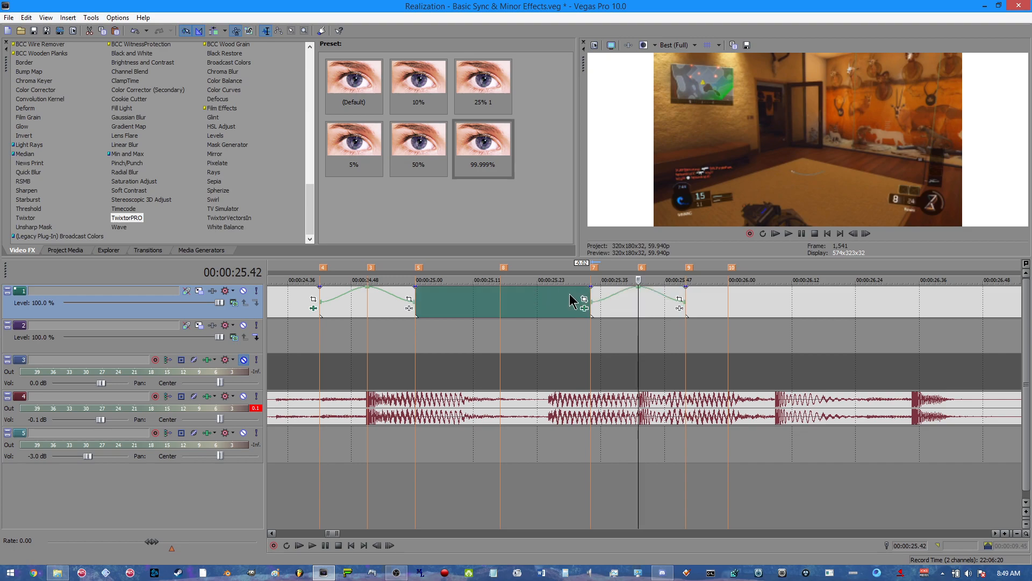
left_click(592, 294)
key("space")
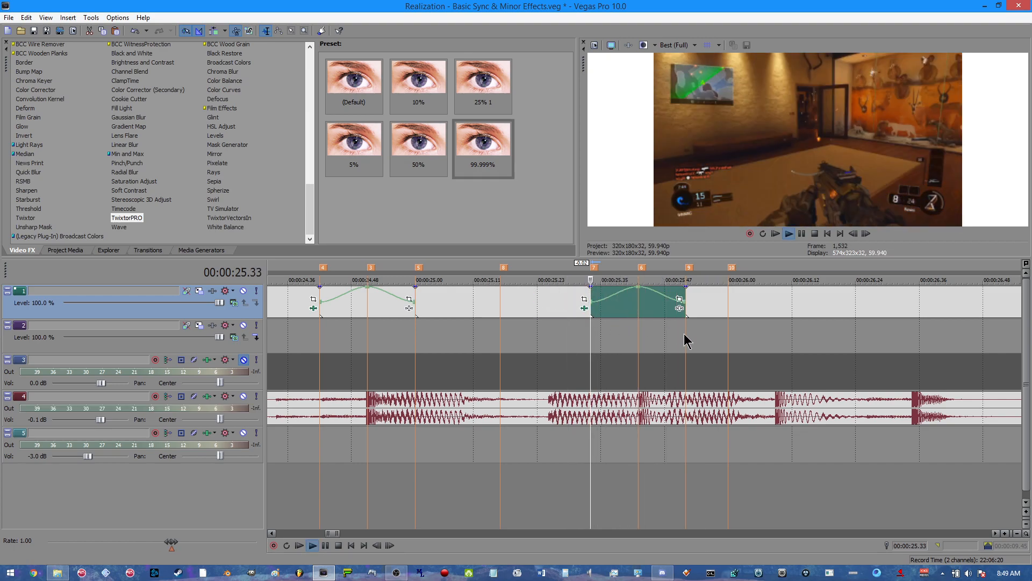
key("space")
Delete the leftover clip after marker 9
left_click_drag(705, 306, 855, 298)
right_click(854, 304)
left_click(883, 145)
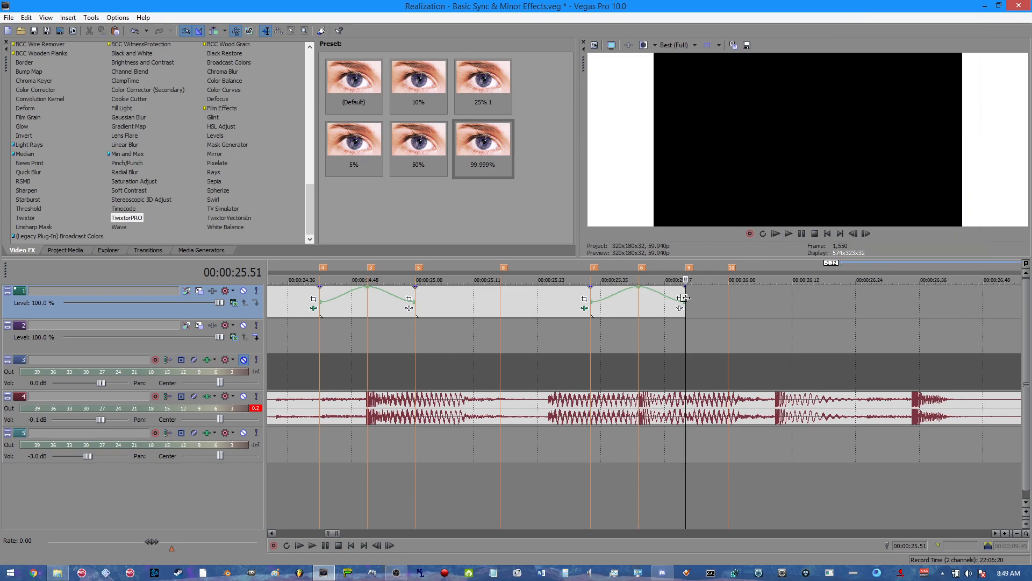
Lengthen the clip's end from marker 9 to beyond marker 10 and split it at marker 9
key("space")
key("space")
left_click_drag(684, 296, 842, 305)
key("s")
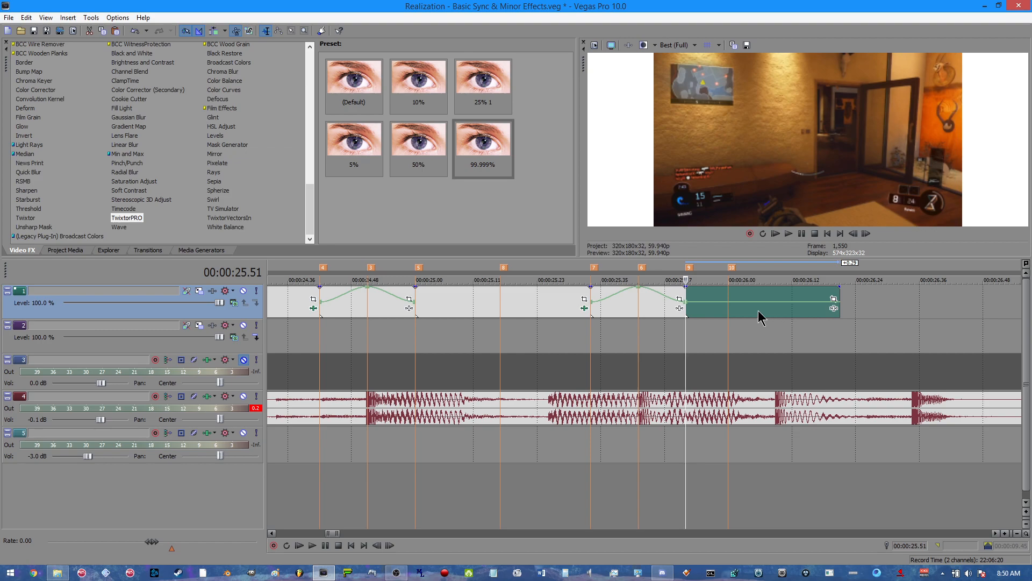
Split the clip at marker 10 and remove the velocity envelope from the section between markers 9 and 10
left_click(727, 309)
right_click(715, 311)
mouse_move(806, 226)
left_click(859, 235)
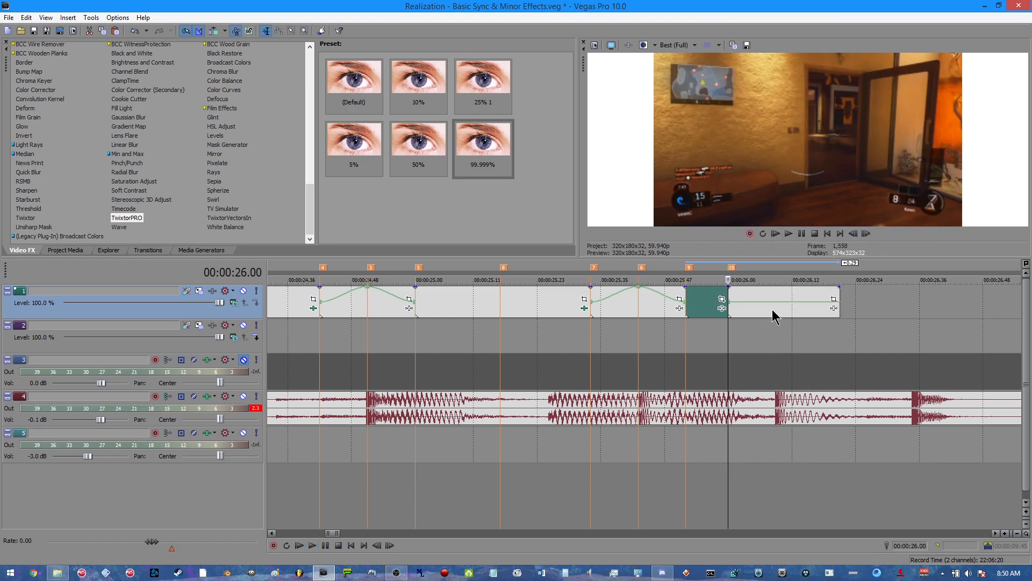
Add a velocity envelope point at the drum beat at 00:00:26.09 and raise it to the maximum velocity
scroll(793, 348, "up", 4)
key("space")
scroll(647, 325, "down", 4)
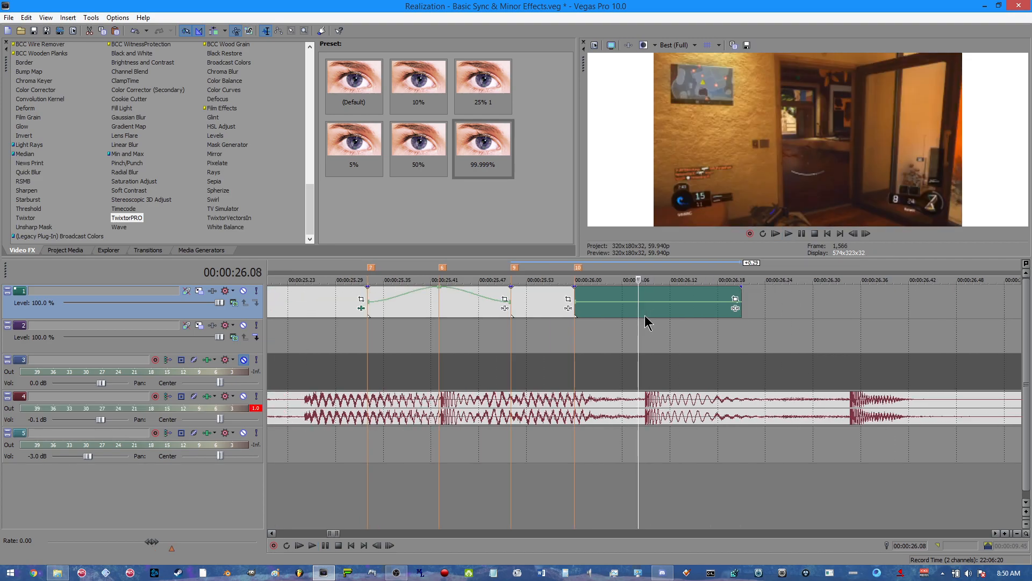
key("space")
right_click(650, 303)
left_click(671, 309)
mouse_move(652, 307)
left_mouse_down()
mouse_move(651, 287)
mouse_move(647, 305)
left_mouse_up()
Add a second velocity point at 00:00:26.09 and set it to normal velocity for an instant drop
right_click(663, 293)
left_click(665, 295)
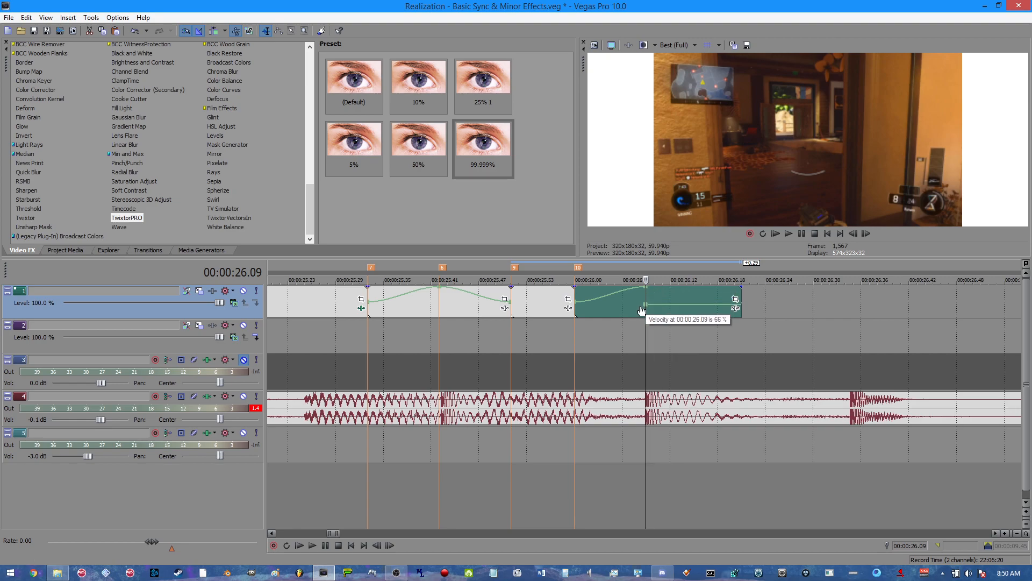
right_click(645, 304)
left_click(749, 318)
Lengthen the clip after marker 10 to just past 00:00:27.00
scroll(696, 301, "down", 3)
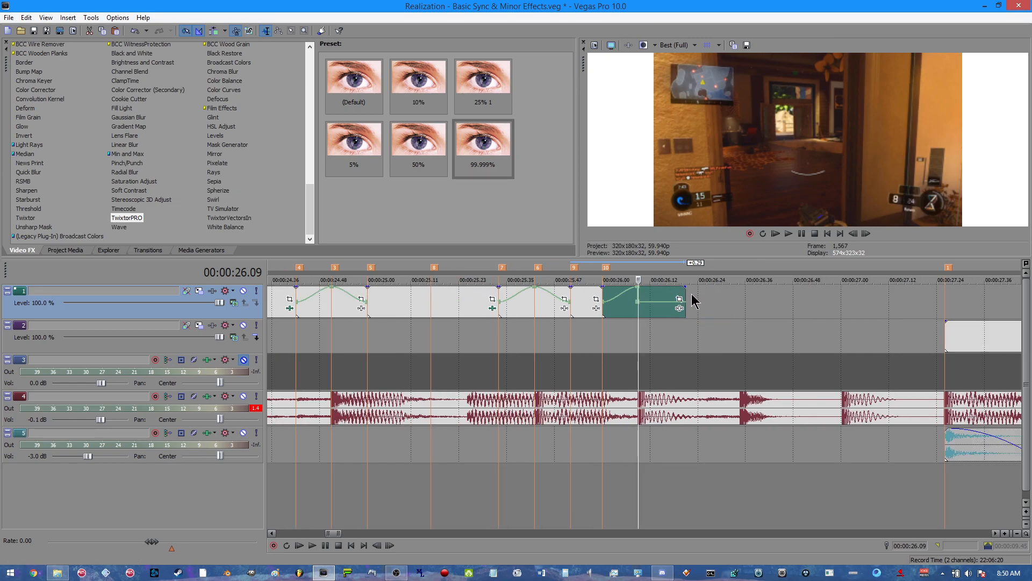
left_click_drag(709, 296, 855, 311)
key("space")
key("space")
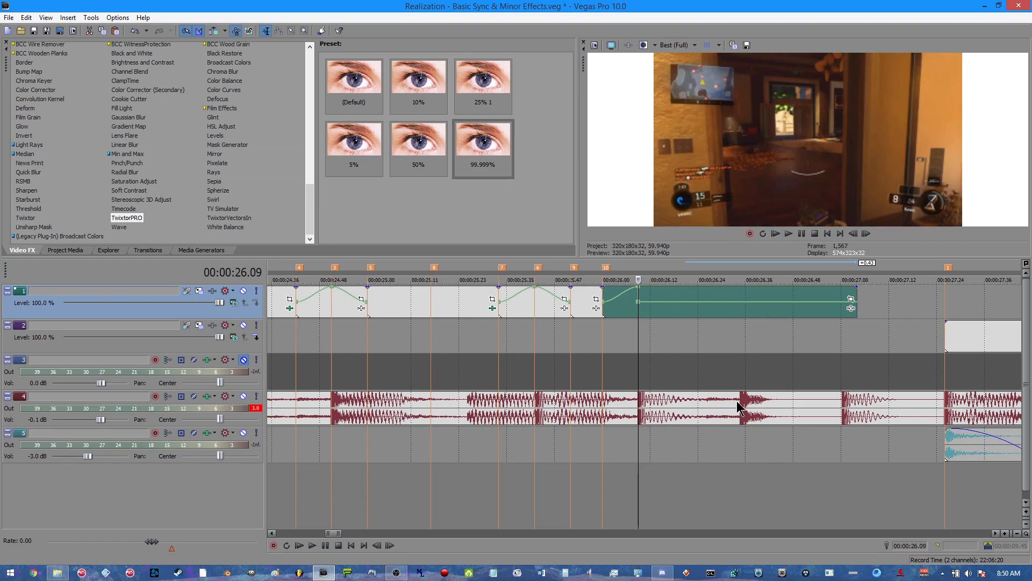
Locate the next drum beat at 00:00:26.35, add a velocity point there and raise it to 300%
left_click(739, 404)
key("space")
key("space")
scroll(769, 420, "up", 3)
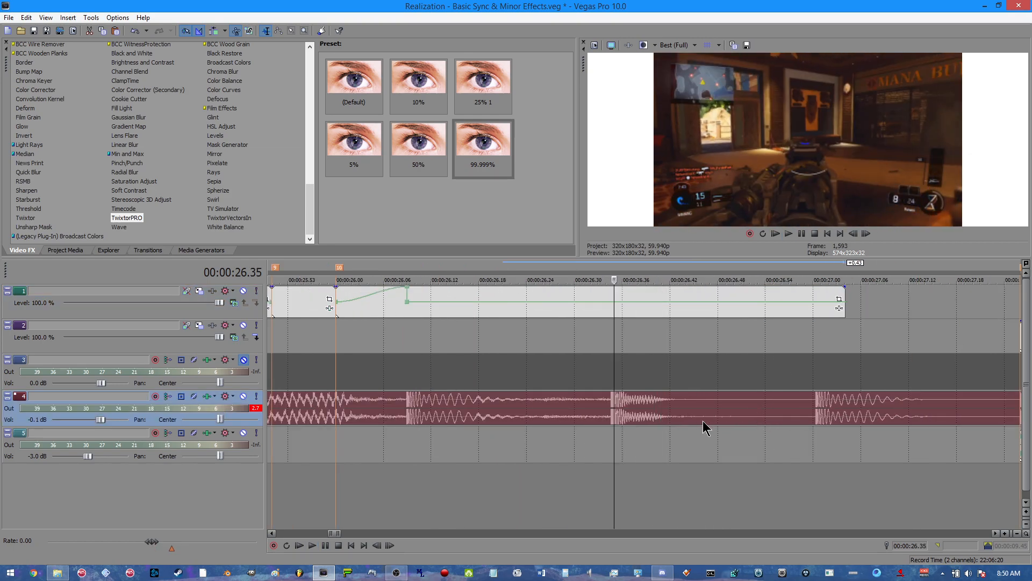
key("Left")
key("Right")
right_click(618, 301)
left_click(637, 318)
left_click_drag(615, 302, 615, 279)
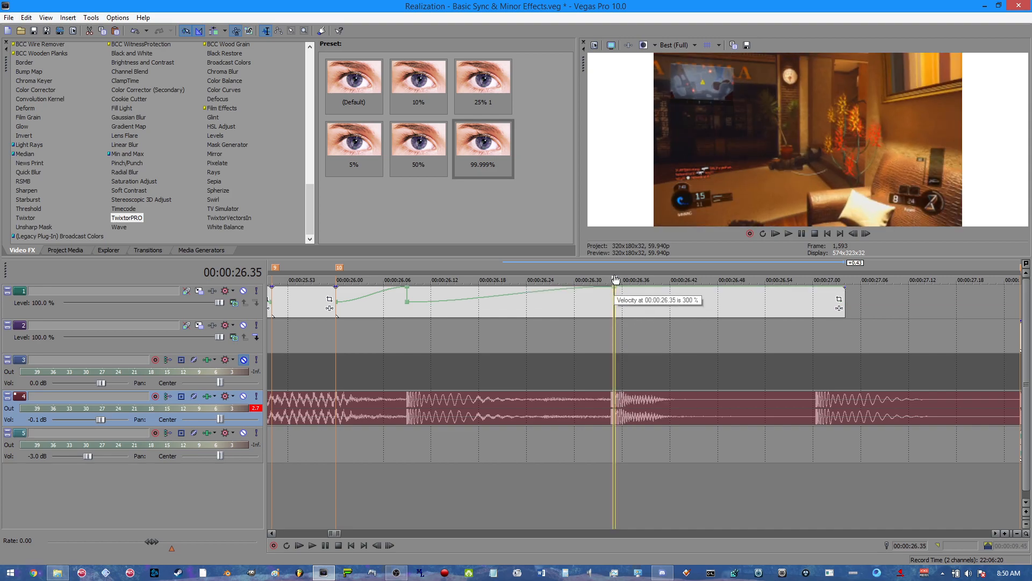
Add a second velocity point at 00:00:26.35 and set it to normal velocity
right_click(636, 295)
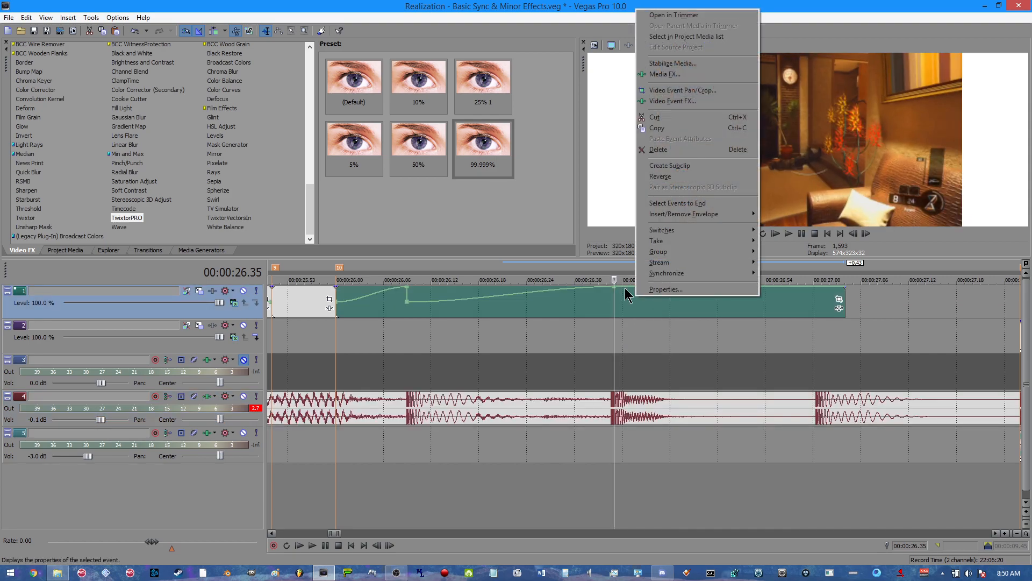
right_click(625, 288)
left_click(648, 293)
left_click_drag(624, 287, 606, 302)
right_click(624, 302)
left_click(645, 319)
right_click(613, 302)
left_click(658, 320)
Lengthen the clip past marker 1 and add a raised velocity point at the drum beat at 00:00:27.00
scroll(676, 326, "down", 3)
left_click_drag(715, 301, 858, 302)
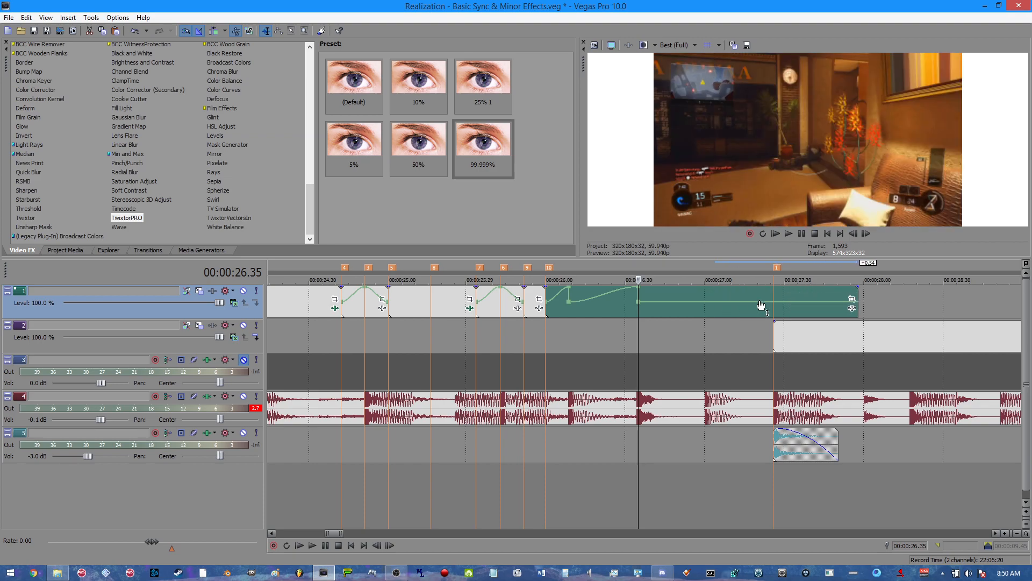
left_click(702, 292)
scroll(681, 306, "up", 5)
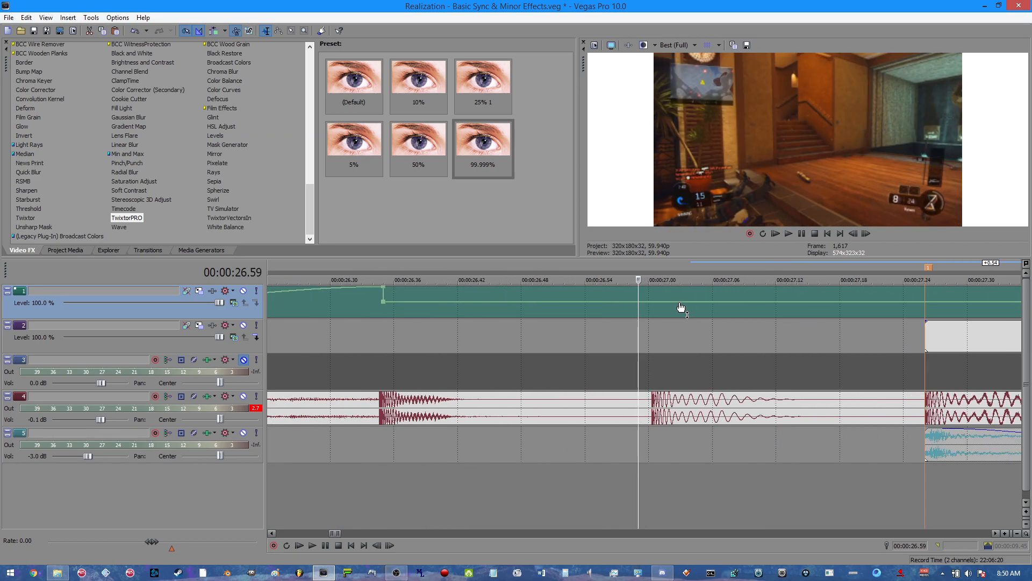
right_click(658, 302)
left_click(672, 310)
mouse_move(656, 301)
left_mouse_down()
mouse_move(652, 288)
mouse_move(650, 305)
left_mouse_up()
Add a second velocity point at 00:00:27.00 and set it to normal velocity
right_click(675, 289)
left_click(689, 295)
right_click(650, 302)
left_click(676, 319)
Add a velocity point at marker 1 raised to 300% and lengthen the clip well past marker 1
scroll(716, 346, "down", 1)
key("space")
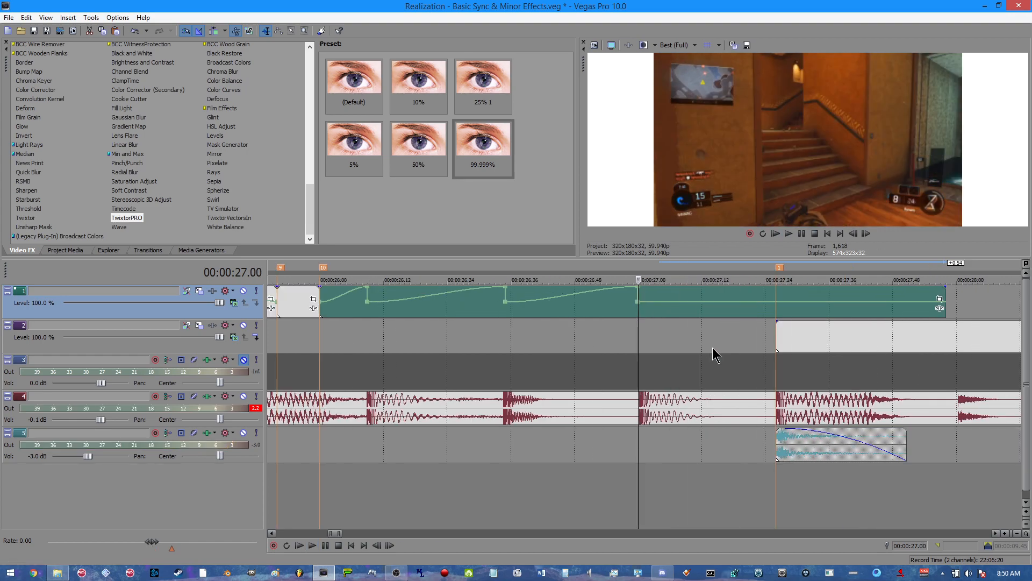
key("space")
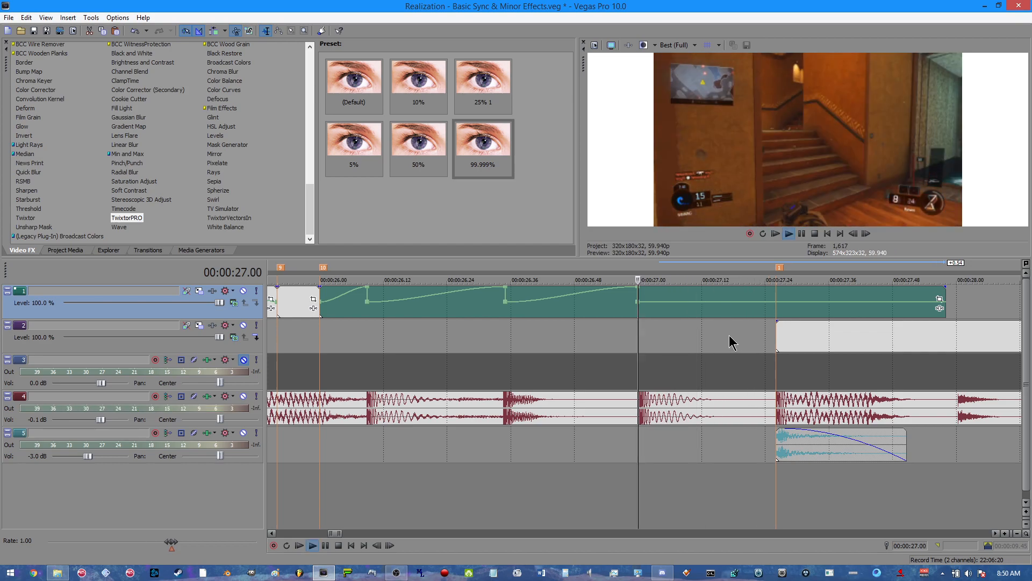
right_click(776, 302)
left_click(790, 308)
mouse_move(777, 301)
left_mouse_down()
mouse_move(778, 286)
mouse_move(917, 301)
left_mouse_up()
scroll(797, 303, "down", 1)
left_click(792, 308)
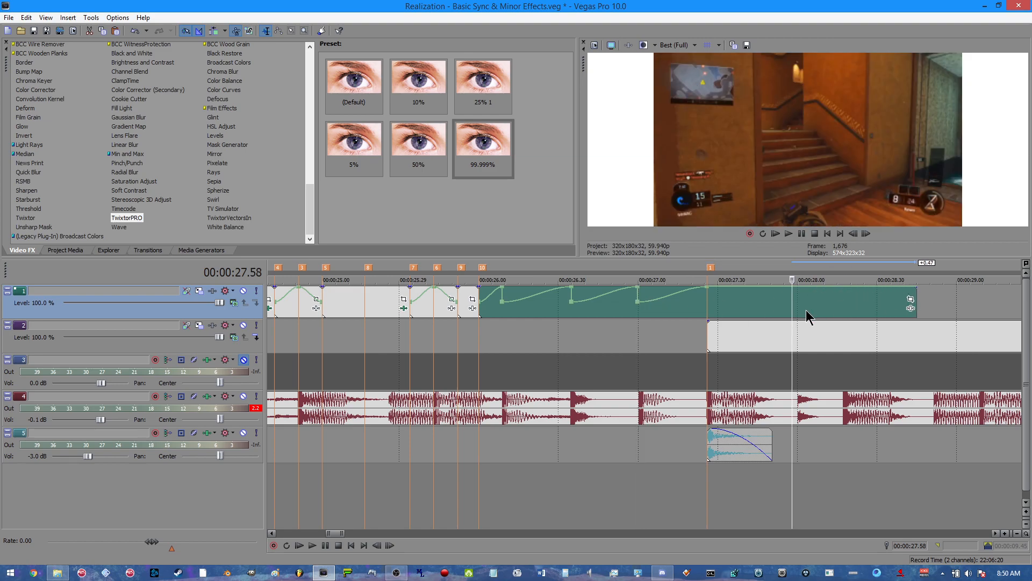
Split the clip at 00:00:27.00 and time-compress the section that follows
left_click(637, 305)
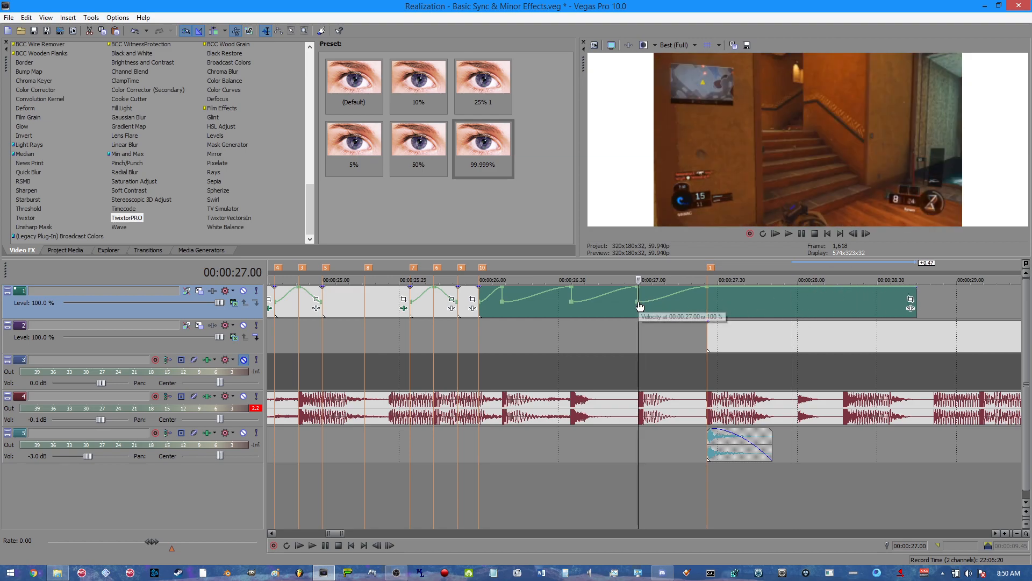
key("s")
left_click_drag(922, 305, 744, 304)
Move the compressed section's 300% velocity point back onto marker 1
scroll(697, 298, "up", 3)
left_click(778, 307)
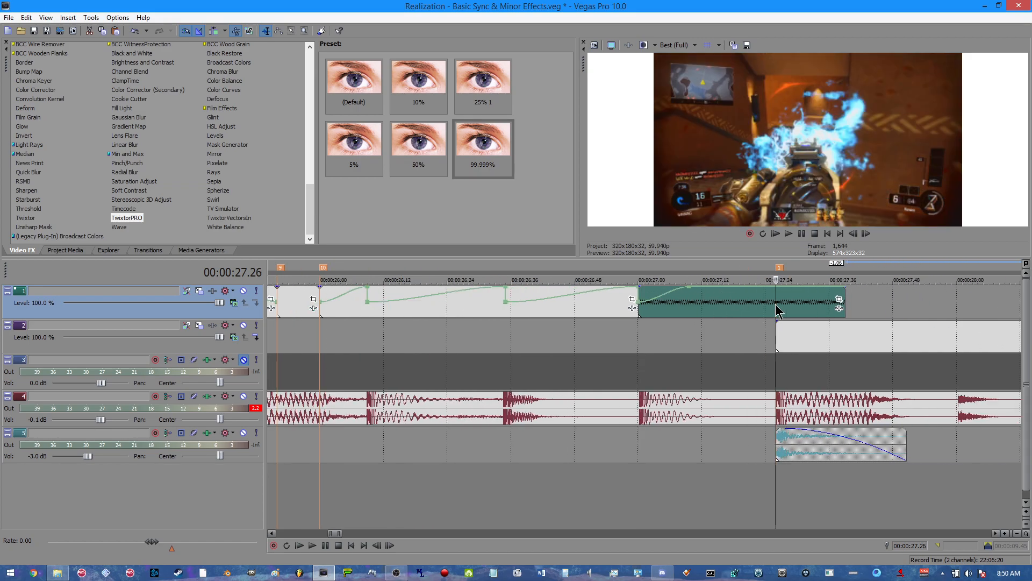
left_click_drag(692, 290, 775, 287)
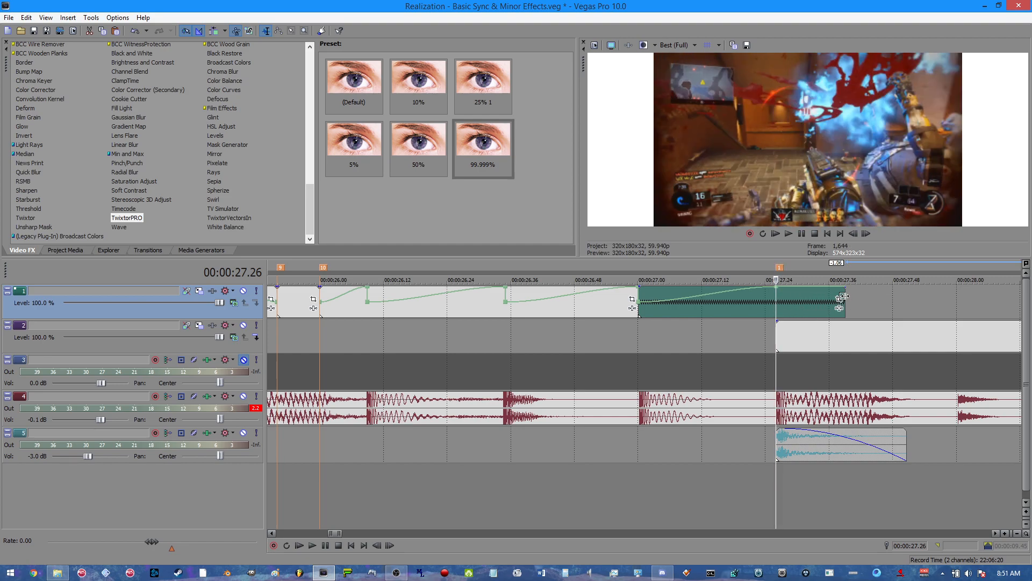
Adjust the last section's time compression until it ends at about 00:00:27.44, matching the gunshot to marker 1
left_click_drag(845, 304, 903, 305)
scroll(903, 304, "down", 2)
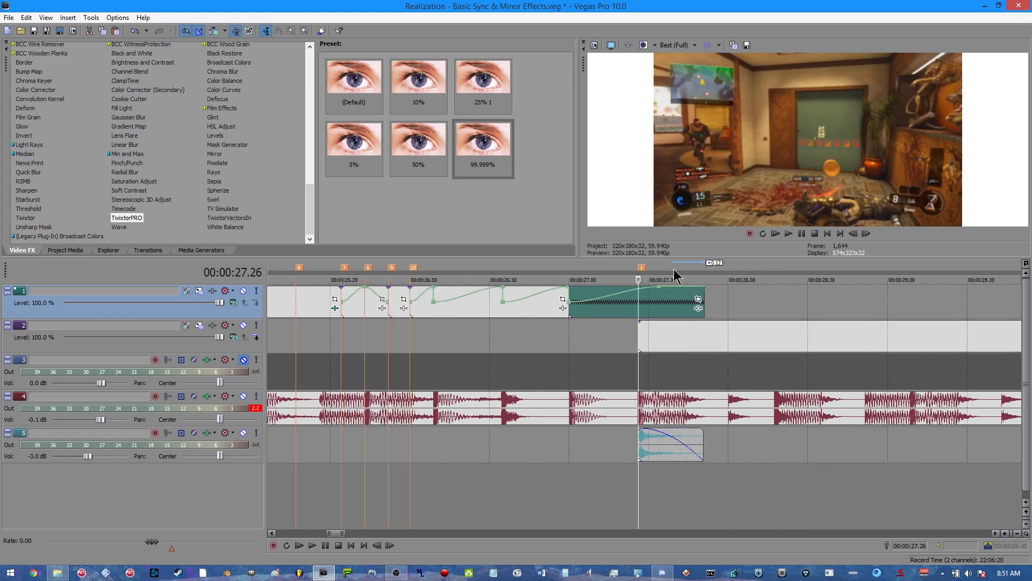
scroll(692, 313, "up", 3)
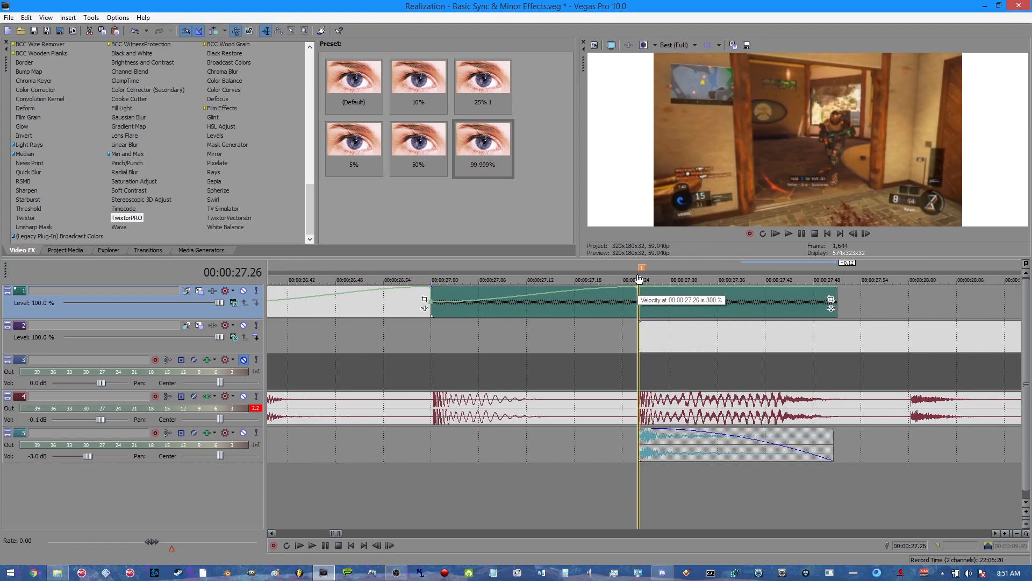
left_click_drag(834, 299, 790, 305)
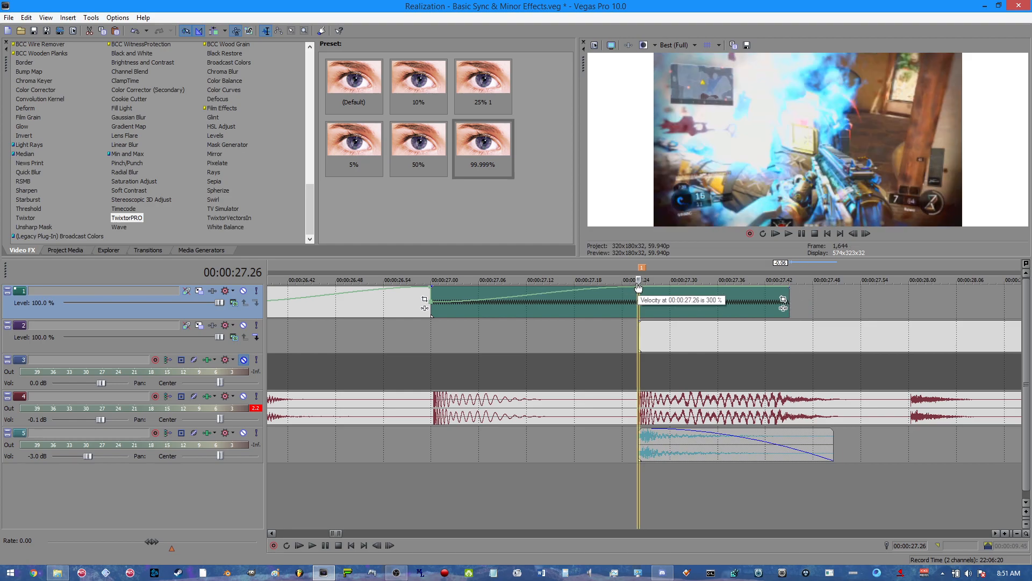
scroll(660, 310, "up", 2)
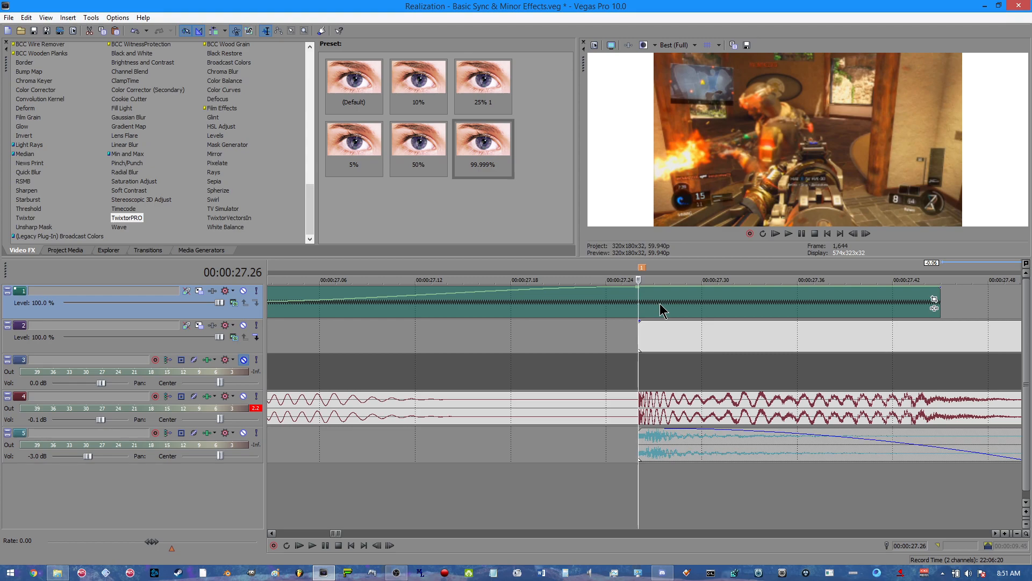
key("alt+Left")
left_click_drag(936, 295, 928, 299)
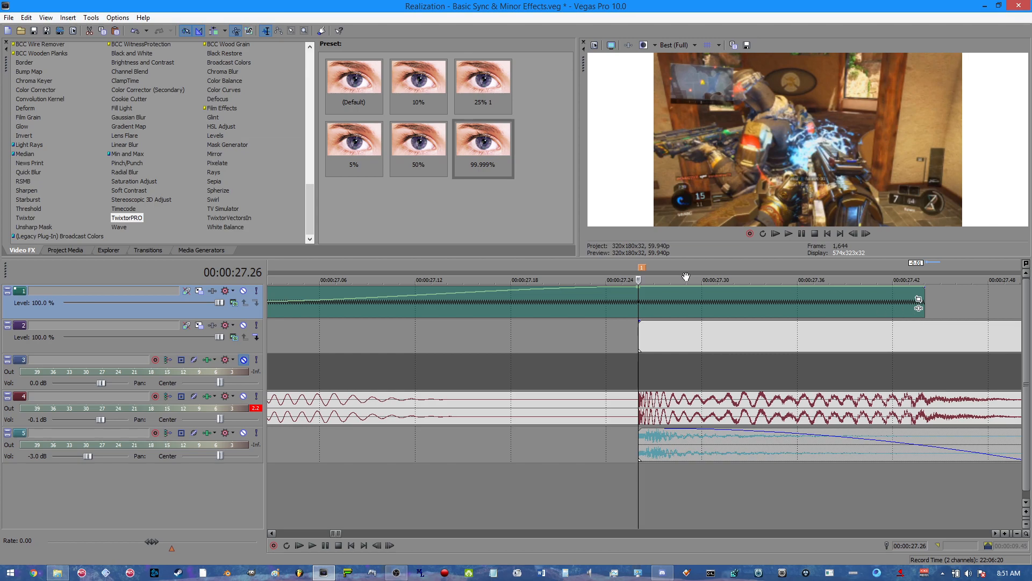
Try custom velocity values slightly below 300% for the point at marker 1
right_click(640, 287)
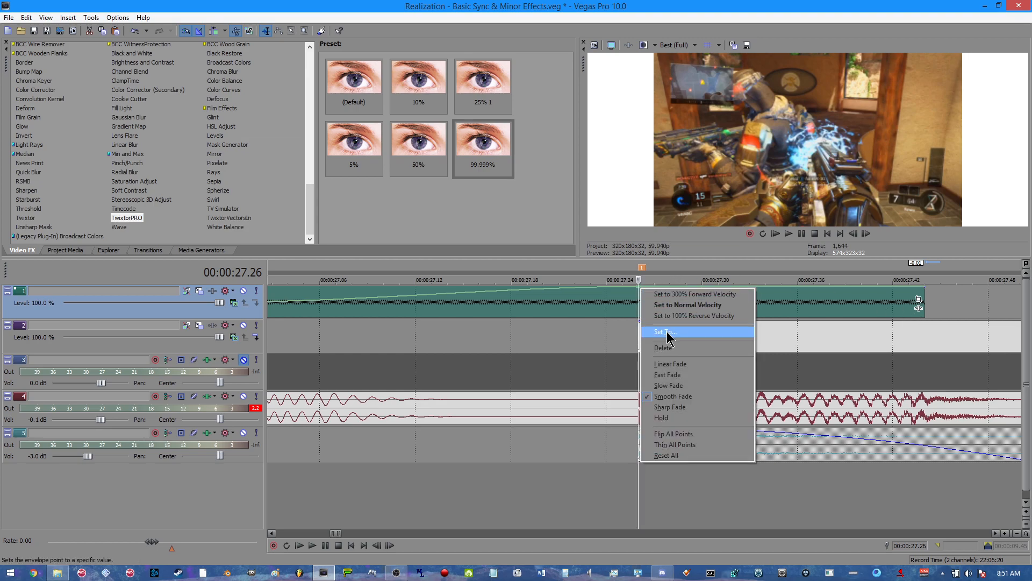
left_click(667, 331)
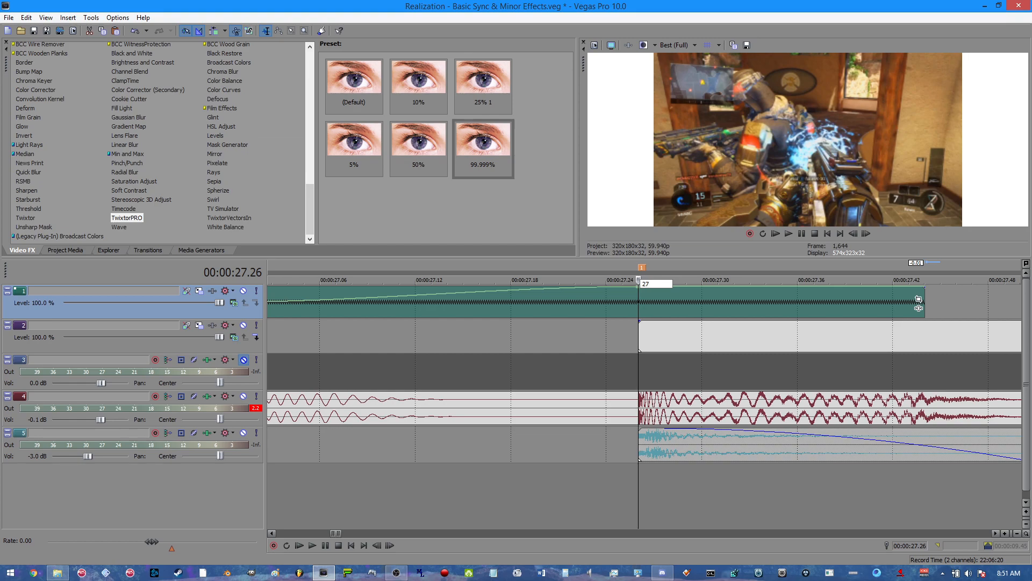
key("Return")
right_click(637, 292)
left_click(658, 335)
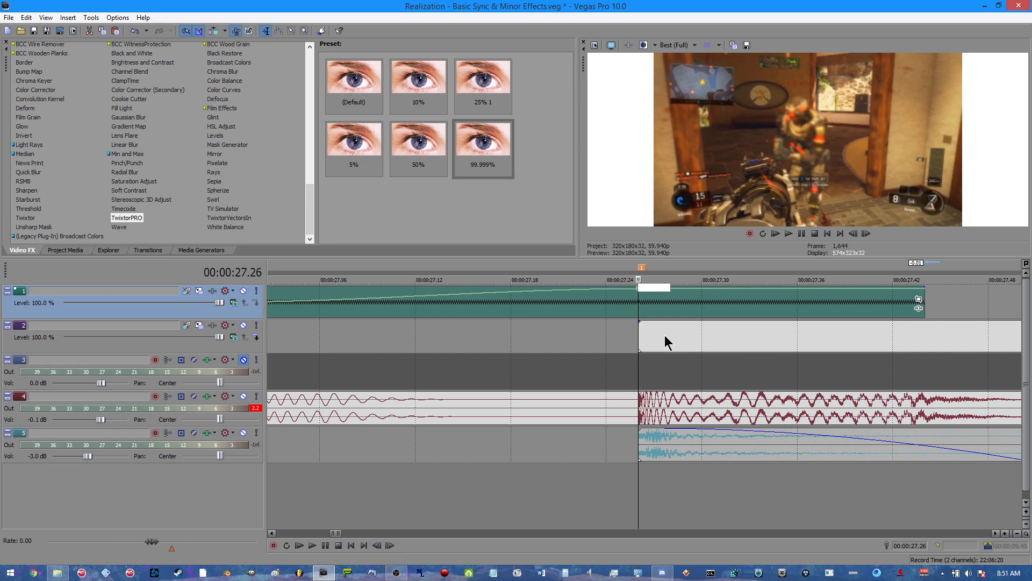
type("29")
key("Return")
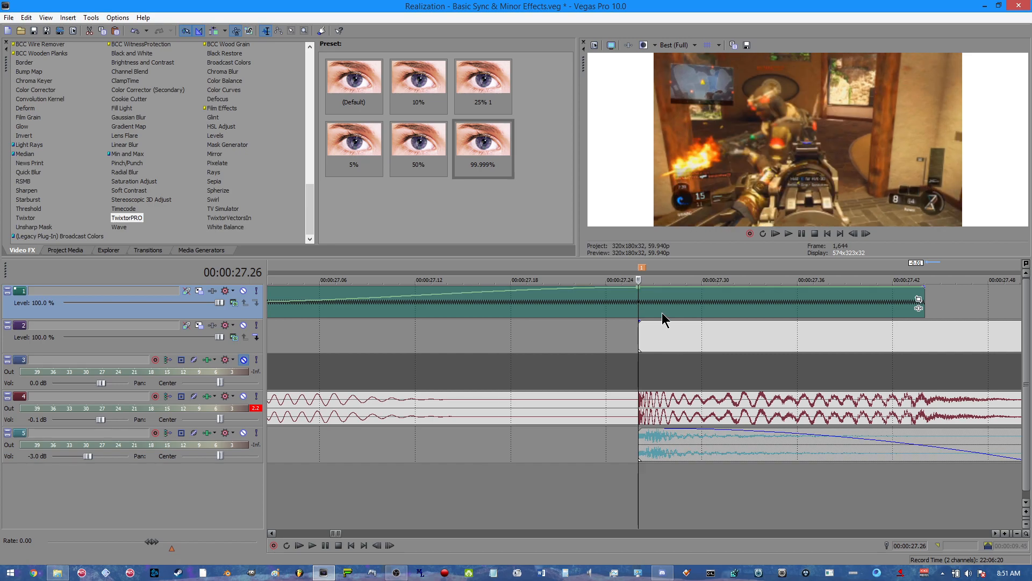
Try velocity values of 295% and 293% for the point at marker 1
right_click(638, 292)
left_click(675, 331)
type("295")
key("Return")
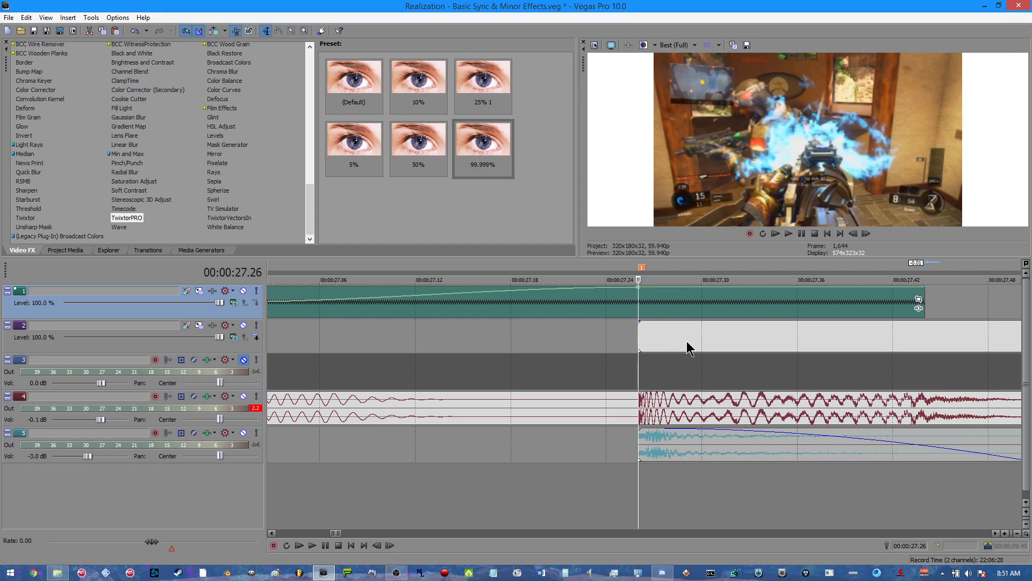
right_click(640, 293)
left_click(668, 333)
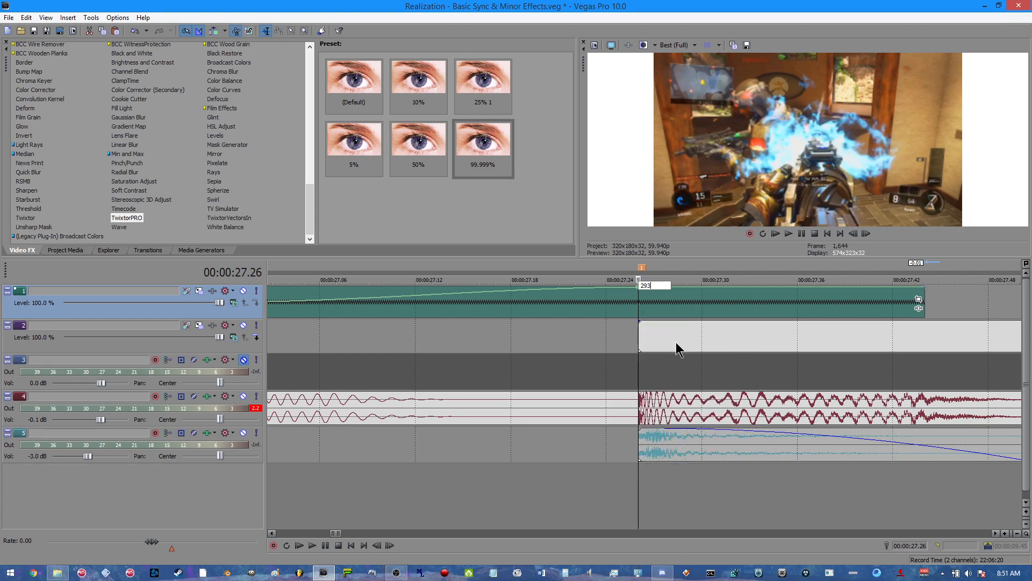
key("Return")
Try a velocity of 294% for the point at marker 1
right_click(640, 289)
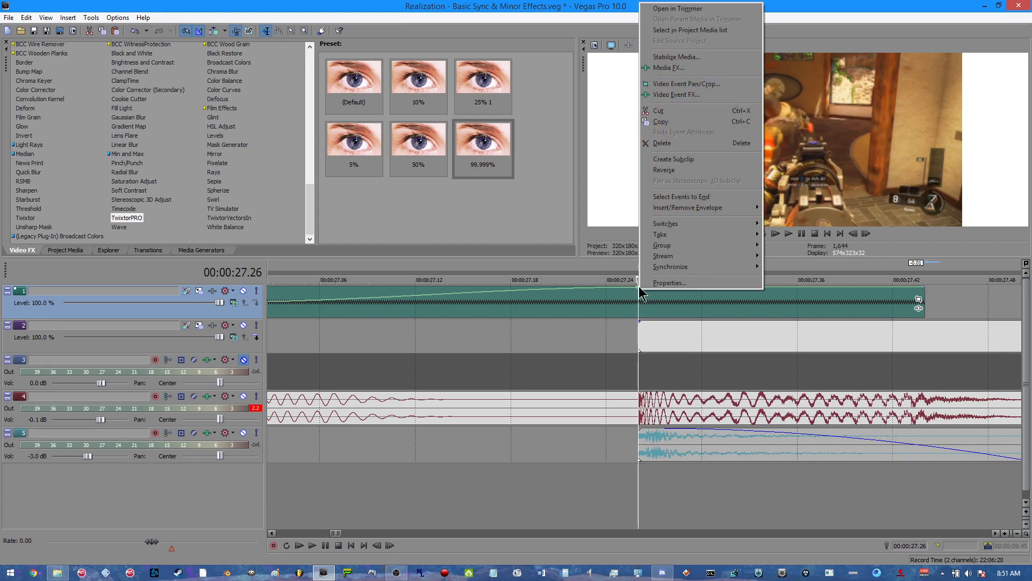
right_click(636, 289)
right_click(638, 288)
left_click(669, 334)
type("294")
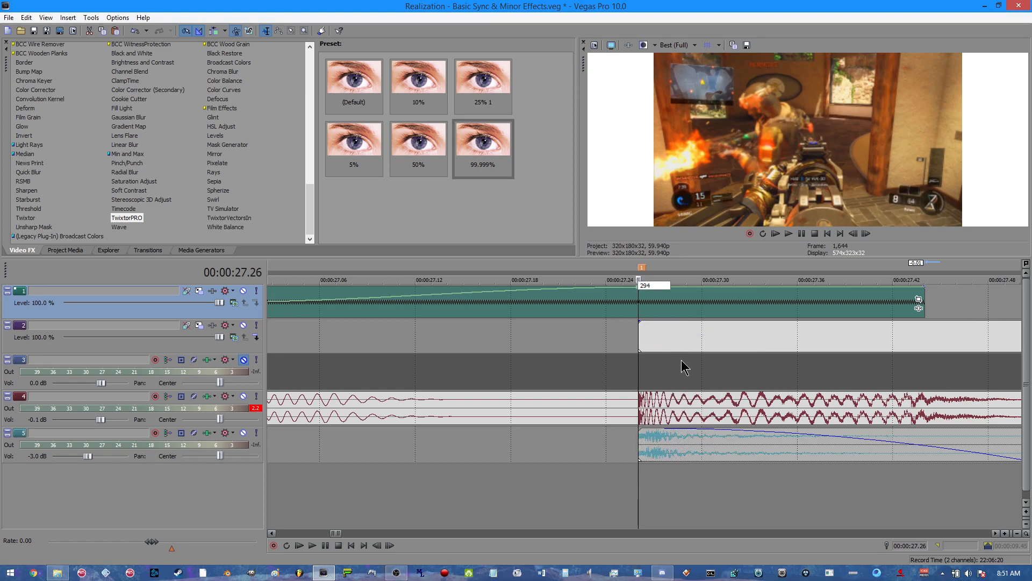
key("Return")
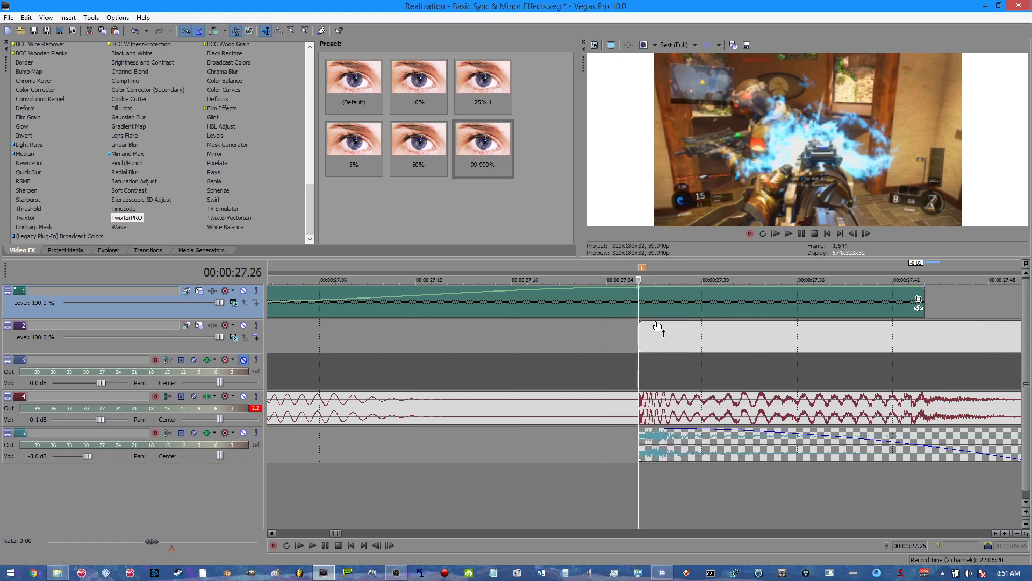
Enter a new custom velocity slightly below 300% for the point at marker 1
right_click(638, 289)
right_click(639, 289)
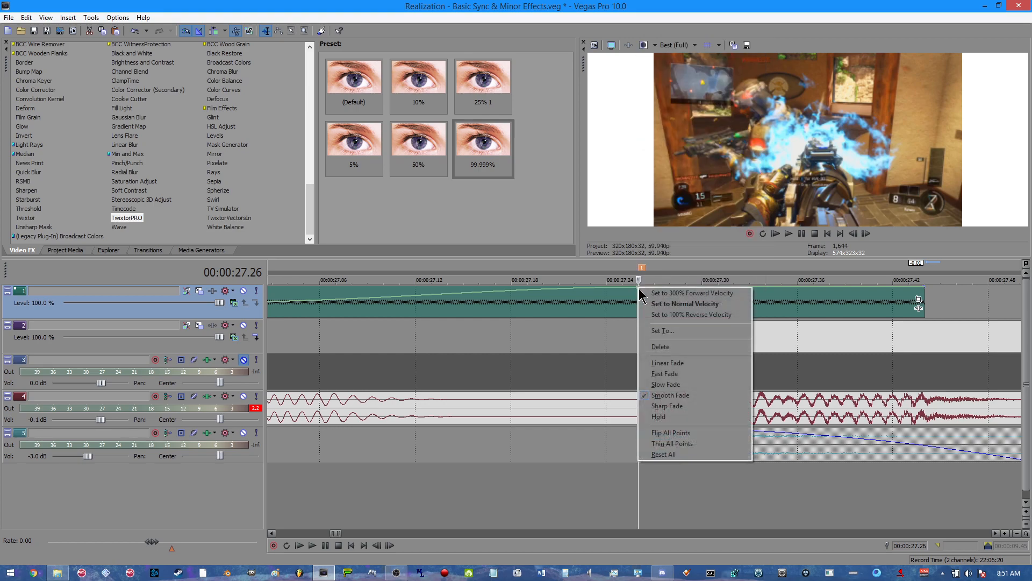
left_click(670, 331)
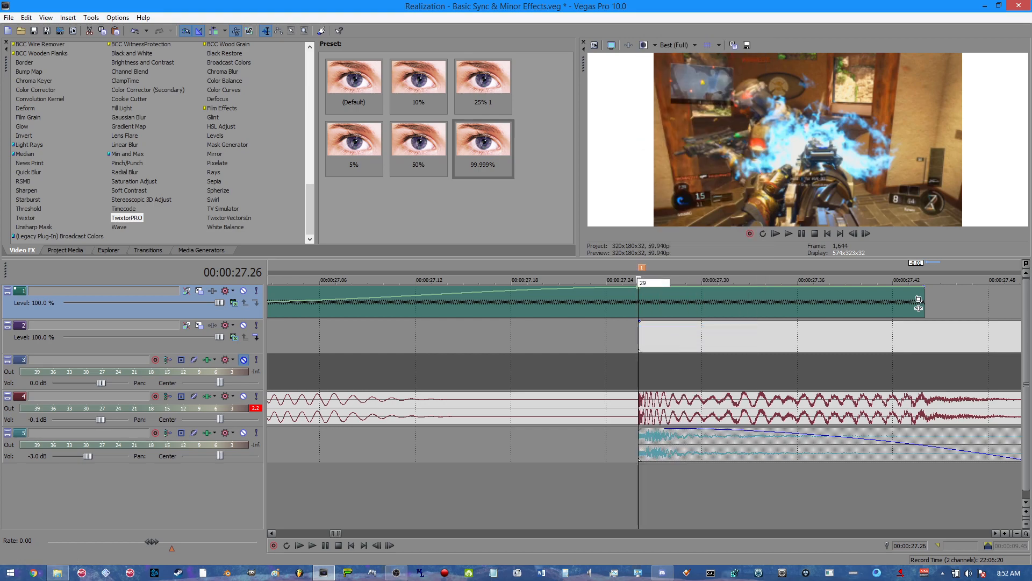
key("Return")
Trim the last section's end back to marker 1 and place the playhead at marker 2
left_click_drag(920, 302, 639, 301)
scroll(537, 323, "down", 5)
scroll(515, 329, "down", 3)
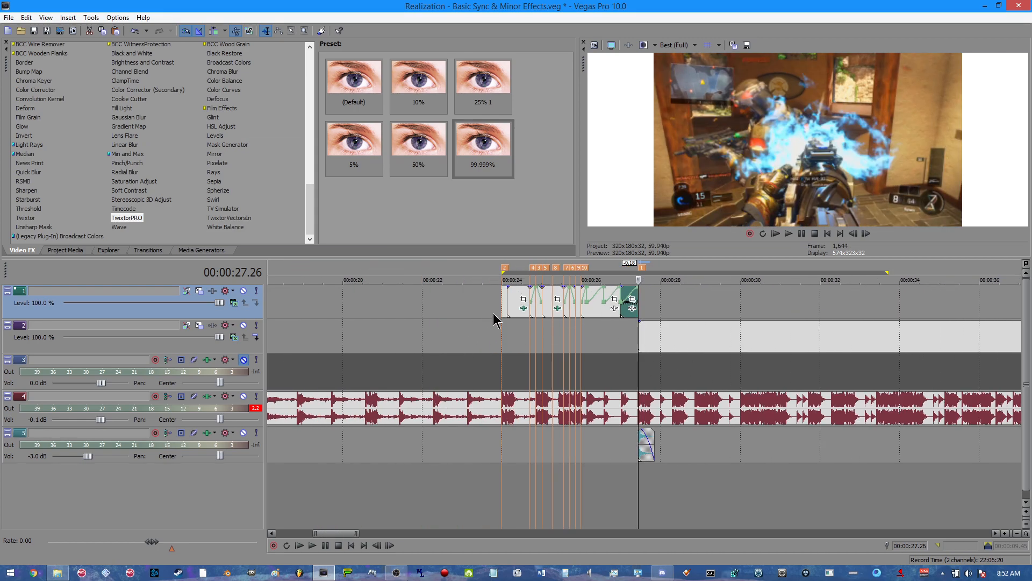
left_click(500, 310)
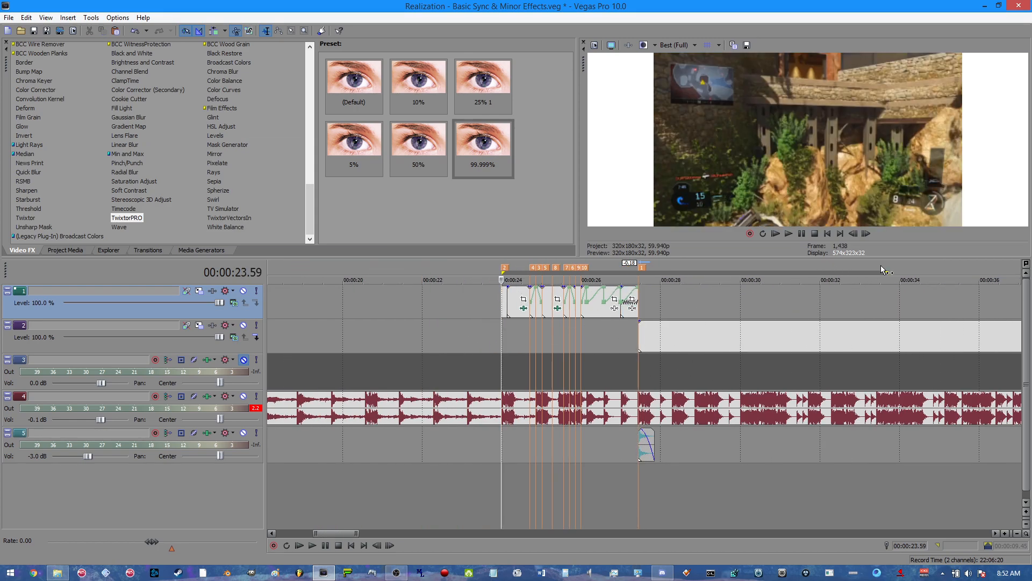
Extend the loop region's end to about 00:00:30.46 and build a dynamic RAM preview of the region from marker 2
left_click_drag(884, 271, 845, 278)
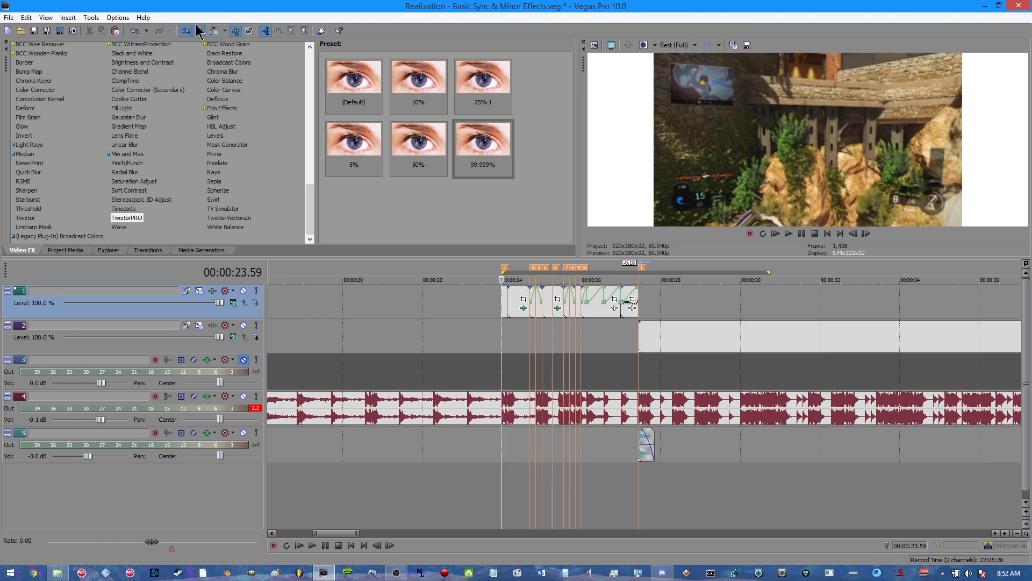
left_click(12, 18)
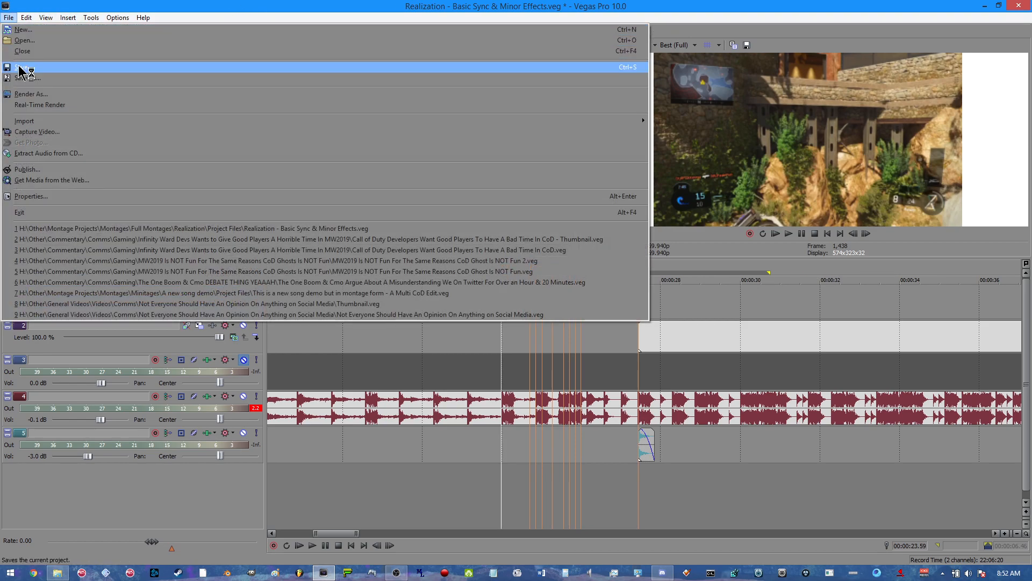
left_click(20, 67)
left_click(91, 17)
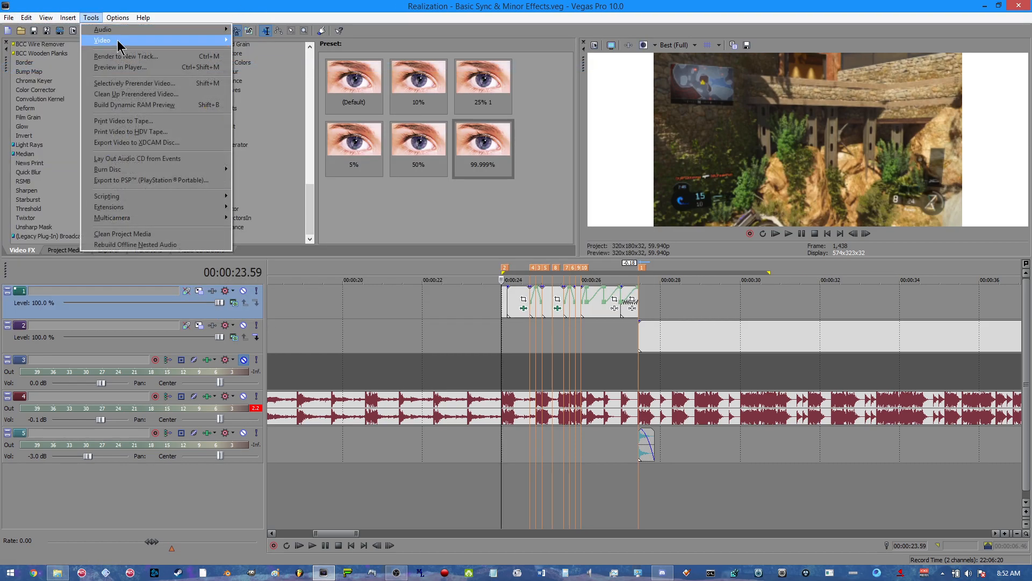
left_click(148, 105)
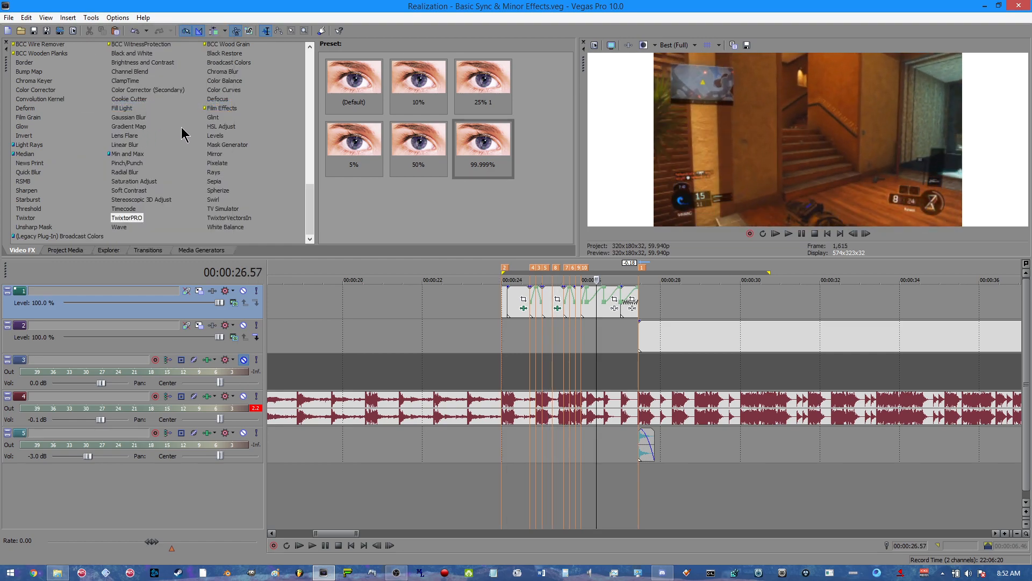
key("space")
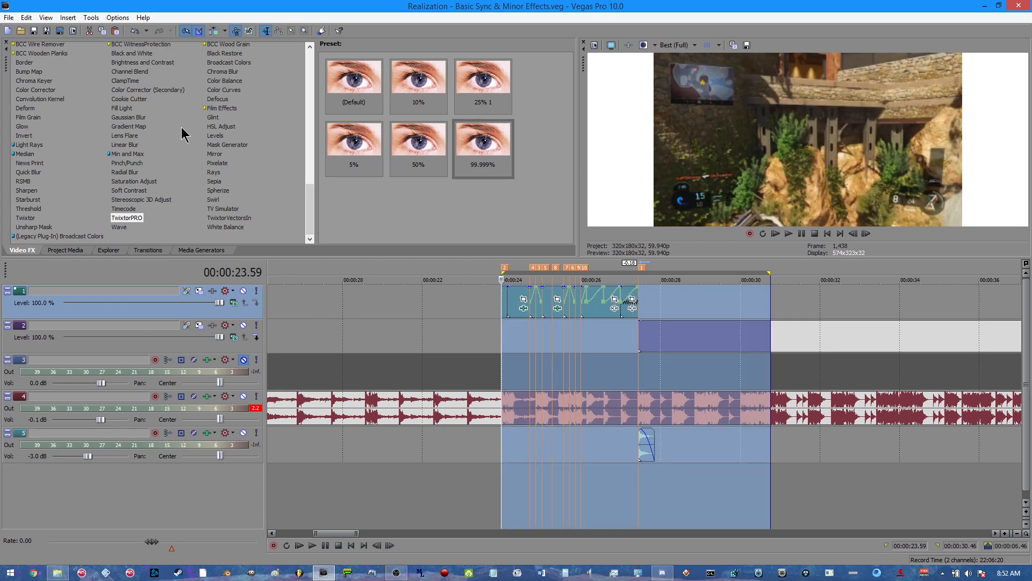
Play the edited section repeatedly from marker 2 to check the speed changes and gunshot against the music
left_click(499, 305)
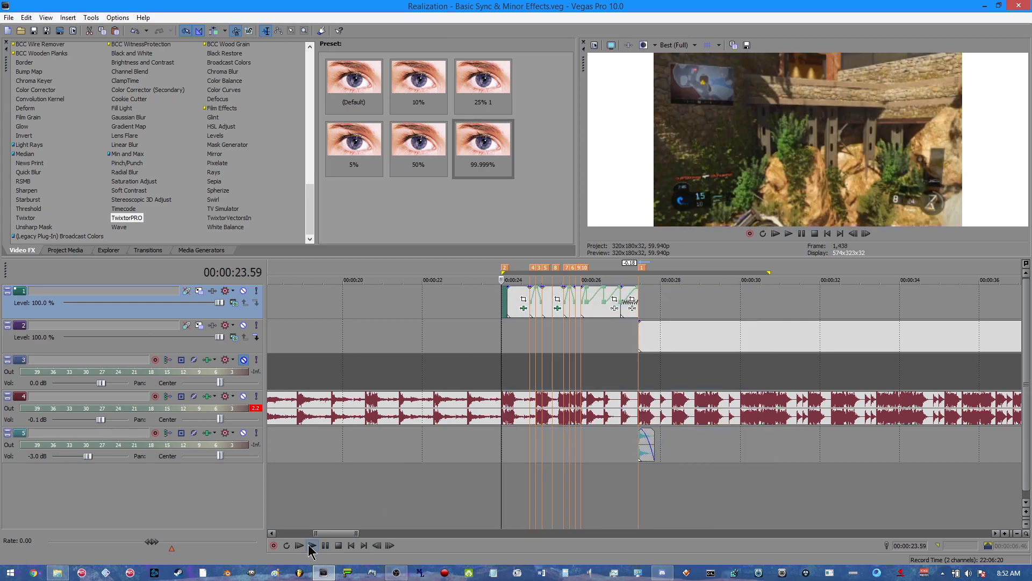
left_click(314, 546)
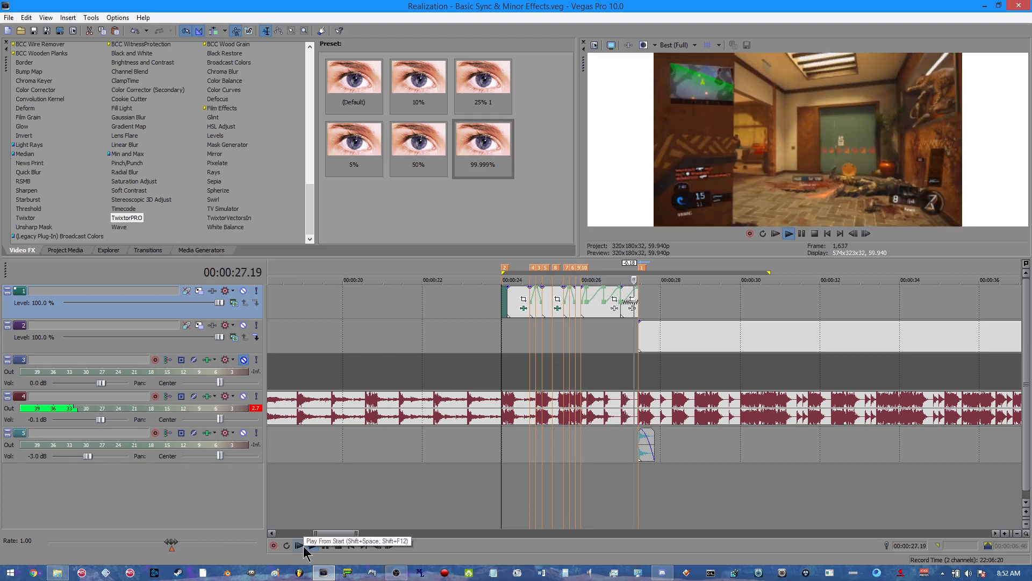
scroll(511, 507, "up", 1)
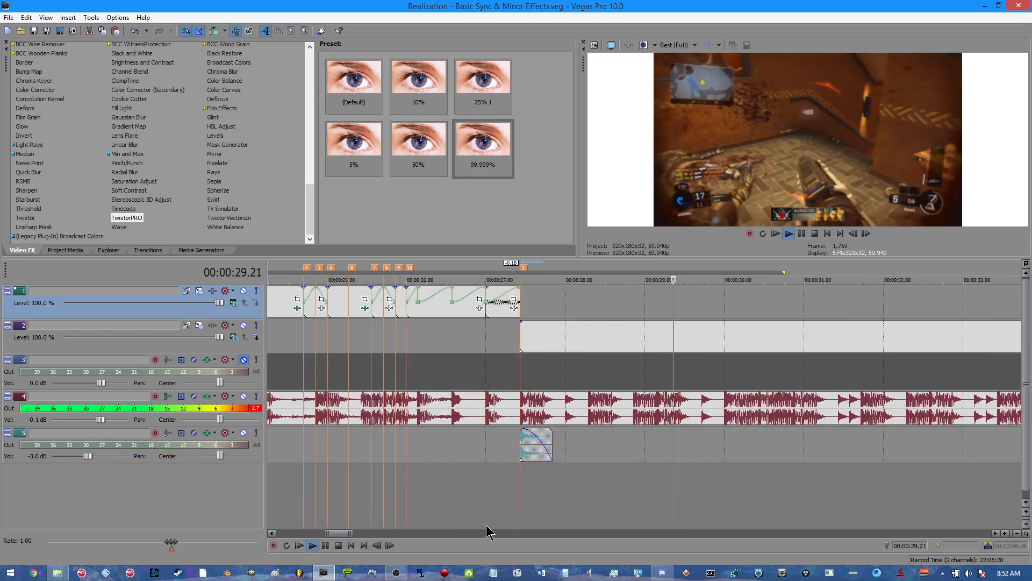
key("space")
key("space")
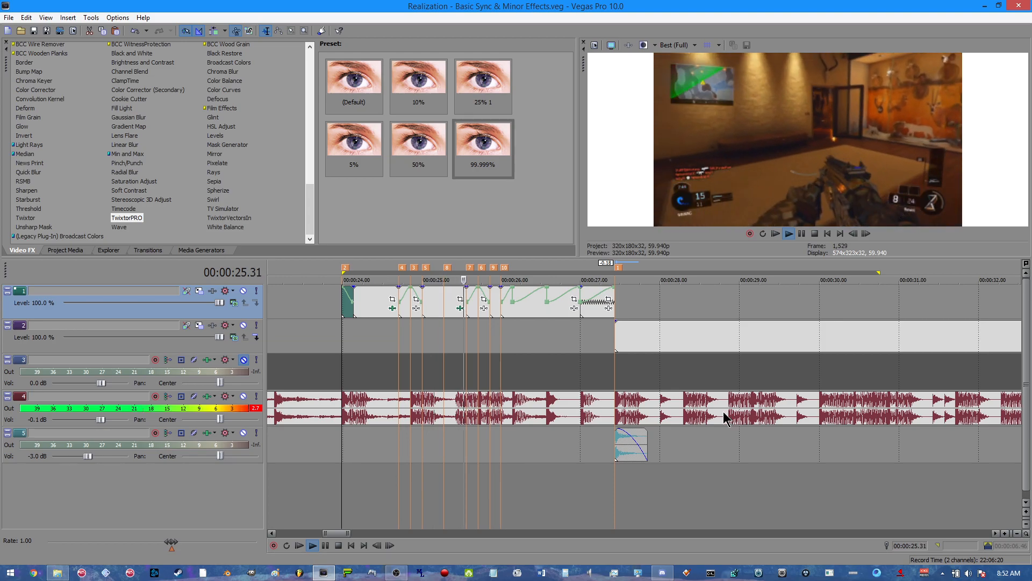
key("space")
key("space")
key("space")
key("space")
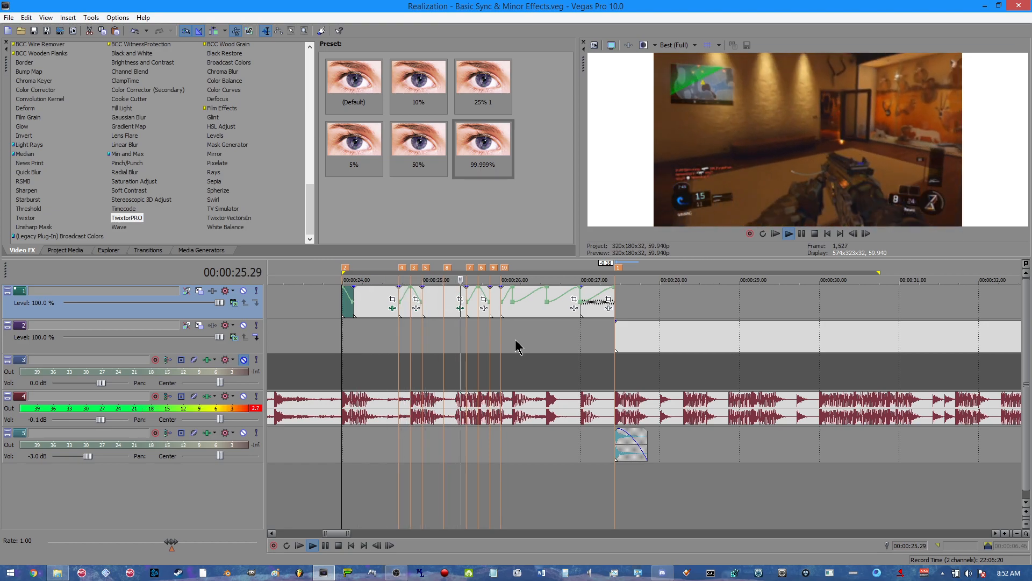
key("space")
key("space")
key("space")
key("space")
key("space")
key("space")
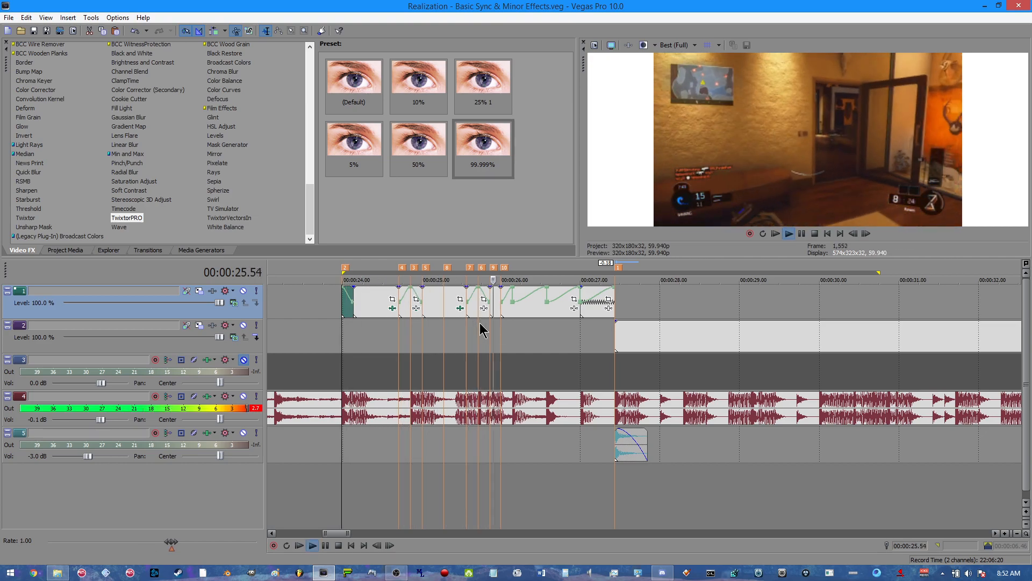
key("space")
key("space")
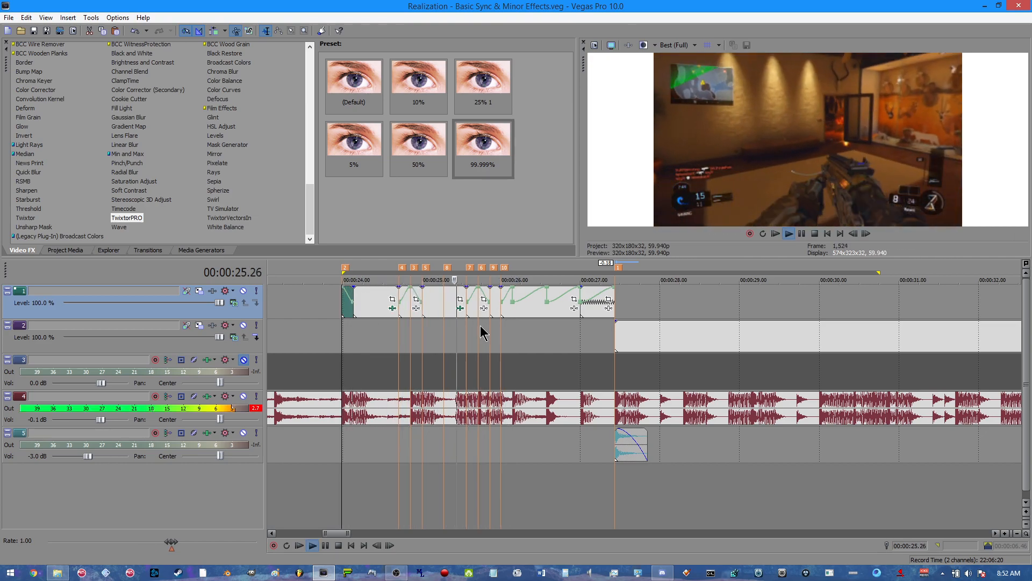
key("space")
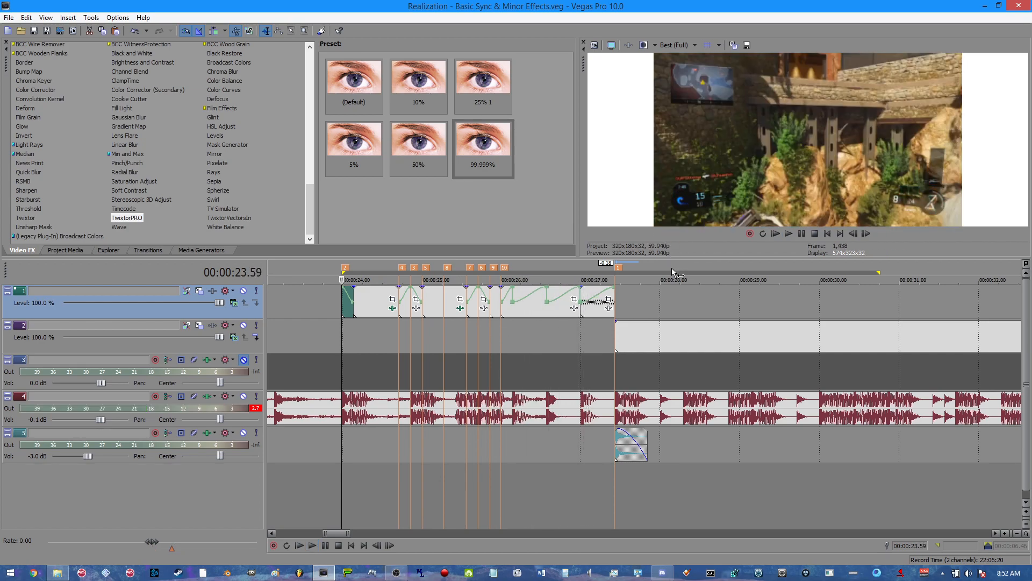
Move the loop region's start to marker 1 and play the video clip on track 2 from there
left_click(617, 330)
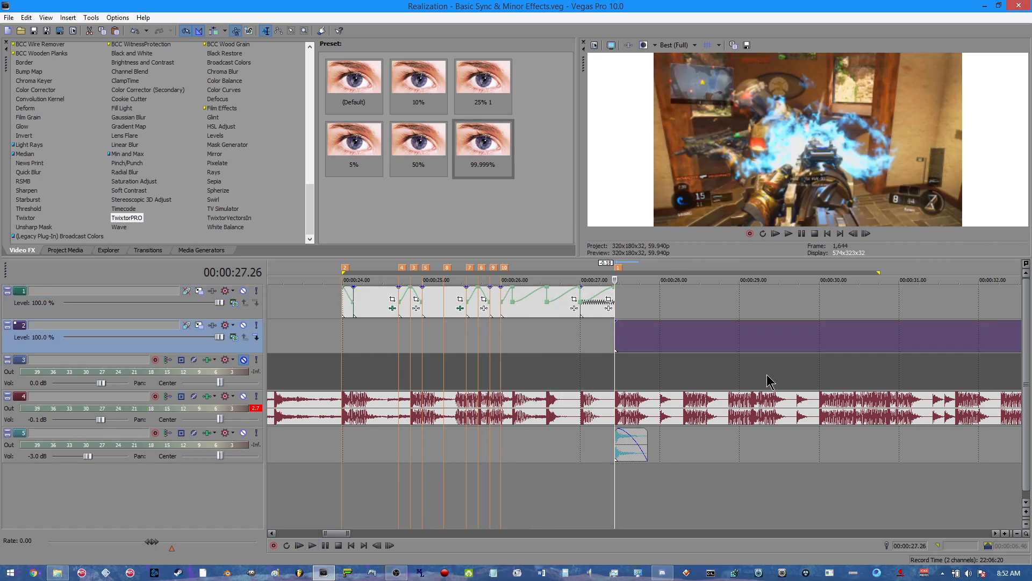
scroll(815, 379, "down", 3)
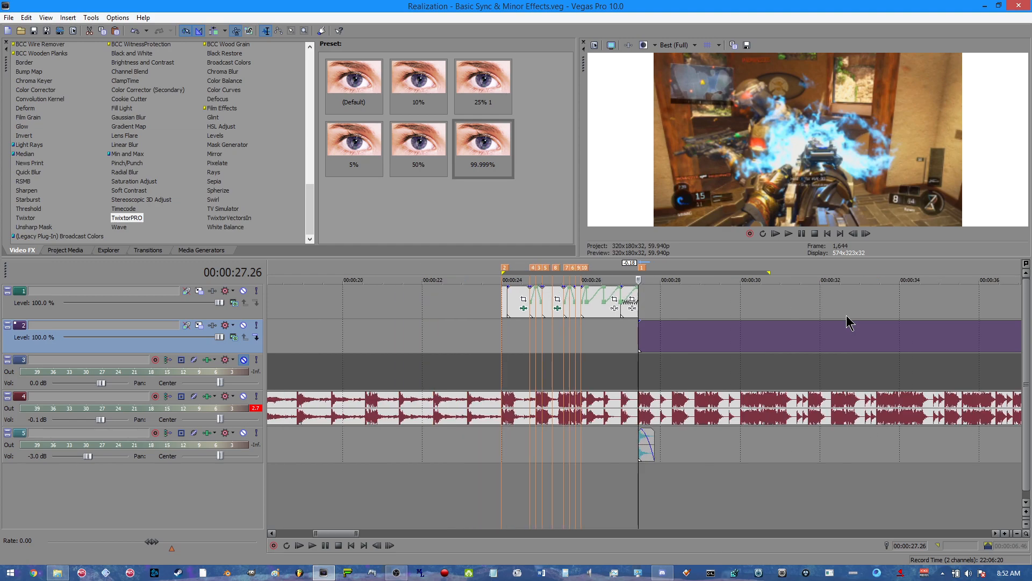
left_click_drag(507, 272, 646, 300)
scroll(666, 347, "up", 4)
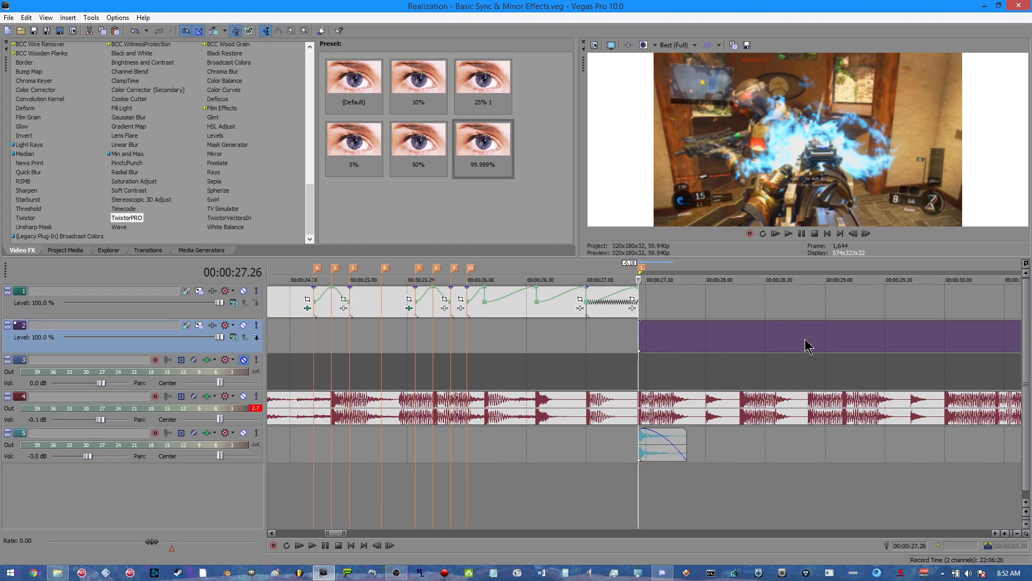
key("space")
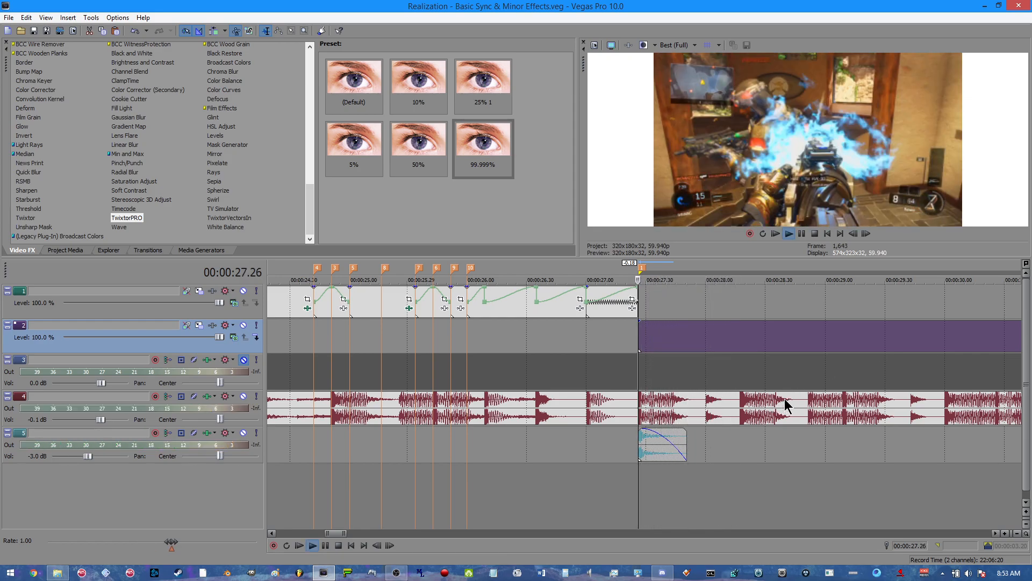
scroll(739, 398, "up", 3)
key("space")
key("space")
key("space")
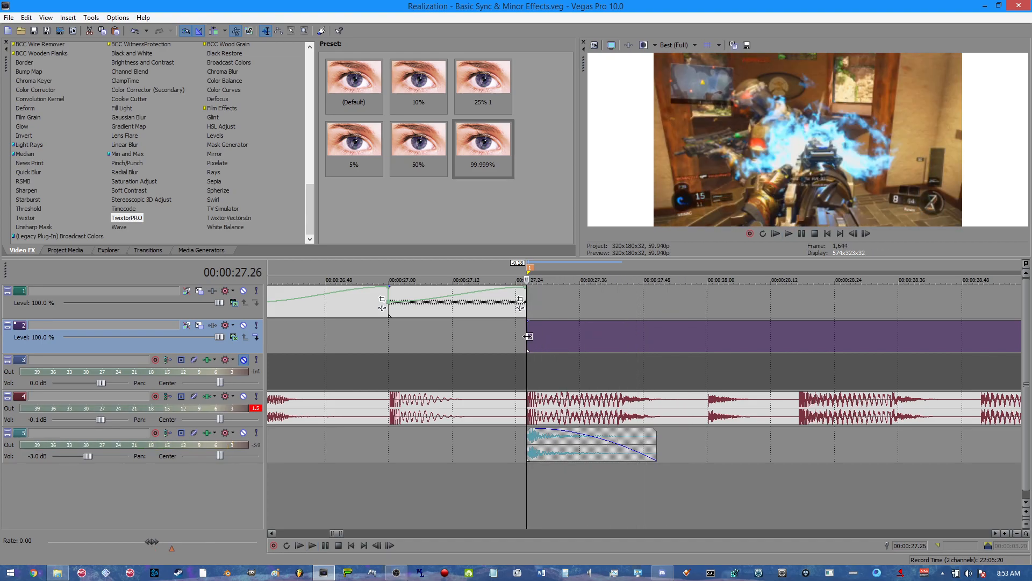
key("space")
Place the playhead five frames after marker 1, at 00:00:27.31, and insert marker 11 there
right_click(581, 341)
left_click(530, 334)
key("Right")
key("Right")
key("Right")
key("Right")
key("Right")
key("m")
key("Return")
Add a velocity envelope to the clip on track 2 and raise its line to the maximum speed
right_click(566, 334)
mouse_move(634, 252)
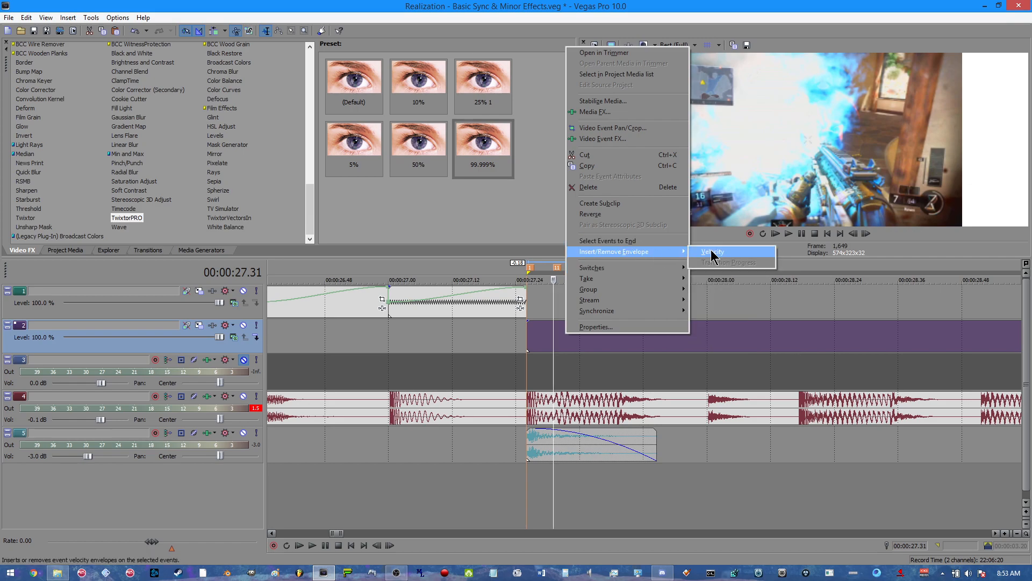
left_click(699, 253)
left_click_drag(531, 340, 557, 322)
Add a velocity point at marker 11, lower it to normal speed, and split the track 2 clip there
right_click(554, 322)
right_click(553, 321)
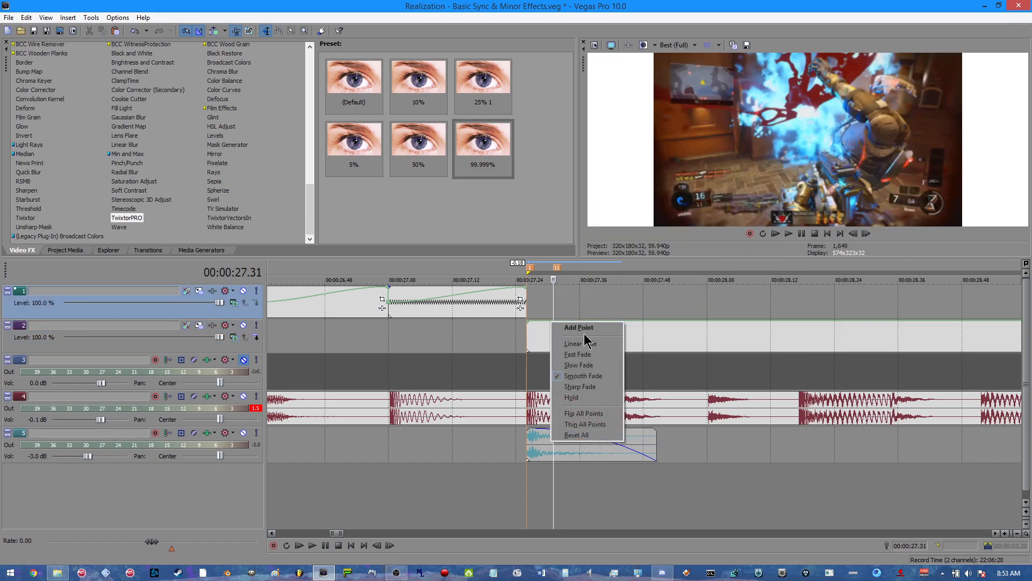
left_click(560, 327)
right_click(554, 321)
left_click(589, 339)
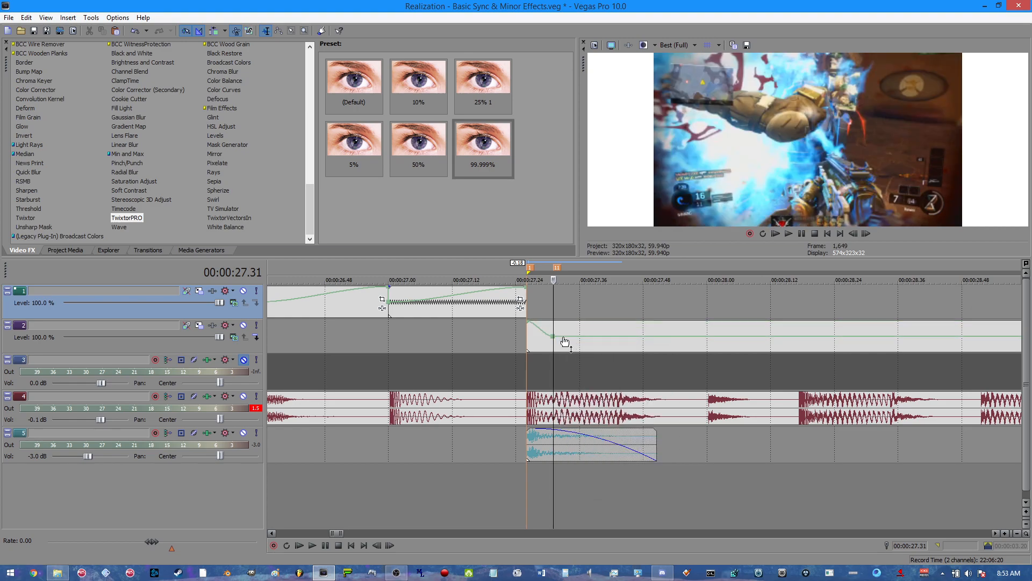
left_click(554, 350)
scroll(586, 361, "down", 3)
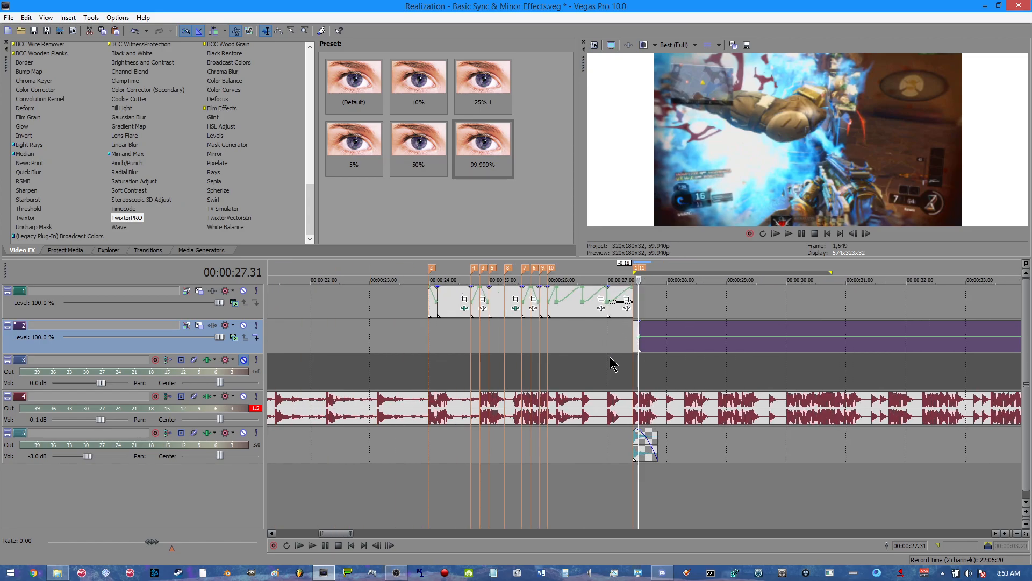
Play the track 2 clip repeatedly from marker 11 and from marker 1 to check the new slowdown against the beat
key("space")
key("space")
key("space")
key("space")
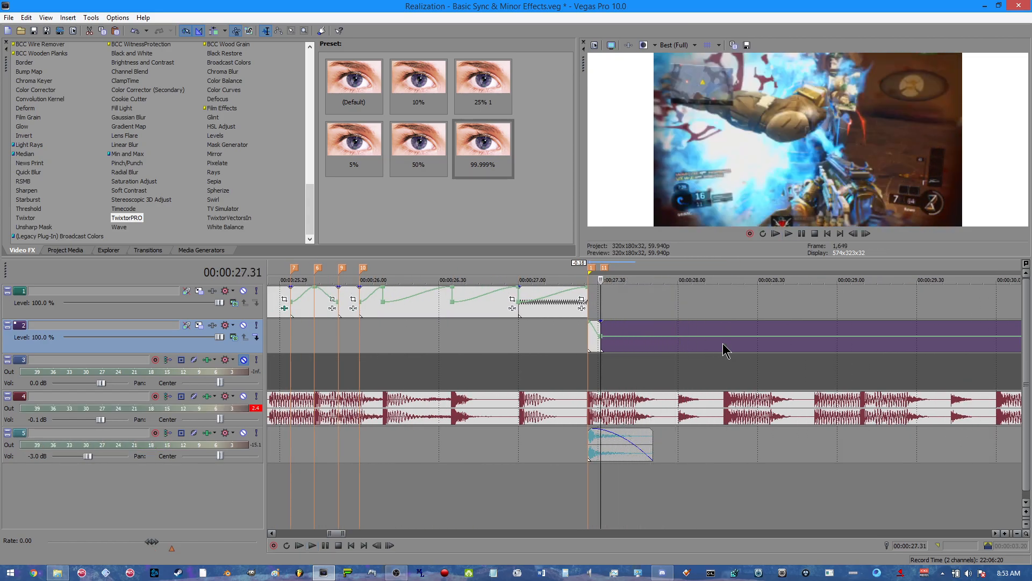
key("space")
key("space")
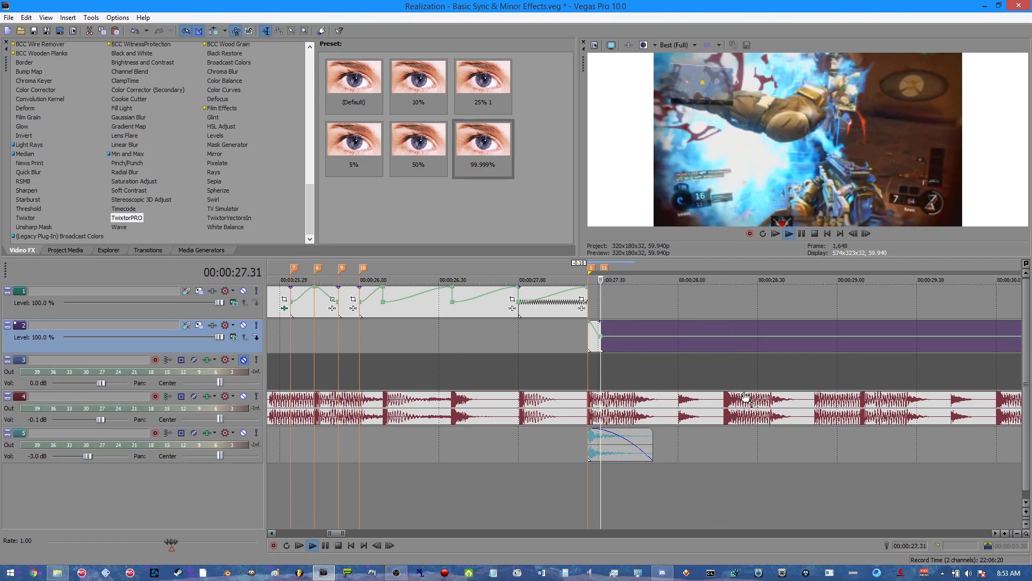
key("space")
key("space")
key("space")
key("space")
key("space")
key("space")
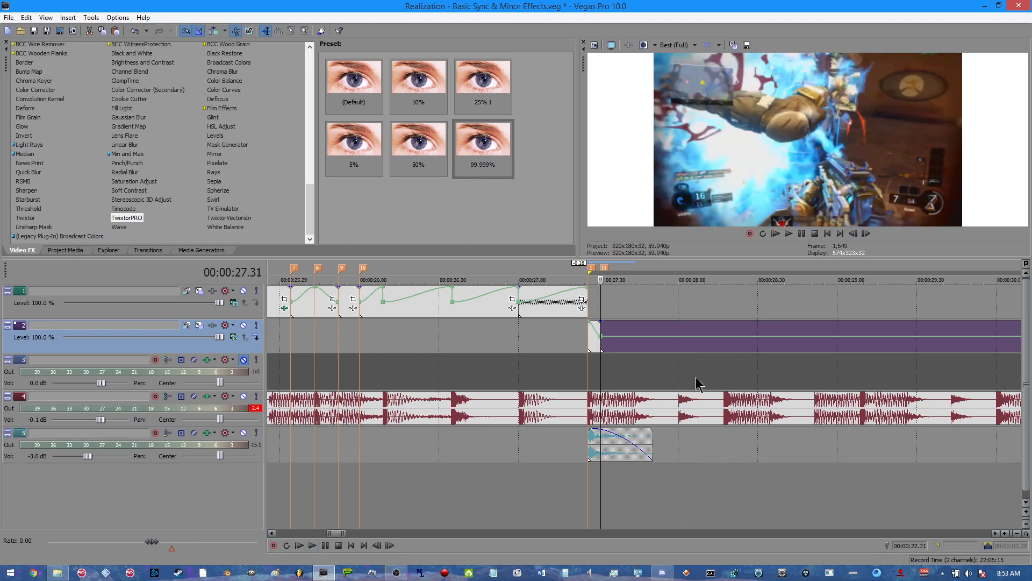
left_click(591, 337)
key("space")
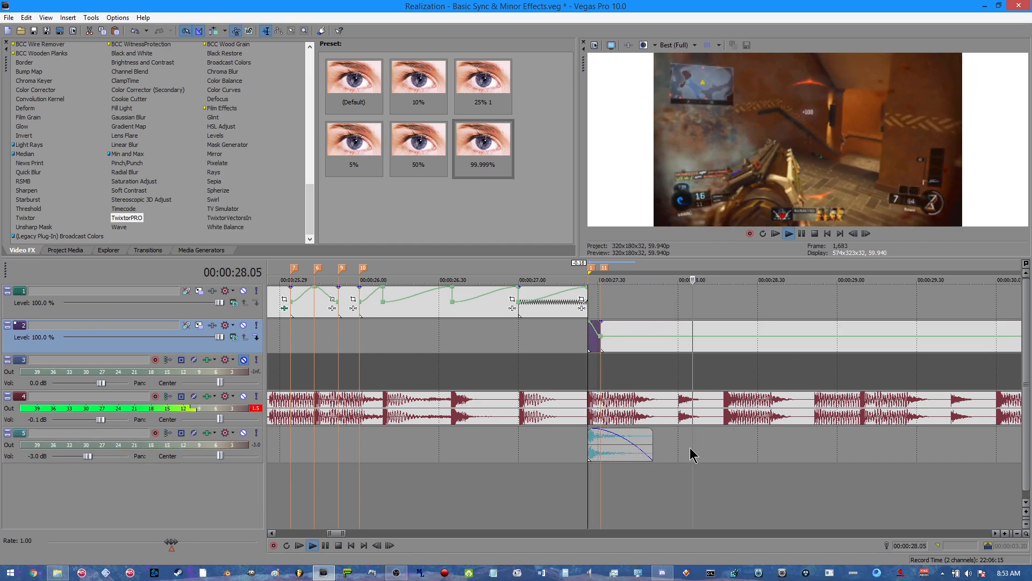
key("space")
Copy the gunshot sound at marker 1 and paste it on track 5 at the beat at 00:00:28.17
right_click(610, 446)
left_click(645, 290)
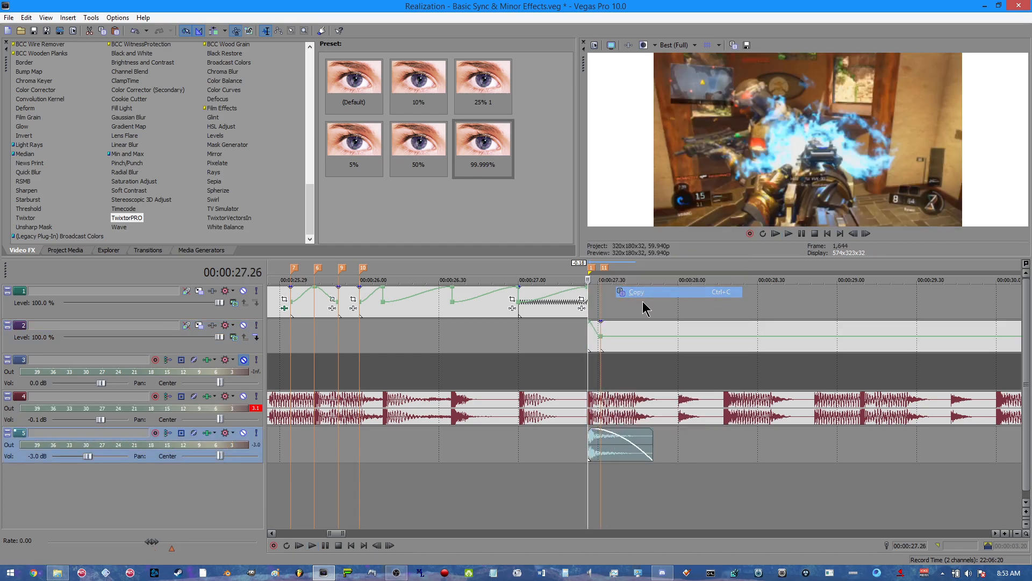
left_click(723, 413)
scroll(775, 446, "up", 3)
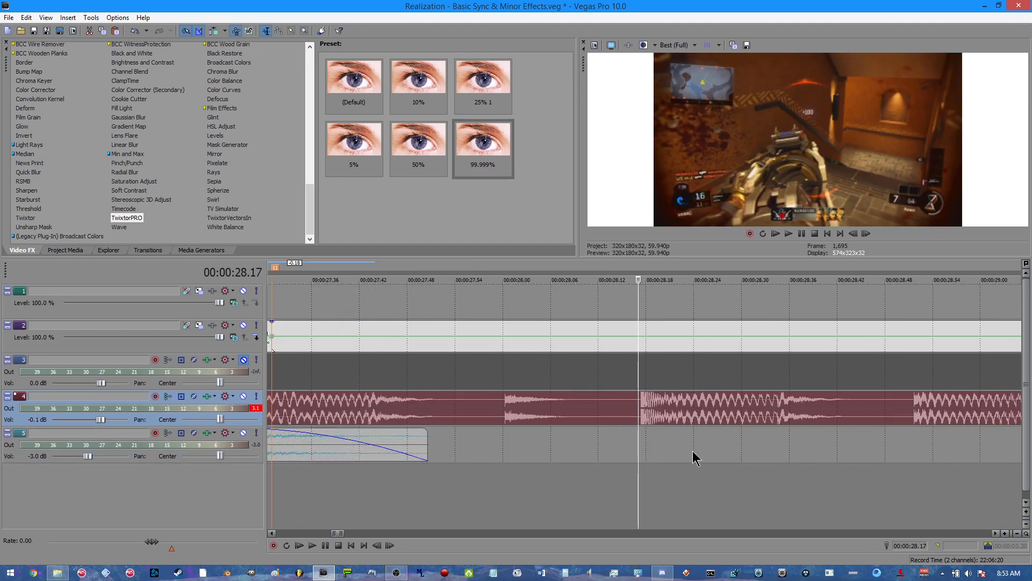
key("space")
key("space")
left_click(641, 449)
right_click(641, 449)
left_click(672, 340)
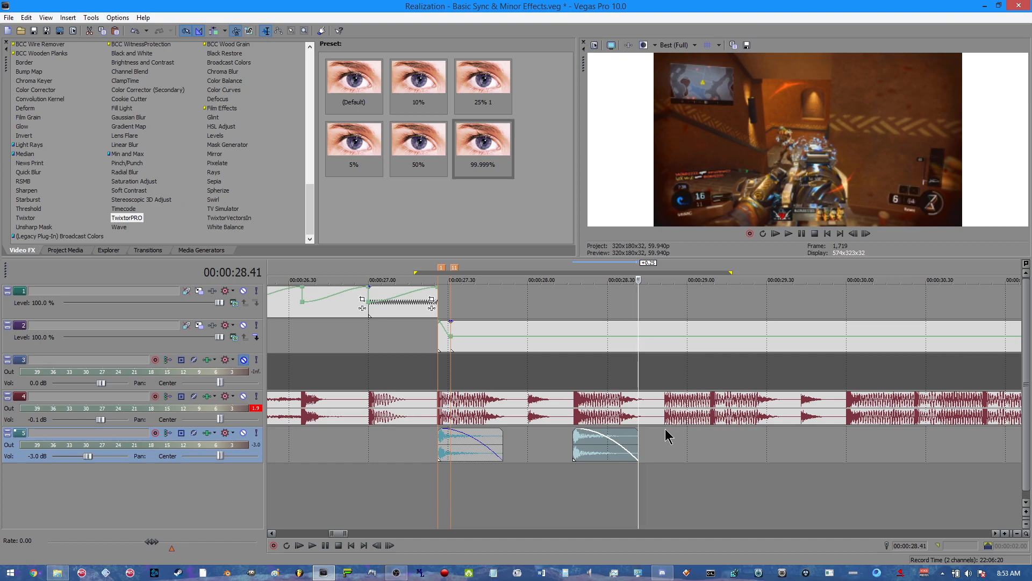
Paste another gunshot sound on track 5 at the music beat at about 00:00:29.09
left_click(669, 411)
key("space")
key("space")
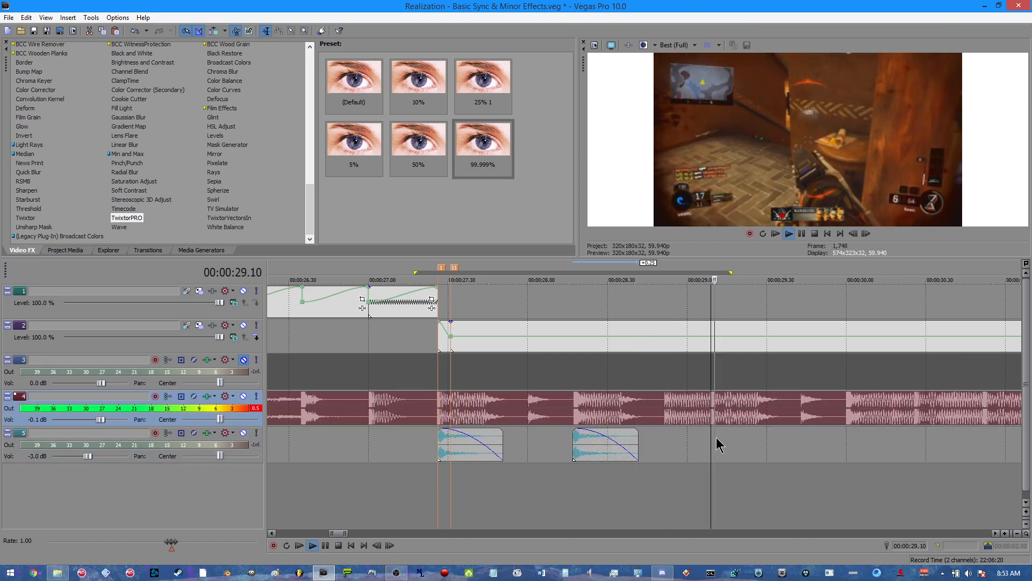
right_click(719, 440)
left_click(748, 333)
key("space")
key("space")
Paste a further gunshot sound on track 5 at the music beat at 00:00:30.00
left_click(692, 409)
key("space")
scroll(517, 493, "up", 2)
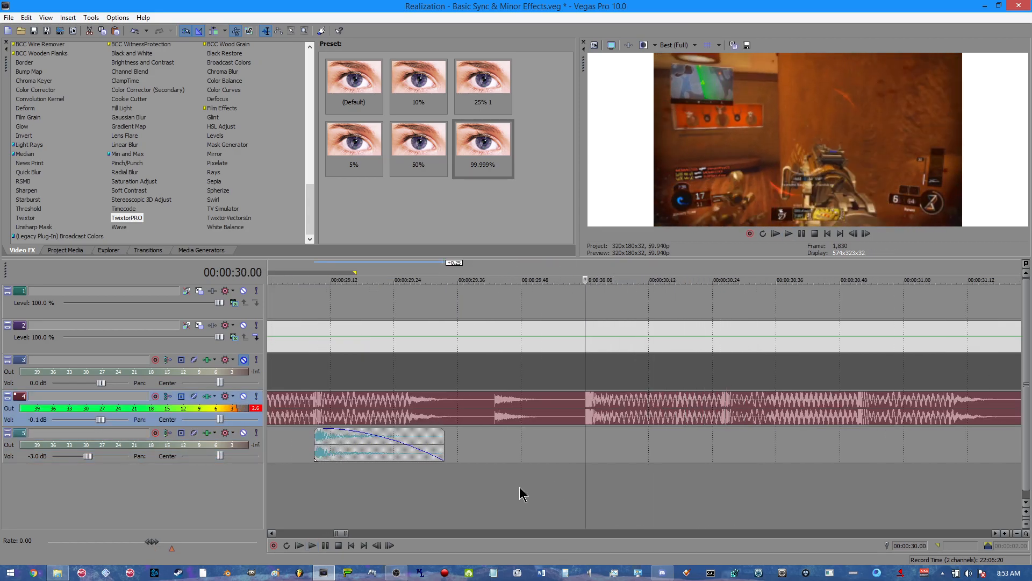
key("space")
right_click(589, 439)
left_click(604, 458)
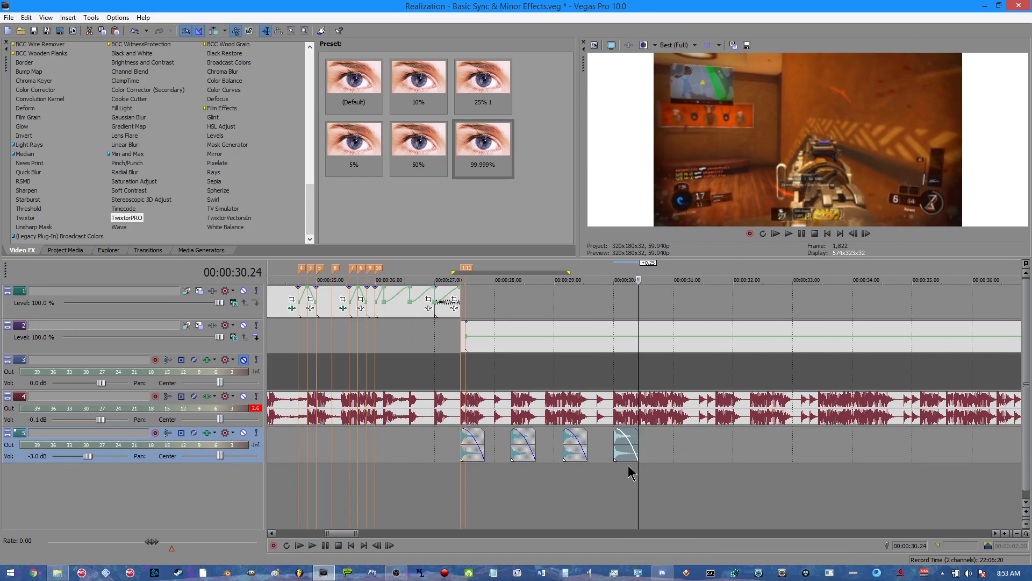
Play the gunshot sounds from just before marker 1, and move the second one to about 00:00:33.00 on track 5
left_click(446, 451)
key("space")
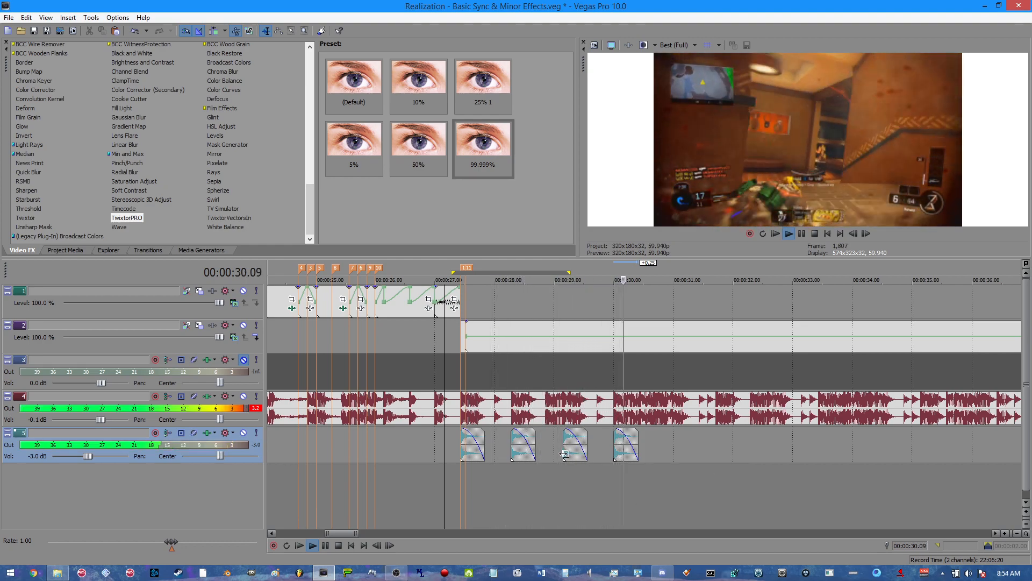
key("space")
key("space")
key("space")
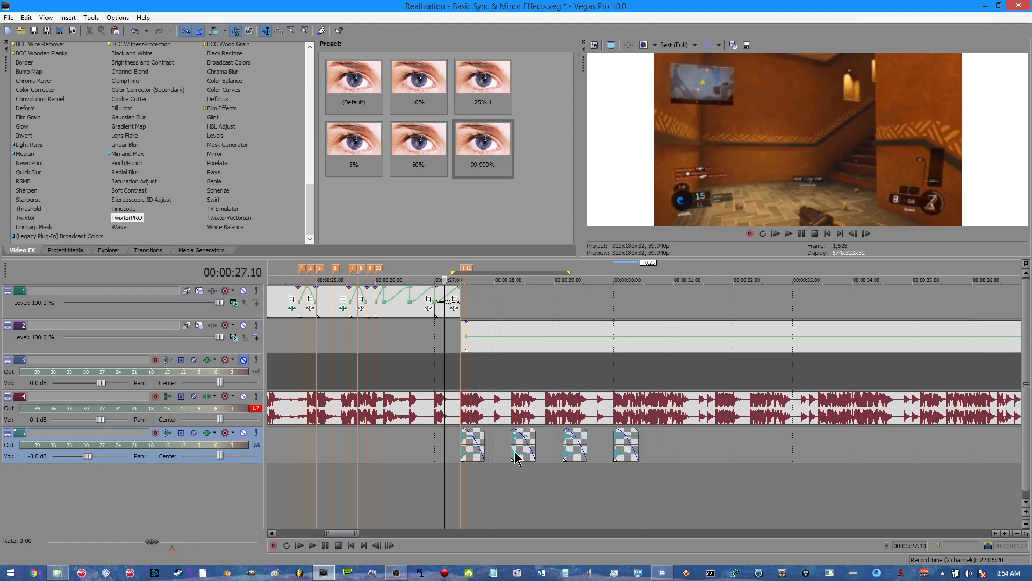
left_click_drag(512, 442, 801, 446)
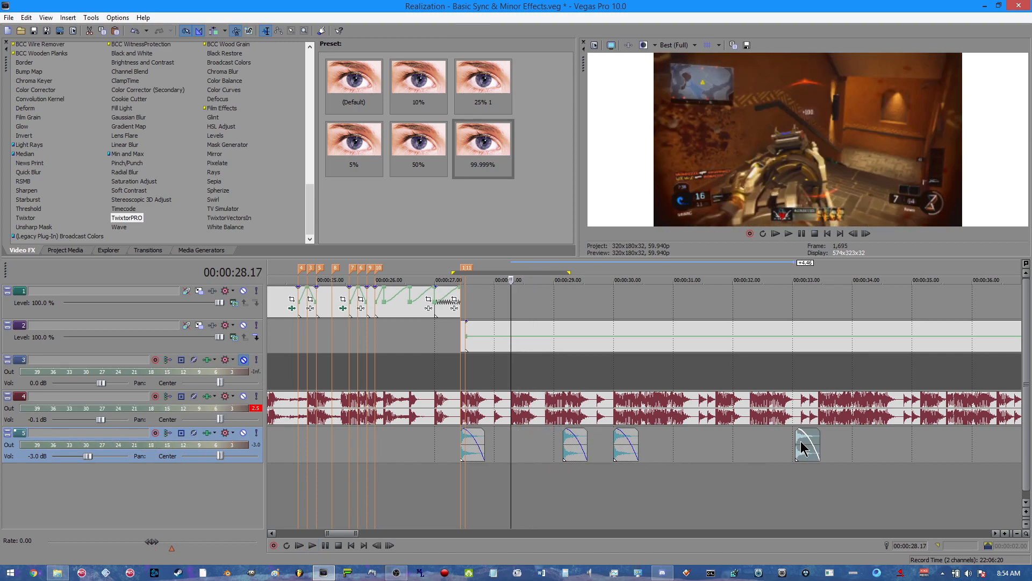
Move the gunshot sound at 00:00:29.09 on track 5 to about 00:00:34.40 and play from marker 1
scroll(692, 475, "left", 2)
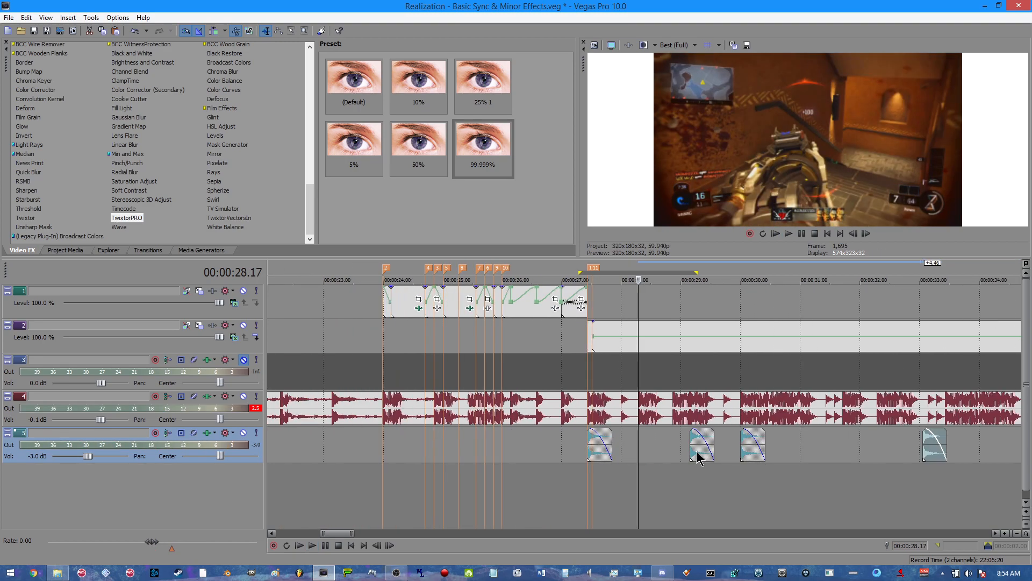
left_click_drag(698, 458, 979, 460)
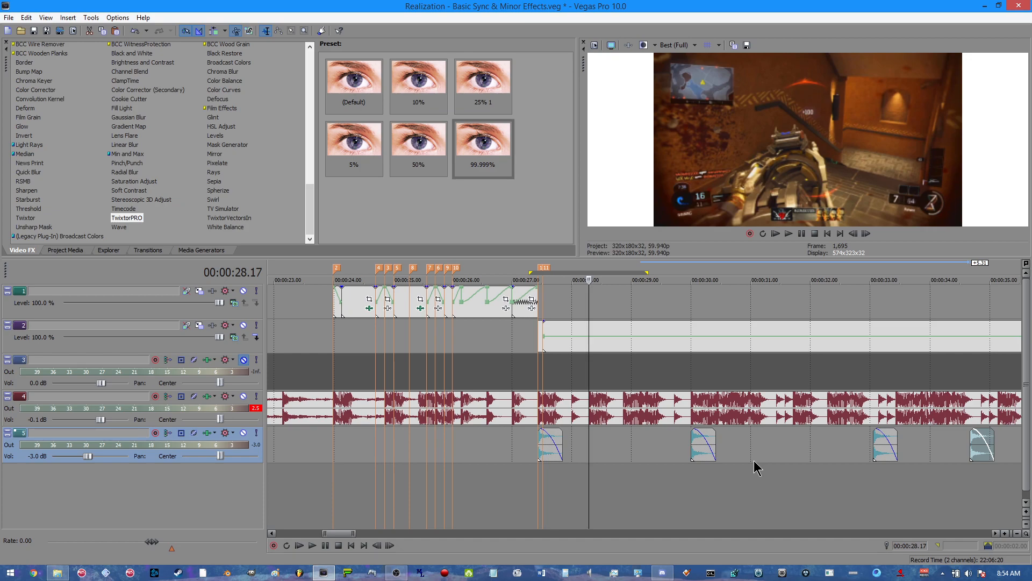
left_click(537, 447)
key("space")
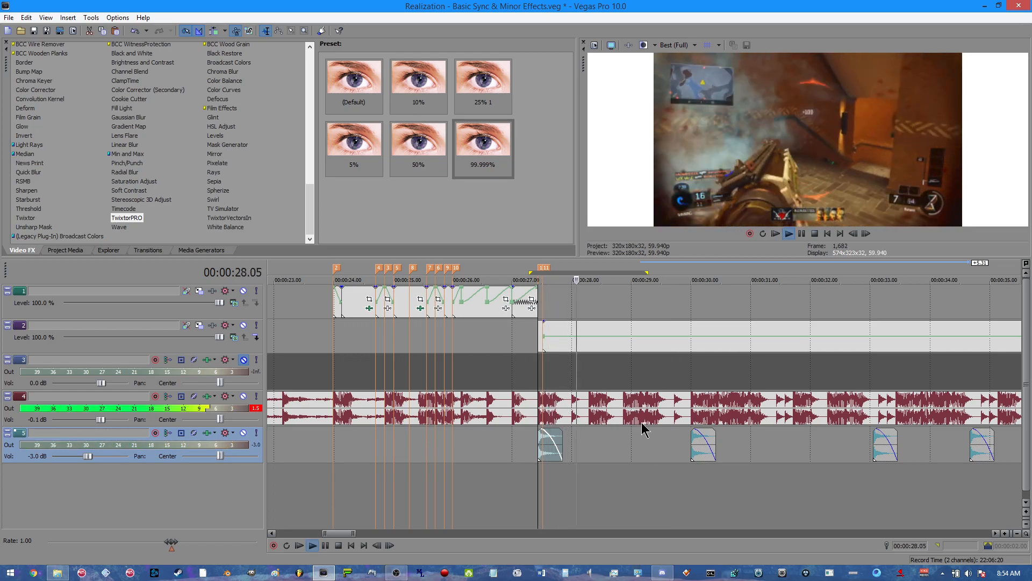
Align the gunshot sound at 00:00:30.00 on track 5 with the beat at 00:00:29.09 and play from marker 1
scroll(740, 443, "up", 2)
left_click(743, 422)
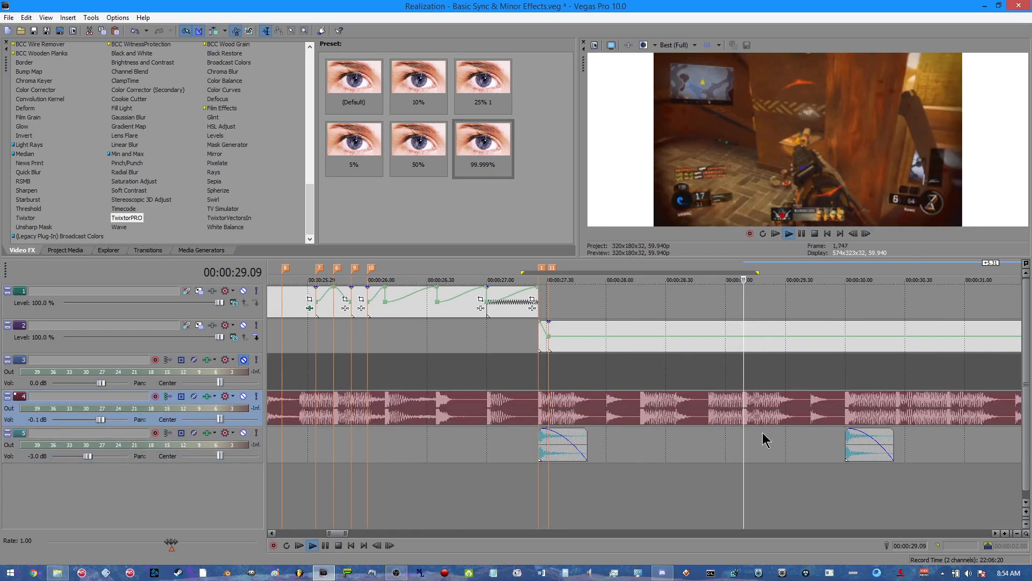
left_click_drag(866, 454, 753, 444)
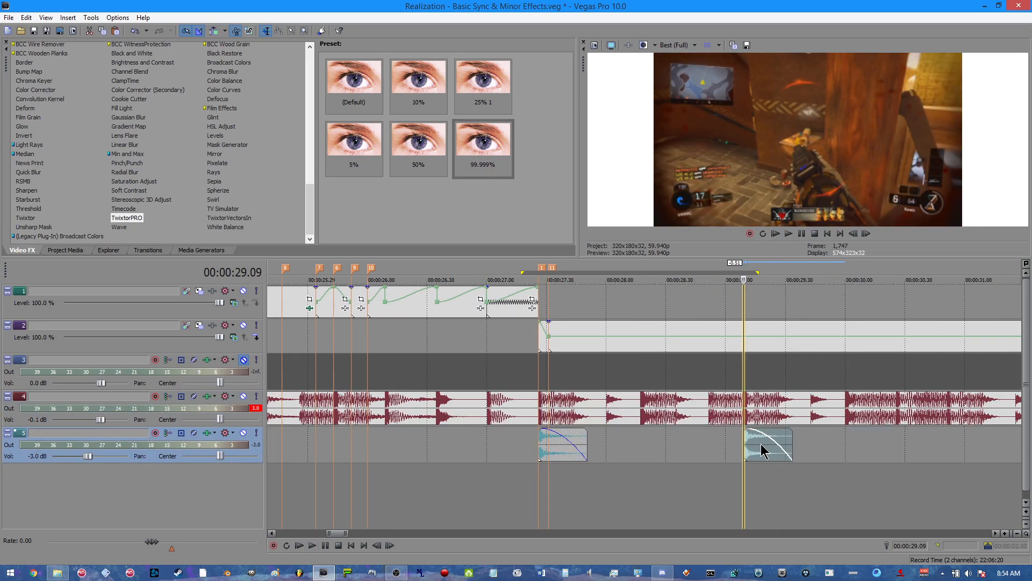
scroll(764, 457, "up", 4)
key("Left")
mouse_move(697, 460)
left_mouse_down()
mouse_move(678, 452)
mouse_move(688, 451)
left_mouse_up()
key("Right")
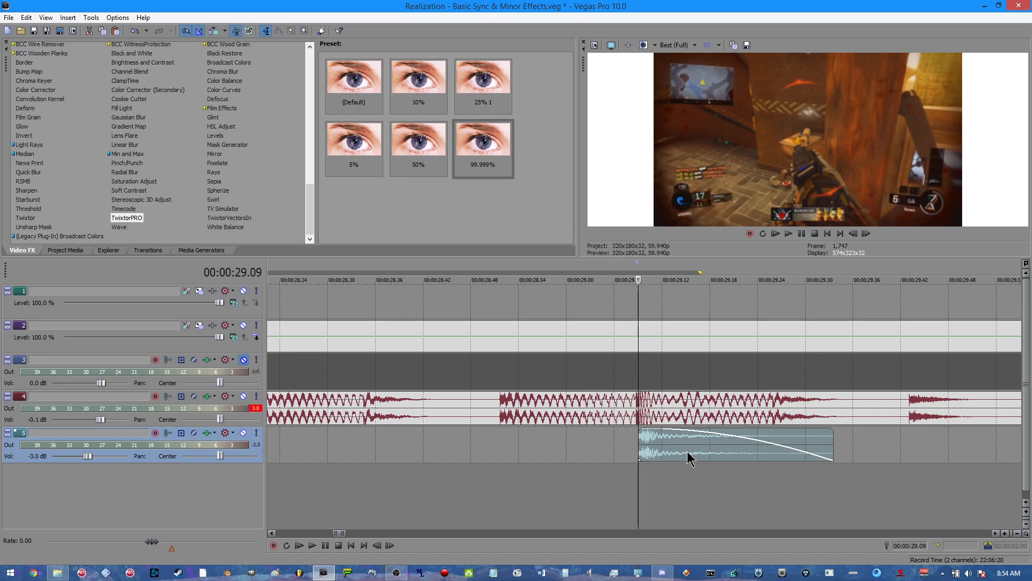
scroll(500, 435, "down", 3)
key("space")
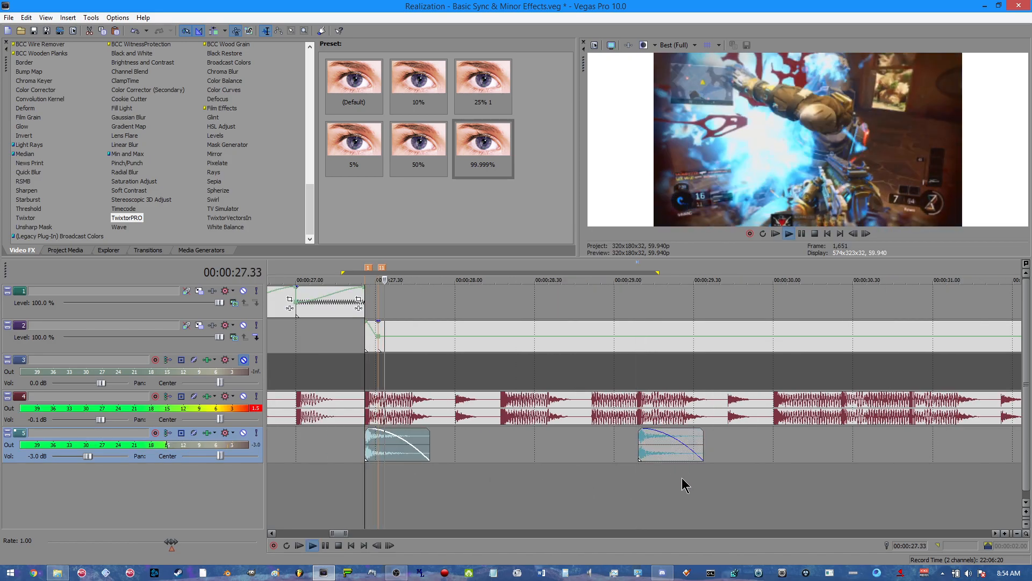
scroll(688, 484, "down", 3)
scroll(723, 468, "down", 2)
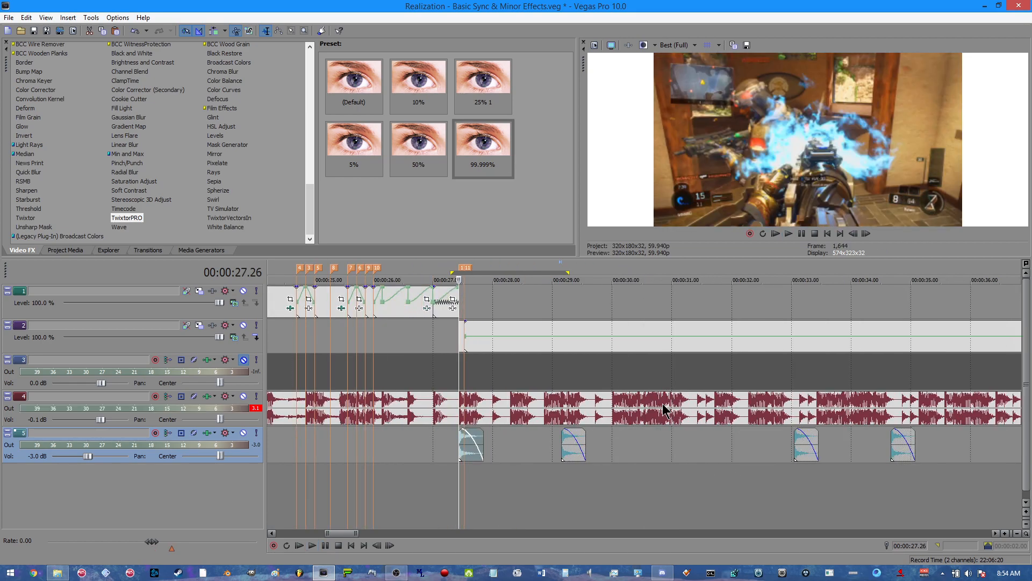
Locate the next strong beat at about 00:00:30.51 and move the gunshot sound at 00:00:33.00 on track 5 there
left_click(665, 412)
scroll(693, 440, "up", 4)
key("Right")
key("Right")
key("Right")
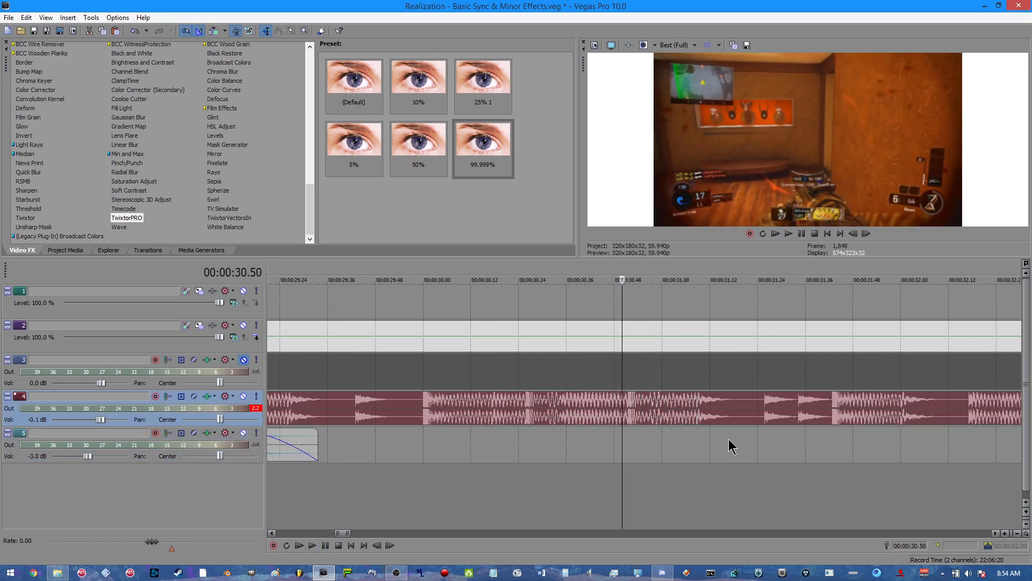
key("space")
key("space")
scroll(768, 459, "down", 3)
scroll(772, 467, "down", 1)
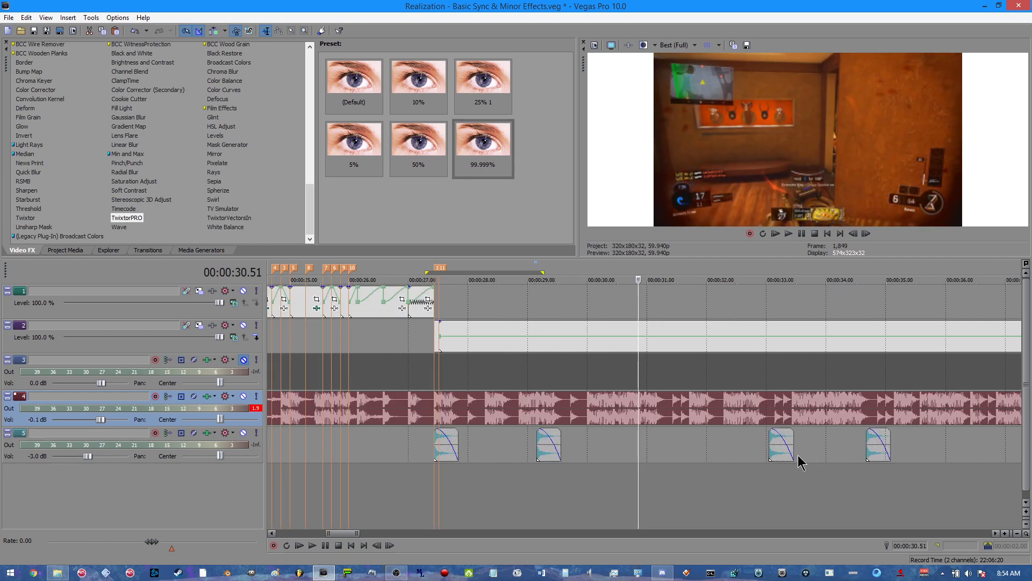
left_click_drag(783, 457, 748, 453)
left_click_drag(673, 457, 648, 458)
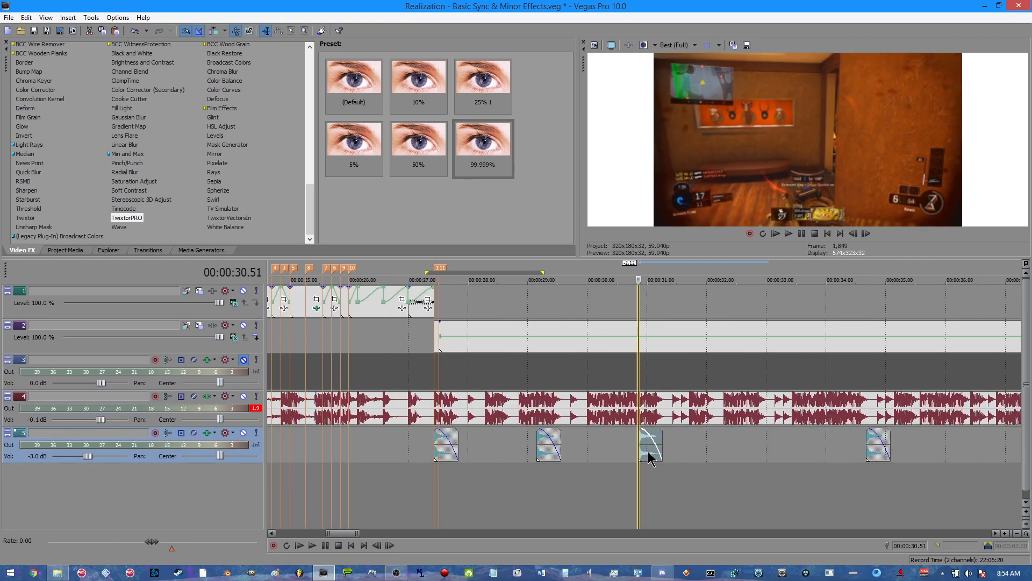
Play the placed gunshots against the music and move the last gunshot sound to the beat at 00:00:32.34
left_click(430, 444)
key("space")
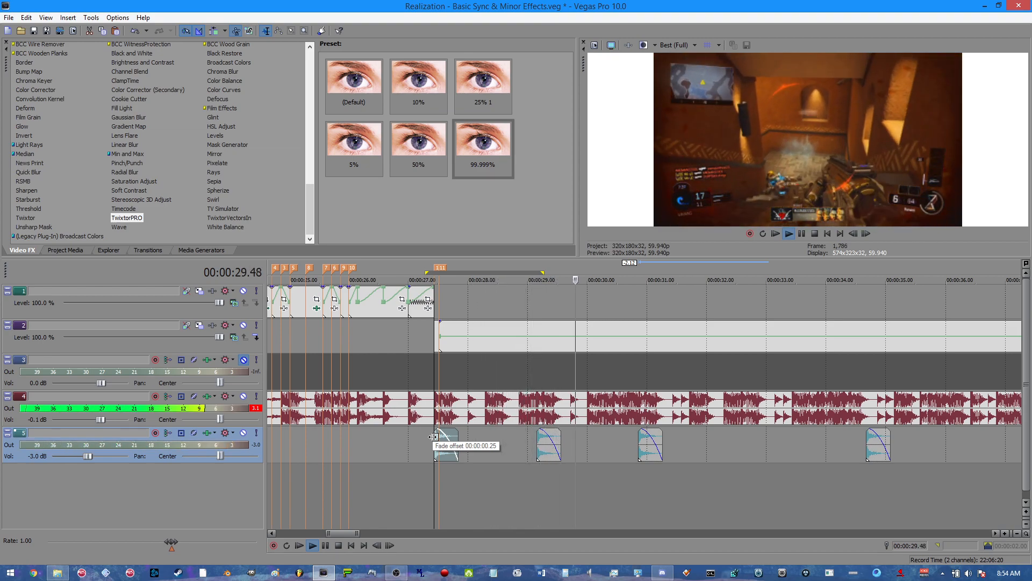
key("space")
left_click(639, 448)
key("space")
scroll(904, 444, "up", 4)
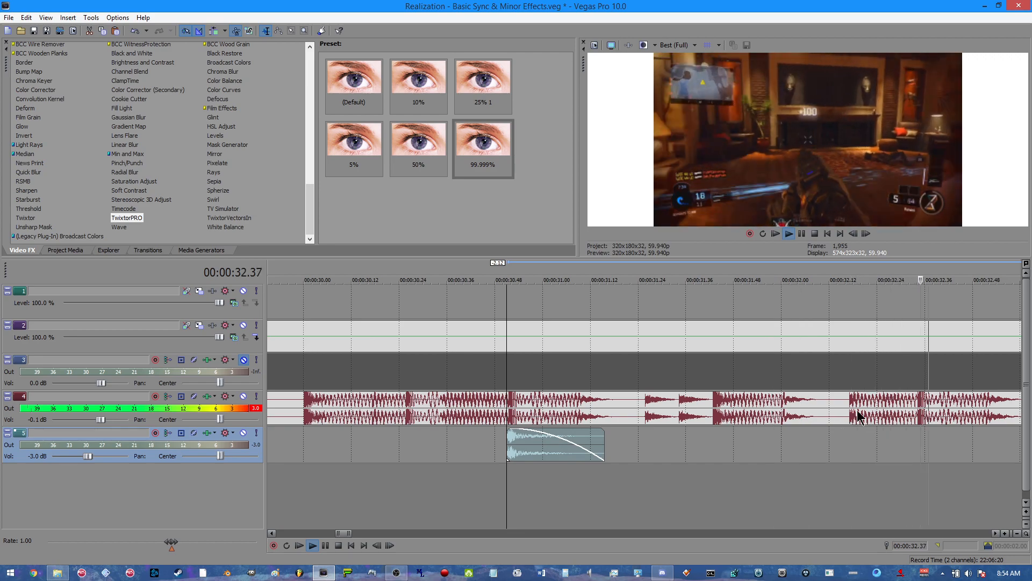
scroll(860, 420, "down", 5)
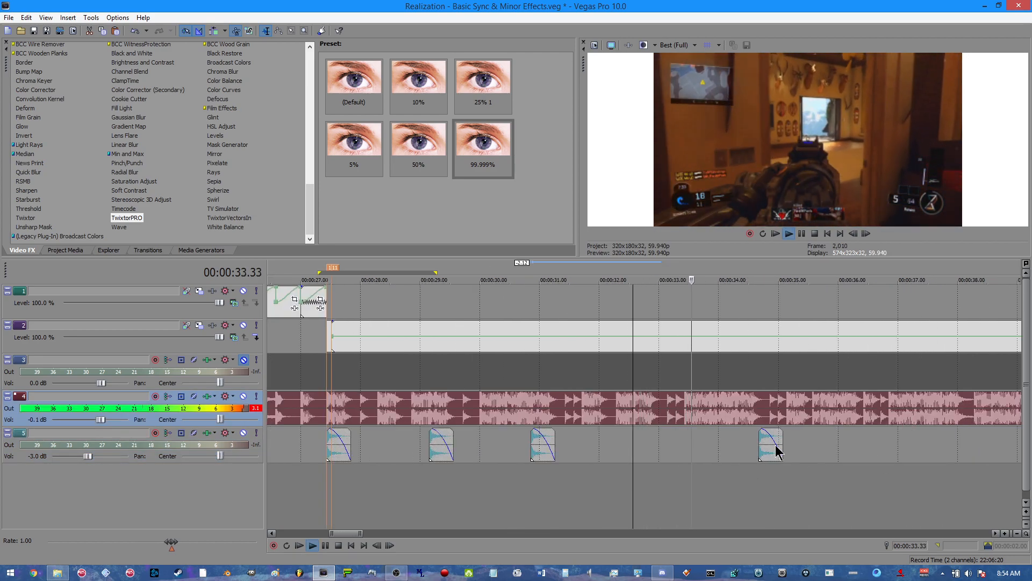
left_click_drag(766, 453, 644, 456)
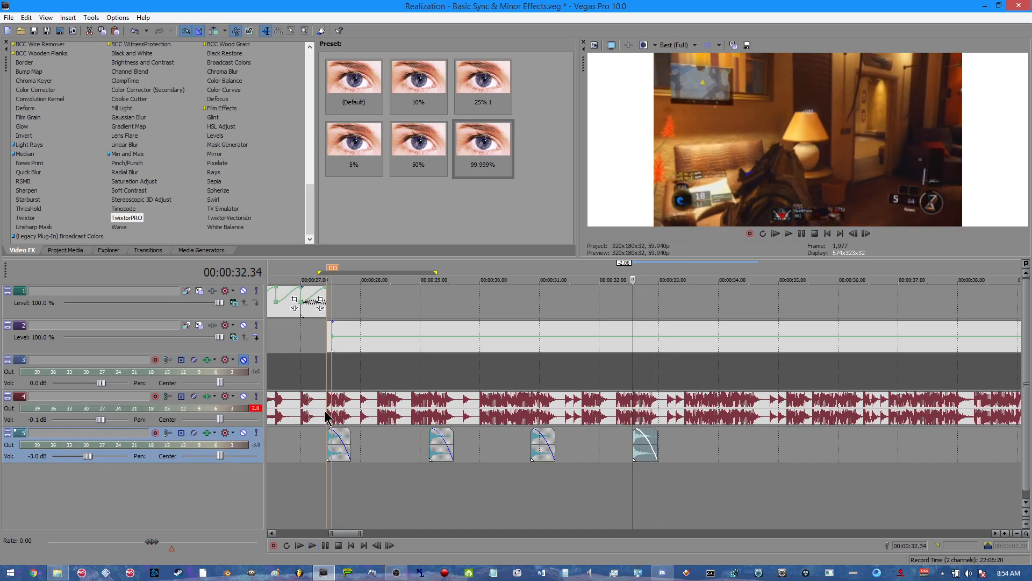
Play from marker 1, separate the remainder of the track 2 gameplay clip after marker 11 and delete it
left_click(335, 417)
scroll(812, 329, "up", 7)
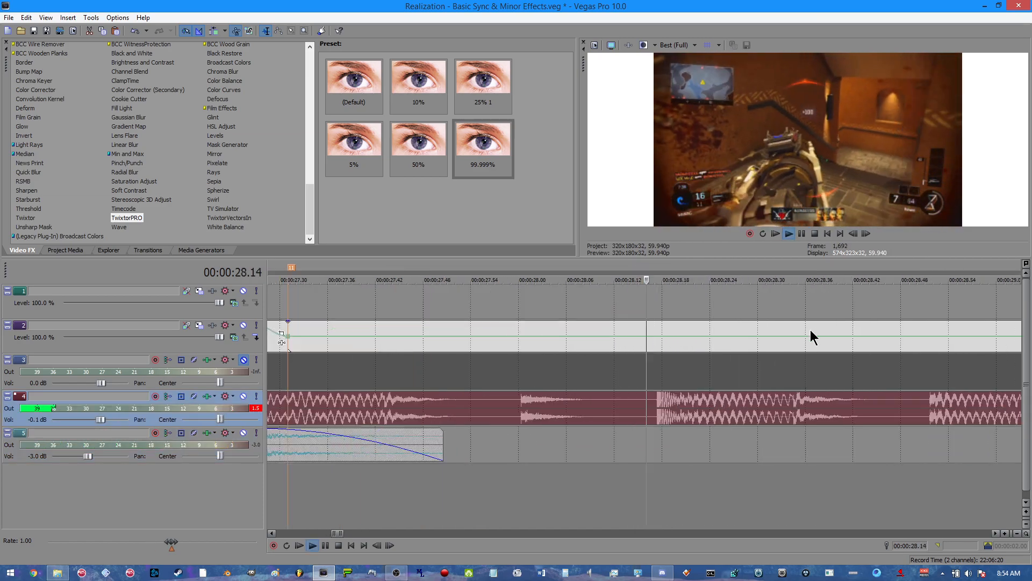
key("space")
left_click(403, 351)
left_click_drag(401, 344, 719, 345)
scroll(377, 348, "down", 4)
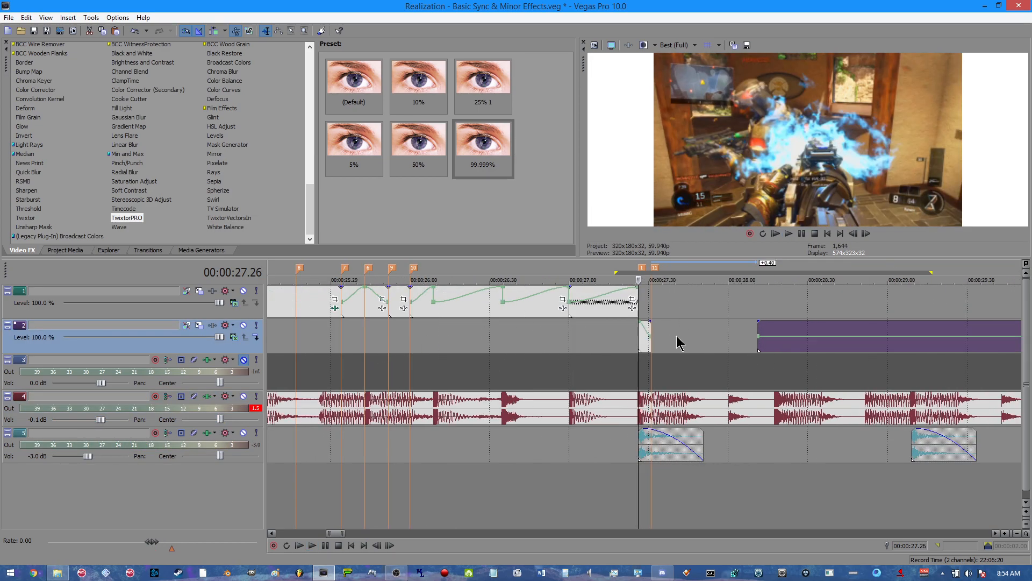
right_click(776, 345)
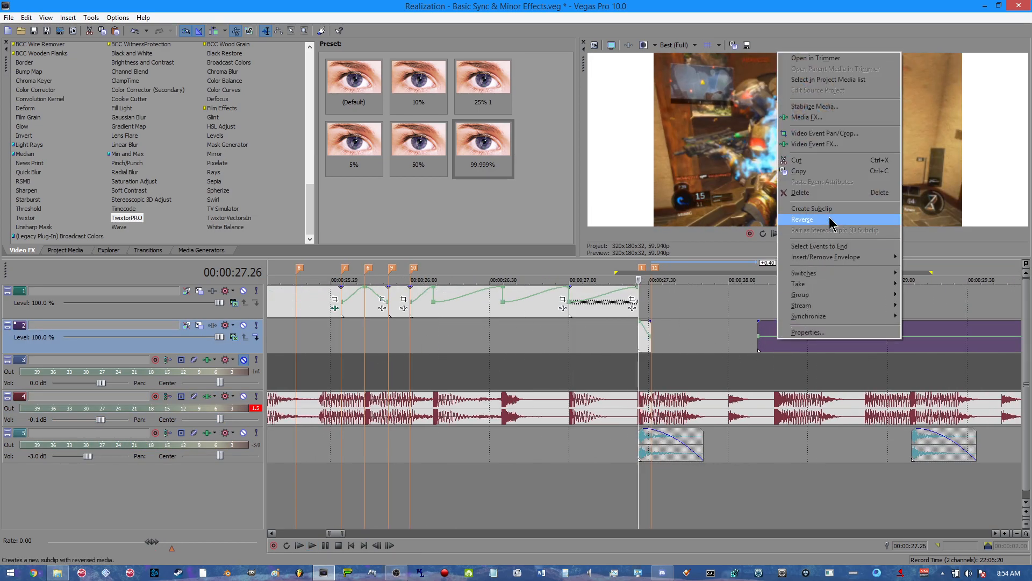
left_click(809, 192)
Copy the short track 2 clip between markers 1 and 11 and paste it three times in a row on track 1 from marker 11
left_click(651, 338)
scroll(660, 344, "up", 3)
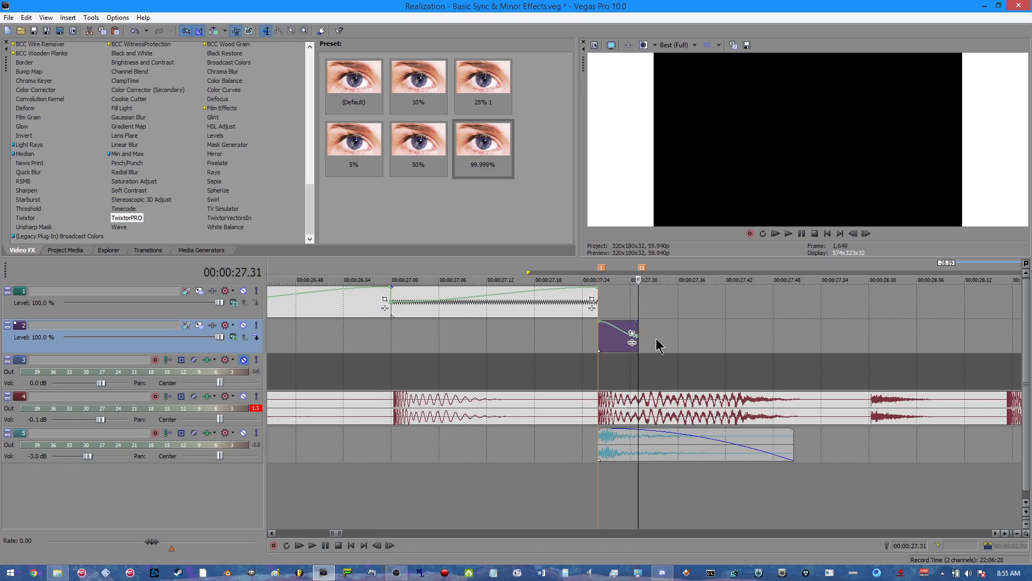
right_click(608, 346)
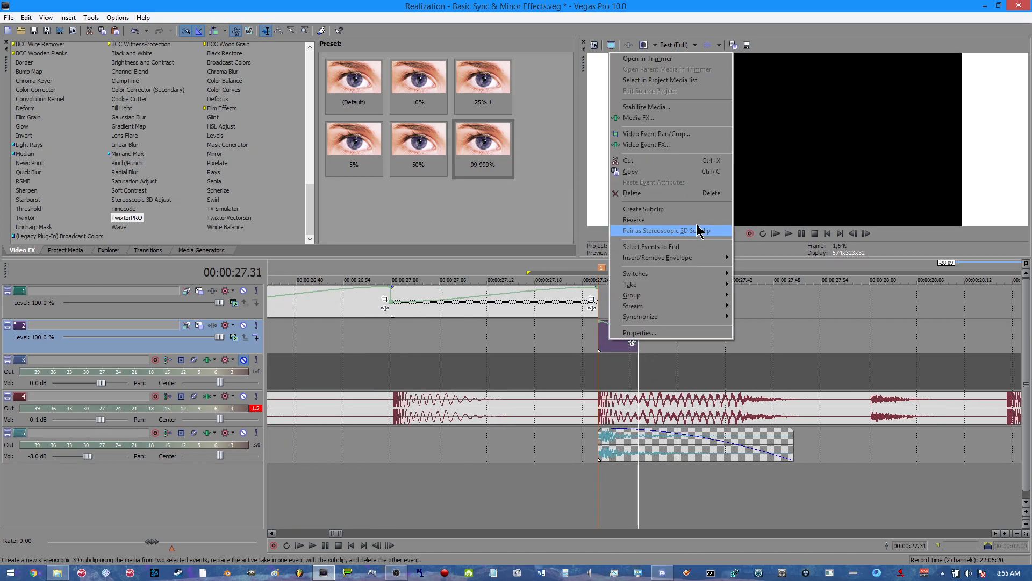
left_click(646, 171)
right_click(651, 304)
left_click(670, 311)
right_click(715, 303)
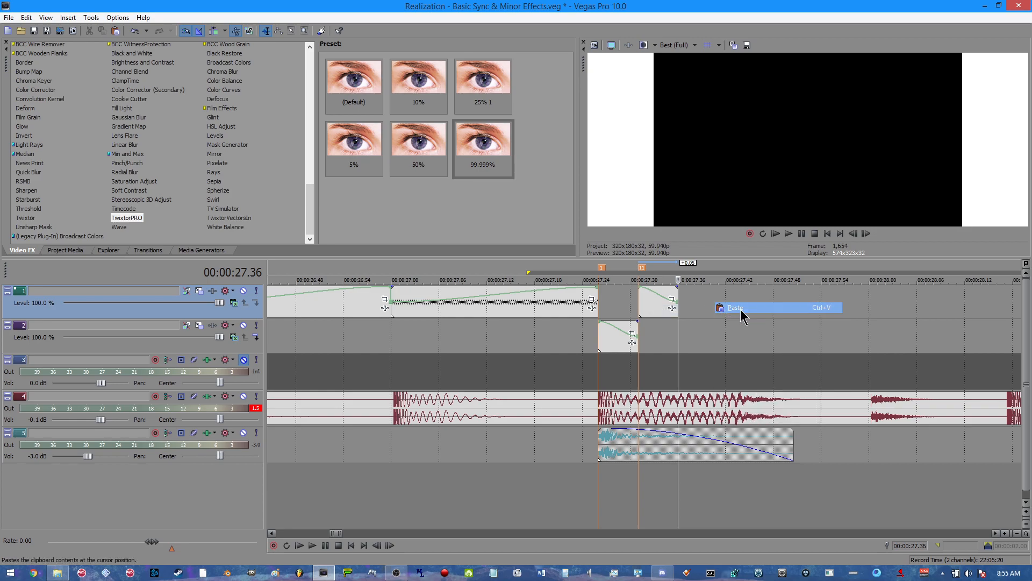
left_click(733, 310)
right_click(758, 305)
left_click(795, 313)
Extend the short track 2 clip to 00:00:27.46, add a velocity point at its end and delete the point at marker 11
left_click_drag(642, 331, 757, 334)
right_click(758, 338)
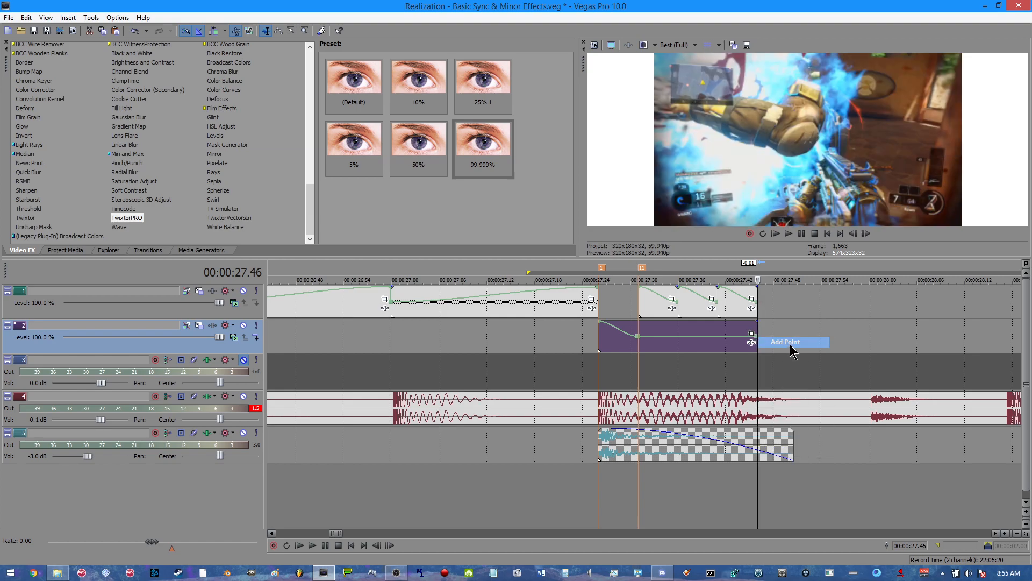
right_click(763, 342)
left_click(789, 353)
right_click(640, 338)
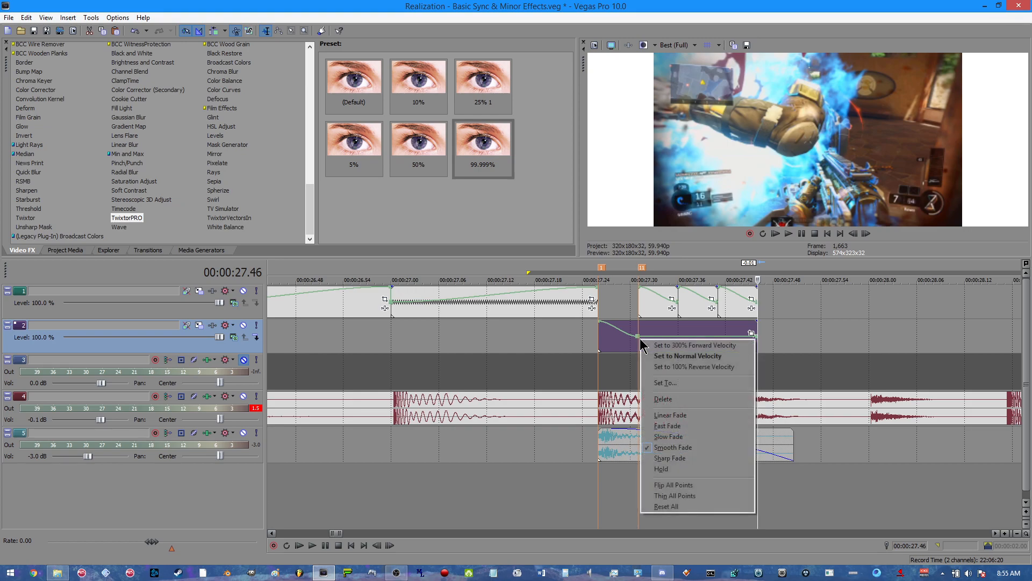
left_click(721, 394)
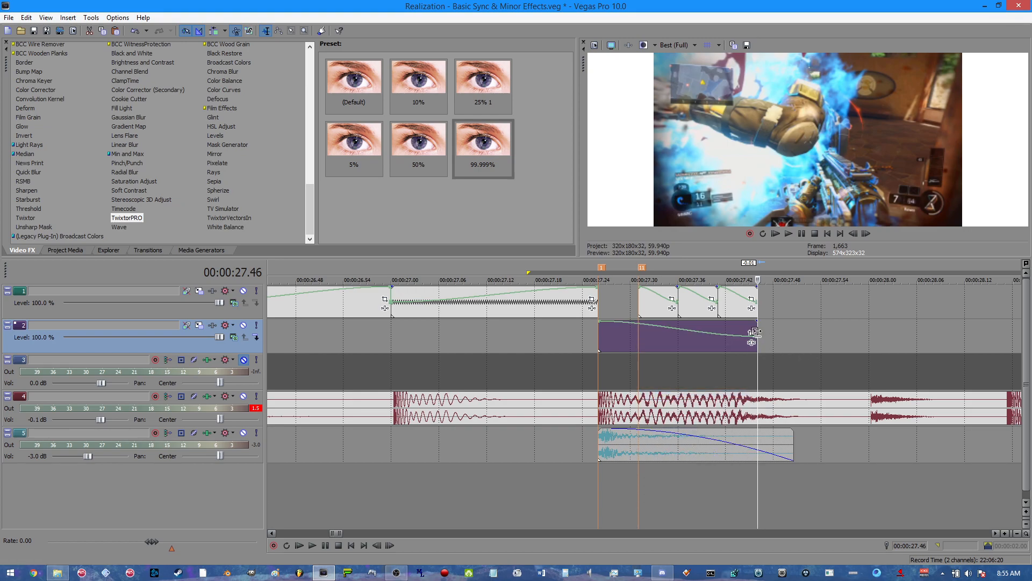
Time-compress the extended track 2 clip to end at marker 11 and delete the three clip copies on track 1
left_click_drag(755, 332, 634, 324)
left_click(654, 310)
right_click(733, 313)
left_click(756, 171)
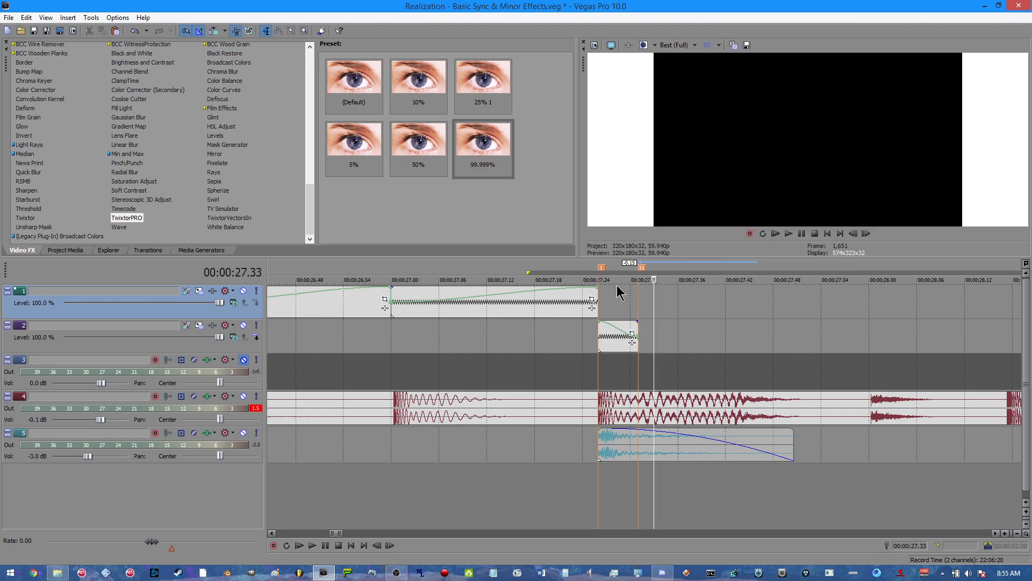
Extend the compressed track 2 clip by 17 frames and split it at marker 11
left_click(600, 333)
left_click_drag(638, 328, 772, 329)
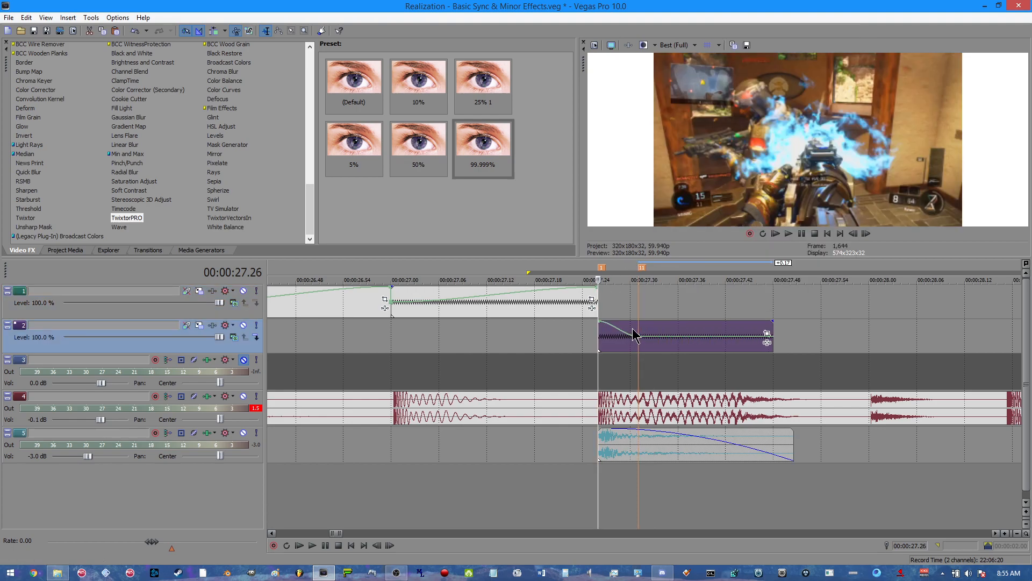
key("s")
Set the playback rate of the track 2 clip after marker 11 to 1
right_click(680, 342)
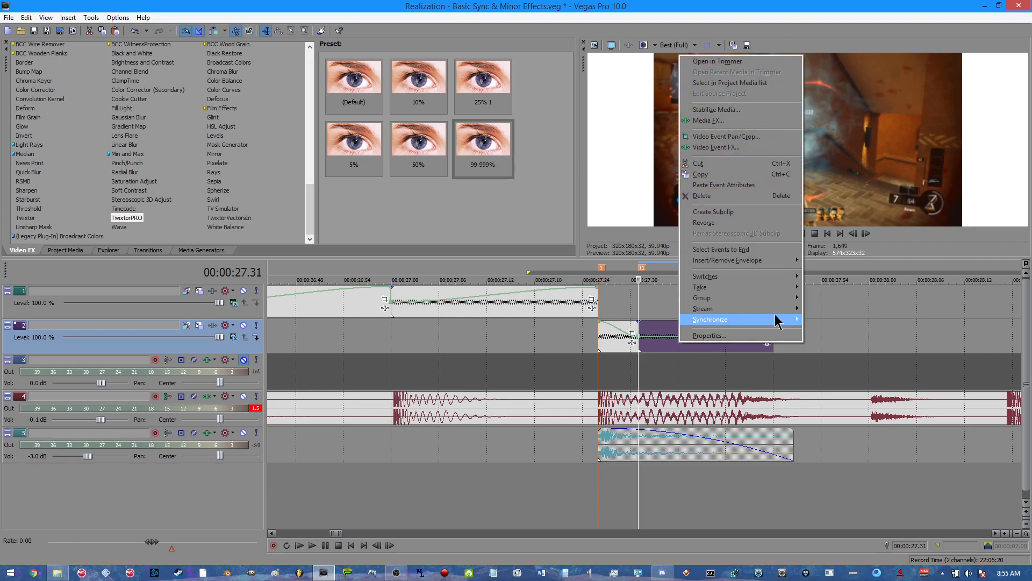
key("Escape")
right_click(682, 343)
left_click(759, 335)
type("1")
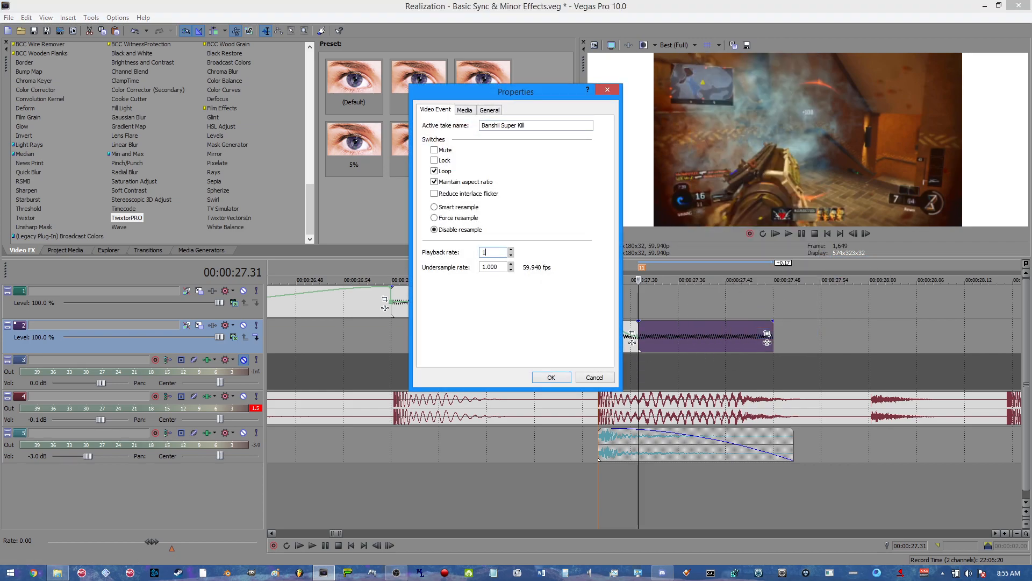
key("Return")
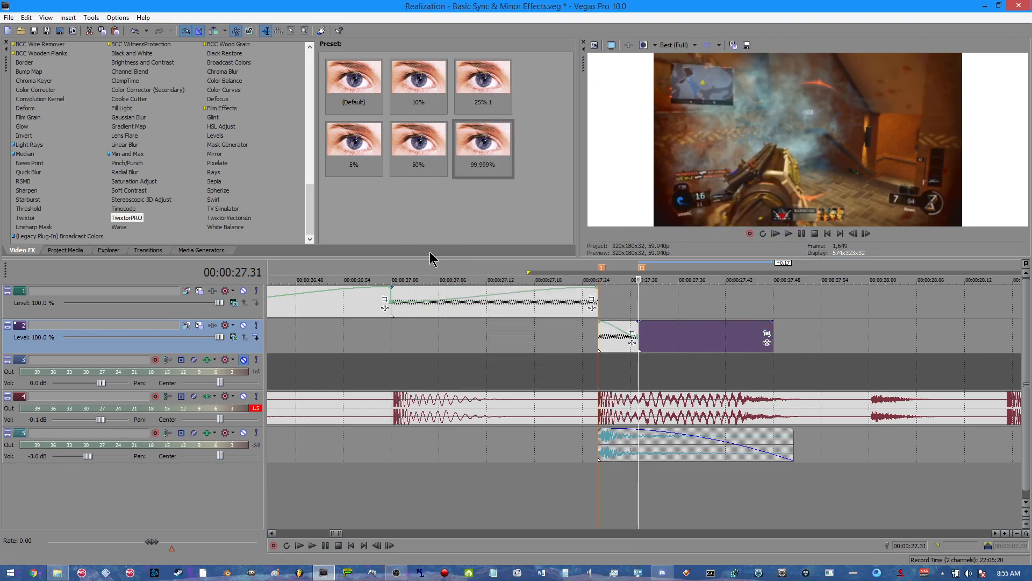
Play the compressed speed ramp on track 2 repeatedly, from marker 1 and from 00:00:27.20
left_click(599, 331)
key("space")
key("space")
key("space")
key("space")
key("space")
key("space")
key("space")
key("space")
key("space")
key("space")
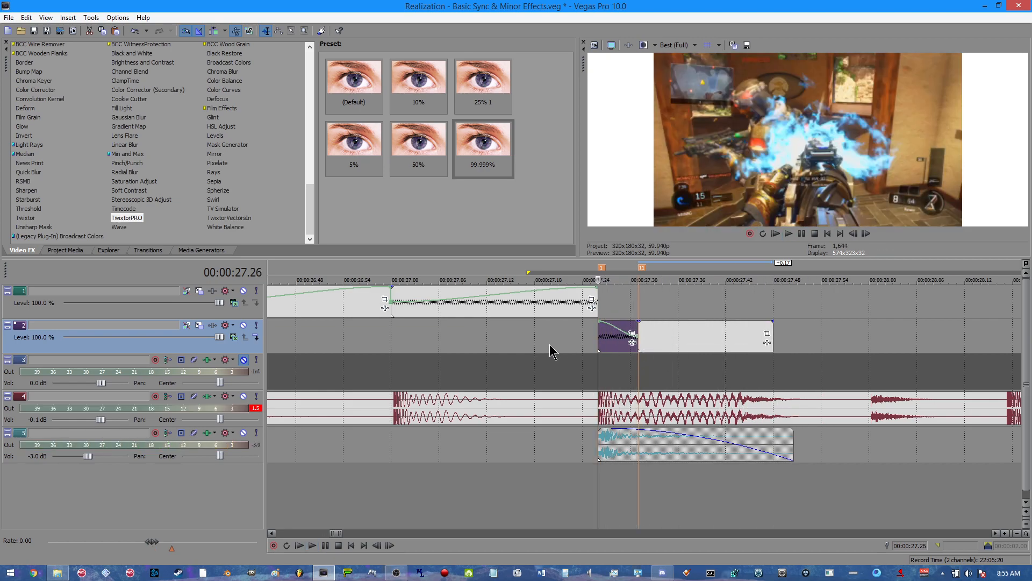
left_click(551, 349)
key("space")
key("space")
key("space")
key("space")
key("space")
key("space")
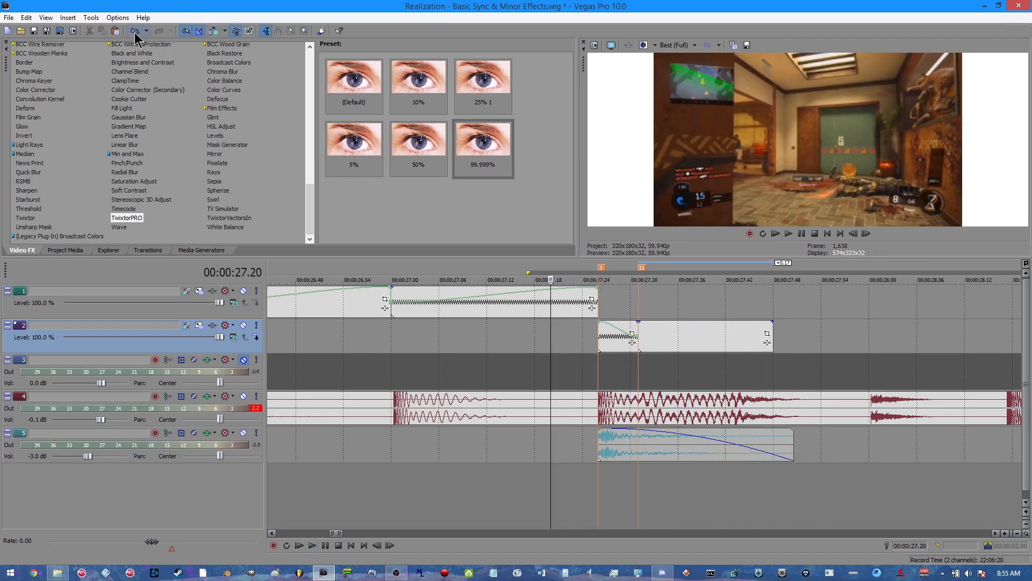
Undo the track 2 rate change, split, extensions, compression and velocity edits, and the deletion of the three track 1 copies
left_click(136, 34)
left_click(135, 34)
left_click(136, 35)
left_click(136, 35)
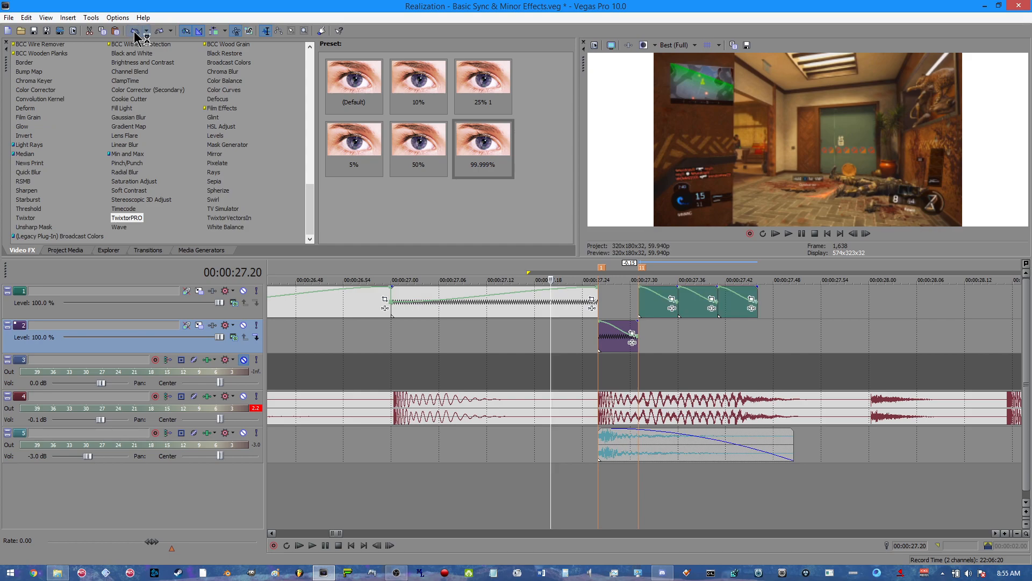
left_click(135, 34)
left_click(136, 35)
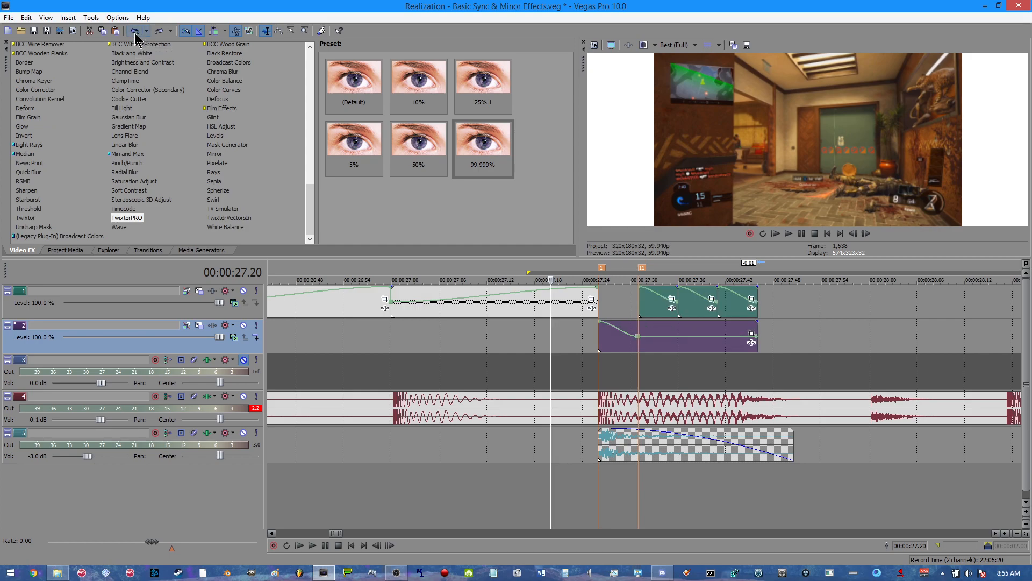
left_click(135, 35)
left_click(135, 35)
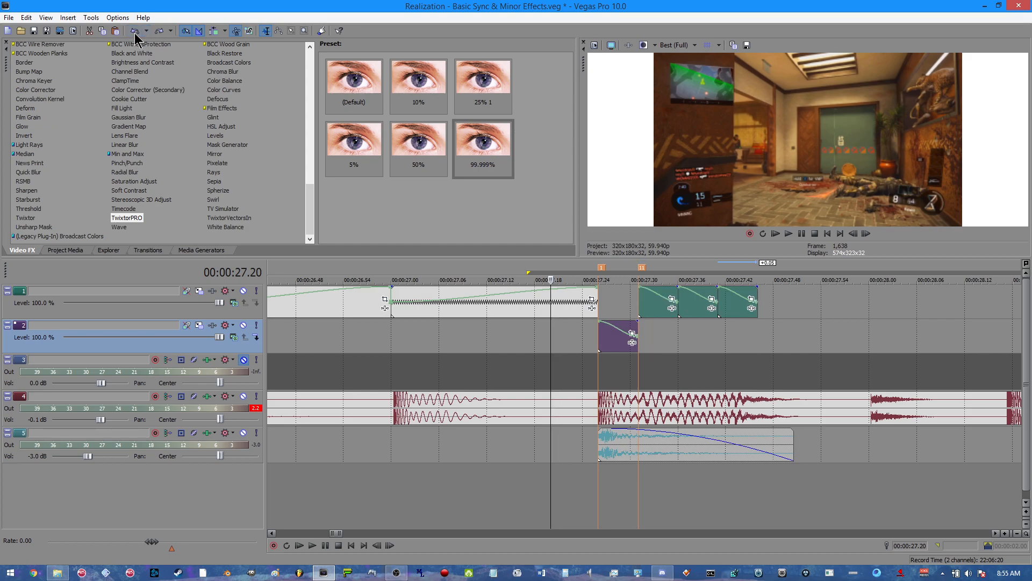
Delete the last of the three track 1 copies and extend the track 2 clip by 10 frames
right_click(725, 312)
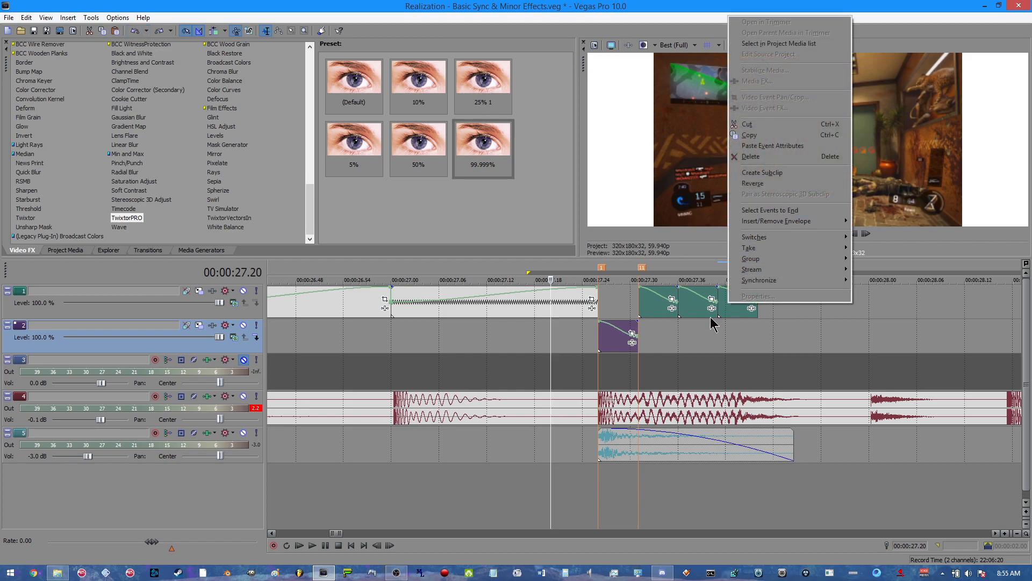
left_click(726, 312)
right_click(727, 311)
left_click(750, 161)
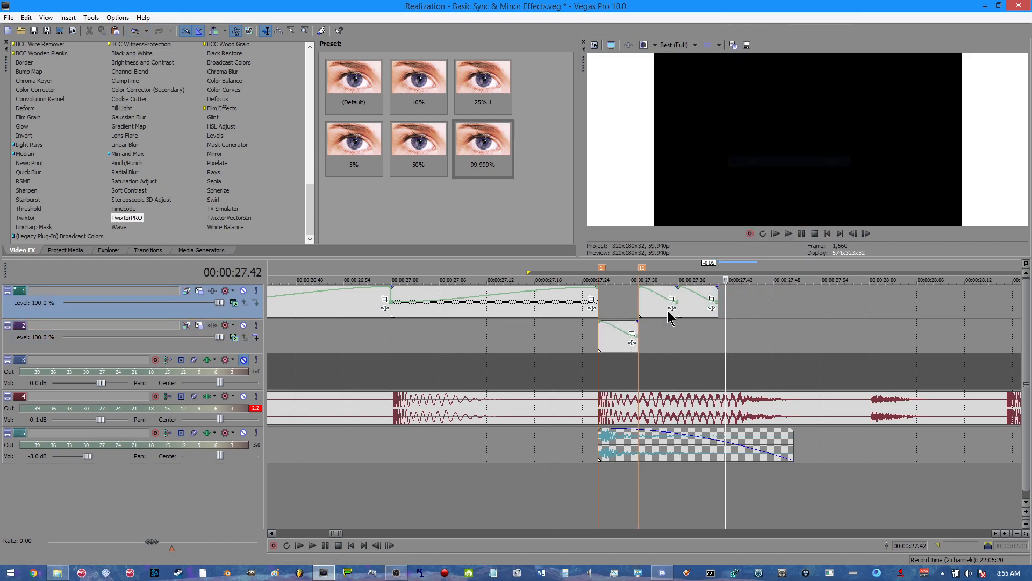
left_click_drag(638, 336, 718, 342)
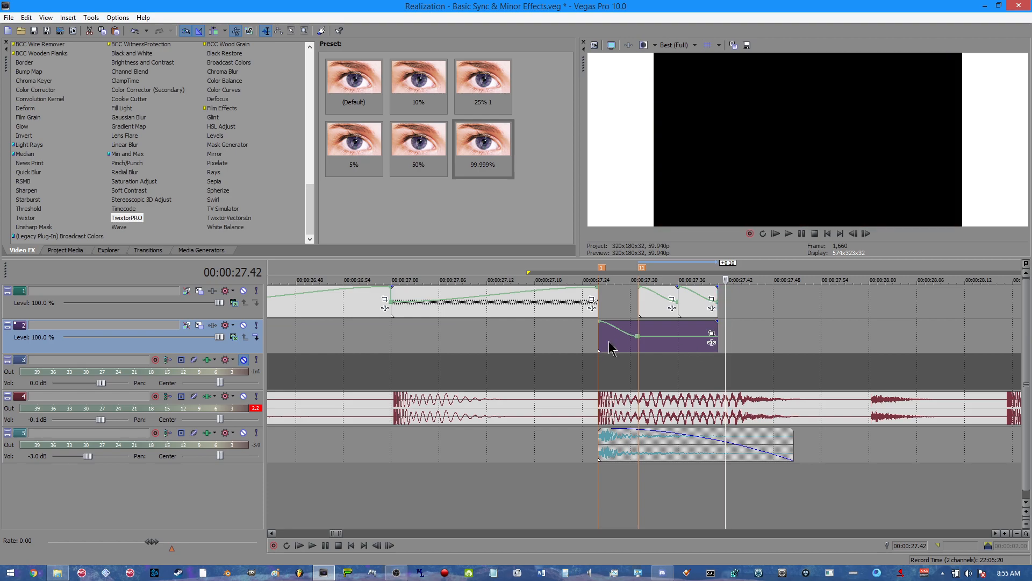
Lengthen the track 2 velocity ramp to reach normal velocity at the clip's end, and time-compress the clip back to marker 11
right_click(720, 340)
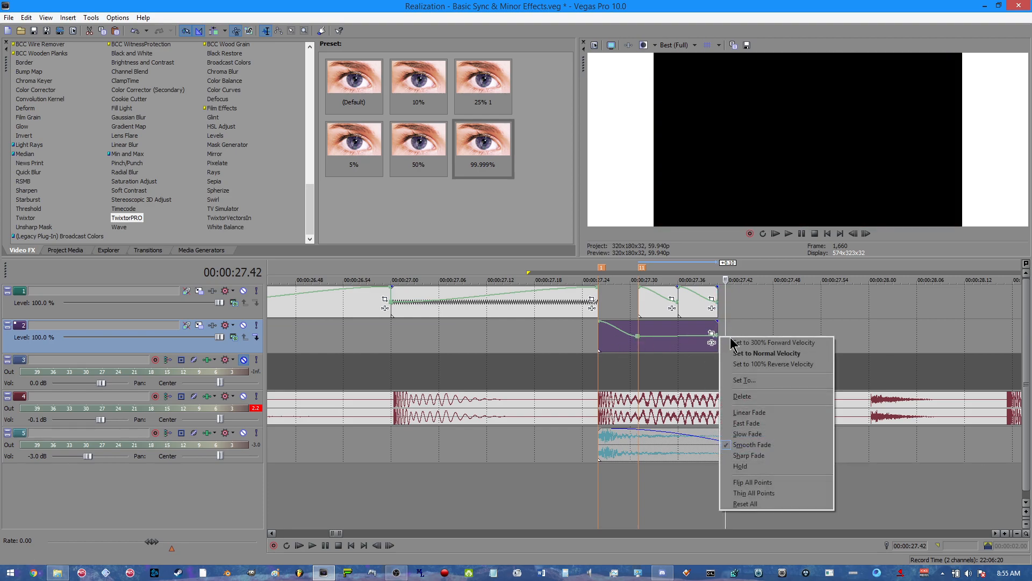
left_click(772, 353)
right_click(638, 336)
left_click(661, 381)
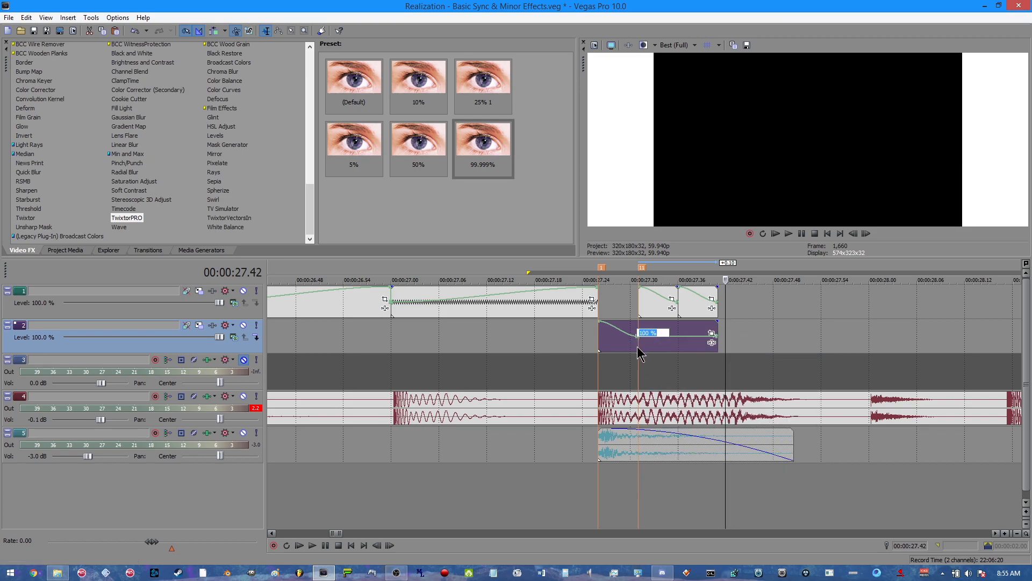
right_click(644, 339)
left_click(672, 398)
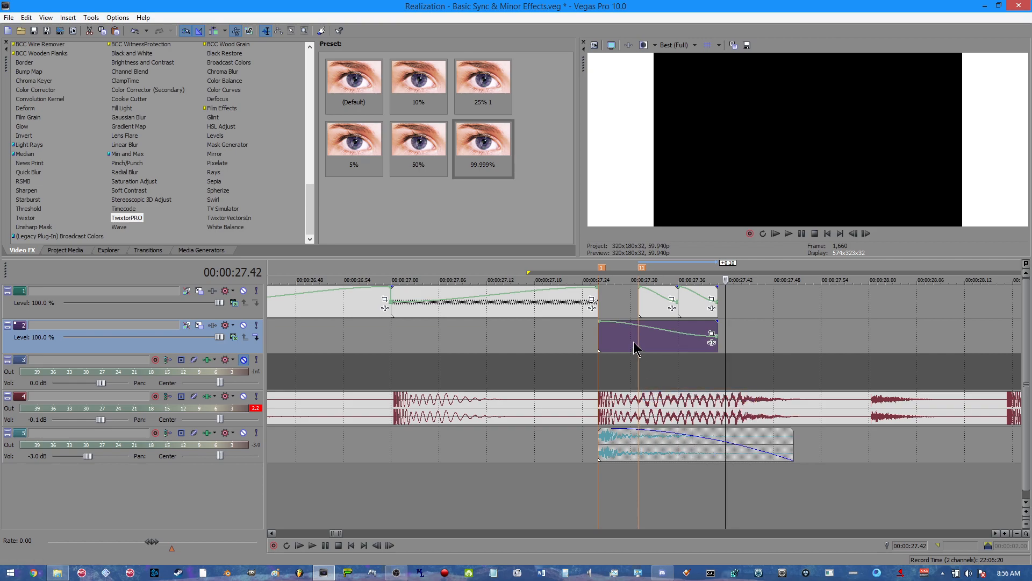
left_click_drag(716, 330, 639, 338)
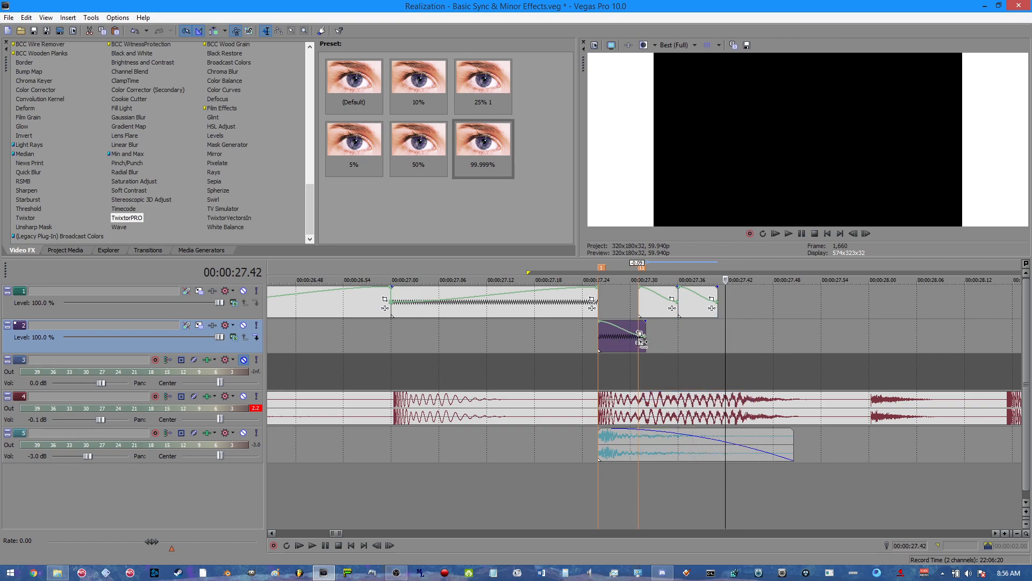
Delete the two remaining clip copies on track 1 after marker 11
right_click(653, 313)
left_click(690, 323)
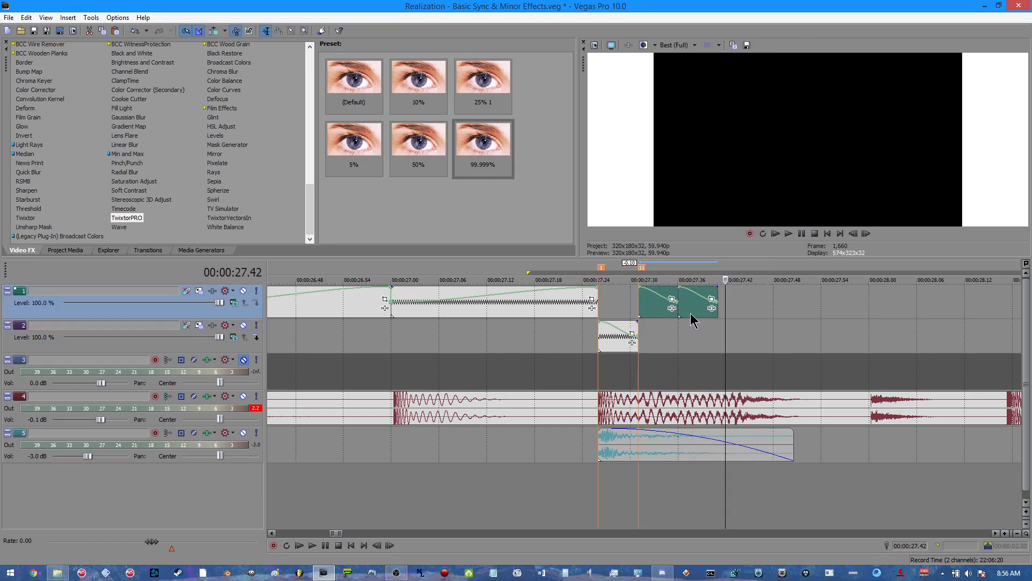
right_click(692, 322)
left_click(724, 163)
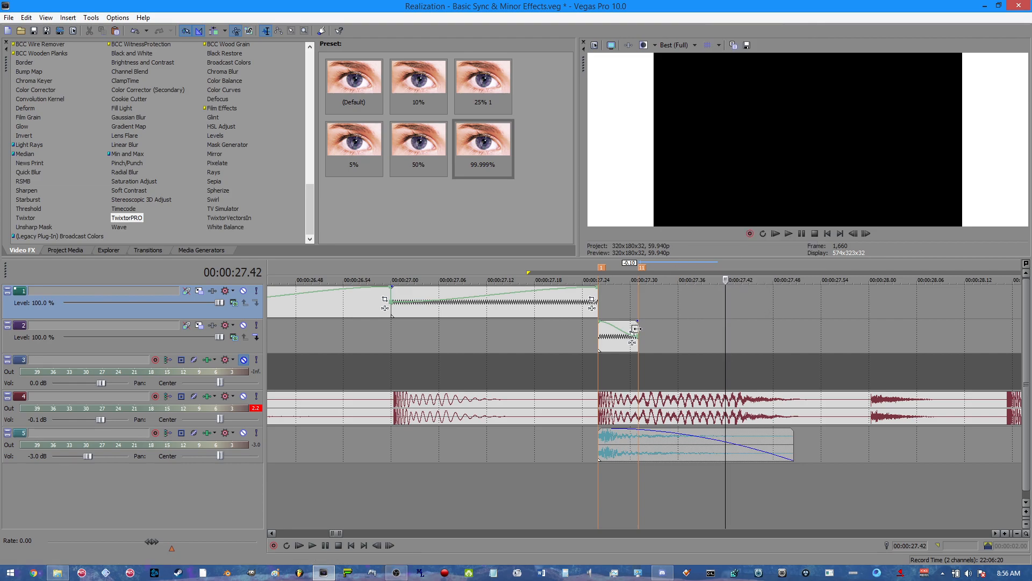
Extend the compressed track 2 clip by 34 frames and split it at marker 11
left_click_drag(636, 328, 909, 331)
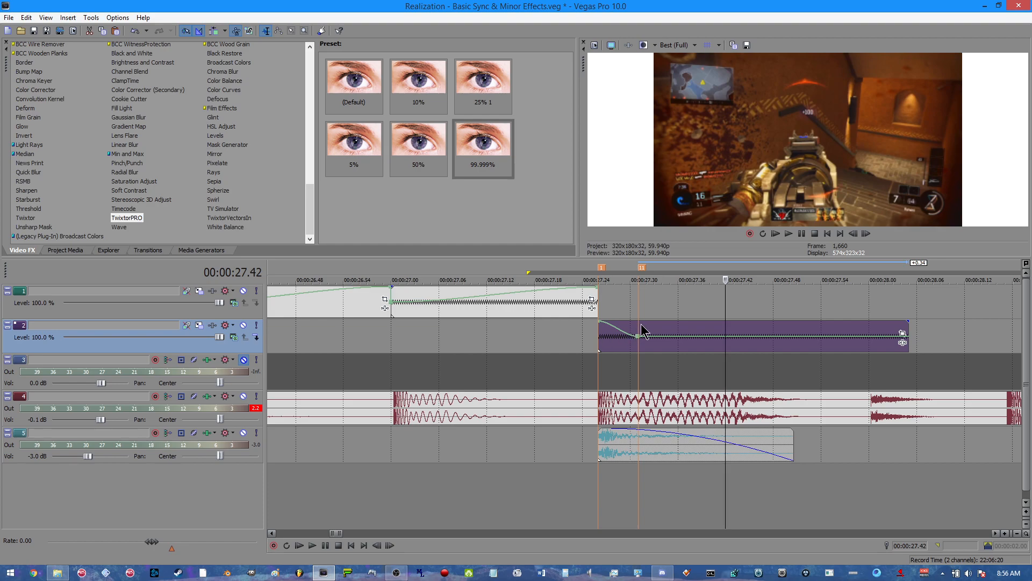
left_click(641, 324)
key("s")
Remove the velocity envelope from the clip after marker 11, set its playback rate to 1, and play the transition
right_click(690, 332)
mouse_move(756, 249)
left_click(859, 248)
right_click(653, 349)
left_click(669, 330)
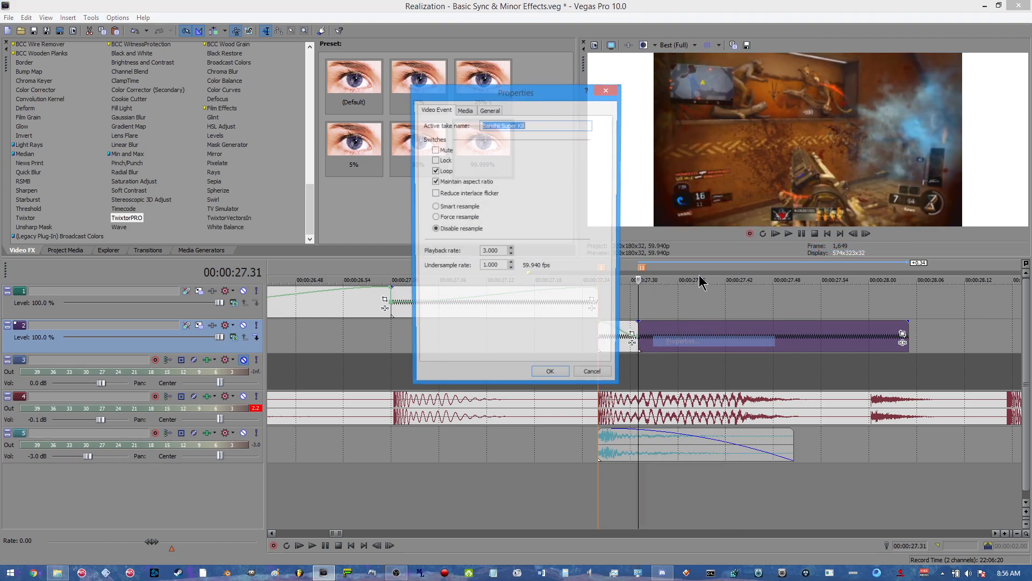
left_click_drag(505, 253, 410, 257)
key("Return")
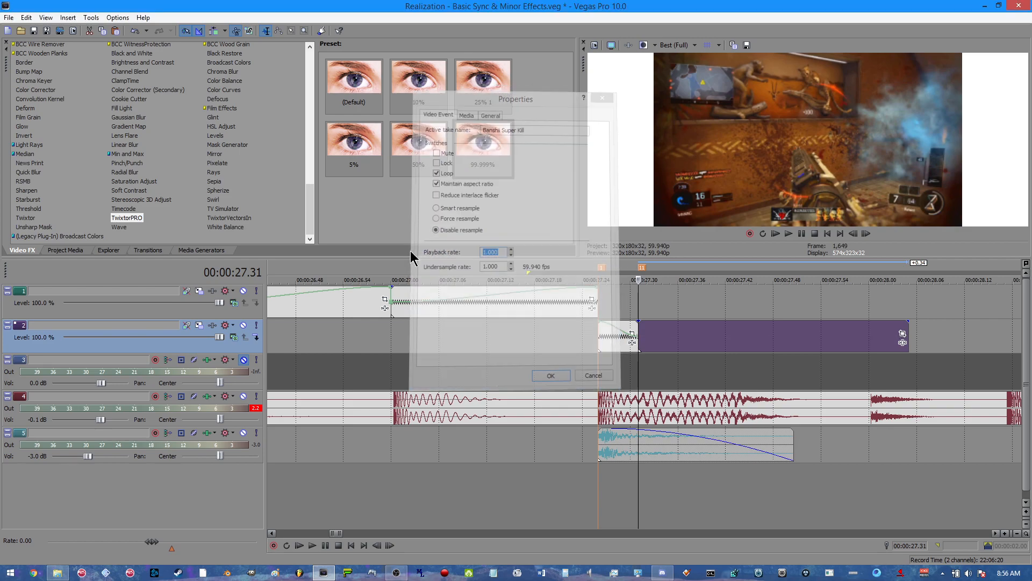
left_click(559, 355)
key("space")
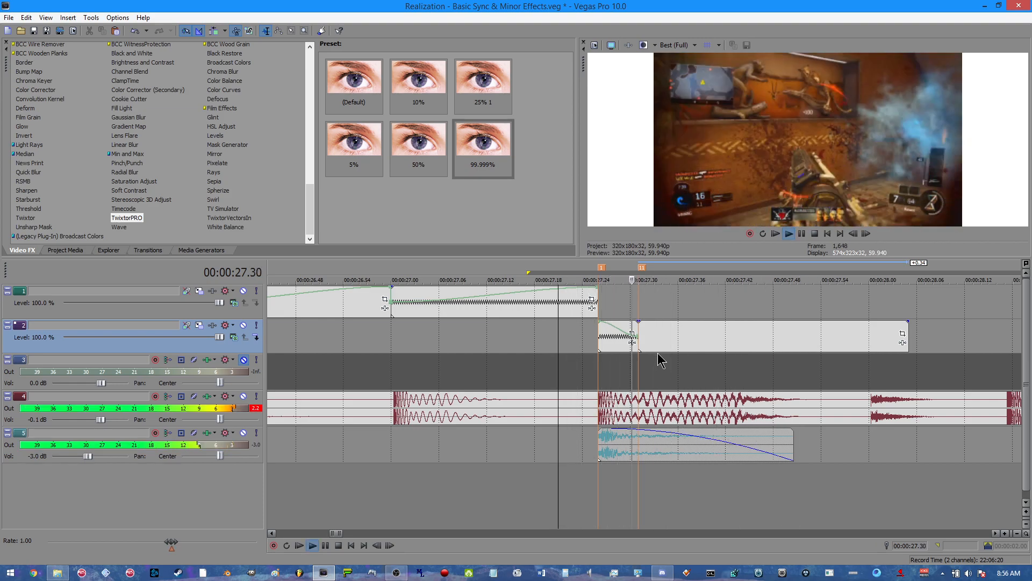
key("space")
Set the playback rate of the compressed track 2 clip between markers 1 and 11 to 4
left_click(645, 337)
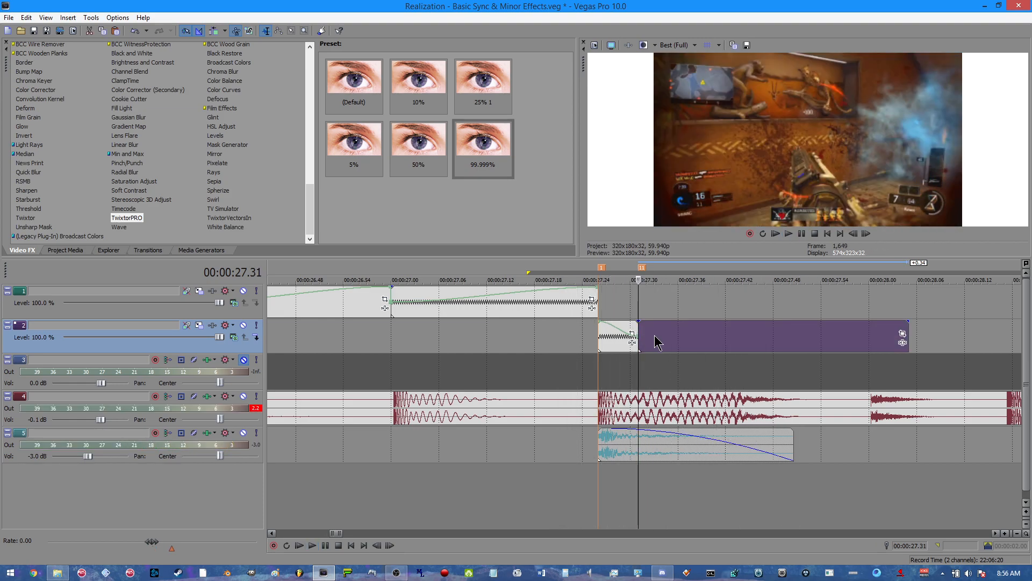
right_click(634, 339)
left_click(653, 335)
left_click_drag(503, 252, 461, 248)
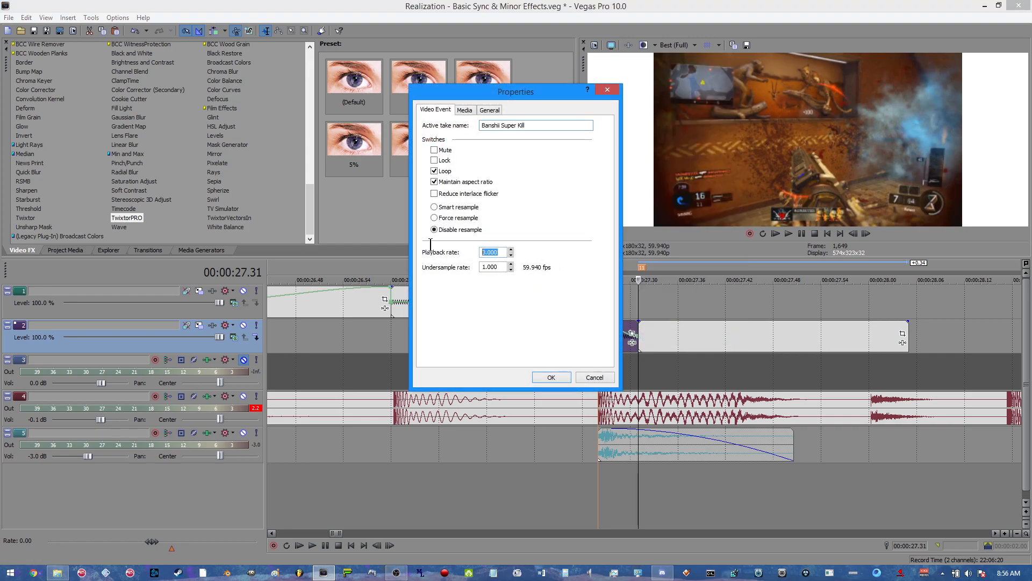
type("4")
key("Return")
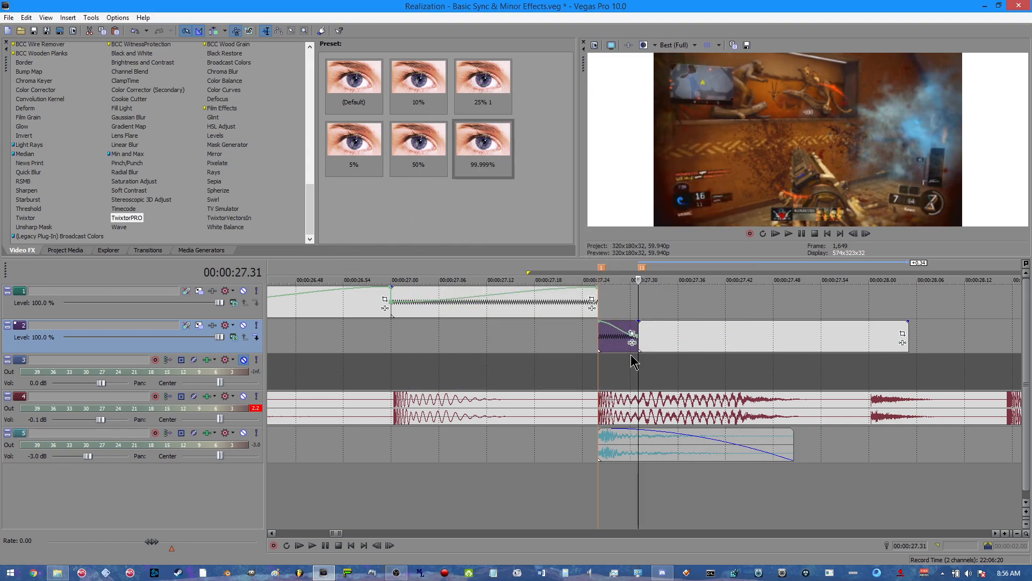
Replace the clip after marker 11 by deleting it, then extending the compressed track 2 clip by 12 frames and splitting it there
left_click(696, 338)
right_click(695, 336)
left_click(716, 187)
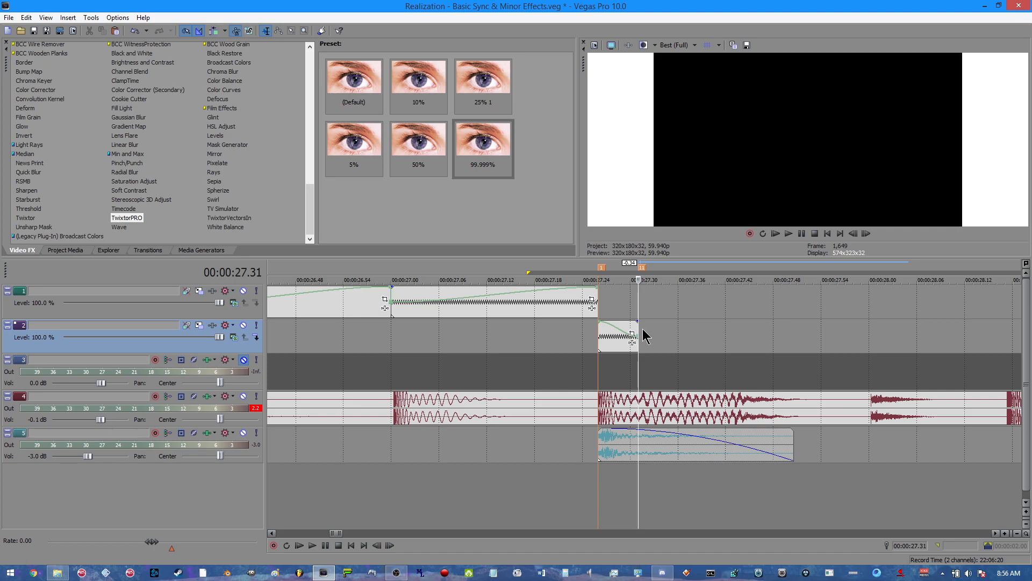
key("ctrl+z")
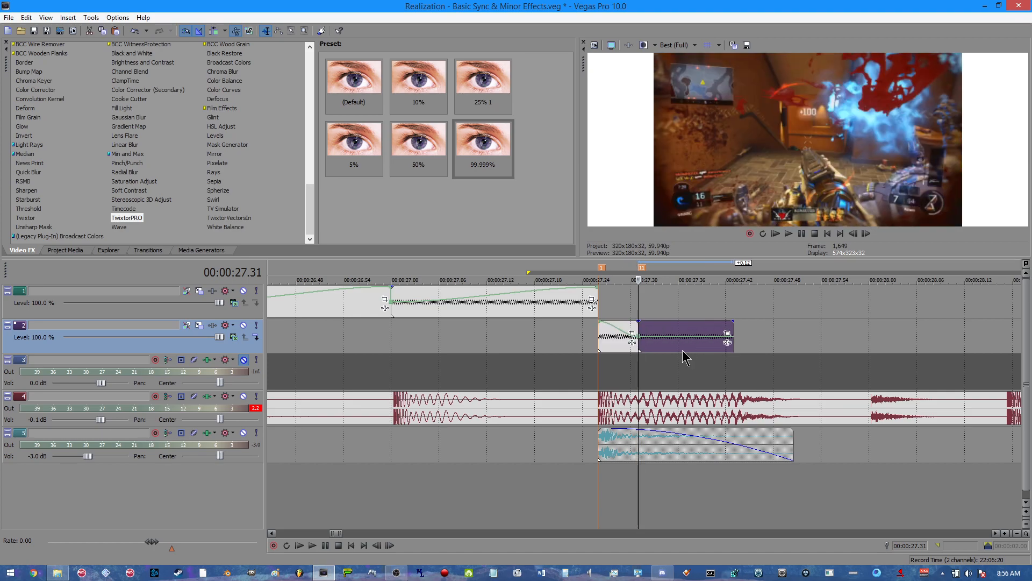
Remove the new track 2 clip's velocity envelope, restore its normal playback rate, and play the ramp from just before marker 1
right_click(685, 350)
mouse_move(791, 264)
left_click(830, 260)
right_click(683, 337)
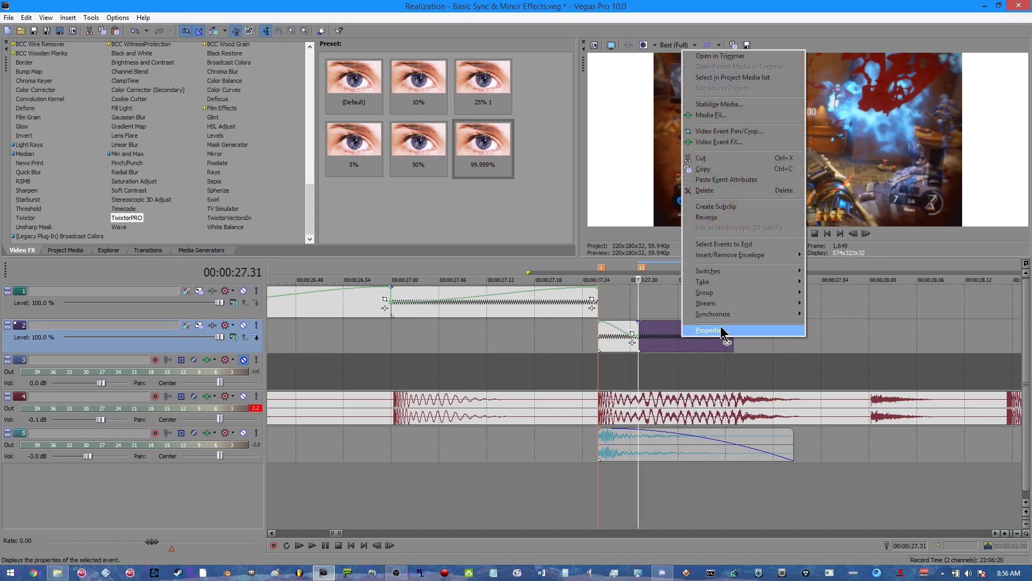
left_click(721, 332)
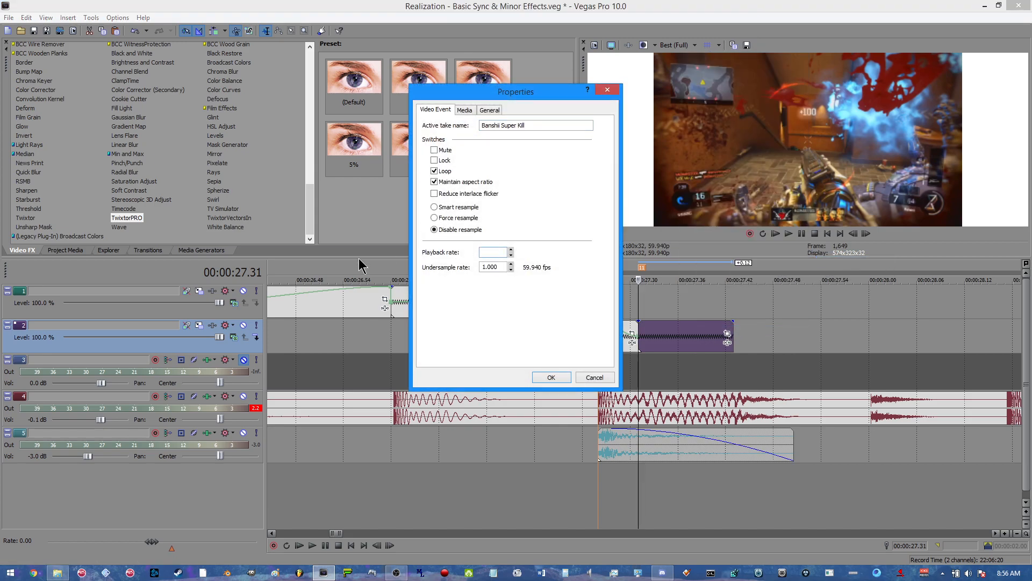
key("Return")
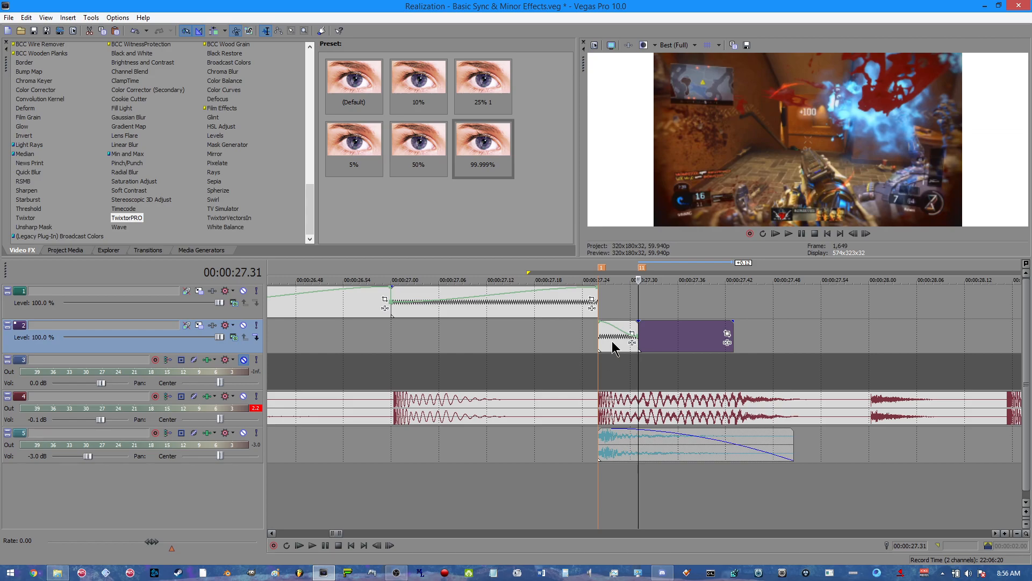
left_click(582, 345)
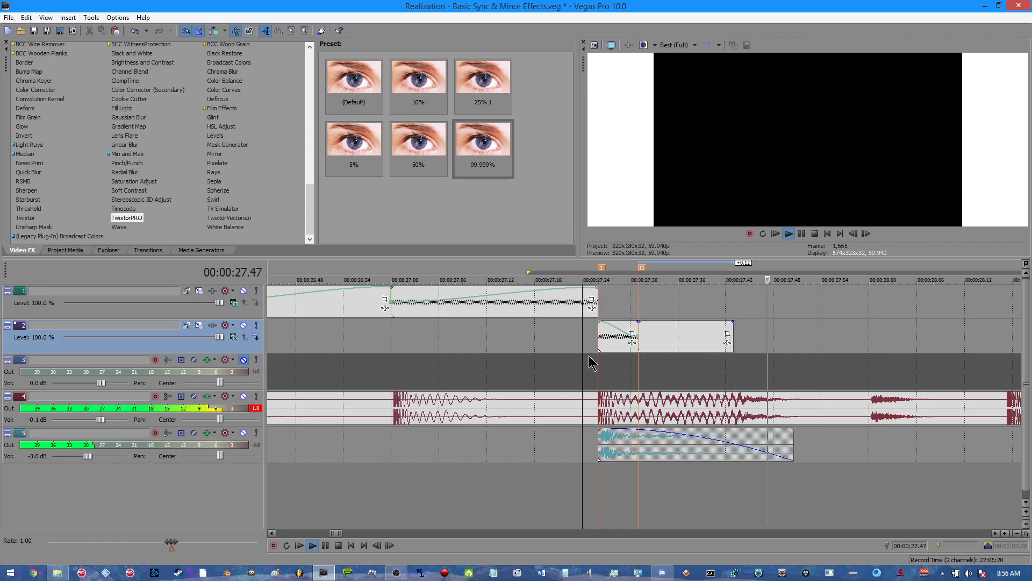
left_click(511, 350)
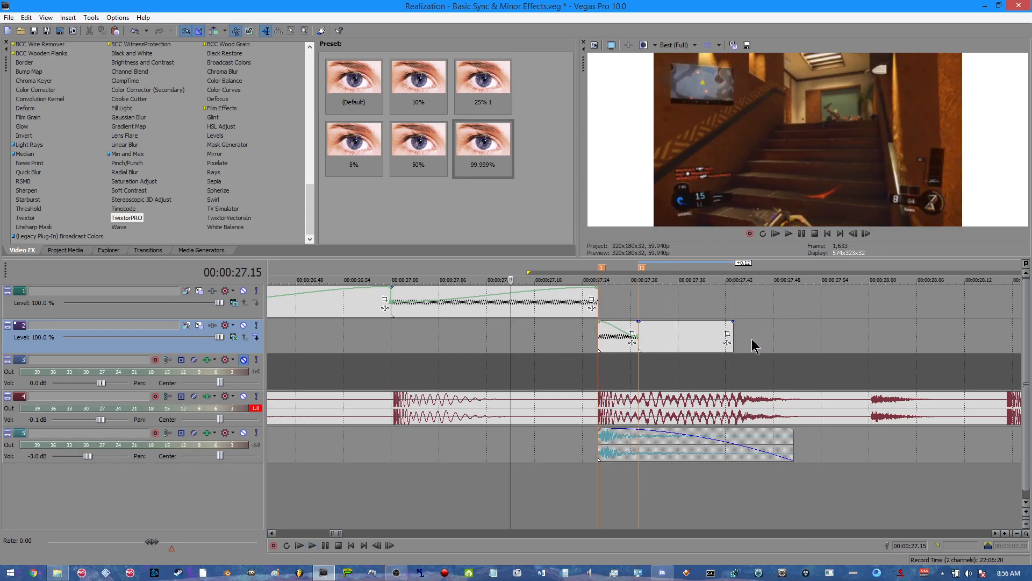
Extend the track 2 clip after marker 11 by 38 frames and play the sequence from 00:00:27.00
left_click_drag(732, 327, 1024, 328)
scroll(599, 348, "down", 4)
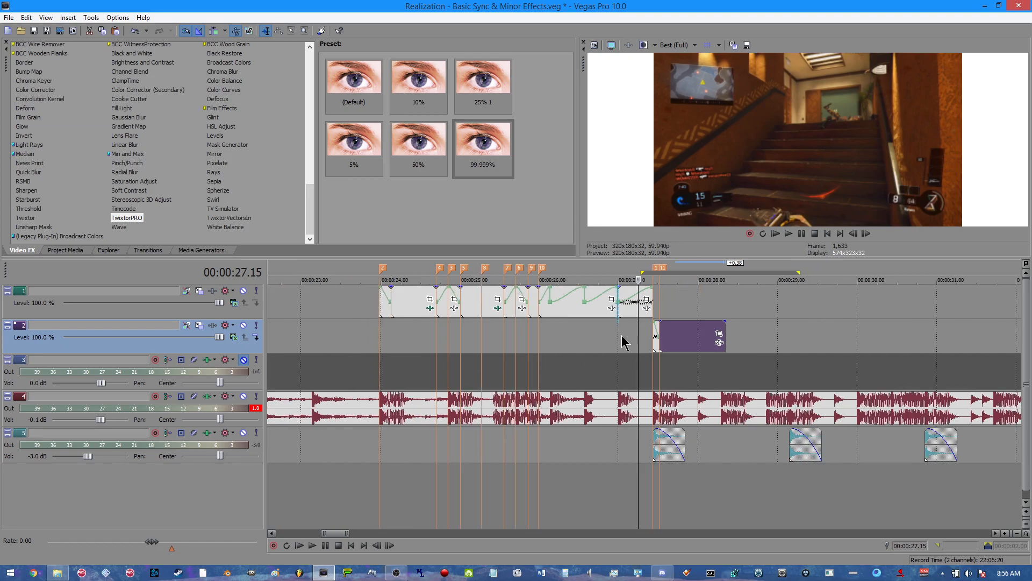
left_click(623, 342)
key("space")
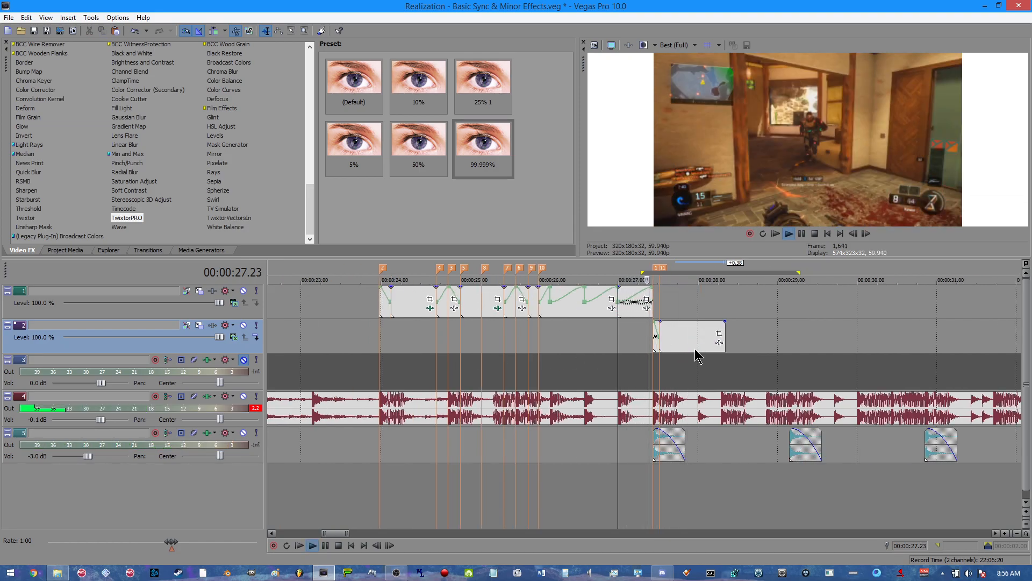
scroll(860, 379, "up", 3)
scroll(843, 398, "down", 1)
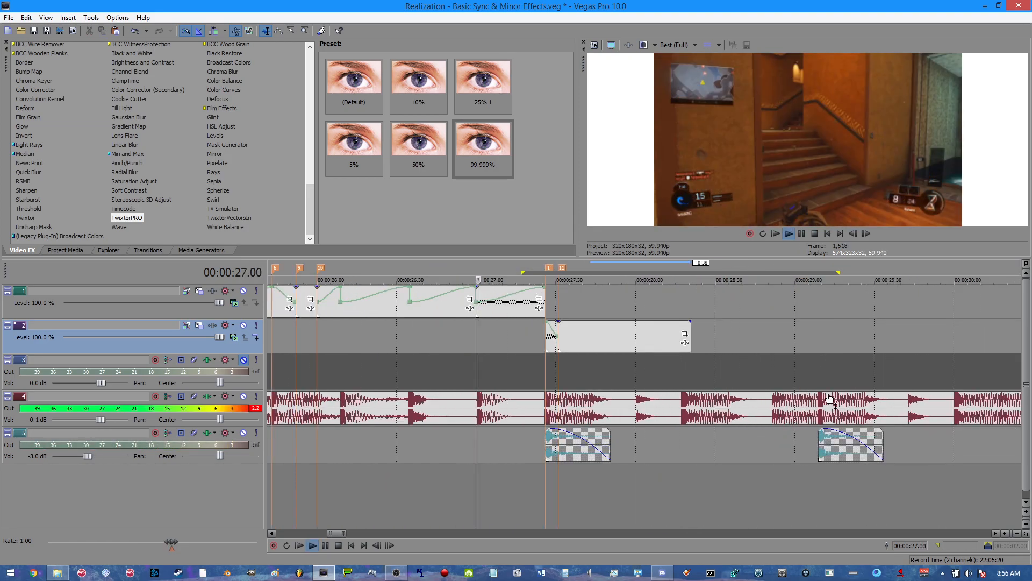
scroll(842, 398, "up", 2)
key("space")
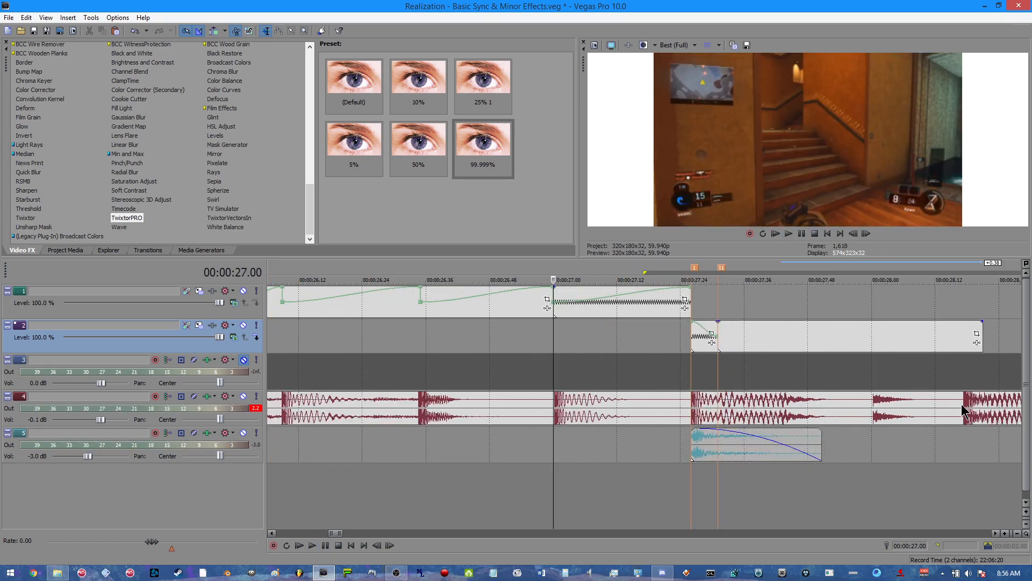
Play the sequence repeatedly from the beat at 00:00:28.17, from marker 1 and from 00:00:27.17
left_click(963, 411)
scroll(653, 380, "down", 1)
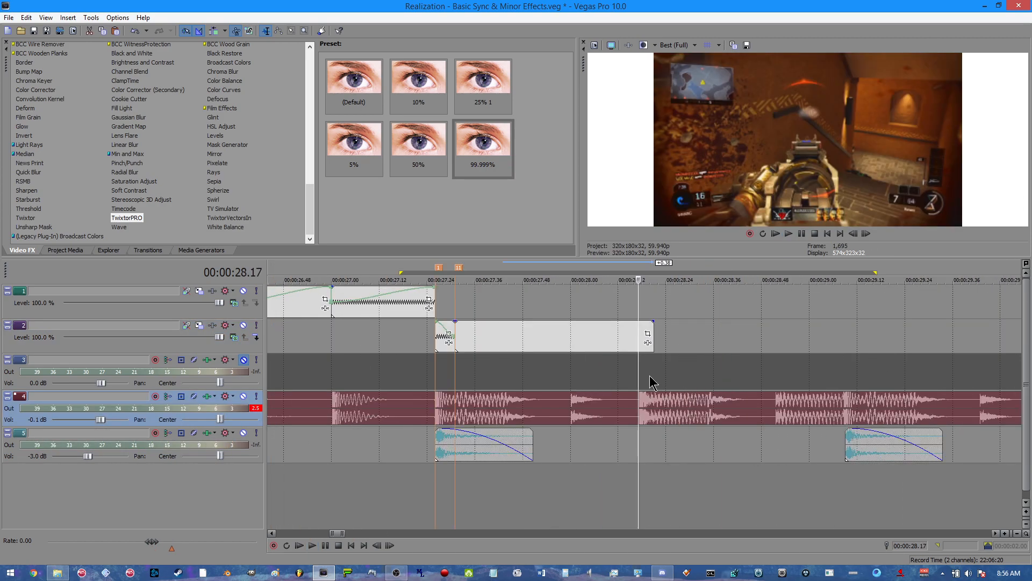
scroll(652, 380, "up", 1)
key("space")
key("space")
left_click(367, 339)
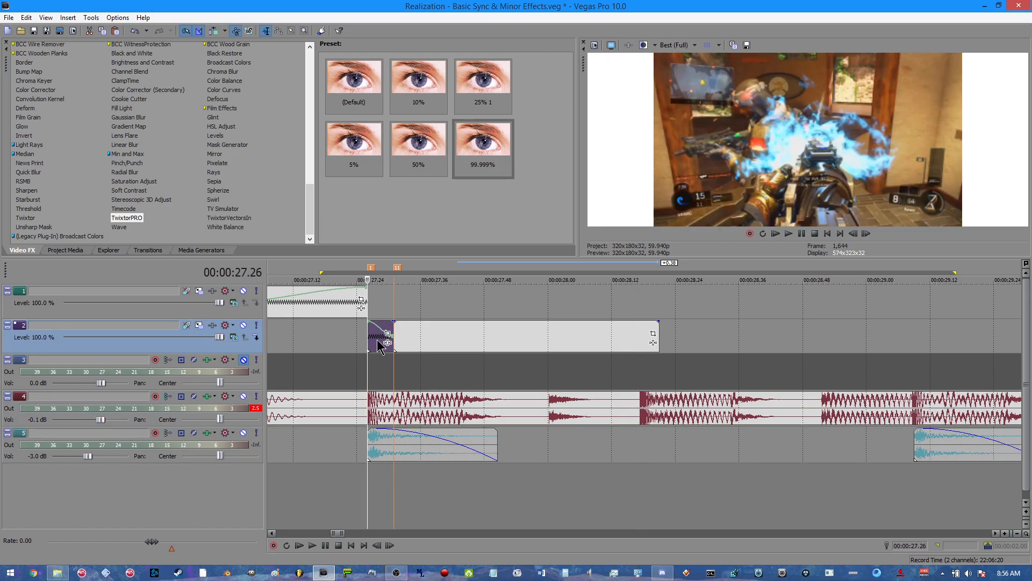
key("space")
key("space")
key("space")
key("space")
key("space")
key("space")
left_click(318, 345)
scroll(477, 349, "down", 2)
key("space")
key("space")
key("space")
key("space")
scroll(557, 376, "down", 2)
scroll(727, 394, "up", 3)
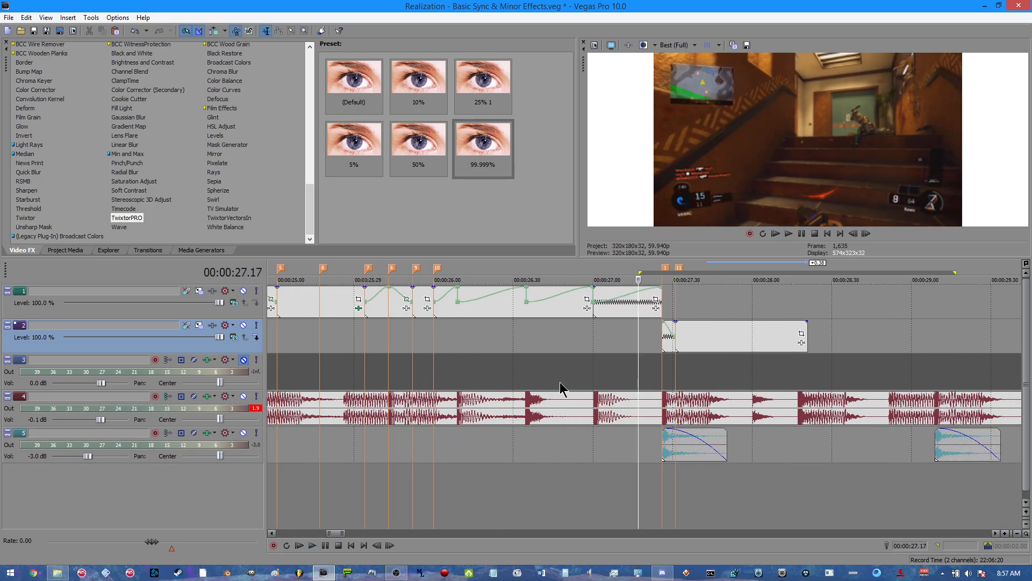
Play the synced clips from marker 10, and replay the compressed speed ramp from marker 1
left_click(434, 342)
key("space")
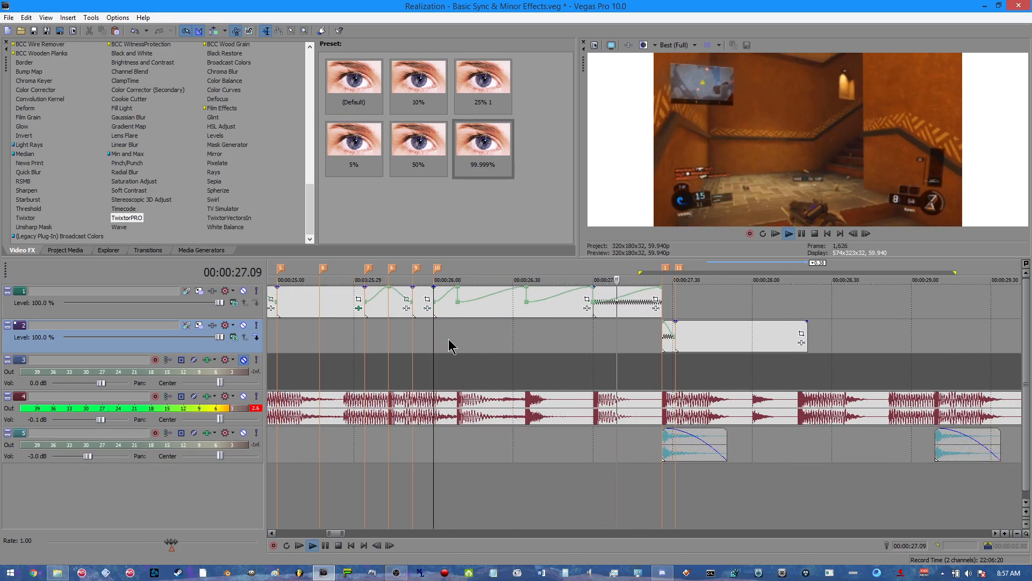
key("space")
key("space")
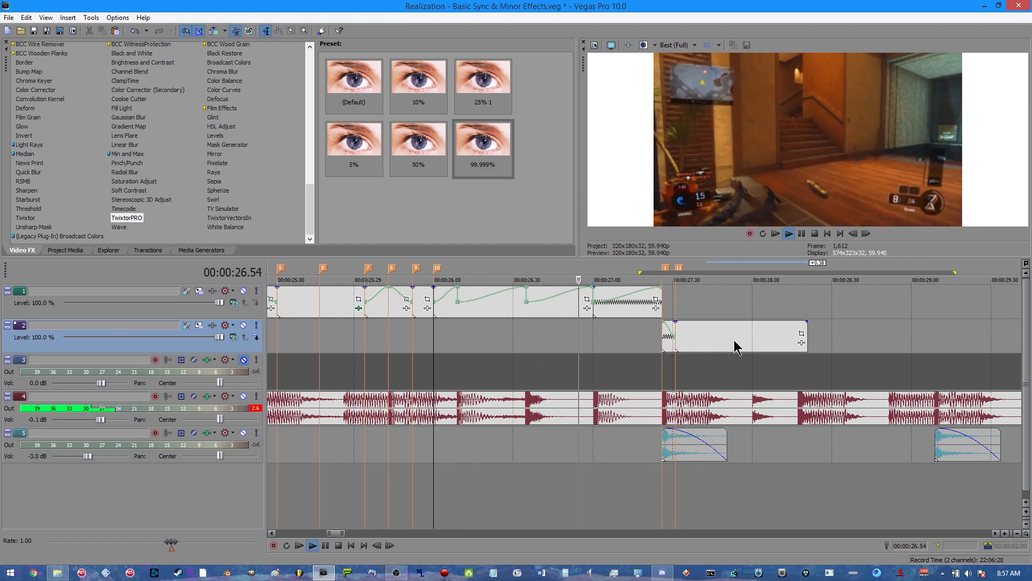
key("space")
left_click(667, 342)
scroll(679, 346, "up", 1)
scroll(688, 347, "up", 2)
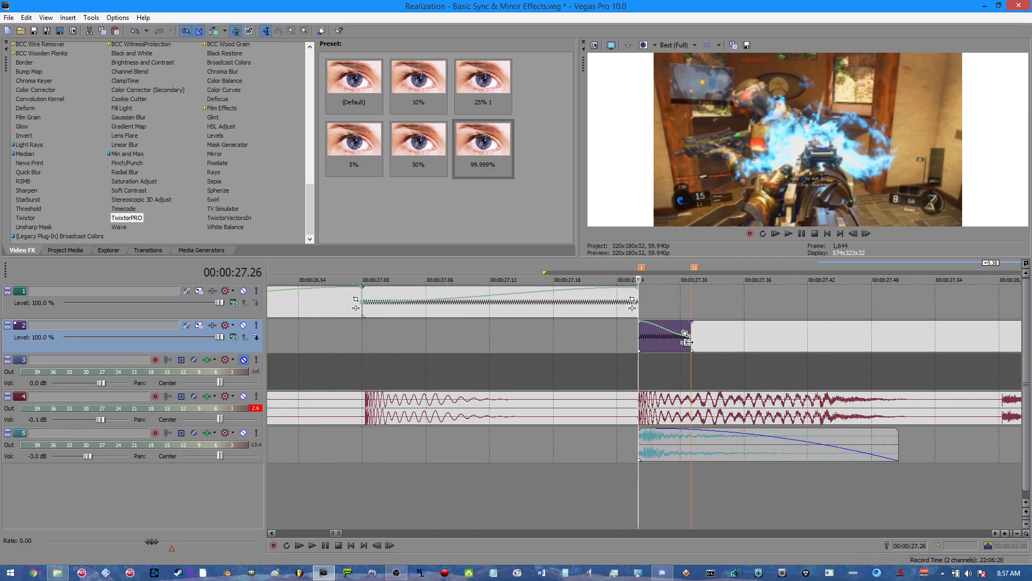
key("space")
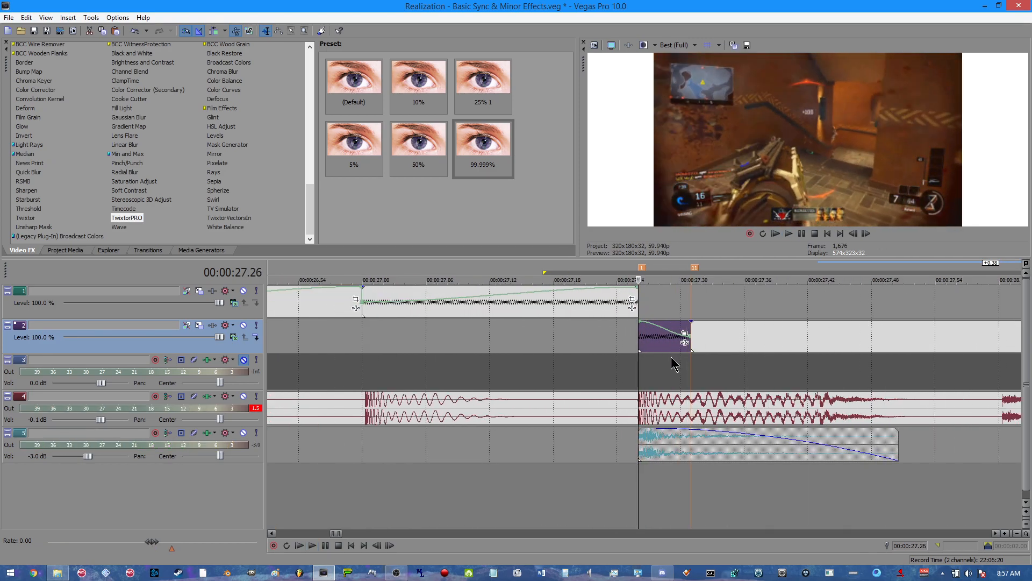
key("space")
key("space")
scroll(663, 358, "down", 3)
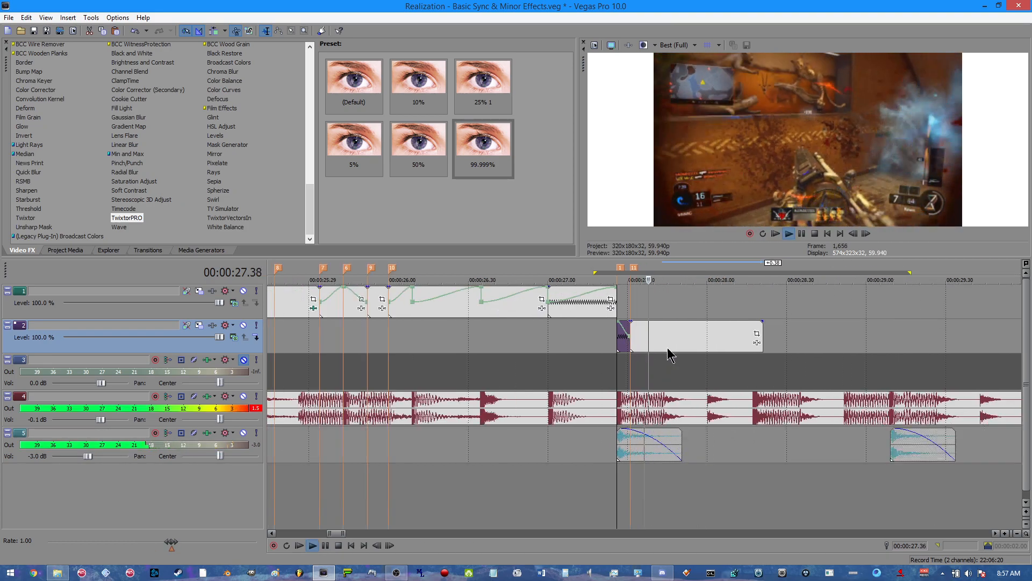
Stop playback and replay the synced clips from 00:00:26.07
scroll(664, 359, "up", 3)
key("space")
scroll(684, 376, "down", 4)
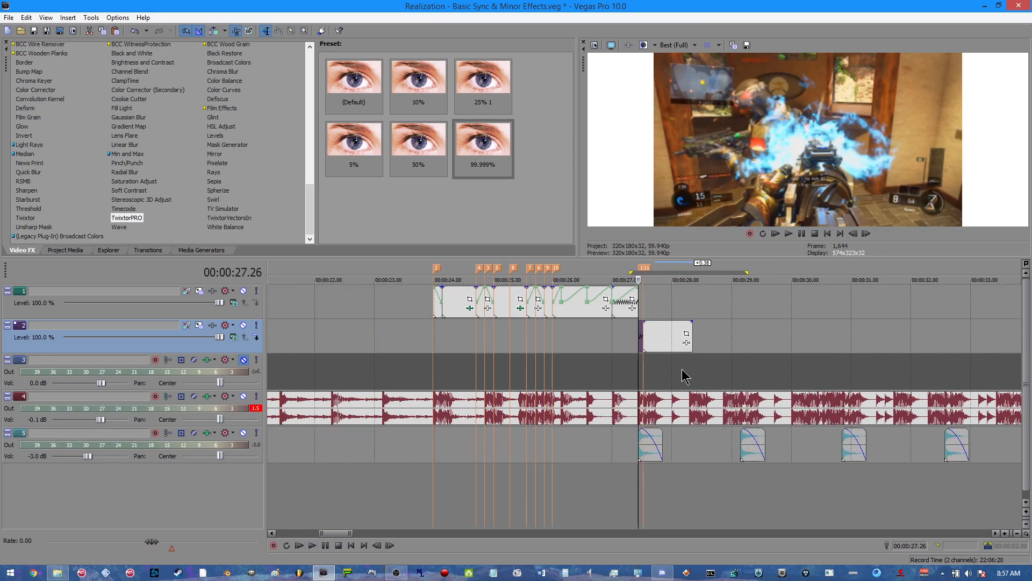
left_click(559, 342)
key("space")
key("space")
Locate the music beat at 00:00:28.17 by playing around it and place a marker on that beat
left_click(684, 405)
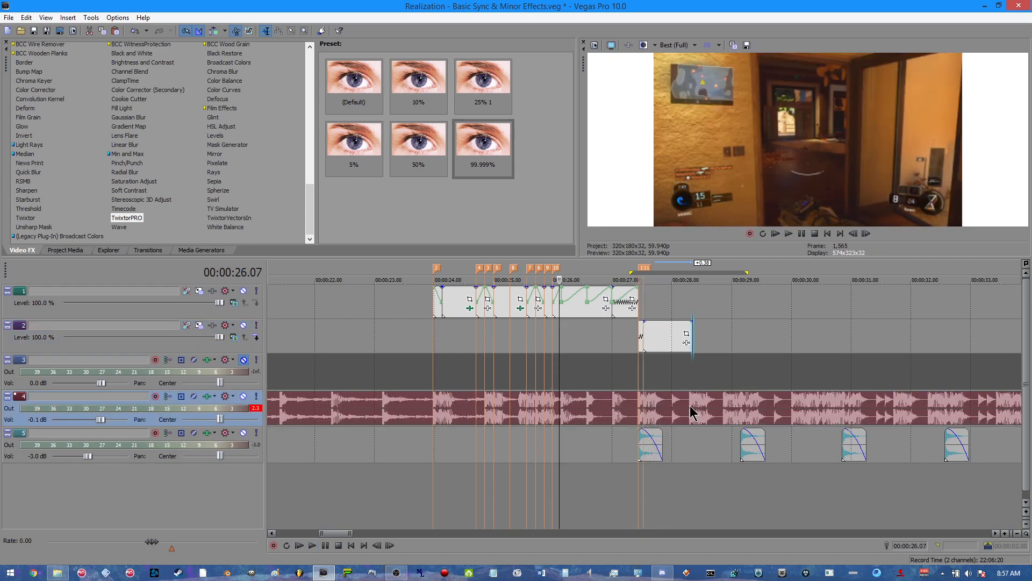
scroll(691, 410, "up", 6)
left_click(613, 404)
scroll(621, 411, "down", 3)
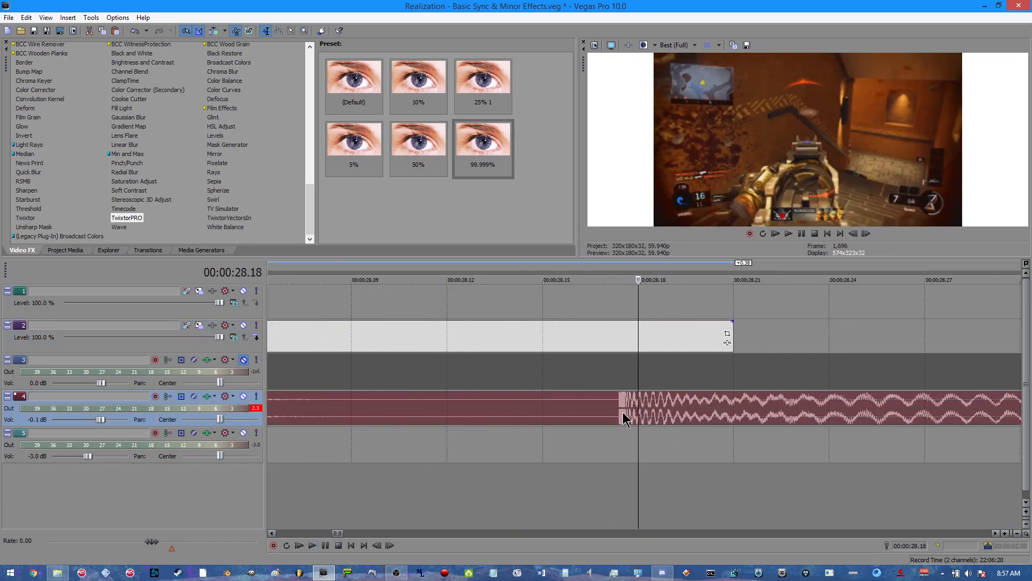
key("space")
key("space")
key("space")
key("space")
key("space")
key("space")
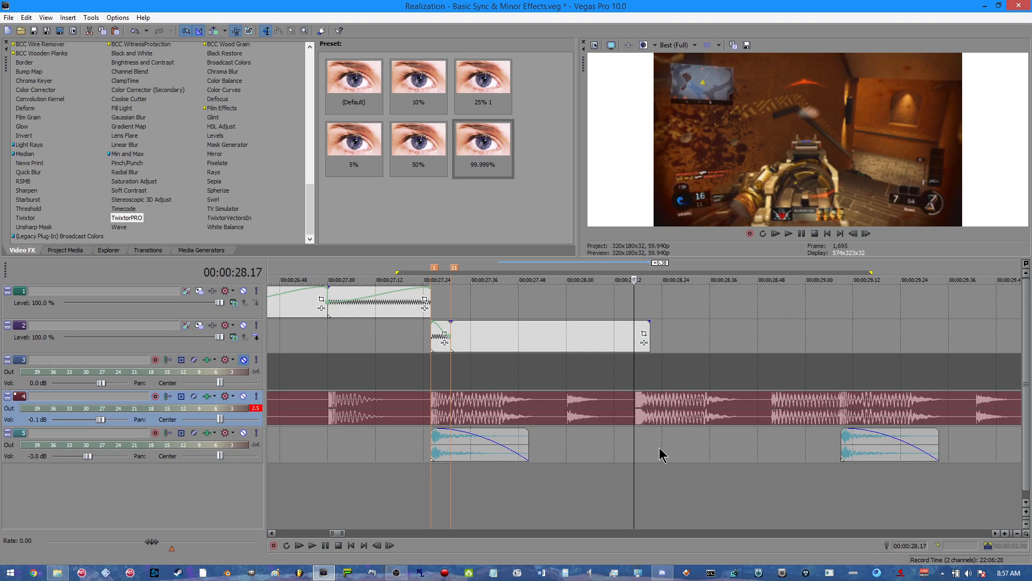
scroll(652, 436, "up", 3)
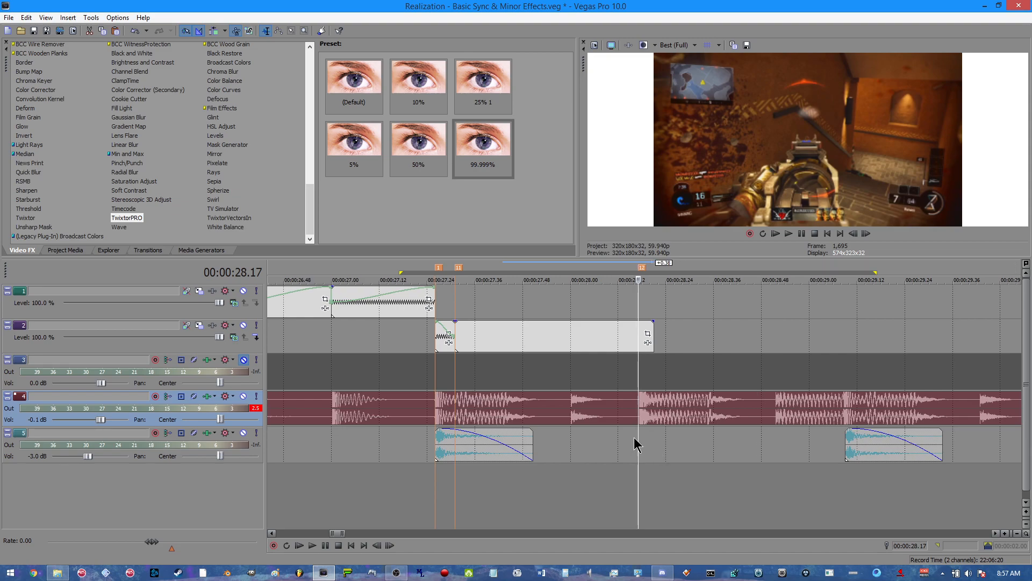
Place another marker five frames before marker 12, at 00:00:28.12
key("Left")
key("Left")
key("Left")
key("Left")
key("Left")
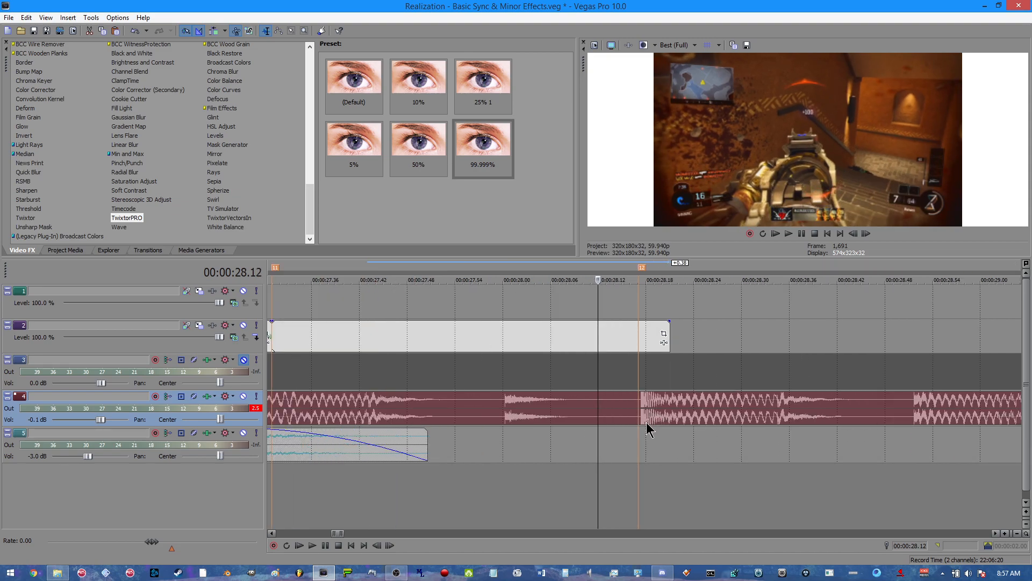
key("m")
scroll(644, 420, "down", 3)
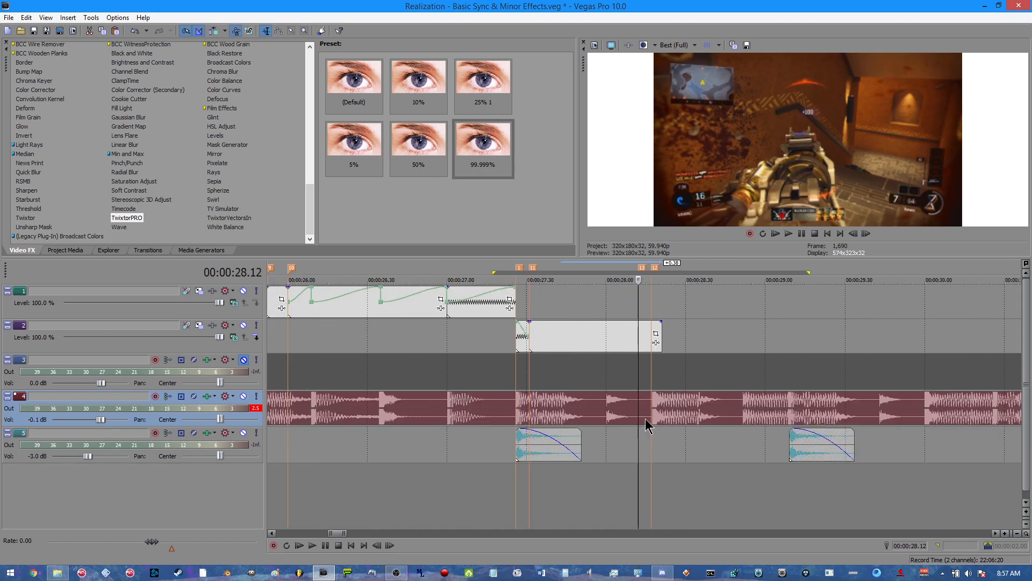
Split the track 2 clip at marker 13
left_click(638, 347)
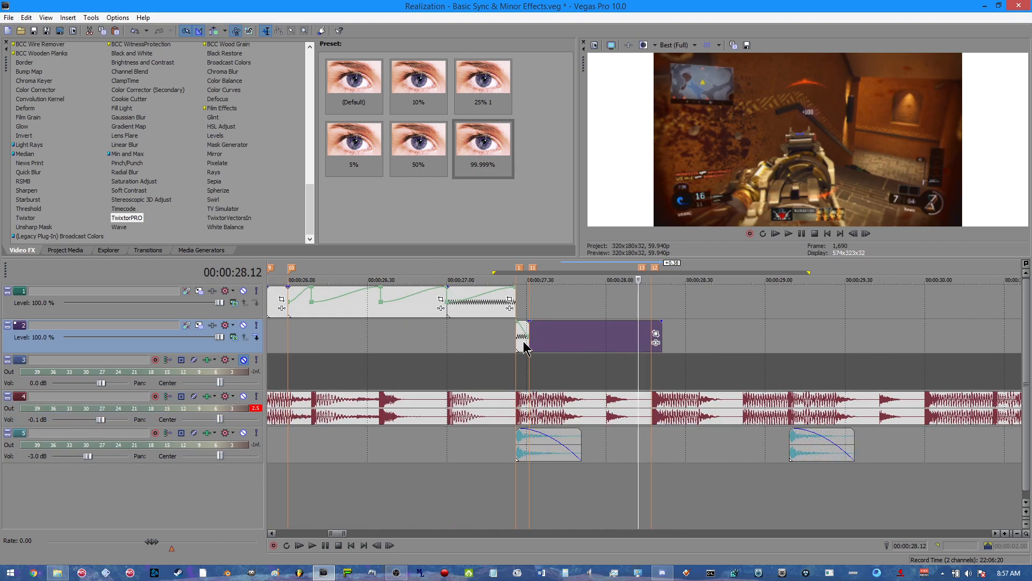
left_click(530, 338)
left_click(635, 336)
key("s")
Add a velocity envelope to the track 2 clip between markers 11 and 13 and raise its starting velocity
left_click(531, 329)
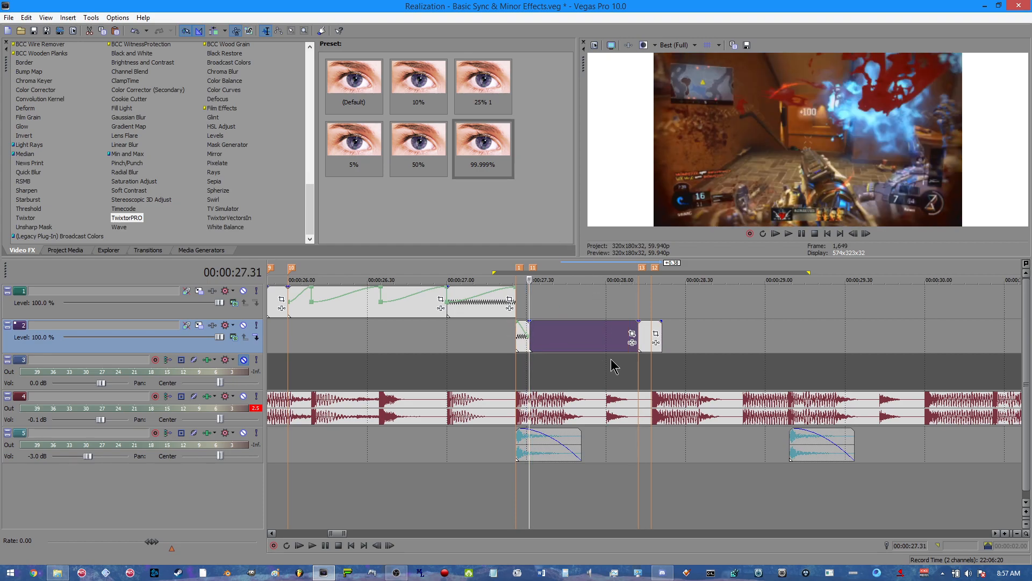
scroll(609, 368, "up", 3)
scroll(642, 347, "up", 3)
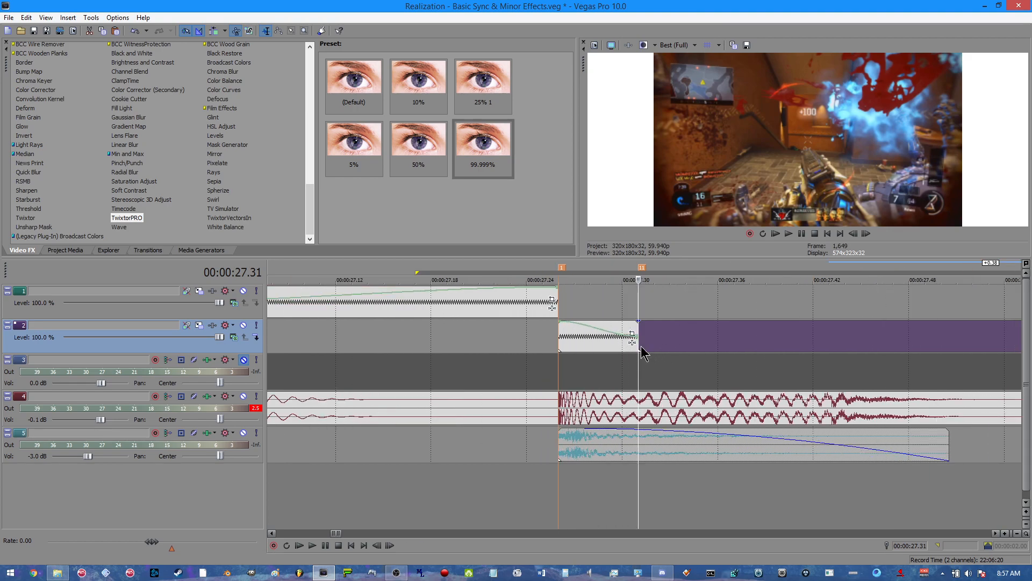
right_click(673, 344)
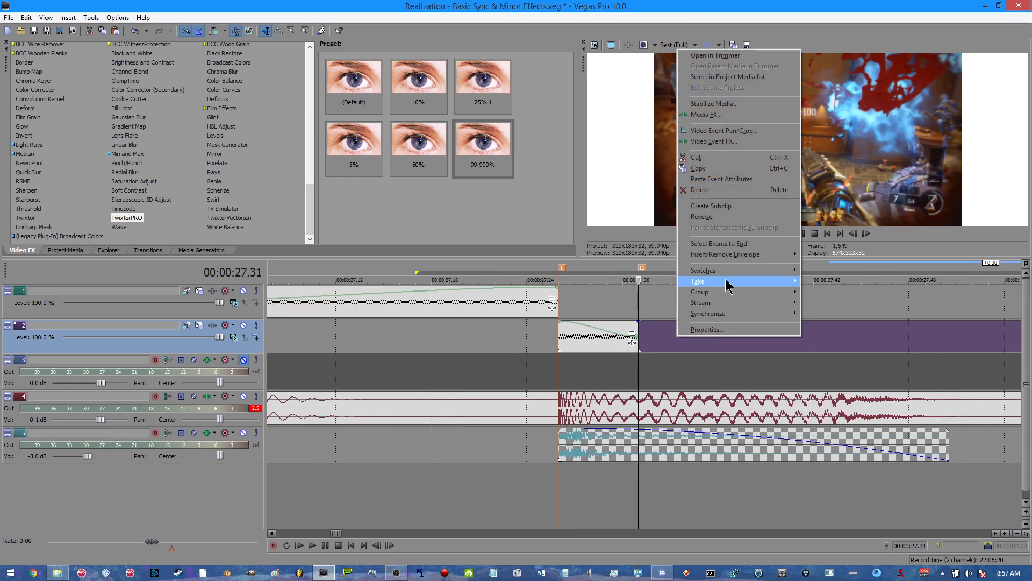
mouse_move(777, 264)
left_click(823, 254)
right_click(640, 334)
left_click(639, 338)
right_click(640, 337)
left_click(668, 380)
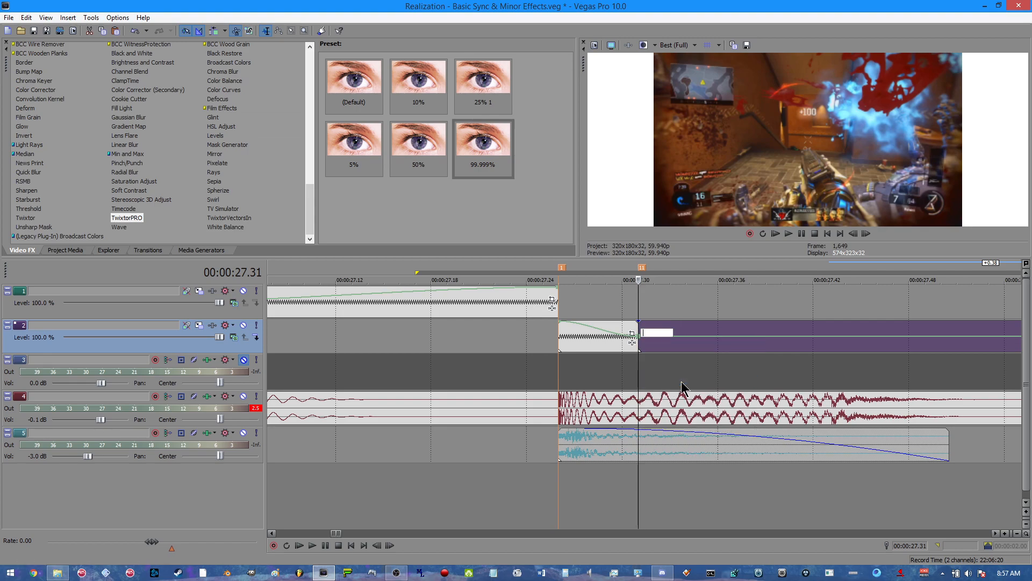
key("Return")
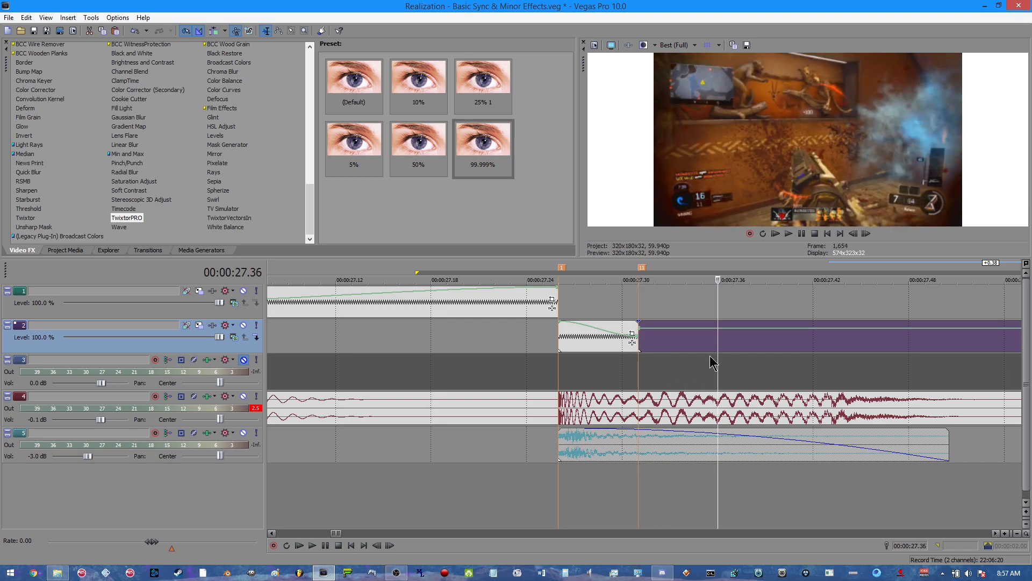
Add a velocity point at 00:00:27.35 on the track 2 clip and set it to normal velocity
key("Left")
right_click(708, 329)
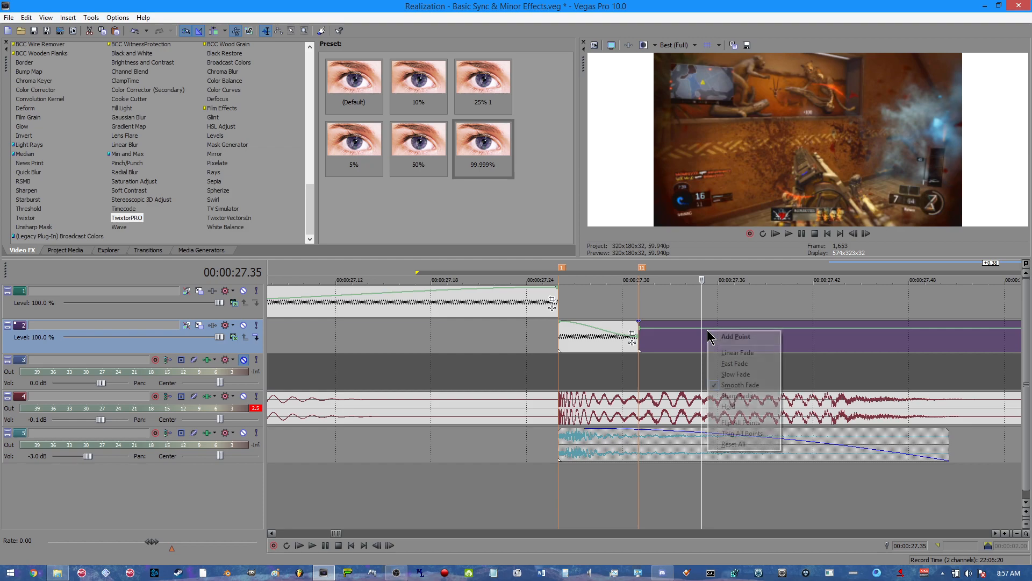
left_click(738, 337)
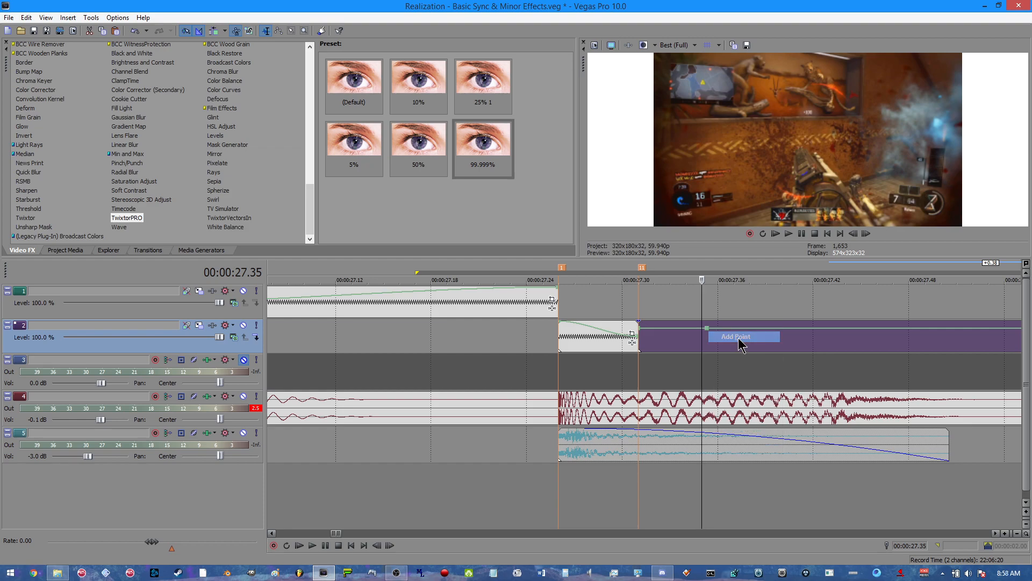
right_click(703, 333)
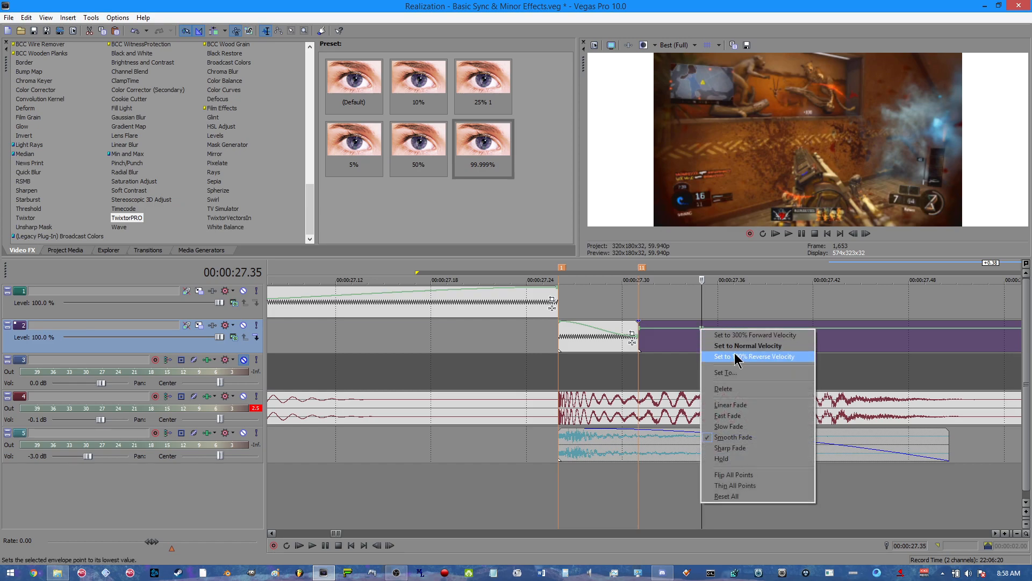
left_click(733, 347)
scroll(717, 346, "down", 2)
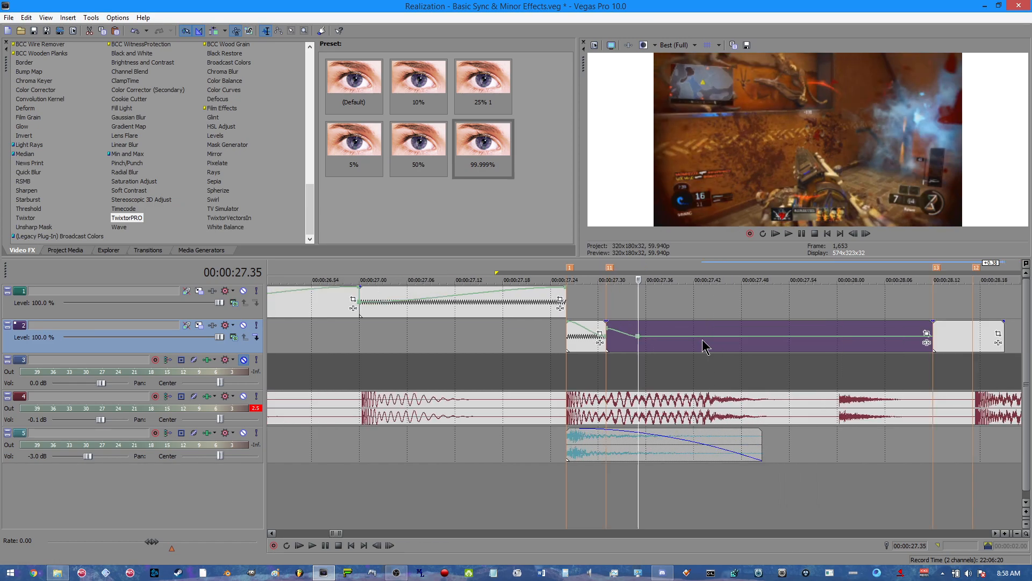
Play the new velocity ramp from marker 1 and from marker 11
left_click(570, 336)
key("space")
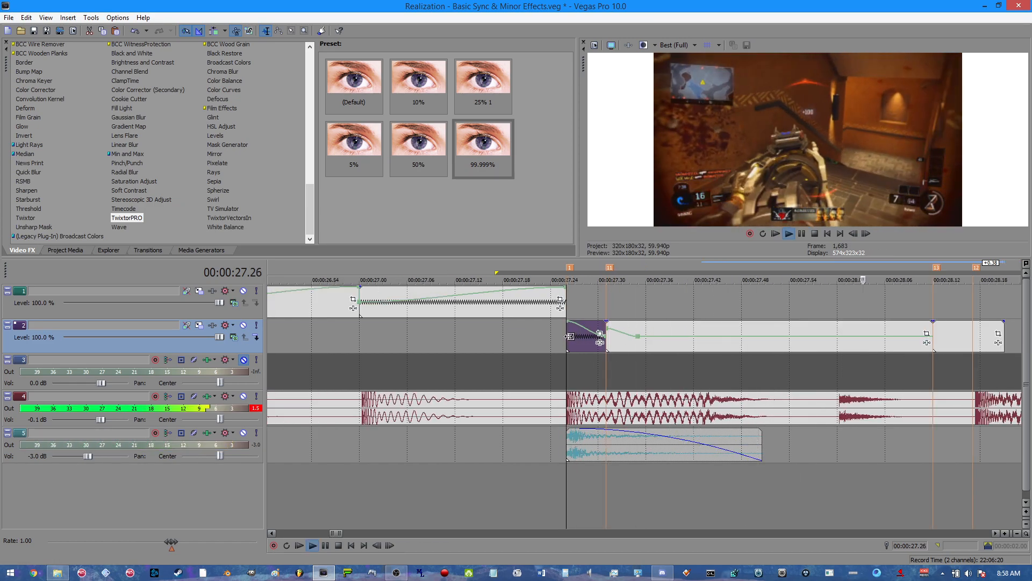
key("space")
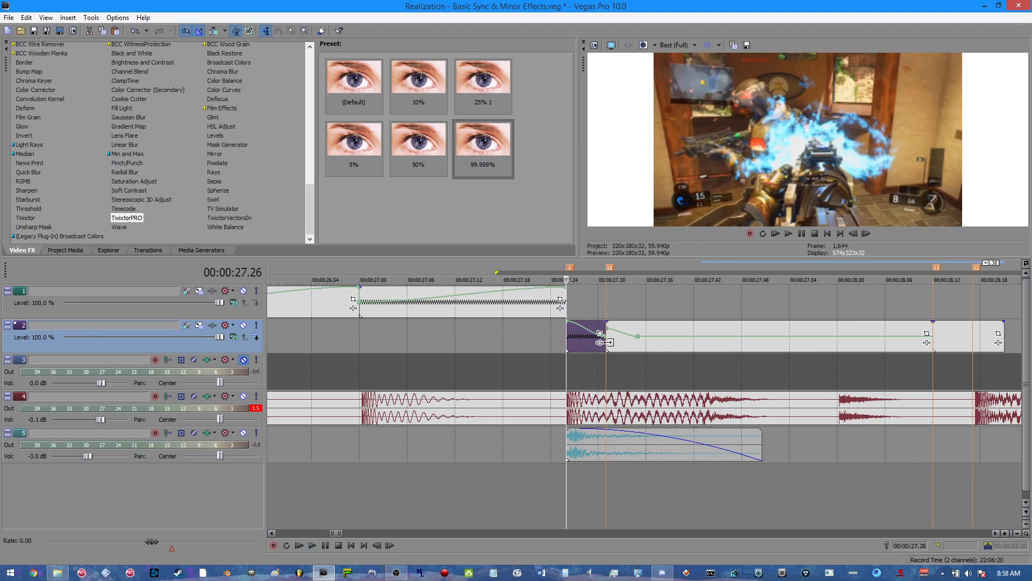
left_click(605, 342)
key("space")
key("space")
Split the track 2 clip at the 00:00:27.35 velocity point and remove the velocity envelope from the part after it
left_click(638, 342)
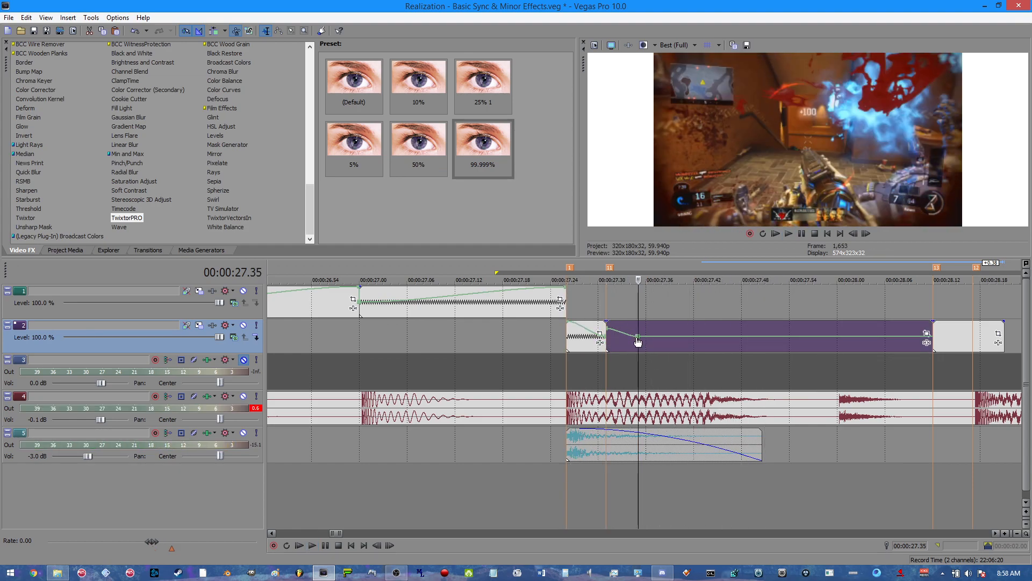
key("s")
right_click(717, 345)
mouse_move(799, 268)
left_click(893, 264)
Apply the TwixtorPRO 99.999% preset to the clip ending at marker 13 and play from the beat at 00:00:28.00
left_click_drag(489, 148, 700, 297)
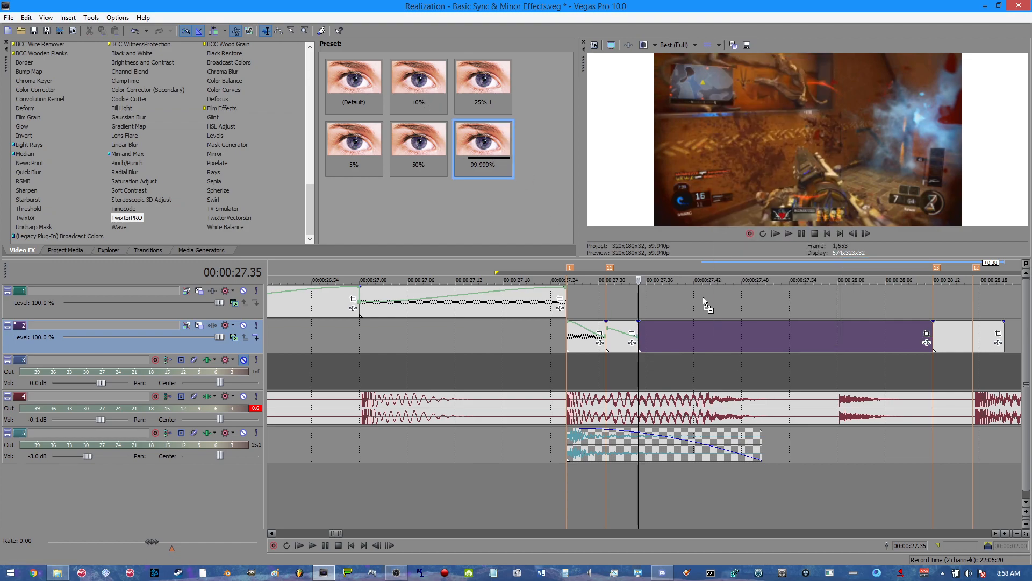
left_click_drag(678, 342, 683, 344)
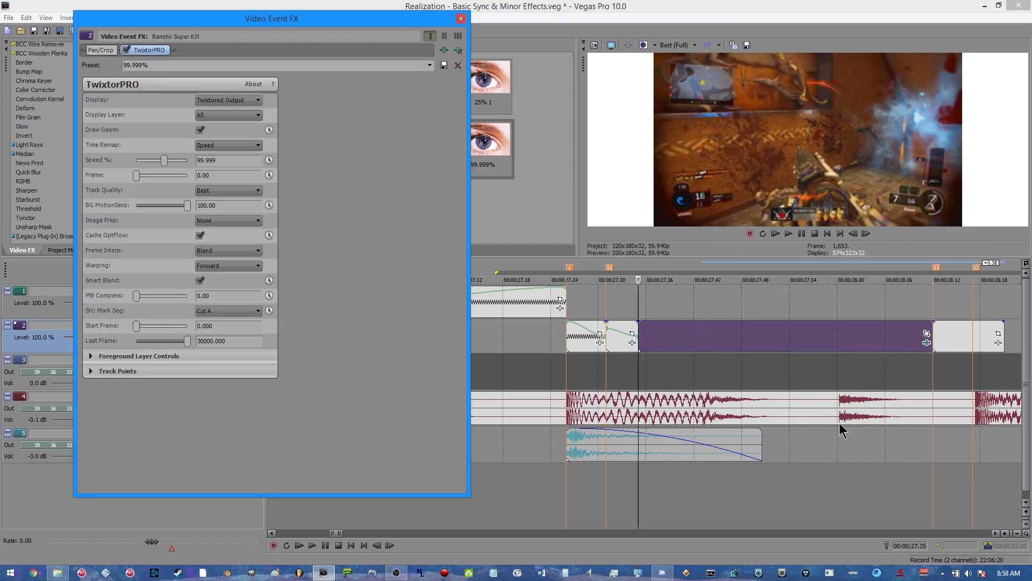
left_click(837, 406)
key("space")
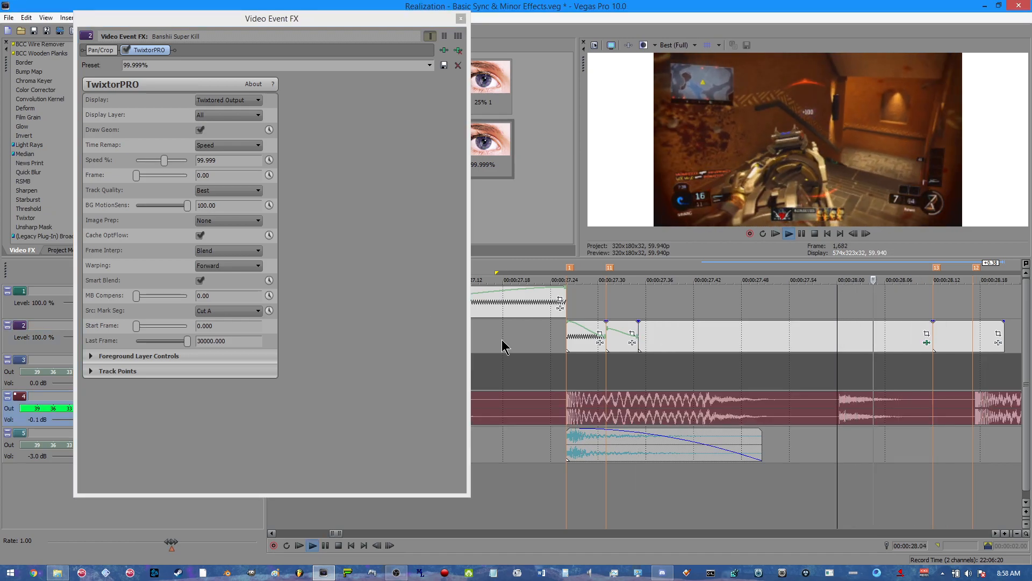
key("space")
Animate Twixtor's speed with a slow-motion keyframe at 00:00:28.00, close the effect settings and save the project
left_click(269, 160)
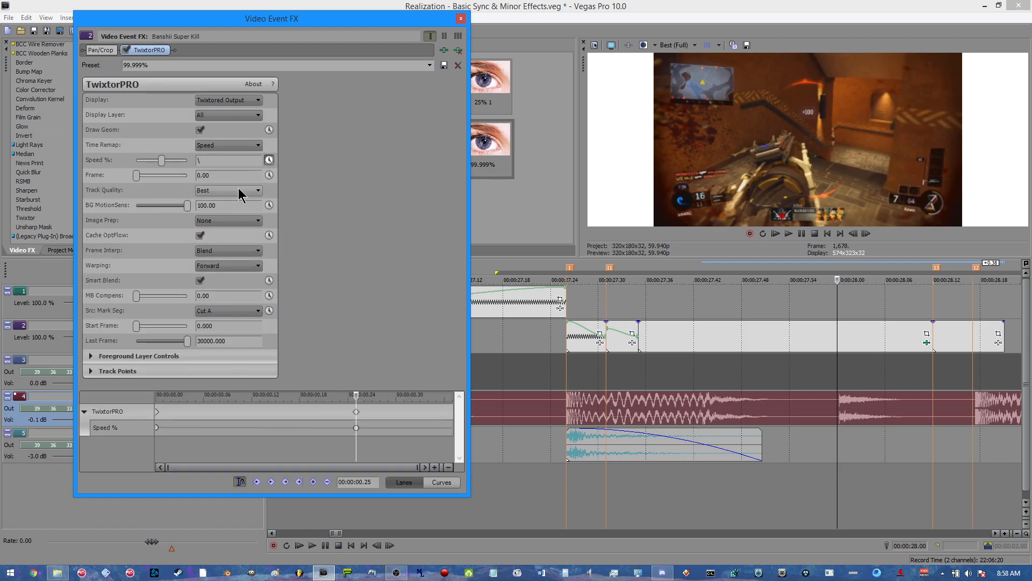
type("11.000")
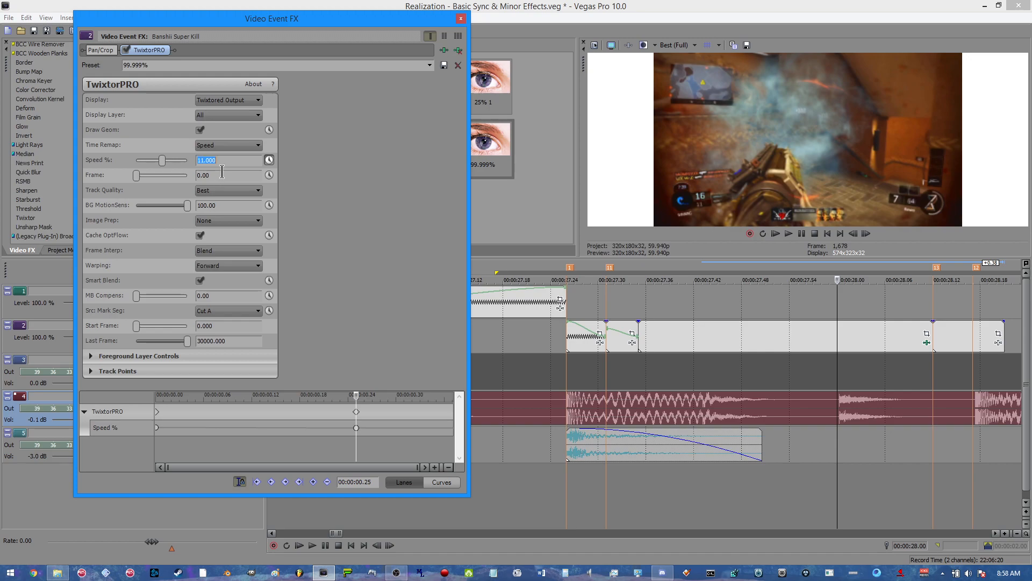
left_click(226, 163)
key("BackSpace")
key("Return")
left_click(461, 15)
key("alt+f")
key("s")
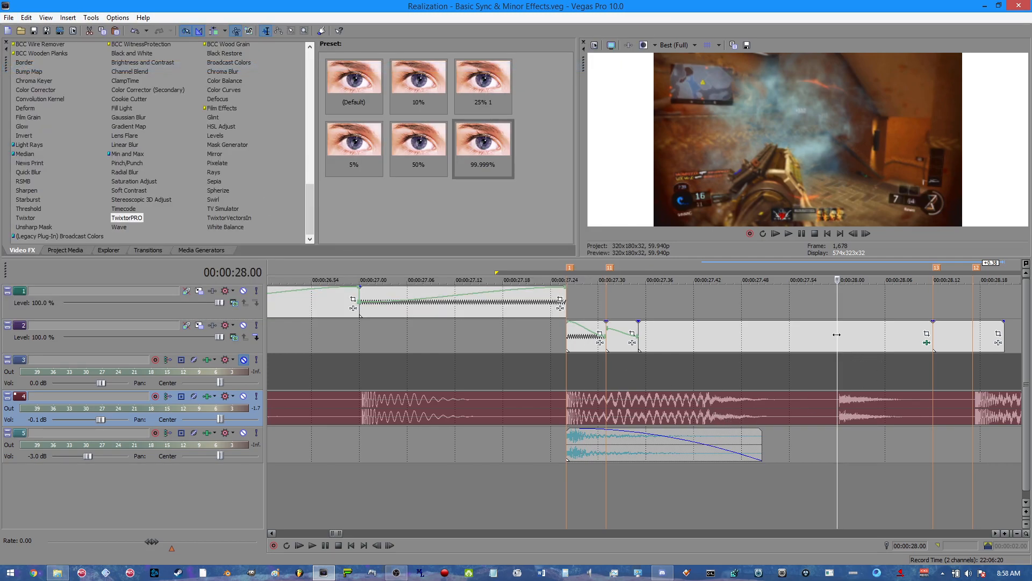
Add a Twixtor speed keyframe of 99.999 at the end of the same clip and close the effect settings
left_click(927, 344)
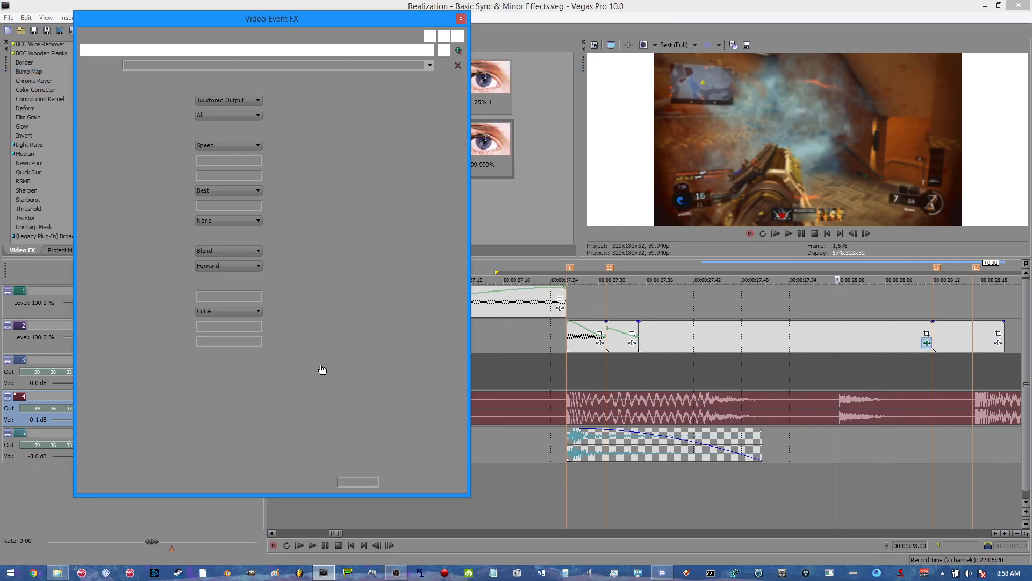
left_click_drag(355, 402, 461, 403)
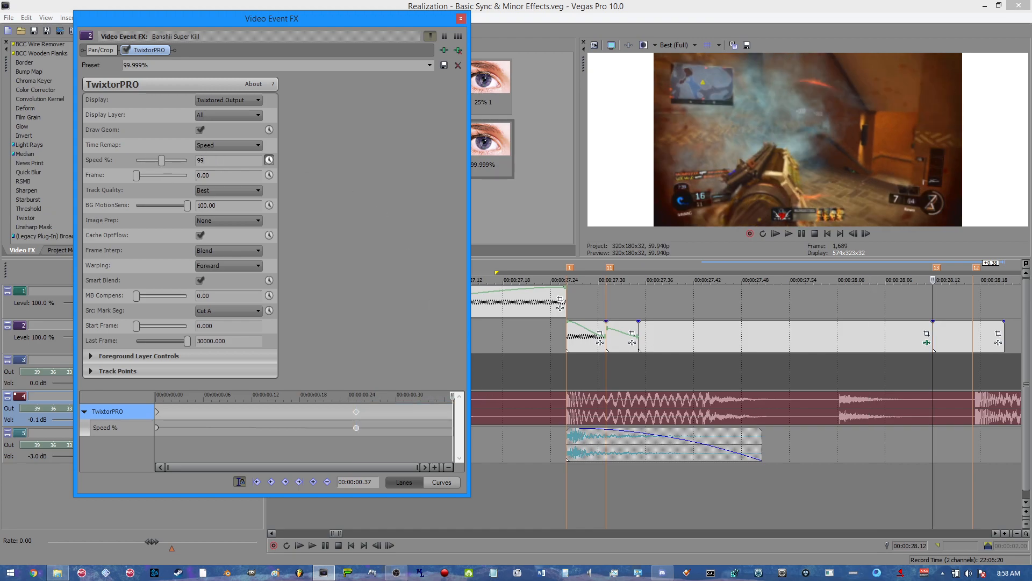
key("Return")
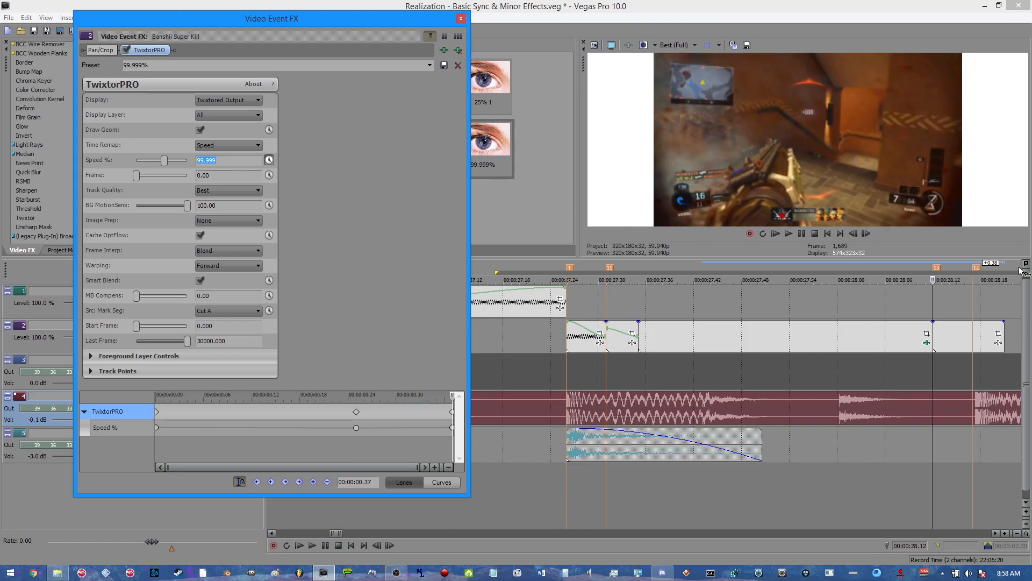
left_click(931, 332)
left_click(939, 334)
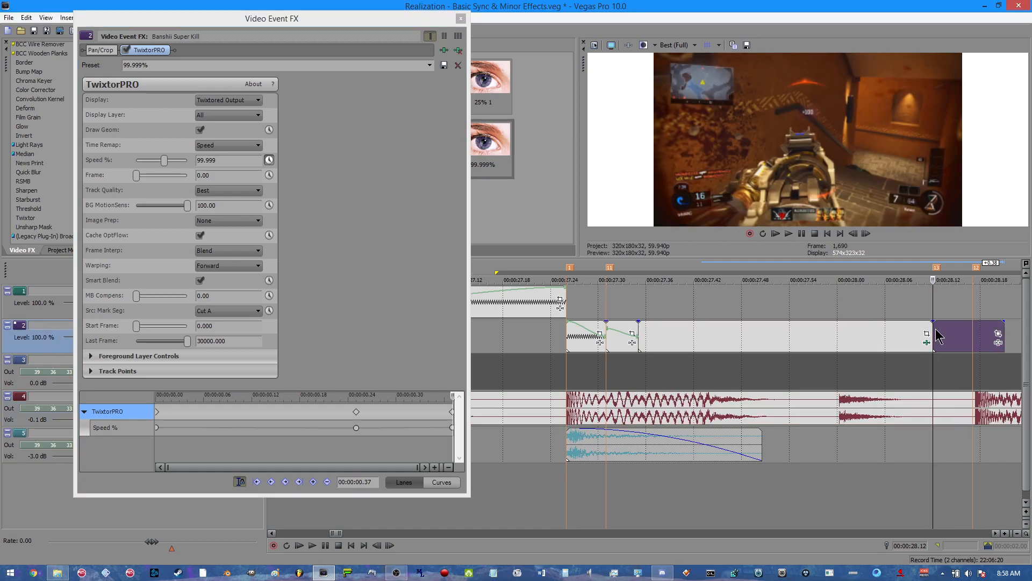
scroll(818, 339, "down", 4)
scroll(798, 340, "up", 4)
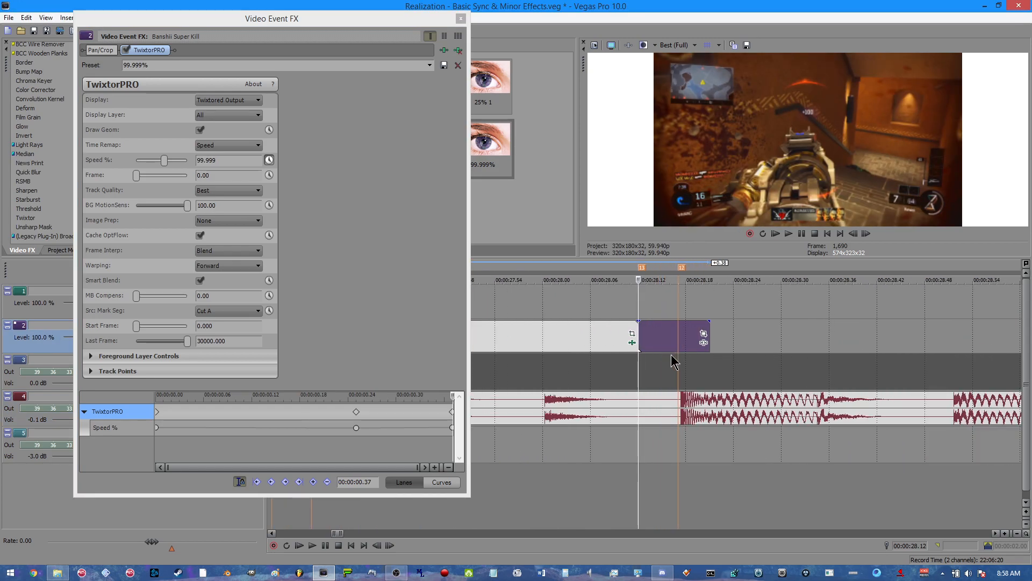
left_click(460, 19)
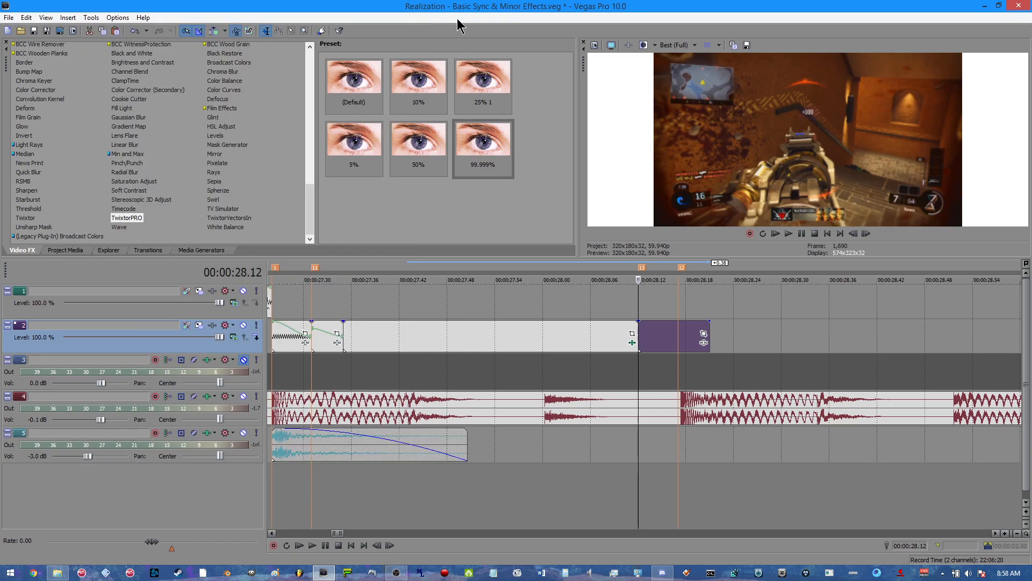
Move the last track 2 clip aside, extend its start to earlier footage and butt it against the Twixtor clip at marker 13
left_click_drag(658, 348, 740, 346)
mouse_move(637, 332)
left_mouse_down()
mouse_move(653, 331)
mouse_move(638, 332)
left_mouse_up()
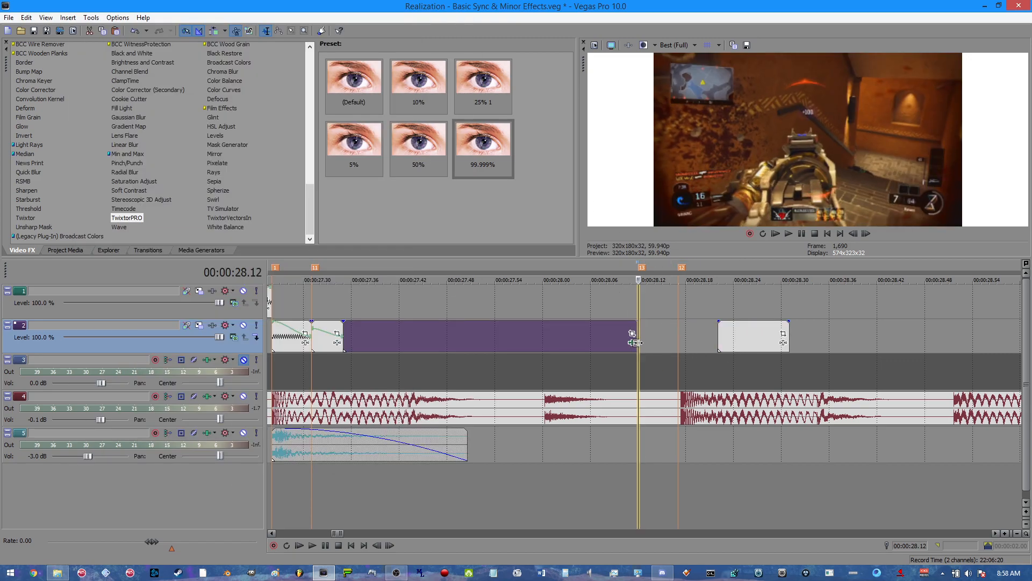
left_click_drag(719, 334, 646, 354)
left_click(647, 355)
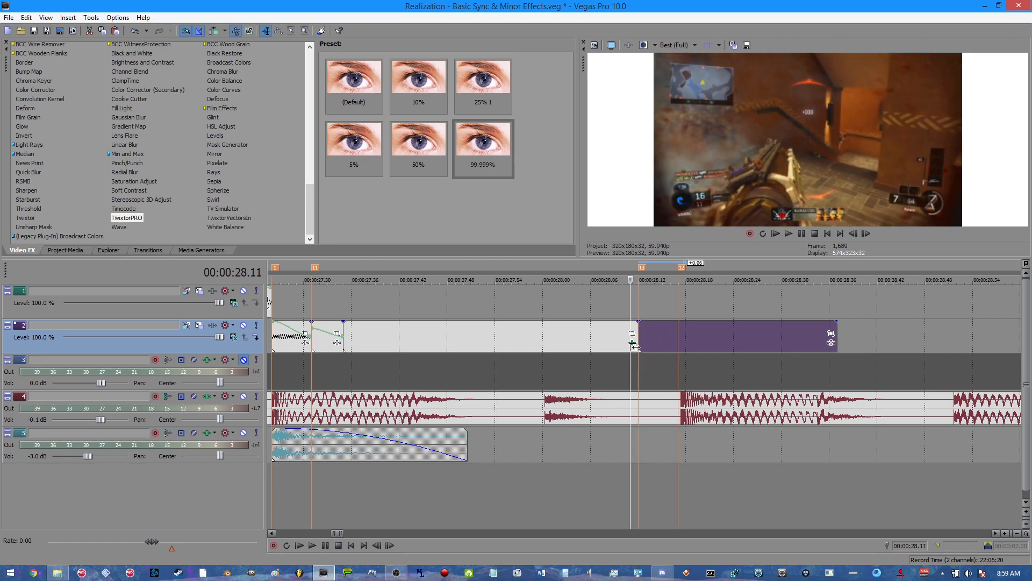
left_click_drag(641, 339, 657, 345)
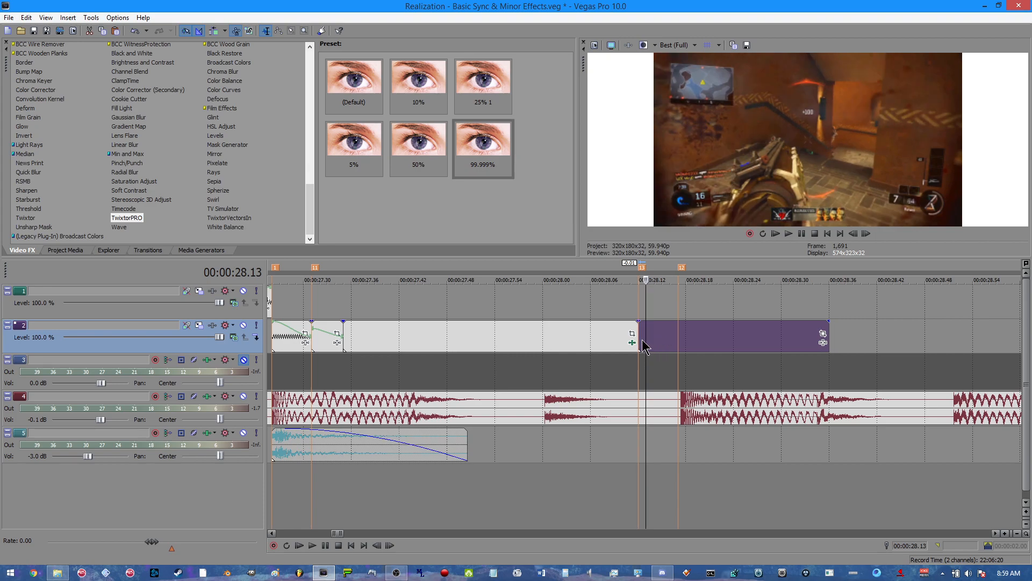
Step to the beat at 00:00:28.17 and insert a velocity envelope on the last track 2 clip
key("Left")
key("Left")
key("Right")
key("Right")
key("Right")
key("Right")
key("Right")
key("Right")
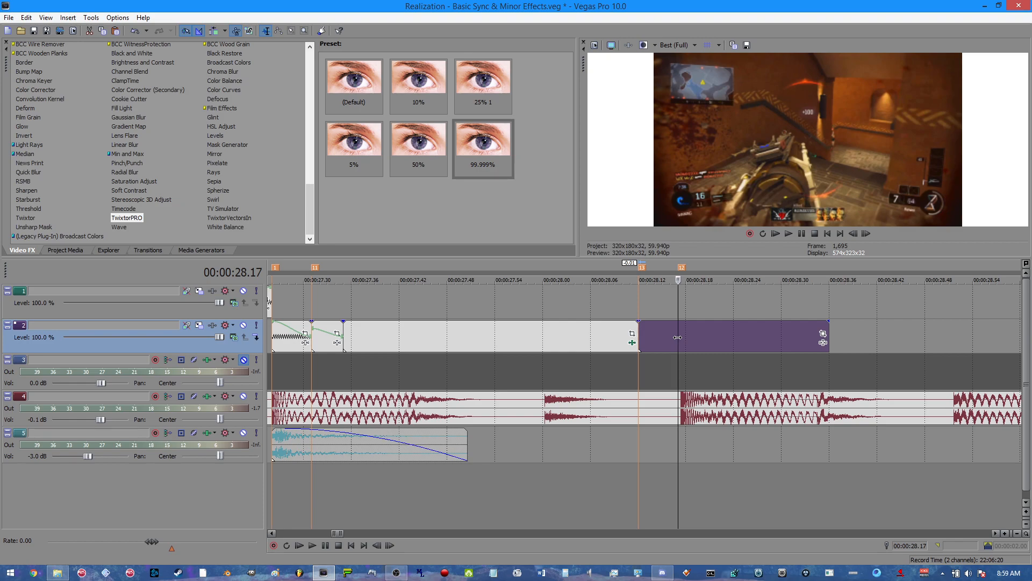
right_click(677, 337)
mouse_move(764, 255)
left_click(823, 255)
Add a velocity point at 00:00:28.17, raise it to the top of the clip and play from there
right_click(684, 335)
left_click(690, 341)
left_click_drag(681, 336, 679, 323)
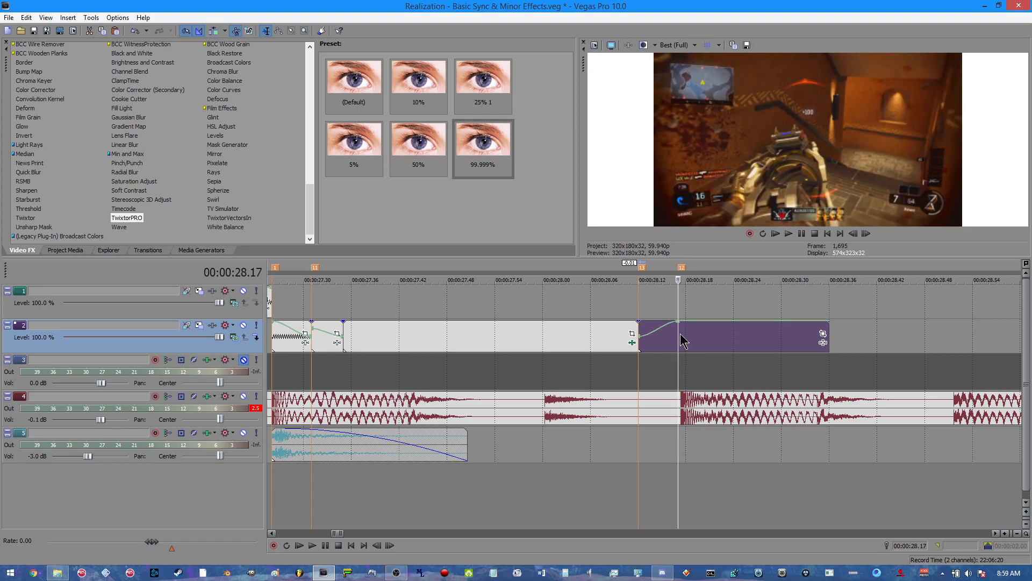
key("space")
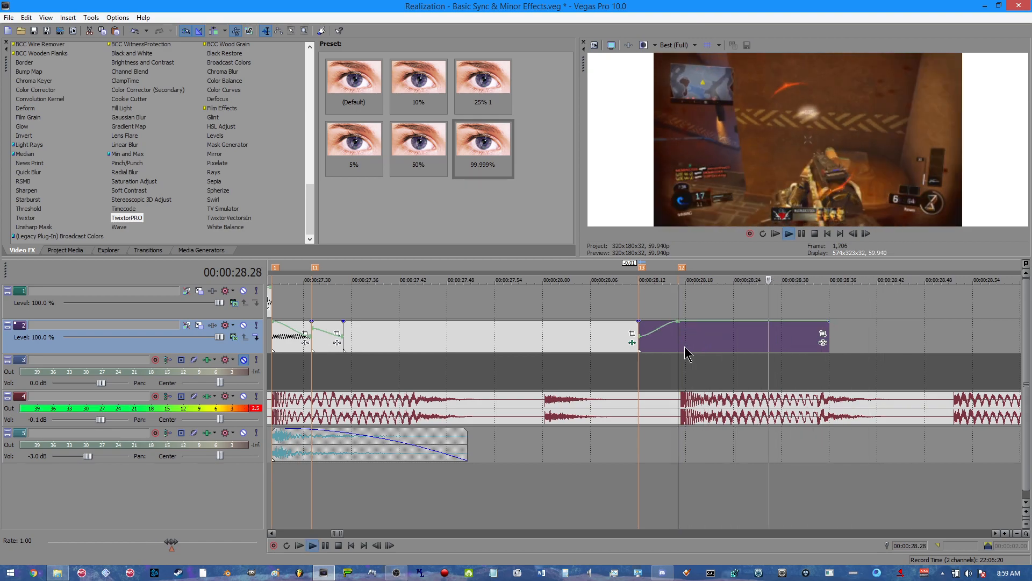
key("space")
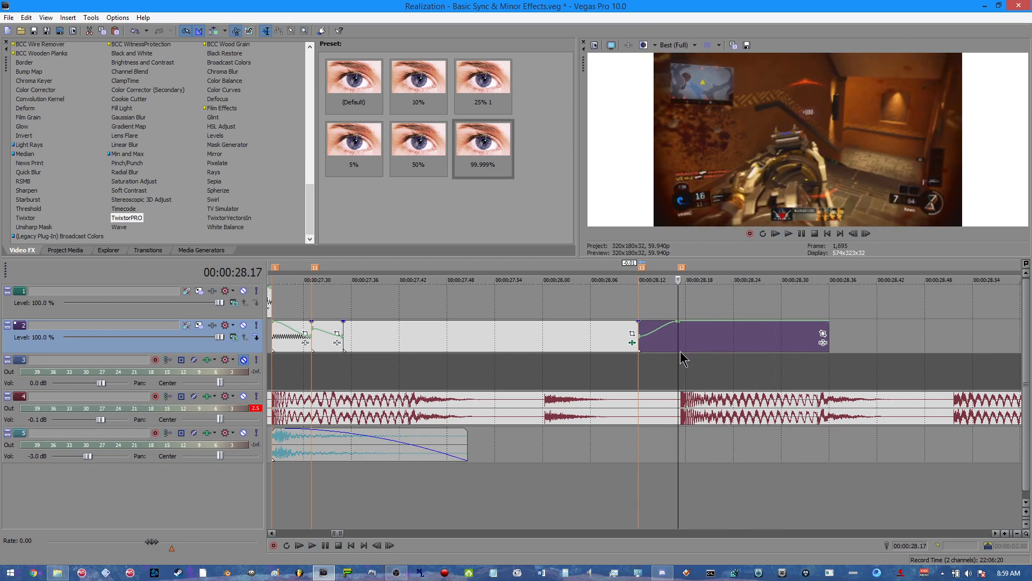
Try the next track 5 gunshot sound at 00:00:28.17 and step through the following frames to compare
scroll(729, 398, "down", 4)
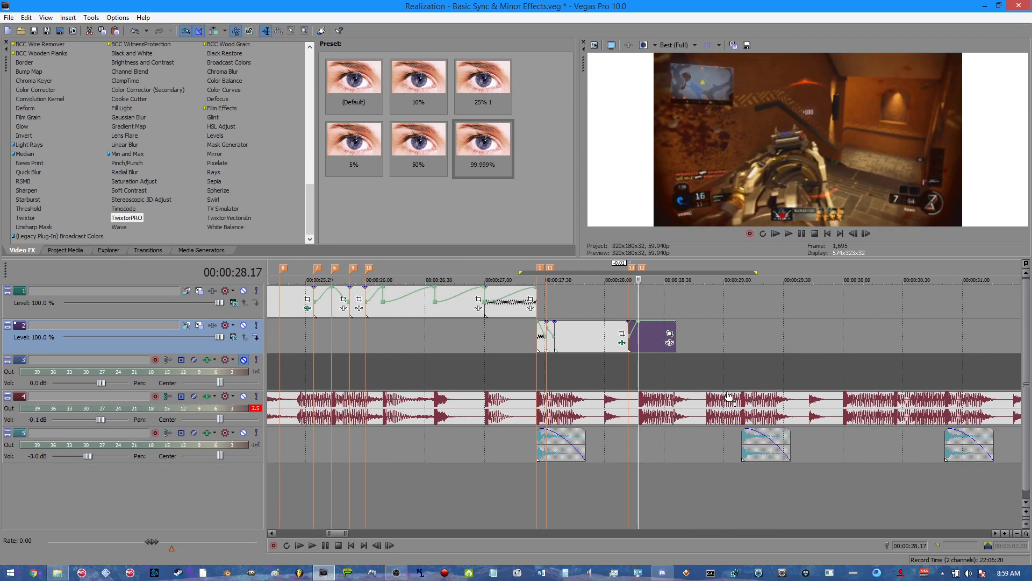
scroll(729, 398, "up", 3)
scroll(699, 411, "down", 1)
left_click_drag(857, 468, 662, 442)
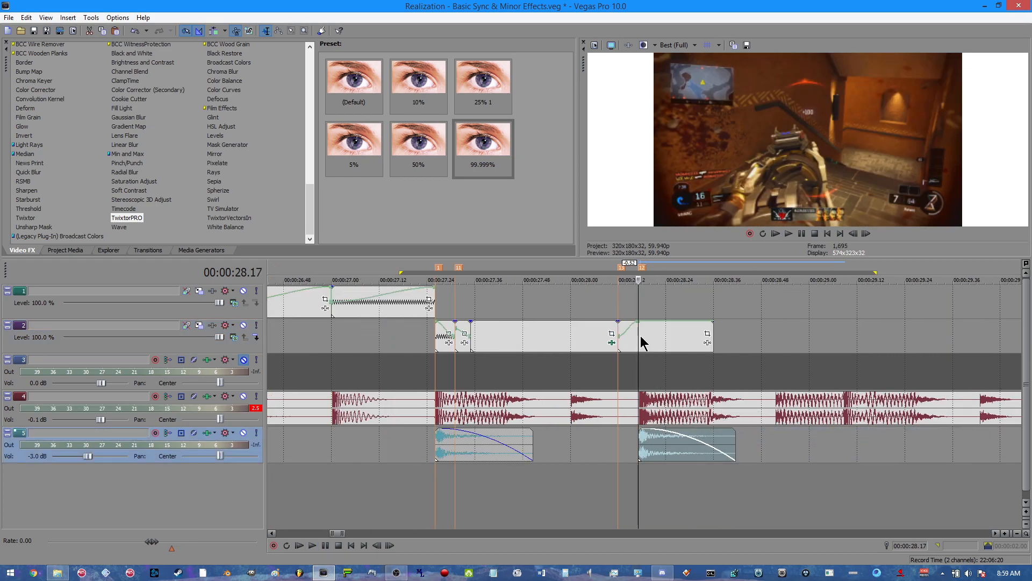
scroll(654, 347, "up", 3)
key("Right")
key("Right")
key("Right")
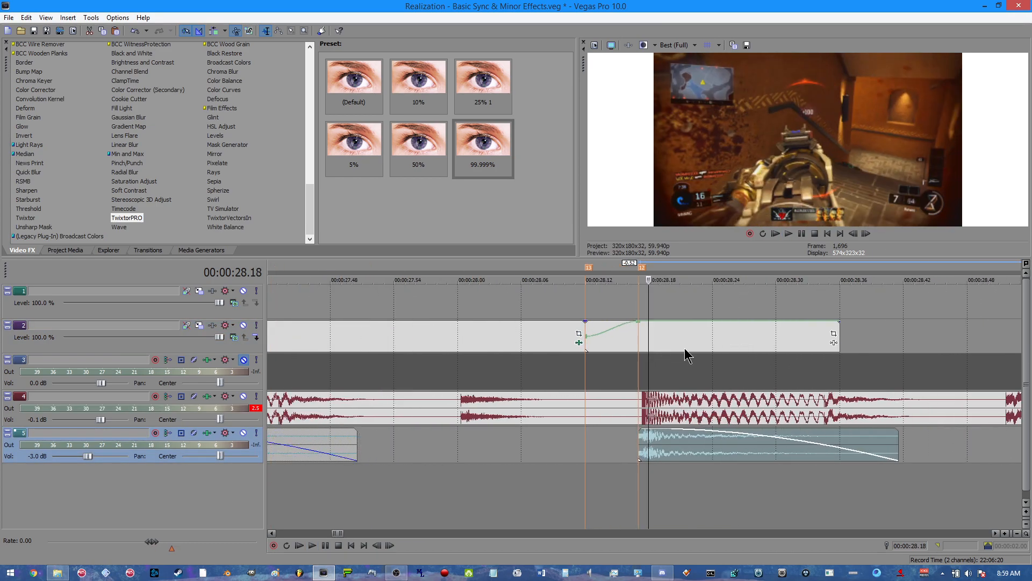
key("Right")
key("Right")
key("Right")
key("Right")
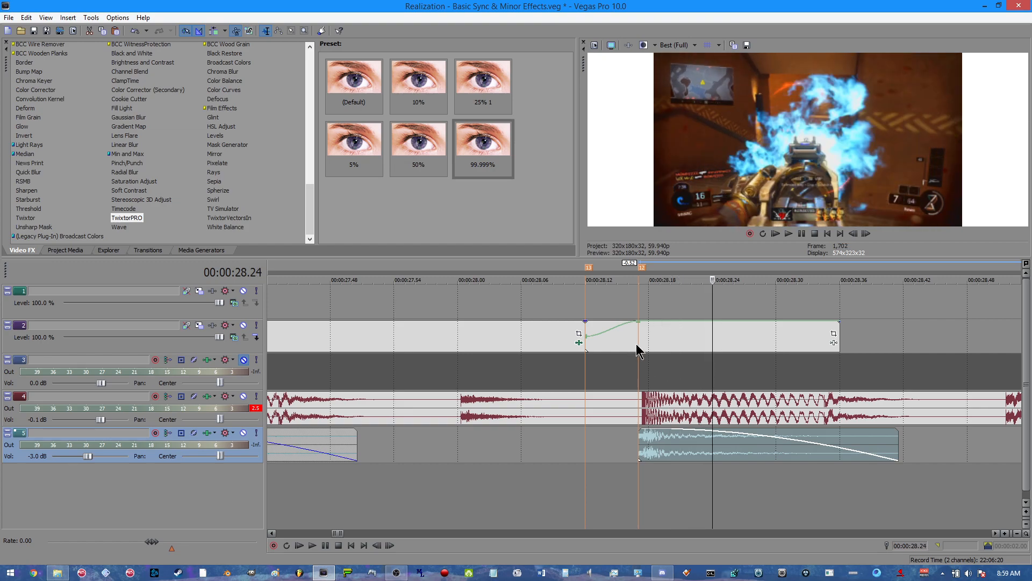
Return to 00:00:28.17 and undo the gunshot sound move
left_click(639, 347)
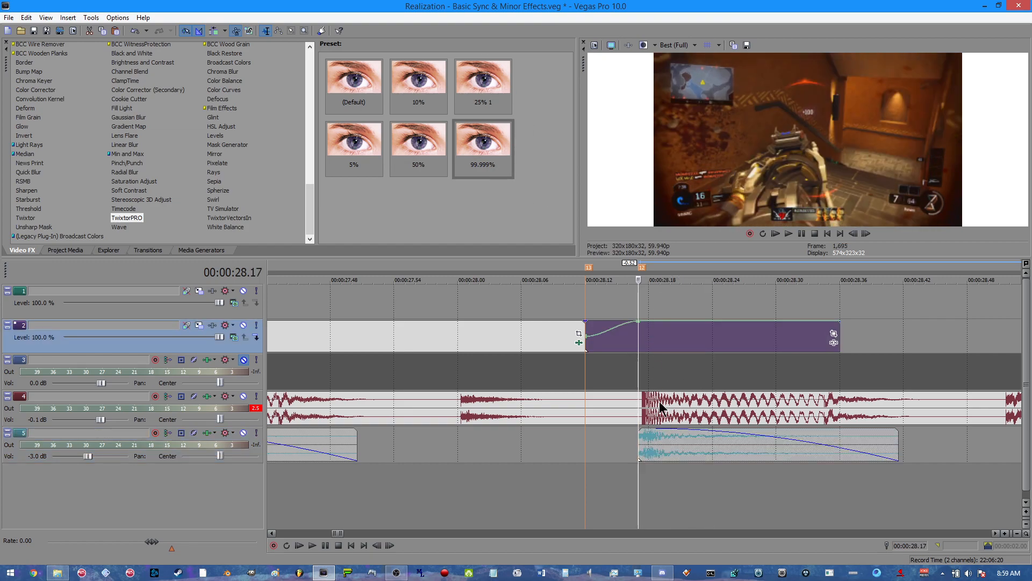
scroll(664, 452, "down", 3)
scroll(666, 452, "down", 2)
left_click(137, 34)
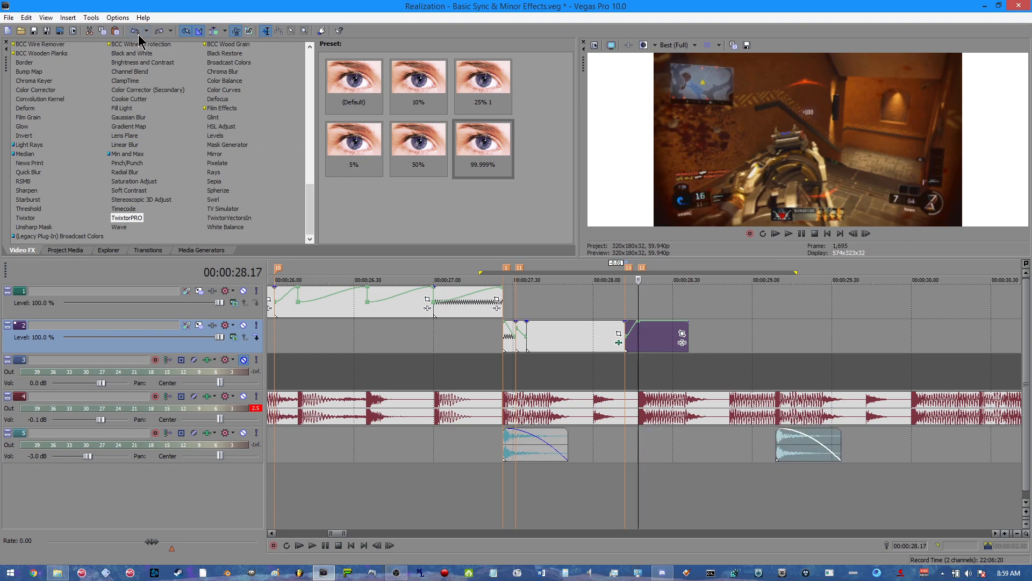
Add a second velocity point at 00:00:28.17 and bring it down to the normal speed level
scroll(667, 379, "up", 4)
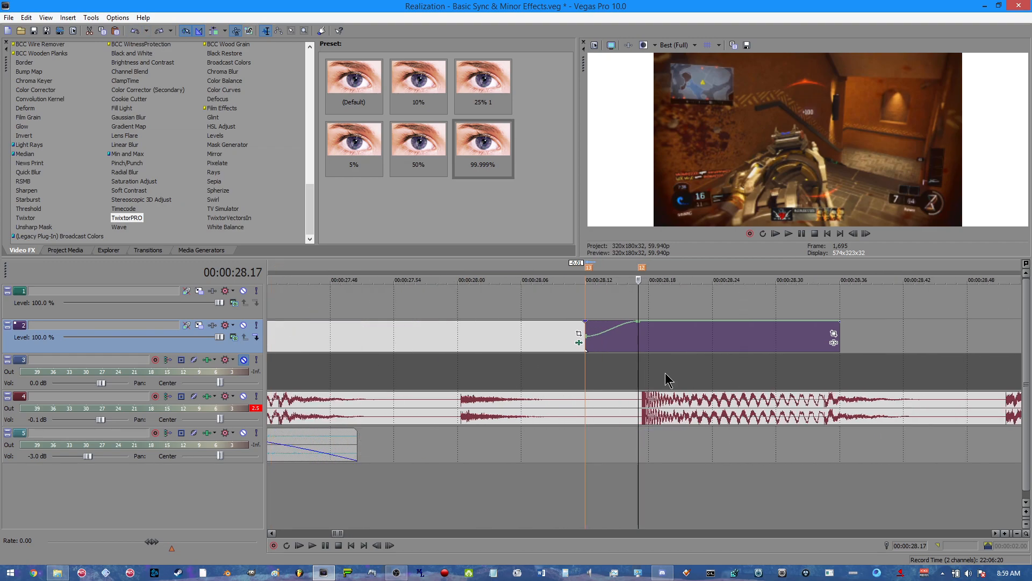
right_click(660, 326)
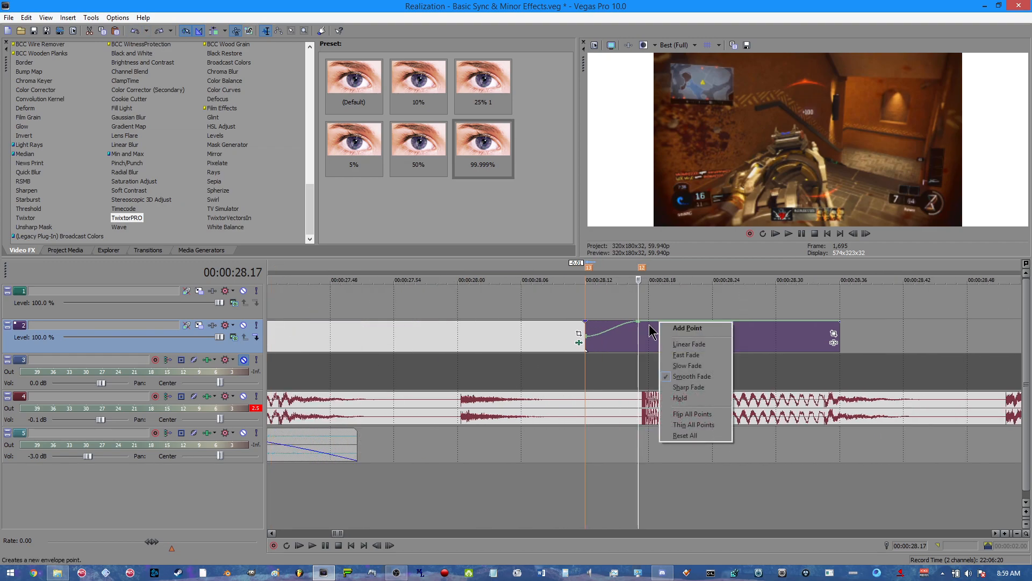
left_click(700, 330)
left_click_drag(660, 327, 640, 339)
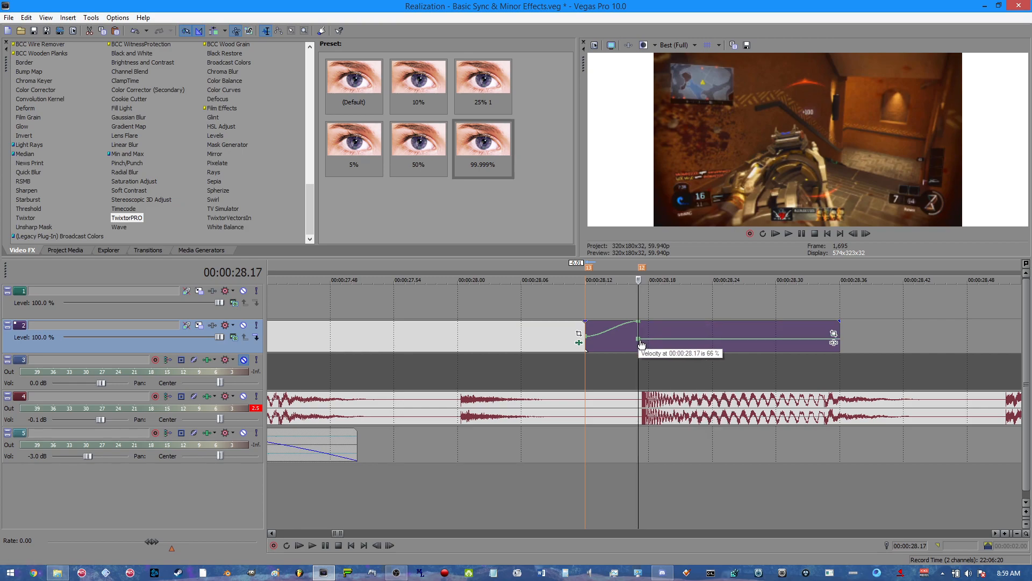
right_click(639, 338)
left_click(699, 356)
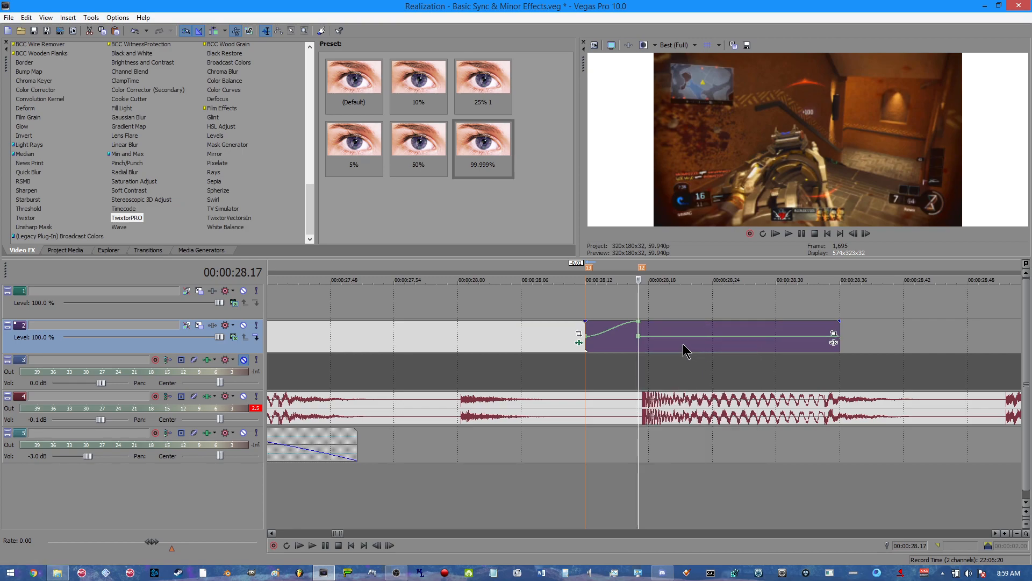
Split the track 2 clip at 00:00:28.17 and remove the velocity envelope from the part after the cut
key("s")
right_click(684, 342)
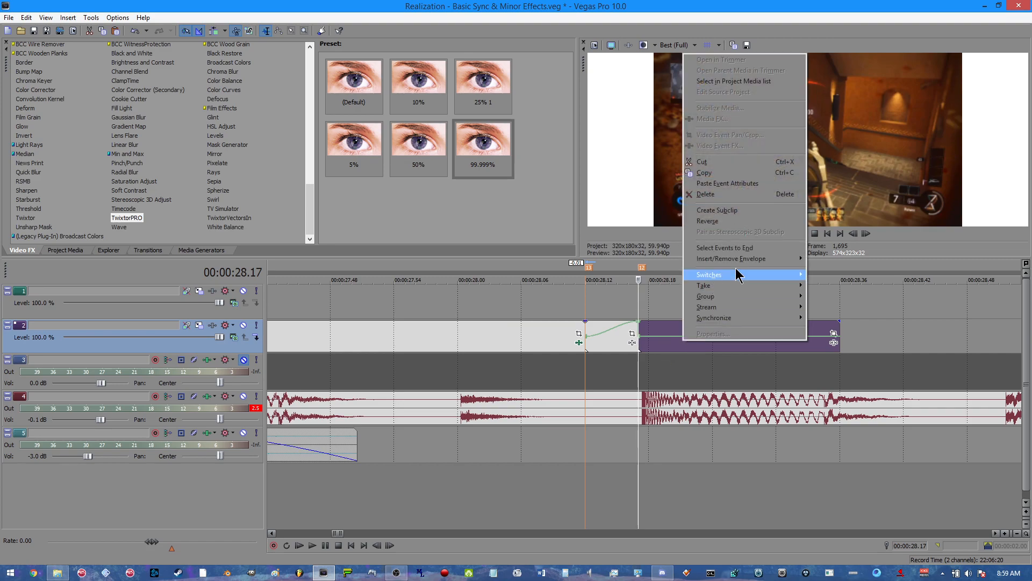
mouse_move(775, 265)
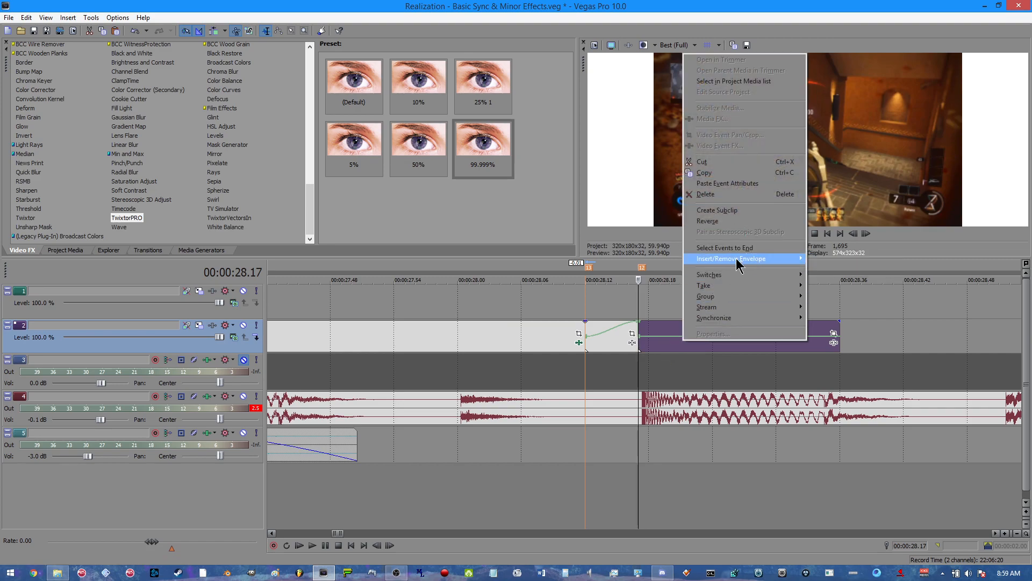
left_click(666, 348)
left_click(662, 357)
right_click(663, 353)
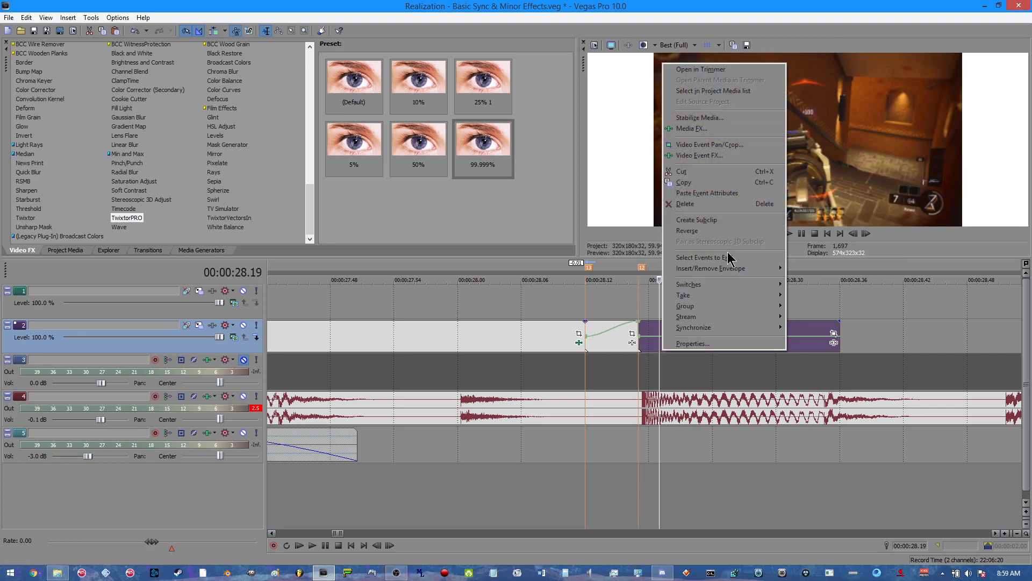
mouse_move(723, 269)
left_click(819, 269)
scroll(744, 344, "down", 2)
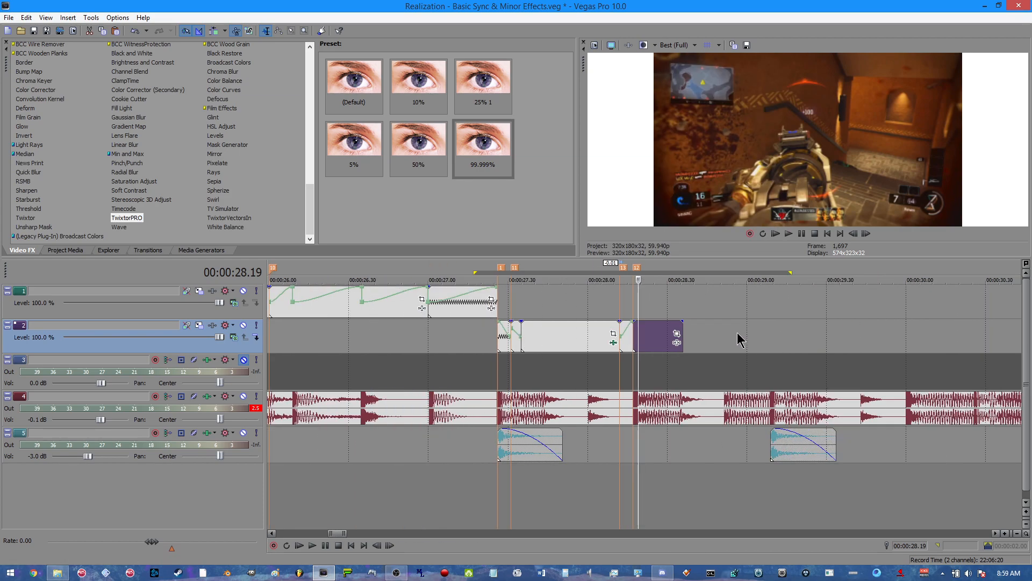
Extend the last track 2 clip's end to about 00:00:29.40, past the next gunshot beat, and play it back
key("space")
key("space")
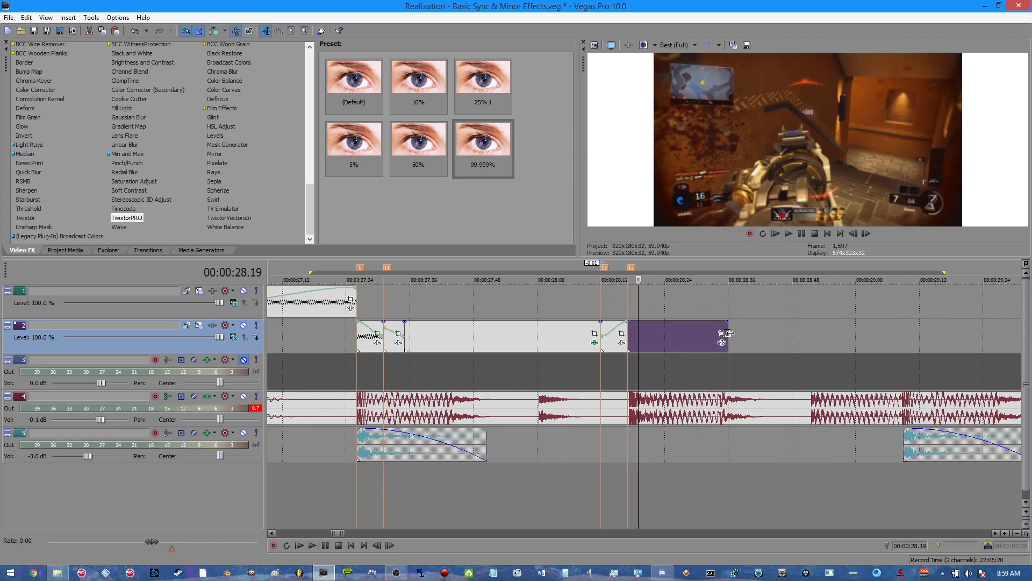
scroll(731, 349, "down", 3)
key("space")
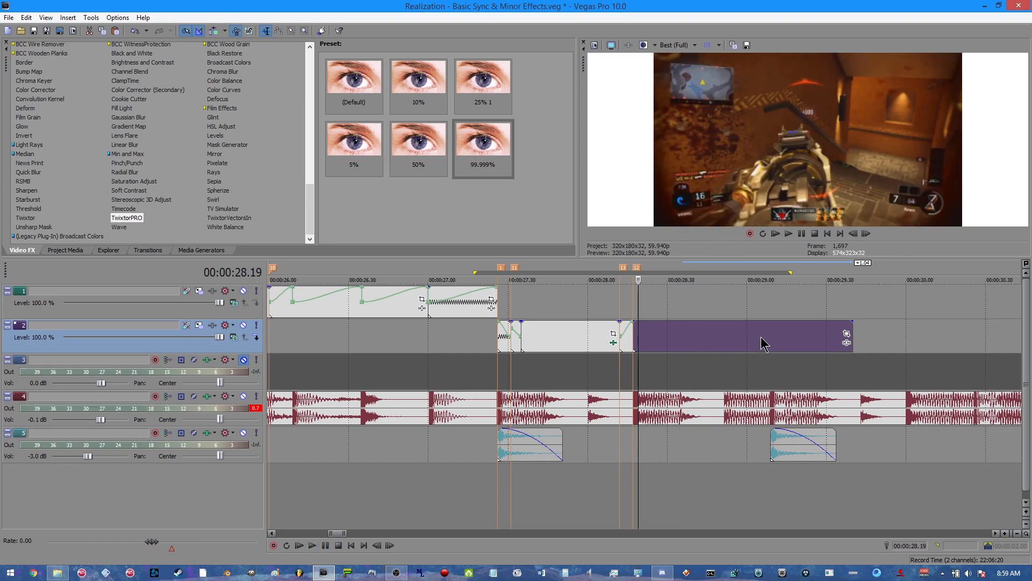
key("space")
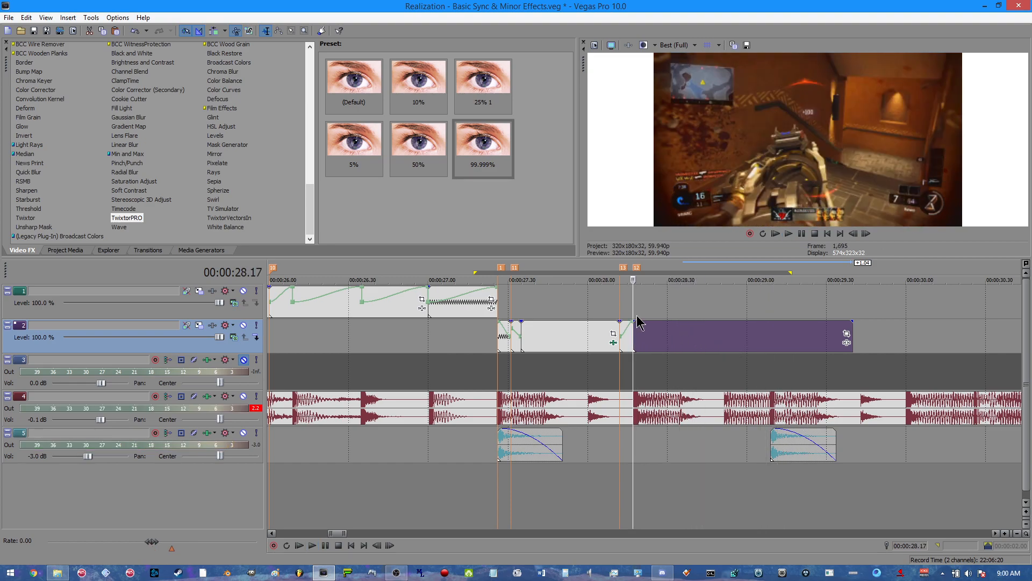
Apply the TwixtorPRO 99.999% preset to the extended clip, place the playhead at 00:00:29.09 and close the effect settings
left_click_drag(483, 146, 672, 336)
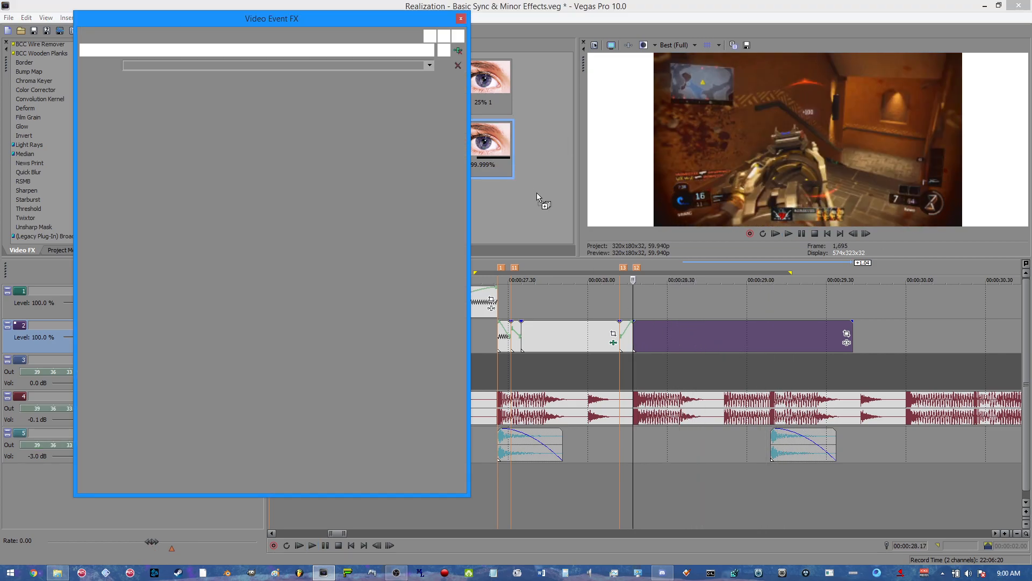
left_click(772, 439)
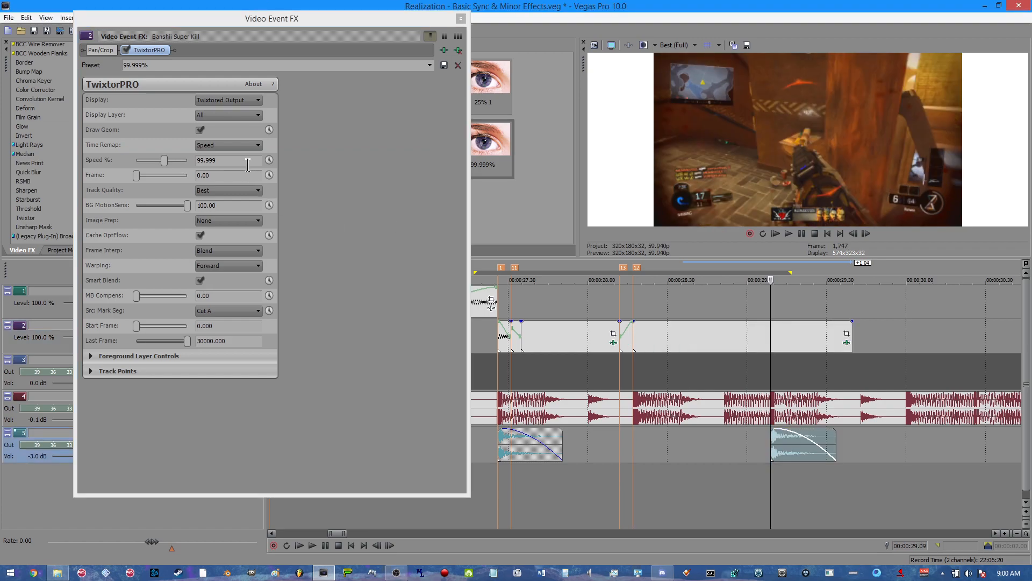
left_click(228, 160)
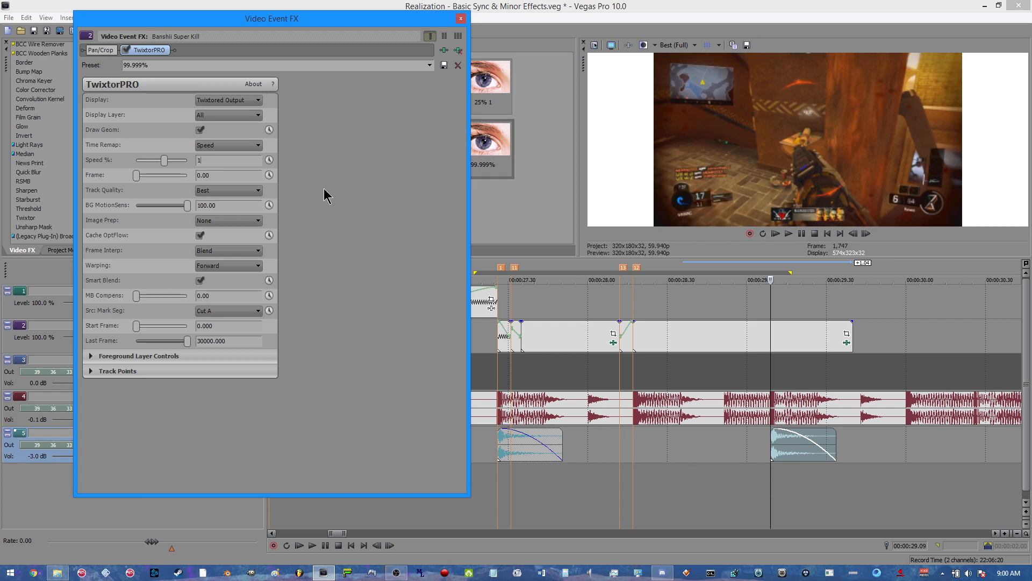
left_click(461, 20)
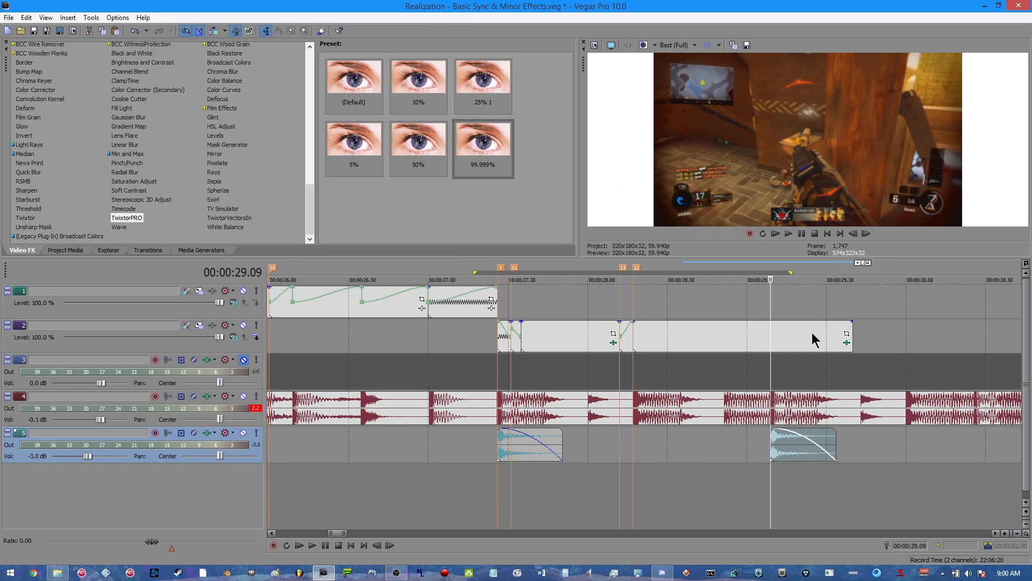
Reopen the clip's Twixtor settings and animate Speed % with a keyframe of 10 at 00:00:29.09
left_click(847, 343)
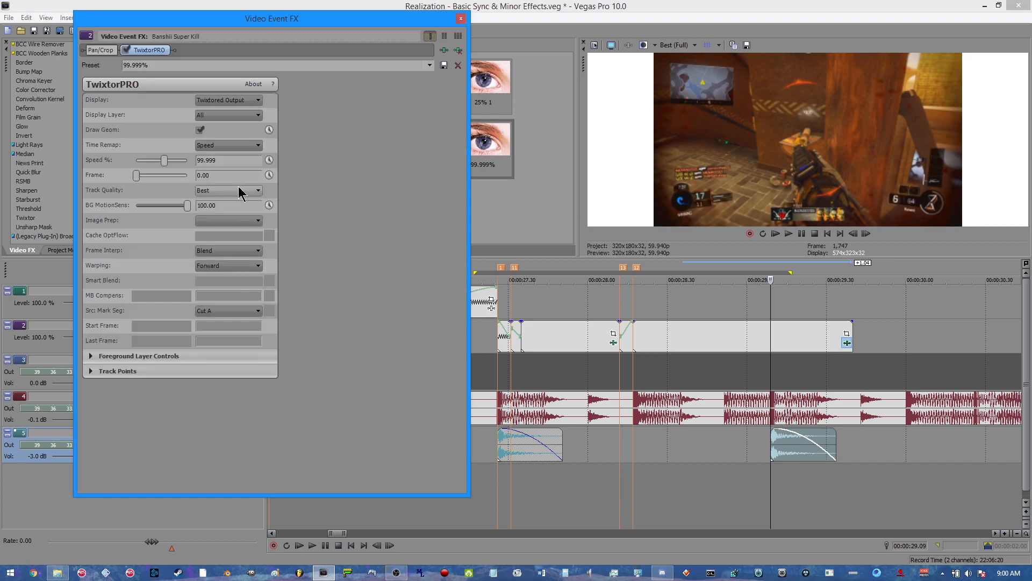
left_click(269, 160)
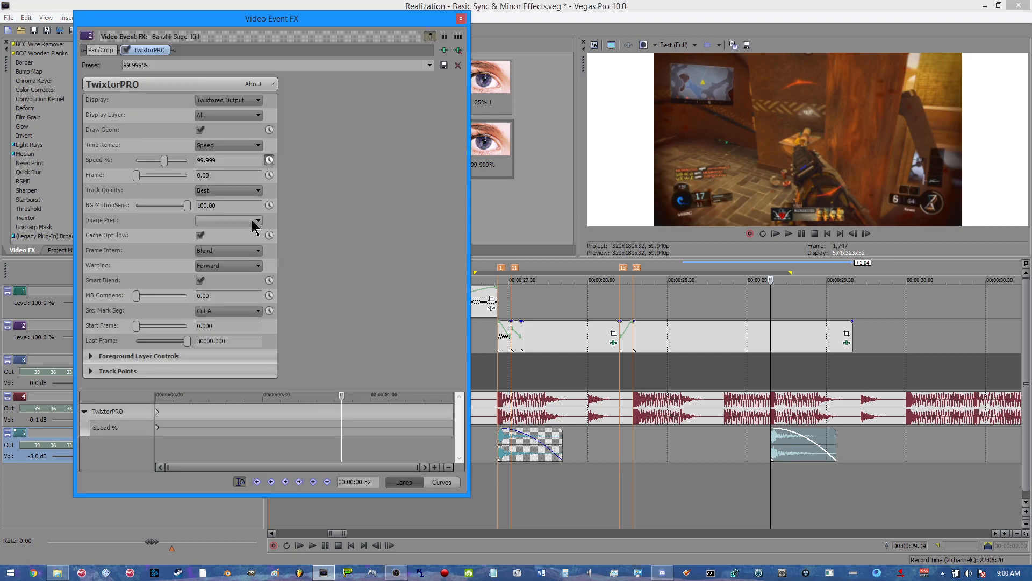
type("10")
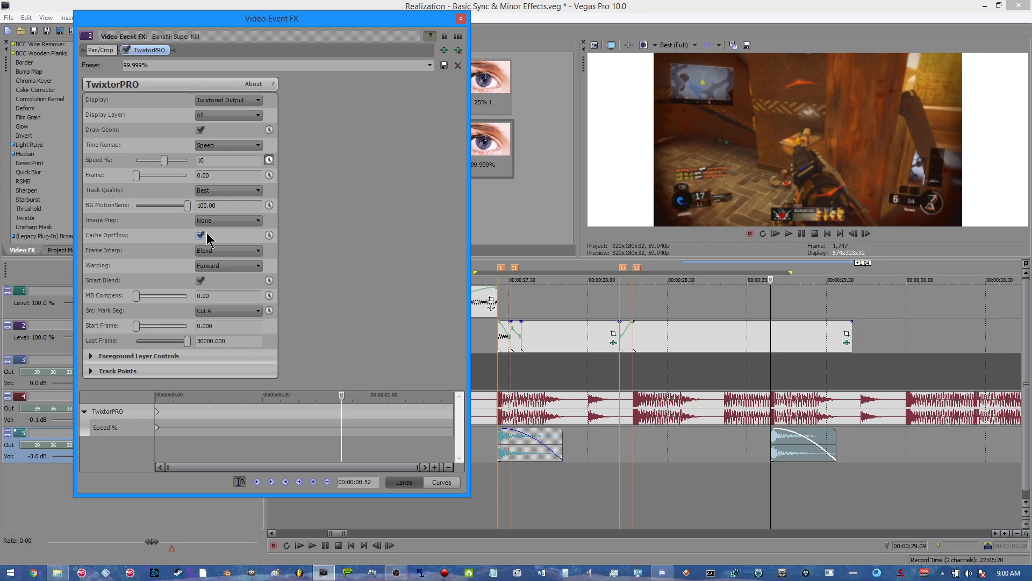
key("Return")
Set both Speed % keyframes of the last clip to Smooth Fade and close the effect settings
right_click(344, 427)
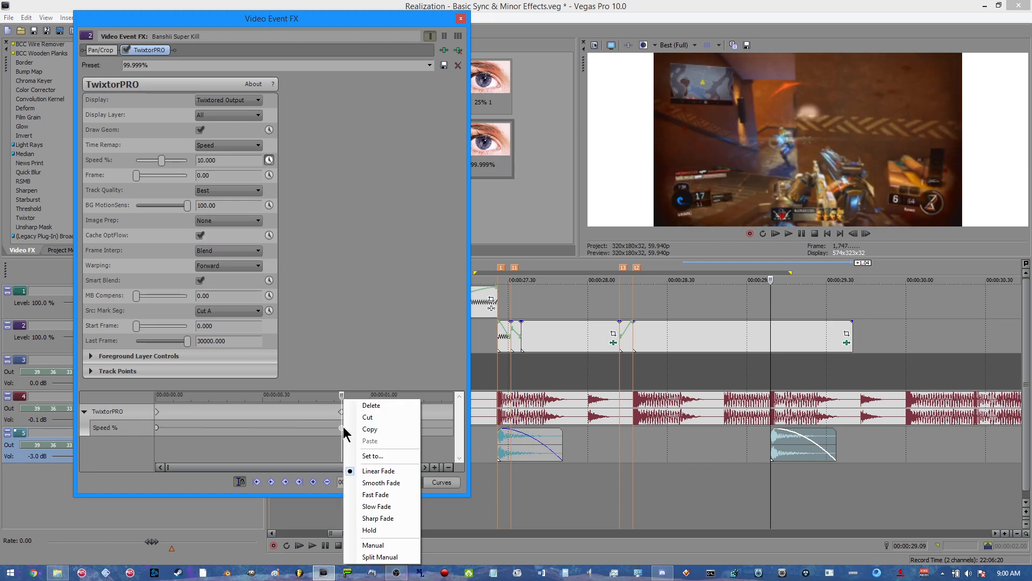
left_click(401, 491)
right_click(155, 429)
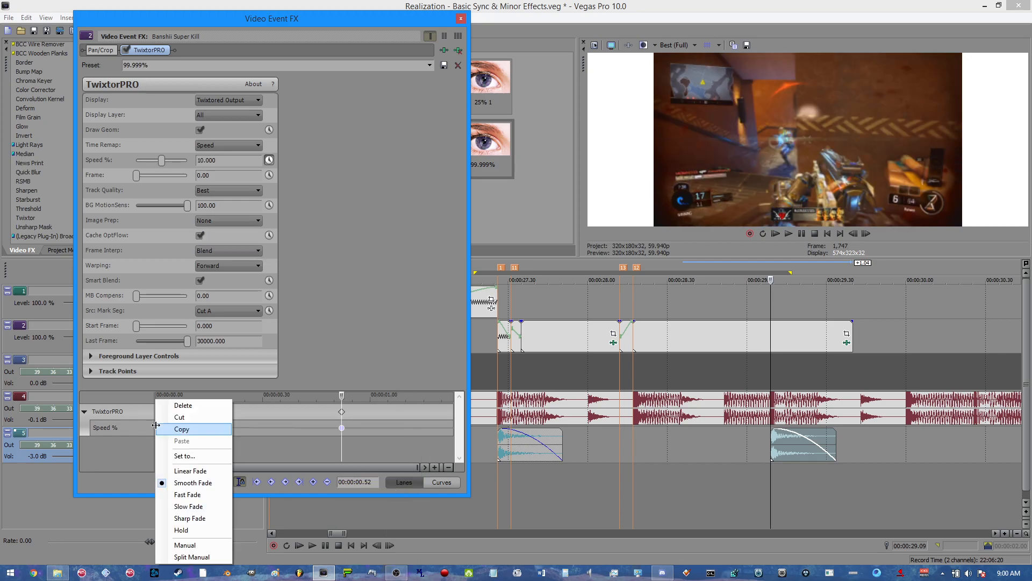
left_click(146, 429)
right_click(155, 429)
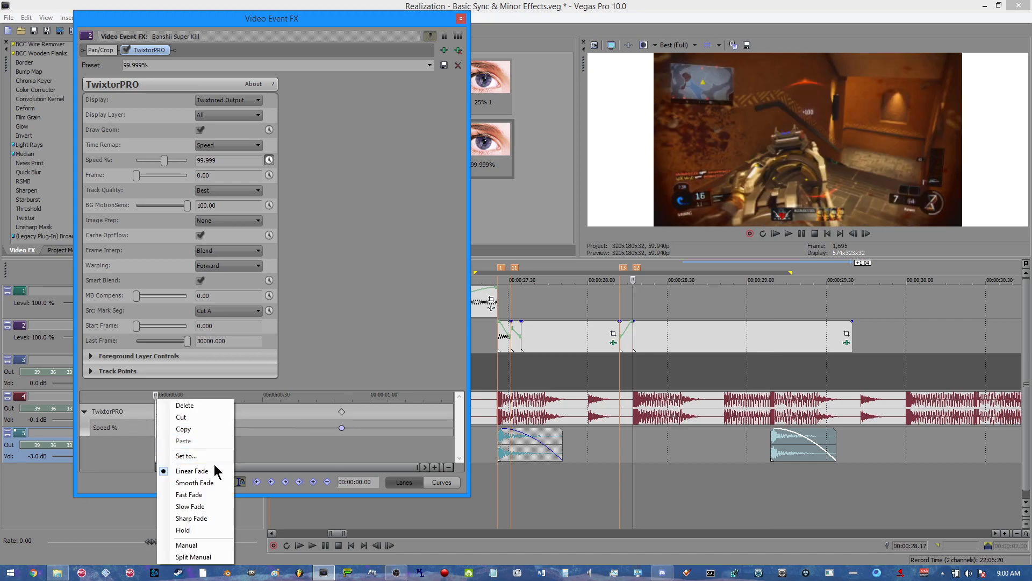
left_click(177, 491)
left_click(461, 19)
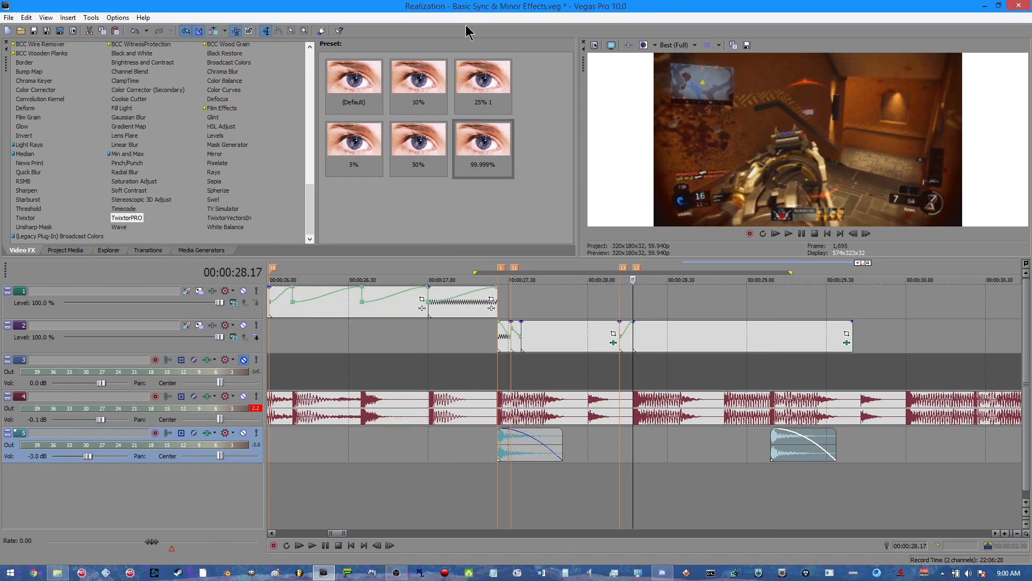
Open the Twixtor settings of the clip ending at marker 13 and set its 00:00:28.00 speed keyframe to Smooth Fade
left_click(622, 343)
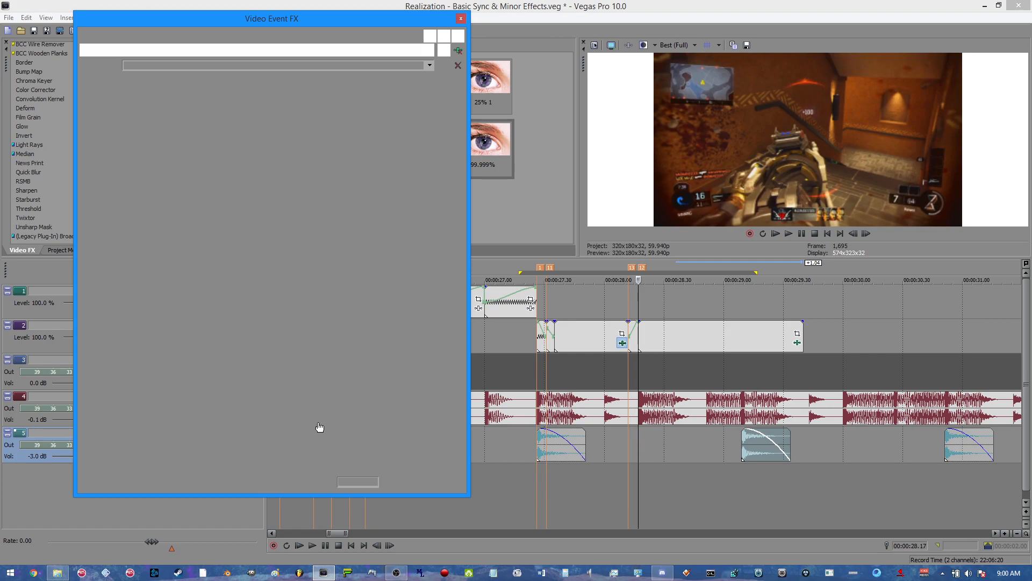
left_click(355, 427)
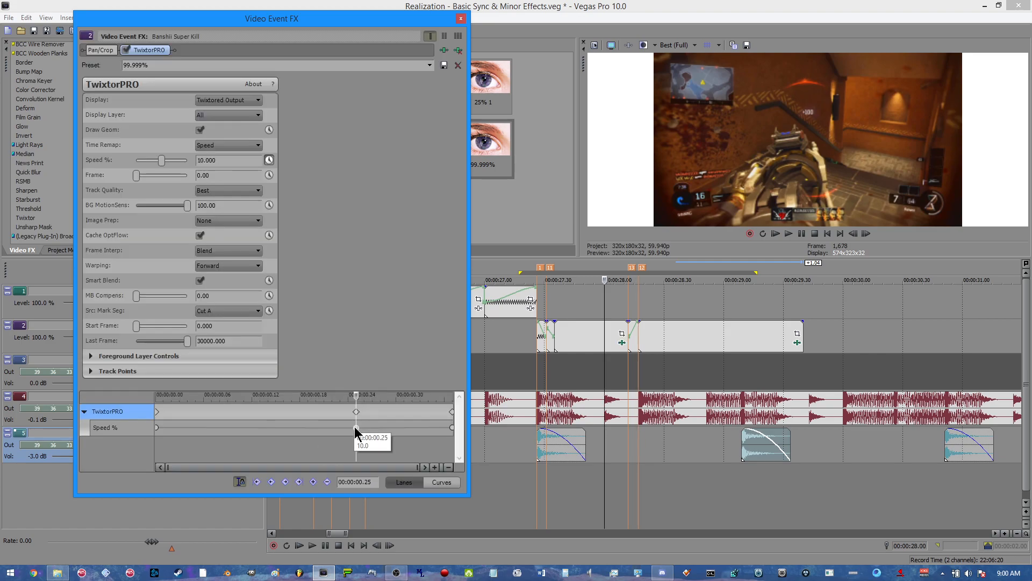
right_click(355, 427)
left_click(394, 491)
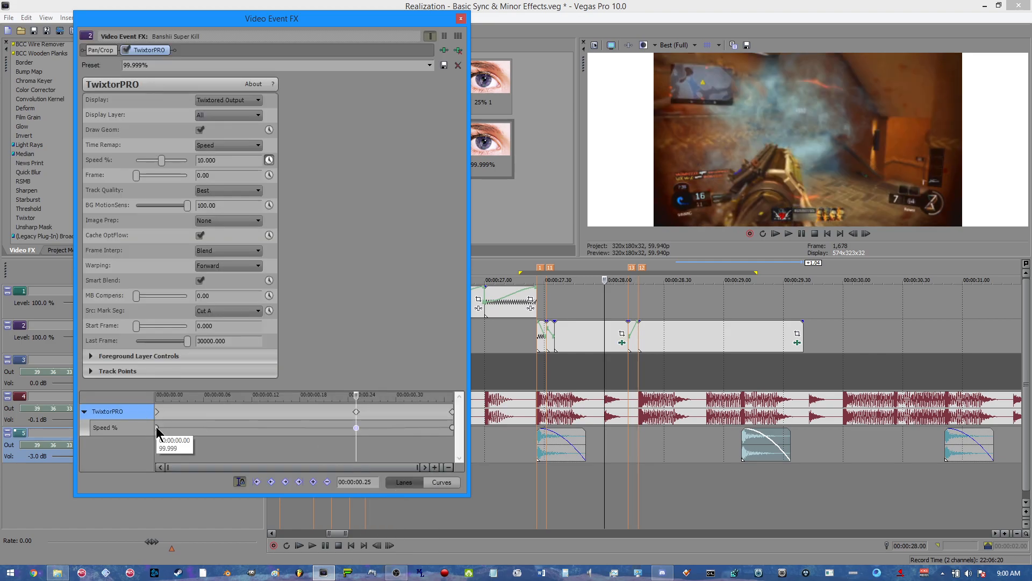
Set the first and last Speed % keyframes of the clip ending at marker 13 to Smooth Fade and close its settings
right_click(156, 427)
left_click(196, 484)
left_click(450, 425)
right_click(451, 425)
left_click(475, 483)
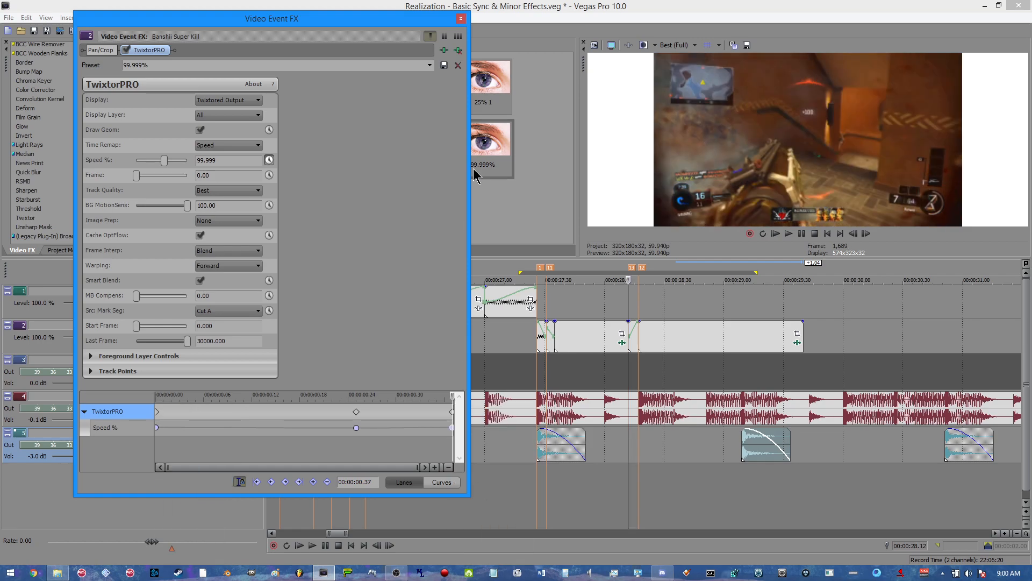
left_click(461, 18)
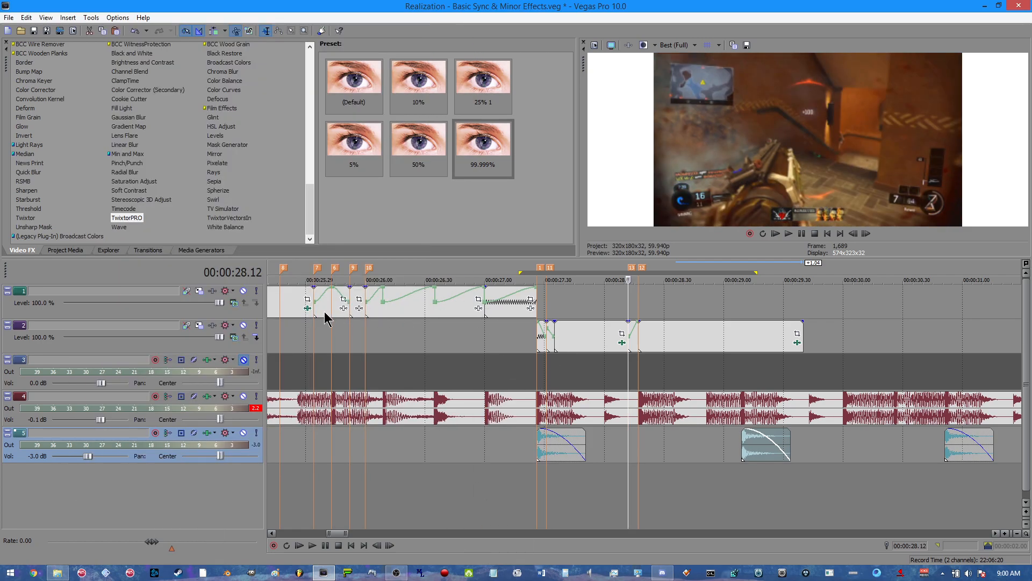
Open the Twixtor settings of the track 1 clip between markers 5 and 7 and set all three Speed % keyframes to Smooth Fade
left_click(295, 307)
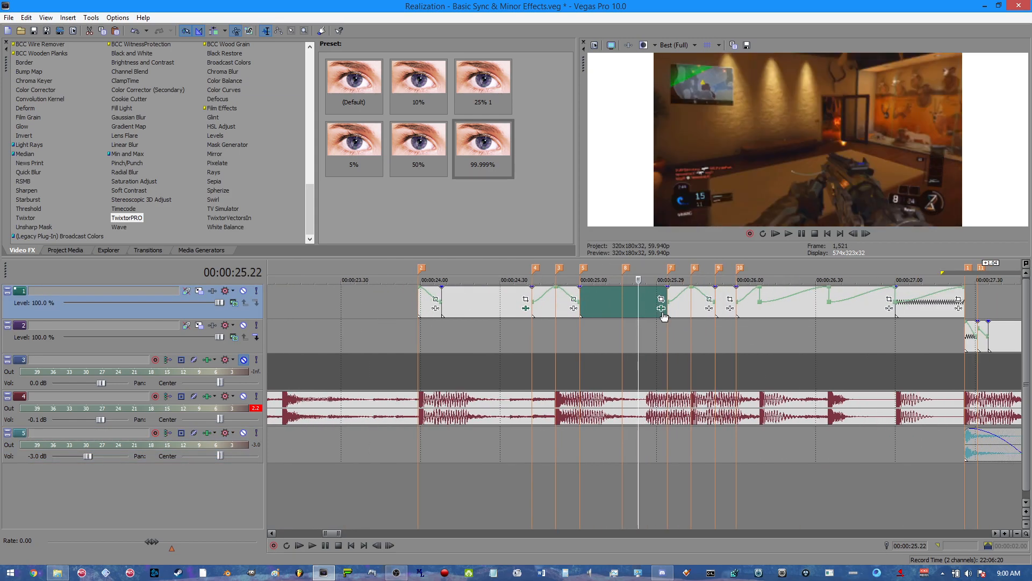
left_click(661, 308)
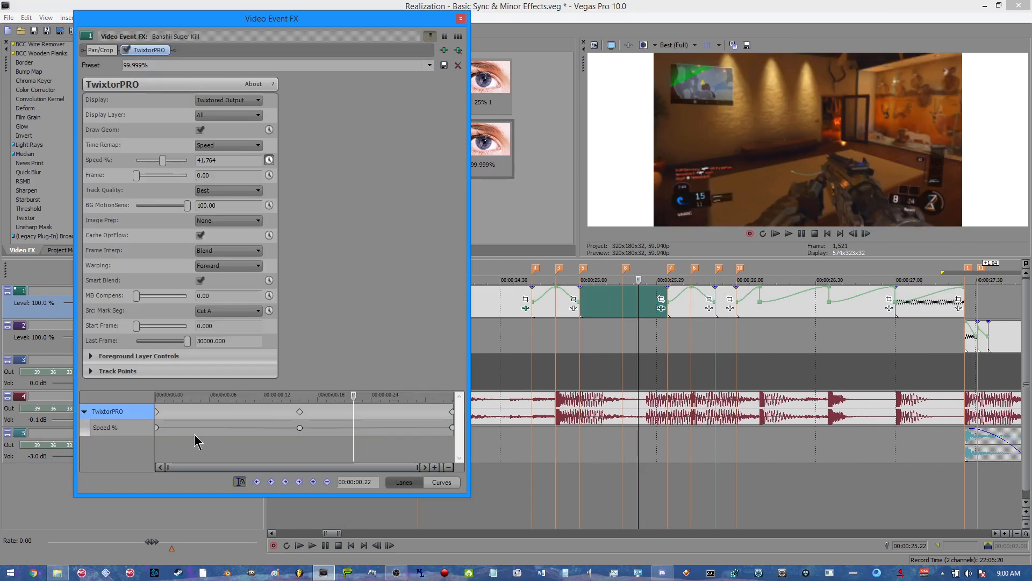
right_click(296, 433)
left_click(350, 488)
left_click(452, 427)
right_click(454, 434)
left_click(491, 483)
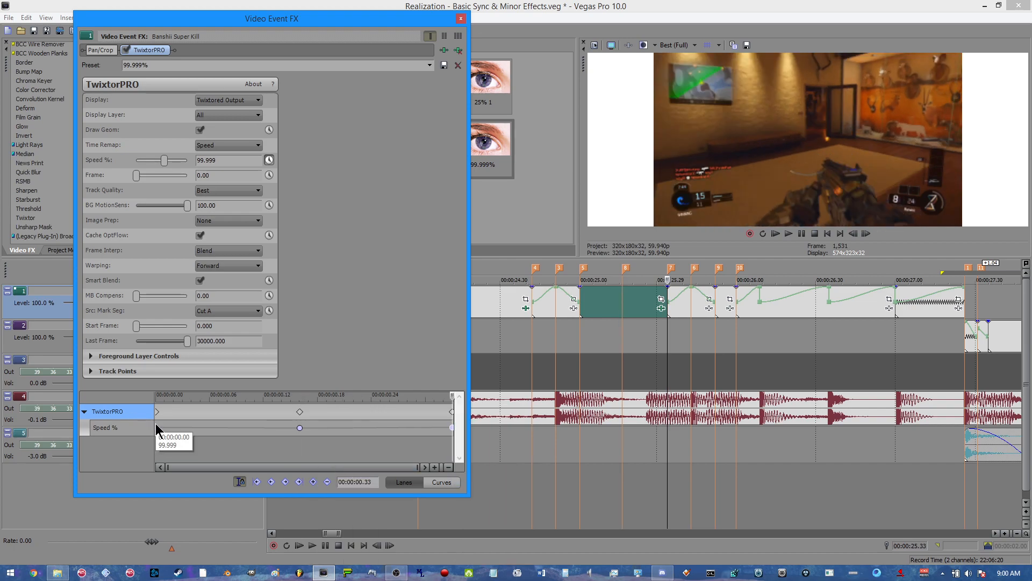
right_click(158, 434)
left_click(202, 487)
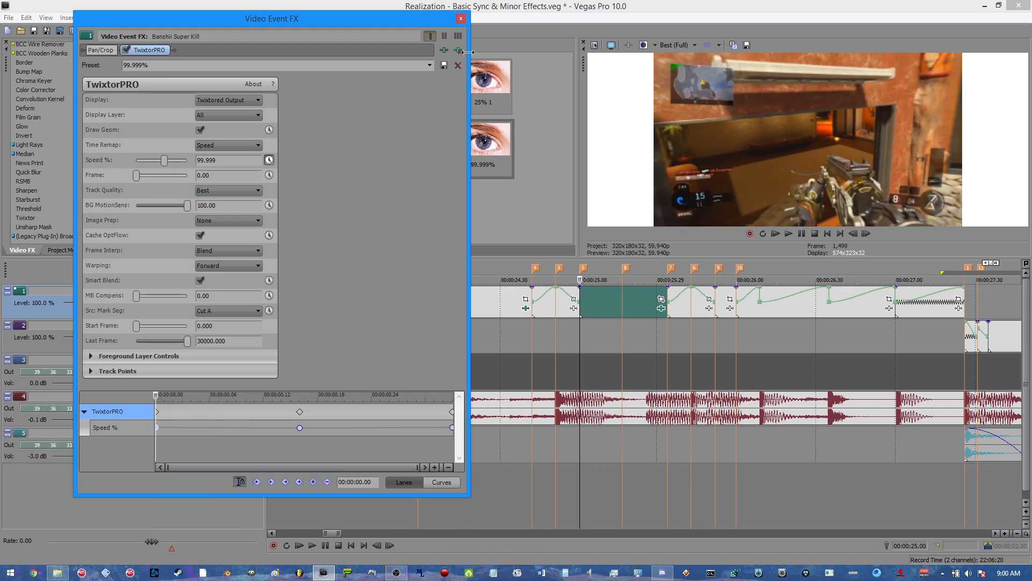
left_click(464, 18)
Set all three Twixtor Speed % keyframes of the track 1 clip ending at marker 4 to Smooth Fade
left_click(516, 306)
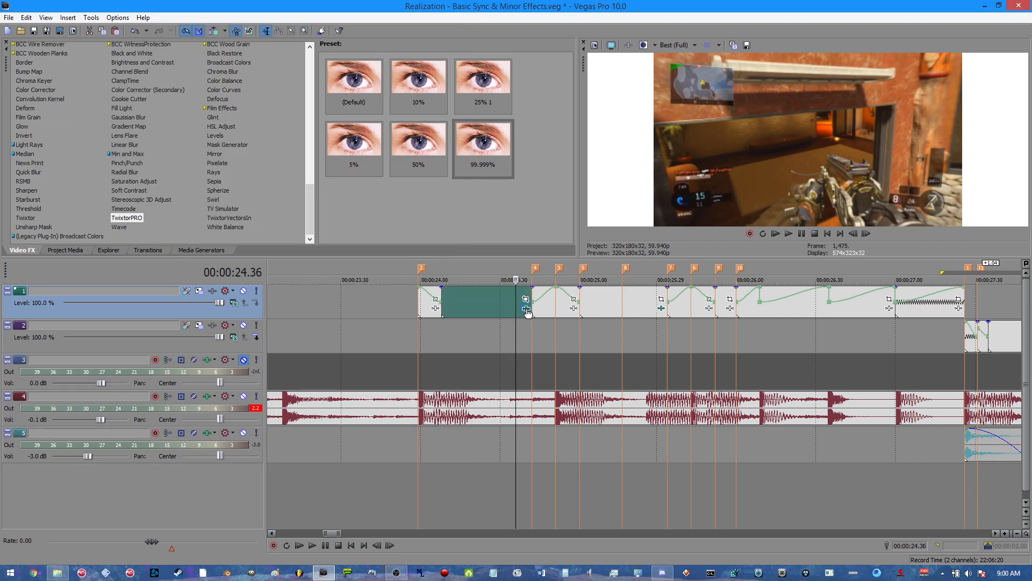
left_click(526, 308)
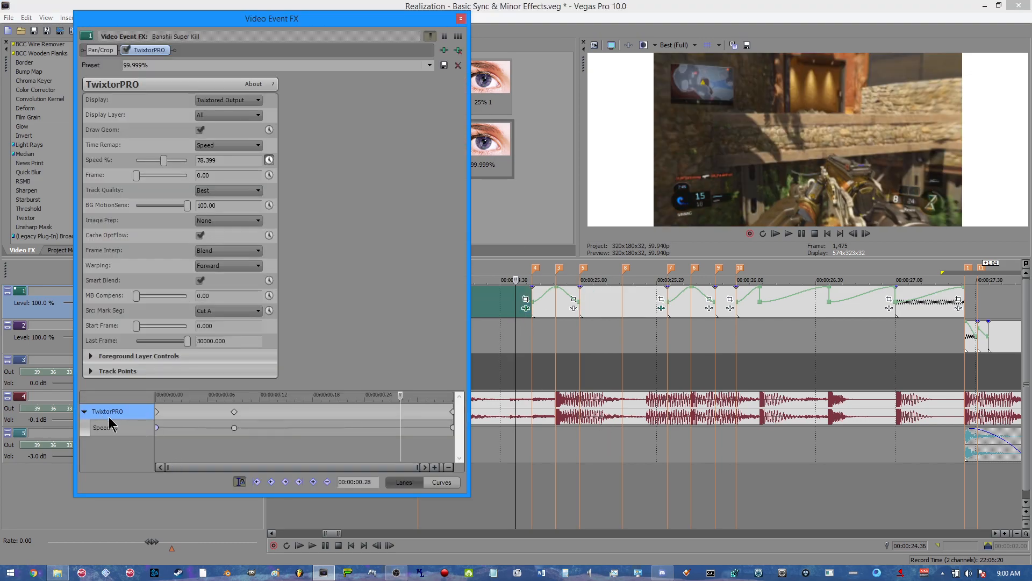
right_click(155, 428)
left_click(208, 488)
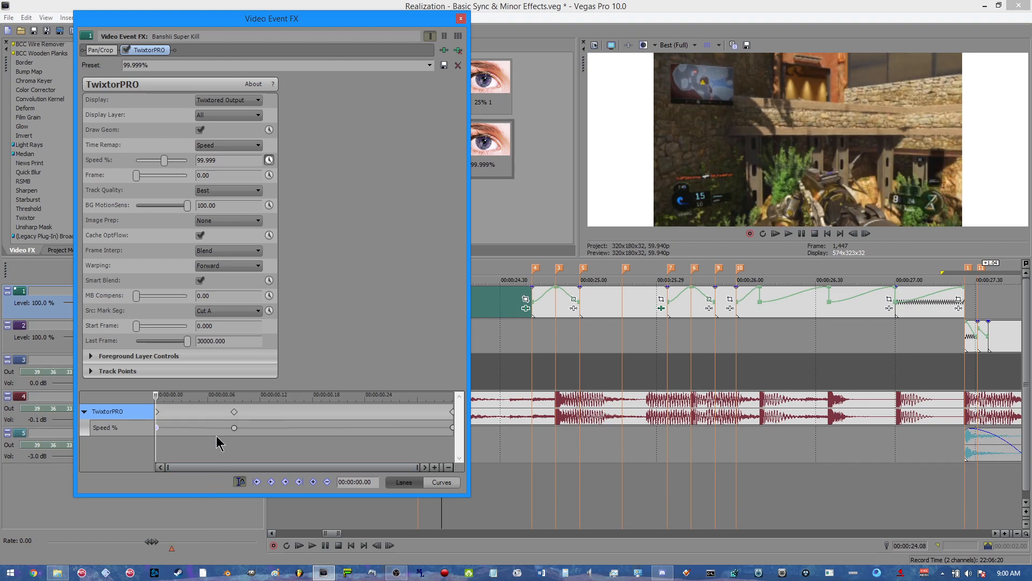
right_click(234, 427)
left_click(262, 479)
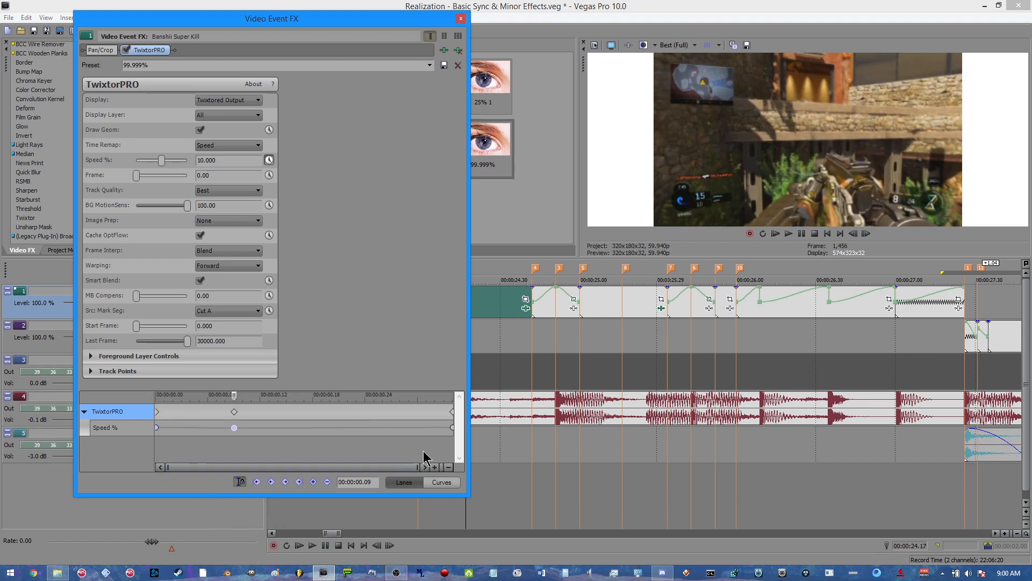
left_click(453, 428)
right_click(453, 429)
left_click(478, 483)
left_click(461, 20)
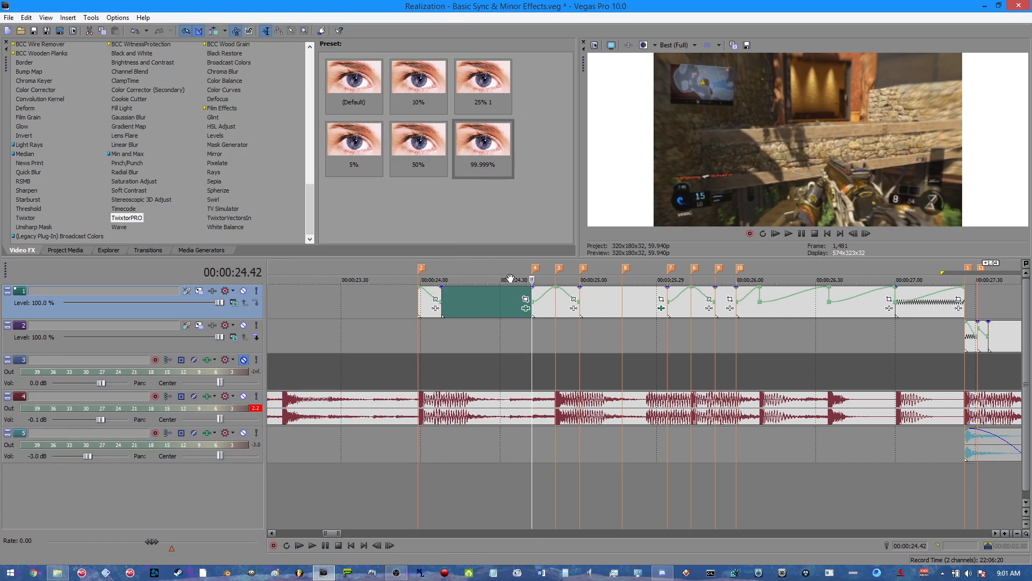
Step frame by frame across the cut at marker 4 to check the transition into the velocity-ramped clip
left_click(536, 301)
scroll(585, 317, "up", 4)
key("Left")
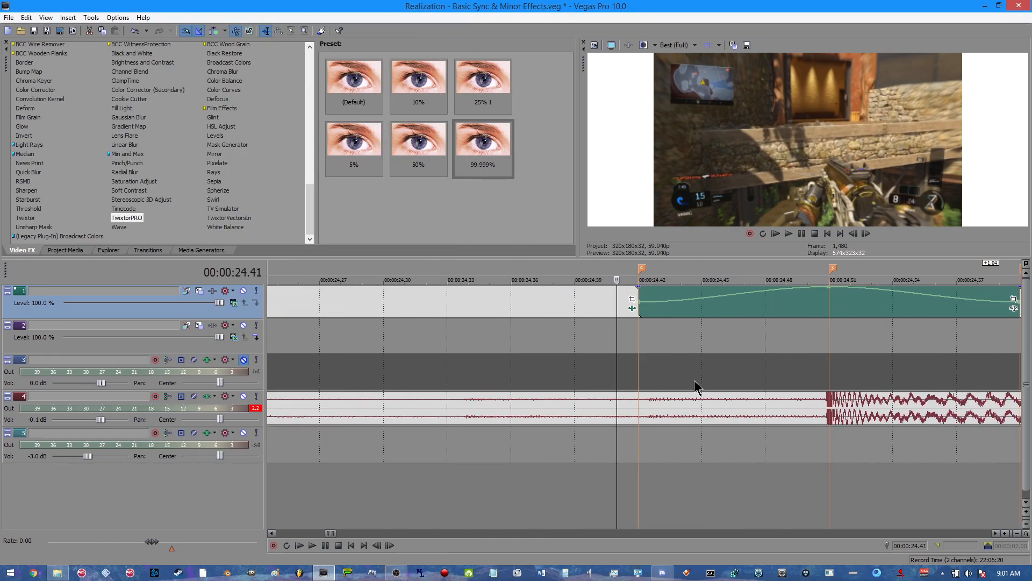
key("Right")
key("Right")
key("Right")
key("Right")
key("Right")
key("Right")
key("Right")
scroll(696, 384, "down", 5)
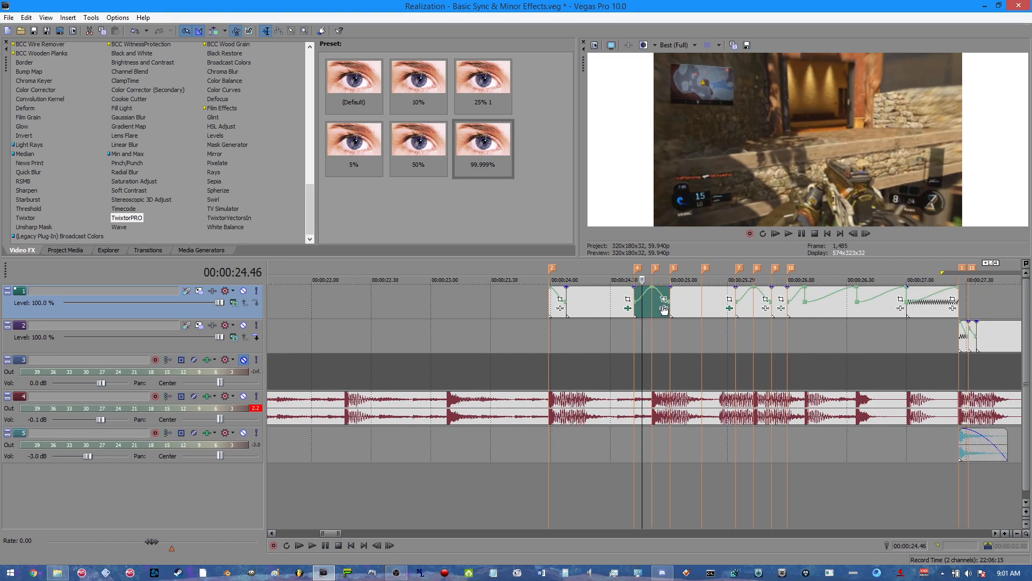
Check the motion across the cuts at markers 5 and 7 by stepping through the frames up to 00:00:25.39
left_click(671, 304)
scroll(699, 323, "up", 5)
key("Right")
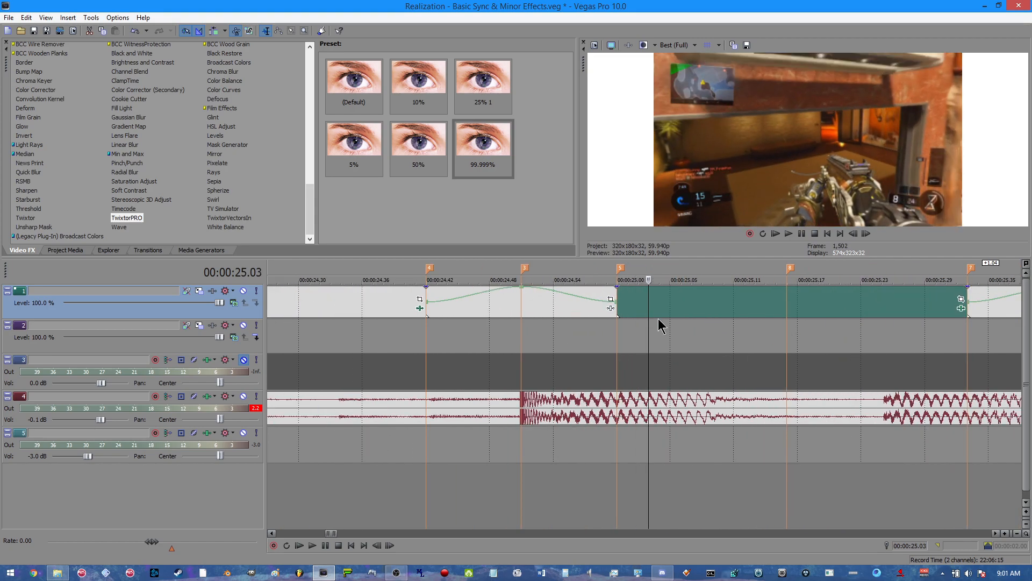
scroll(720, 323, "down", 1)
left_click(794, 294)
key("Left")
key("Right")
key("Right")
scroll(841, 341, "down", 3)
key("Right")
key("Right")
key("Right")
key("Right")
key("Right")
key("Right")
key("Right")
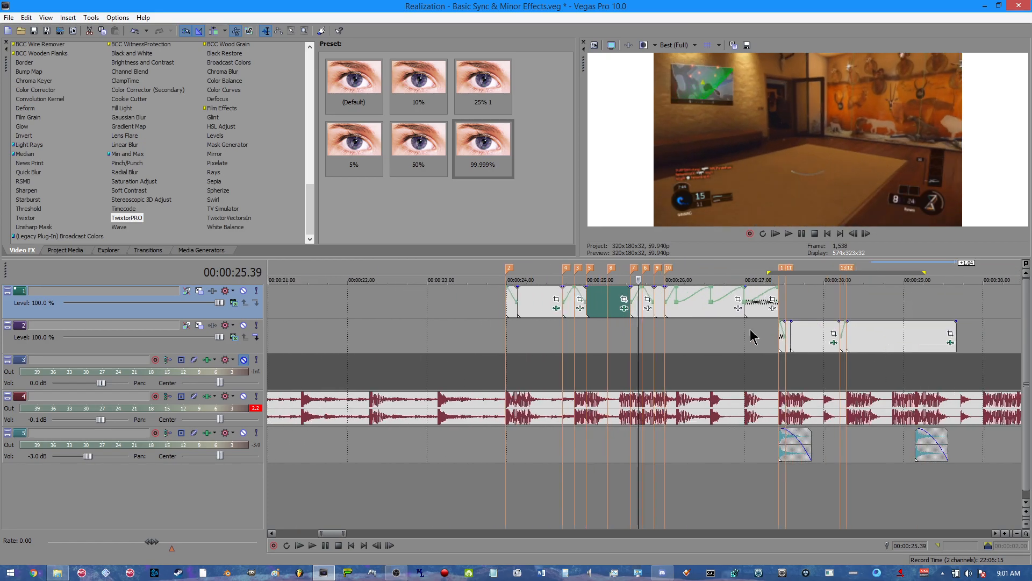
Step frame by frame through the track 2 footage after marker 11 up to 00:00:27.56 to examine the slowdown
scroll(753, 339, "up", 2)
scroll(775, 344, "down", 4)
key("Right")
left_click(747, 333)
scroll(774, 339, "up", 5)
key("Right")
key("Right")
key("Right")
key("Right")
key("Right")
key("Right")
key("Right")
key("Right")
key("Right")
key("Right")
key("Right")
key("Right")
key("Right")
key("Right")
key("Right")
key("Right")
key("Right")
key("Right")
key("Right")
key("Right")
key("Right")
scroll(802, 359, "down", 6)
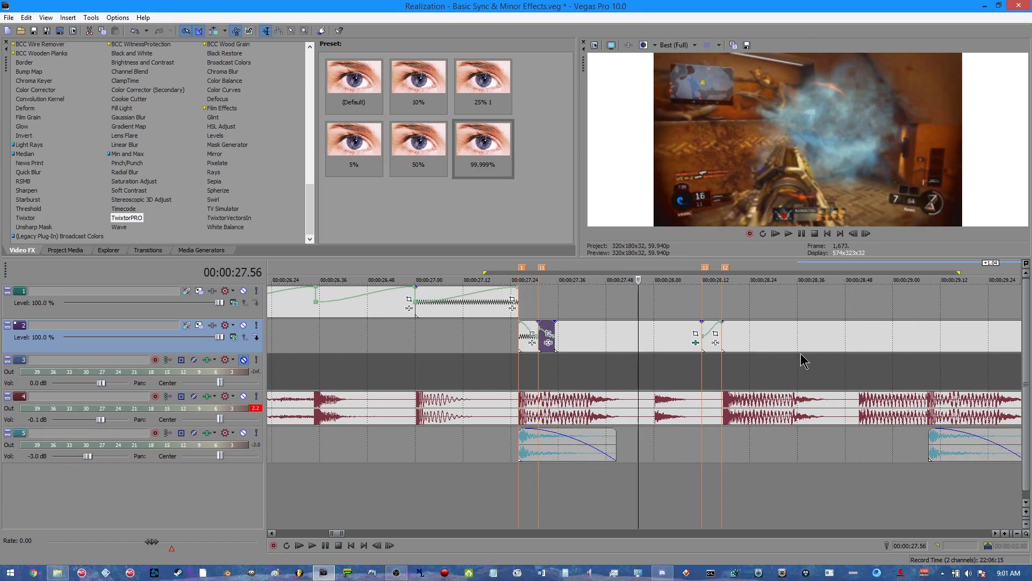
Check the fade type of the 00:00:28.00 speed keyframe in the Twixtor settings of the clip ending at marker 13
scroll(695, 364, "up", 4)
key("Right")
left_click(665, 343)
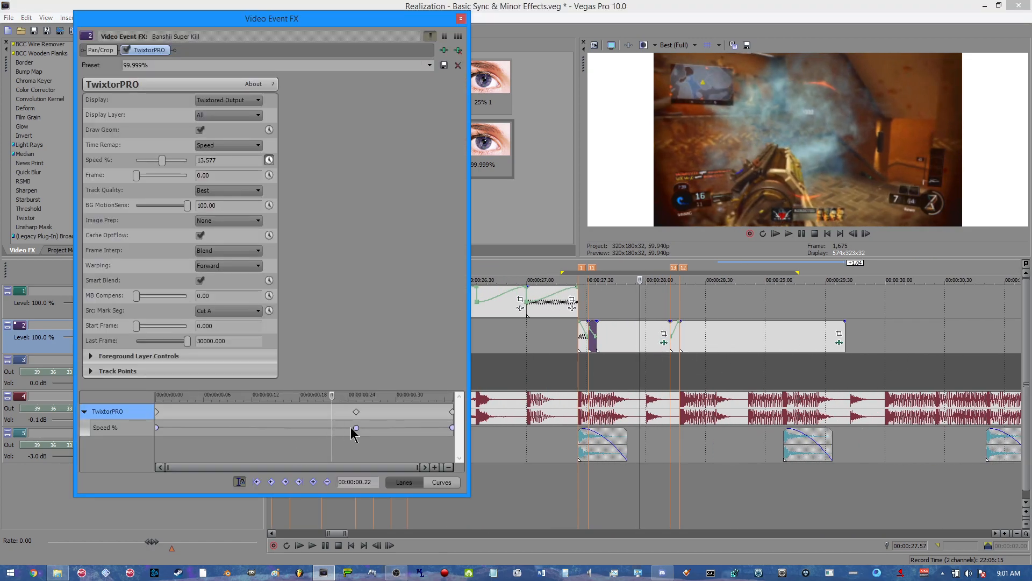
right_click(353, 428)
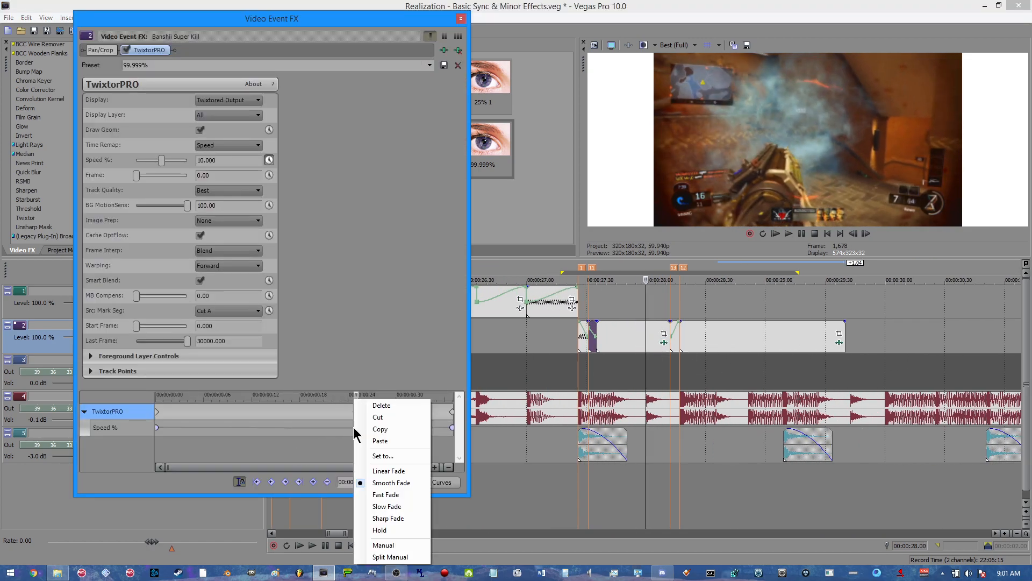
left_click(459, 19)
left_click(461, 20)
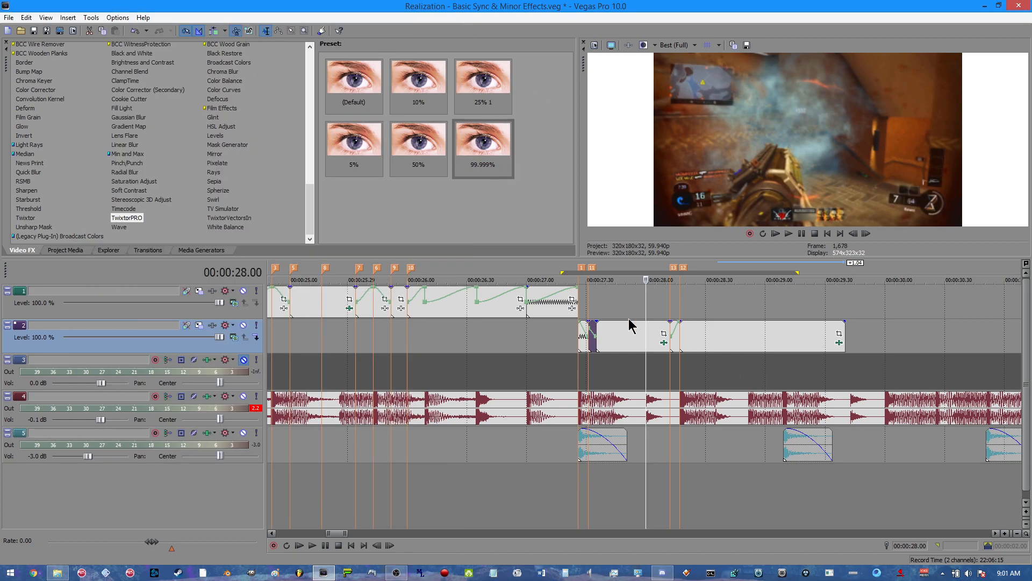
Check the speed keyframes of the last clip, after marker 12, and set the one at 00:00:29.09 to Smooth Fade
left_click(679, 338)
scroll(705, 357, "up", 4)
scroll(706, 357, "down", 3)
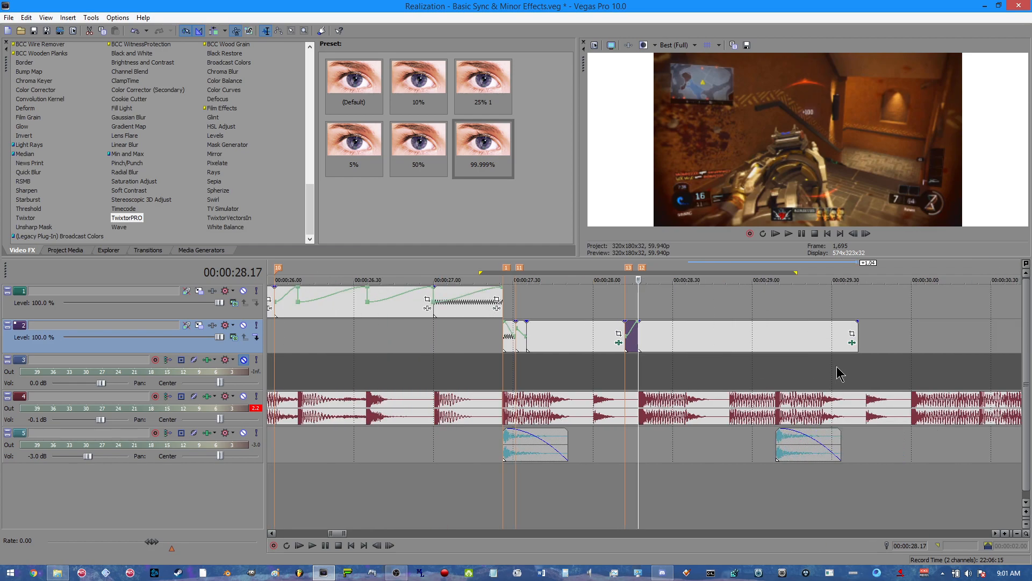
left_click(853, 343)
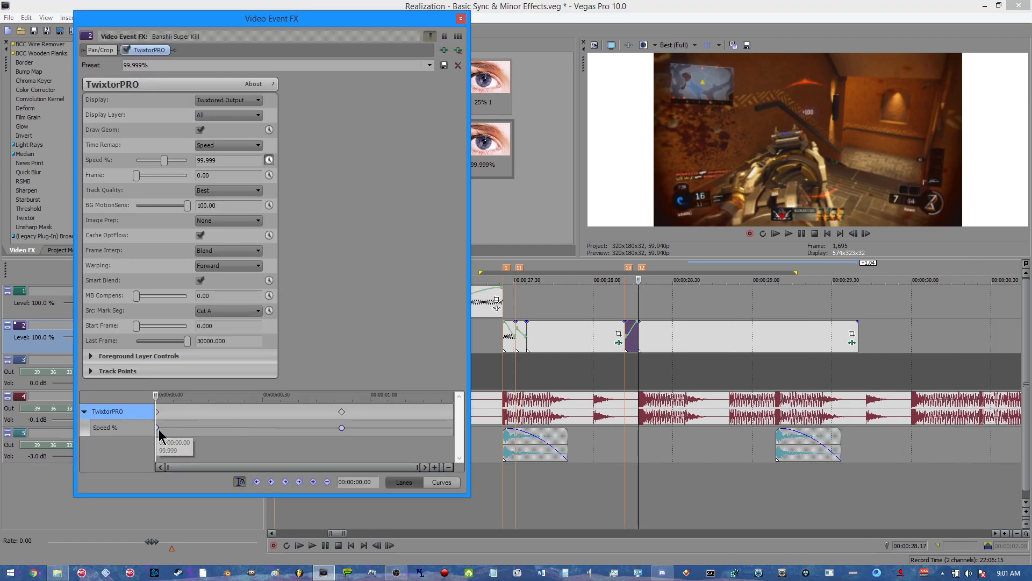
right_click(157, 433)
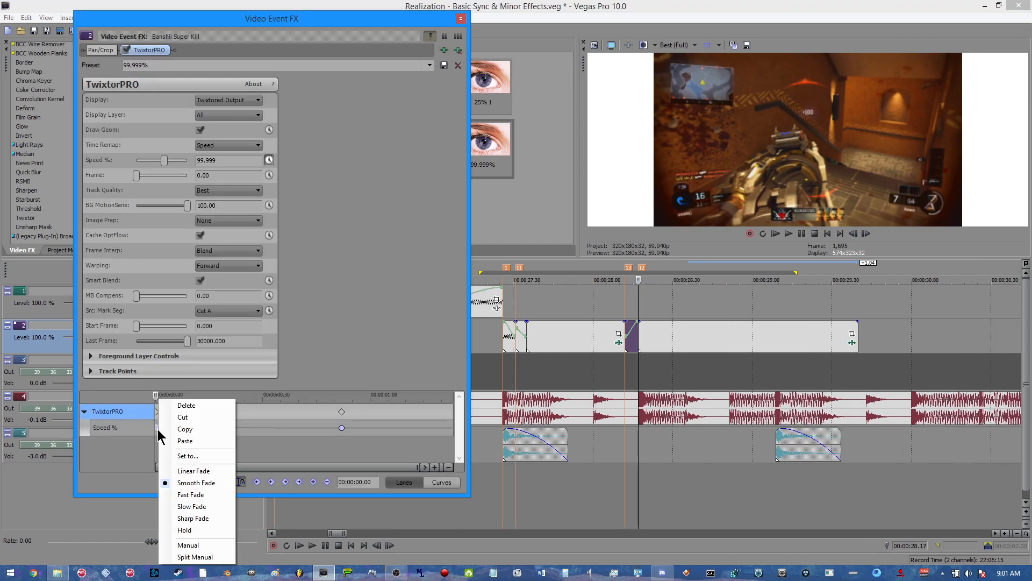
left_click(341, 428)
left_click(343, 428)
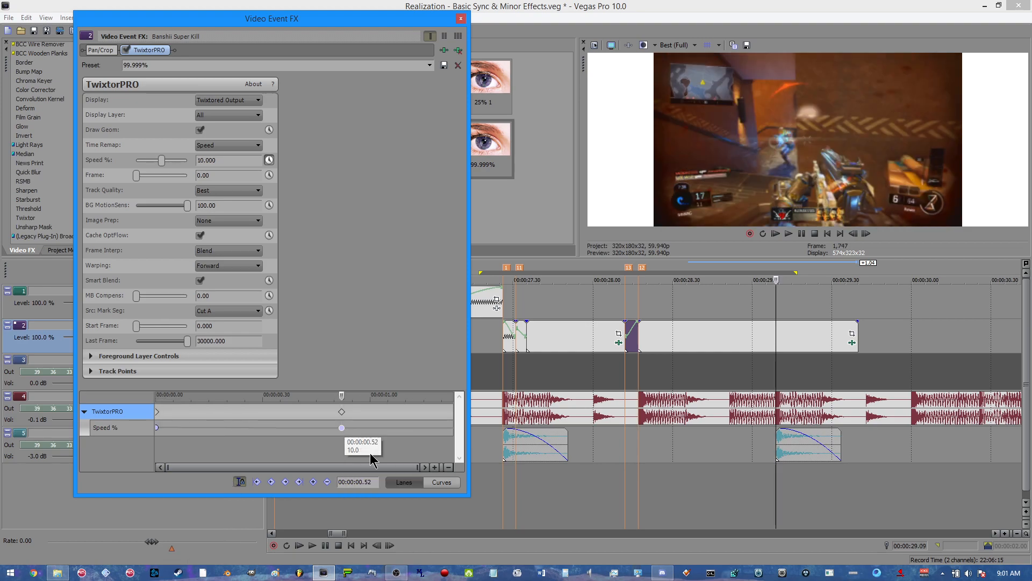
right_click(343, 428)
left_click(382, 487)
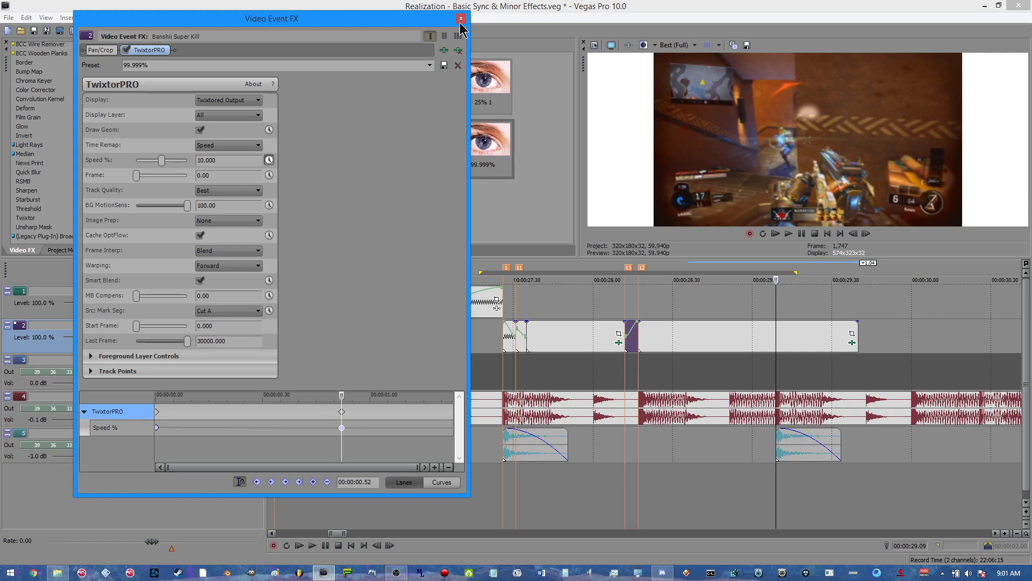
left_click(460, 19)
Preview playback from 00:00:29.09 and set the last clip's Twixtor Speed % keyframe there to 1
key("space")
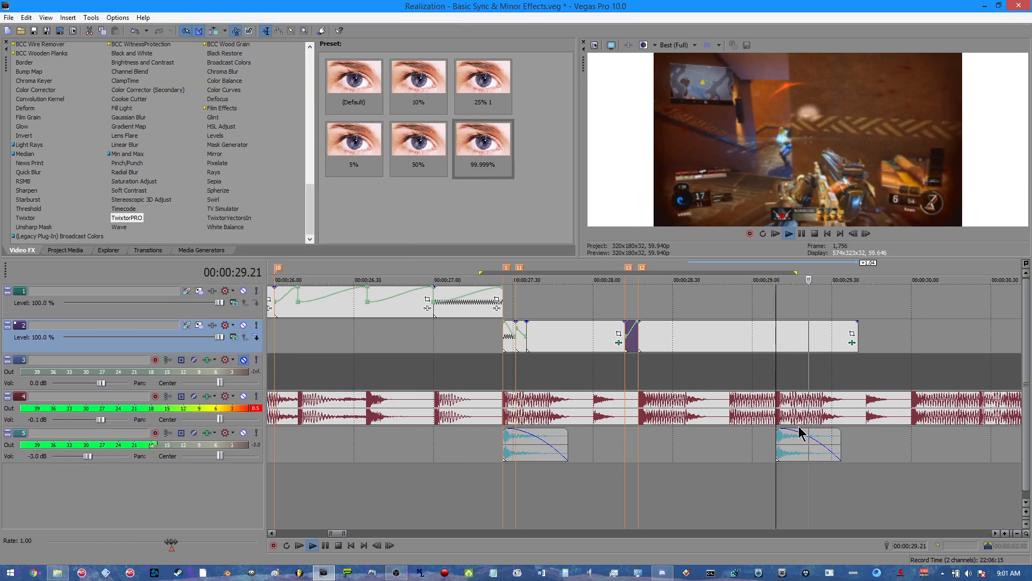
scroll(769, 379, "up", 4)
key("space")
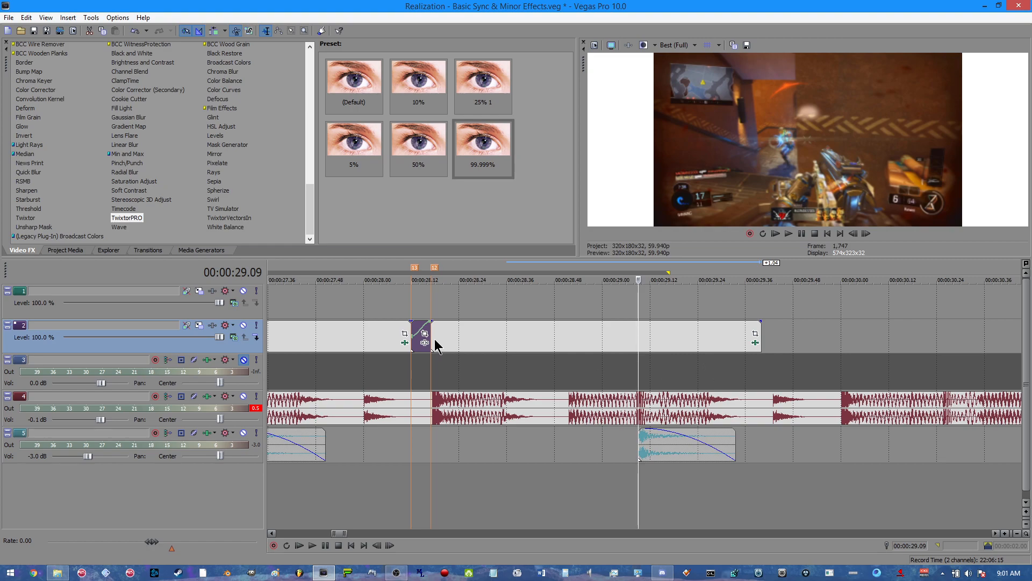
left_click(756, 344)
left_click(341, 428)
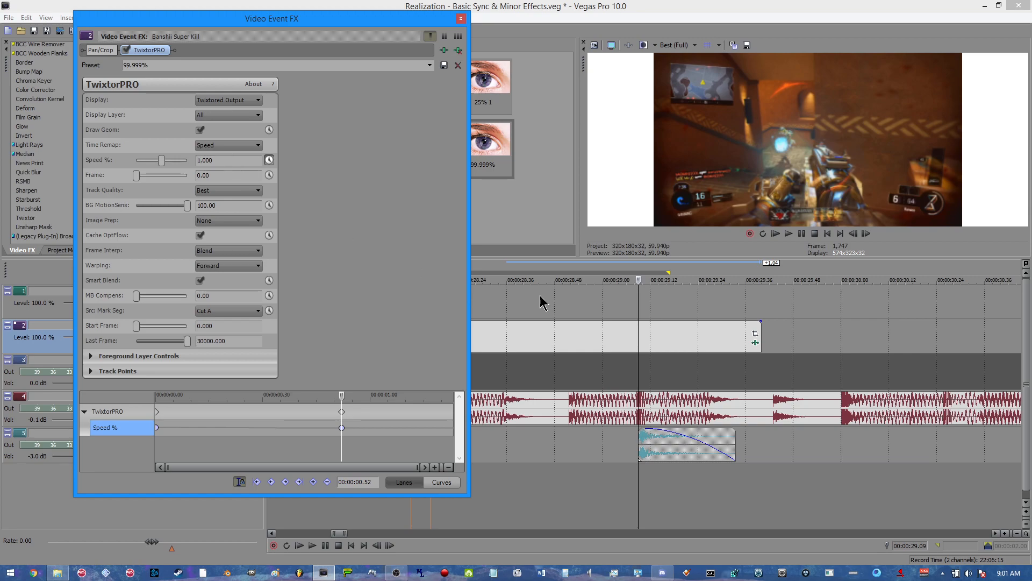
left_click(461, 19)
Shorten the last clip on track 2 to end 11 frames after 00:00:28.51 and split it at 00:00:28.51
left_click(567, 342)
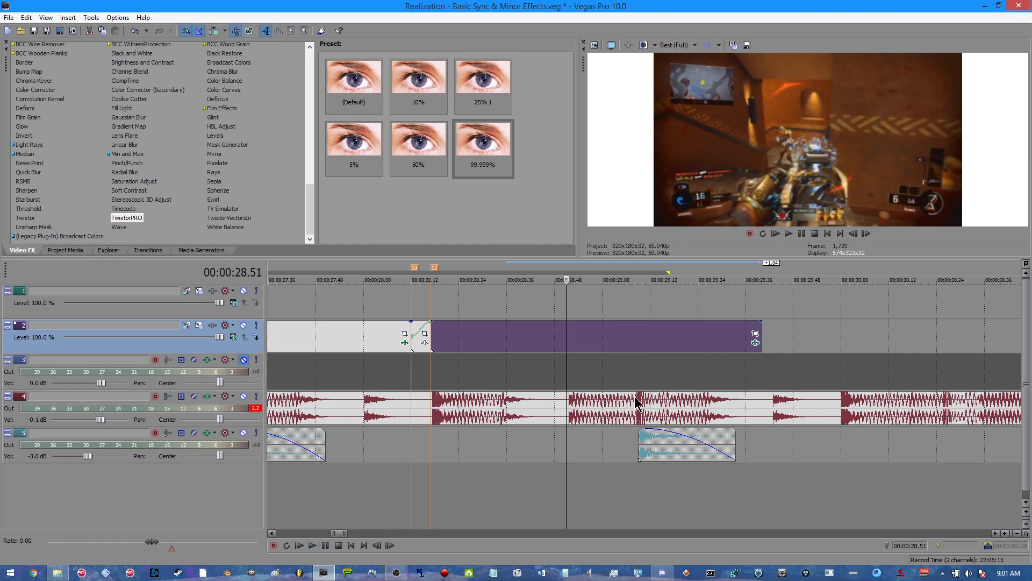
left_click_drag(759, 332, 566, 335)
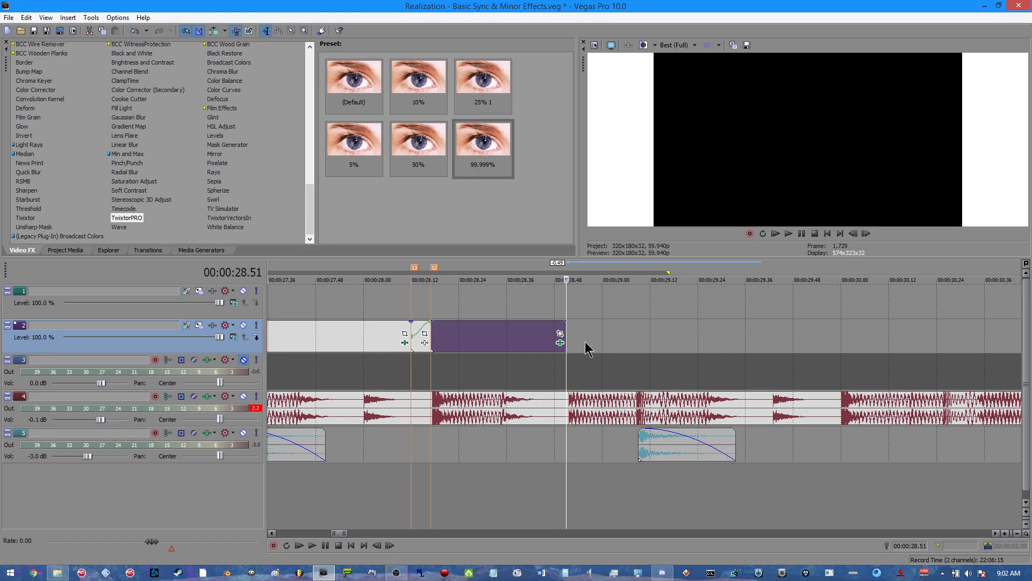
left_click_drag(567, 334, 610, 335)
key("s")
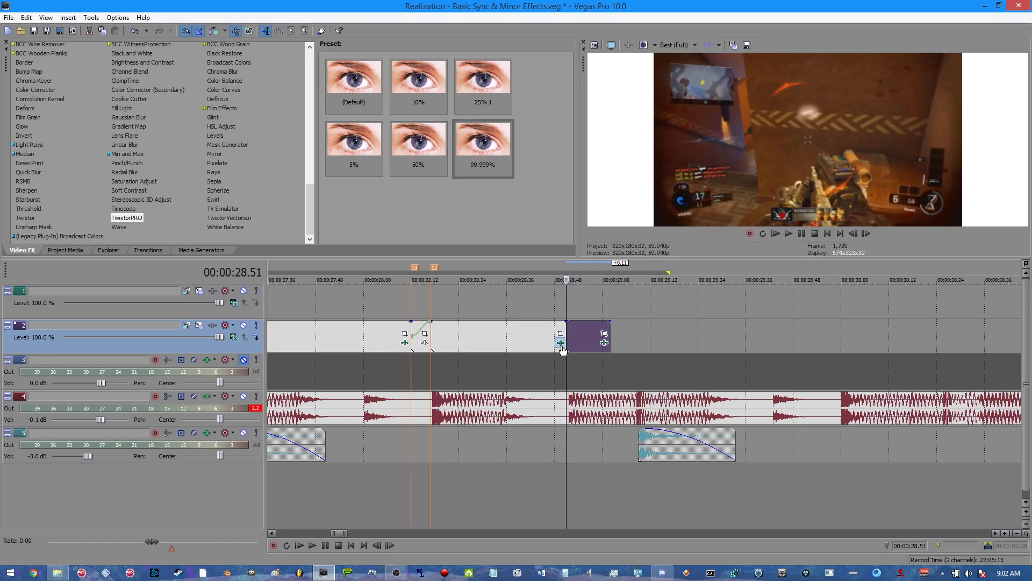
Change the Twixtor Speed % at the end of the clip before 00:00:28.51 and remove TwixtorPRO from the short clip following it
left_click(561, 344)
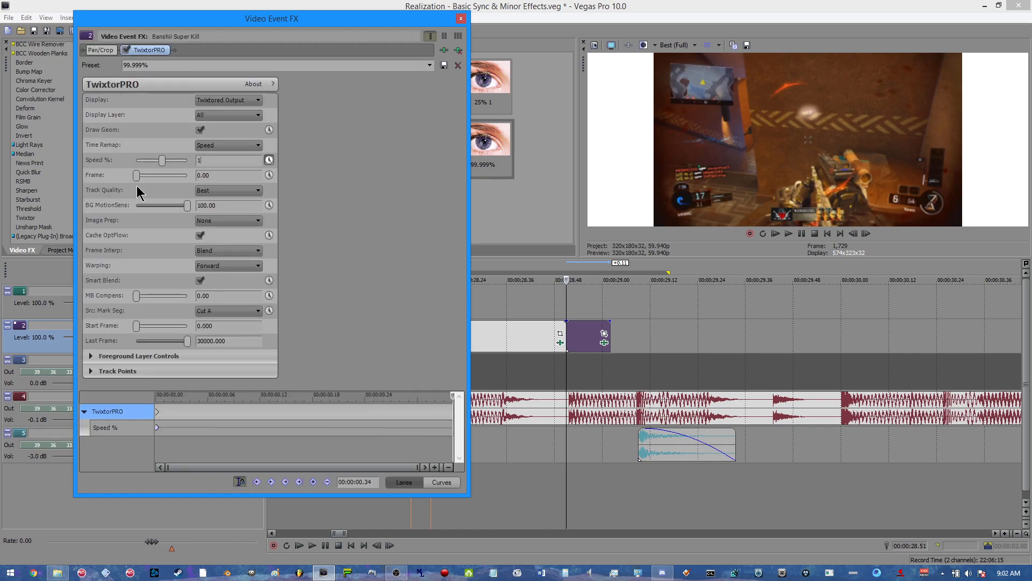
left_click(460, 19)
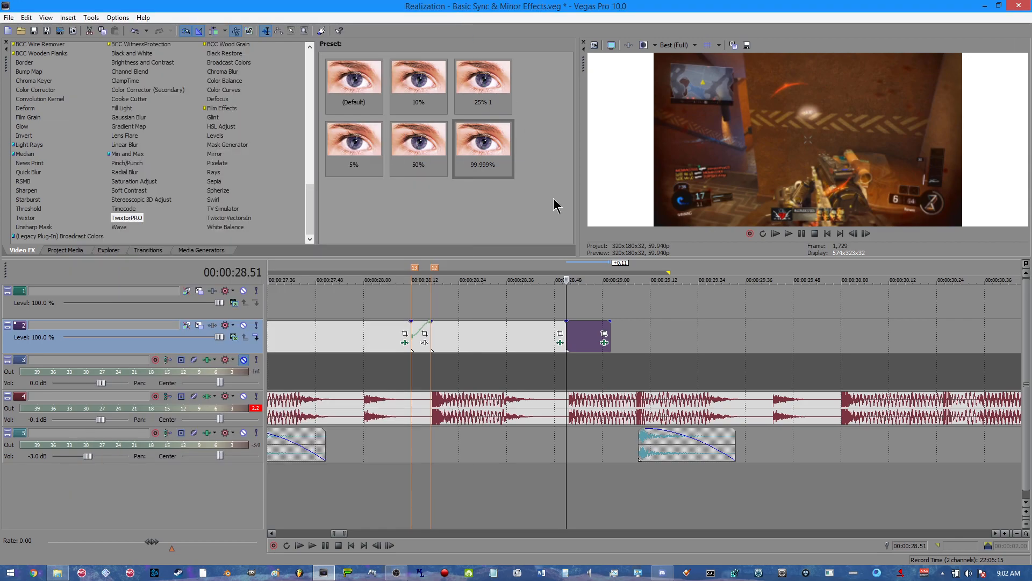
left_click(605, 344)
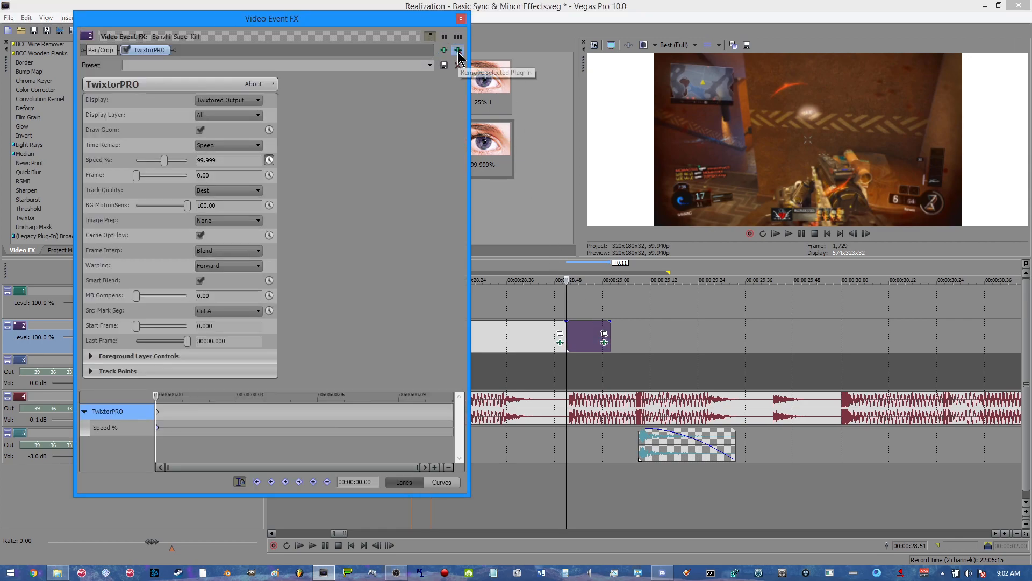
left_click(461, 19)
Save the project and step back and forth over the cut at 00:00:28.51 to compare the adjoining frames
left_click(10, 18)
left_click(37, 68)
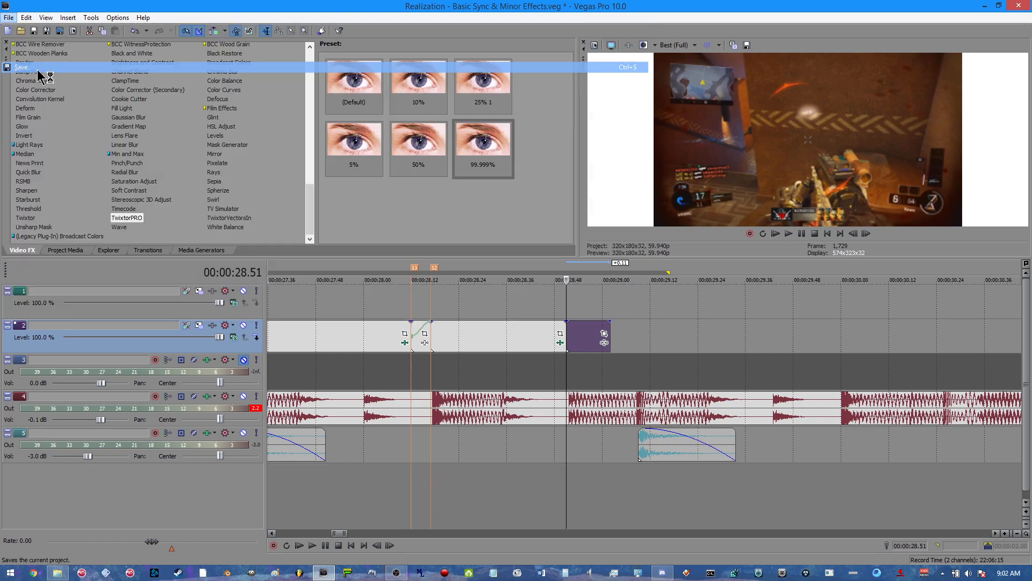
scroll(663, 383, "up", 3)
key("Left")
key("Right")
key("Left")
key("Right")
key("Left")
key("Right")
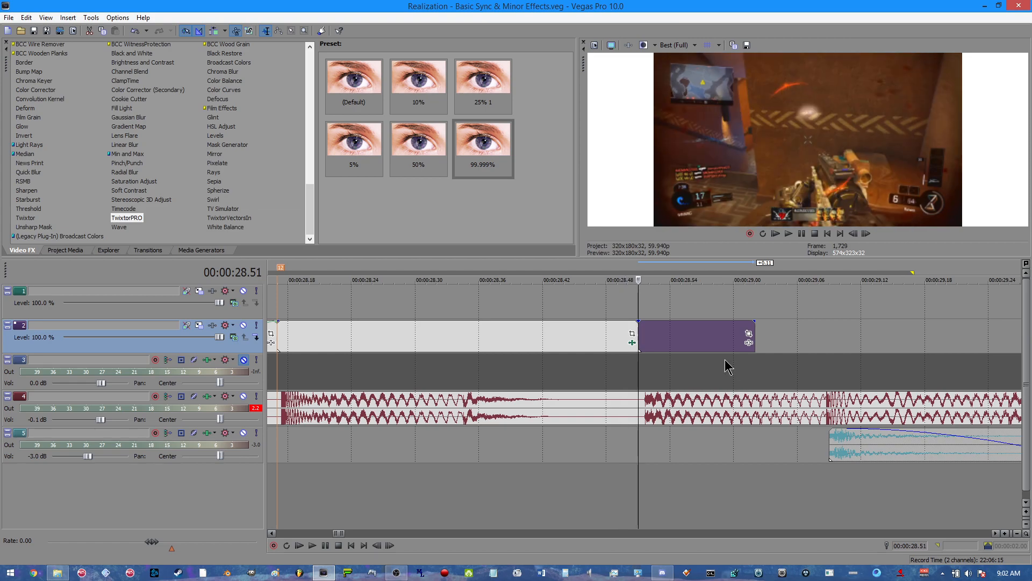
Lengthen the short last clip on track 2 and trim footage off its opening, keeping its start against the cut at 00:00:28.51
key("Left")
key("Right")
left_click_drag(755, 339, 988, 340)
scroll(671, 341, "down", 2)
left_click_drag(668, 340, 772, 340)
scroll(707, 350, "up", 2)
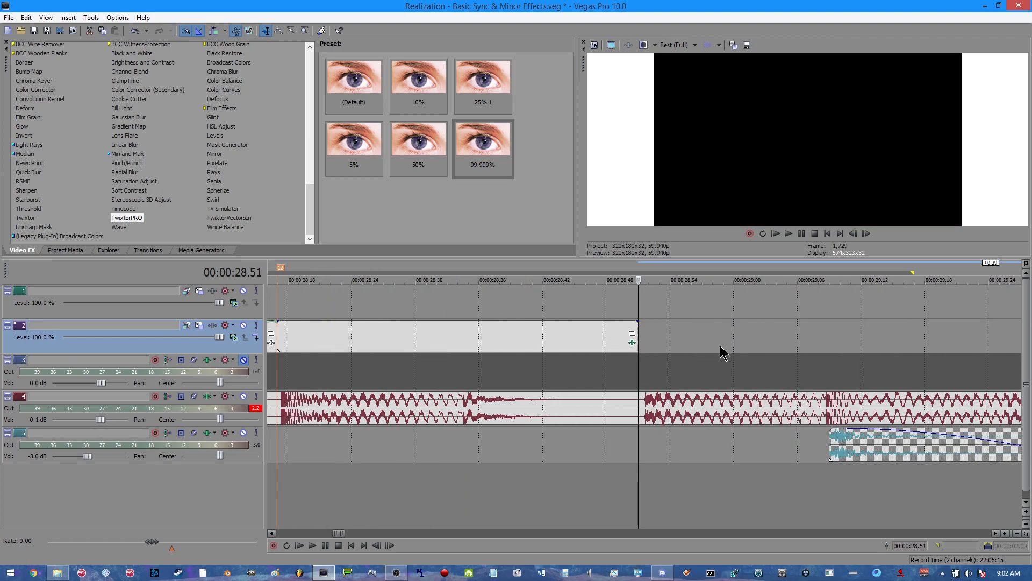
left_click_drag(873, 345, 667, 347)
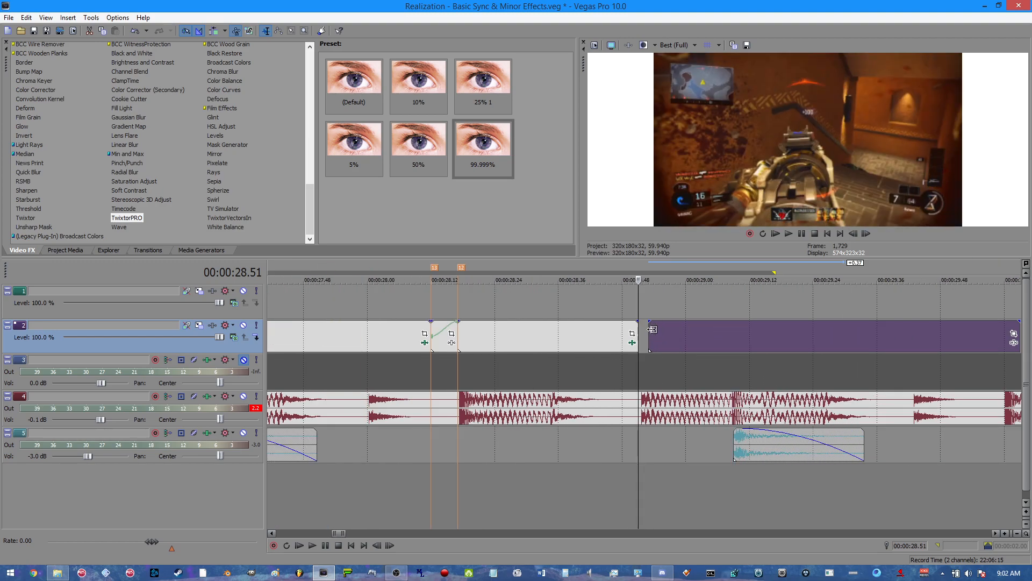
Compare the frames around the cut at 00:00:28.51 and trim more off the last clip's opening, moving it back against the cut
key("Left")
key("Right")
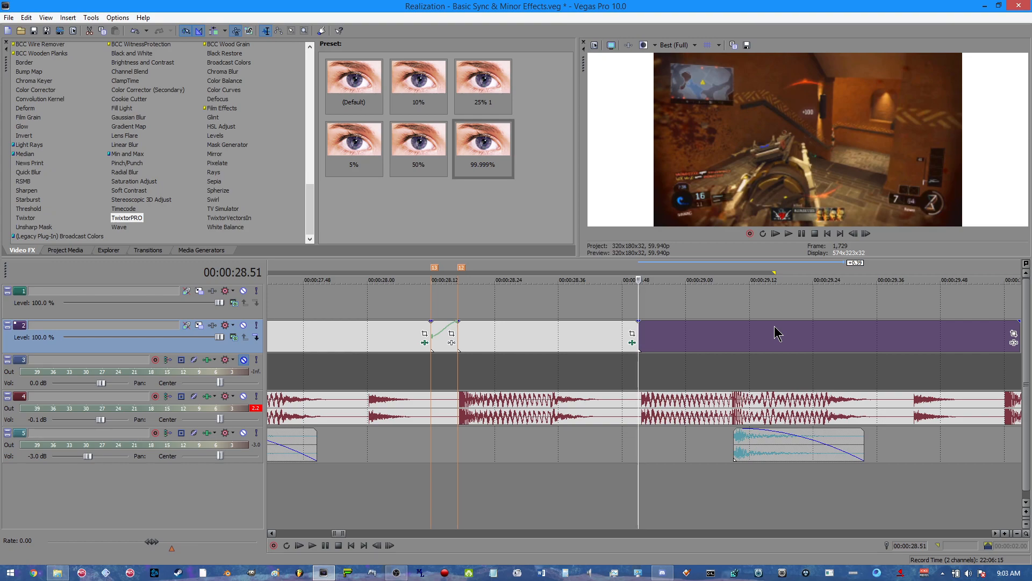
key("Left")
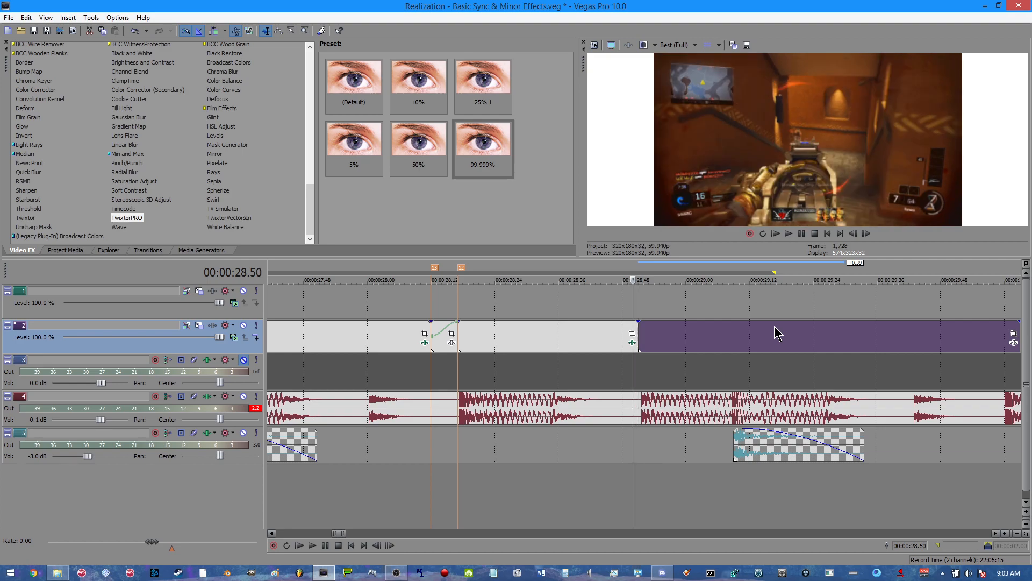
key("Right")
scroll(750, 339, "down", 3)
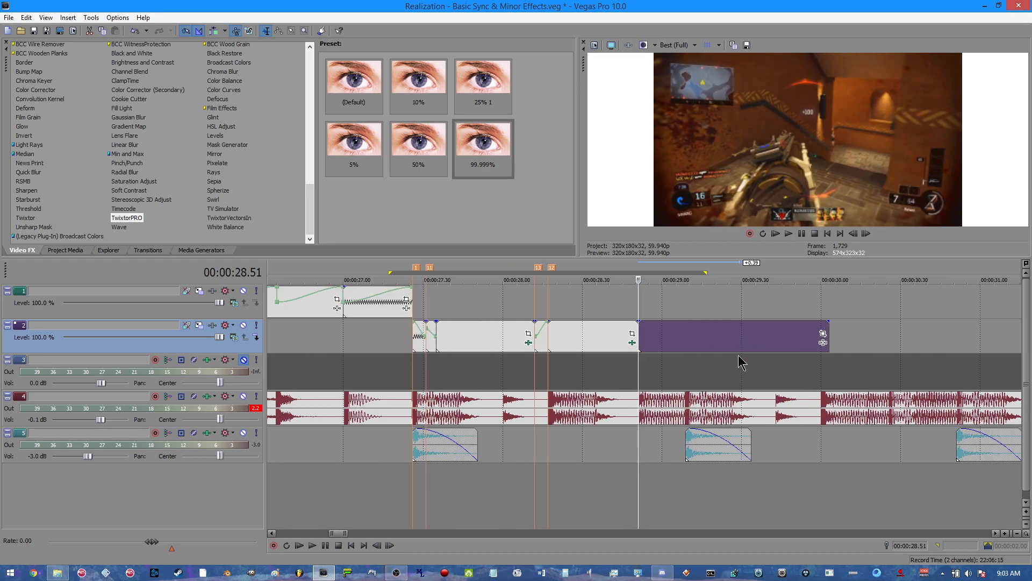
scroll(710, 358, "up", 3)
key("Left")
key("Right")
left_click_drag(693, 342, 865, 340)
left_click_drag(935, 344, 720, 342)
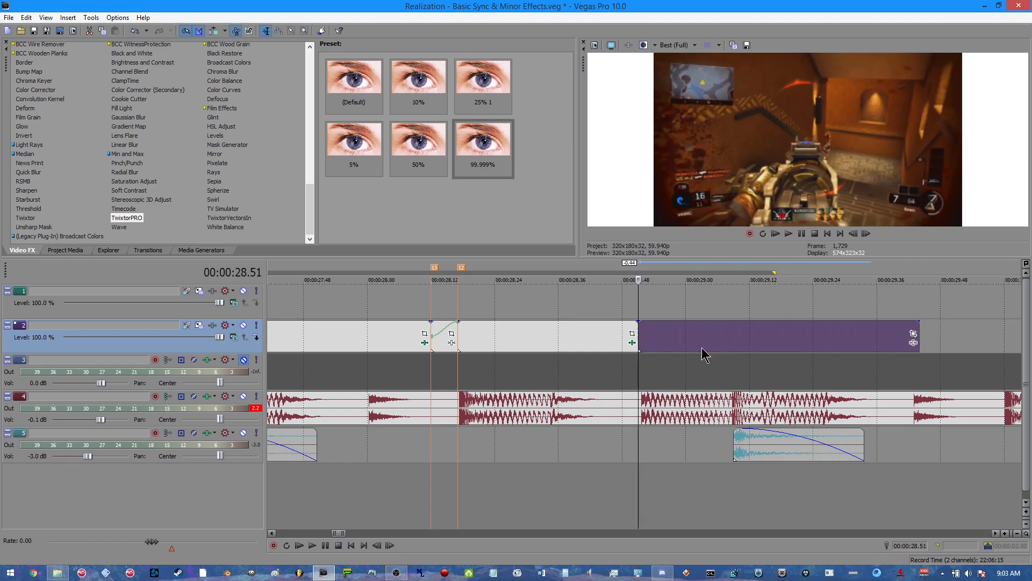
Trim the last clip's start to 00:00:28.53 and move the clip back to begin at 00:00:28.51
key("Right")
key("Right")
key("Right")
key("Right")
key("Left")
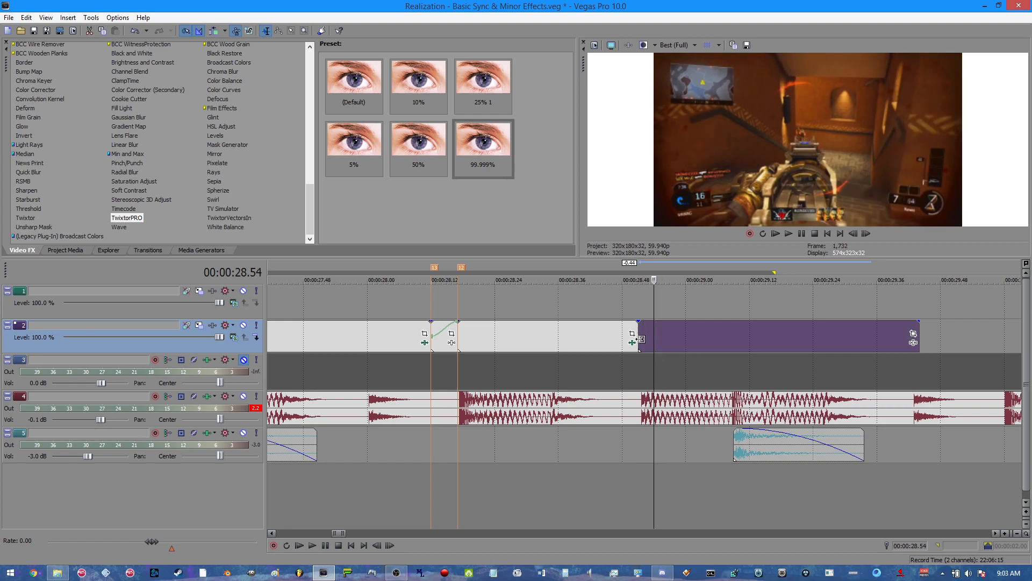
key("Left")
left_click_drag(640, 340, 655, 342)
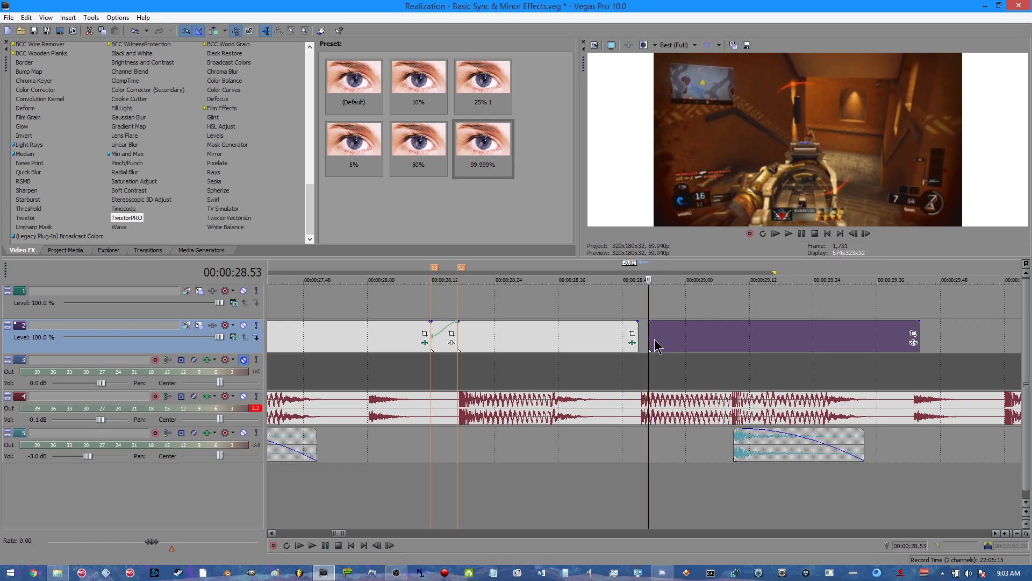
left_click_drag(732, 336, 722, 338)
left_click(641, 333)
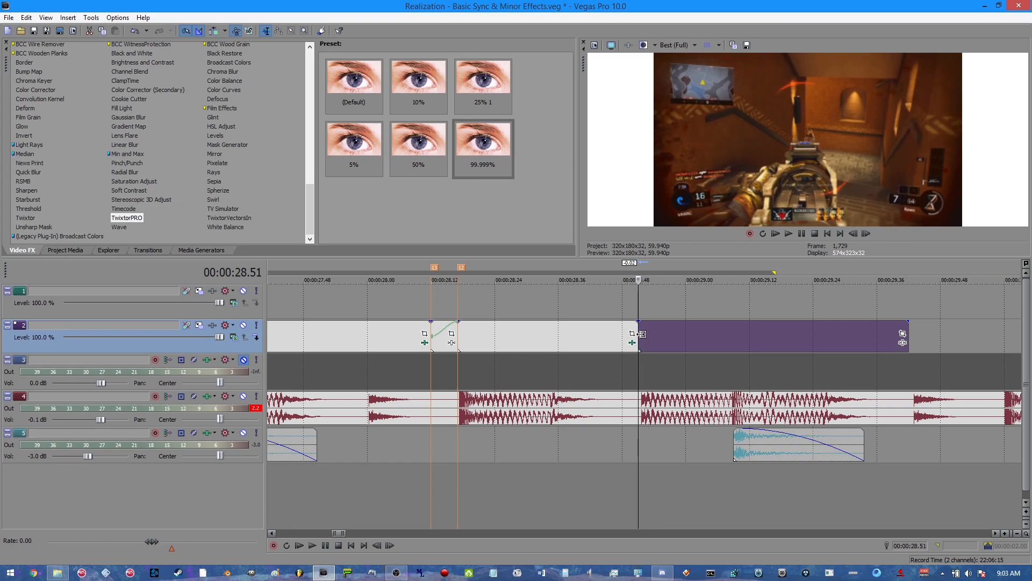
Check the cut and take another two frames off the last clip's opening, closing the gap at 00:00:28.51
key("Left")
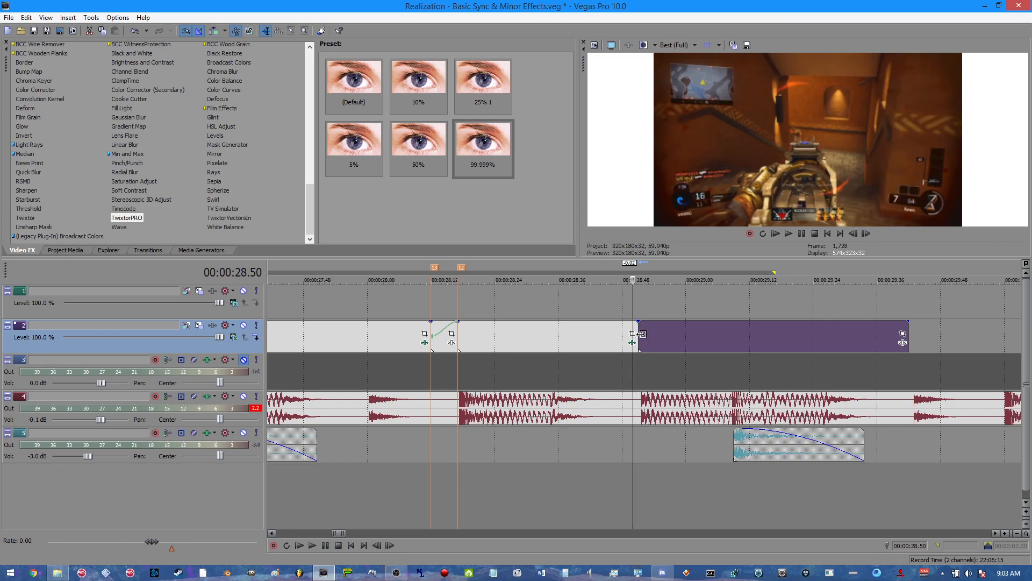
key("Right")
key("Right")
key("Right")
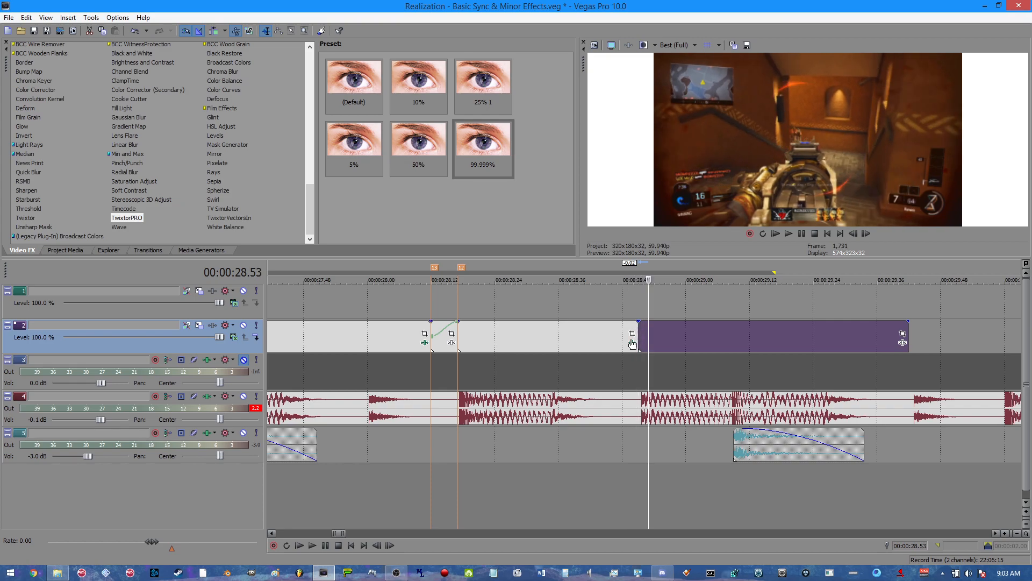
left_click_drag(727, 349, 718, 350)
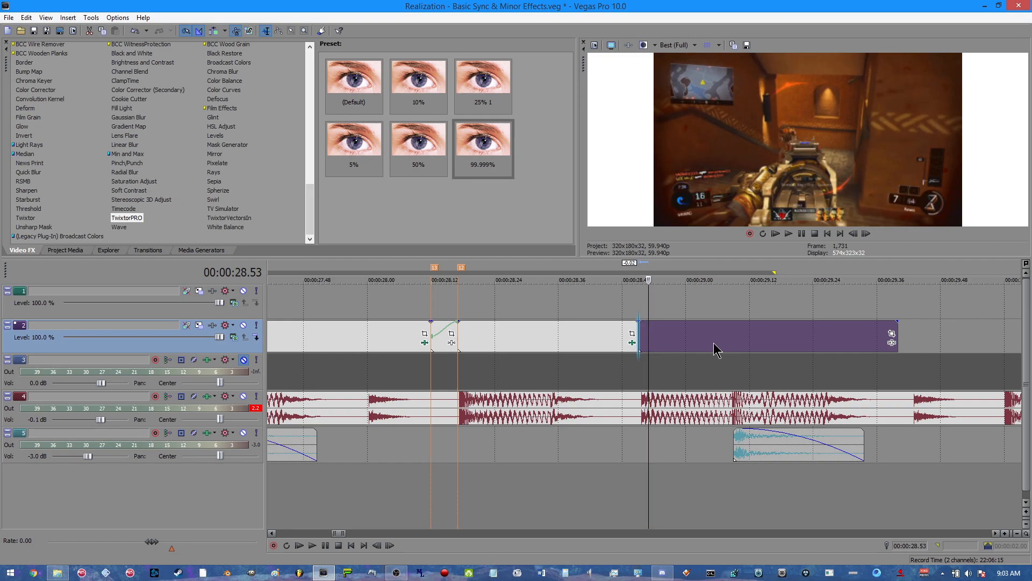
Step repeatedly over the cut at 00:00:28.51 to judge whether the two clips' frames match in motion
key("Left")
key("Left")
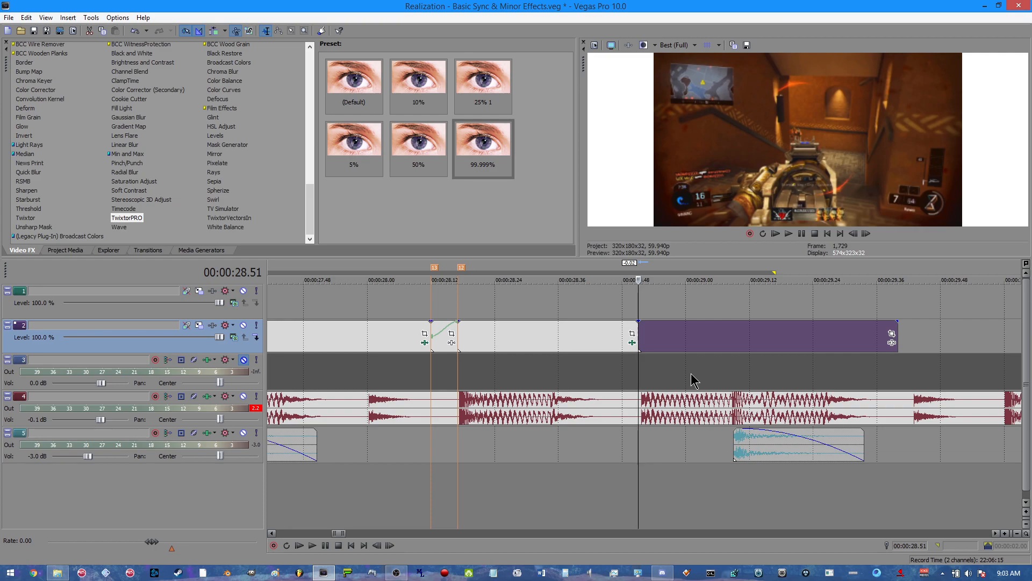
key("Left")
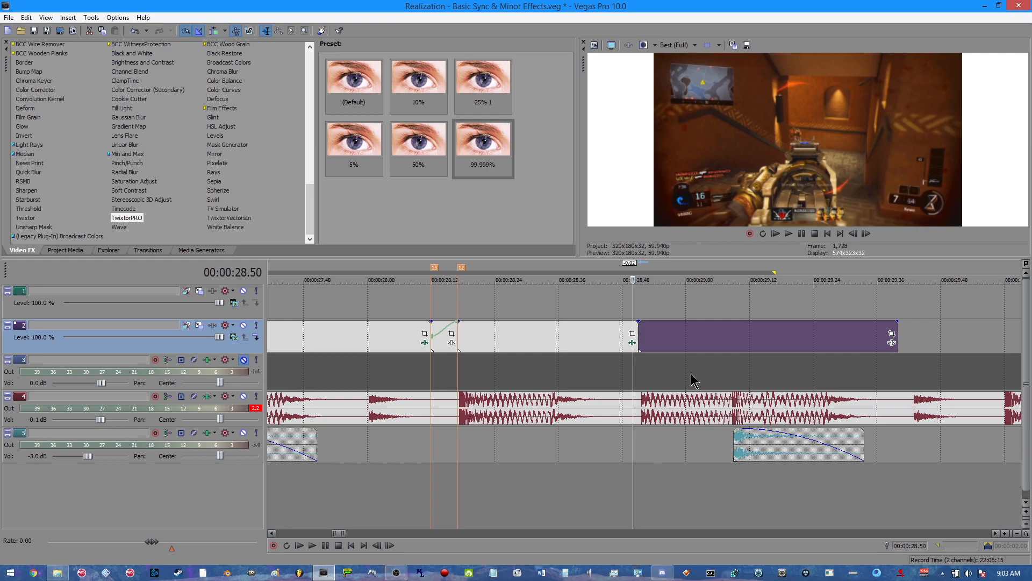
key("Right")
key("Right")
key("Left")
key("Right")
key("Right")
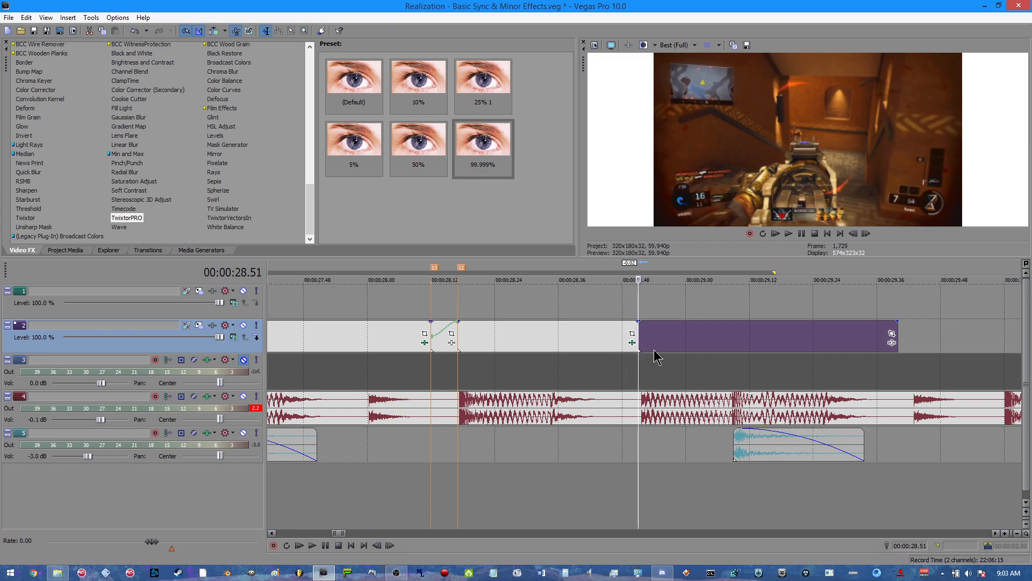
key("Left")
key("Left")
key("Right")
key("Right")
key("Left")
key("Left")
key("Right")
key("Right")
Trim one frame off the last clip's start and move the clip back by one frame to 00:00:28.51
left_click_drag(642, 338, 647, 349)
key("Left")
left_click_drag(706, 336, 698, 336)
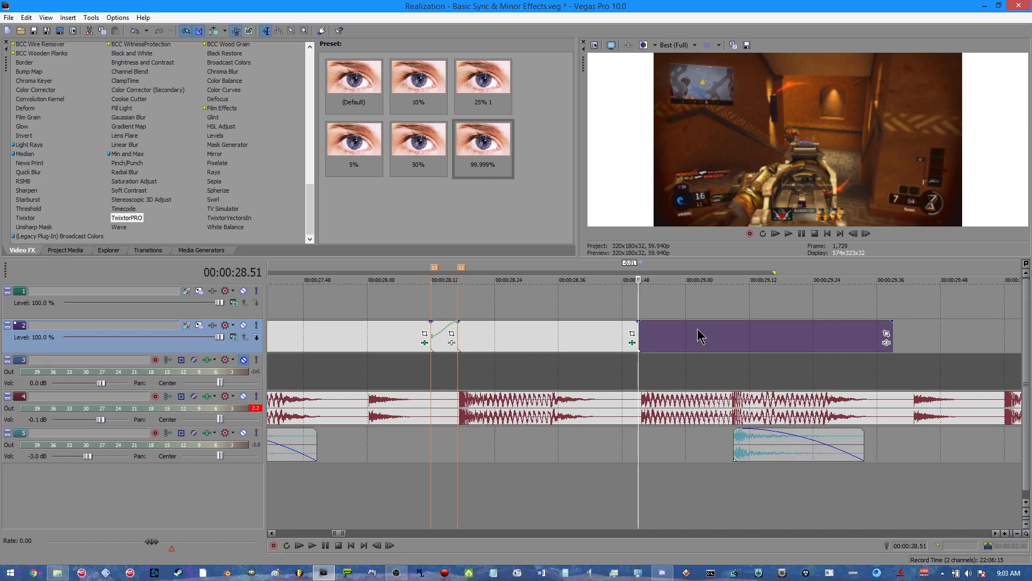
Examine the frames from 00:00:28.50 onward to compare the re-trimmed clip with the end of the preceding one
key("Left")
key("Right")
key("Right")
key("Right")
key("Right")
key("Left")
key("Left")
key("Right")
key("Right")
key("Left")
key("Left")
Split the last clip at 00:00:28.53, move the remainder to 00:00:29.09 and extend the opening piece to meet it
key("Right")
left_click_drag(672, 343, 766, 340)
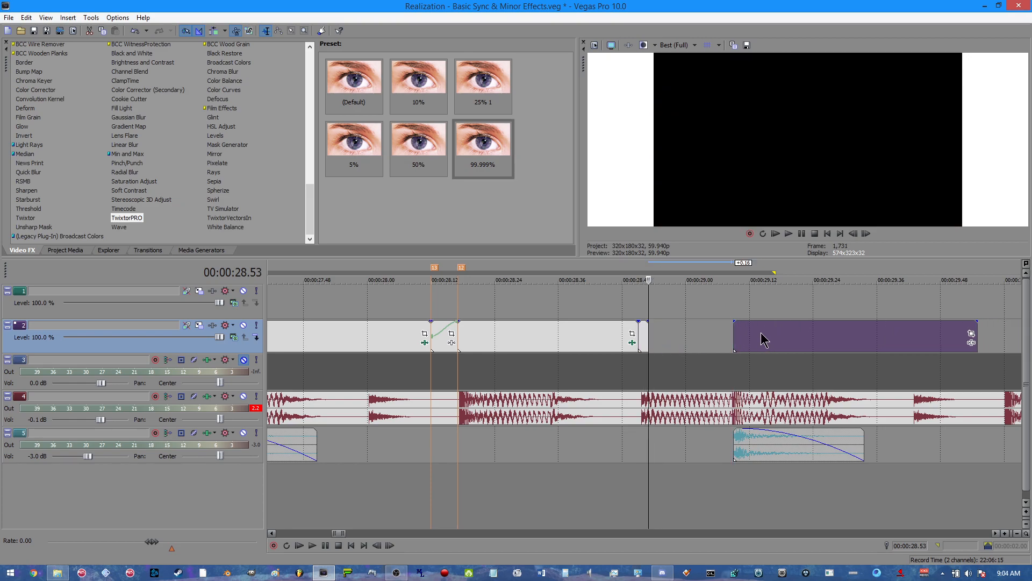
left_click_drag(640, 338, 730, 340)
Apply the TwixtorPRO 10% preset to the clip between 00:00:28.51 and 00:00:29.09 and step through to its final frames
left_click(426, 81)
left_click_drag(690, 350, 682, 330)
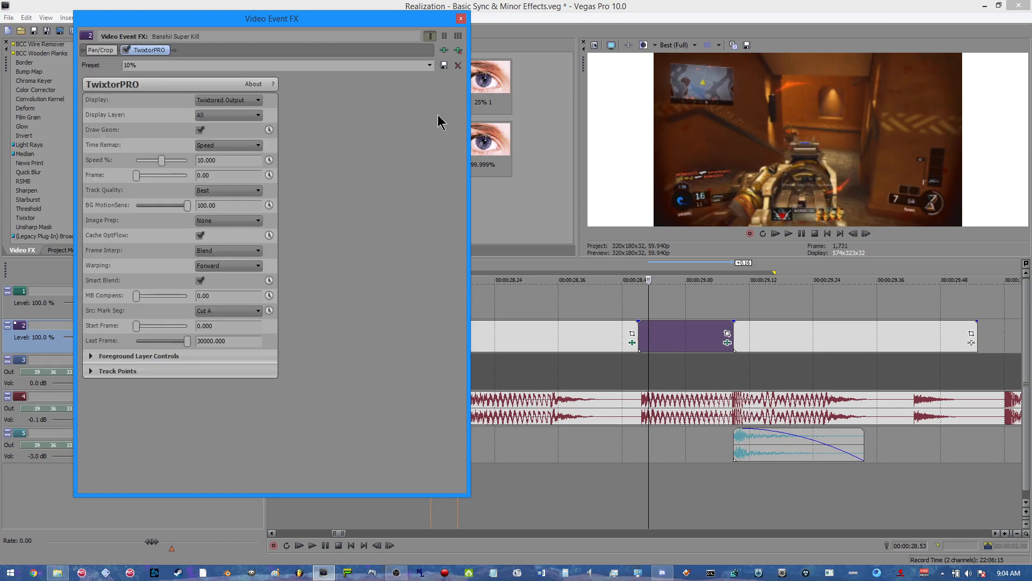
left_click(691, 336)
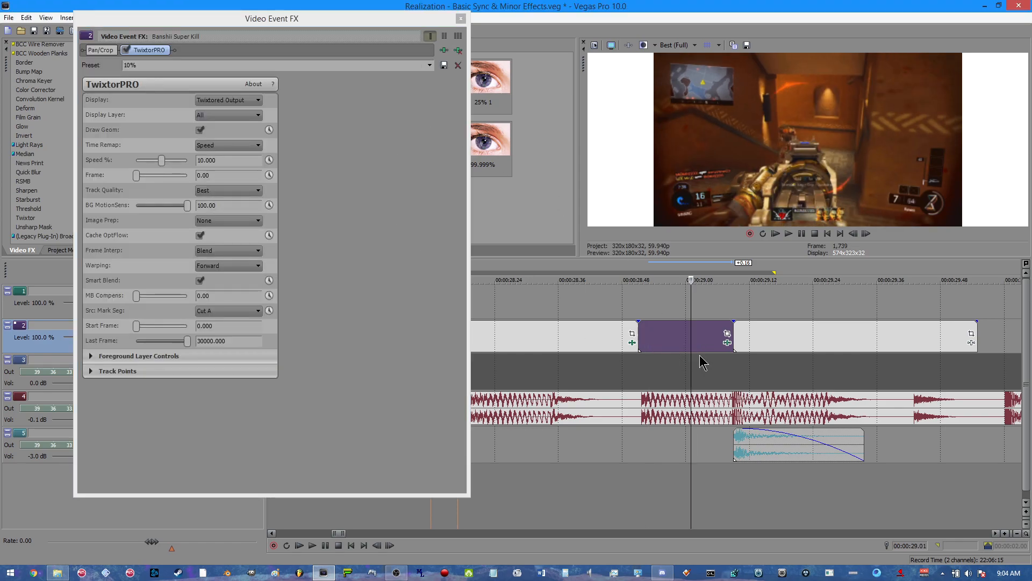
key("Right")
key("Right")
key("Right")
key("Right")
key("Right")
key("Right")
key("Right")
key("Right")
key("Right")
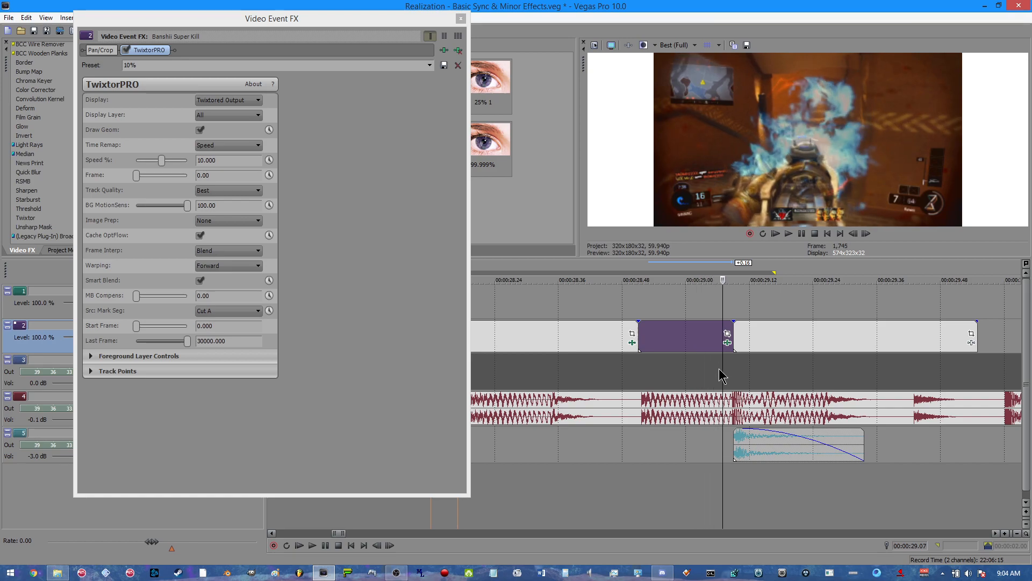
key("Left")
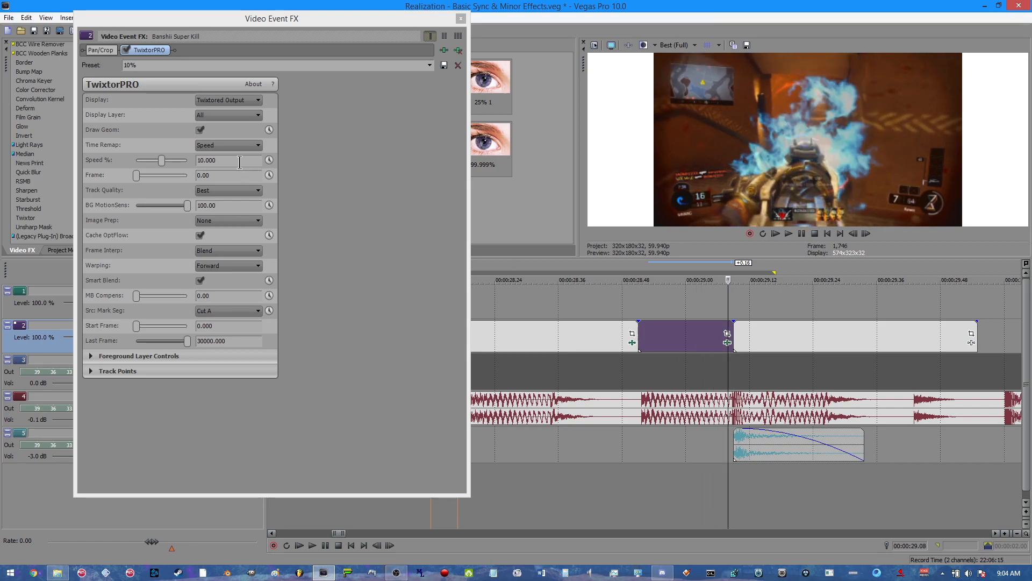
Try a Twixtor Speed % of 5 on the clip ending at 00:00:29.09 and check its last frame
left_click(105, 173)
left_click_drag(169, 163, 12, 171)
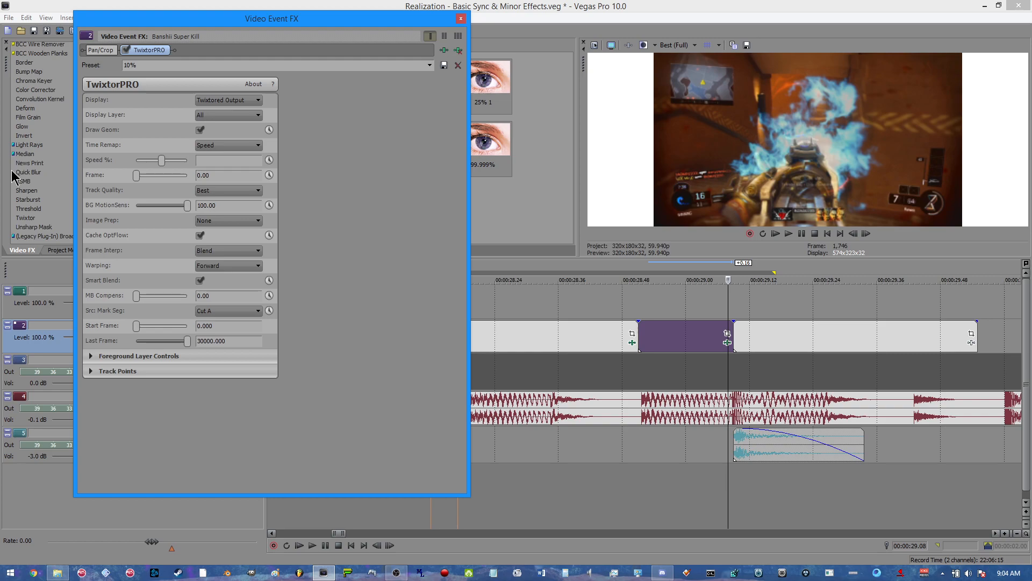
key("Return")
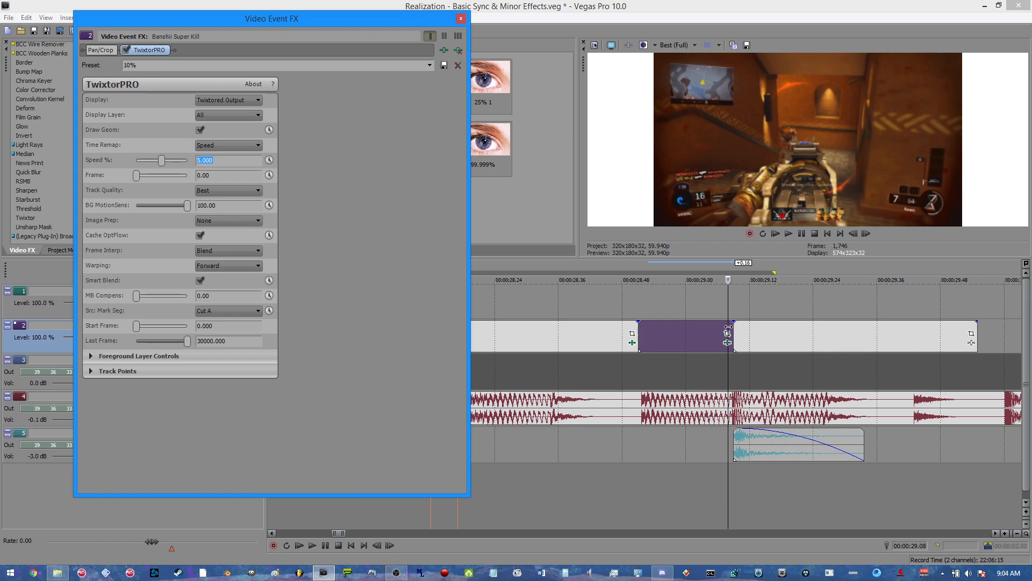
left_click(727, 333)
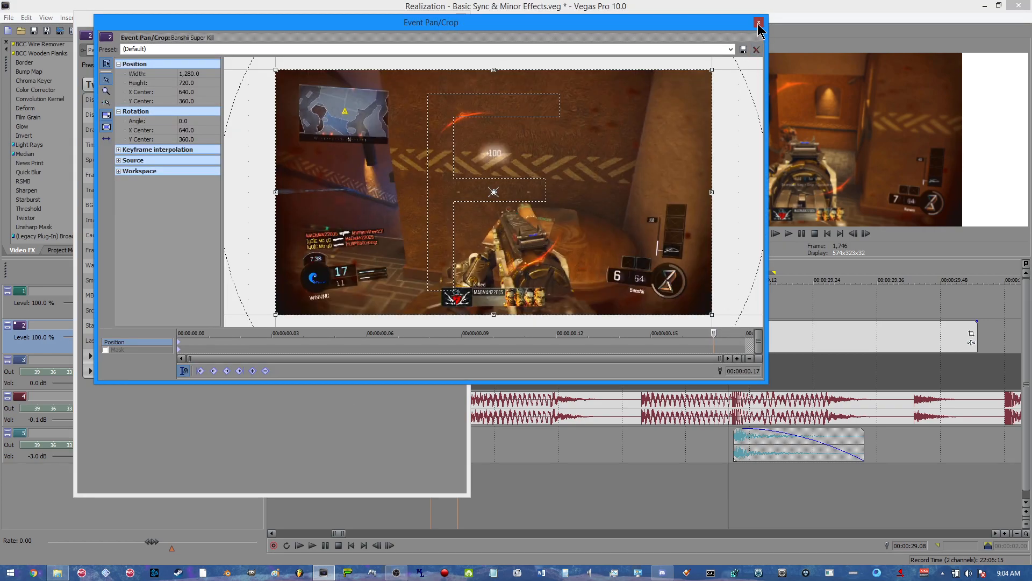
left_click(758, 25)
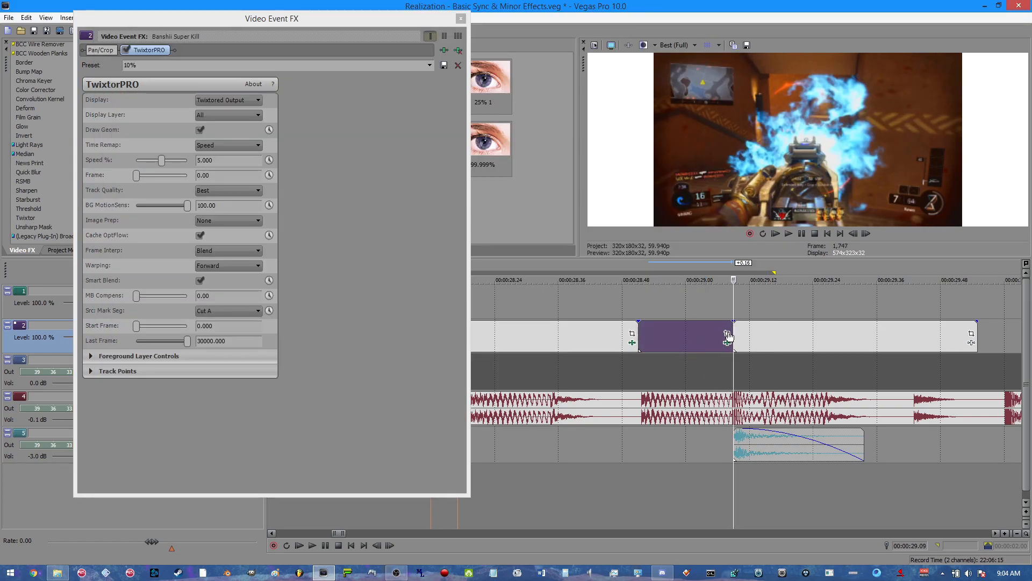
Test Twixtor Speed % values such as 6 against the following clip's first frame, set it to 5.75 and close the effect settings
left_click(130, 164)
type("7")
key("Return")
key("BackSpace")
type("5")
key("Return")
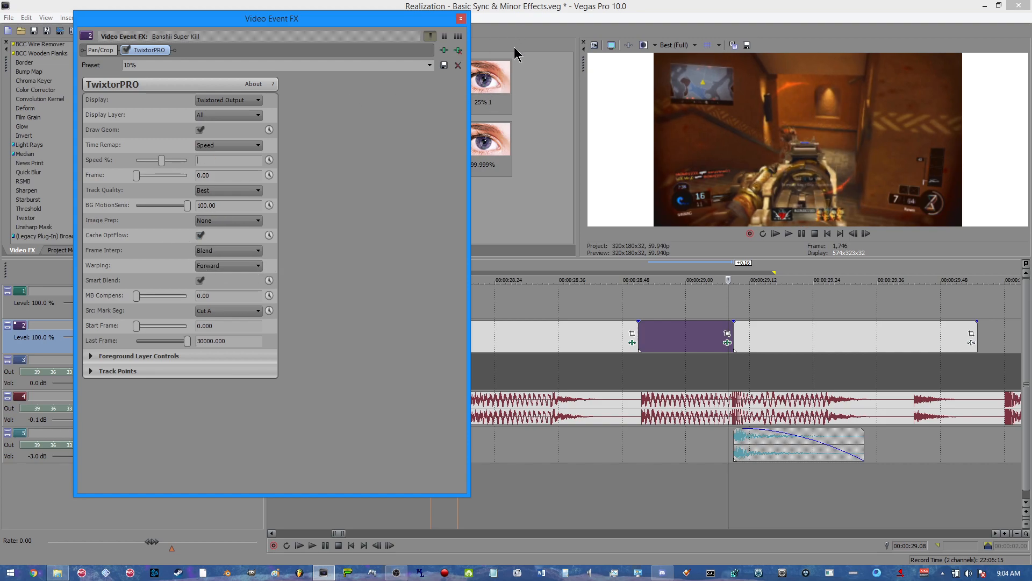
key("BackSpace")
key("Return")
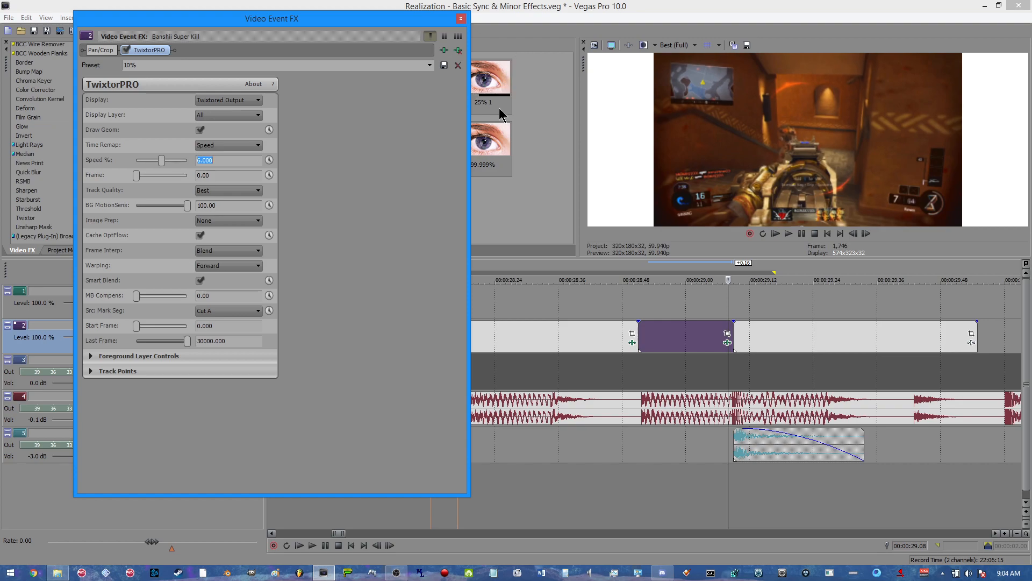
key("BackSpace")
type("5.75")
key("Return")
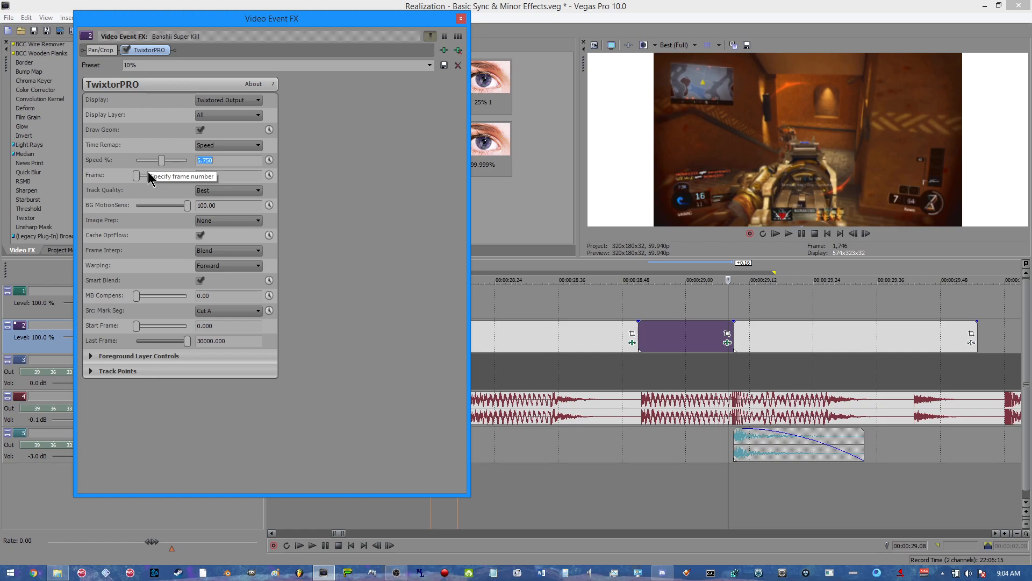
left_click(461, 20)
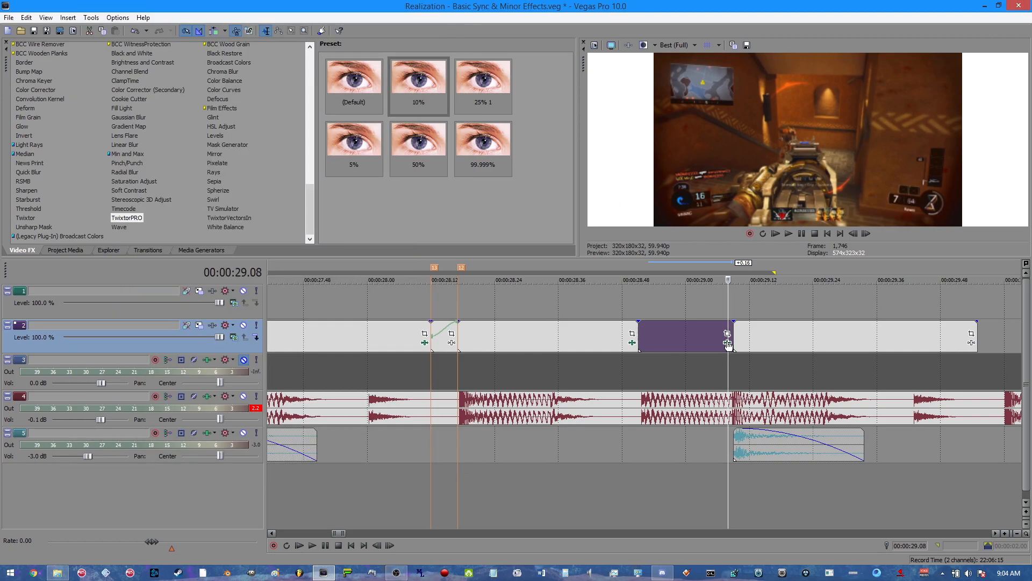
Select the last clip on track 2 and place the cursor at its start, 00:00:29.09
left_click(738, 337)
key("Delete")
scroll(736, 336, "down", 3)
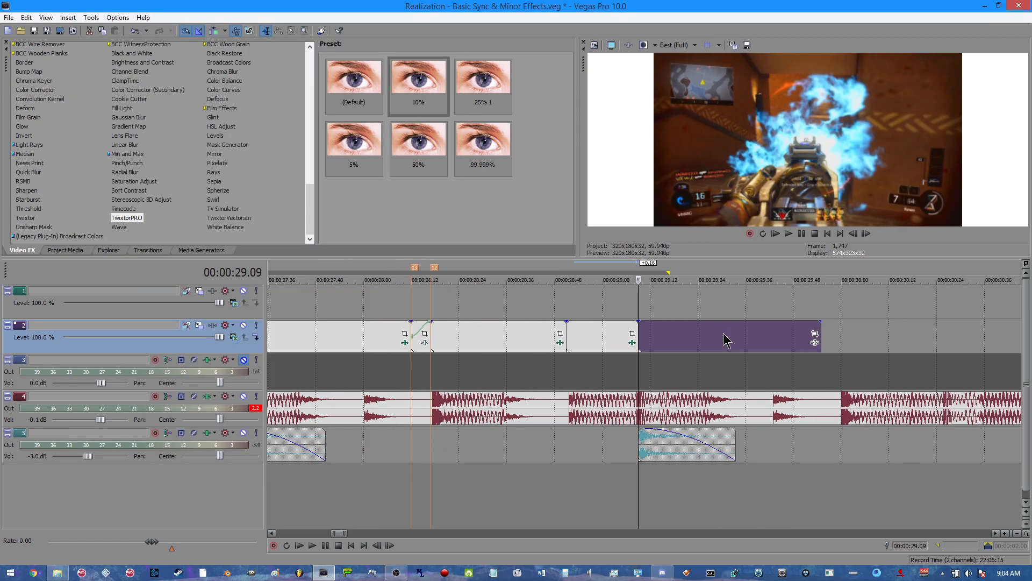
scroll(732, 334, "up", 3)
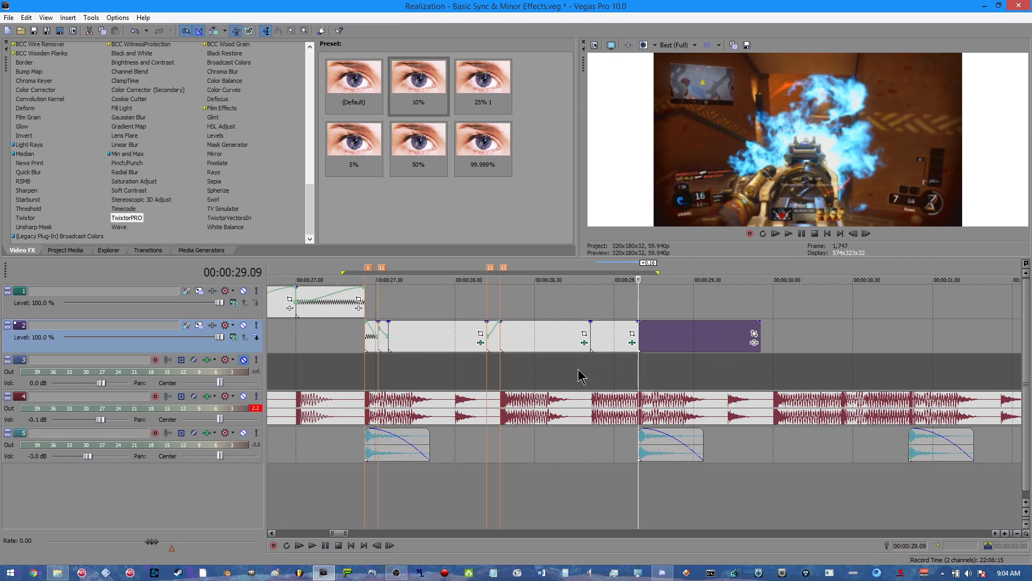
Examine the Twixtor effect settings of the short track 2 clip that ends at 00:00:29.09
left_click(588, 336)
left_click(594, 336)
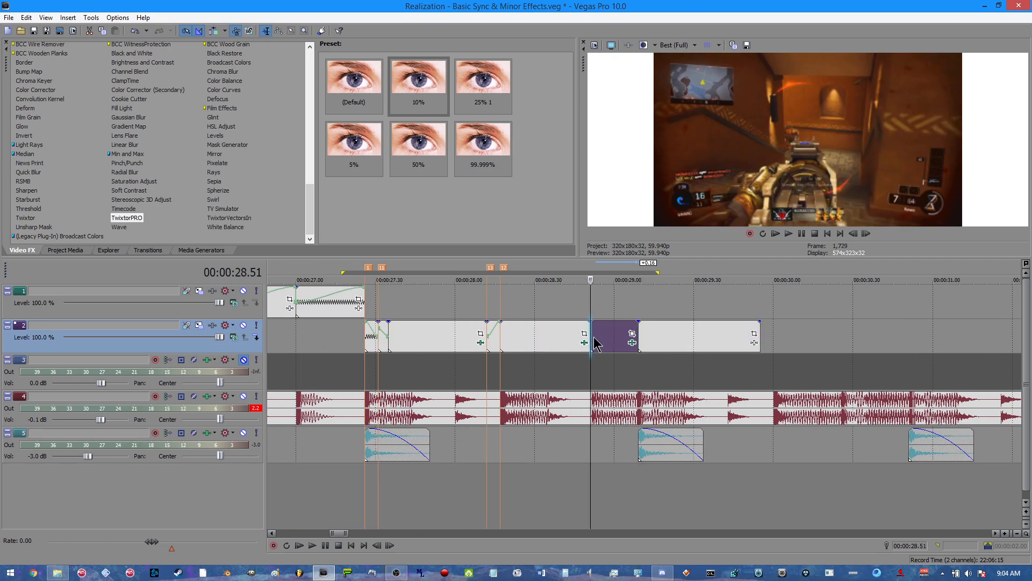
left_click(632, 342)
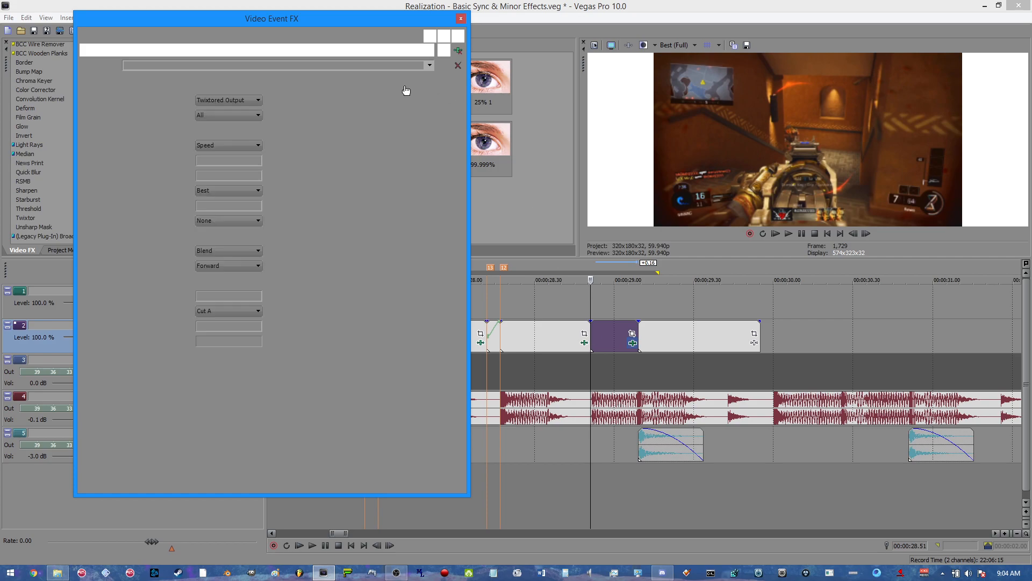
left_click(461, 20)
left_click(642, 339)
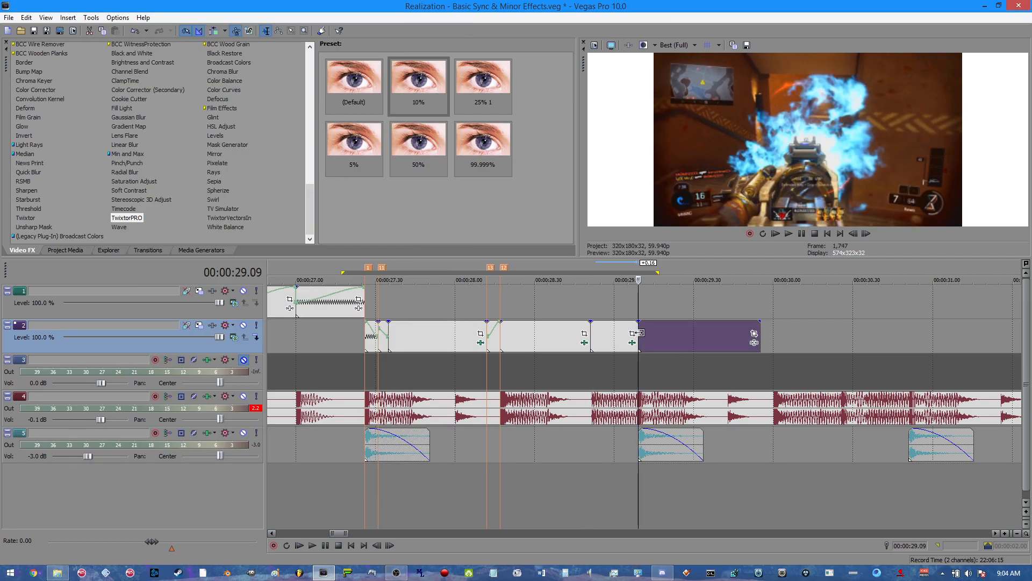
Extend the end of the last clip on track 2 well past the final sound effect on track 5
scroll(643, 357, "down", 2)
scroll(688, 355, "up", 3)
scroll(716, 338, "down", 4)
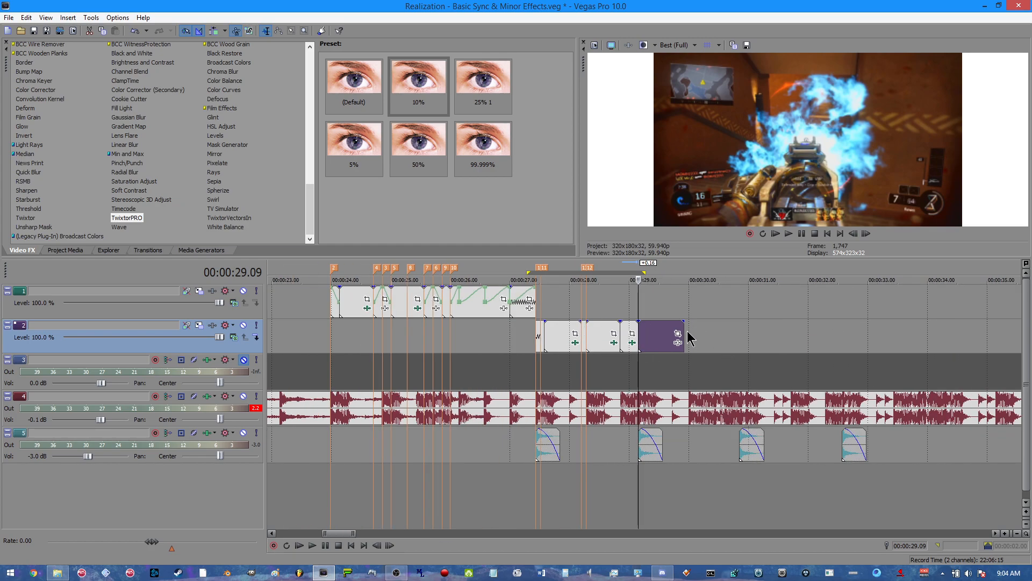
left_click_drag(681, 330, 1016, 335)
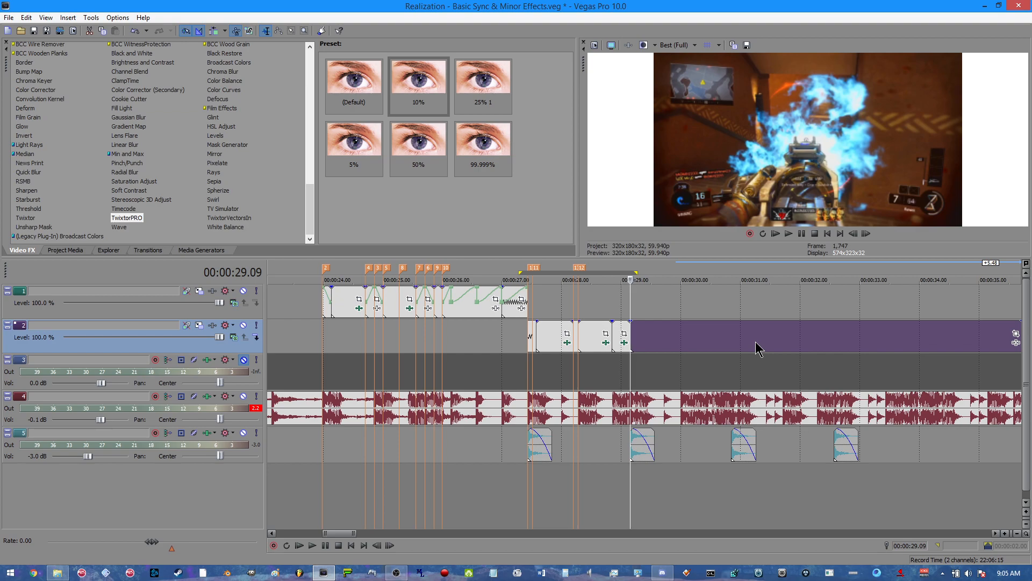
Set the loop region to begin at the first clip on track 2 and span about 00:00:09.43
scroll(666, 352, "up", 2)
scroll(661, 357, "down", 2)
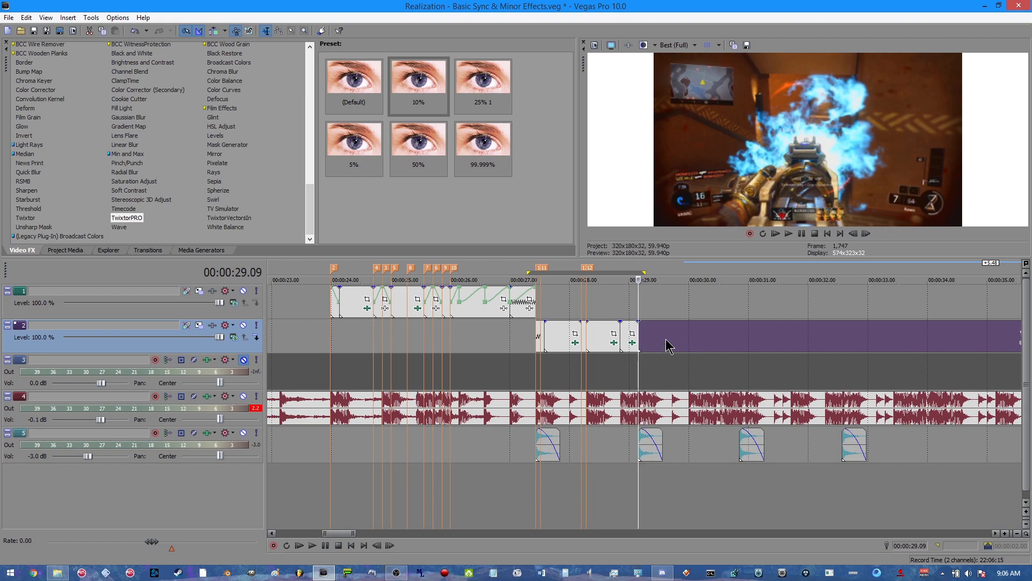
scroll(674, 355, "up", 3)
scroll(673, 363, "down", 2)
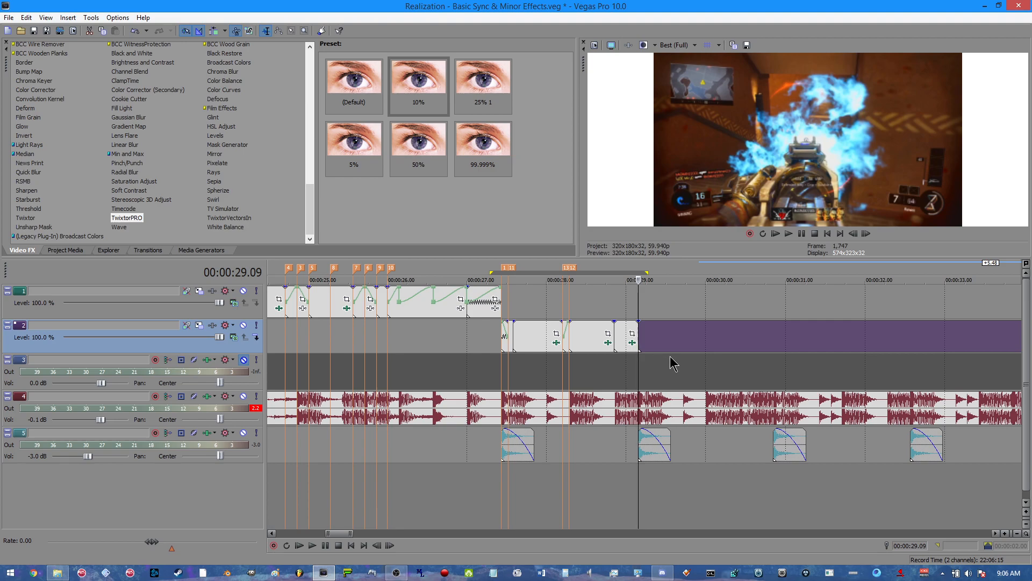
scroll(671, 359, "up", 2)
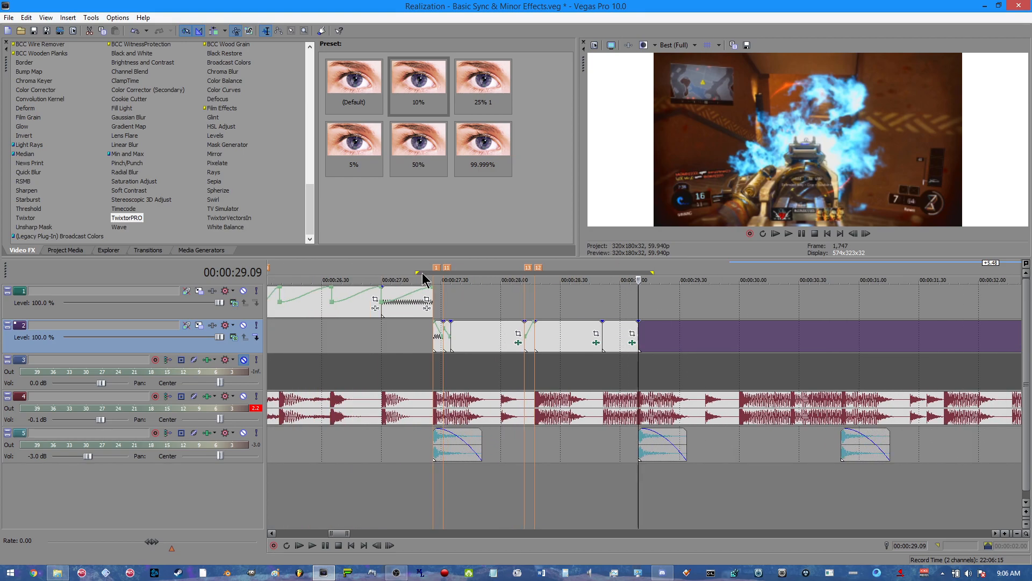
left_click_drag(425, 273, 433, 273)
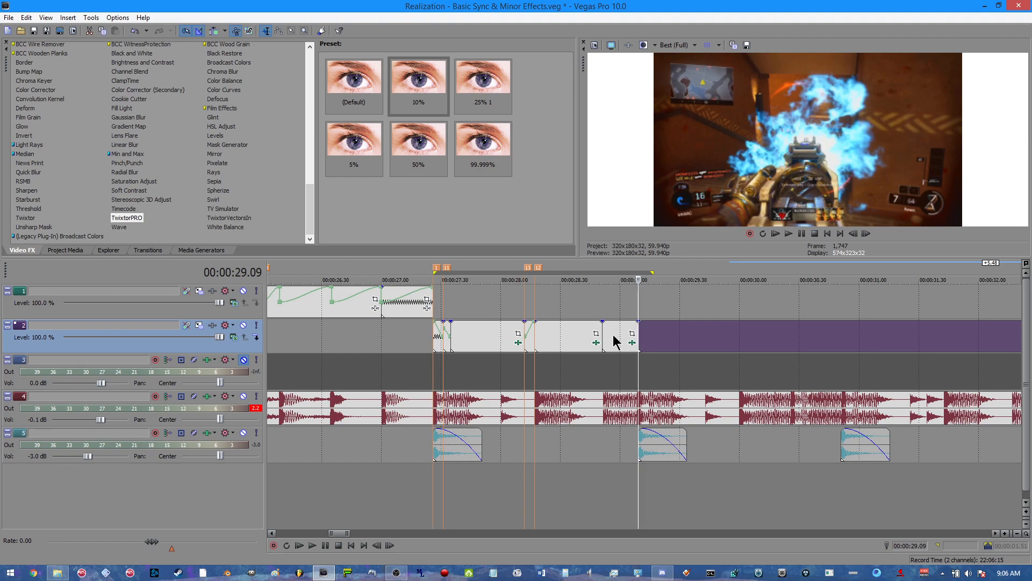
scroll(615, 342, "down", 6)
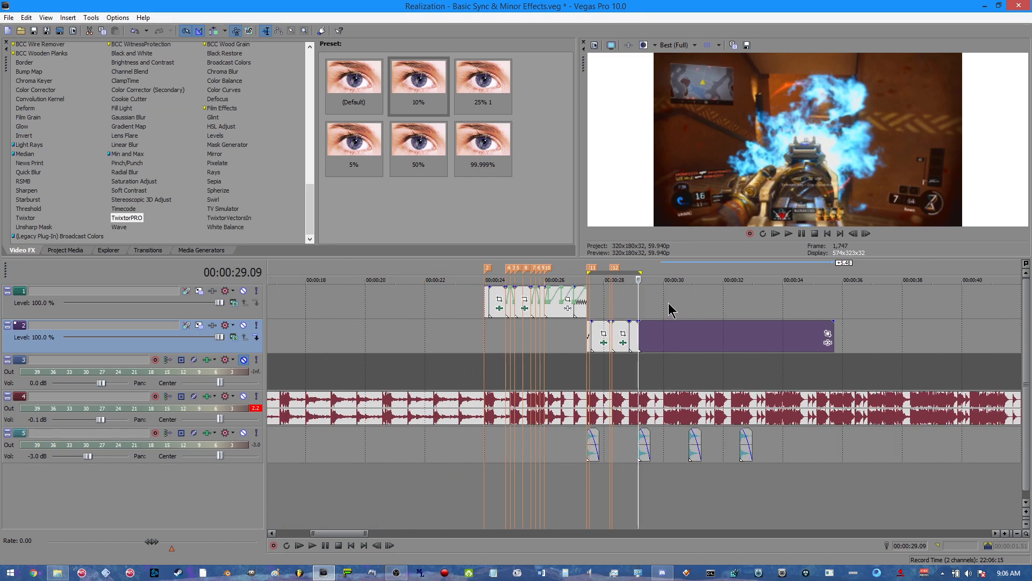
left_click_drag(641, 272, 875, 272)
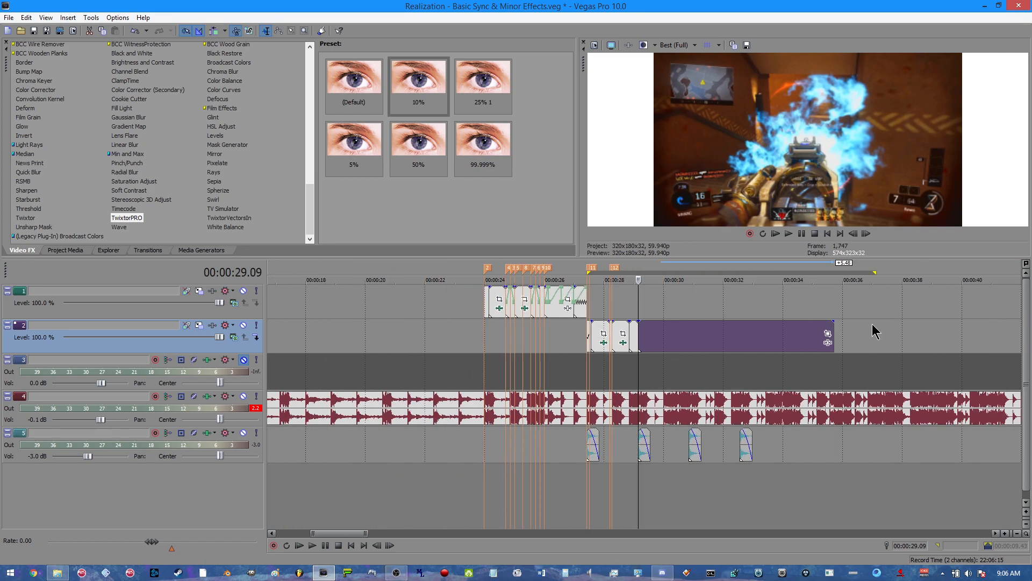
scroll(712, 367, "up", 6)
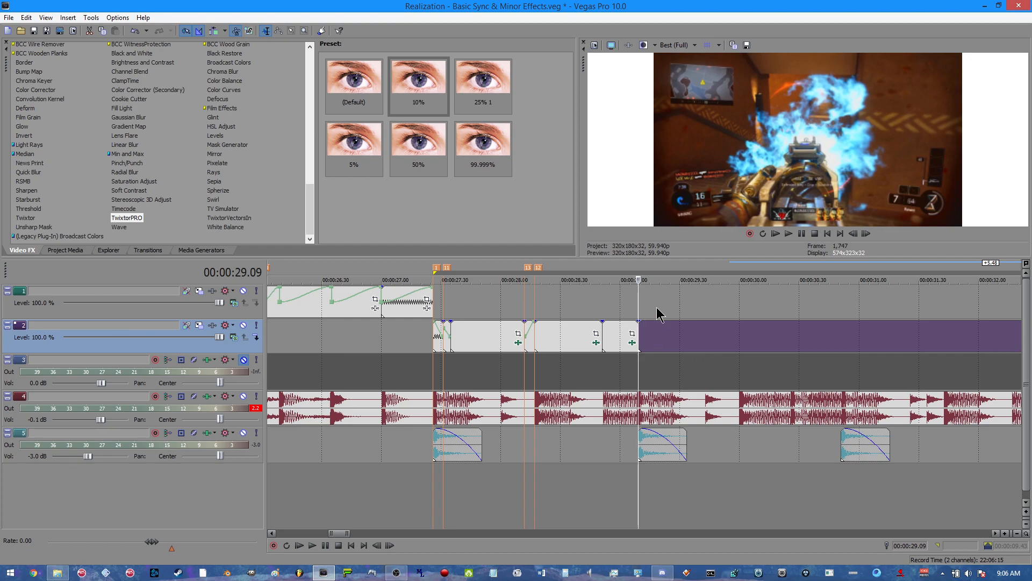
Extend the end of the last clip on track 2 further, to about 00:01:01 on the timeline
scroll(807, 370, "down", 5)
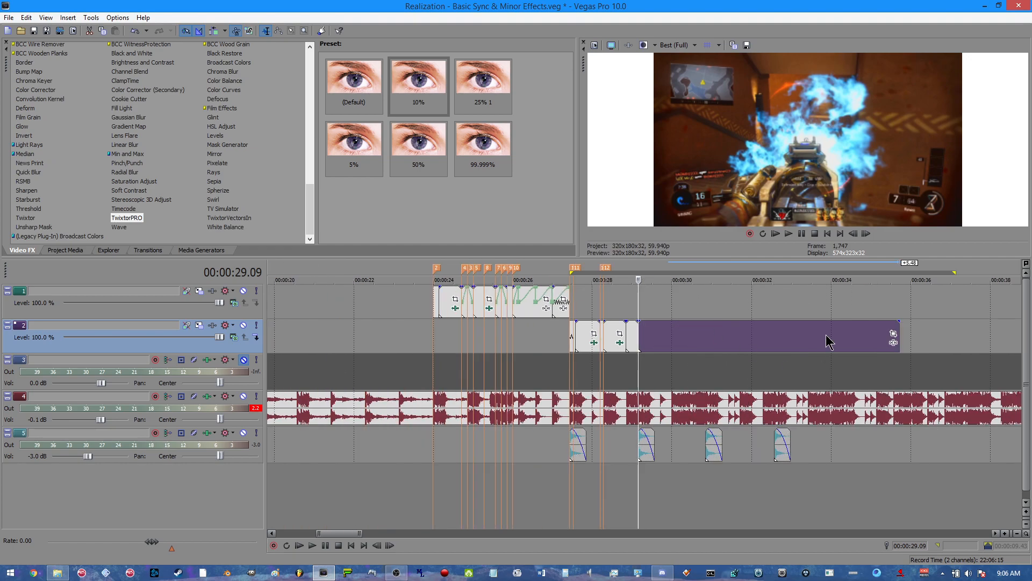
scroll(762, 348, "down", 4)
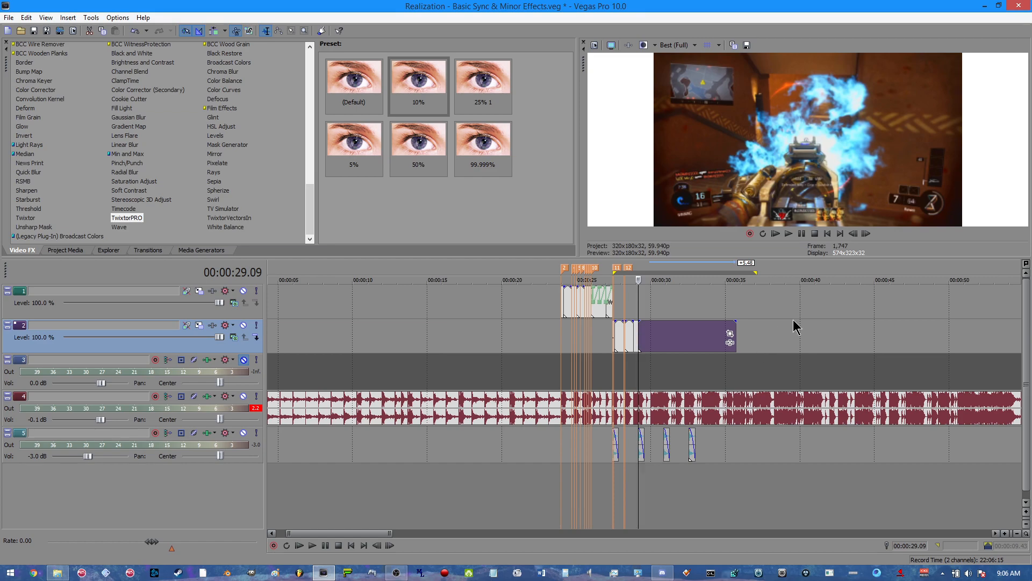
scroll(795, 324, "up", 5)
scroll(795, 328, "down", 7)
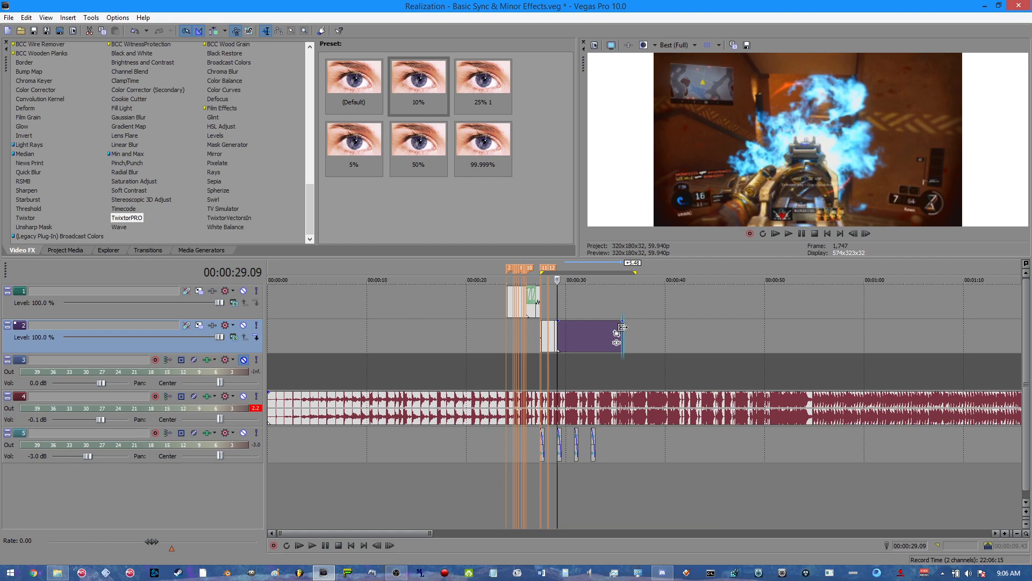
left_click_drag(615, 336, 868, 338)
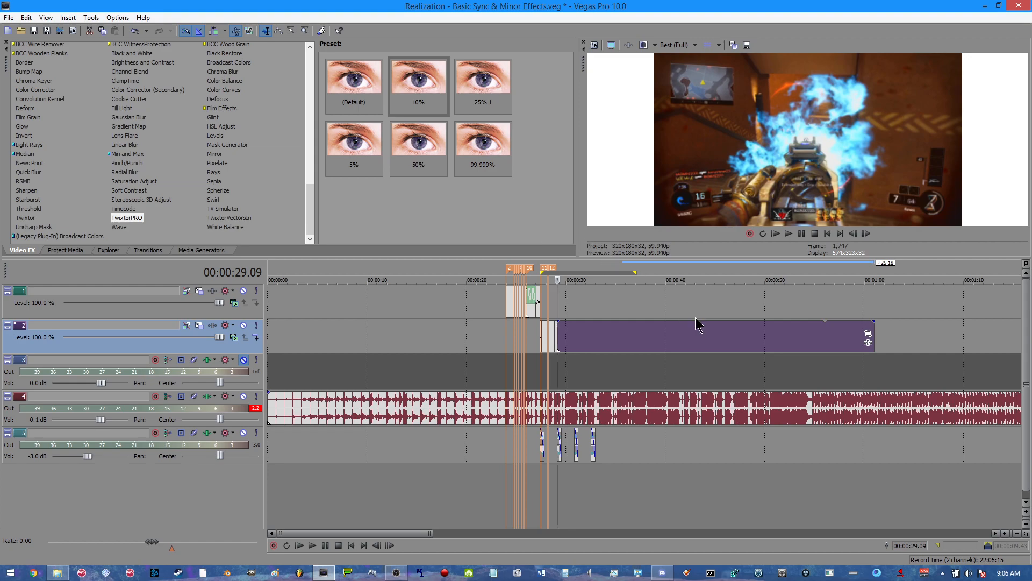
scroll(692, 309, "up", 3)
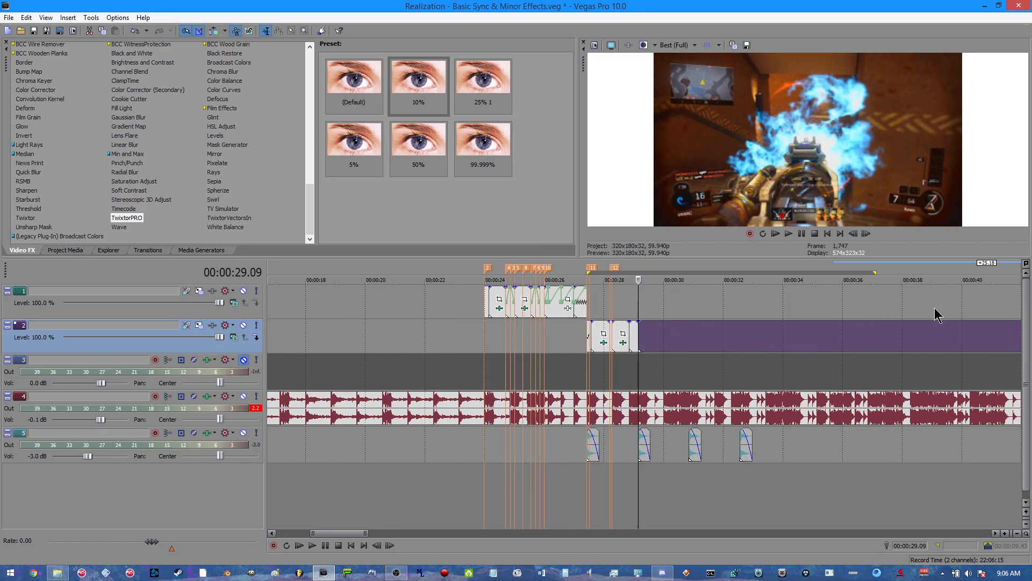
scroll(914, 297, "down", 2)
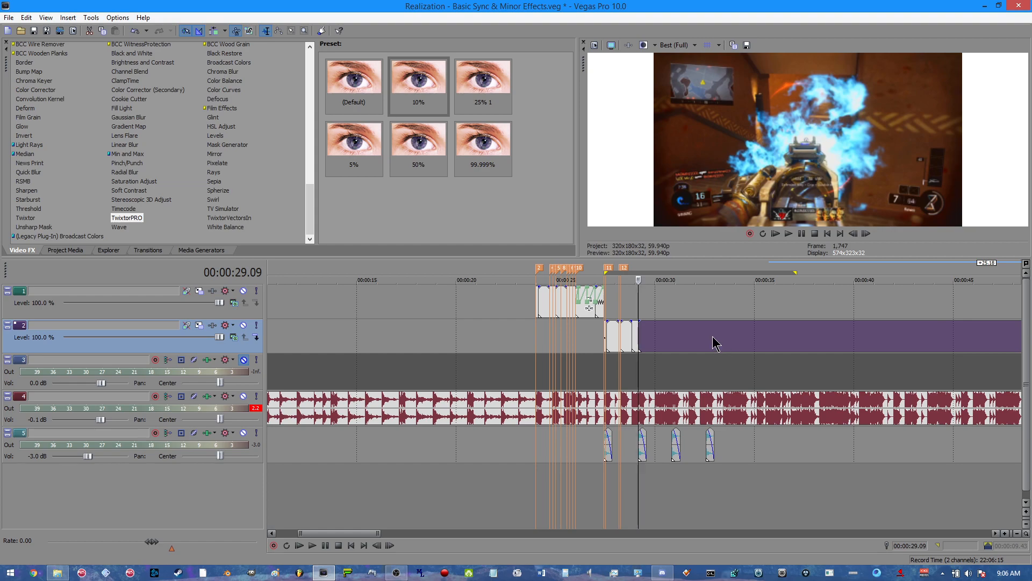
scroll(801, 376, "up", 4)
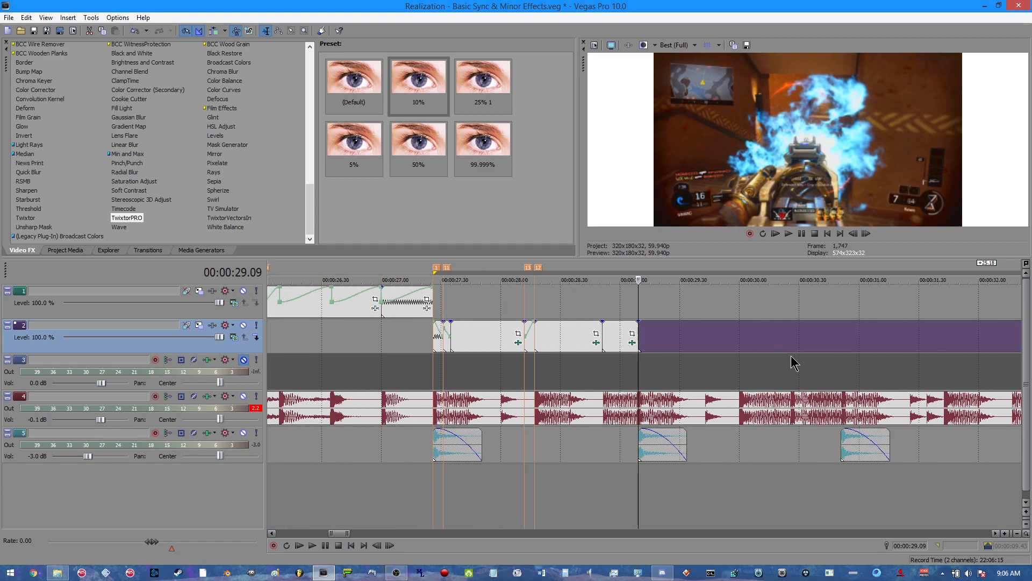
Play the track 2 section from the loop start and check the cuts at 00:00:28.51 and 00:00:29.09
left_click(538, 338)
key("space")
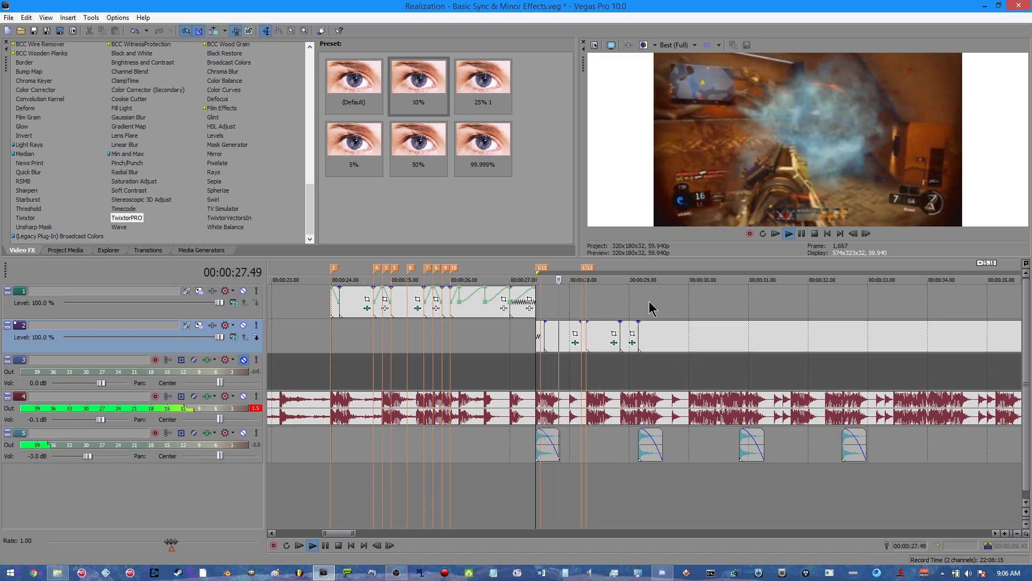
scroll(876, 330, "up", 5)
key("space")
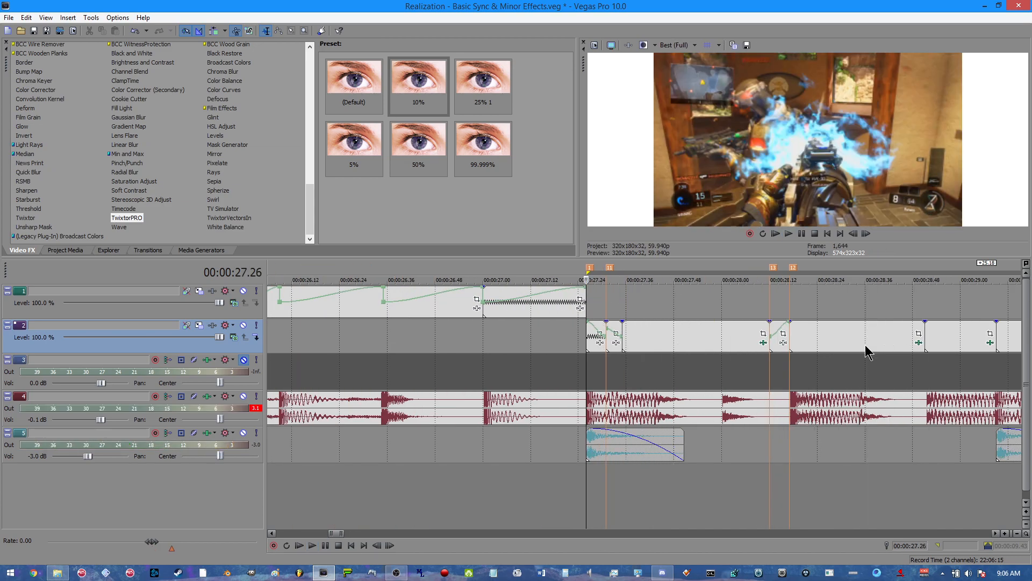
left_click(923, 347)
key("space")
key("space")
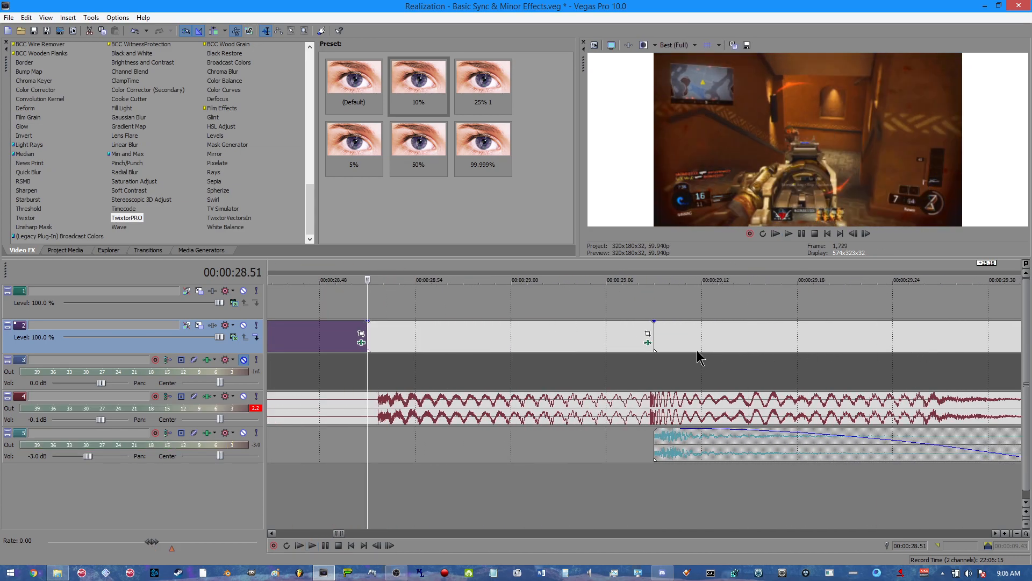
left_click(816, 331)
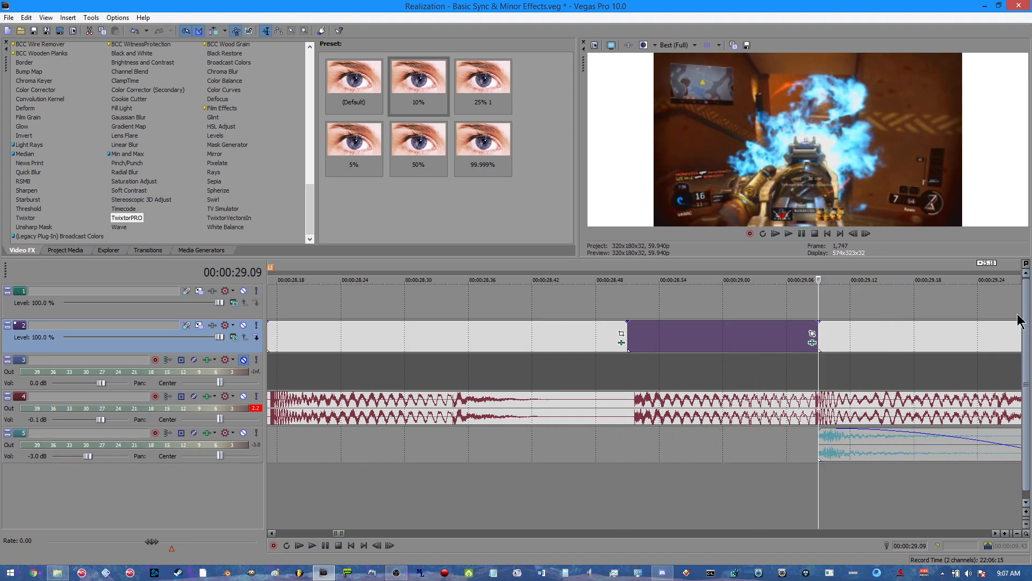
scroll(839, 381, "down", 2)
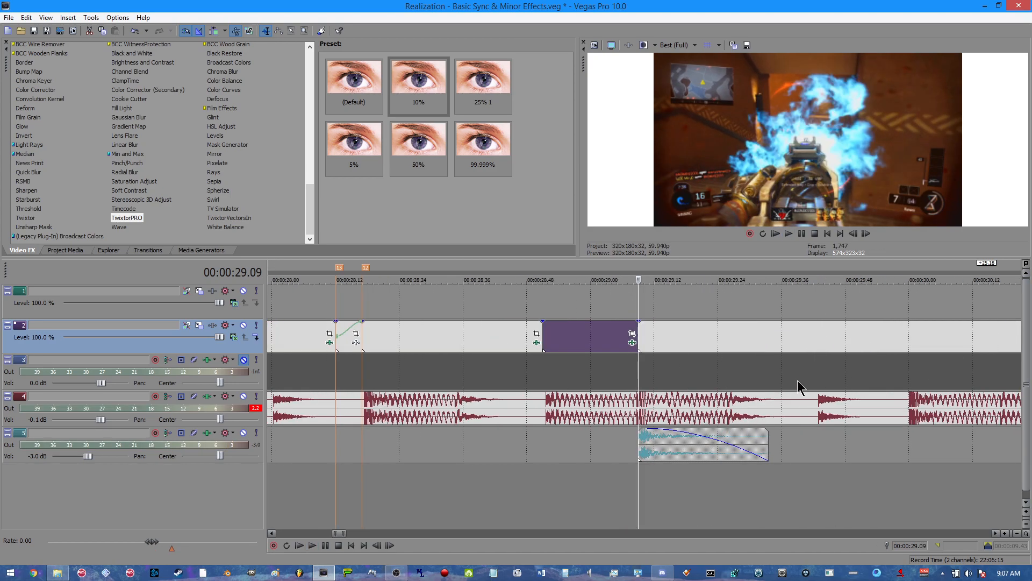
scroll(872, 381, "down", 3)
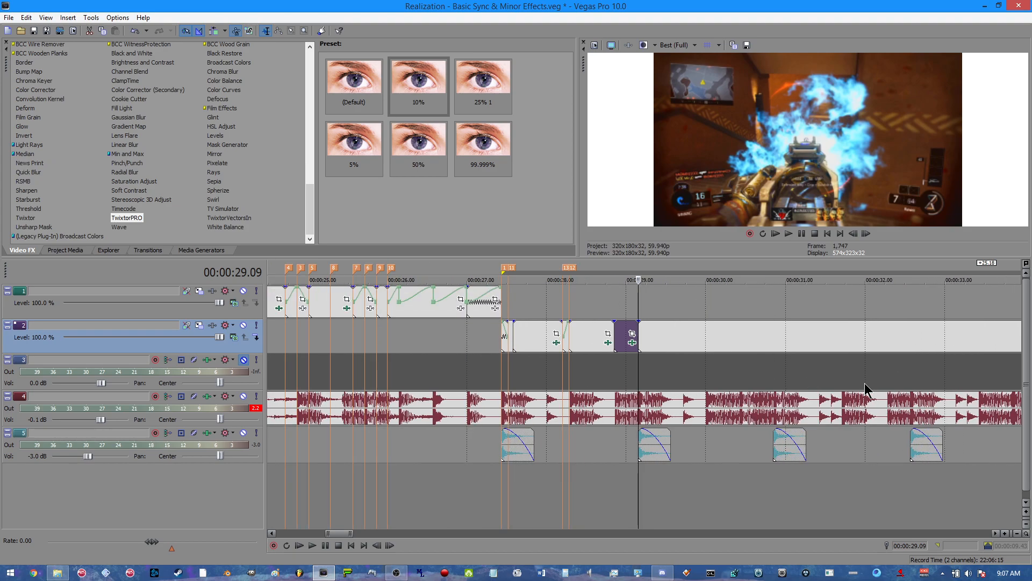
Play the long last clip on track 2 from 00:00:29.34, near the sound effect's end, to find the next shot
left_click(668, 343)
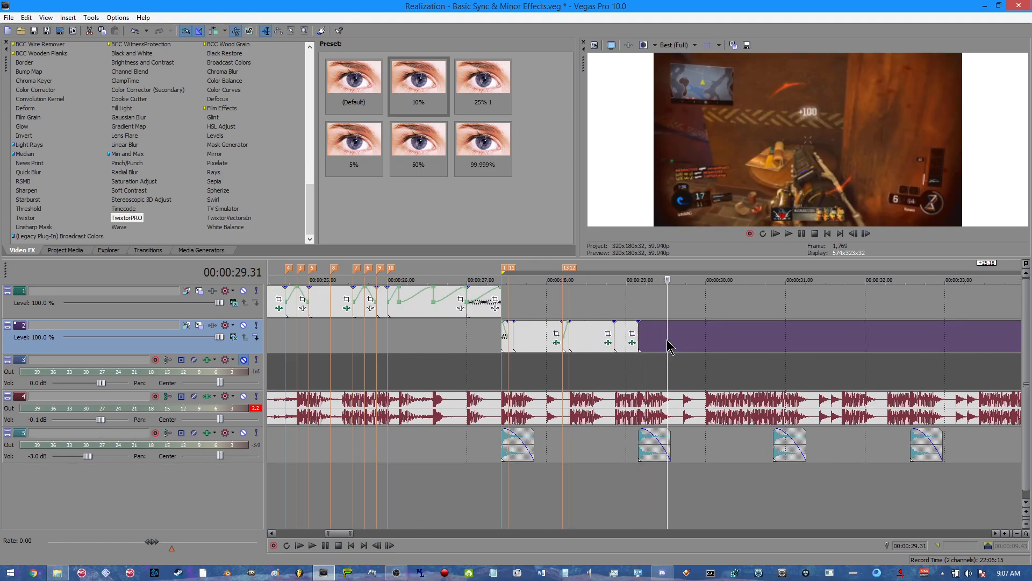
left_click(671, 437)
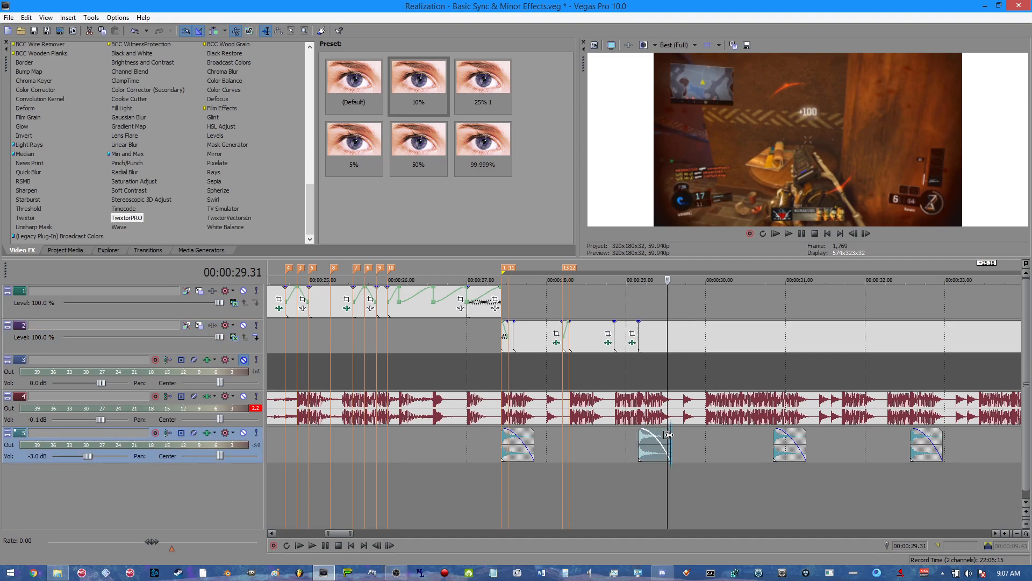
left_click(675, 339)
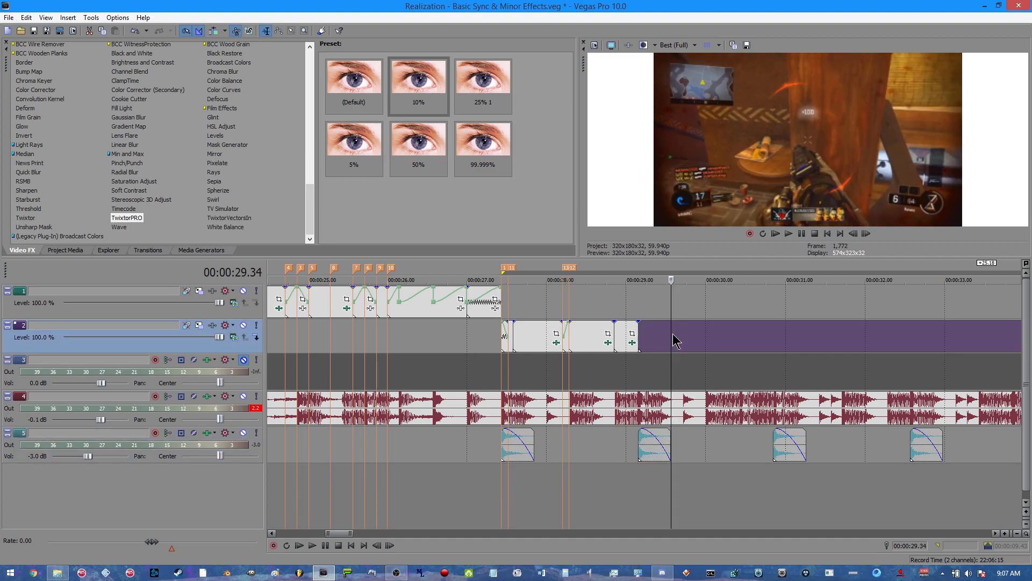
scroll(672, 340, "up", 2)
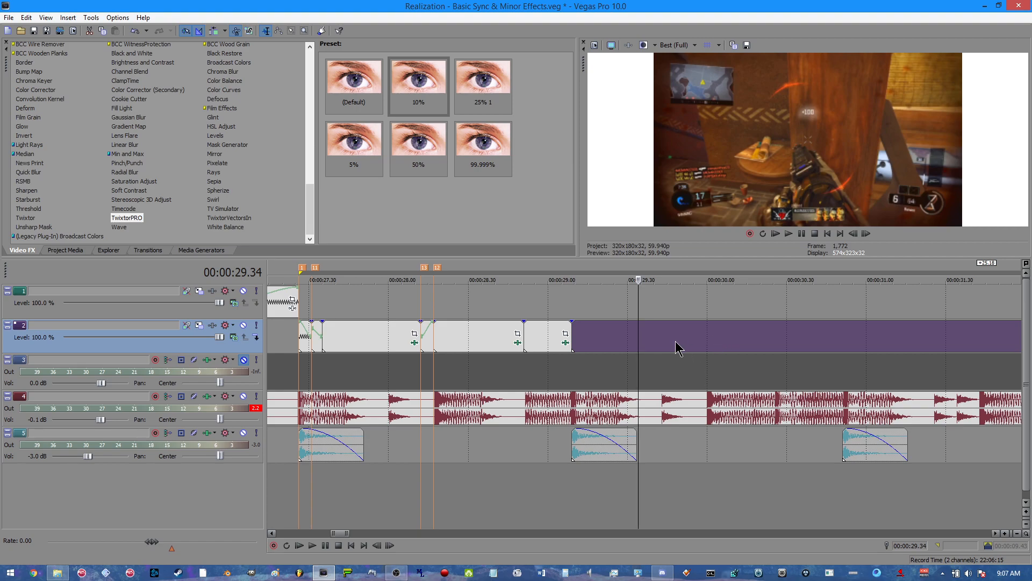
key("space")
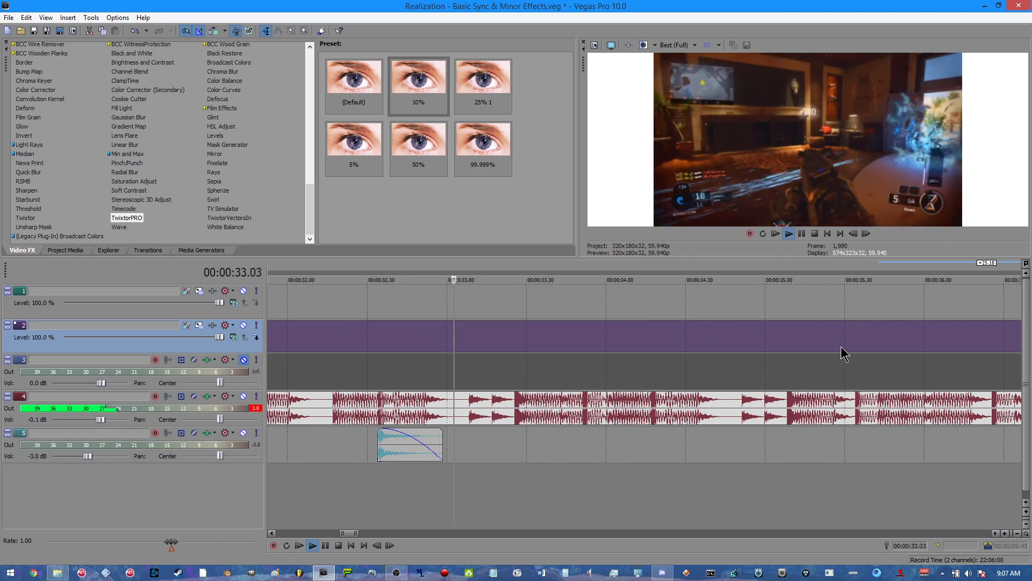
key("space")
Split the long last clip on track 2 at 00:00:32.45, on the frame with the blue muzzle flash
left_click(711, 349)
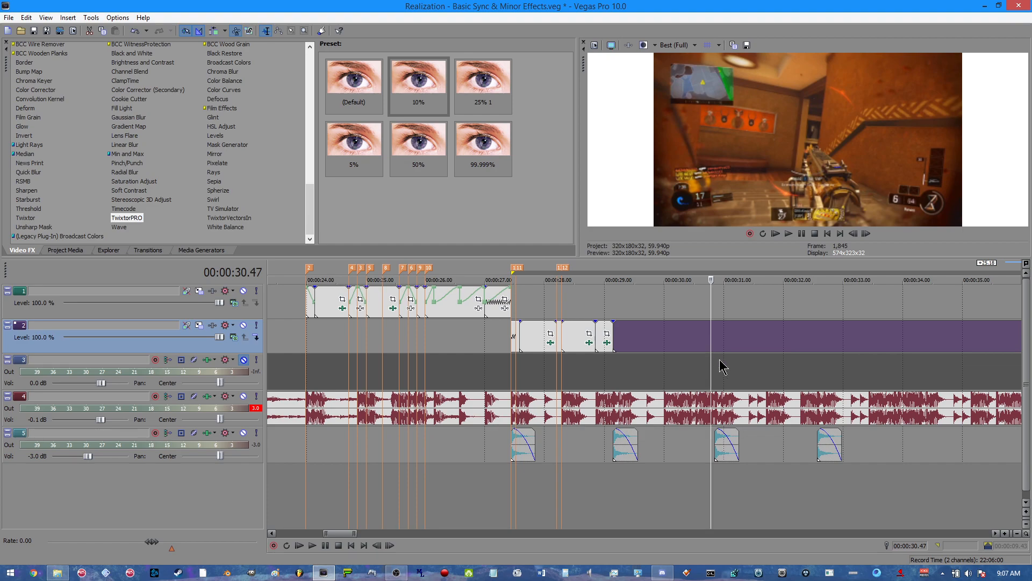
left_click(792, 352)
scroll(790, 352, "up", 5)
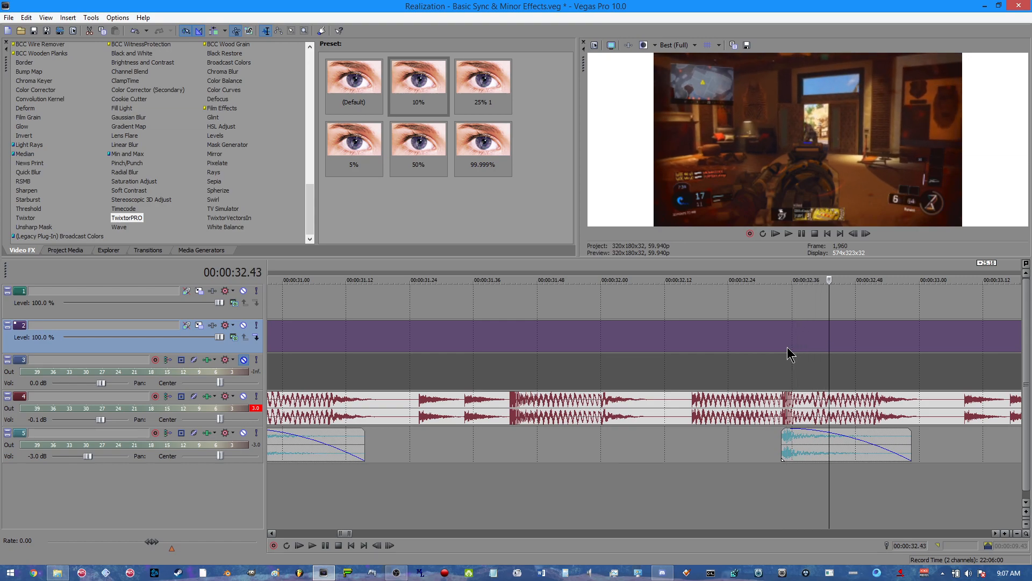
key("Right")
key("Left")
key("Left")
key("Right")
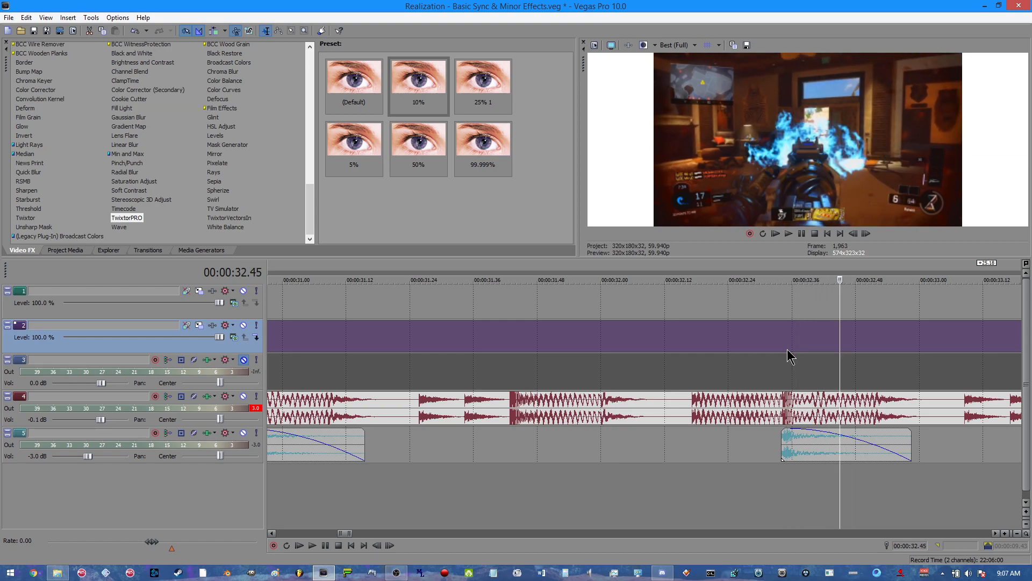
key("s")
scroll(781, 359, "down", 3)
scroll(512, 350, "down", 2)
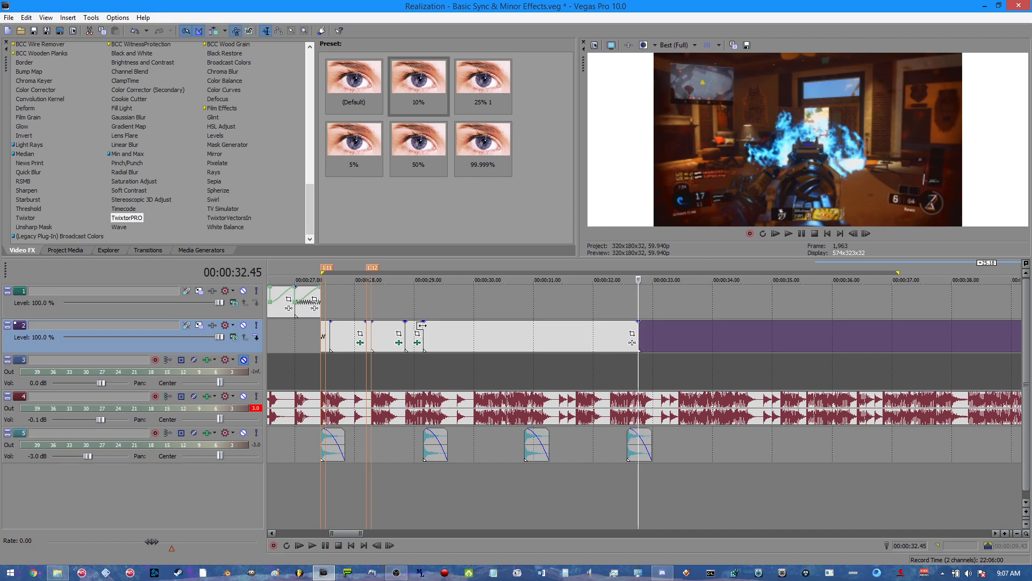
Play track 2 from the cut at 00:00:29.09 to find the next beat for a cut
left_click(423, 330)
key("space")
scroll(726, 374, "up", 4)
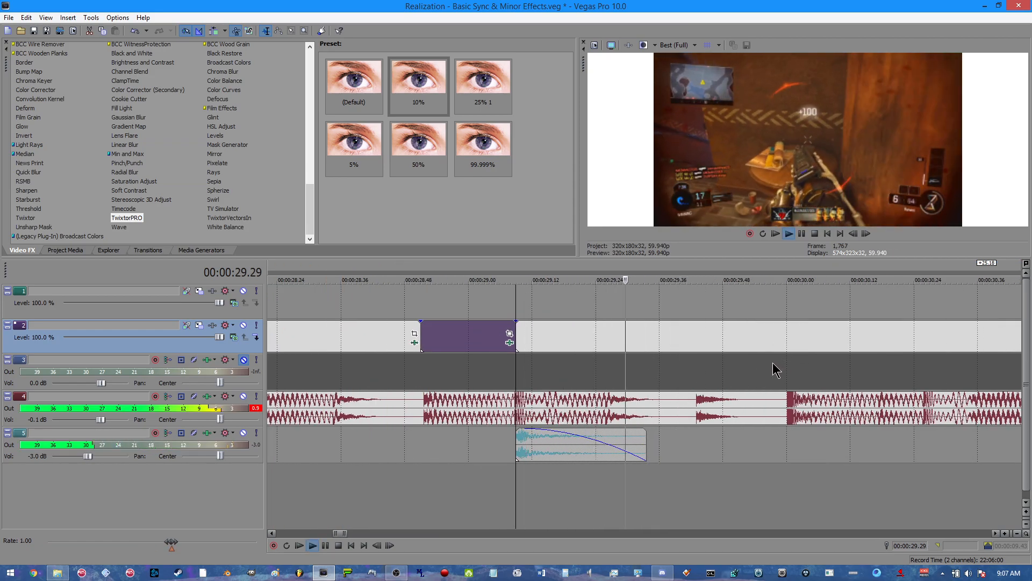
scroll(699, 409, "down", 3)
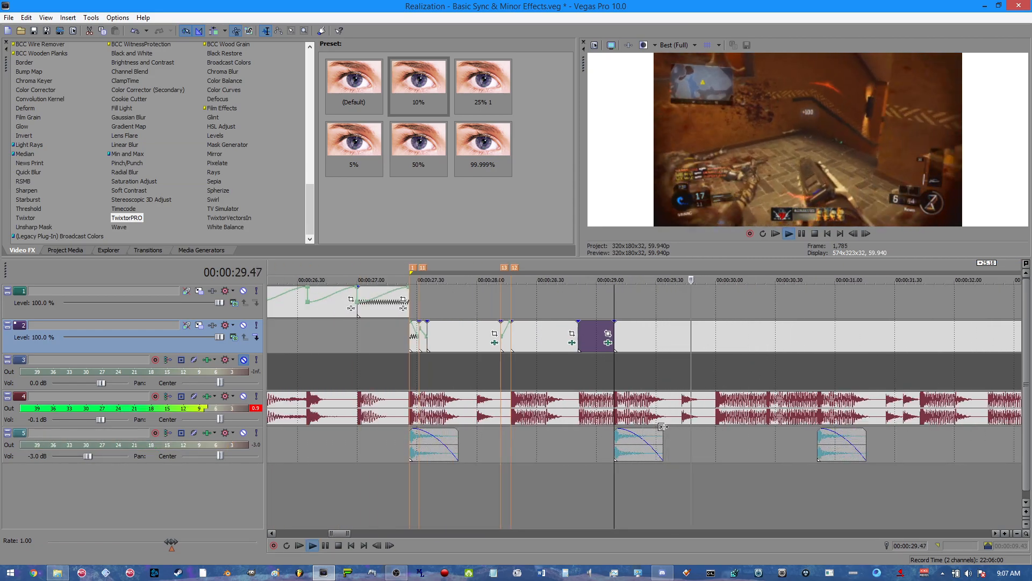
key("space")
Split the track 2 clip at 00:00:30.00, where the next strong beat in the music starts
left_click(714, 406)
scroll(728, 420, "up", 5)
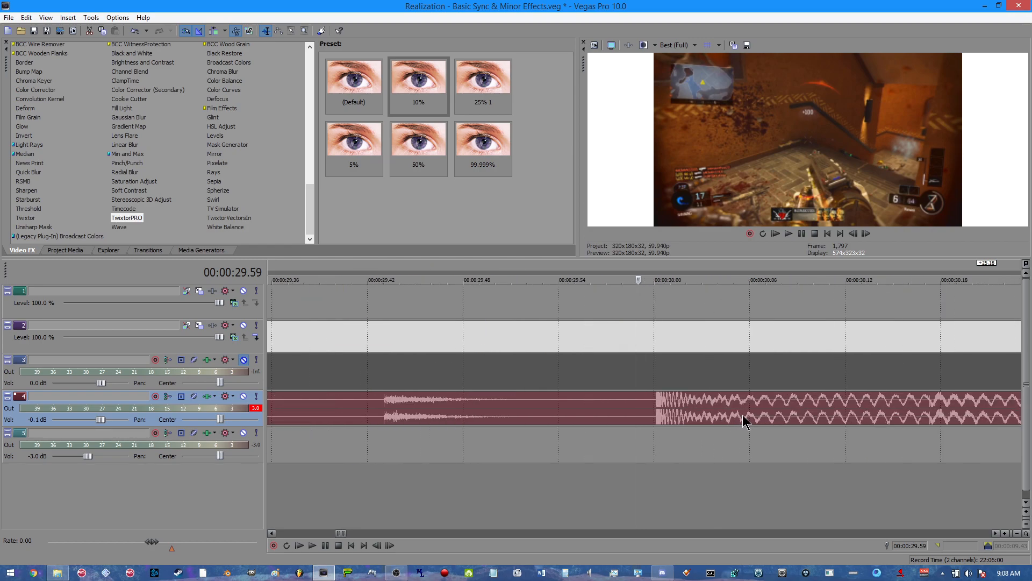
key("Right")
left_click(715, 412)
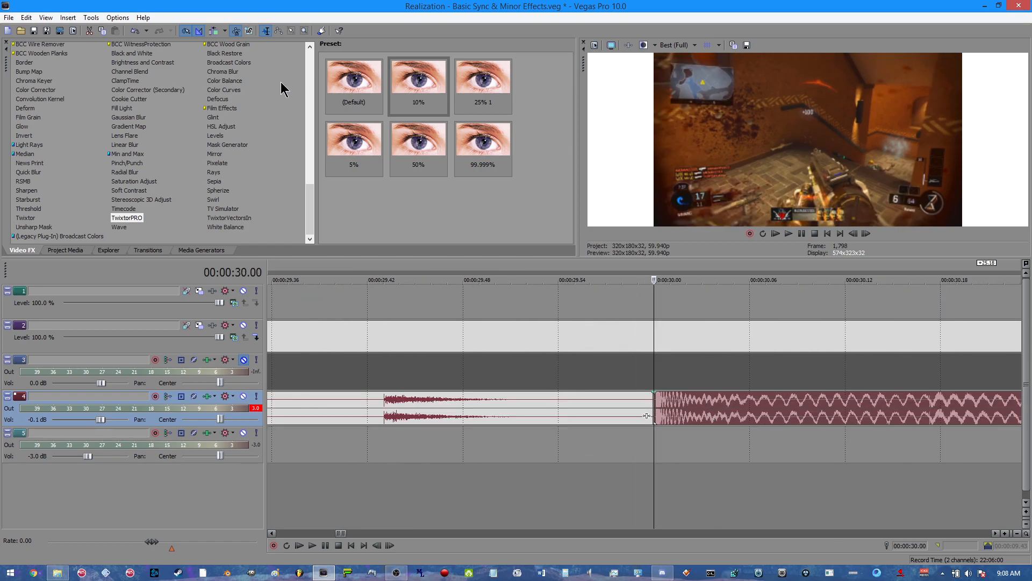
left_click(655, 336)
scroll(655, 337, "down", 6)
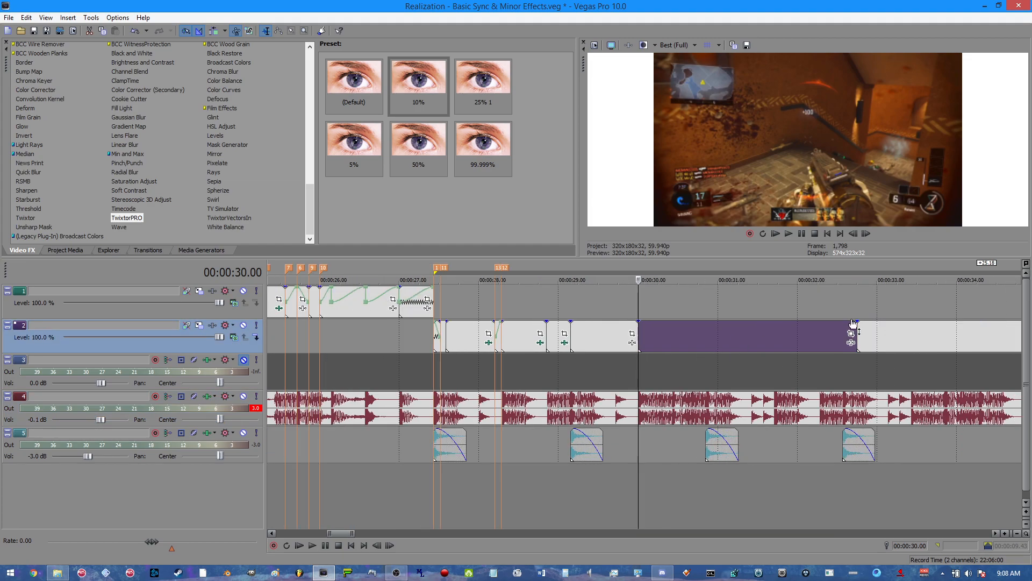
Time-compress the track 2 clip starting at 00:00:30.00 to end at about 00:00:31.56 and add a velocity envelope to it
key("space")
scroll(733, 351, "up", 2)
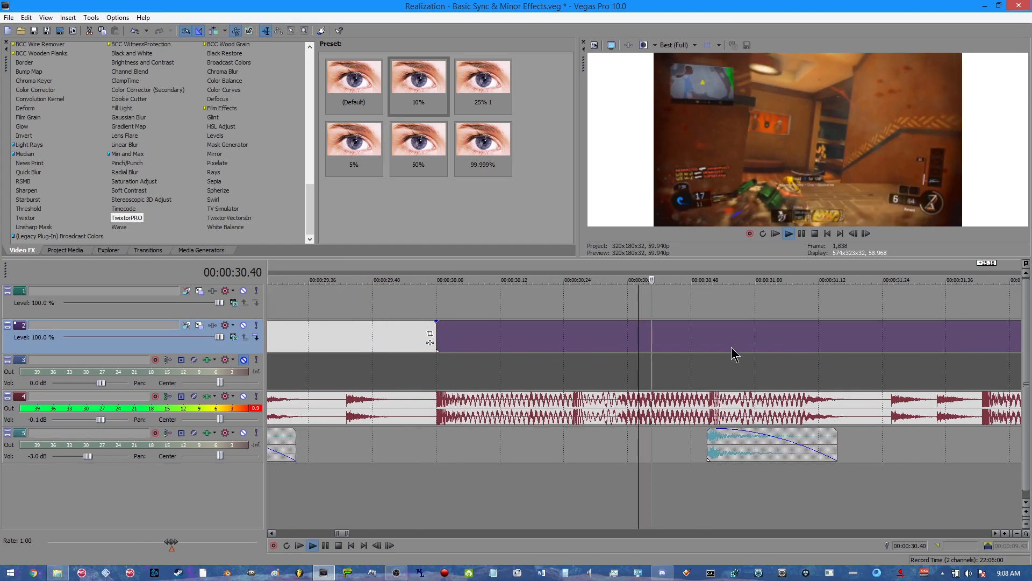
key("space")
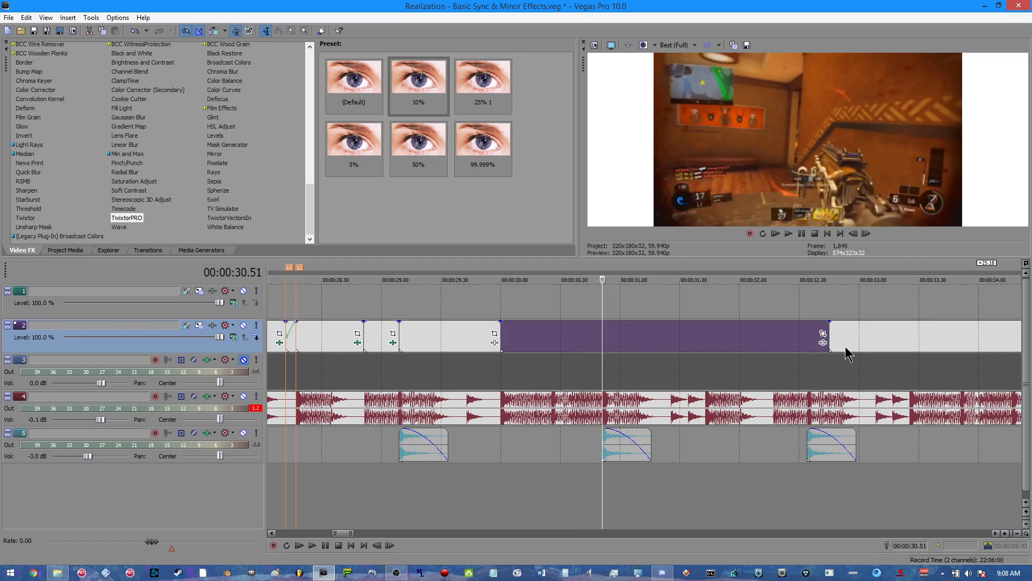
left_click_drag(829, 328, 727, 334)
right_click(727, 336)
mouse_move(745, 253)
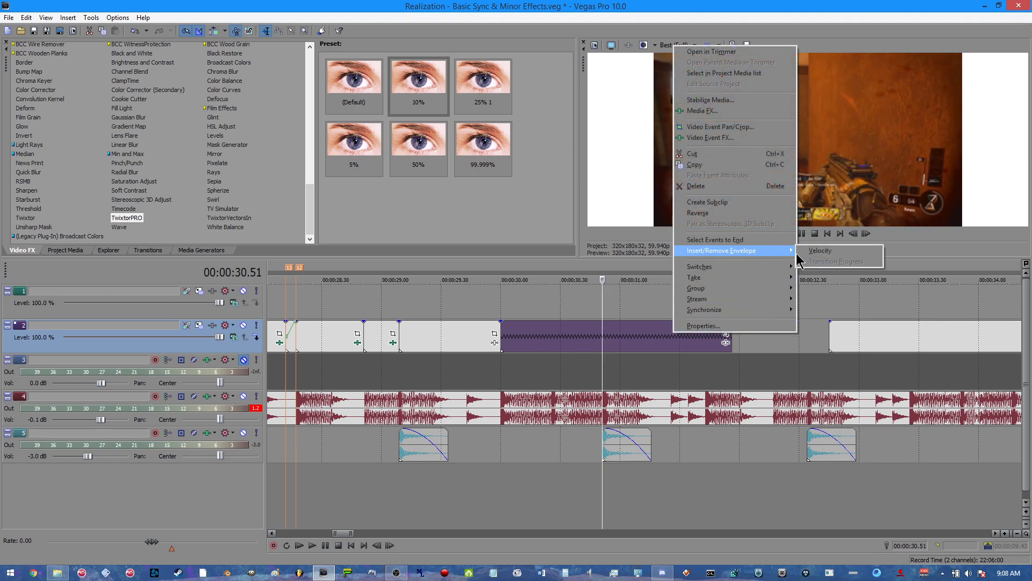
left_click(823, 251)
Make the clip's velocity envelope linear and add a point at 00:00:30.51 raised to 300%
right_click(617, 337)
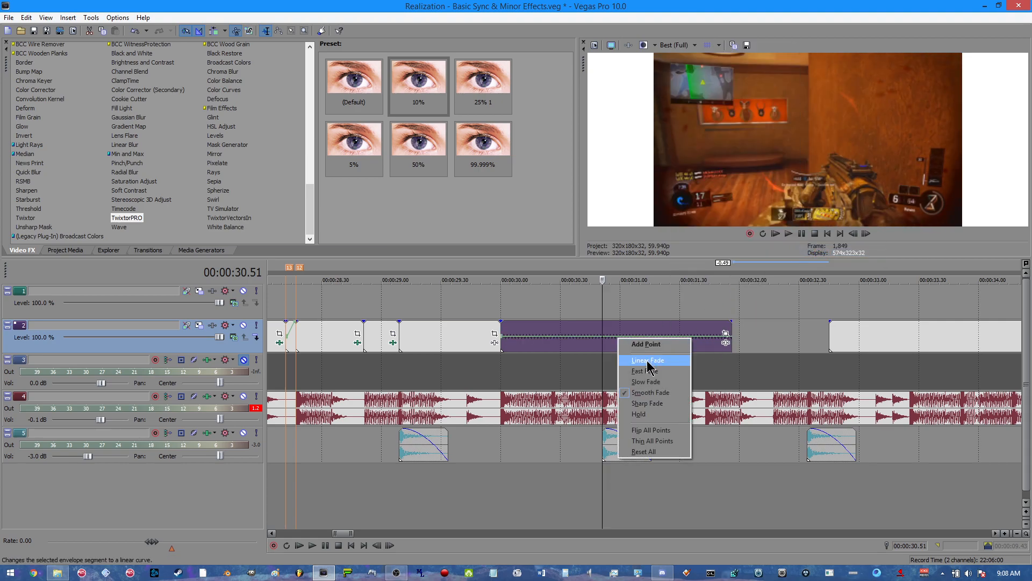
left_click(648, 360)
right_click(604, 337)
left_click(630, 344)
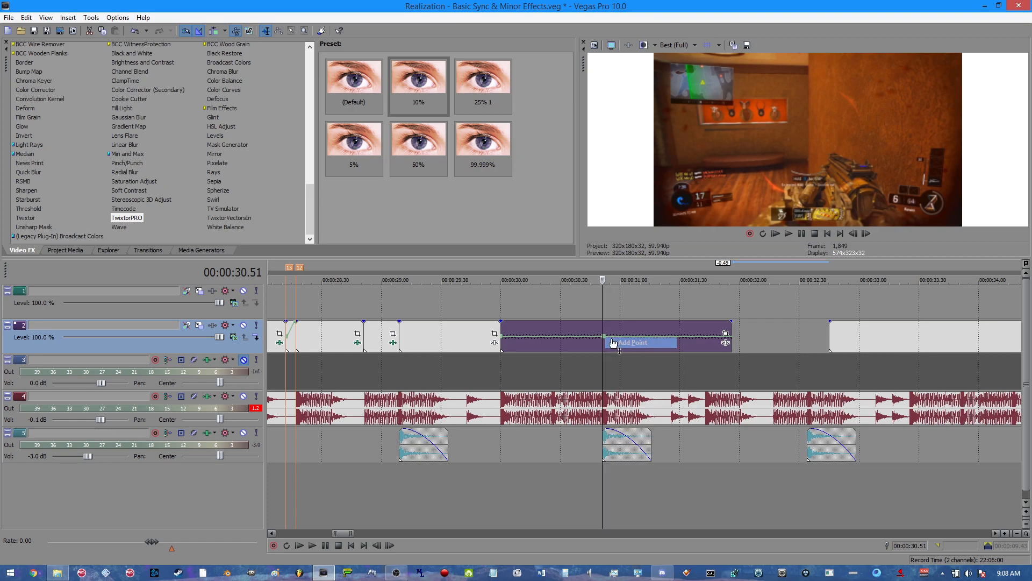
left_click_drag(605, 342, 605, 323)
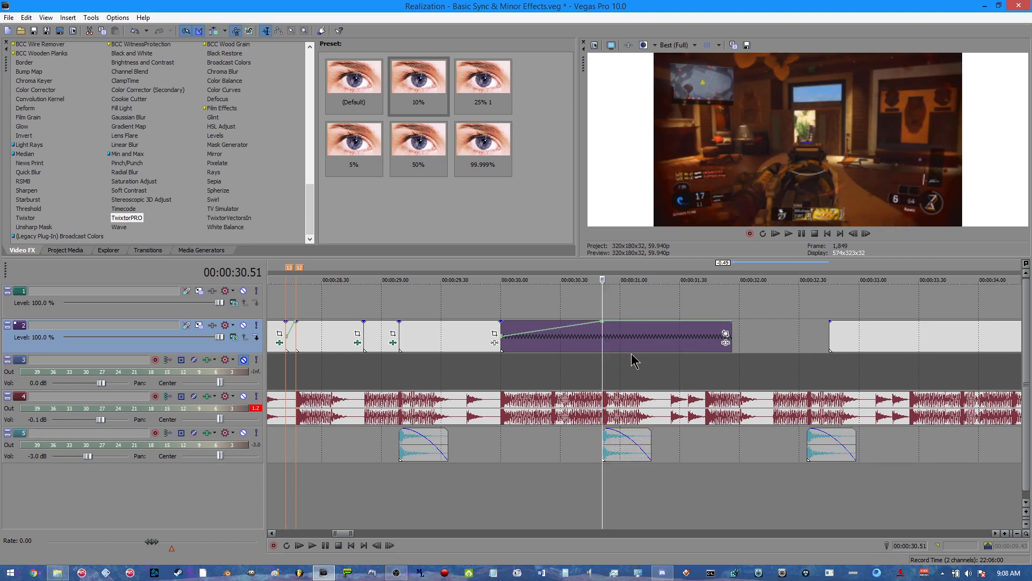
Play the ramped clip from 00:00:30.00 to check how its speed-up fits the music
scroll(631, 353, "up", 3)
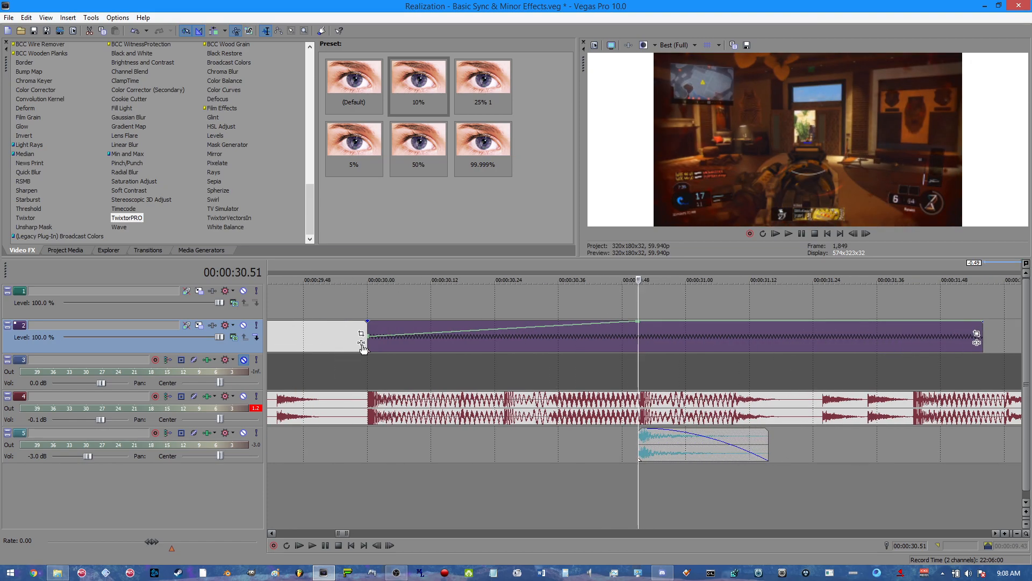
left_click(364, 342)
key("space")
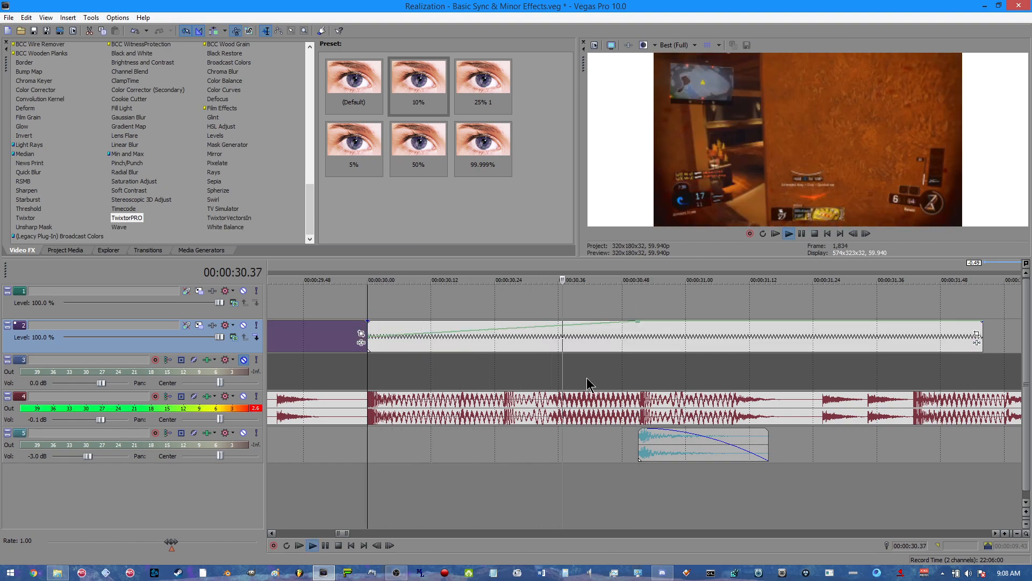
key("space")
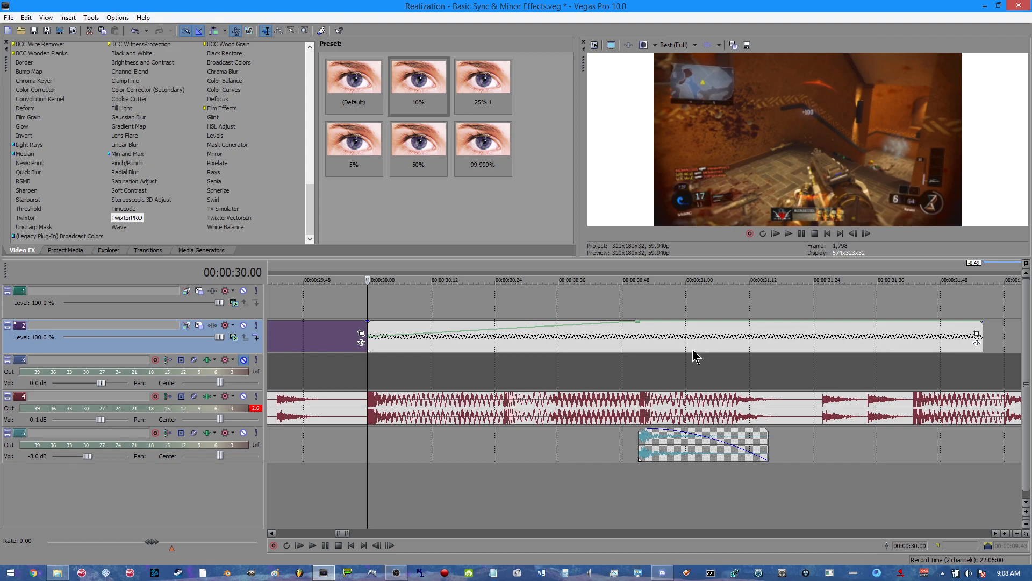
Compress the ramped clip to end at about 00:00:31.42, keeping the 300% velocity point at 00:00:30.51, so the muzzle flash falls there
left_click(638, 338)
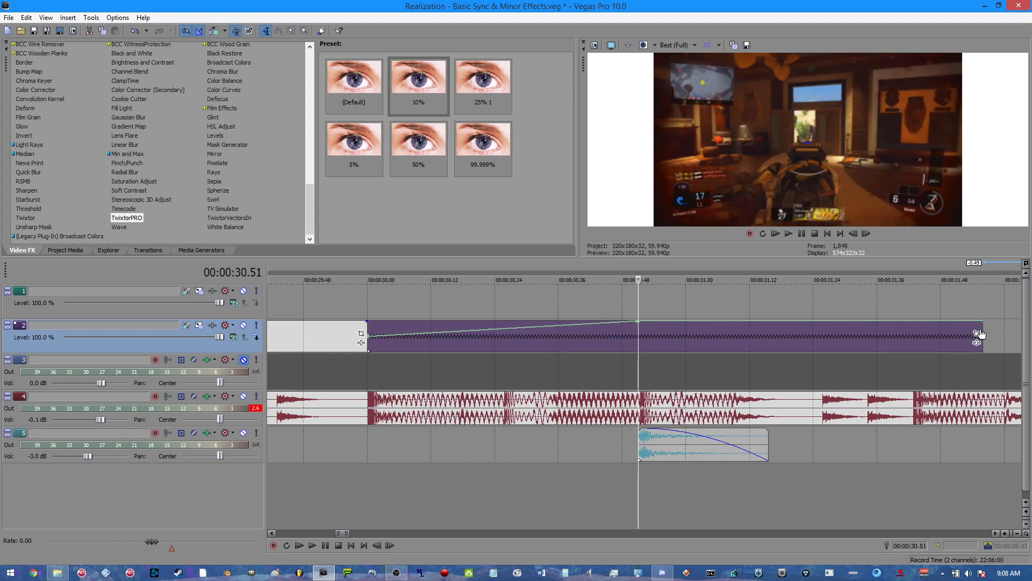
left_click_drag(980, 333, 894, 335)
left_click_drag(601, 321, 638, 321)
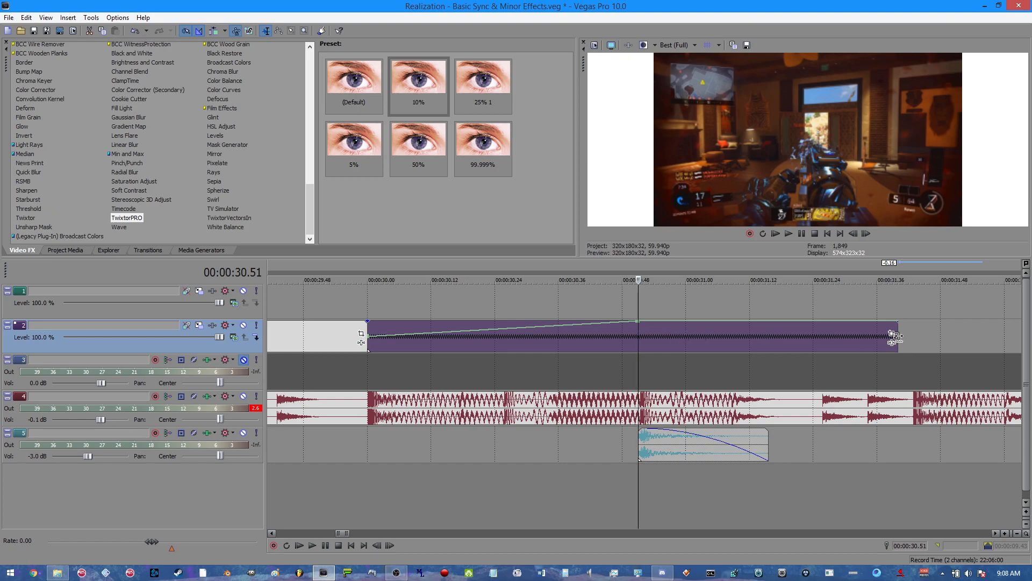
left_click_drag(895, 333, 940, 333)
left_click_drag(661, 321, 637, 319)
left_click_drag(940, 335, 910, 336, "ctrl")
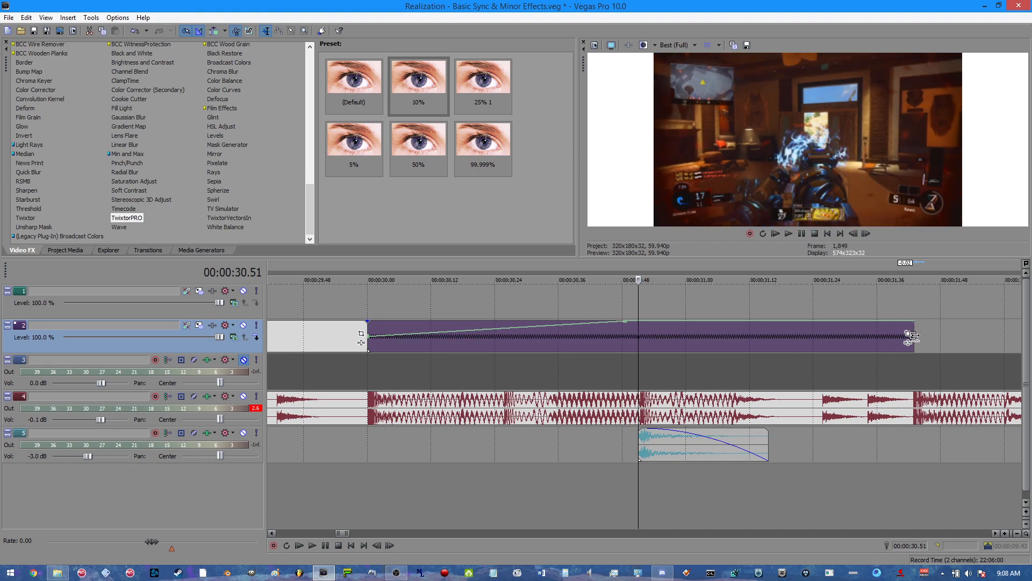
left_click_drag(625, 321, 640, 322)
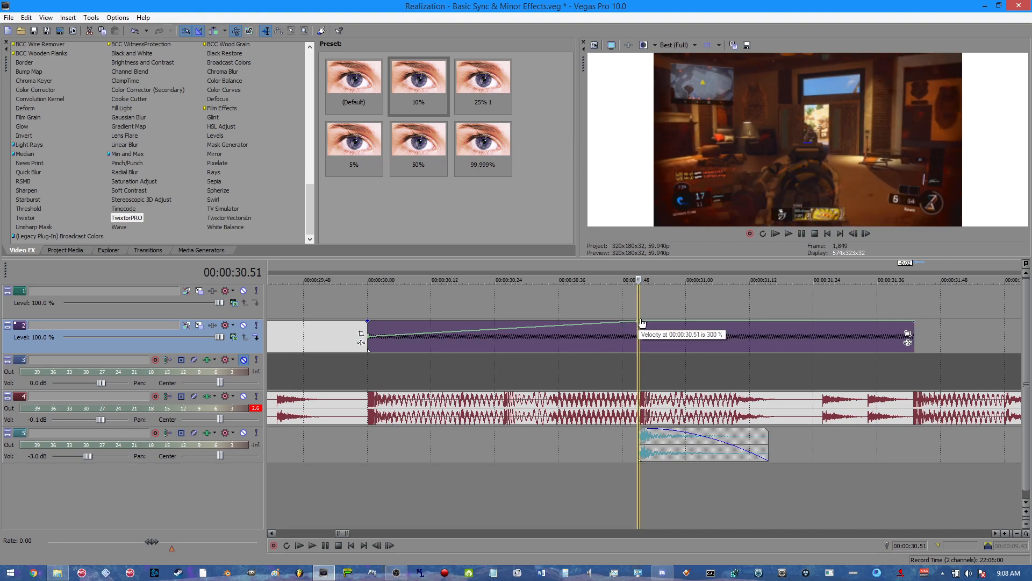
left_click_drag(913, 331, 904, 330, "ctrl")
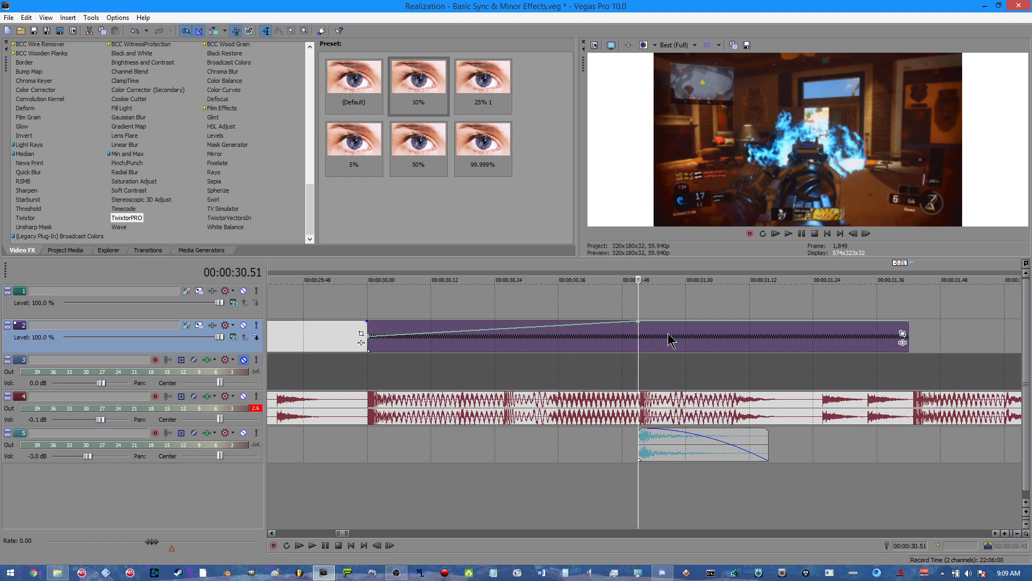
Cut off the ramped clip after 00:00:30.51 and move the long last clip up against the cut
key("s")
right_click(682, 337)
left_click(719, 191)
scroll(779, 342, "down", 3)
left_click_drag(800, 329, 680, 338)
scroll(708, 388, "up", 4)
key("Right")
Play track 2 across the cut at 00:00:30.00 to check the velocity ramp against the music
left_click(585, 342)
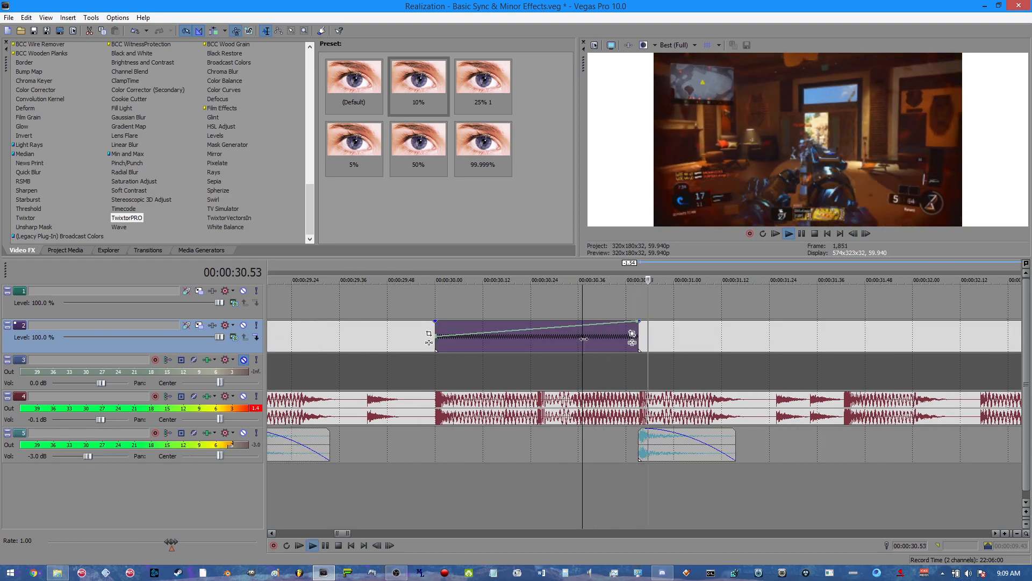
left_click(366, 338)
scroll(366, 338, "down", 5)
key("space")
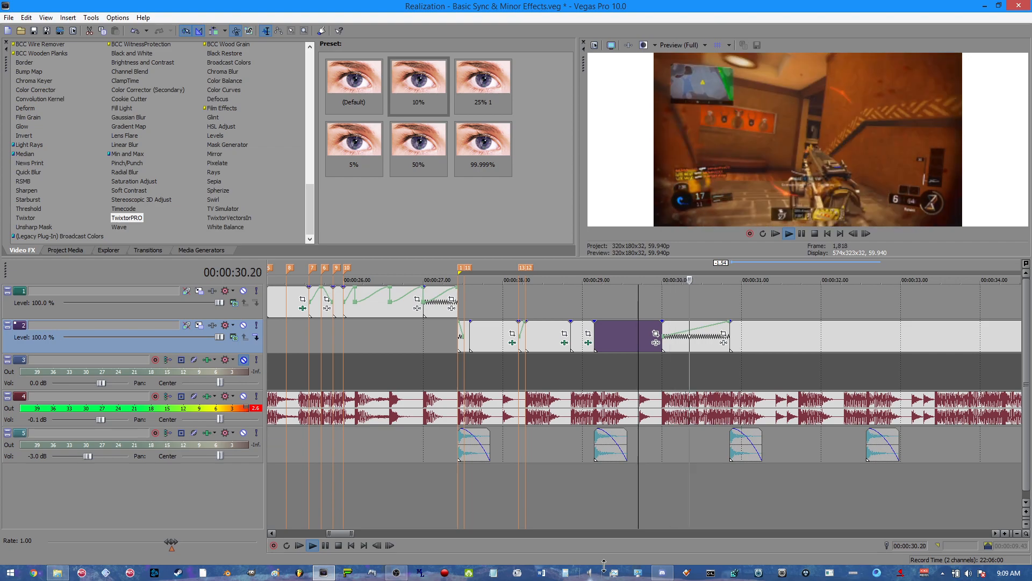
left_click(667, 337)
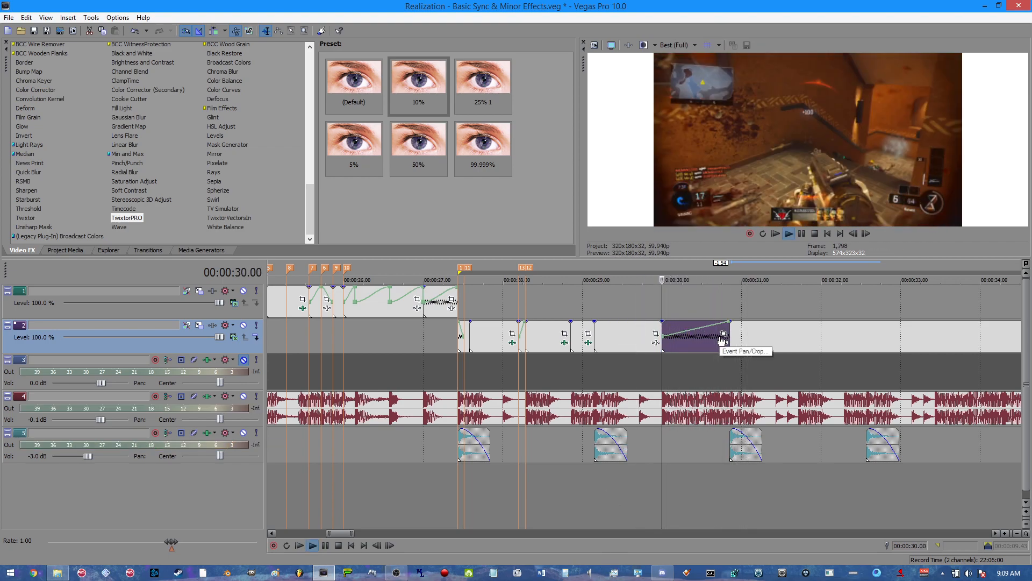
Play the long last clip on track 2 from 00:00:30.51 to find the next shot and beat
left_click(737, 342)
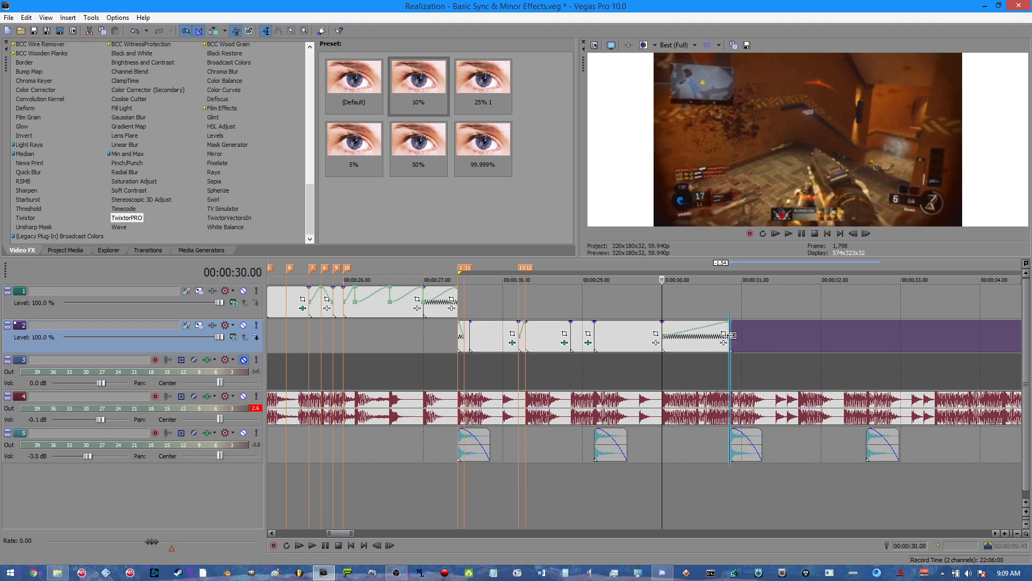
scroll(741, 342, "up", 5)
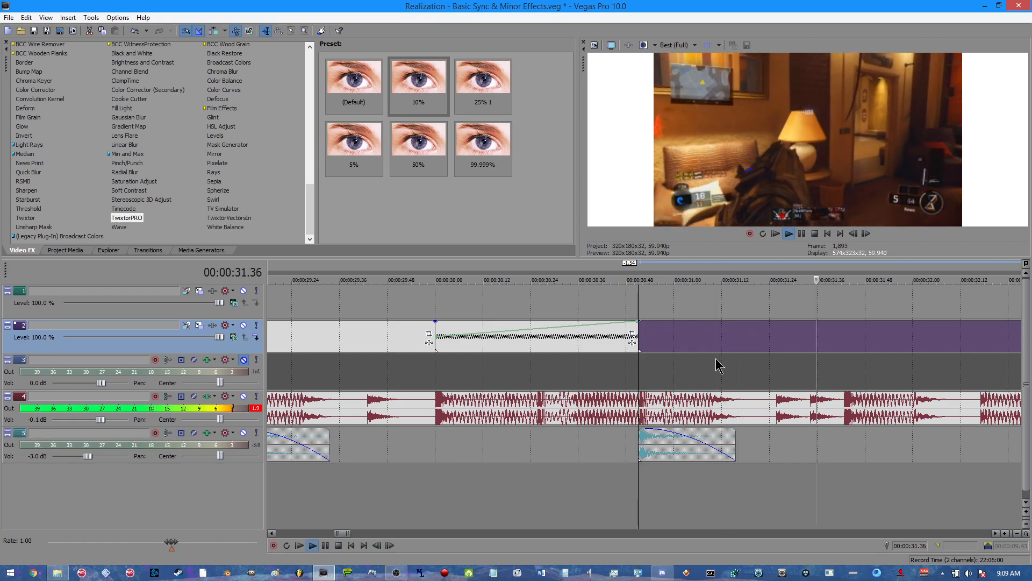
key("space")
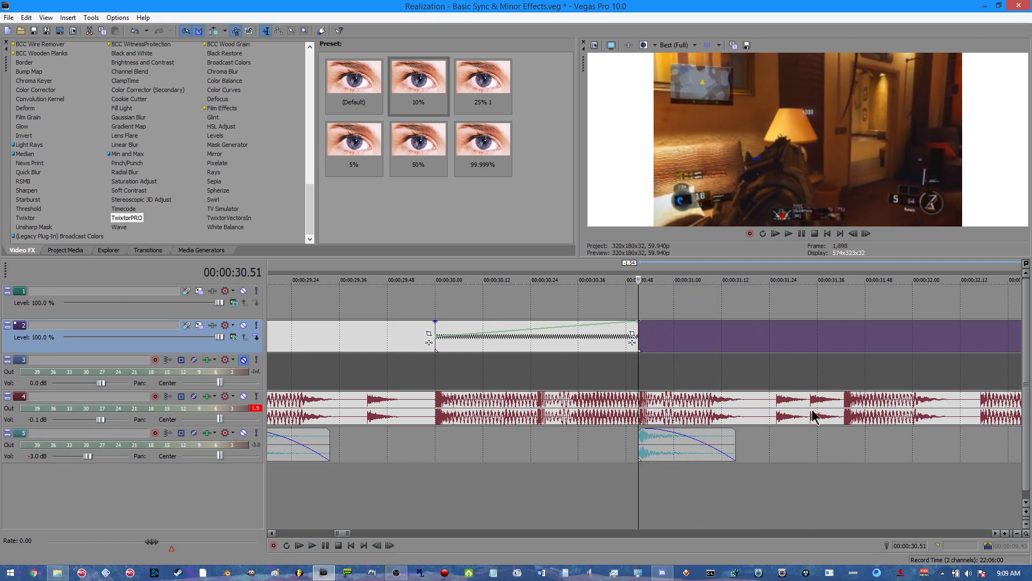
Place markers at 00:00:31.43 on the music beat and at 00:00:31.38 on the frame just before the shot
left_click(813, 414)
left_click(845, 411)
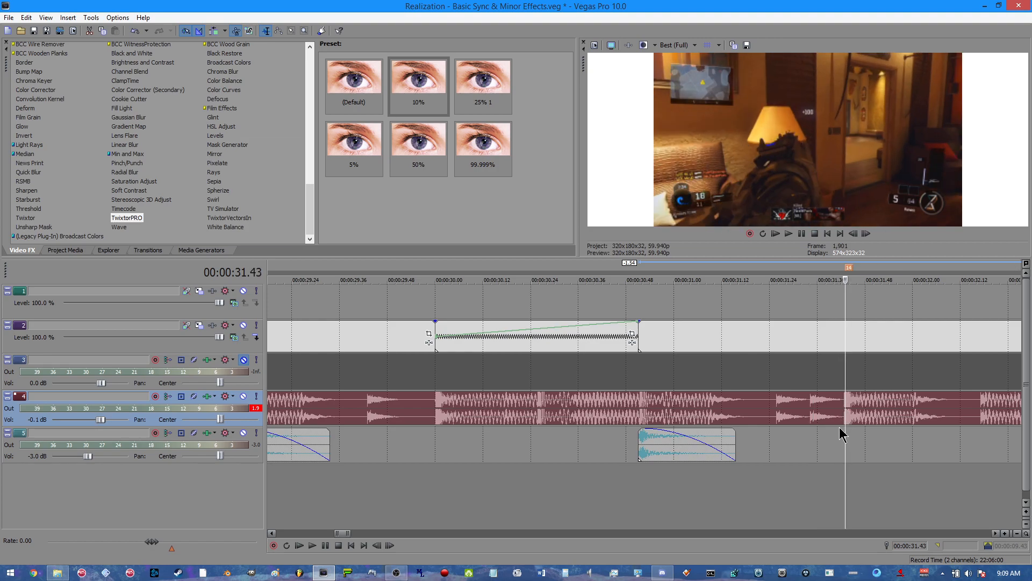
left_click(840, 427)
key("Left")
key("Left")
key("Left")
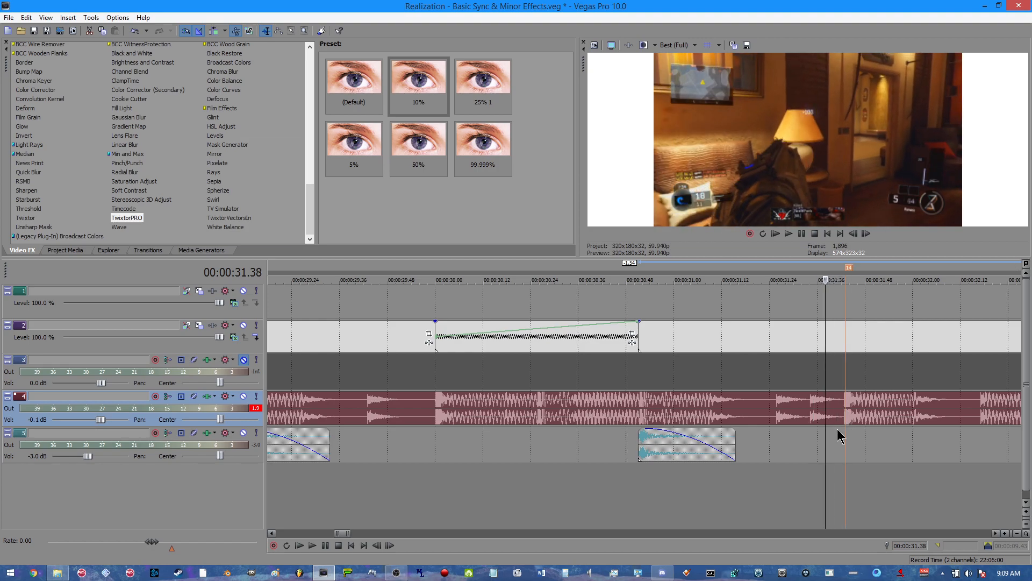
key("m")
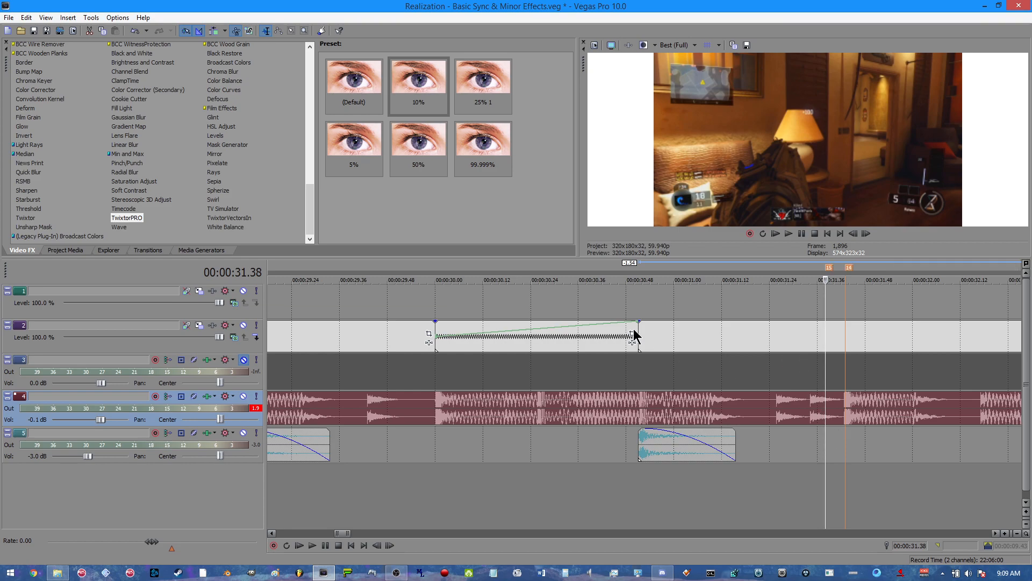
Split the long track 2 clip at 00:00:31.38 and apply the TwixtorPRO 99.999% preset to the section before the split
left_click(827, 336)
key("s")
left_click(754, 338)
left_click_drag(484, 144, 728, 337)
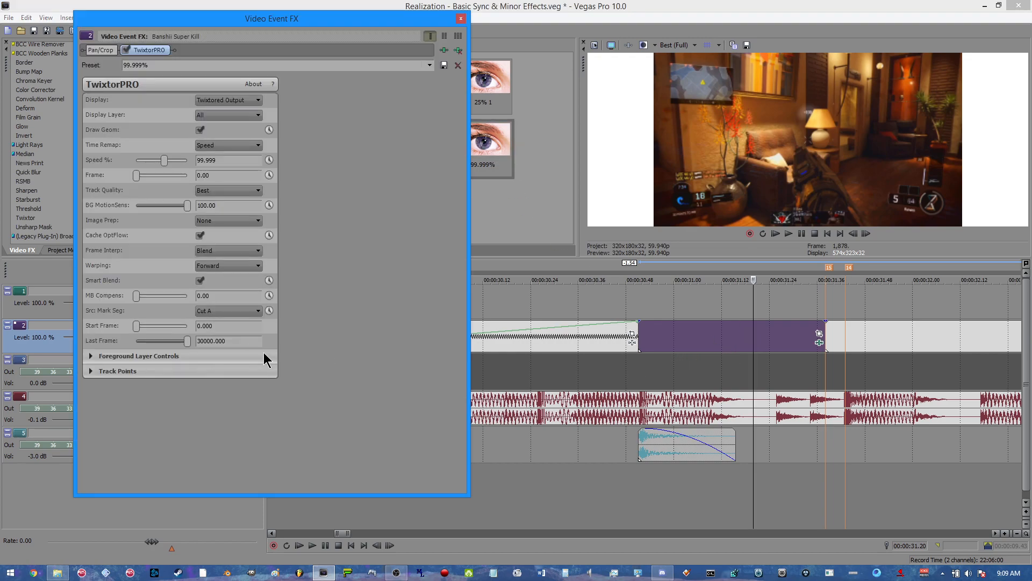
Keyframe TwixtorPRO's Speed % from 99.999 at the section's start to 10 at its end
left_click(269, 160)
right_click(157, 427)
left_click(205, 483)
left_click_drag(157, 397, 454, 397)
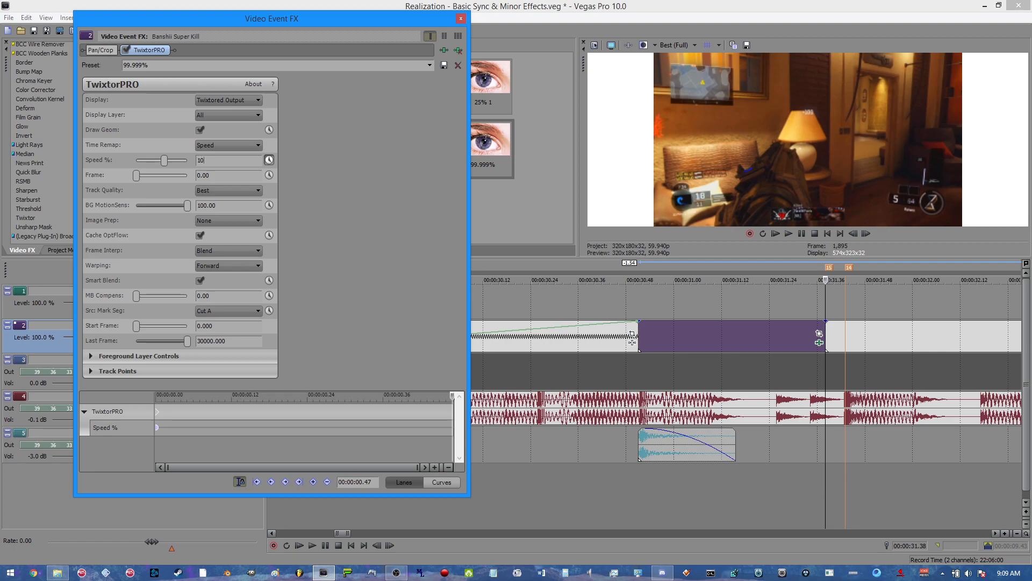
left_click(461, 18)
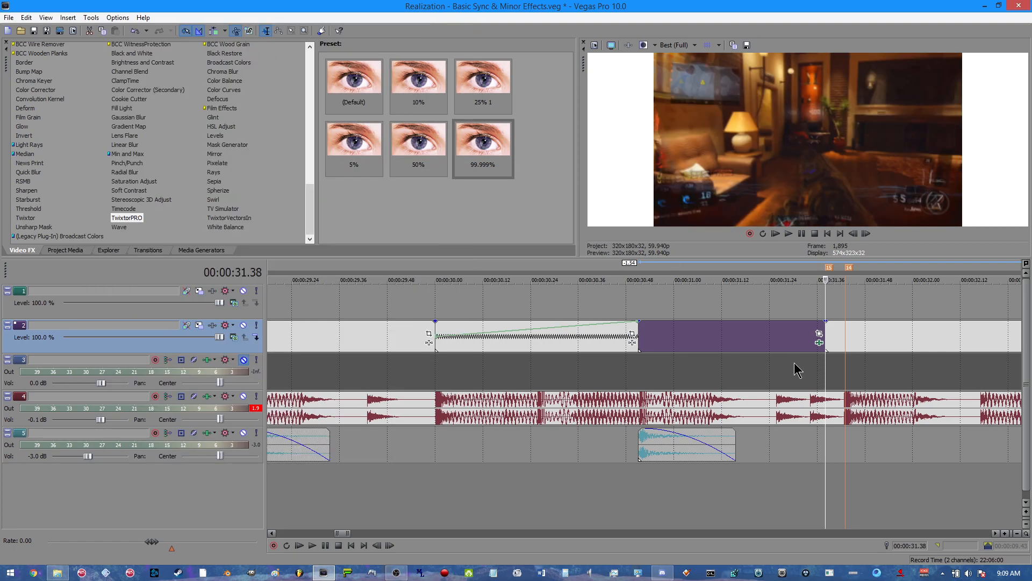
Step backwards frame by frame through the Twixtor section from 00:00:31.38 to examine the slowed footage
key("Left")
key("Left")
key("Left")
key("Left")
key("Left")
key("Left")
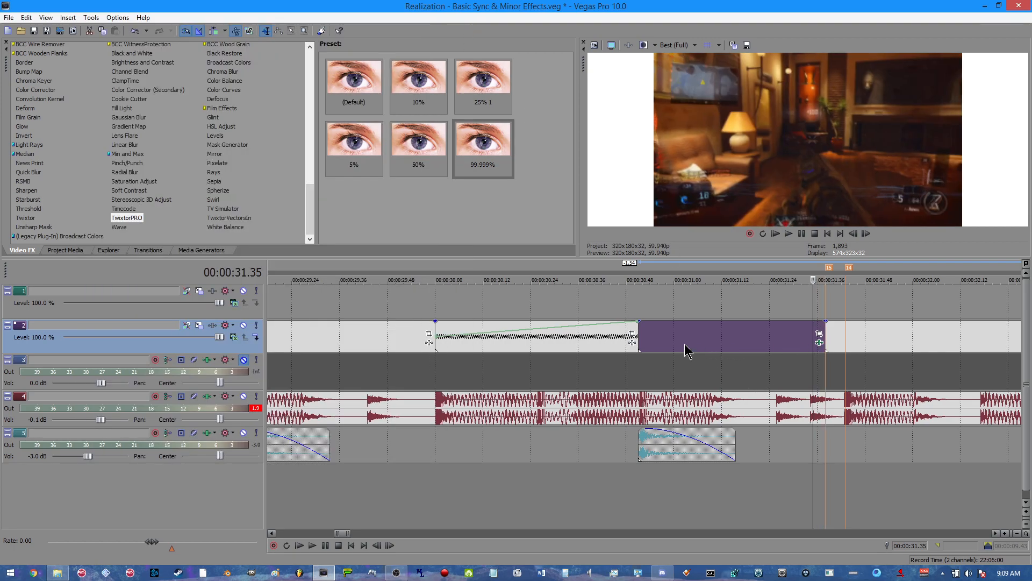
key("Left")
key("Left")
key("Left")
key("Left")
key("Left")
key("Left")
key("Left")
key("Left")
key("Left")
key("Left")
key("Left")
key("Left")
key("Left")
key("Left")
key("Left")
key("Left")
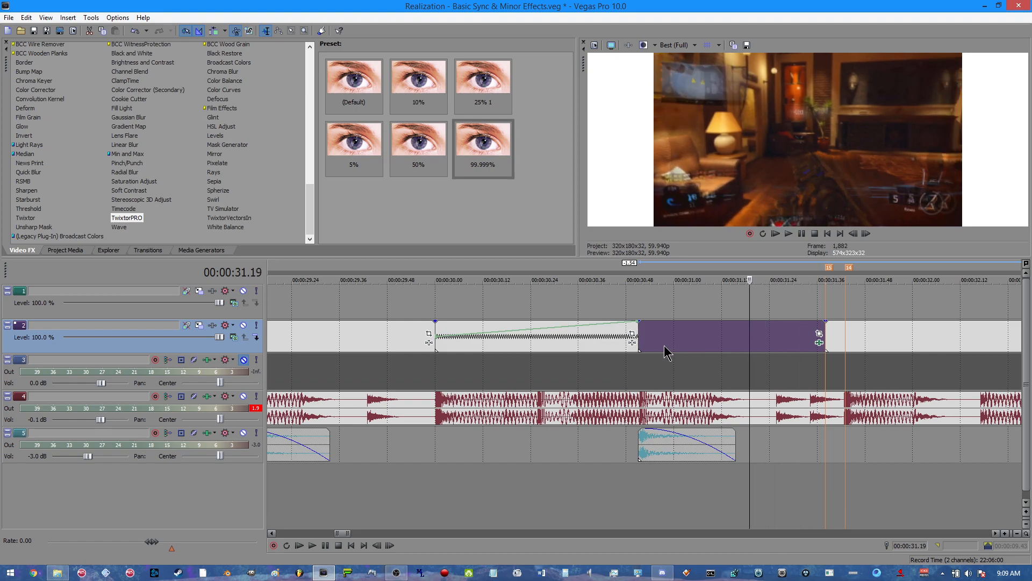
Play the Twixtor section from its start at 00:00:30.51 and go to the start of the following clip
left_click(642, 334)
key("space")
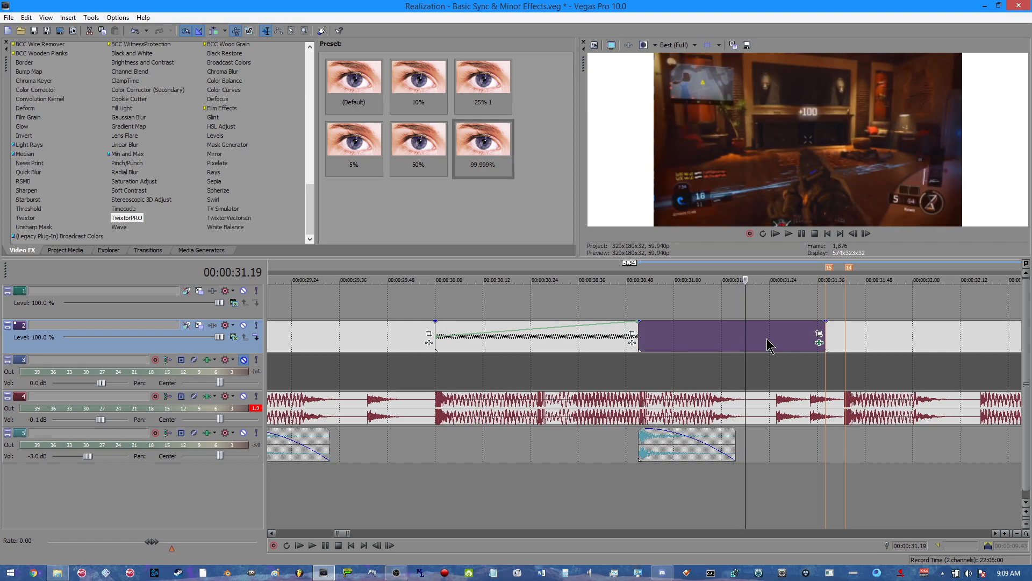
left_click(845, 348)
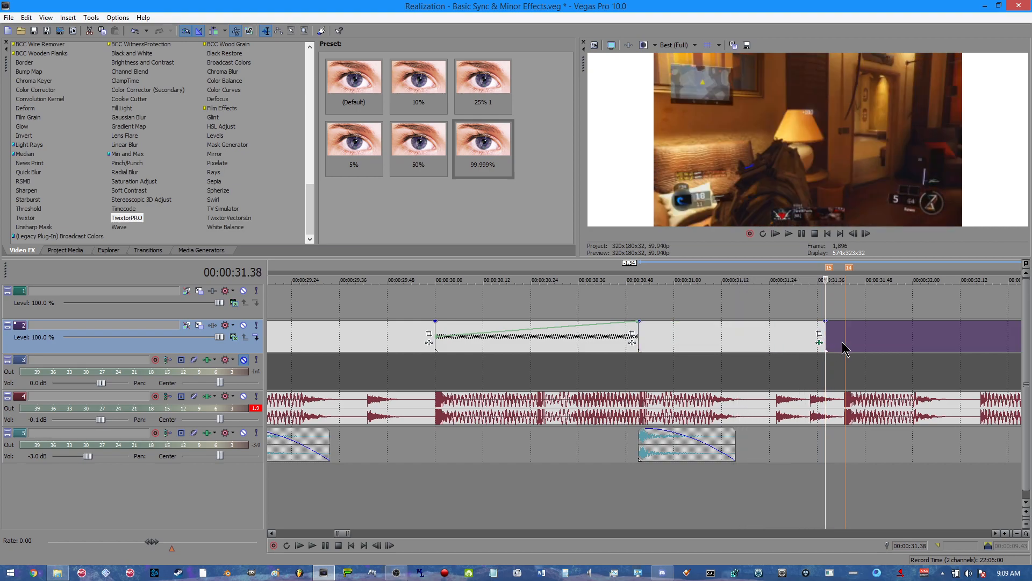
Step backwards frame by frame through the end of the Twixtor section and return to the cut at 00:00:31.38
mouse_move(839, 345)
left_mouse_down()
mouse_move(976, 346)
mouse_move(826, 335)
left_mouse_up()
left_click(787, 349)
key("Left")
key("Left")
key("Left")
key("Left")
key("Left")
key("Left")
key("Left")
key("Left")
key("Left")
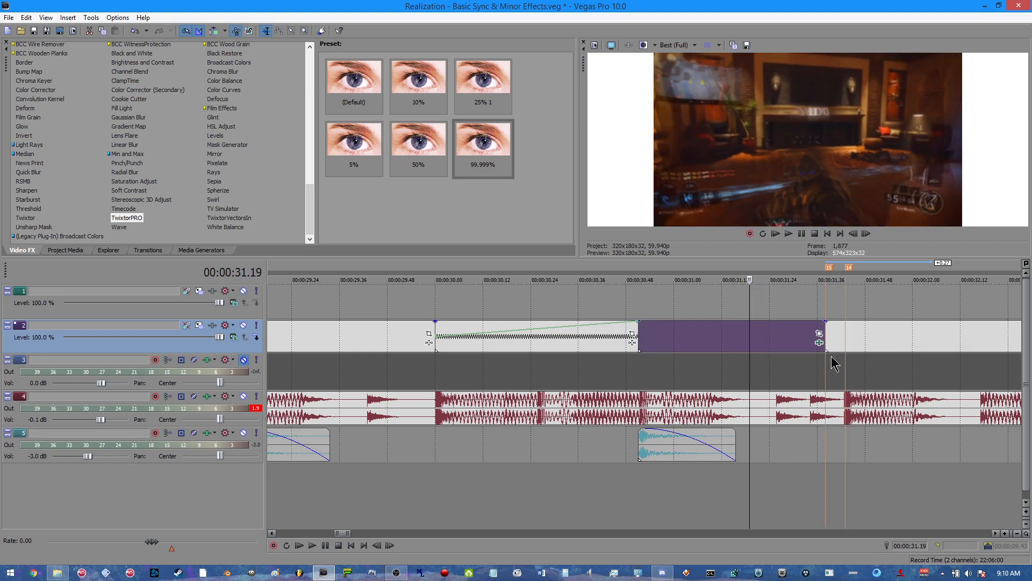
key("Left")
key("Left")
key("Left")
key("Left")
key("Left")
key("Left")
key("Left")
key("Left")
key("Left")
left_click(822, 333)
key("Right")
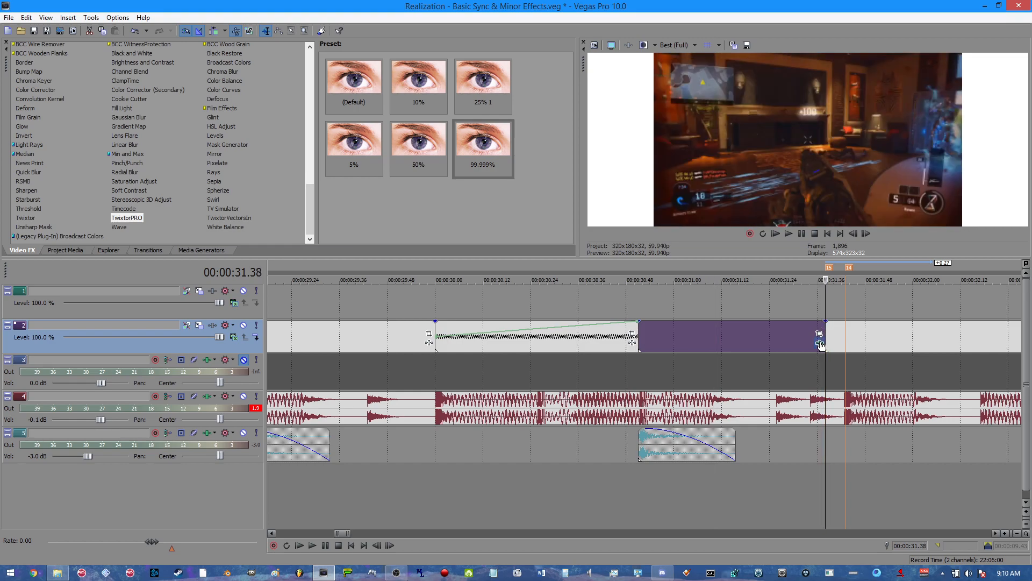
Set TwixtorPRO's Speed % to 1 at the end keyframe and 90 at the start keyframe, and check the section's last frames
left_click(820, 344)
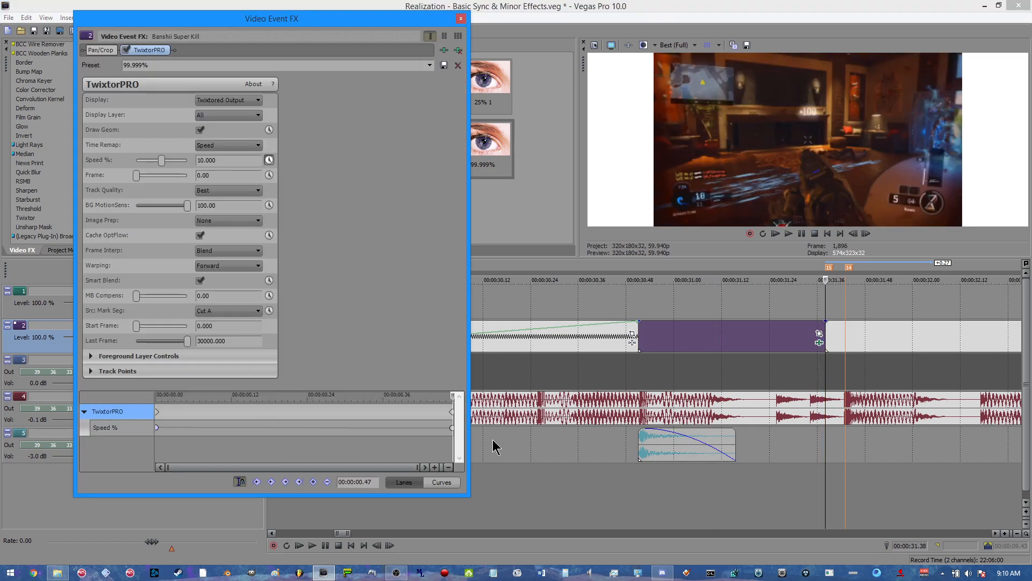
left_click(456, 426)
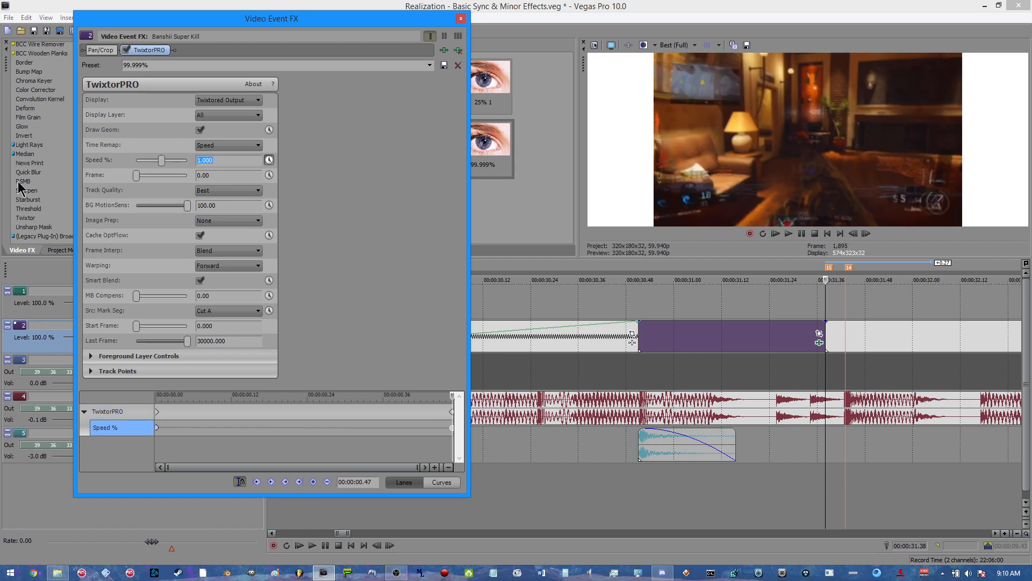
key("Return")
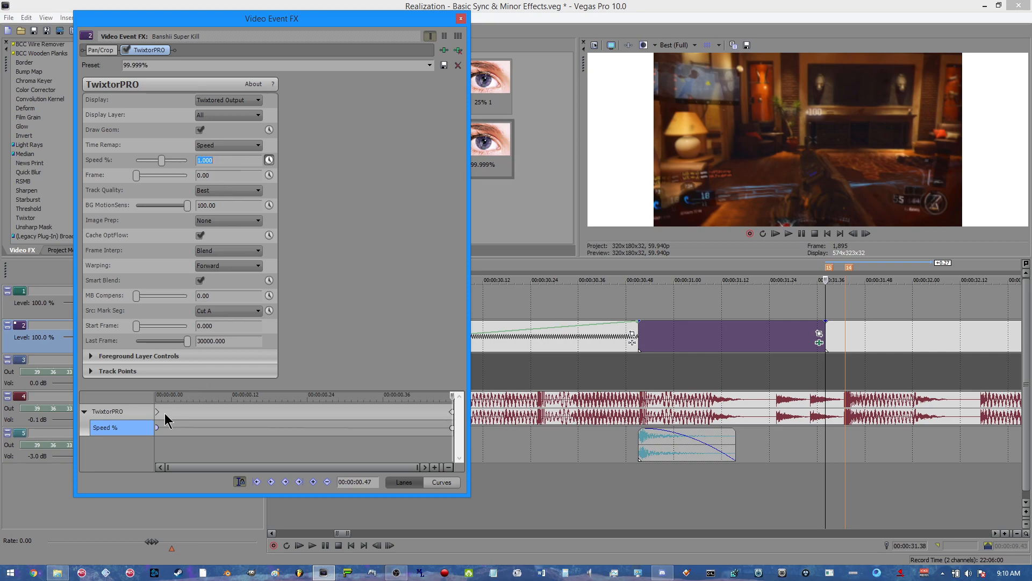
left_click(157, 428)
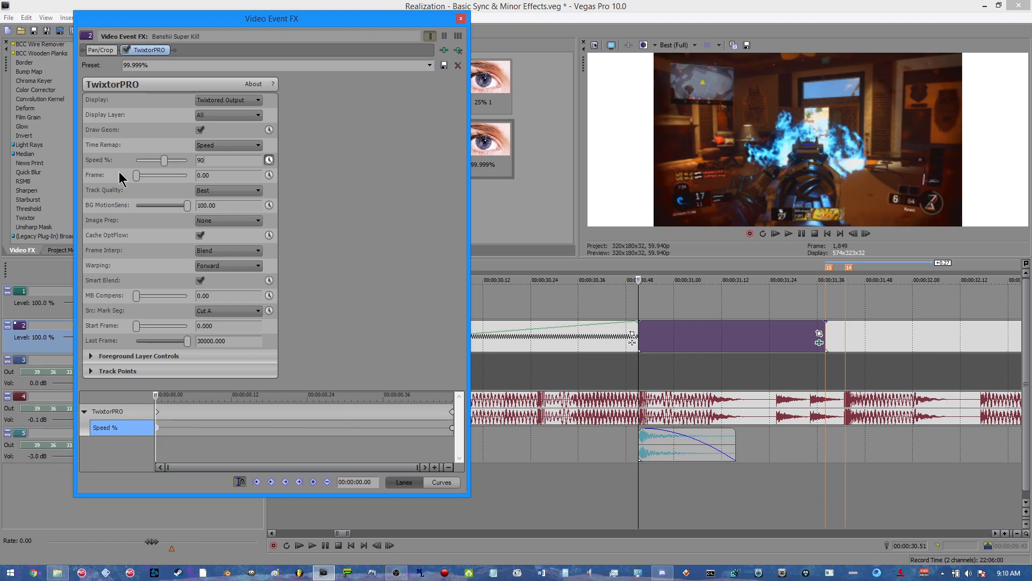
left_click(790, 342)
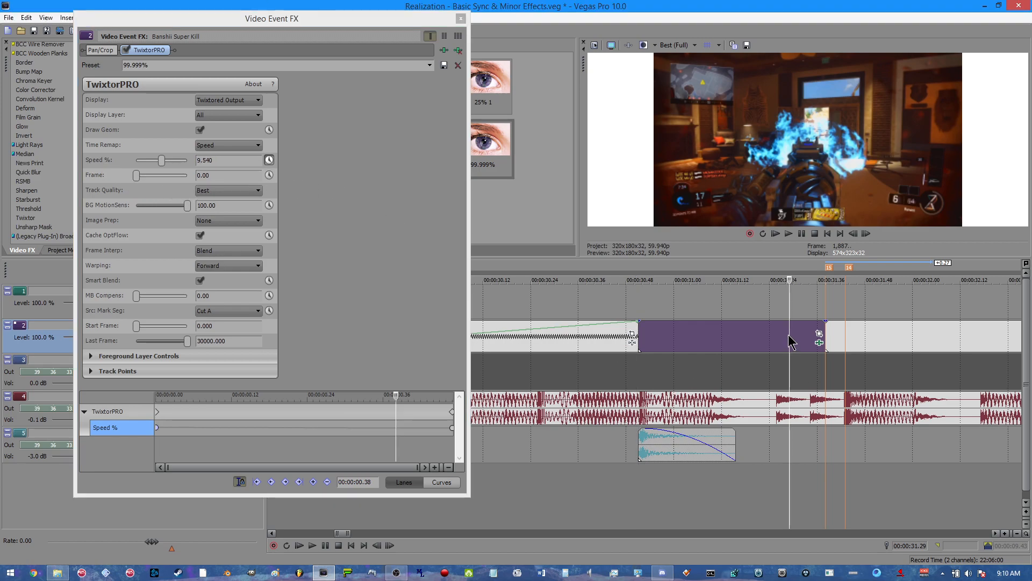
key("Right")
key("Right")
key("Right")
key("Right")
key("Right")
key("Right")
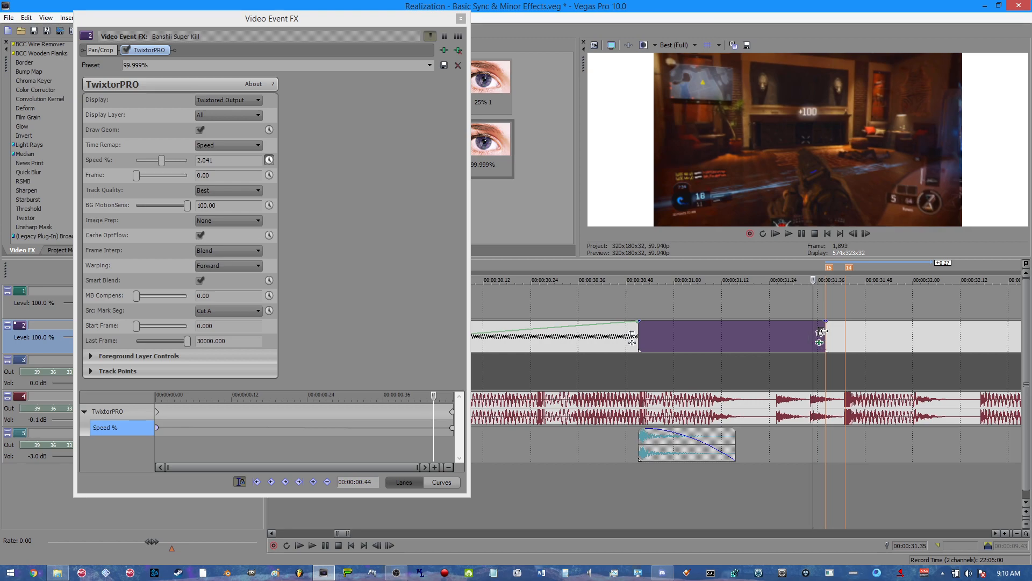
Lower TwixtorPRO's Speed % at the start keyframe and step through the frames from 00:00:31.23 to 00:00:31.43
left_click(157, 428)
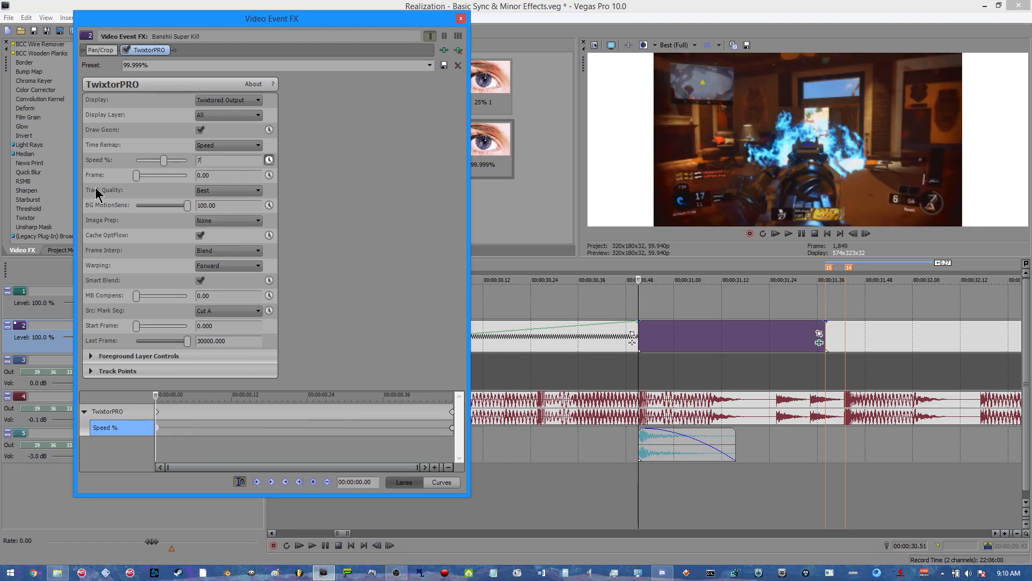
left_click(766, 342)
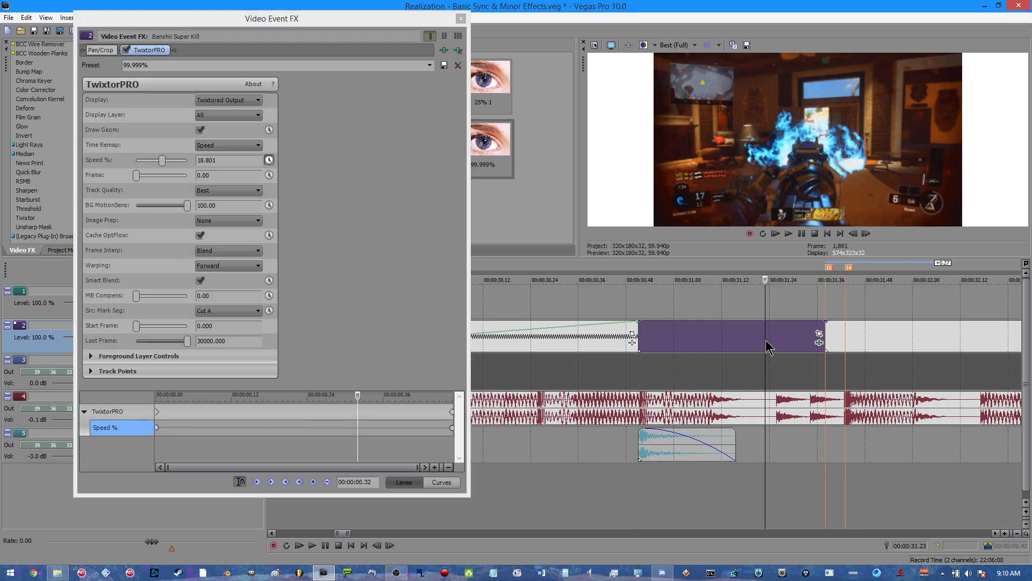
key("Right")
key("Right")
key("Right")
key("Right")
key("Right")
key("Right")
key("Right")
key("Right")
key("Right")
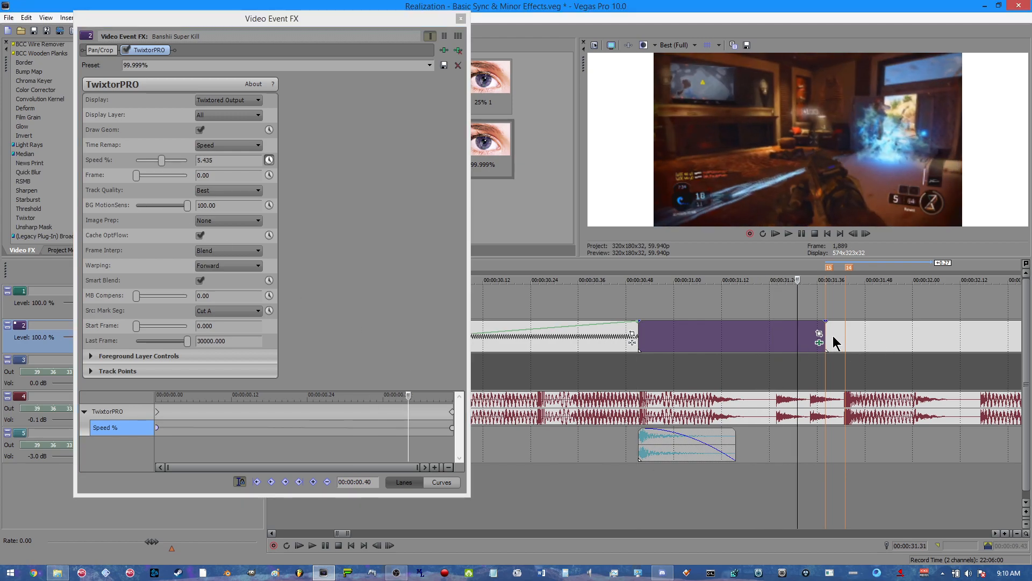
key("Right")
key("Right")
key("Right")
key("Right")
key("Right")
key("Right")
key("Right")
key("Right")
key("Right")
key("Right")
key("Right")
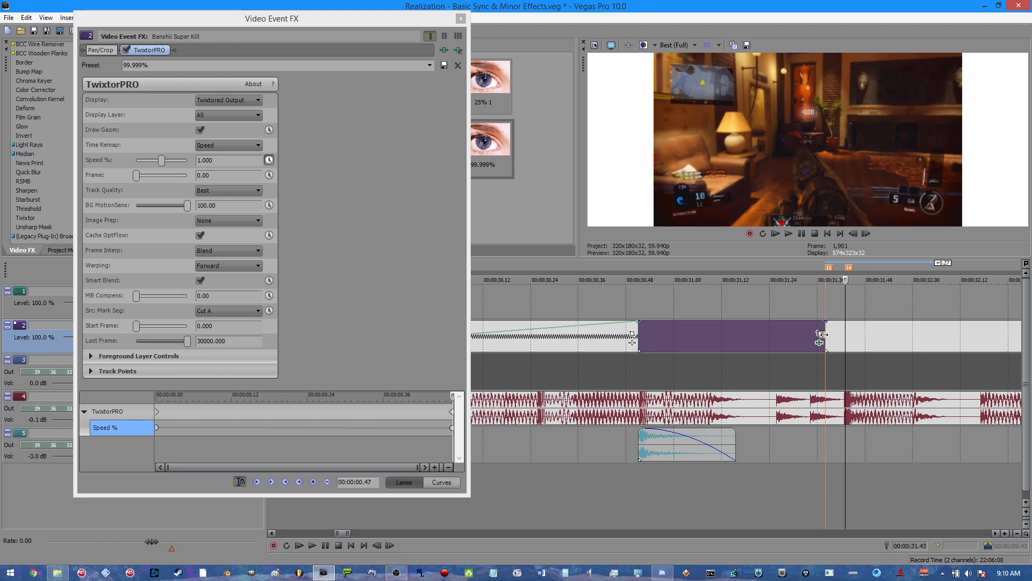
Step back and forth through the frames just before the 00:00:31.38 cut to examine the slowed motion
left_click(821, 335)
key("Left")
key("Left")
key("Left")
key("Left")
key("Left")
key("Left")
key("Right")
key("Right")
key("Right")
key("Right")
key("Right")
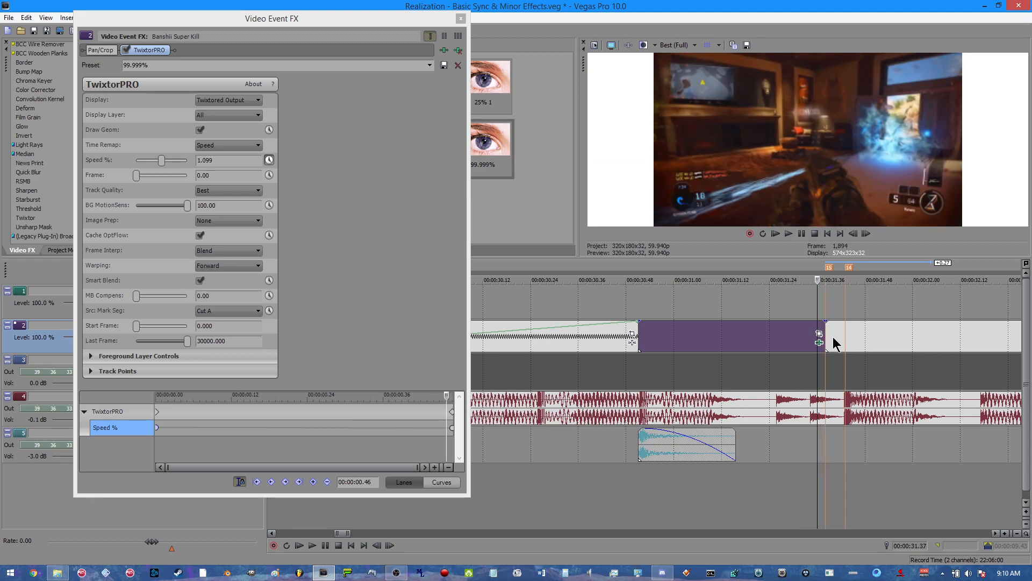
key("Right")
key("Right")
Try a Speed % of 5 at the end keyframe, restore it to 1, and close the effect settings
left_click(456, 434)
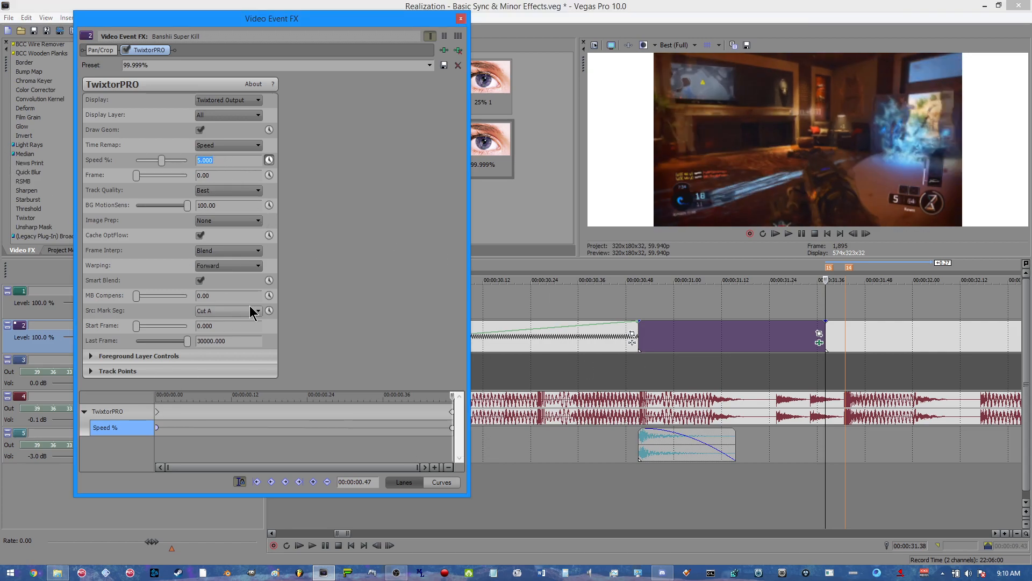
type("12")
key("Return")
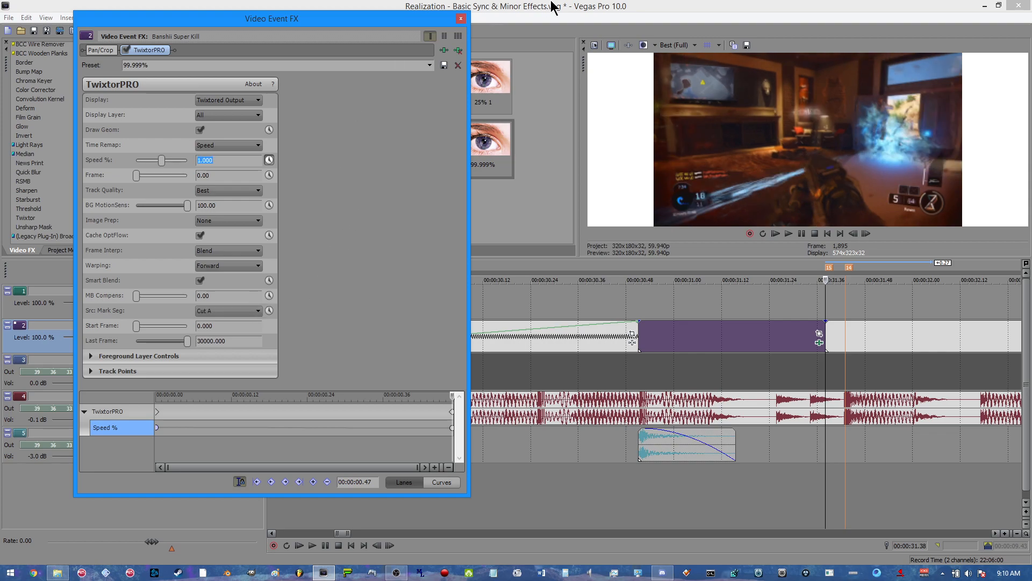
left_click(461, 20)
Step frame by frame from 00:00:31.38 to 00:00:31.45 to examine the start of the following clip
mouse_move(861, 349)
left_mouse_down()
mouse_move(937, 340)
mouse_move(831, 338)
mouse_move(893, 344)
mouse_move(853, 346)
left_mouse_up()
scroll(853, 346, "up", 4)
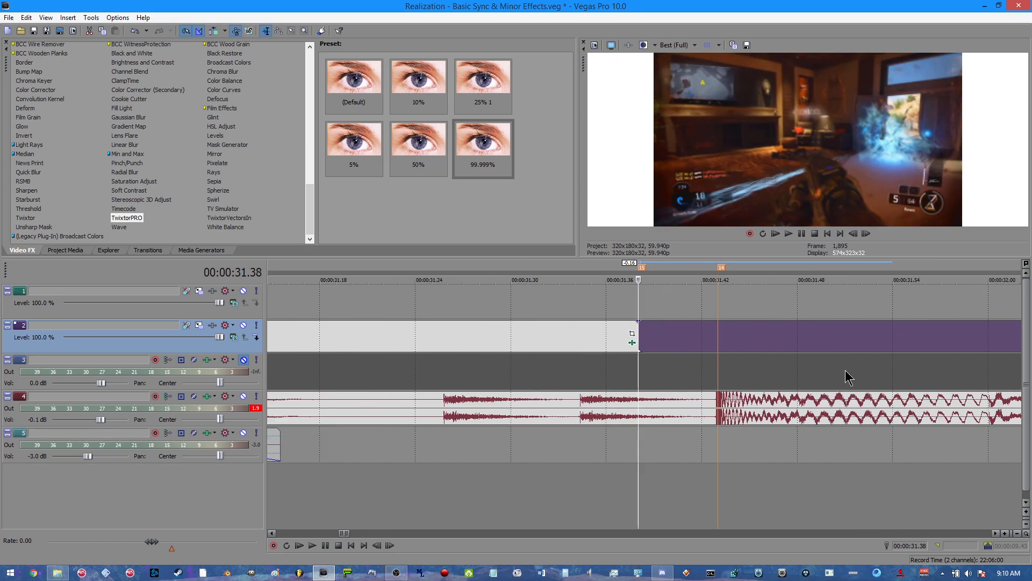
key("Right")
key("Right")
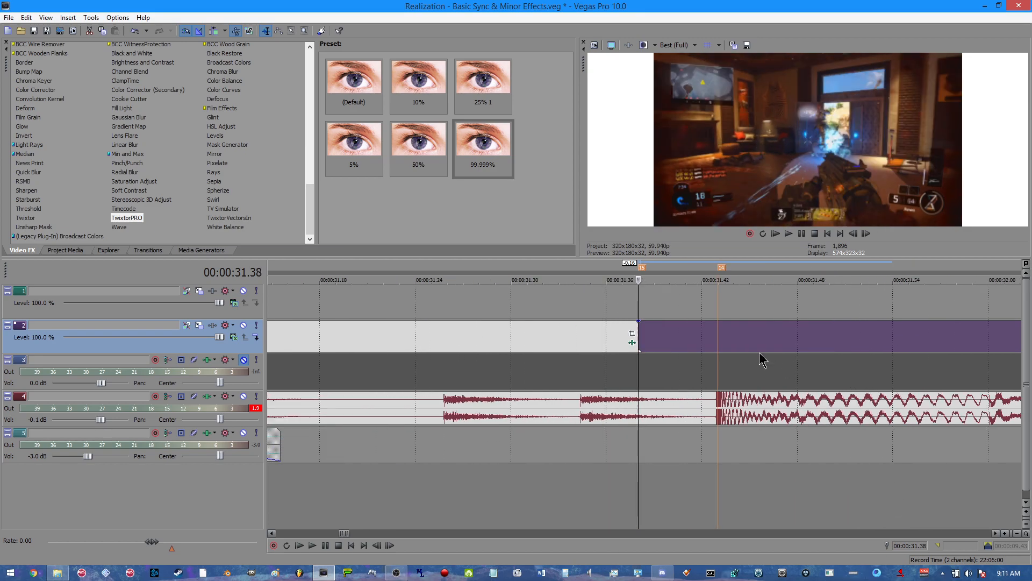
key("Right")
key("Right")
key("Right")
key("Right")
key("Right")
key("Right")
key("Right")
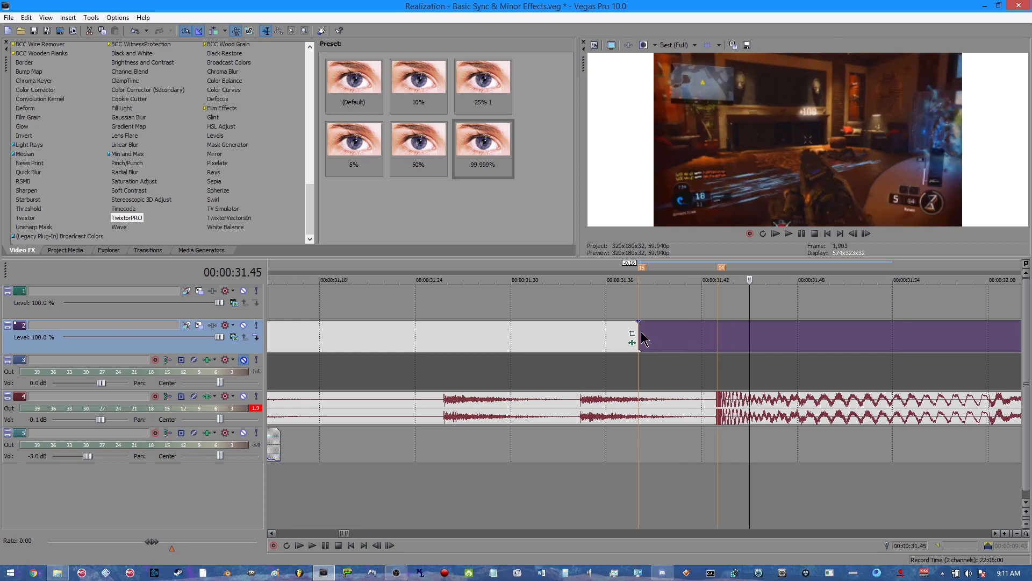
Trim the start of the following track 2 clip to marker 14 and slide the clip back against the 00:00:31.38 cut
left_click_drag(643, 332, 722, 332)
left_click_drag(798, 340, 726, 340)
left_click(638, 333)
Step frame by frame across the cut at 00:00:31.38 and play from it to check the transition
key("Left")
key("Right")
key("Right")
key("Left")
key("Left")
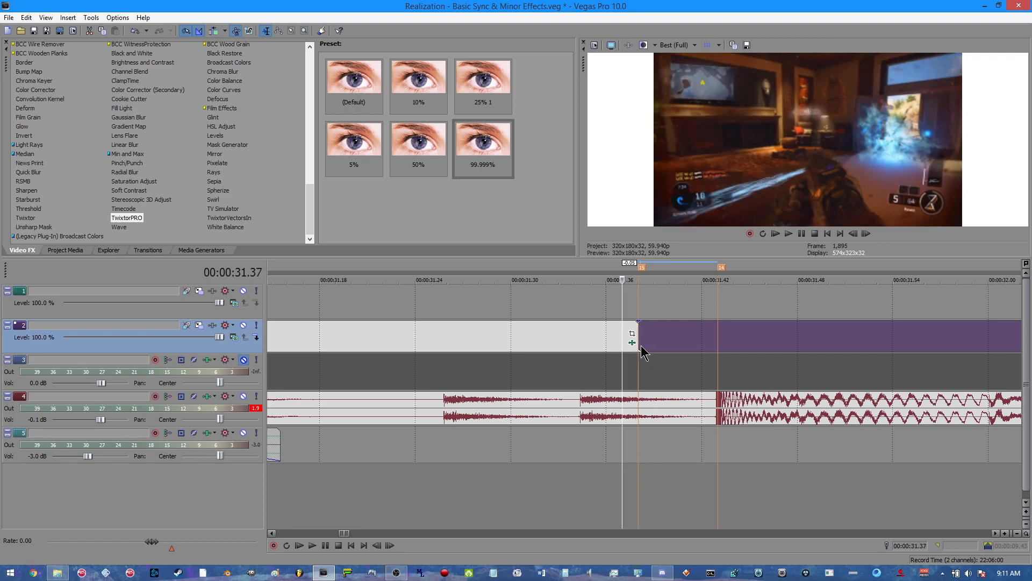
key("Right")
key("Right")
key("Right")
scroll(697, 344, "down", 2)
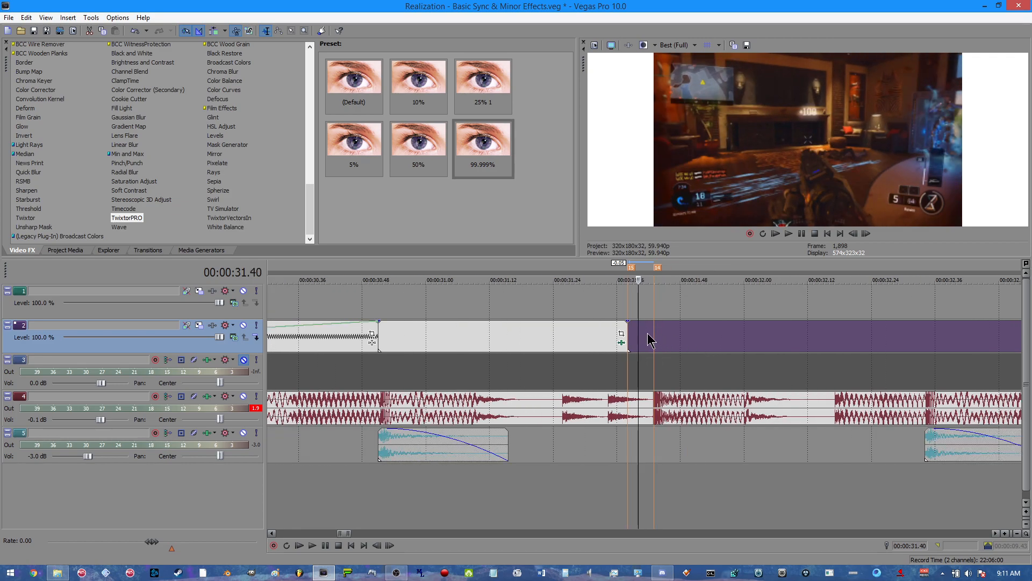
key("Right")
key("Right")
key("Right")
scroll(694, 355, "down", 1)
scroll(666, 363, "up", 2)
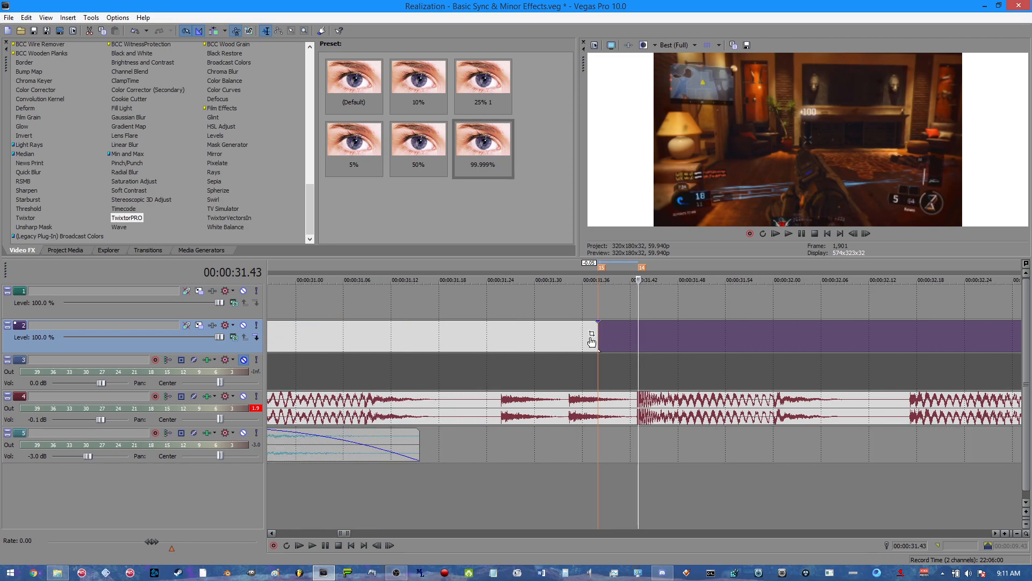
left_click(599, 333)
key("space")
key("space")
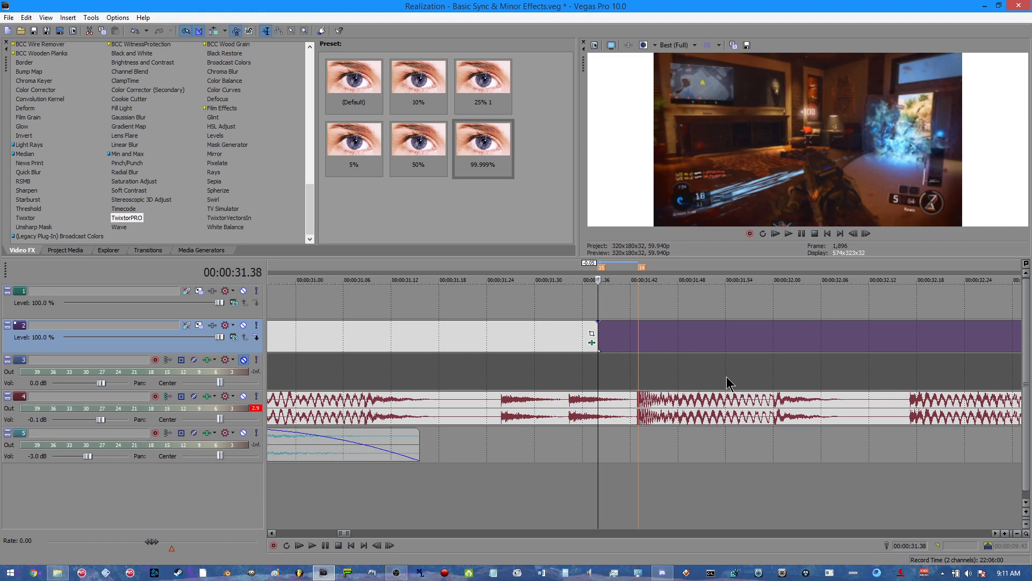
Add a velocity envelope to the clip starting at 00:00:31.38 and ramp it up to the maximum at 00:00:31.43
left_click(639, 339)
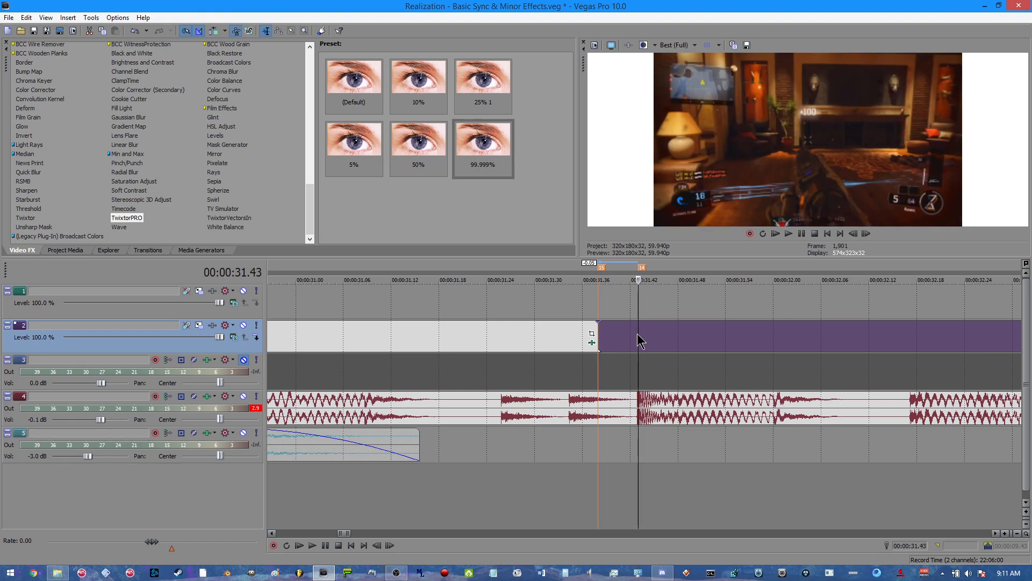
right_click(639, 338)
left_click(779, 252)
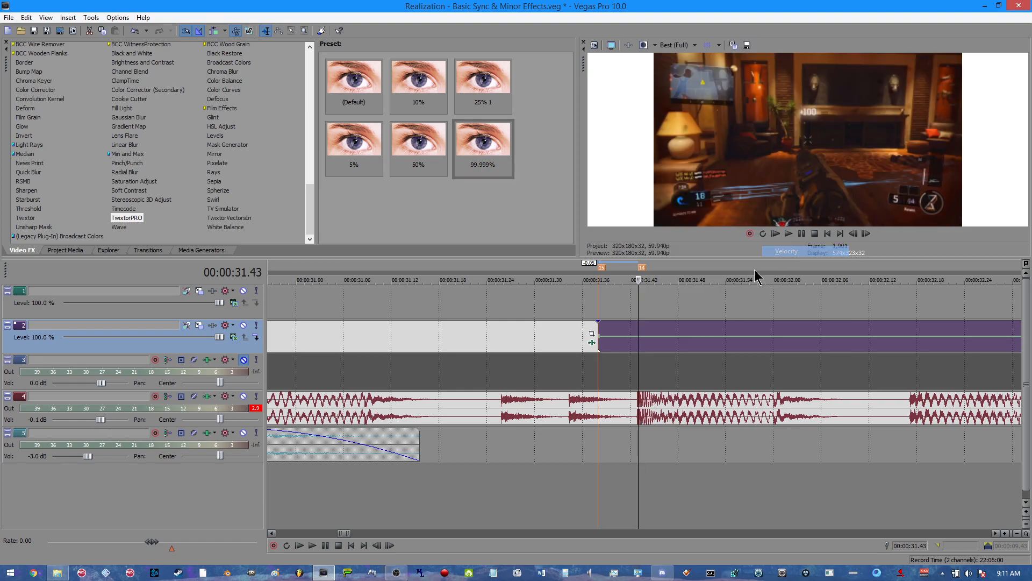
right_click(645, 335)
left_click(667, 342)
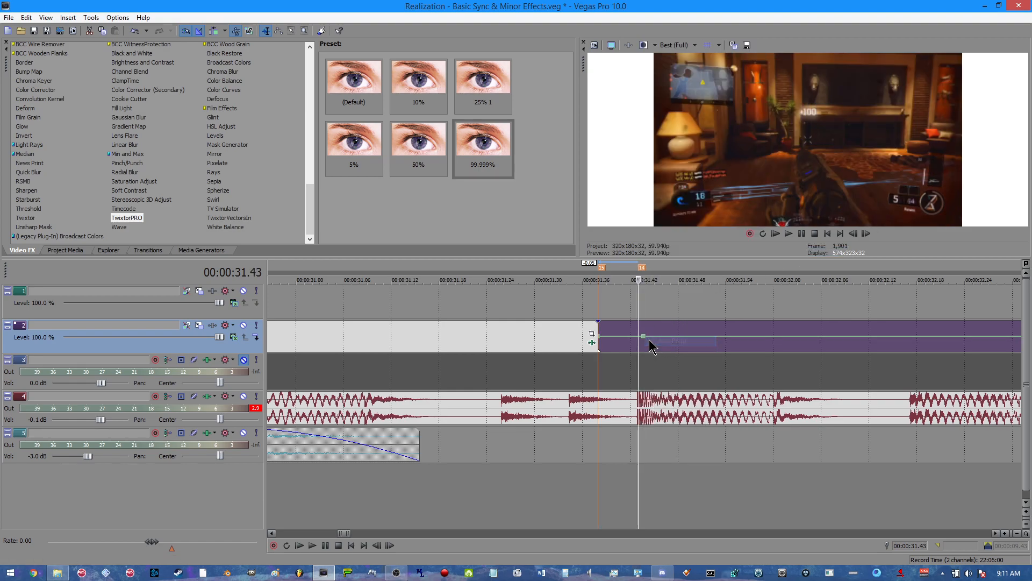
right_click(642, 340)
left_click(674, 358)
Play the velocity ramp from 00:00:31.38 and the footage following 00:00:31.43
left_click(596, 328)
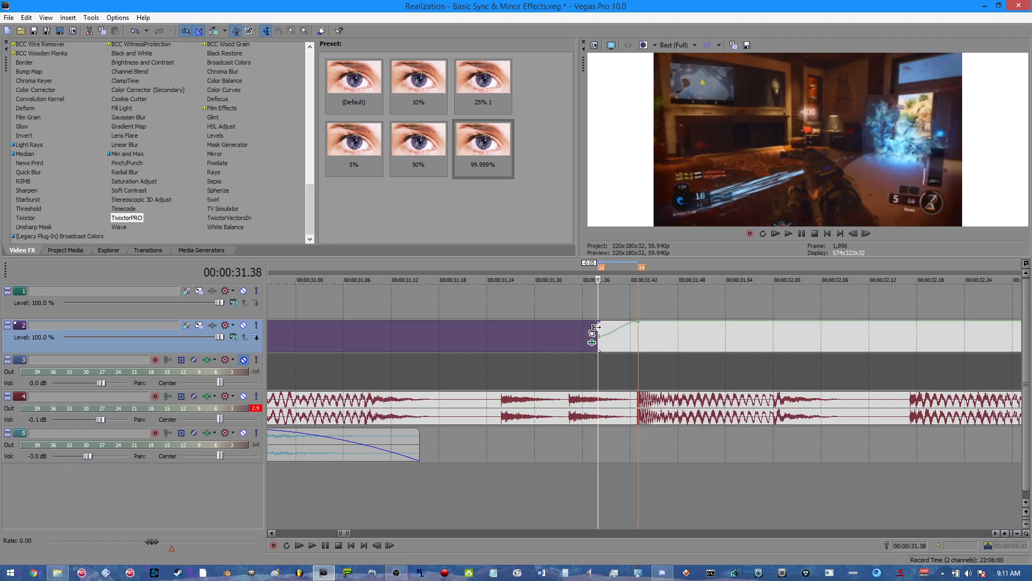
key("space")
left_click(639, 338)
key("space")
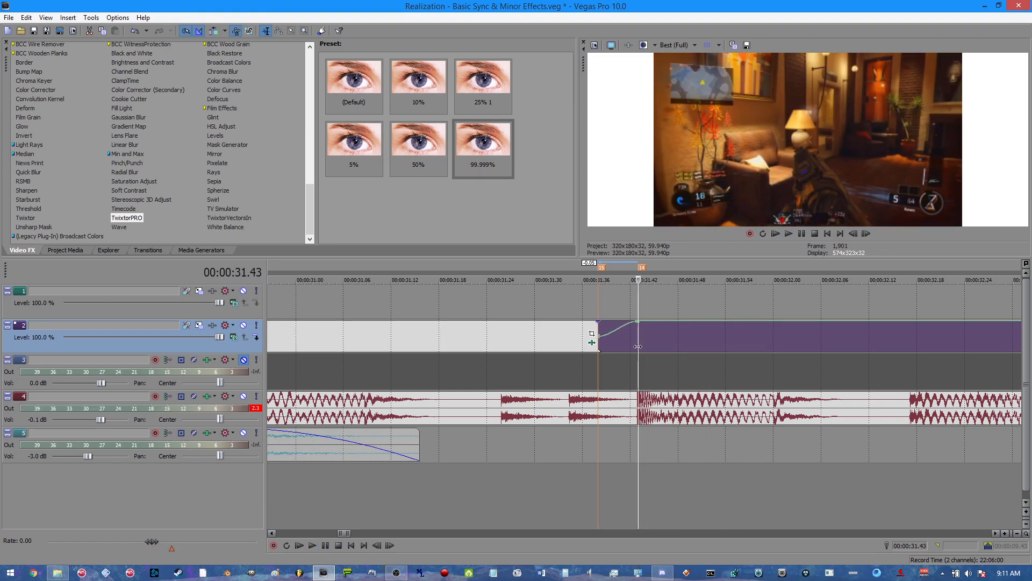
key("space")
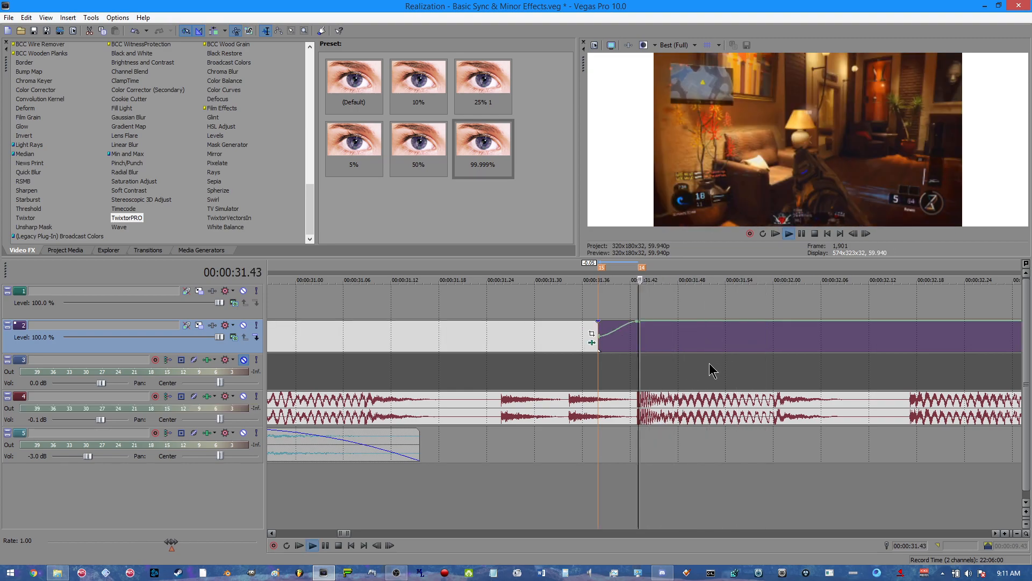
key("space")
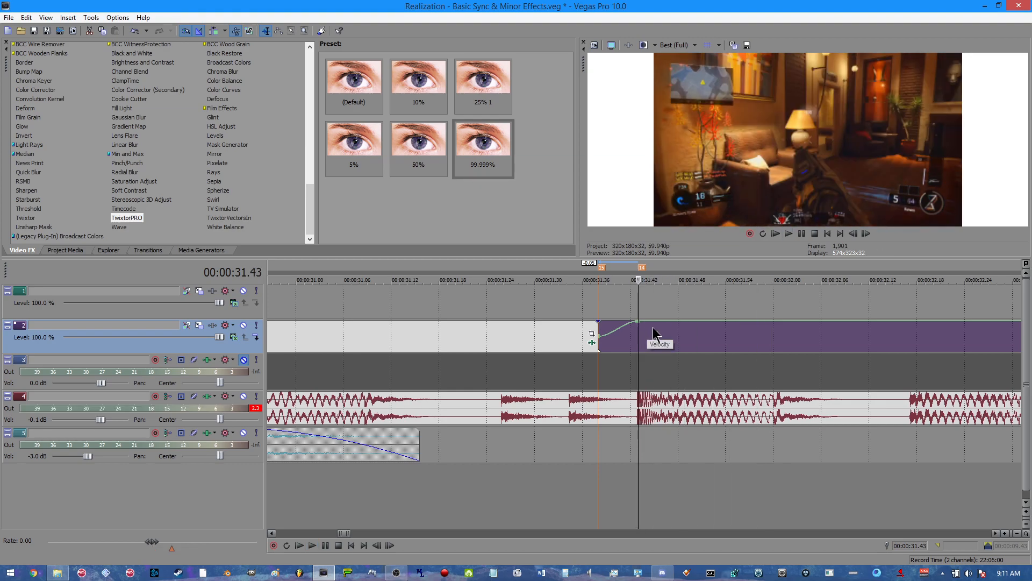
Add a velocity point that returns the clip to normal speed at 00:00:31.43 and split the clip there
right_click(659, 328)
left_click(678, 330)
left_click_drag(659, 323, 638, 335)
right_click(638, 335)
left_click(680, 353)
key("s")
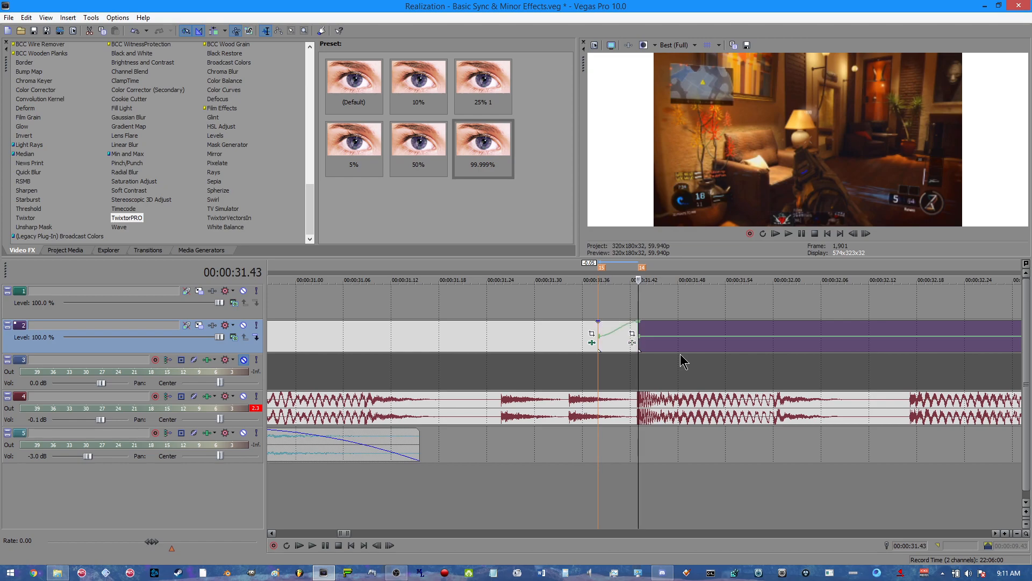
Remove the velocity envelope from the section after the 00:00:31.43 split and play that section
scroll(699, 357, "down", 5)
right_click(711, 351)
mouse_move(811, 274)
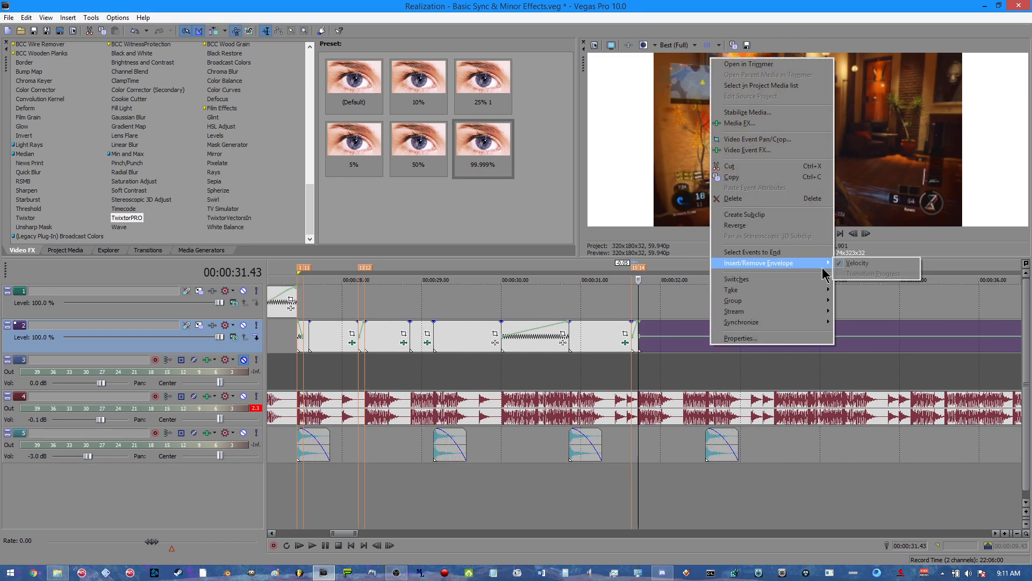
left_click(857, 263)
key("space")
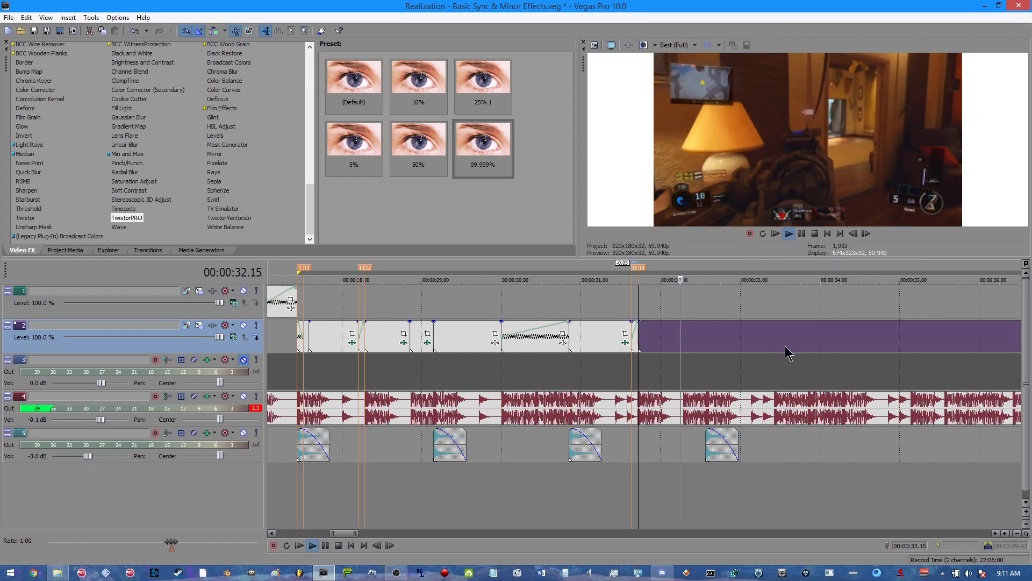
scroll(785, 356, "up", 3)
key("space")
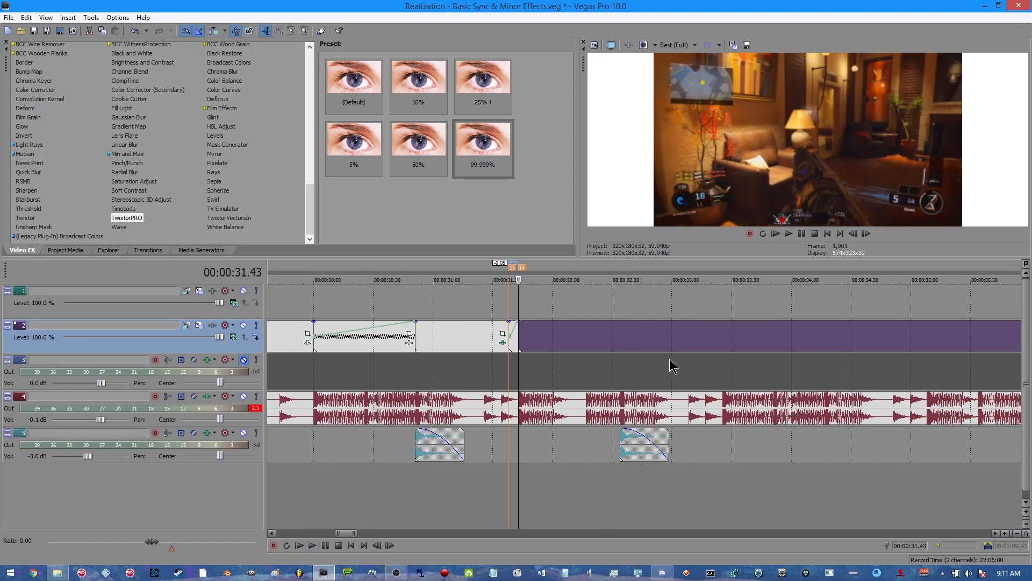
Add a marker where the next track 5 sound clip starts and step back five frames to 00:00:32.29
left_click(682, 340)
left_click(623, 341)
scroll(640, 347, "up", 3)
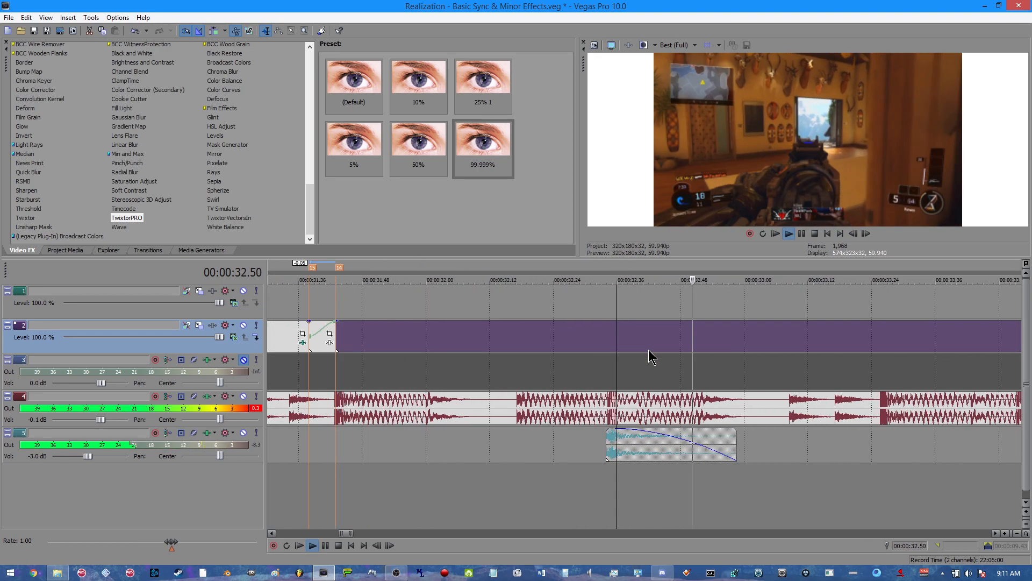
left_click(606, 341)
key("m")
key("Left")
key("Left")
key("Left")
key("Left")
key("Left")
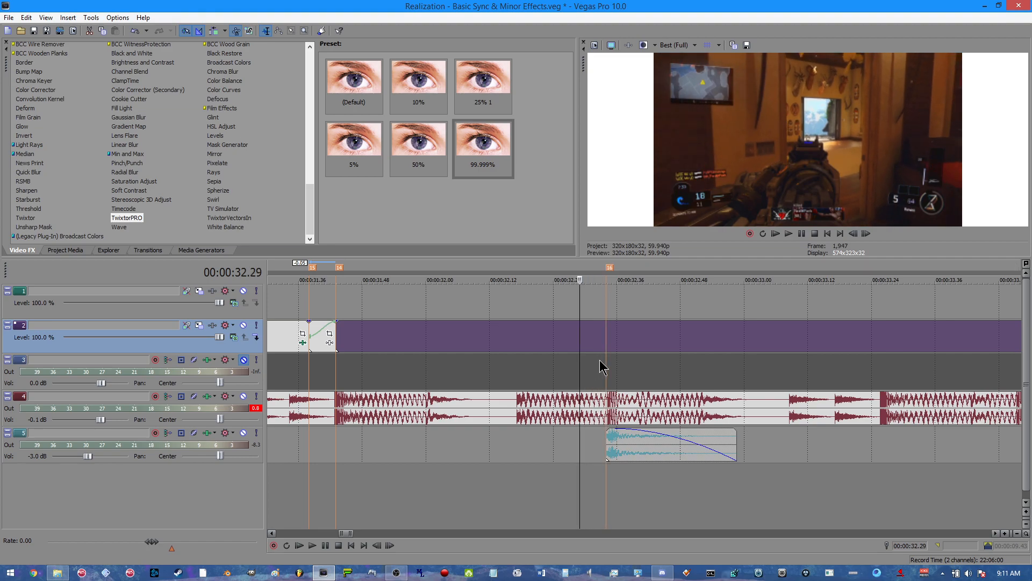
Add a marker at 00:00:32.29 and play the track 2 clip from 00:00:31.43
key("m")
key("Return")
left_click(334, 335)
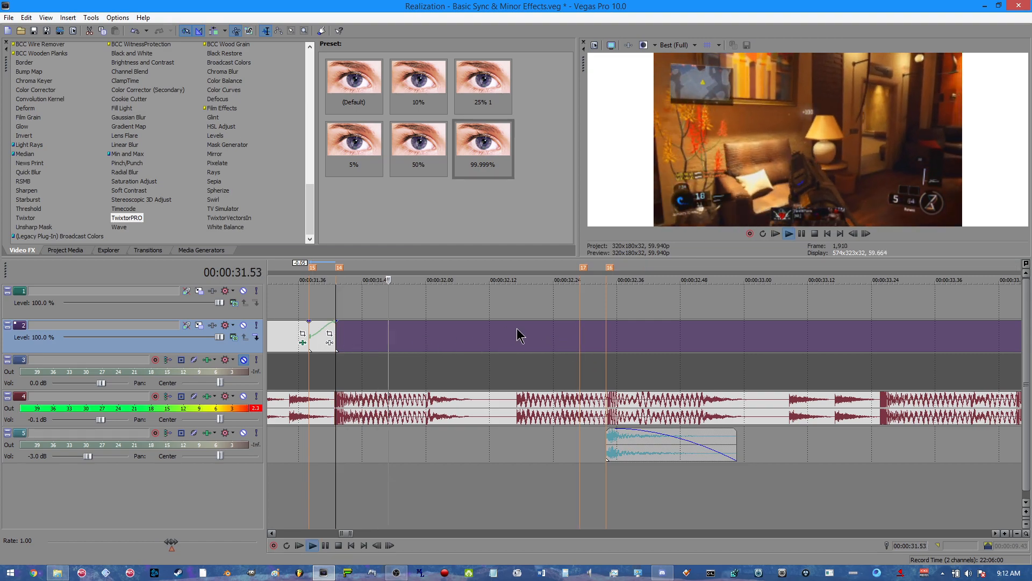
Move the following section's start to about 00:00:32.27 and paste a copy of the ramp clip on track 1 at 00:00:31.43
left_click_drag(311, 333, 602, 328)
mouse_move(334, 337)
left_mouse_down()
mouse_move(440, 339)
mouse_move(336, 335)
left_mouse_up()
right_click(328, 341)
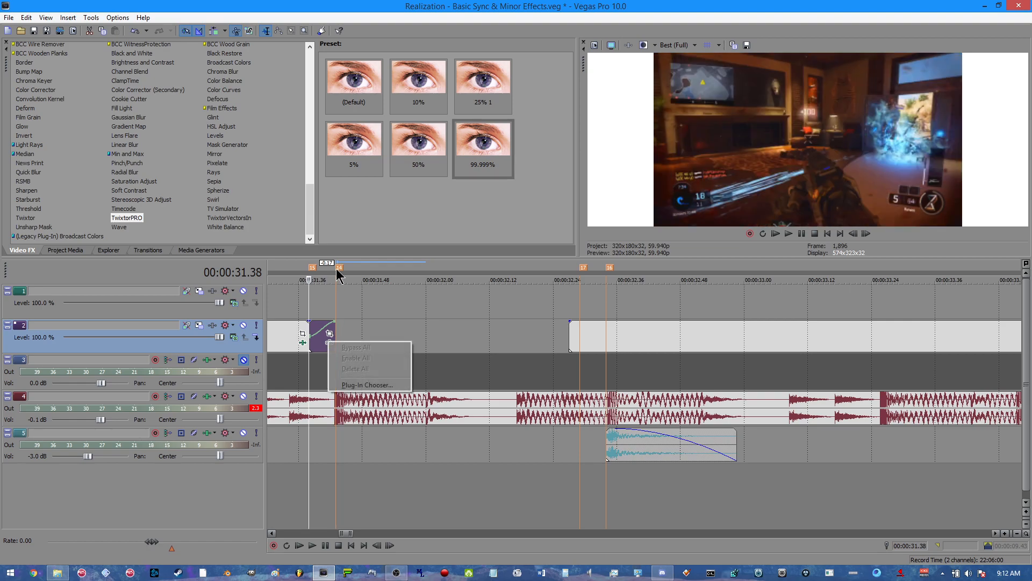
right_click(315, 342)
left_click(342, 175)
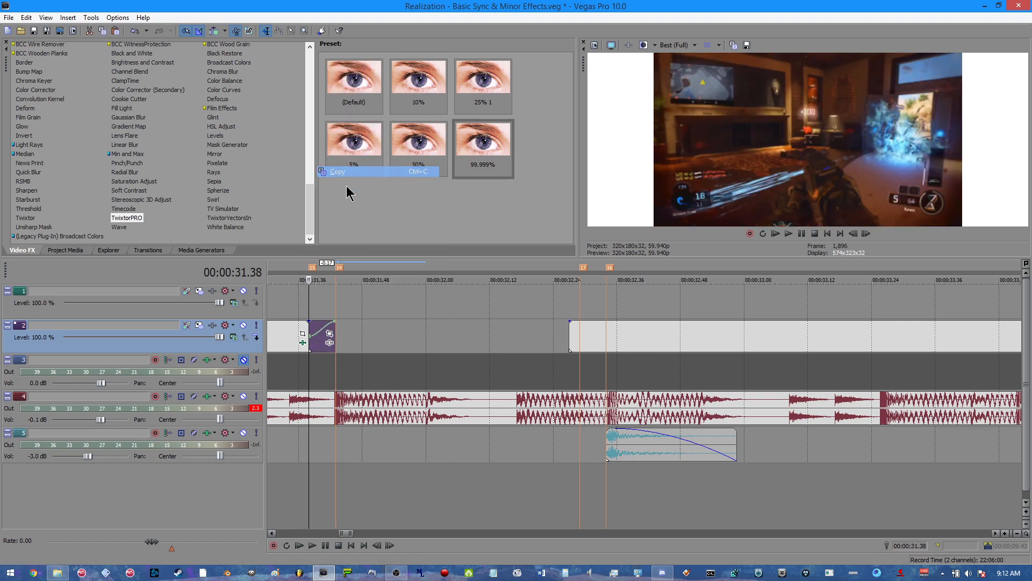
right_click(345, 303)
left_click(380, 324)
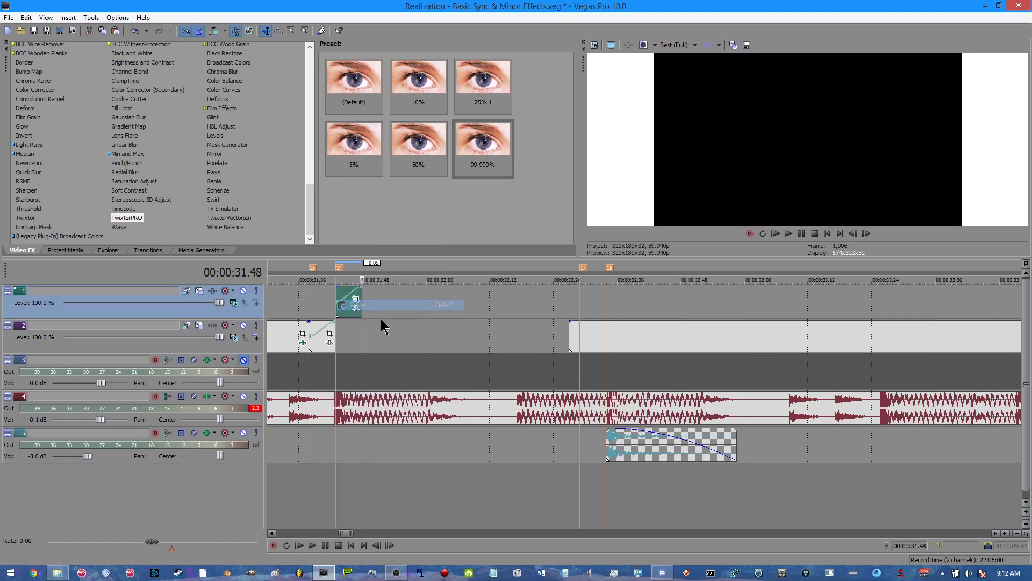
Change the playback rate of the short ramp clip on track 2 and keep its end at 00:00:31.43
left_click(332, 330)
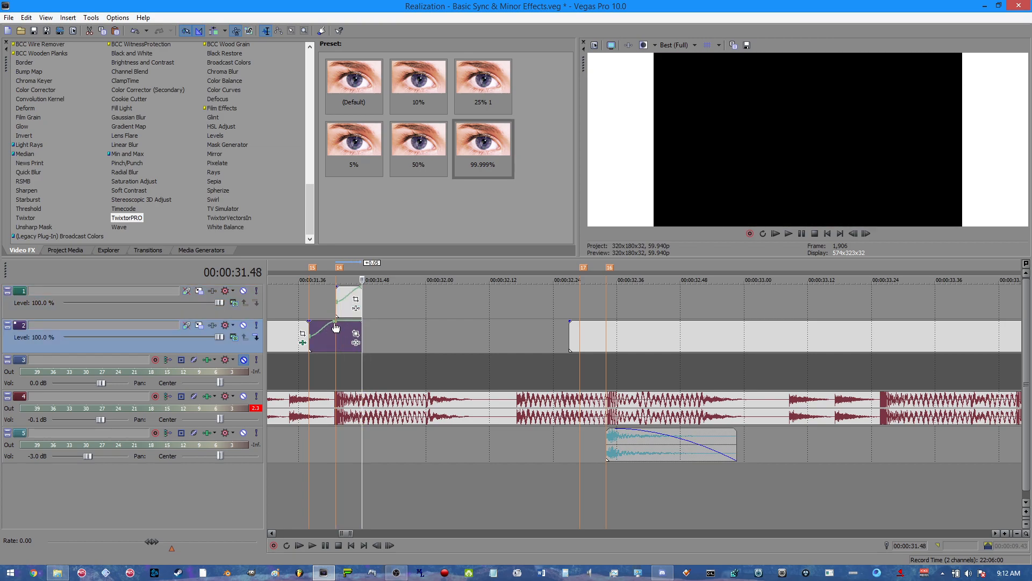
right_click(333, 330)
left_click(358, 383)
right_click(342, 342)
left_click_drag(339, 339, 359, 334)
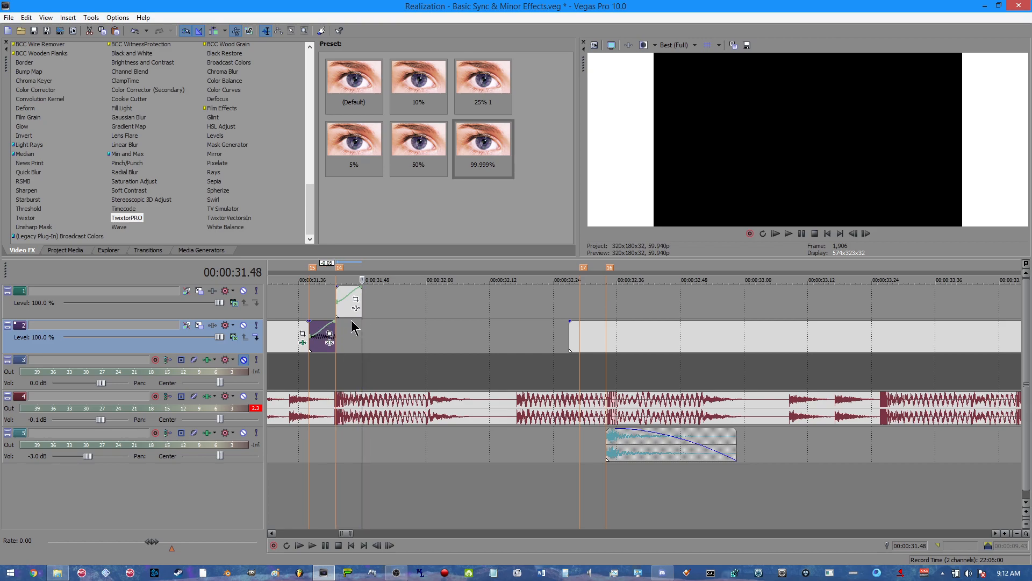
Delete the copied ramp clip from track 1
right_click(355, 308)
right_click(339, 305)
left_click(373, 158)
Extend the ramp clip to about 00:00:31.51, split it at 00:00:31.43 and remove the velocity envelope from the new section
left_click_drag(334, 331, 377, 333)
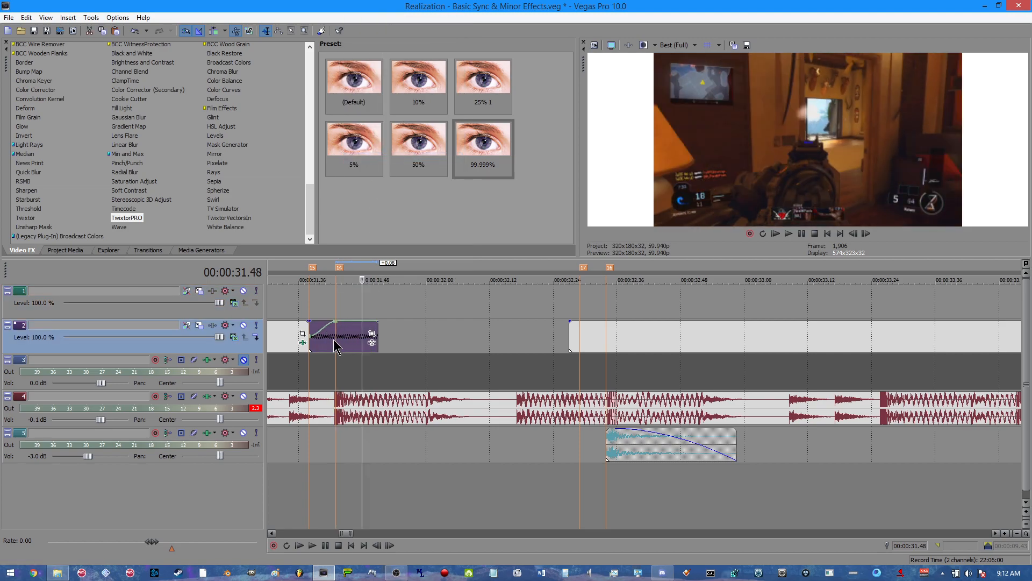
right_click(361, 343)
mouse_move(440, 258)
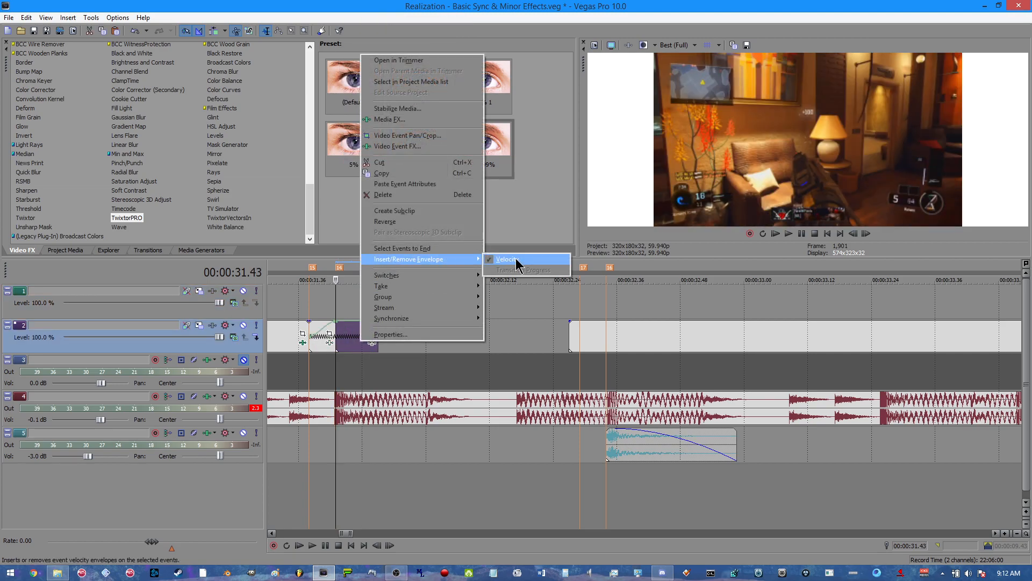
left_click(518, 260)
Set the playback rate of the section after 00:00:31.43 to 1
right_click(352, 345)
left_click(396, 339)
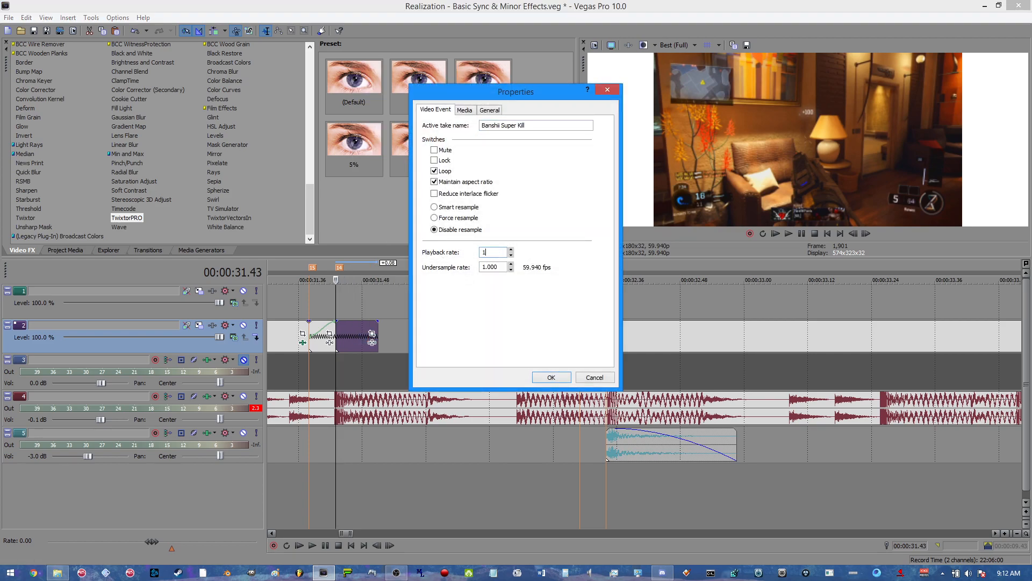
key("Return")
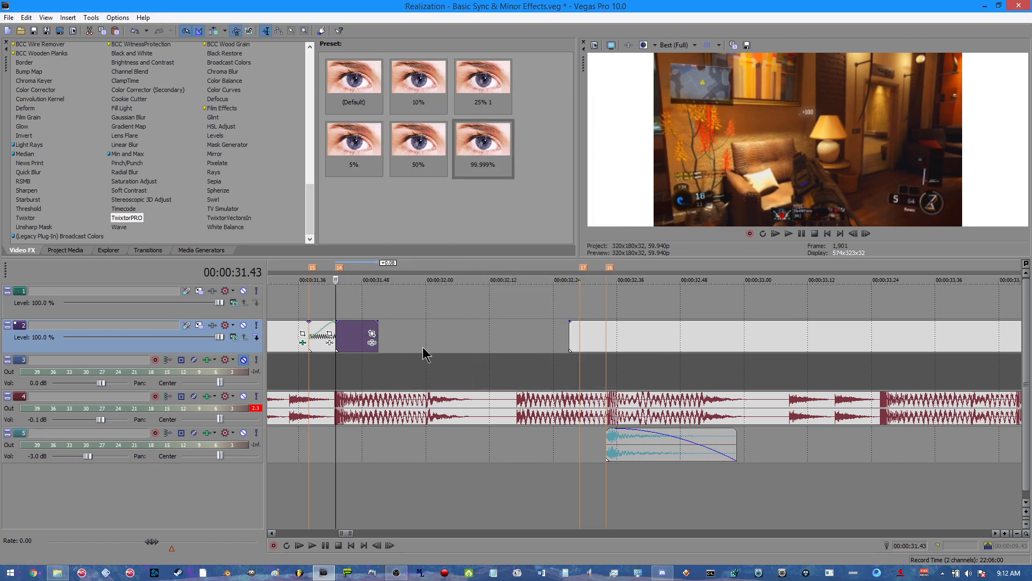
Delete the old trailing section on track 2 and extend the new section's end to about 00:00:34.40
right_click(569, 338)
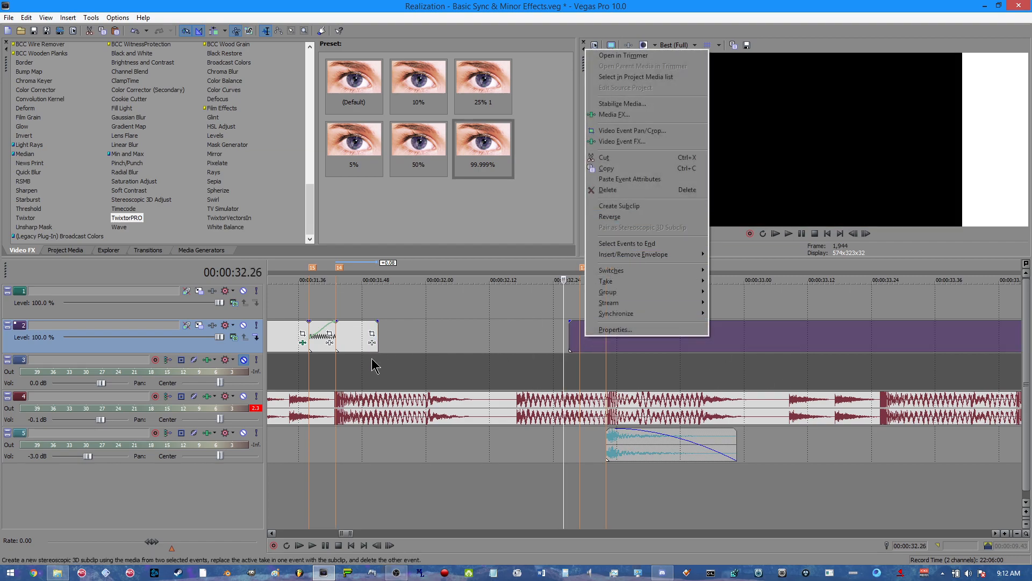
left_click(613, 192)
left_click_drag(377, 332, 1022, 339)
left_click(749, 327)
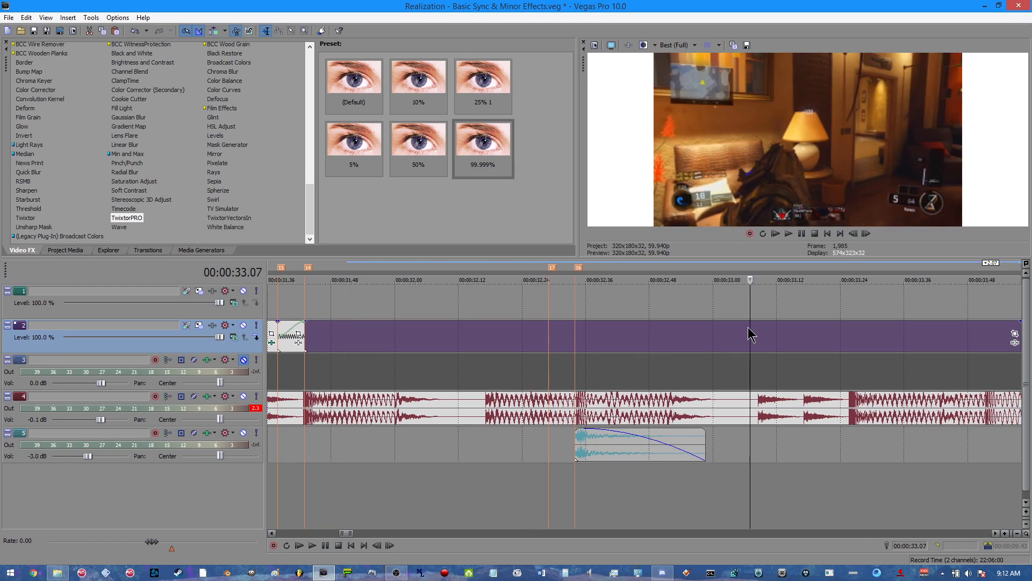
left_click(882, 346)
scroll(930, 337, "down", 3)
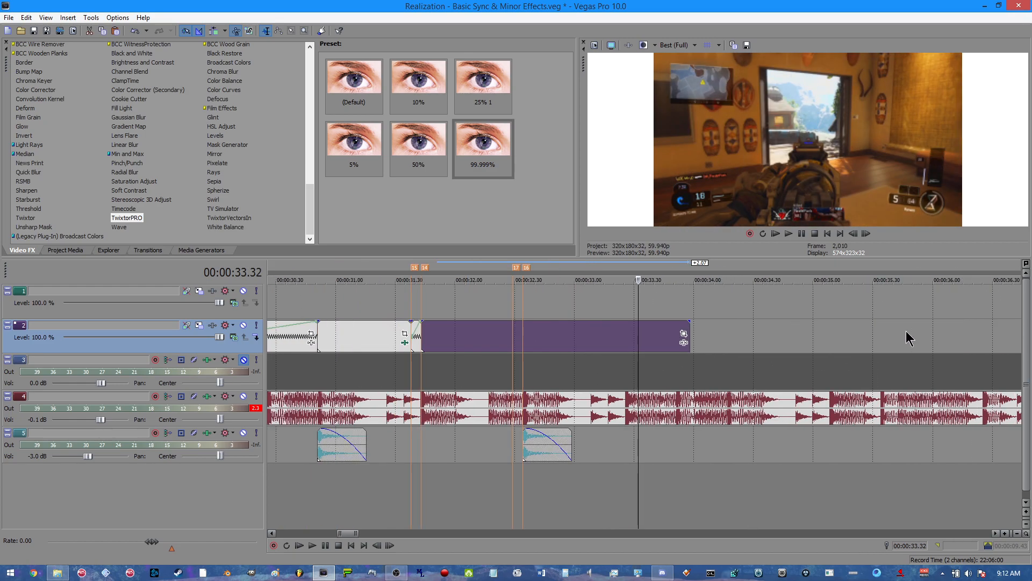
left_click_drag(688, 331, 772, 333)
Play the extended section from 00:00:33.45 and split it at 00:00:34.26
left_click(666, 346)
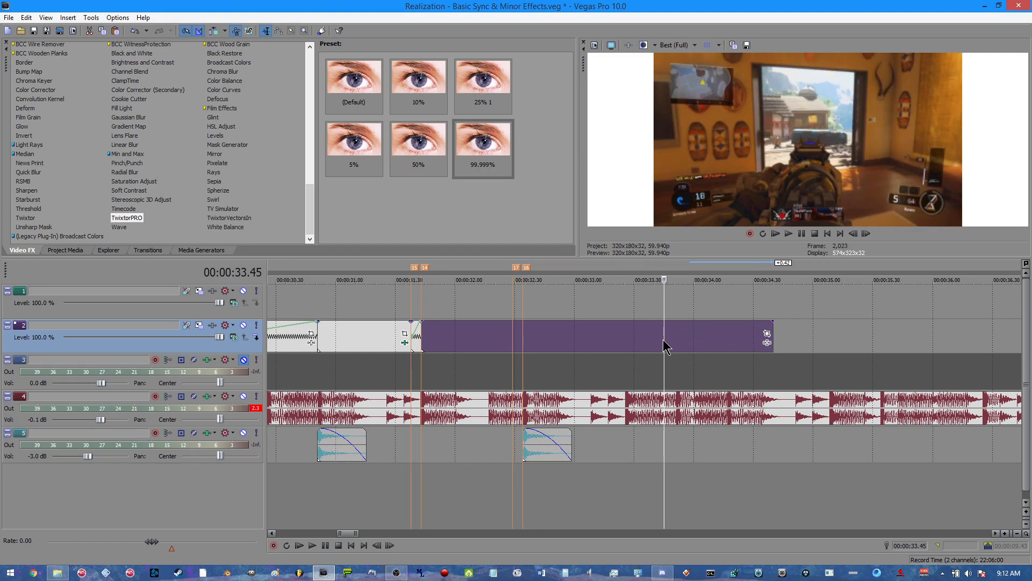
key("space")
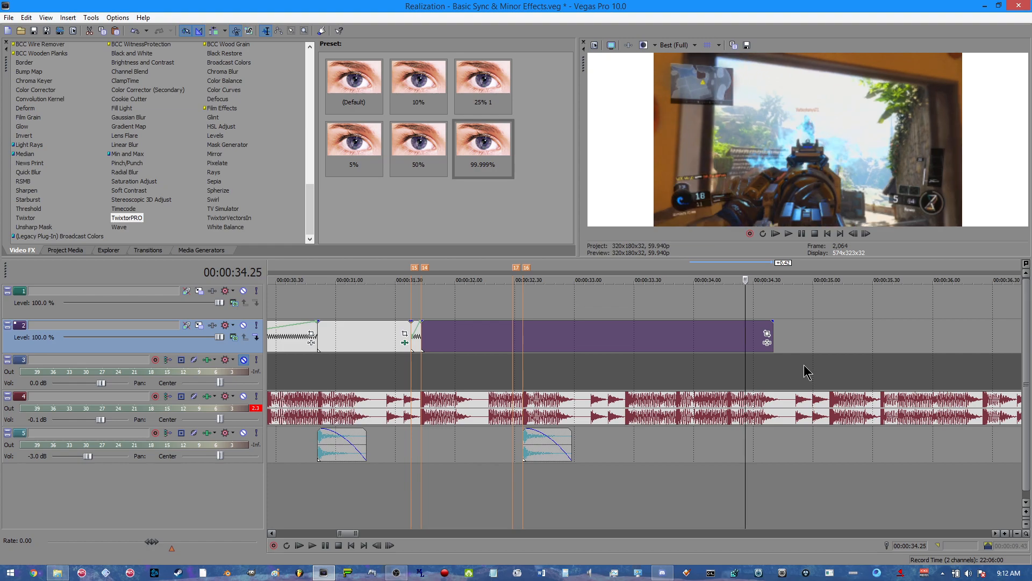
key("s")
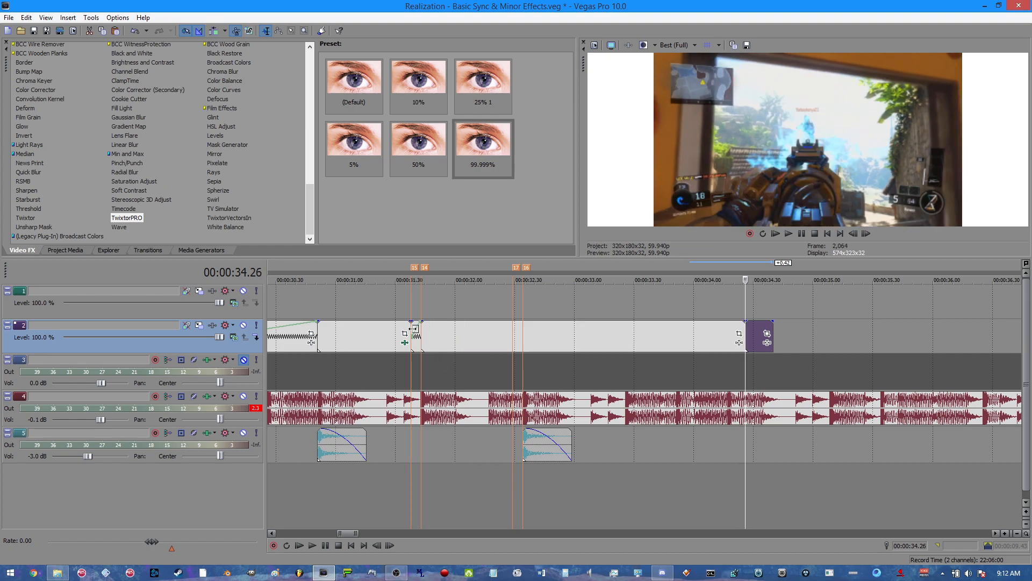
Play the velocity ramp from 00:00:31.38 and check the footage around the 00:00:31.43 cut and the 00:00:32.29 marker
left_click(422, 328)
scroll(422, 328, "up", 4)
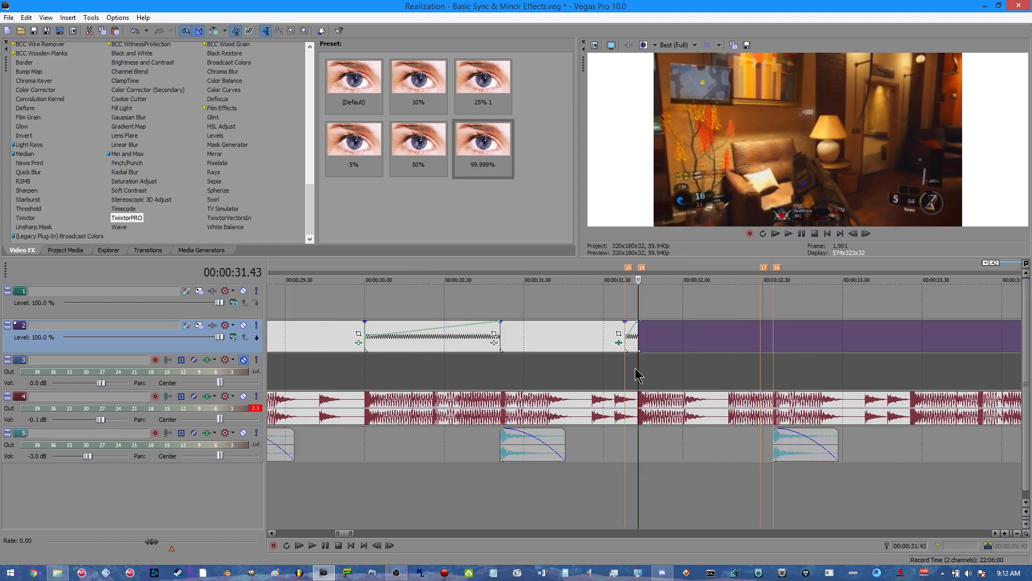
left_click(589, 310)
key("space")
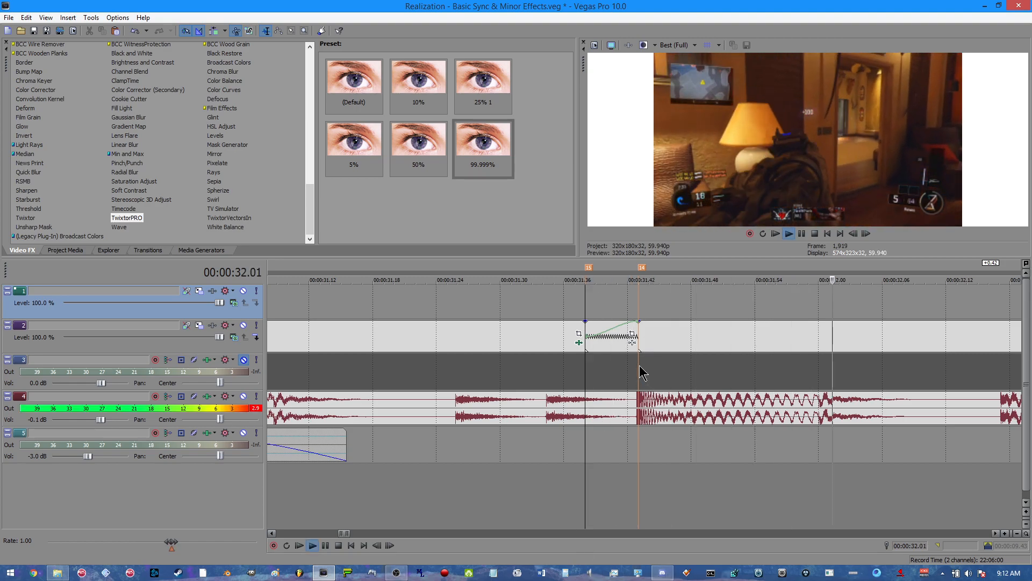
key("space")
scroll(593, 342, "down", 3)
left_click(661, 333)
key("space")
key("space")
left_click(842, 342)
key("space")
key("space")
Place the cursor at the 00:00:32.29 marker and add a velocity envelope to the section starting at 00:00:31.43
left_click(861, 345)
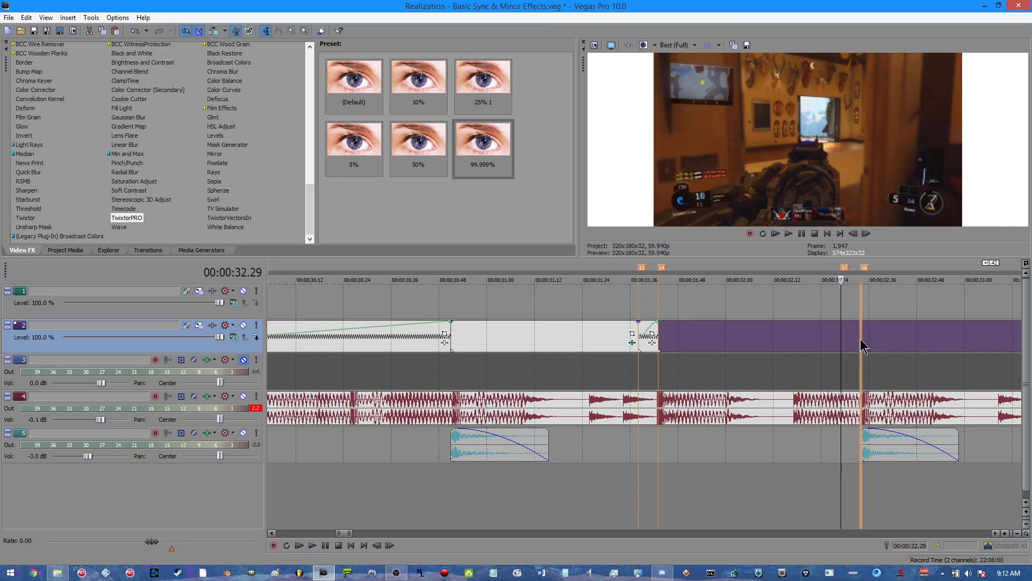
left_click(841, 342)
key("space")
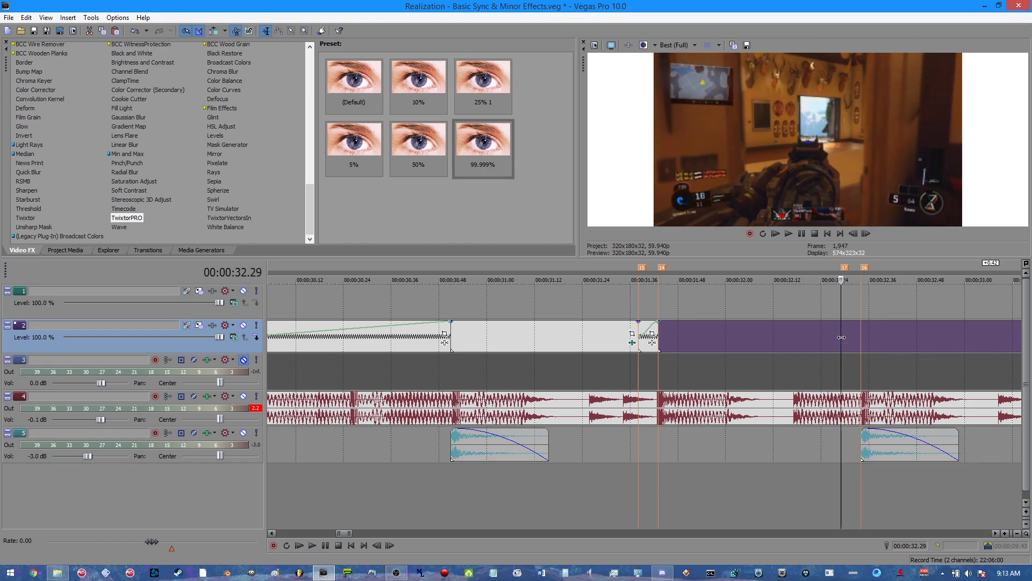
right_click(841, 337)
mouse_move(913, 259)
left_click(802, 260)
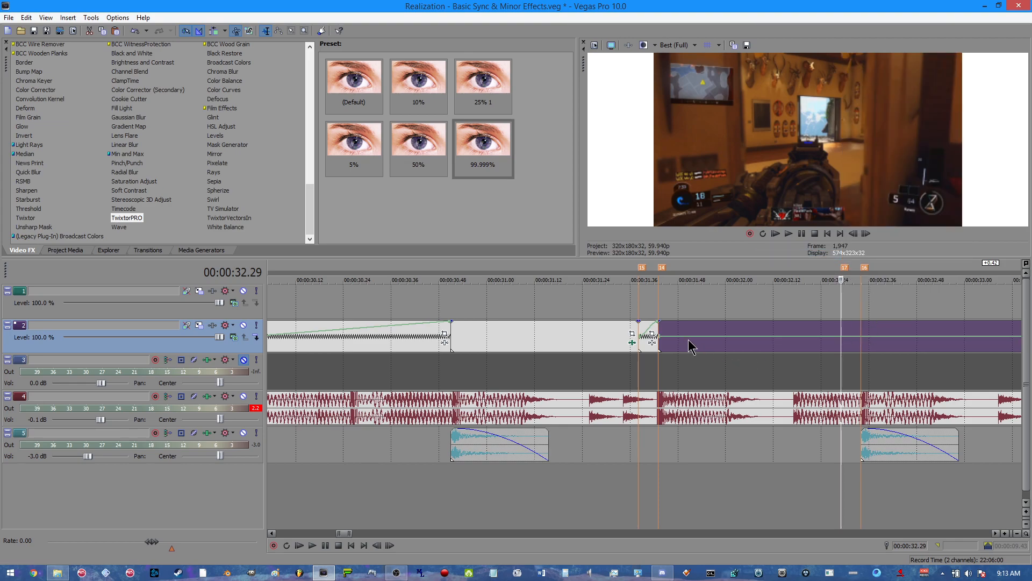
Add a velocity point at the 00:00:32.34 marker and set it to 300% forward velocity
right_click(864, 340)
left_click(868, 344)
mouse_move(864, 340)
left_mouse_down()
mouse_move(863, 315)
mouse_move(859, 332)
left_mouse_up()
left_click(860, 331)
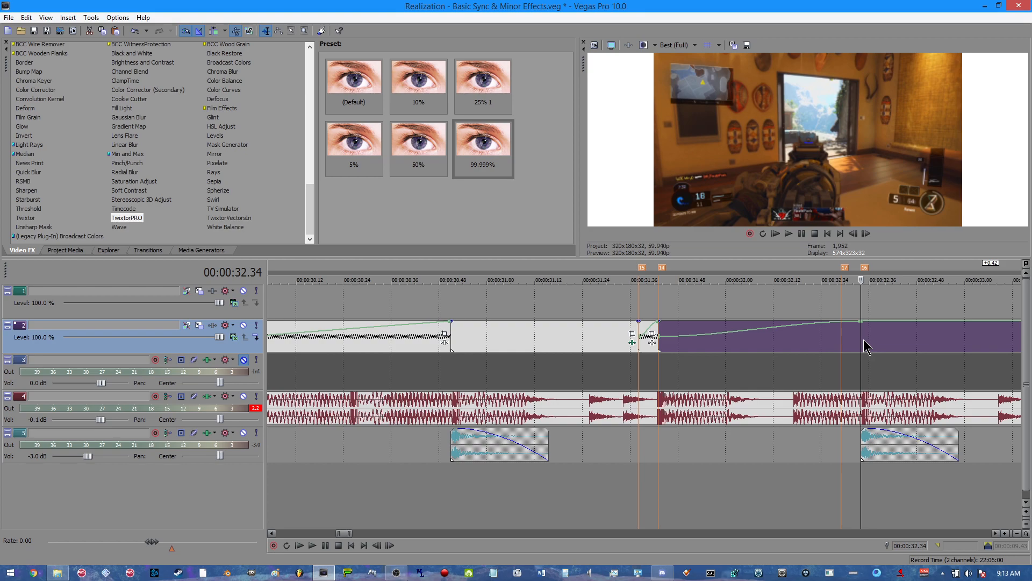
Split the section with the new velocity ramp at the 00:00:32.29 marker
left_click(848, 349)
scroll(847, 351, "up", 3)
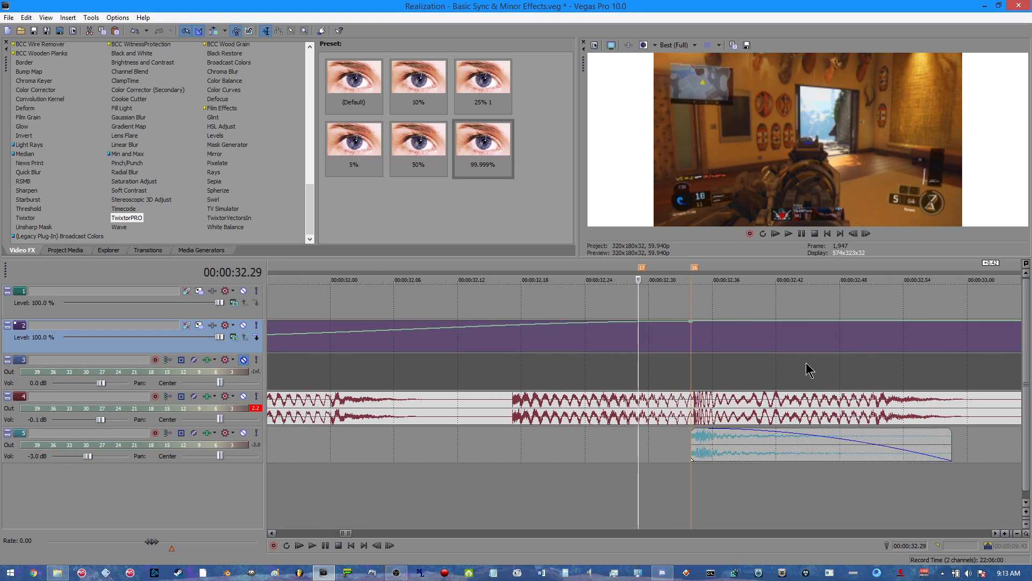
scroll(779, 368, "down", 3)
key("s")
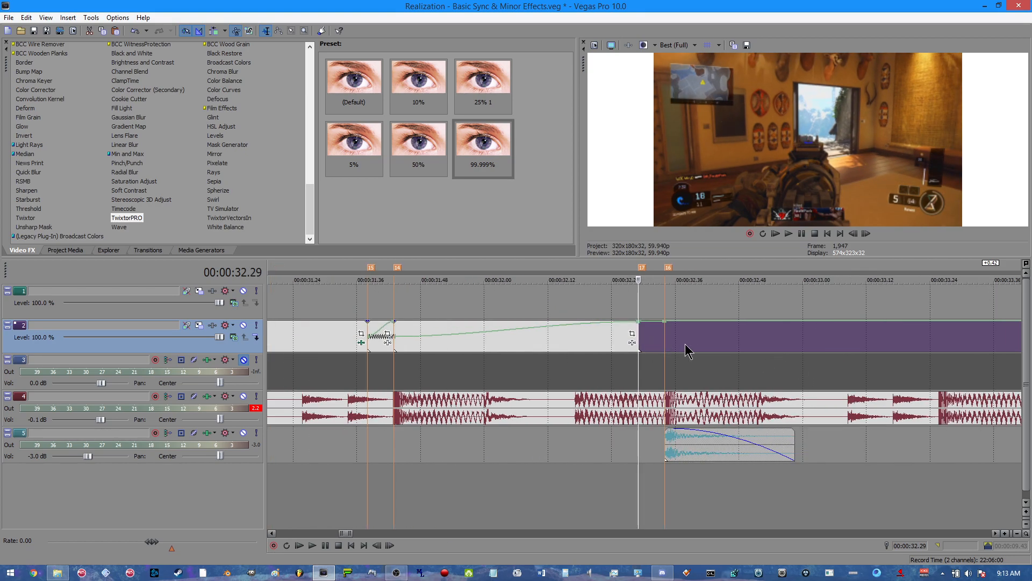
scroll(689, 338, "down", 2)
scroll(683, 337, "up", 3)
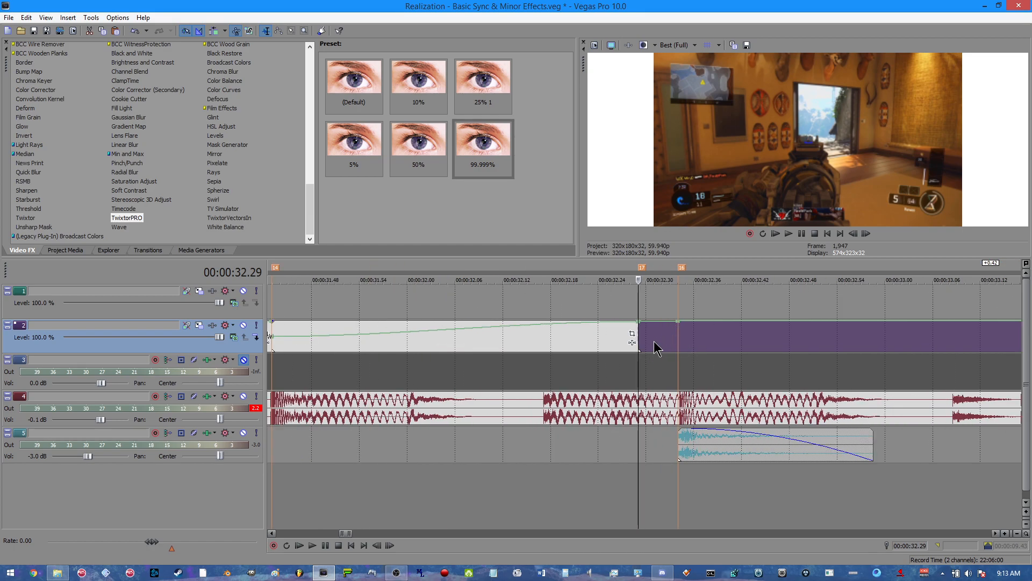
scroll(694, 376, "down", 3)
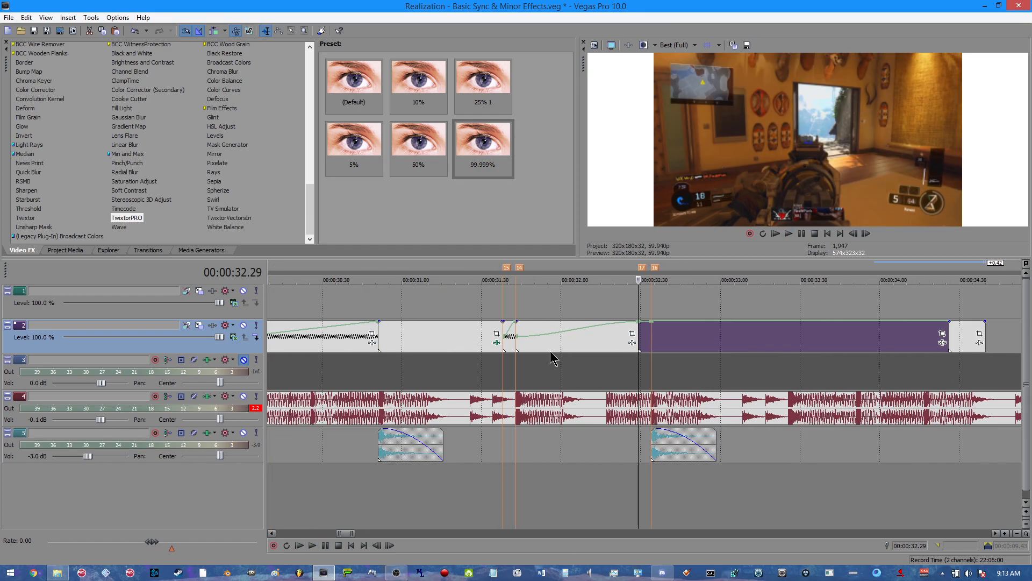
Play the section from 00:00:31.43 and raise its starting velocity point above normal speed
left_click(519, 331)
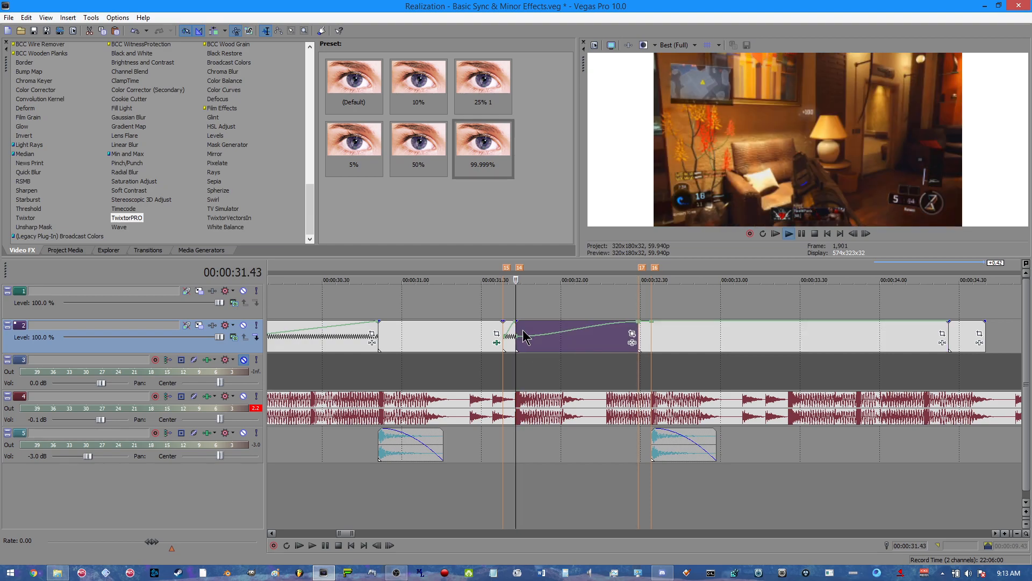
key("space")
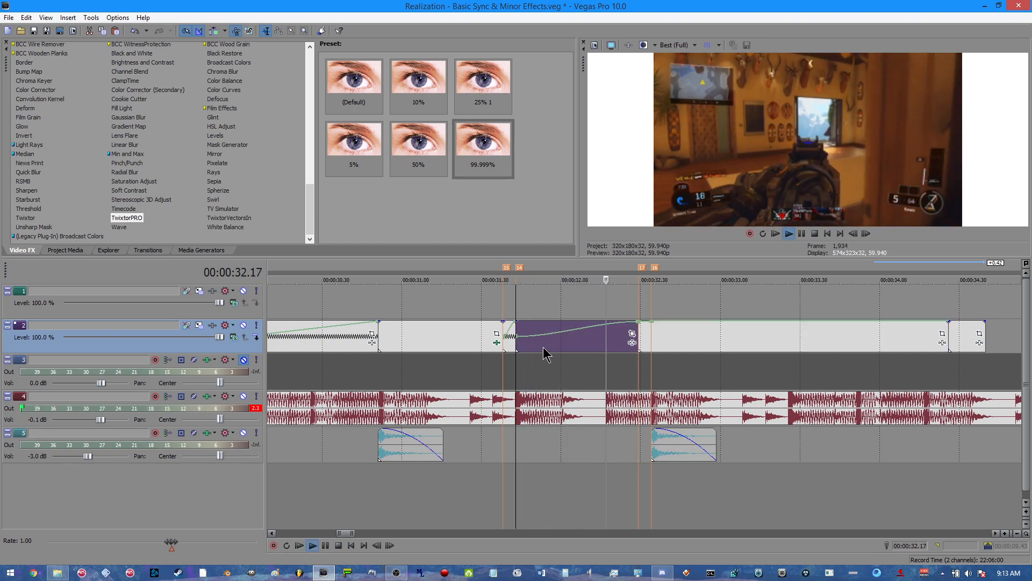
key("space")
right_click(517, 337)
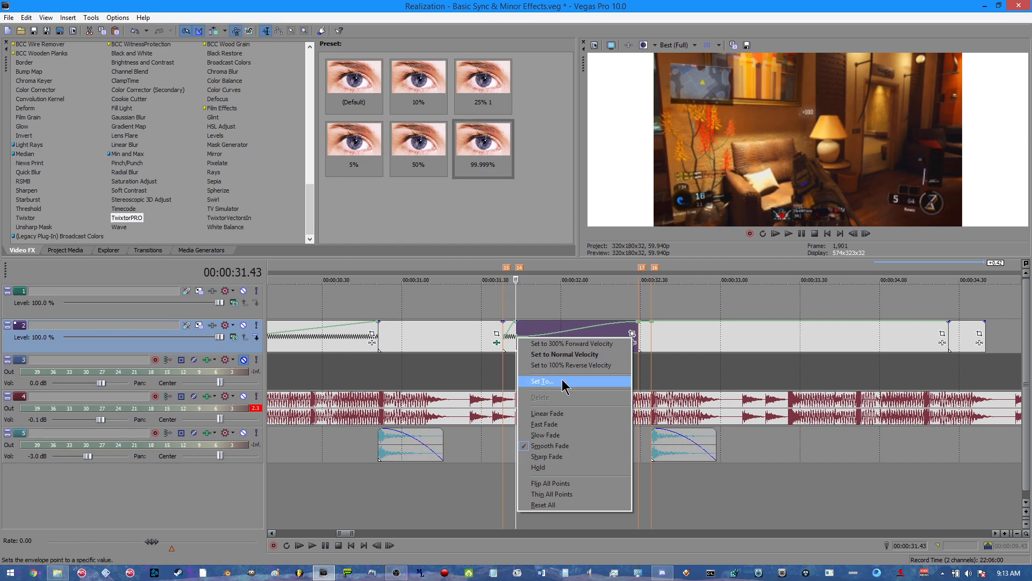
left_click(564, 381)
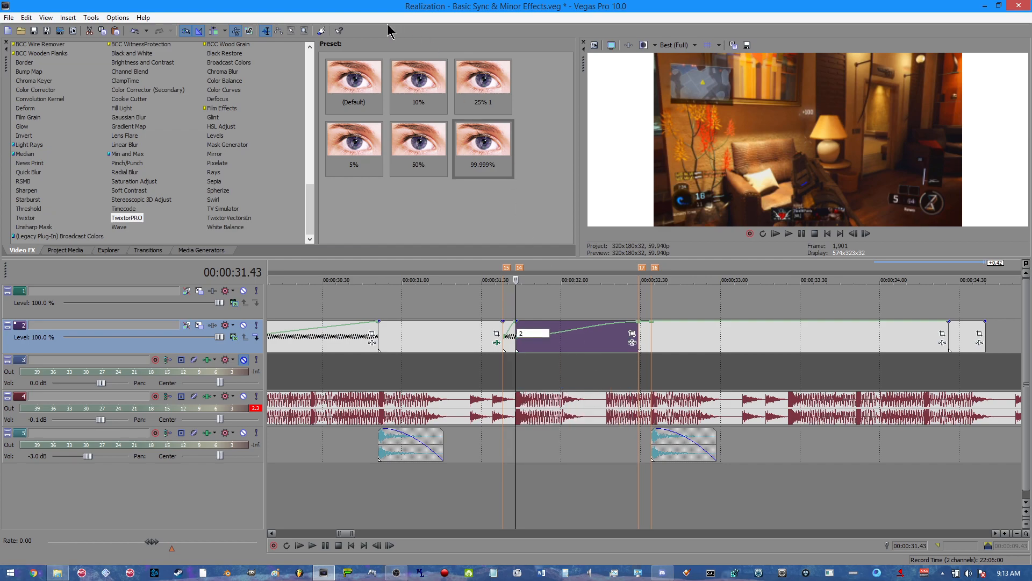
key("Return")
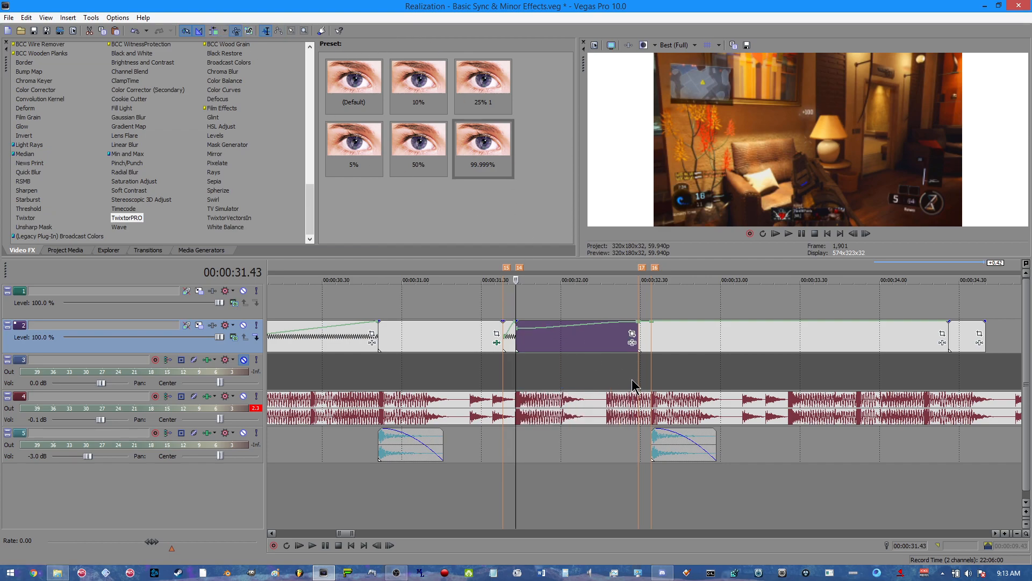
Delete the section after 00:00:32.29 and extend the ramped section's end to about 00:00:33.01
right_click(675, 347)
left_click(699, 190)
left_click_drag(639, 331, 722, 331)
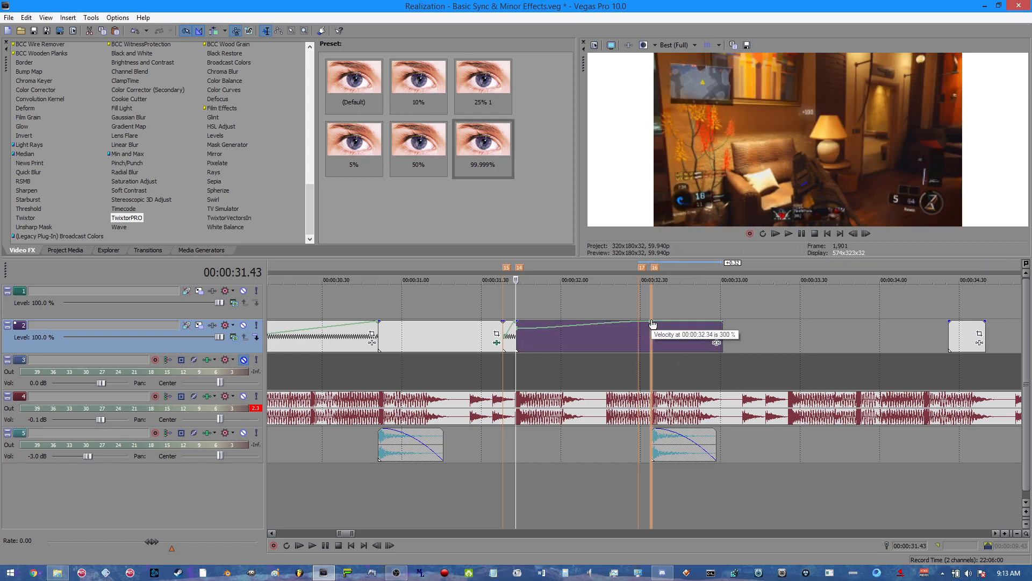
Play the ramped section from 00:00:31.43 to check its speed-up toward the 00:00:32.34 marker
left_click(651, 336)
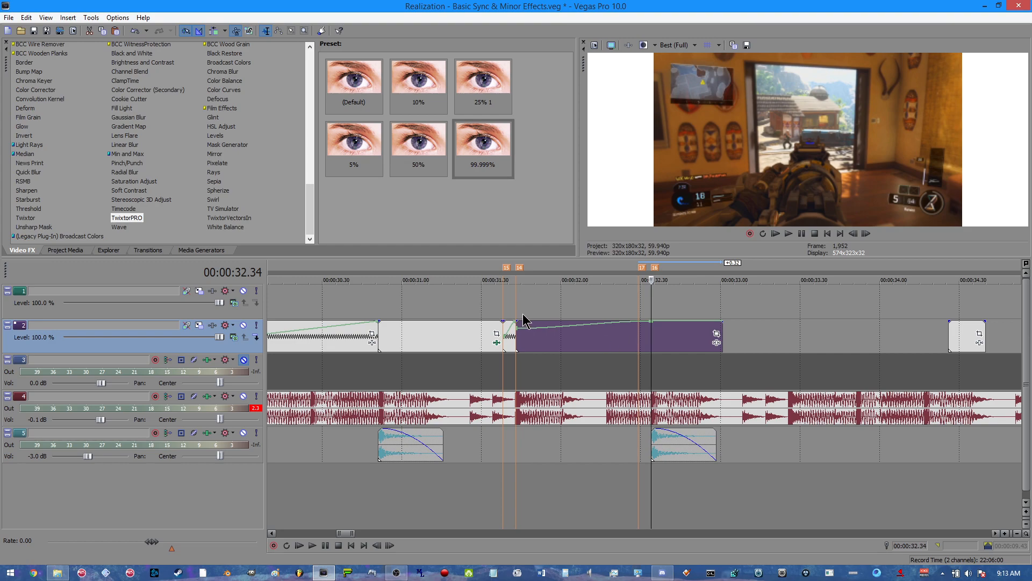
left_click(519, 332)
key("space")
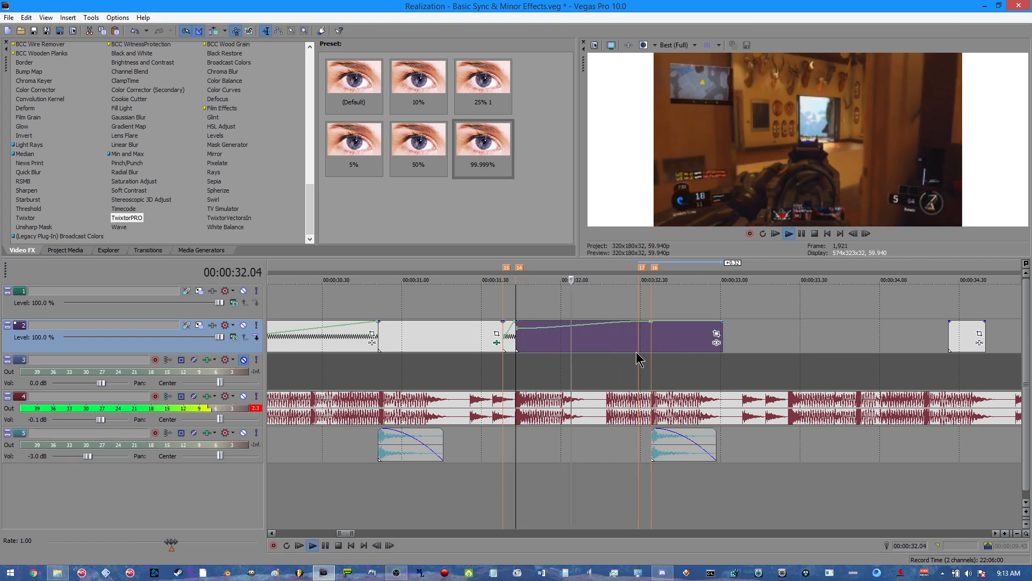
key("space")
key("space")
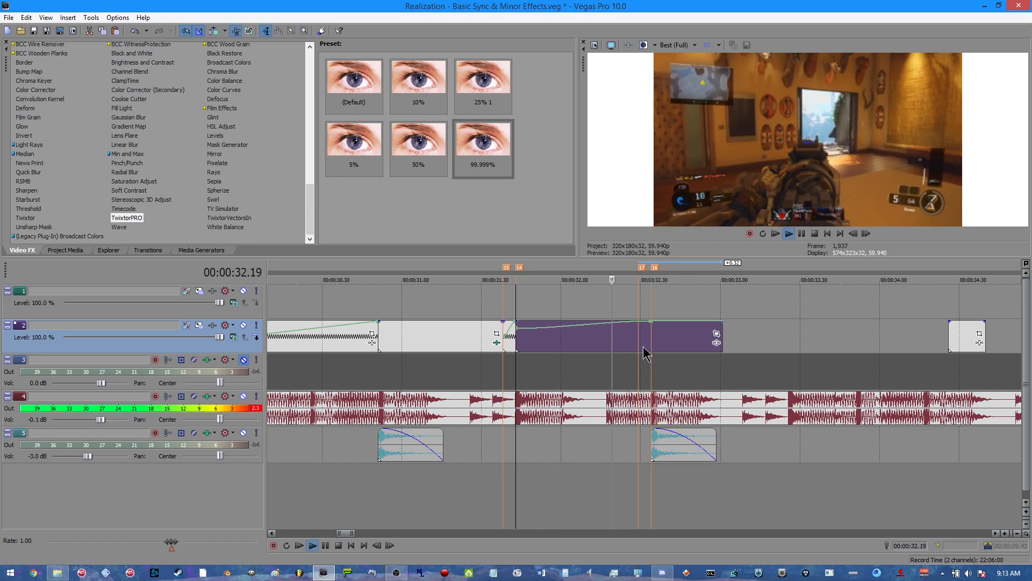
Replay the ramped section from 00:00:31.43 several times to judge its speed against the music
key("space")
key("space")
key("space")
key("space")
key("space")
key("space")
key("space")
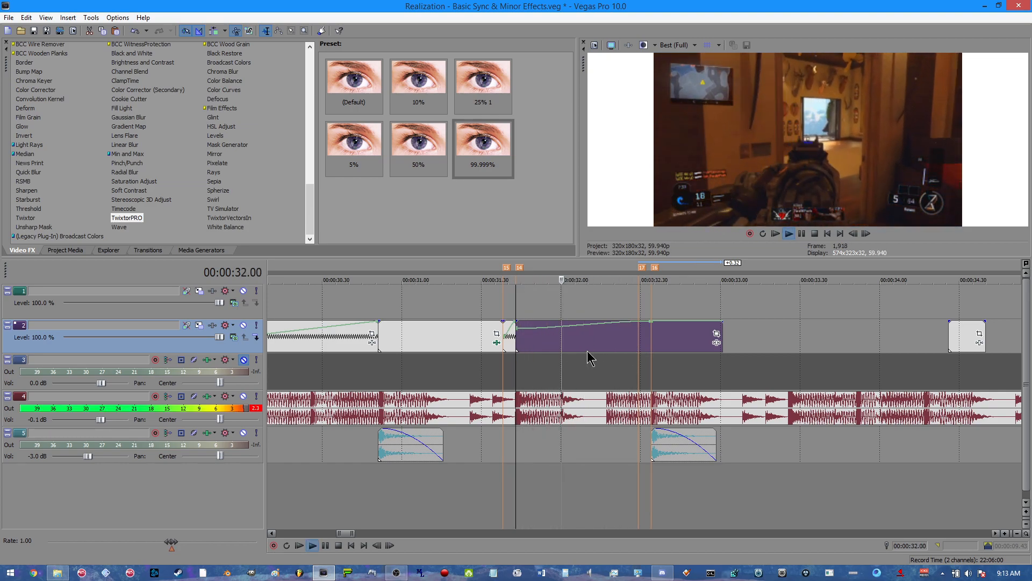
key("space")
key("space")
Undo the ramp, split and trim edits on the section after 00:00:31.43 and remove its velocity envelope
left_click(136, 32)
left_click(136, 32)
left_click(135, 32)
left_click(135, 33)
left_click(135, 32)
left_click(135, 32)
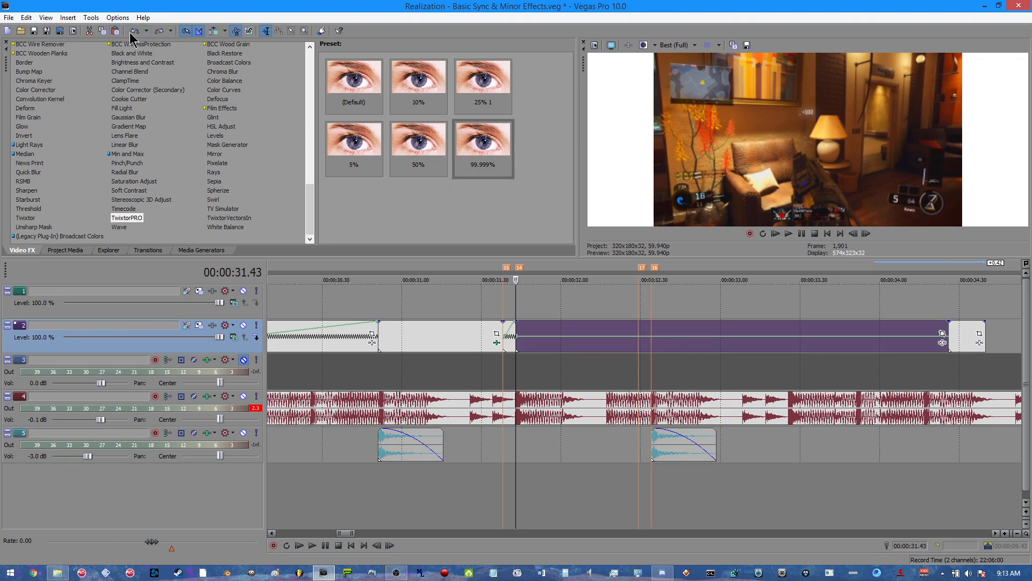
right_click(567, 331)
mouse_move(652, 251)
left_click(713, 251)
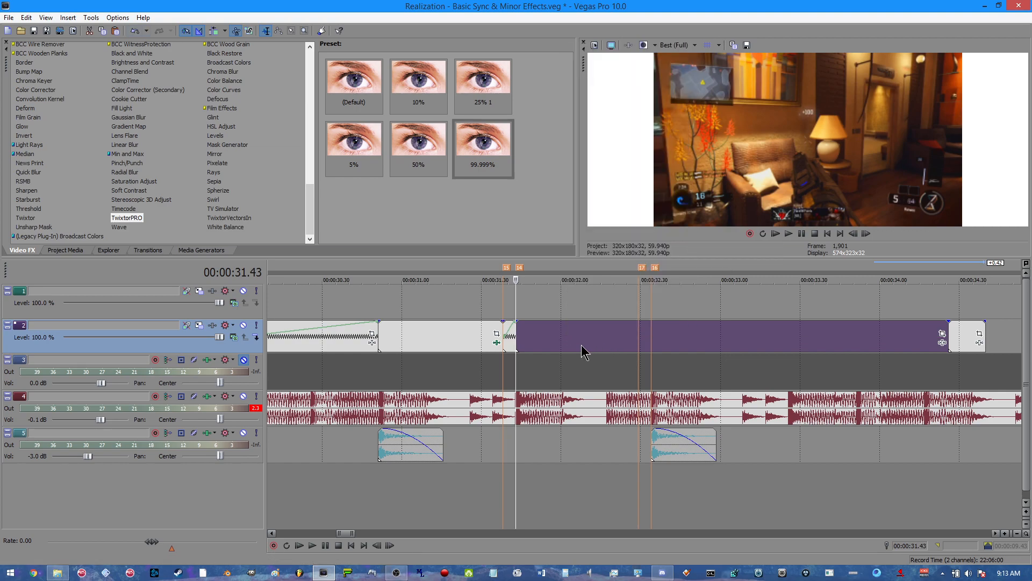
Split the section after 00:00:31.43 at 00:00:32.00
left_click(561, 342)
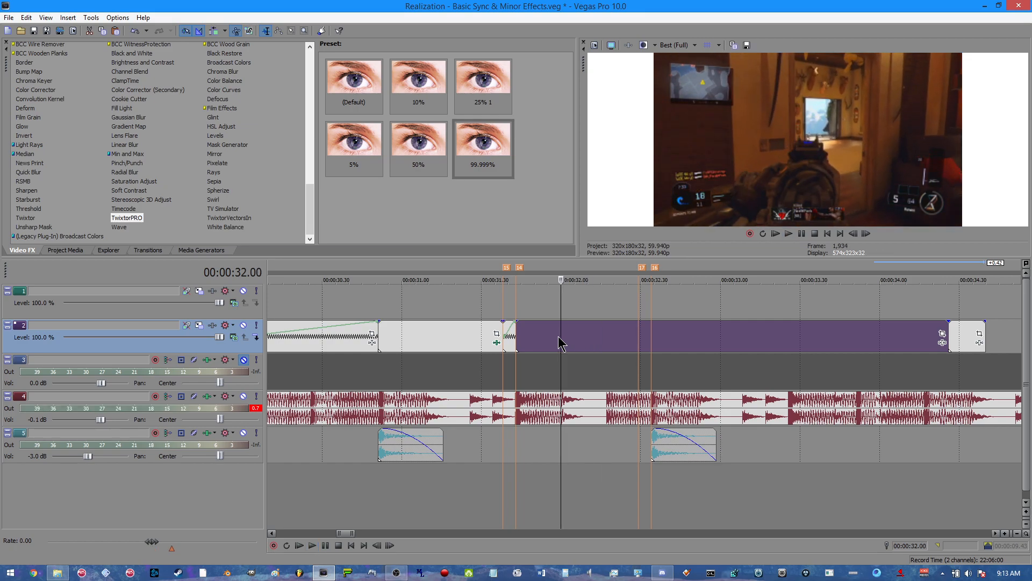
key("space")
key("s")
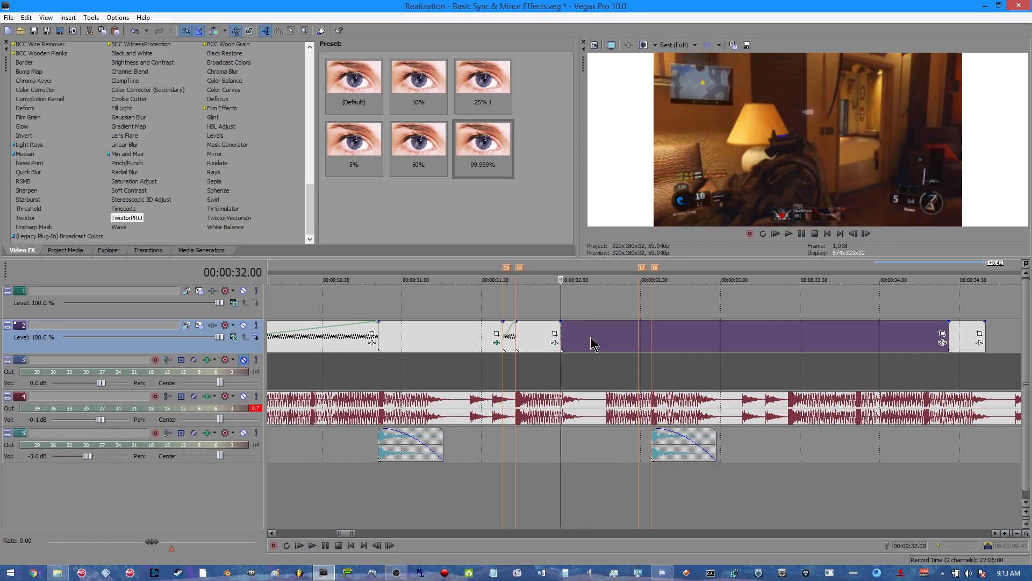
Apply the TwixtorPRO 99.999% preset to the short section between 00:00:31.43 and 00:00:32.00
scroll(592, 344, "up", 2)
left_click(554, 336)
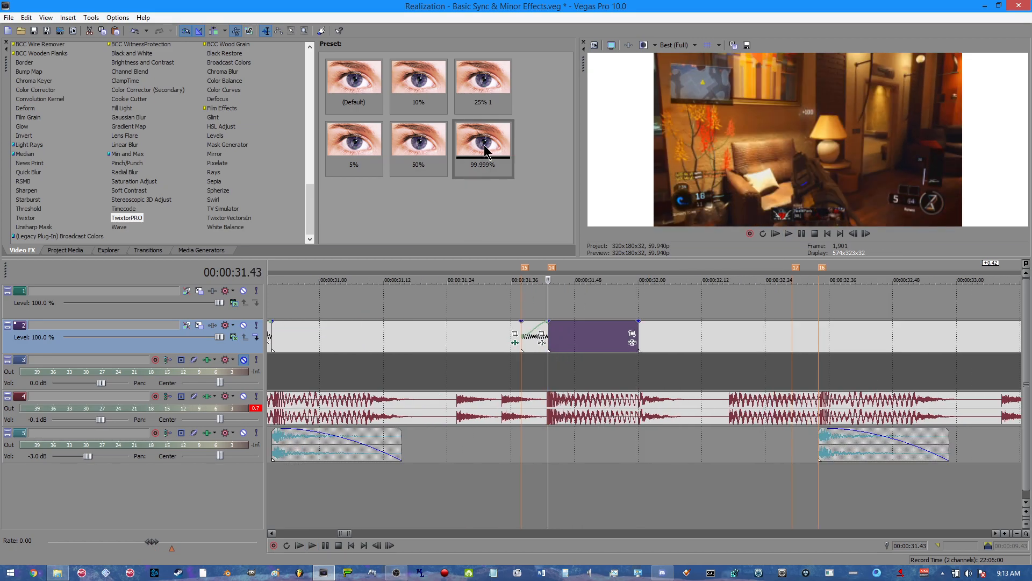
left_click_drag(489, 142, 641, 394)
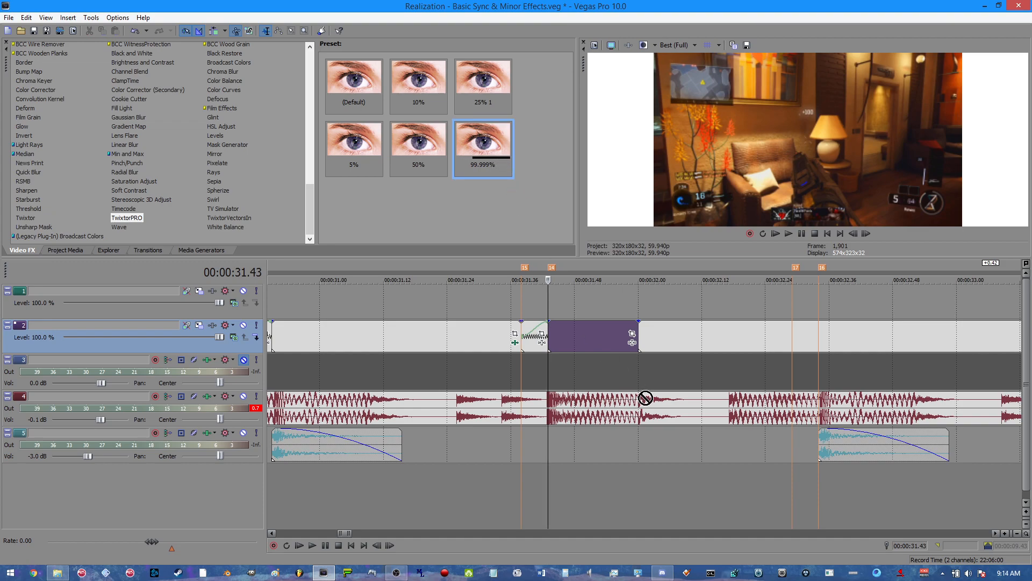
left_click_drag(582, 342, 582, 342)
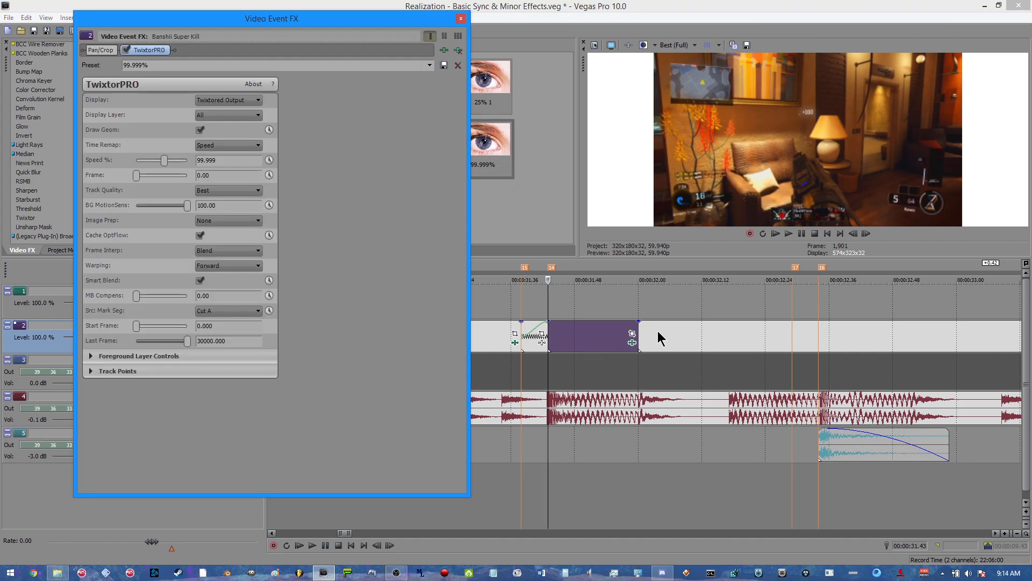
Shift the following section to start at 00:00:32.17 and extend the Twixtor section's end to meet it
left_click(729, 340)
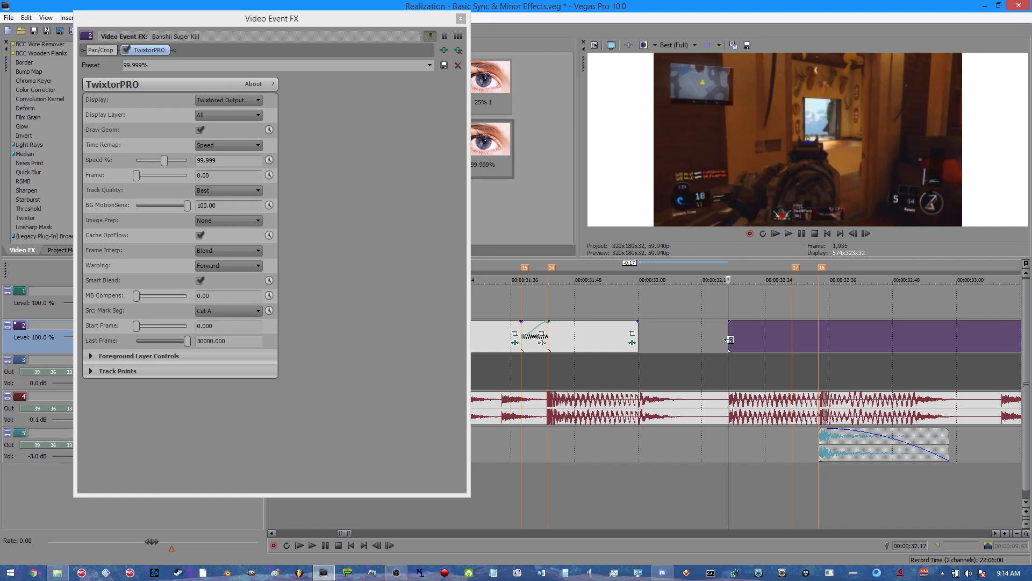
left_click_drag(638, 334, 729, 333)
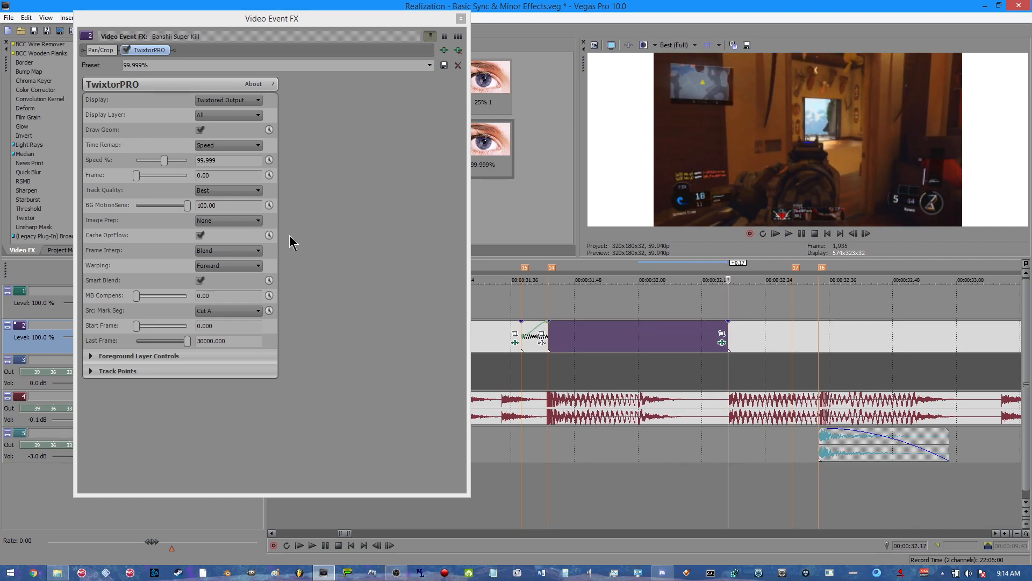
Animate the Twixtor speed and set it to 10% at the section's last frame
left_click(269, 160)
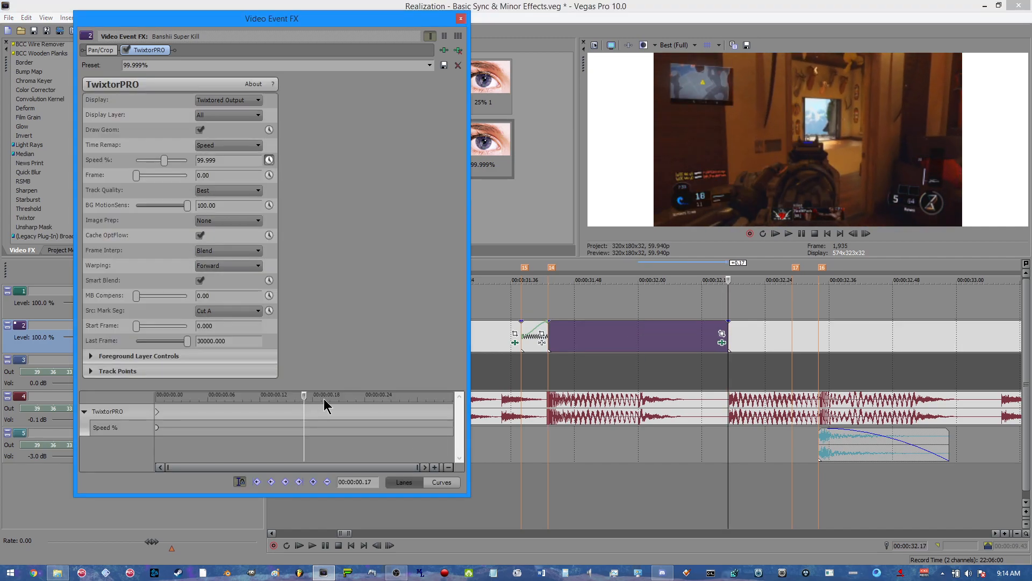
left_click_drag(308, 398, 499, 395)
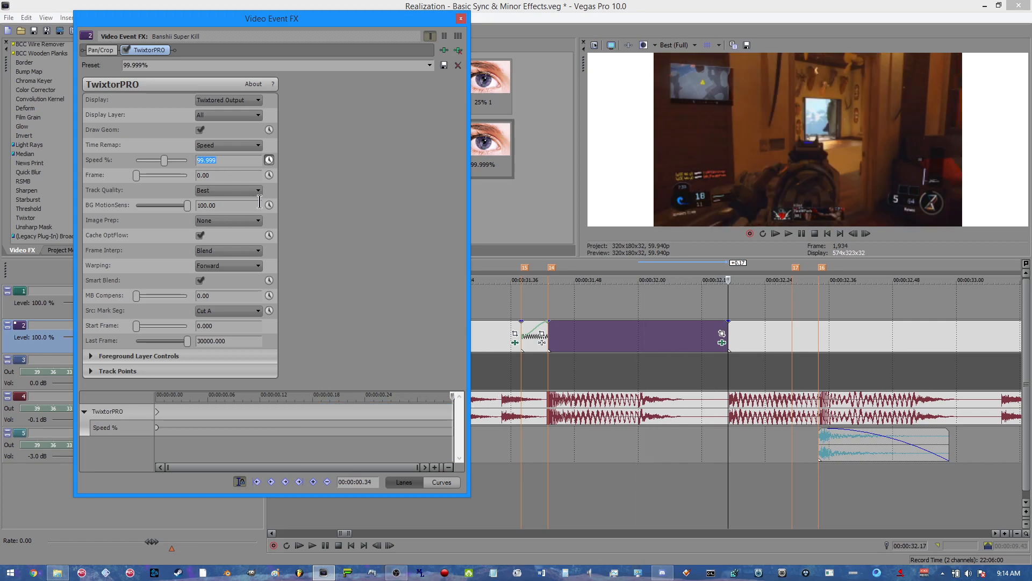
type("10")
key("Return")
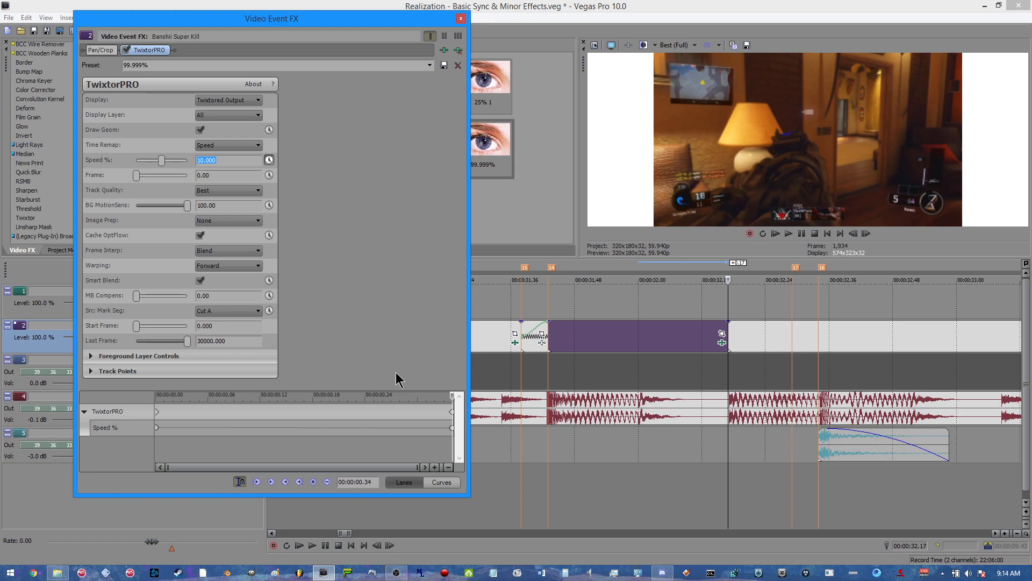
Set the start and end Twixtor speed keyframes to Smooth Fade and close the effect settings
right_click(453, 429)
left_click(451, 429)
right_click(453, 428)
left_click(483, 484)
right_click(157, 427)
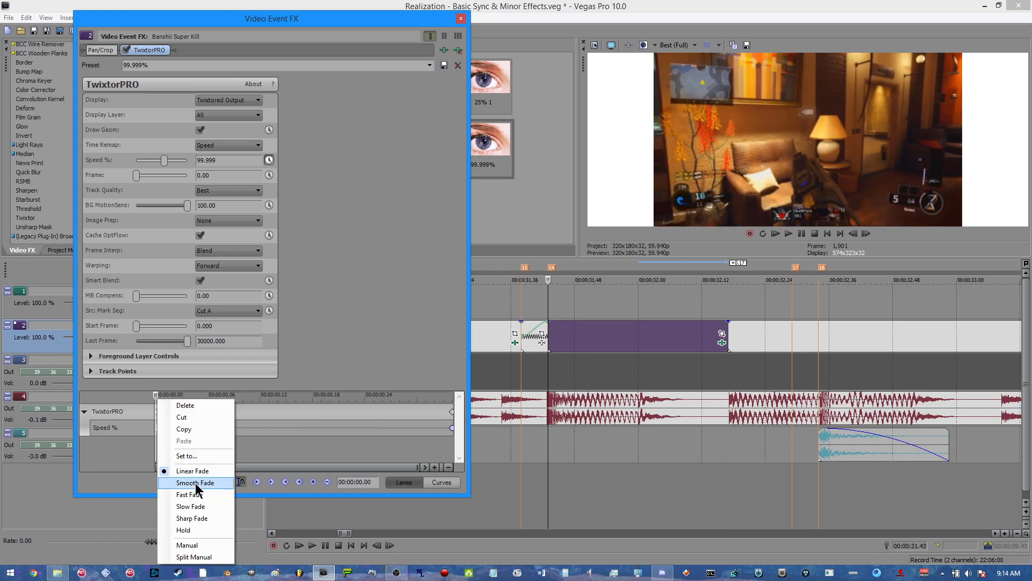
left_click(195, 482)
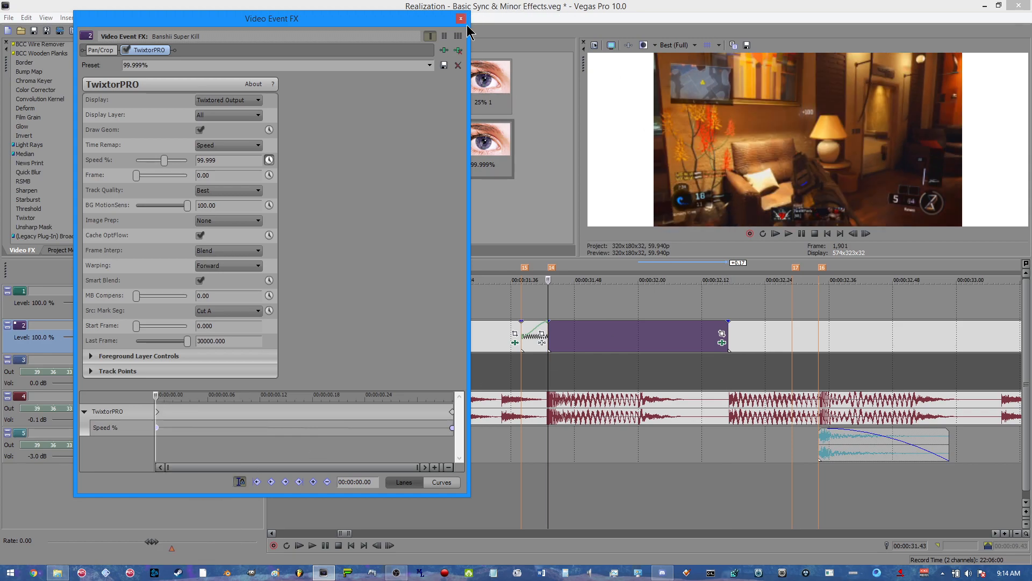
left_click(460, 18)
Play the Twixtor slowdown from 00:00:31.43 and the cut at 00:00:32.17 repeatedly to check the sync
key("space")
key("space")
key("space")
key("space")
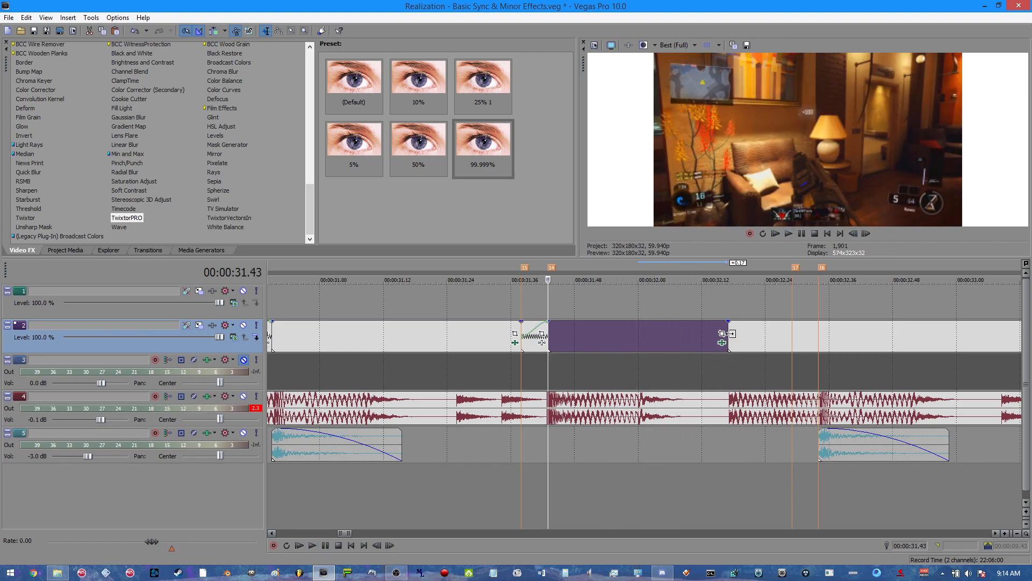
left_click(732, 334)
key("space")
scroll(749, 344, "down", 3)
key("space")
scroll(627, 371, "up", 4)
key("space")
key("space")
key("space")
key("space")
scroll(711, 348, "down", 4)
key("space")
key("space")
key("space")
scroll(753, 359, "up", 3)
key("space")
Time-compress the section starting at 00:00:32.17 so that it ends at about 00:00:32.49
left_click(660, 353)
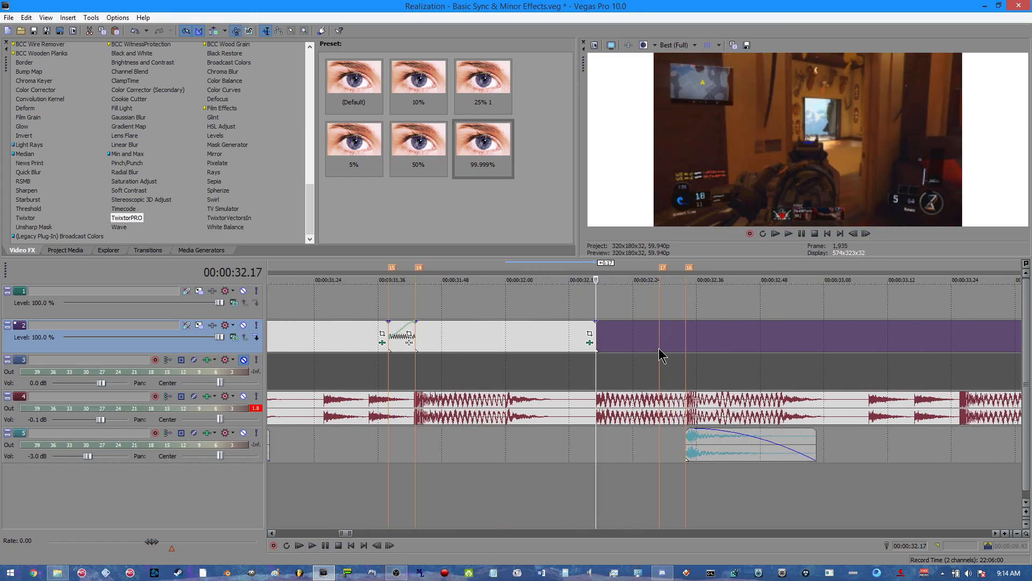
left_click(690, 350)
scroll(691, 344, "down", 3)
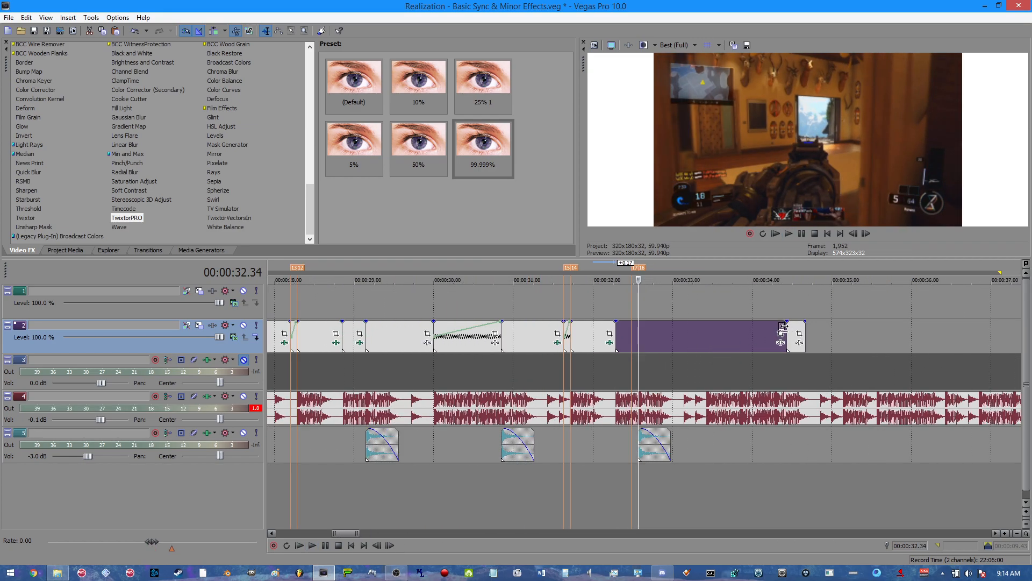
left_click_drag(783, 331, 658, 332)
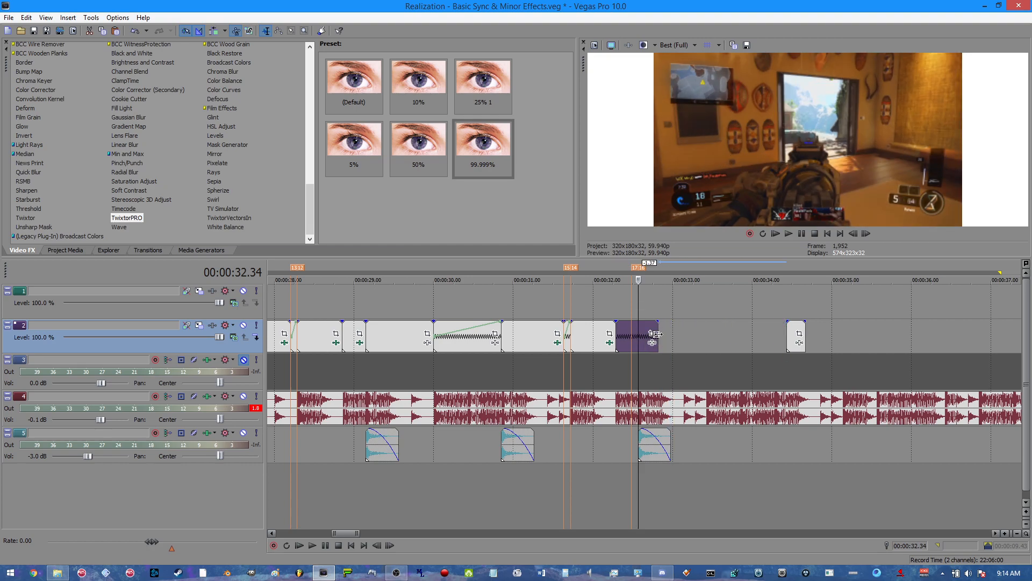
Add a velocity envelope to the compressed section and raise a new point at 00:00:32.34 well above normal speed
scroll(643, 341, "up", 3)
right_click(643, 342)
mouse_move(699, 252)
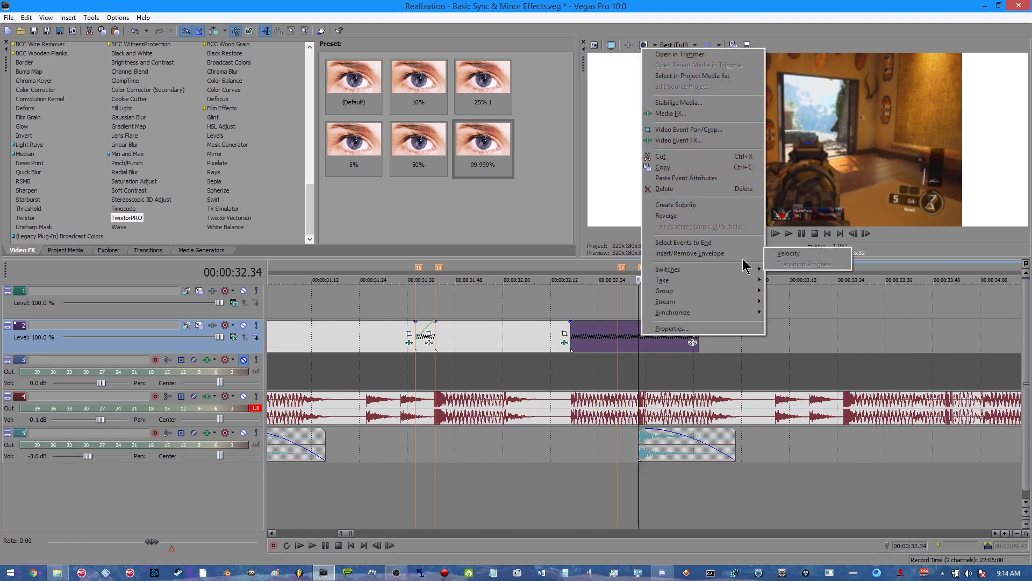
left_click(785, 254)
right_click(650, 339)
left_click(667, 344)
left_click_drag(639, 336, 640, 326)
scroll(667, 349, "up", 3)
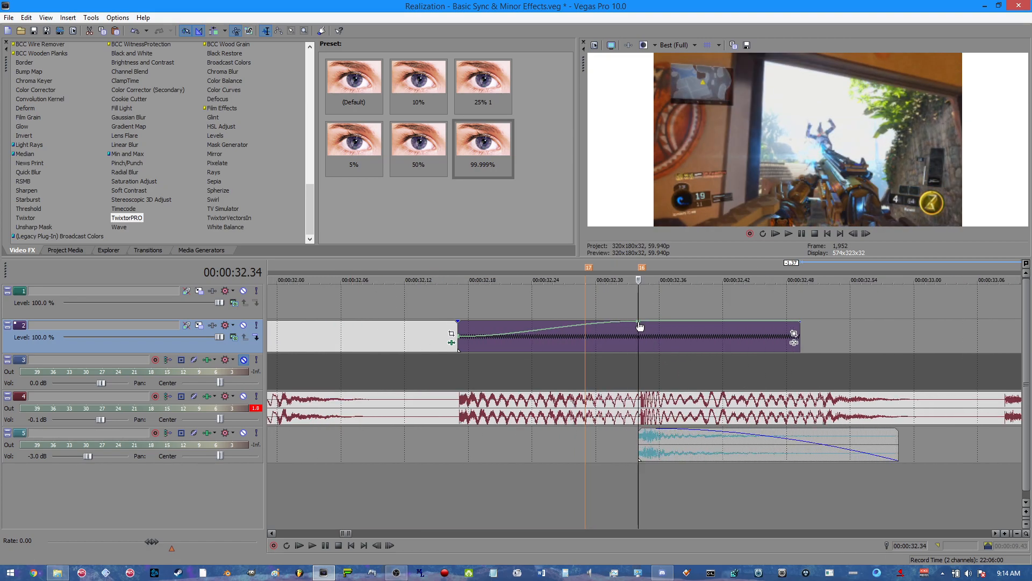
Try a velocity of 300% for the envelope point at 00:00:32.34
right_click(639, 325)
left_click(673, 370)
key("Return")
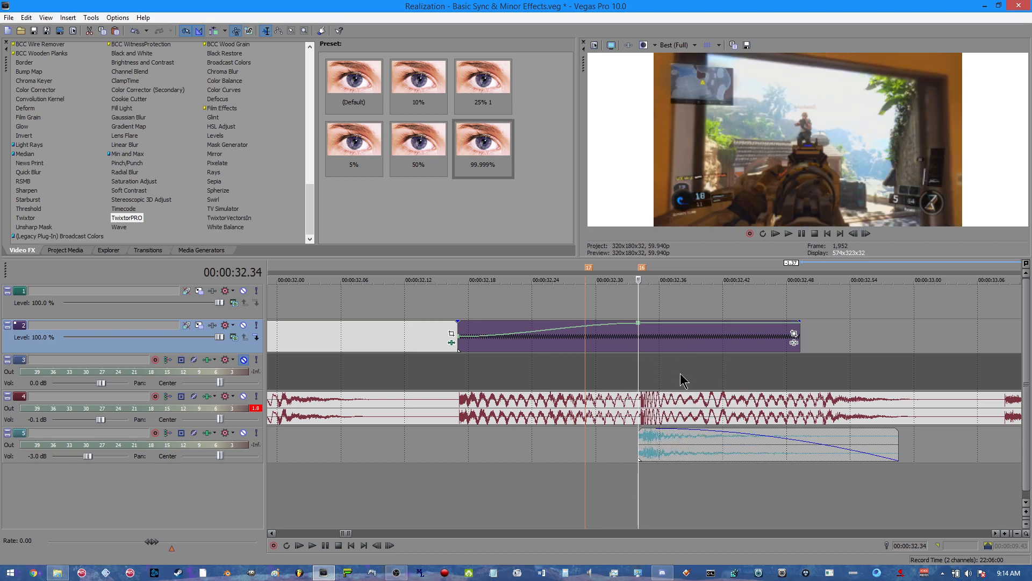
right_click(639, 324)
left_click(674, 373)
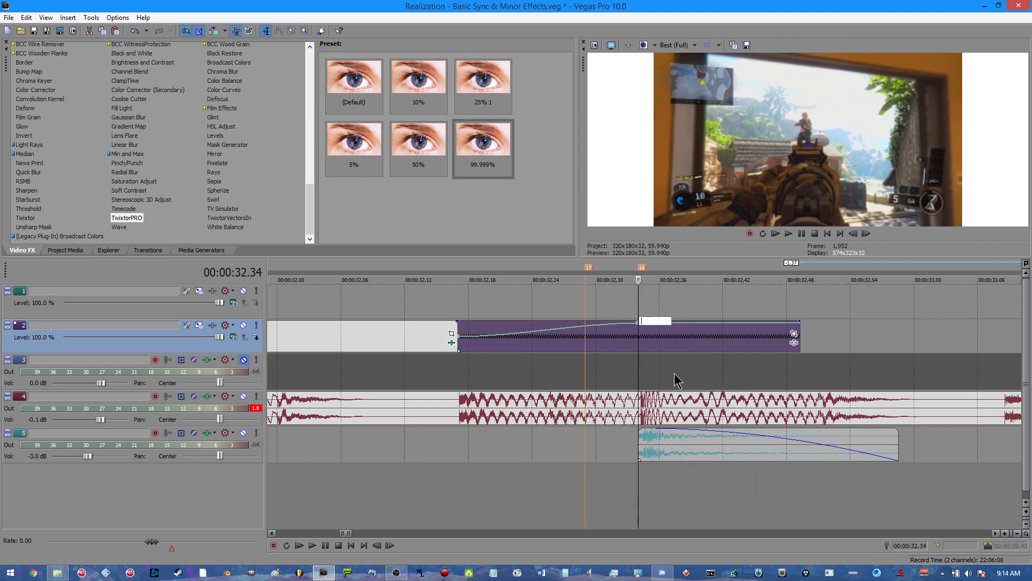
type("300")
key("Return")
Try lower velocities down to 280% for the envelope point at 00:00:32.34
right_click(640, 325)
left_click(674, 372)
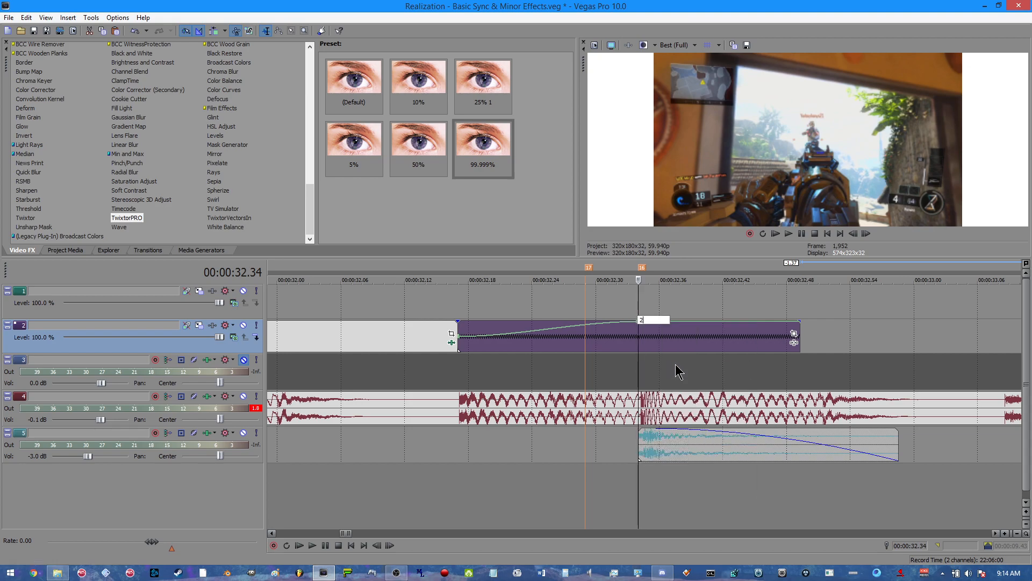
key("Return")
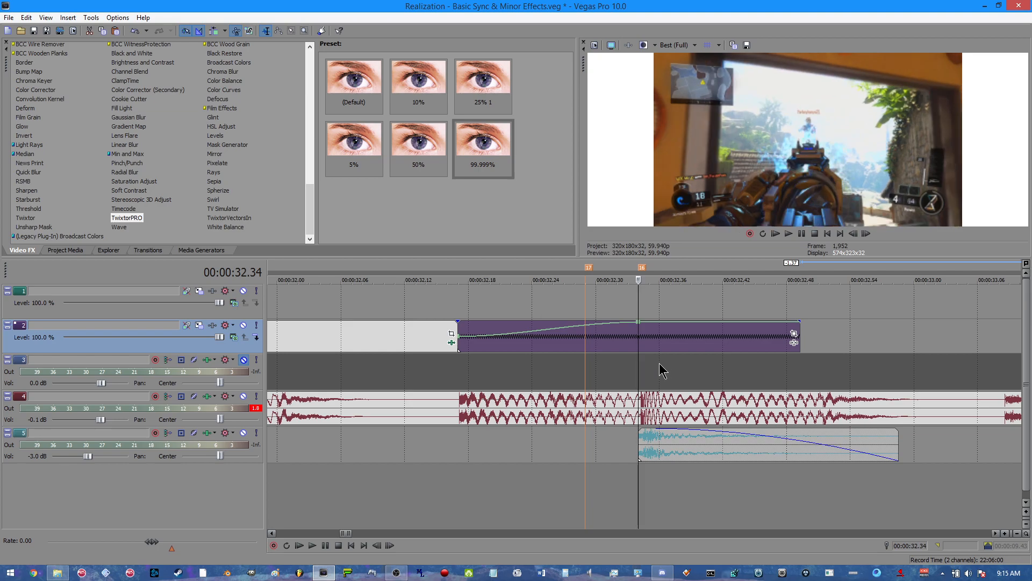
right_click(639, 326)
left_click(675, 371)
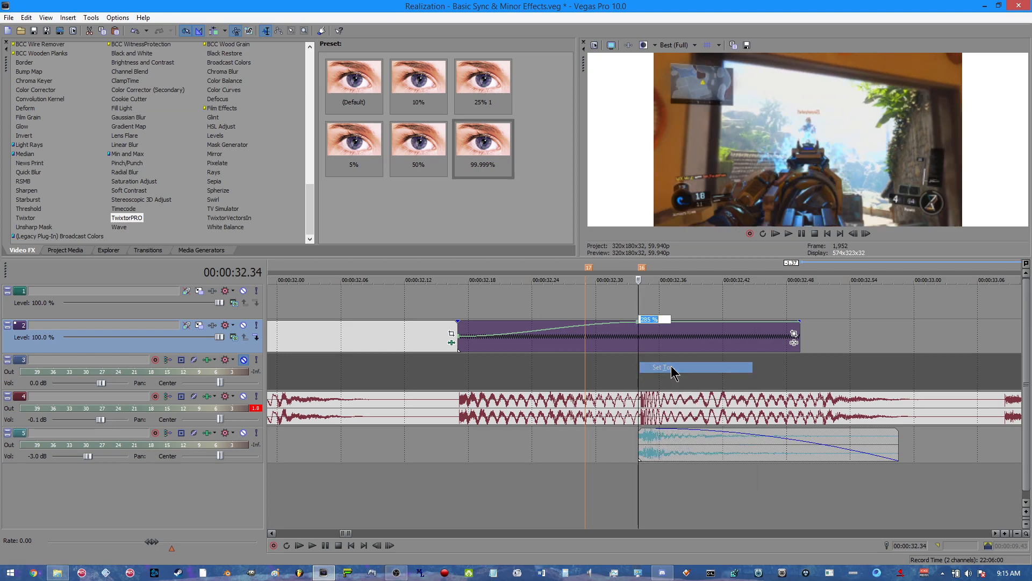
type("280")
key("Return")
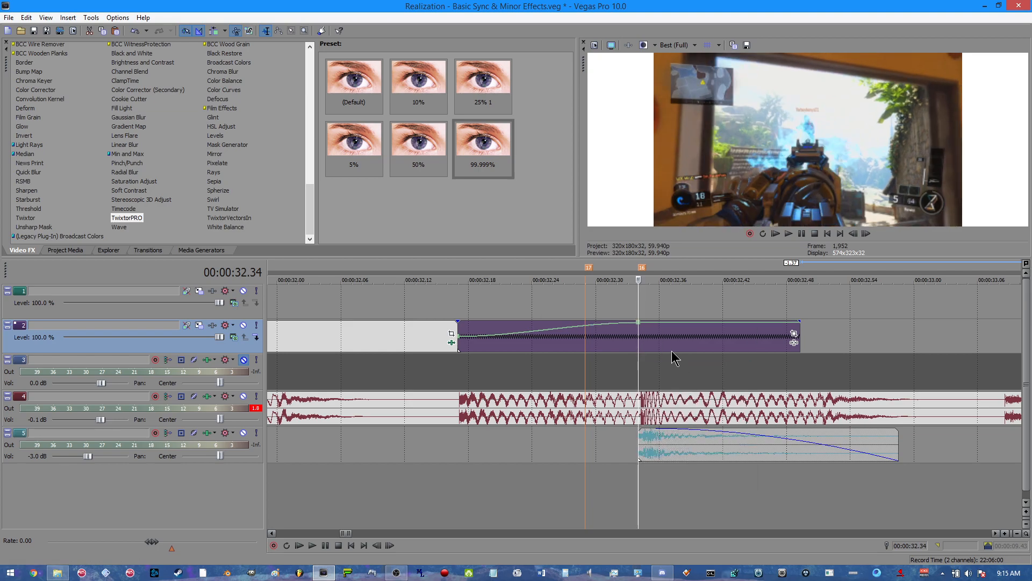
Try a velocity of 278% for the envelope point at 00:00:32.34
right_click(638, 323)
left_click(678, 370)
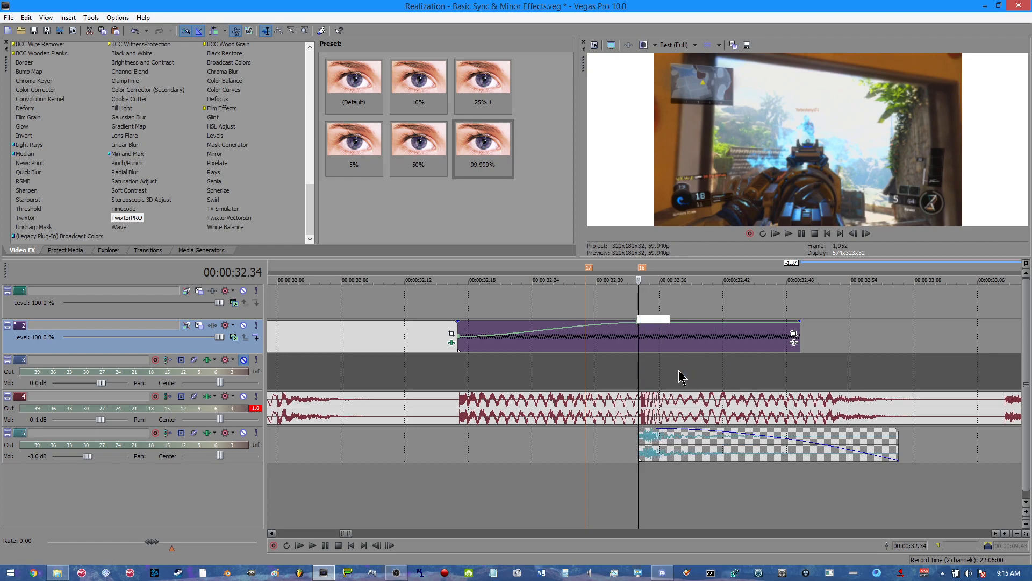
type("27")
key("Return")
right_click(636, 323)
right_click(634, 321)
left_click(639, 326)
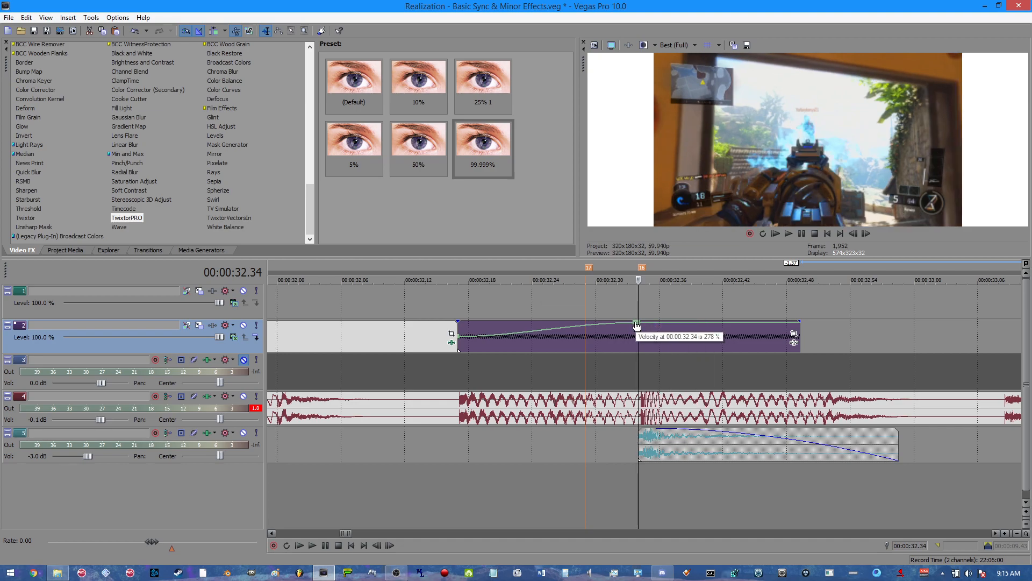
Set the envelope point at 00:00:32.34 to 280% so the kill shot lands on the beat
right_click(637, 322)
left_click(648, 328)
right_click(638, 322)
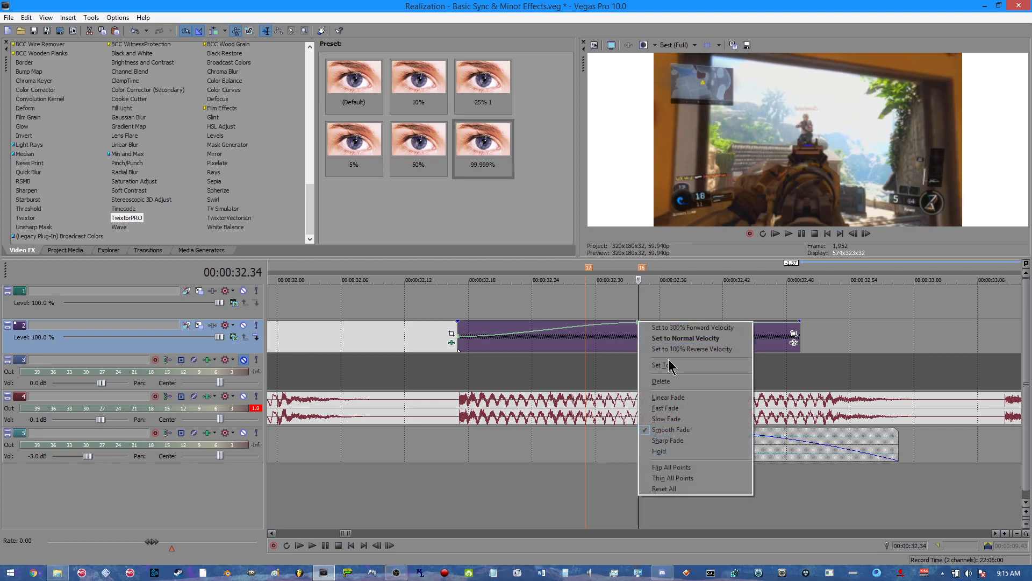
left_click(666, 365)
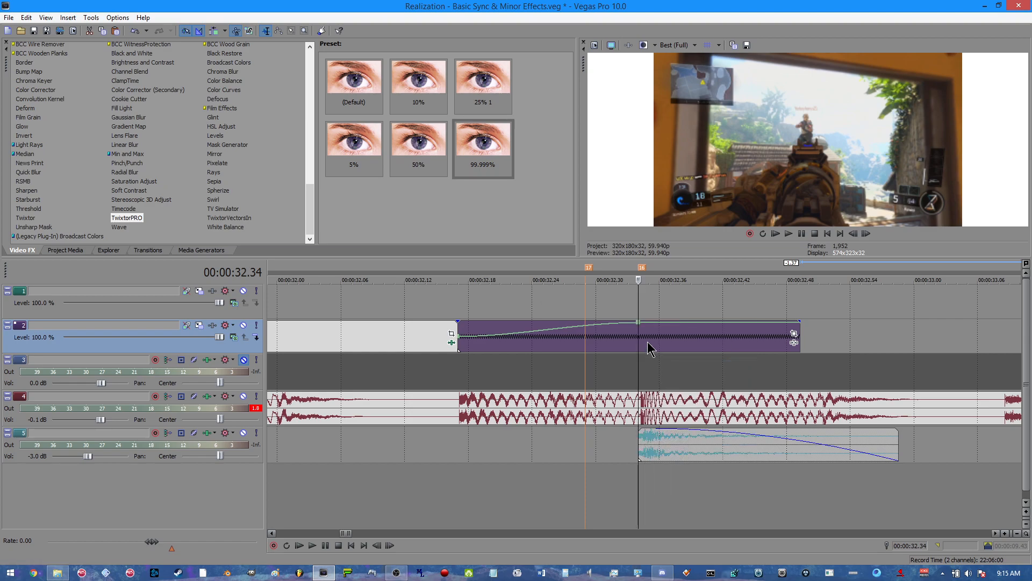
right_click(637, 323)
left_click(699, 368)
type("280")
key("Return")
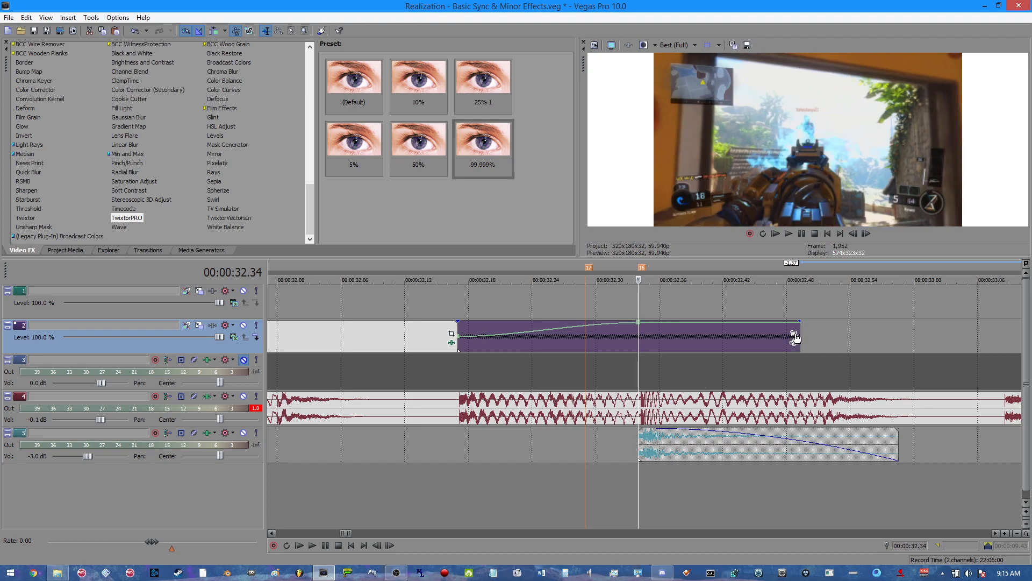
Trim the ramped section's end to 00:00:32.34, butt the remaining section against it and extend that section to about 00:00:38.27
left_click_drag(793, 333, 639, 334)
scroll(676, 369, "down", 4)
left_click_drag(949, 342, 992, 334)
scroll(683, 365, "down", 3)
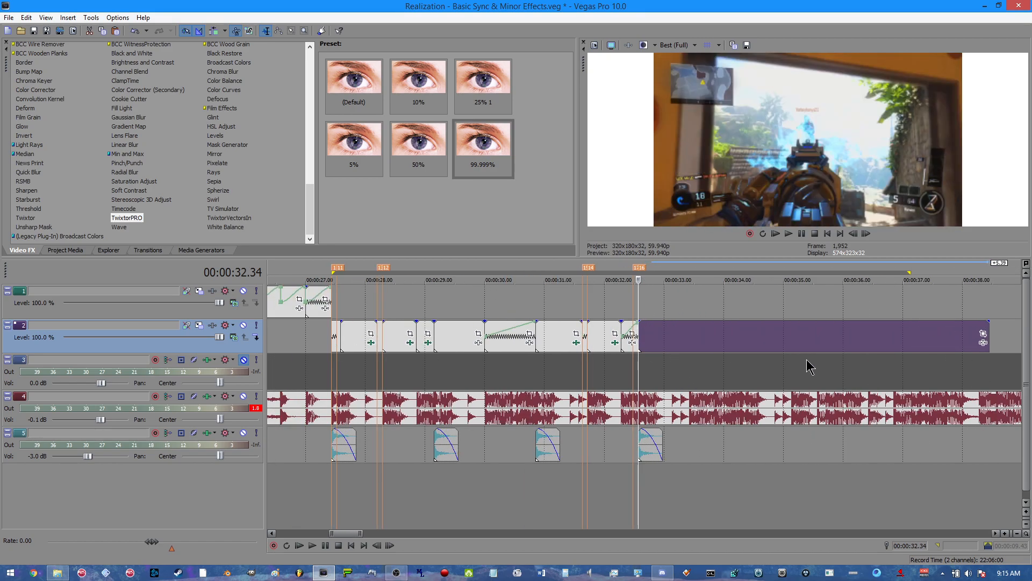
Play the synced sequence on track 2 from the marker near 00:00:27 through the kill at 00:00:32.34
scroll(538, 371, "down", 2)
left_click(484, 326)
key("space")
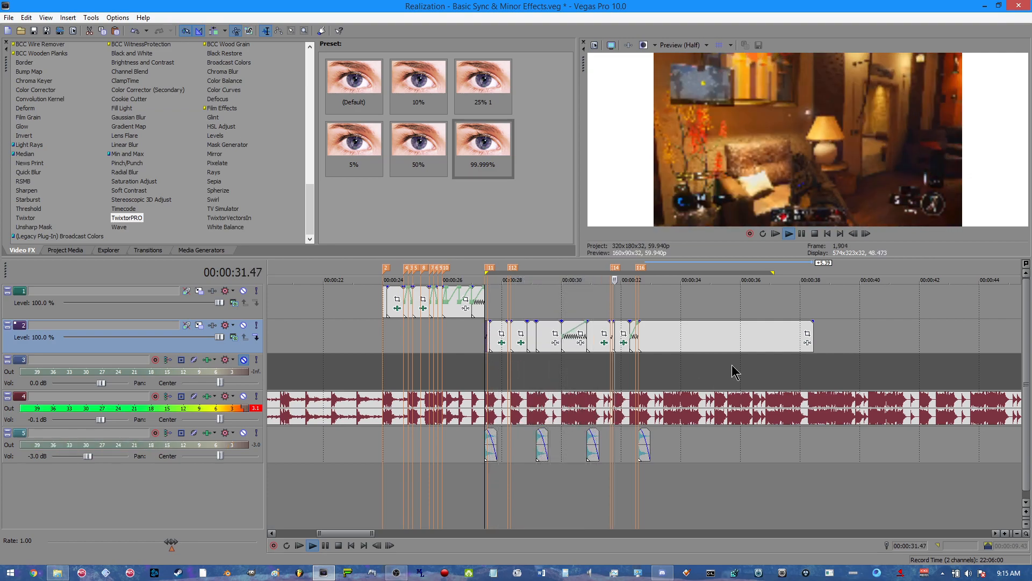
scroll(753, 382, "up", 3)
left_click(753, 341)
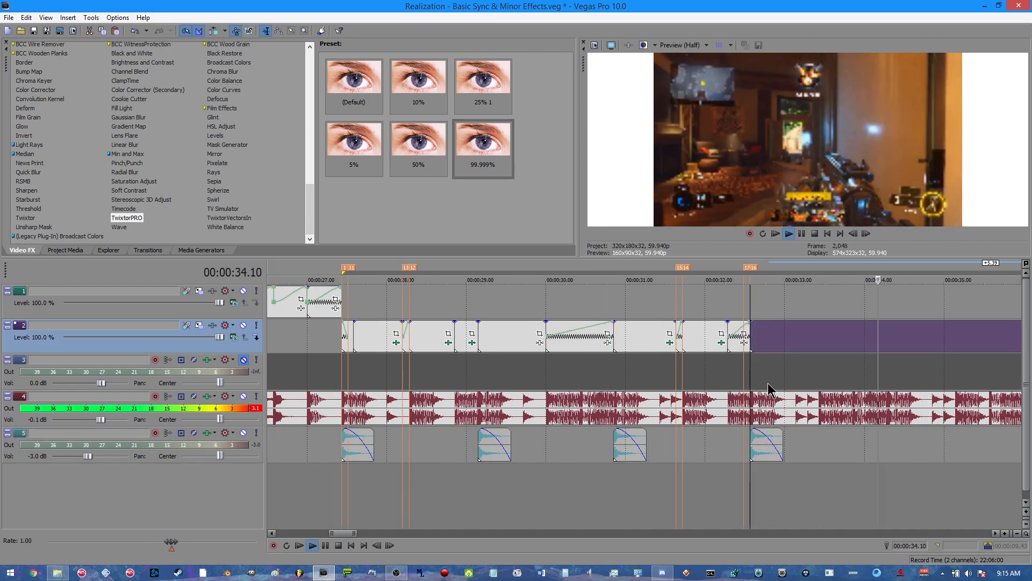
Add a marker on the music beat at 00:00:33.26
scroll(822, 376, "down", 1)
scroll(823, 376, "up", 2)
key("space")
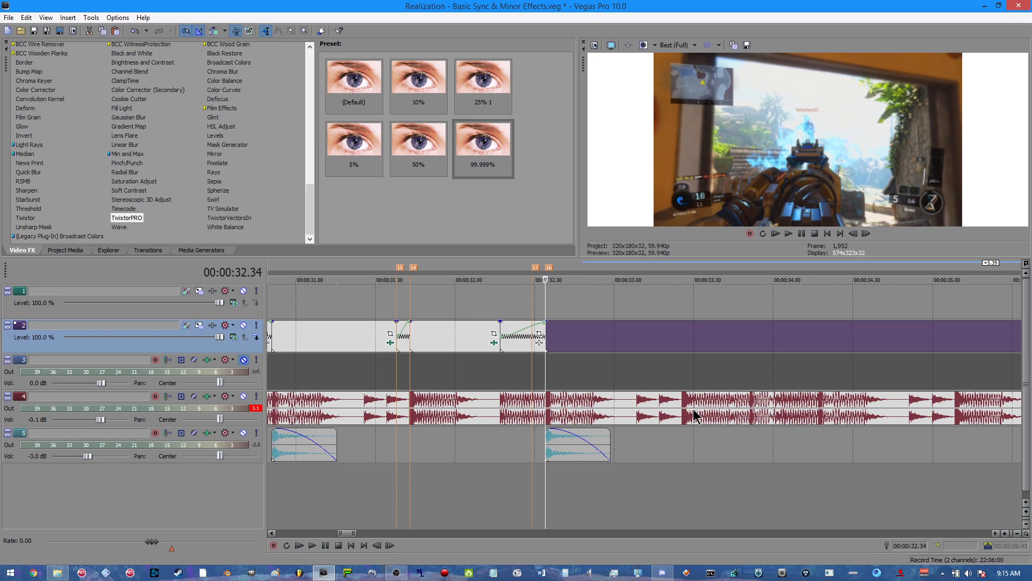
left_click(683, 409)
scroll(723, 414, "up", 2)
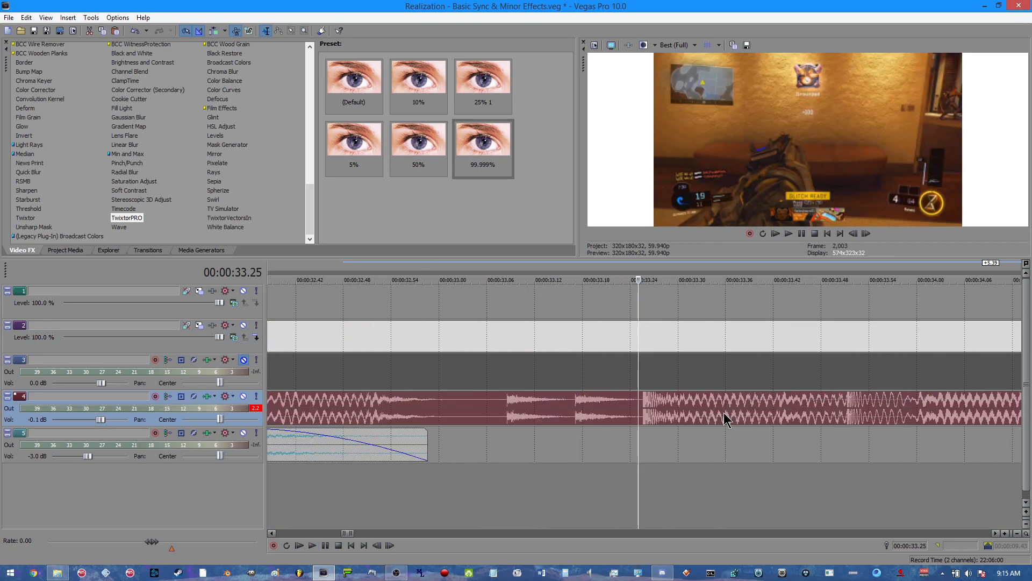
key("space")
key("space")
key("space")
key("m")
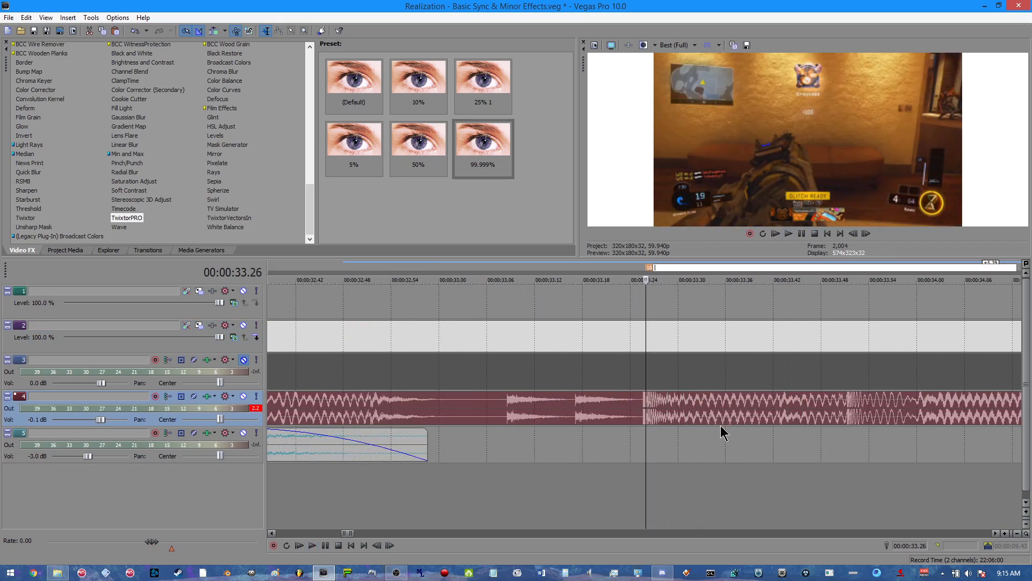
Split the track 2 clip at the 00:00:33.26 marker and play the footage around the cut
scroll(721, 431, "down", 2)
key("space")
key("space")
key("space")
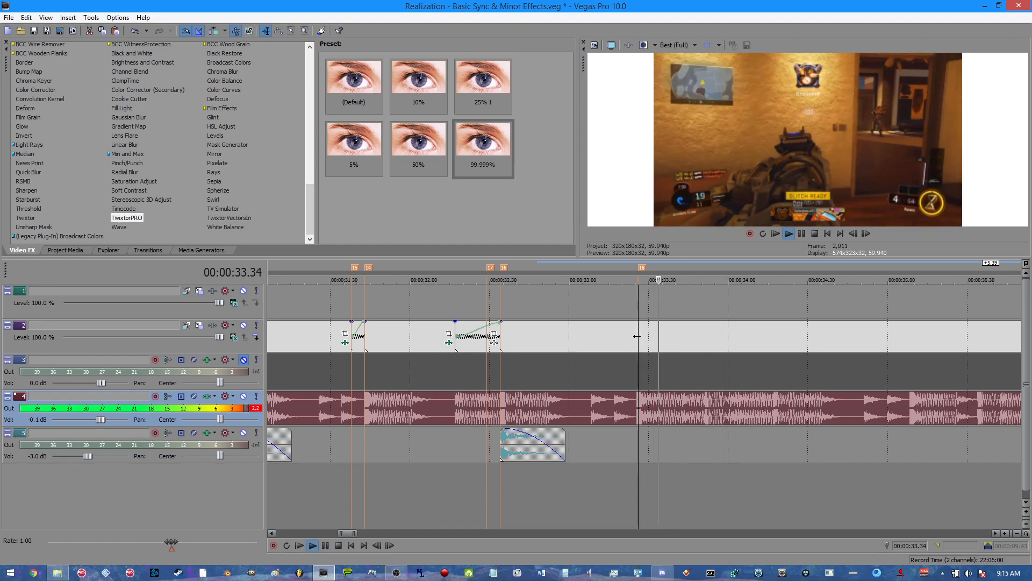
key("space")
left_click(637, 337)
key("space")
key("space")
key("space")
key("space")
key("space")
key("space")
left_click(672, 411)
key("space")
key("space")
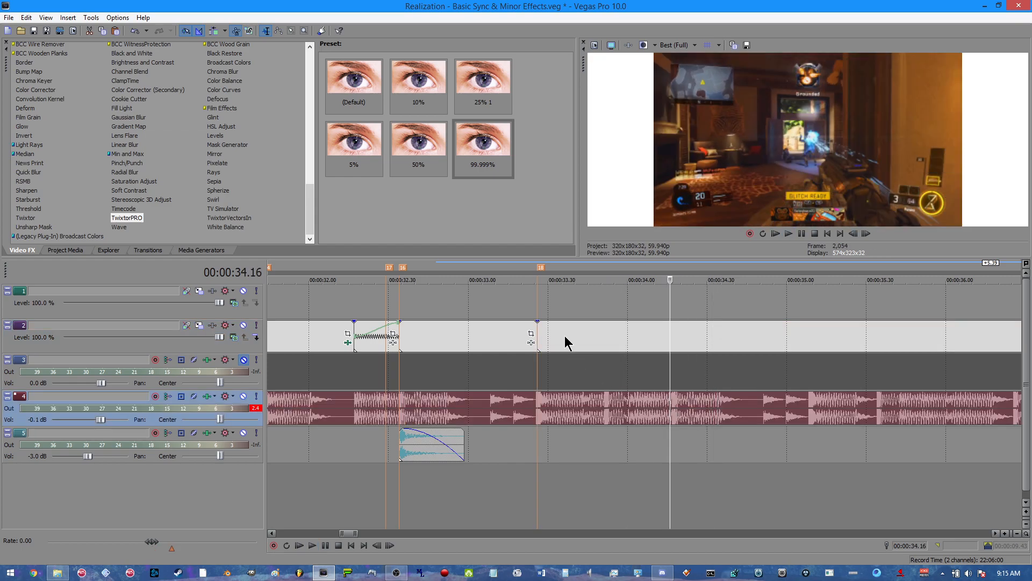
Label the marker at 00:00:33.26 "Cinematic Clip"
right_click(541, 270)
left_click(575, 285)
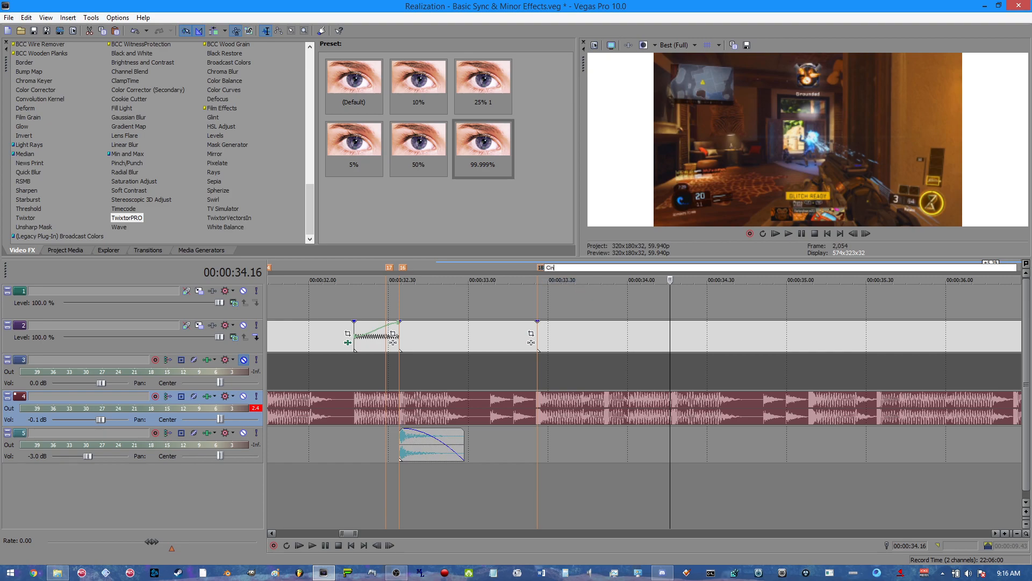
type("Cinematic Clip")
key("Return")
scroll(578, 293, "right", 1)
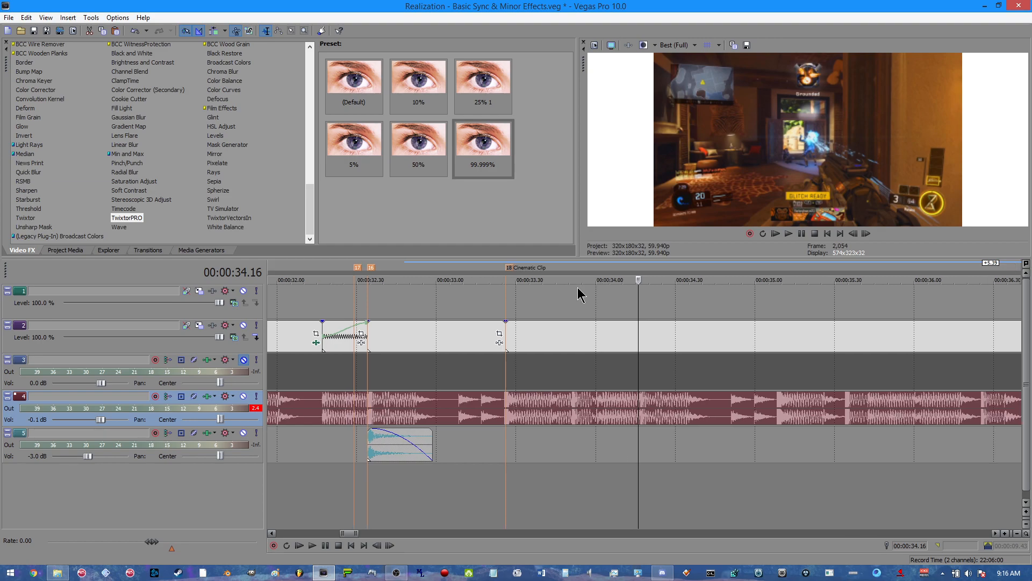
Leave a gap after the Cinematic Clip marker by trimming and moving the remaining track 2 clip to start on the kill at 00:00:34.35
left_click(642, 337)
scroll(568, 359, "down", 1)
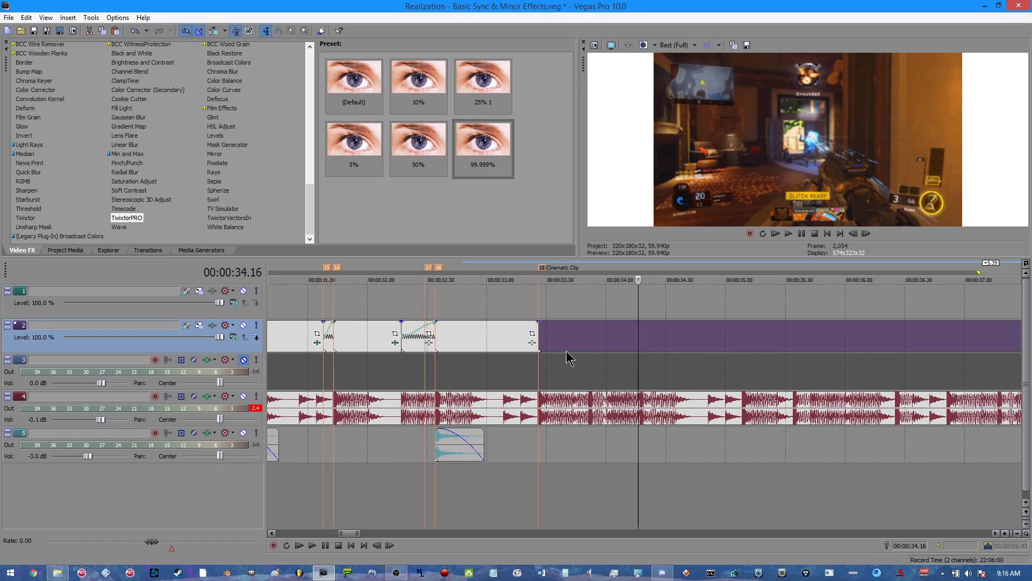
left_click_drag(592, 341, 675, 346)
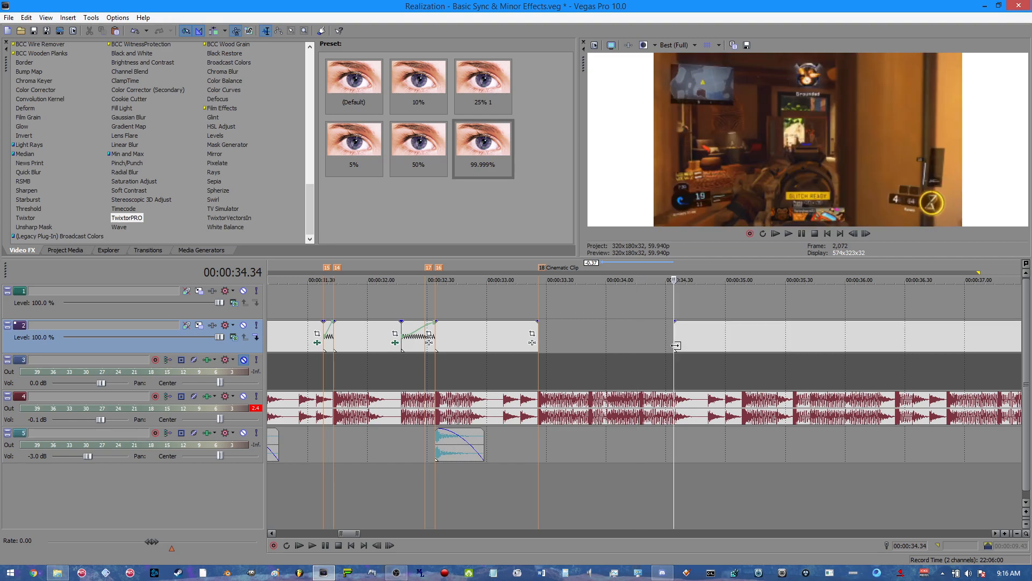
left_click(676, 339)
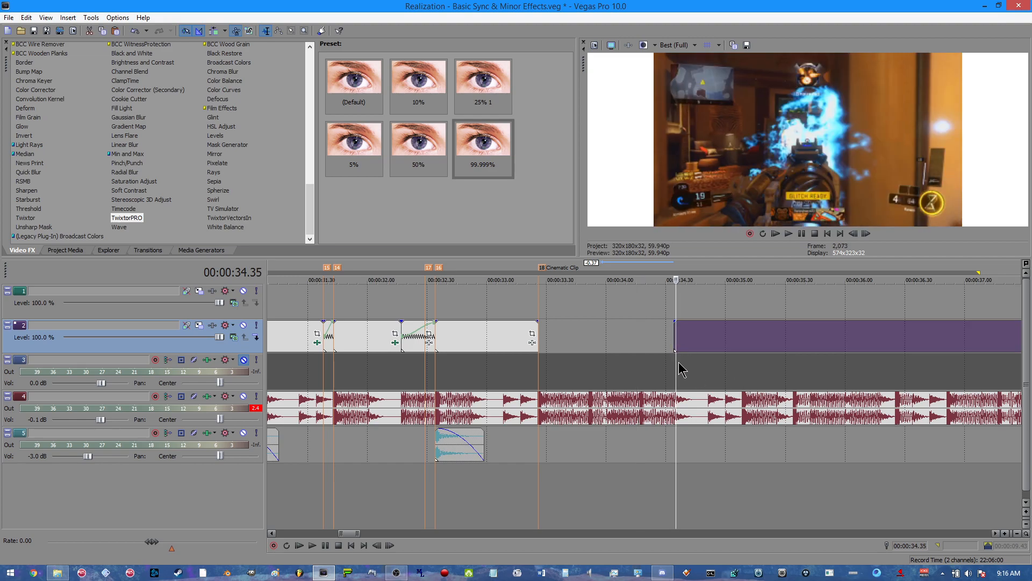
left_click_drag(673, 334, 676, 334)
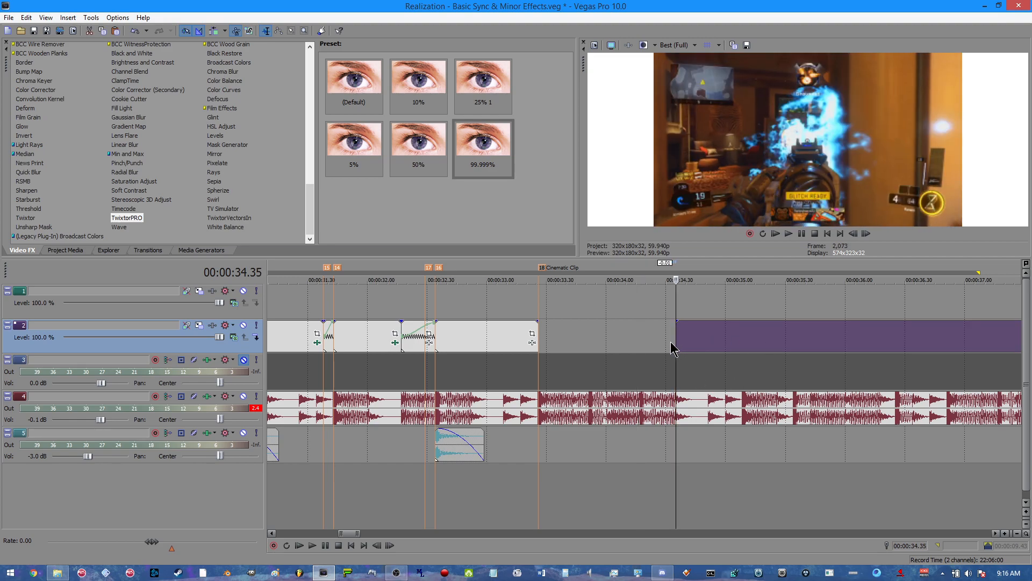
Move the start of the track 2 clip after the gap to the beat at 00:00:34.17 and play from the Cinematic Clip marker
left_click(564, 350)
key("space")
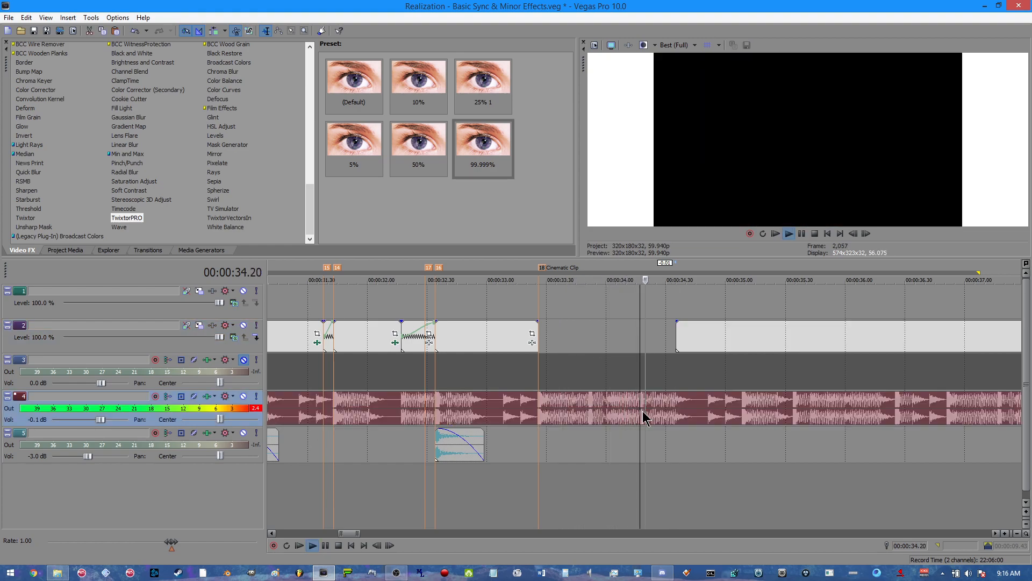
left_click_drag(701, 346, 666, 346)
key("space")
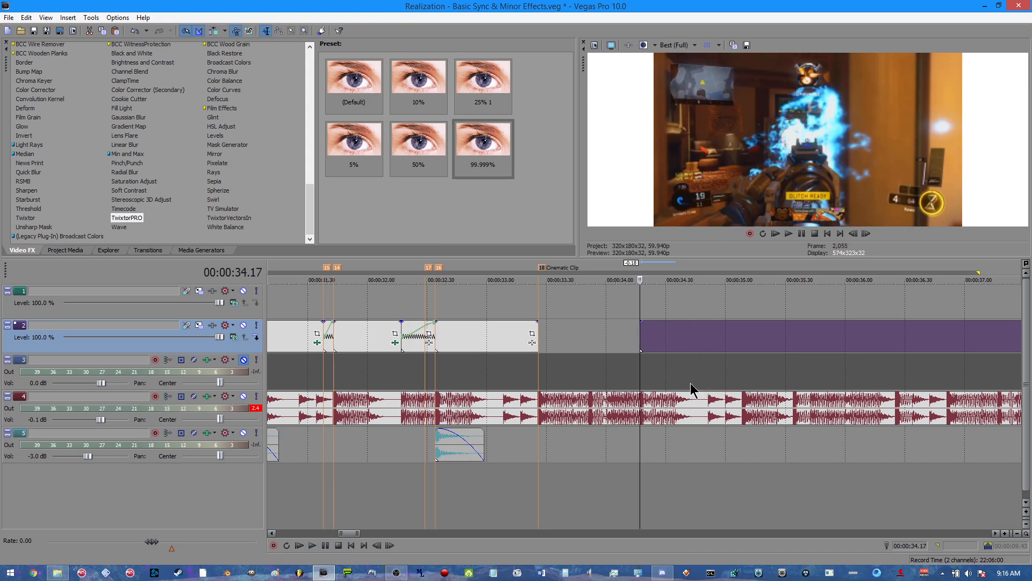
key("space")
left_click(536, 332)
key("space")
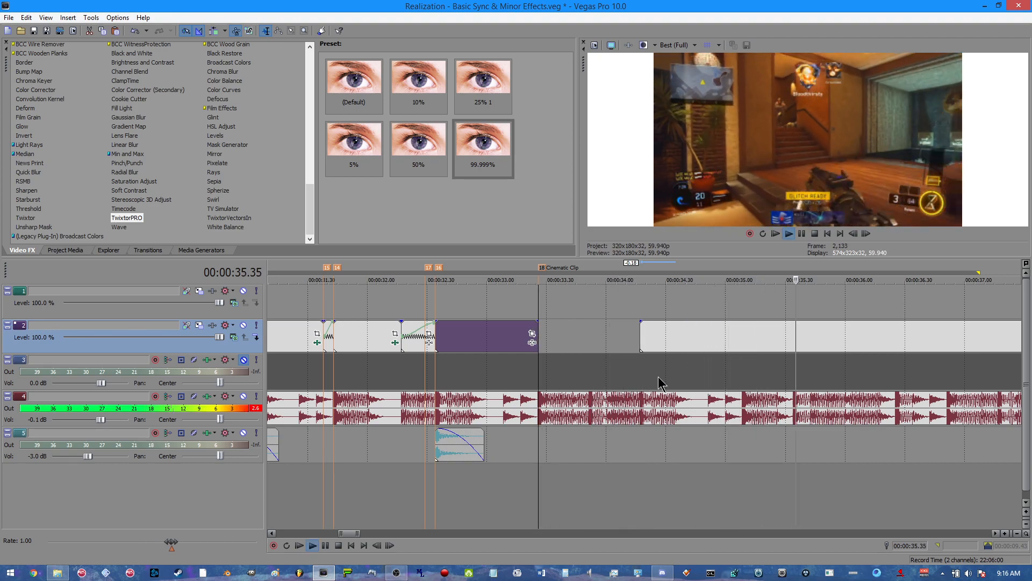
Add a marker at the clip's start at 00:00:34.17 and play the footage that follows against the music
key("space")
key("space")
left_click(651, 344)
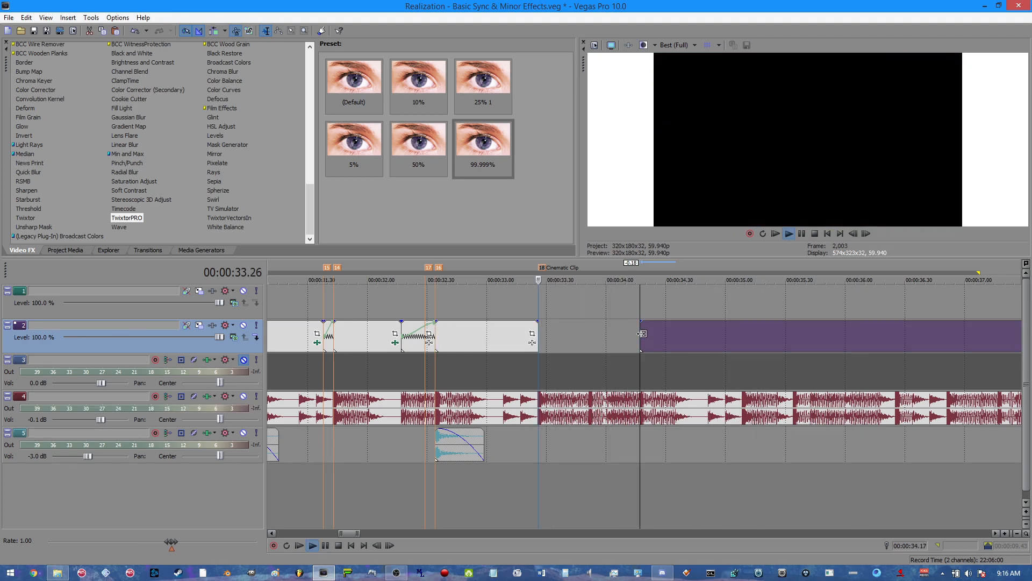
key("space")
scroll(688, 353, "up", 3)
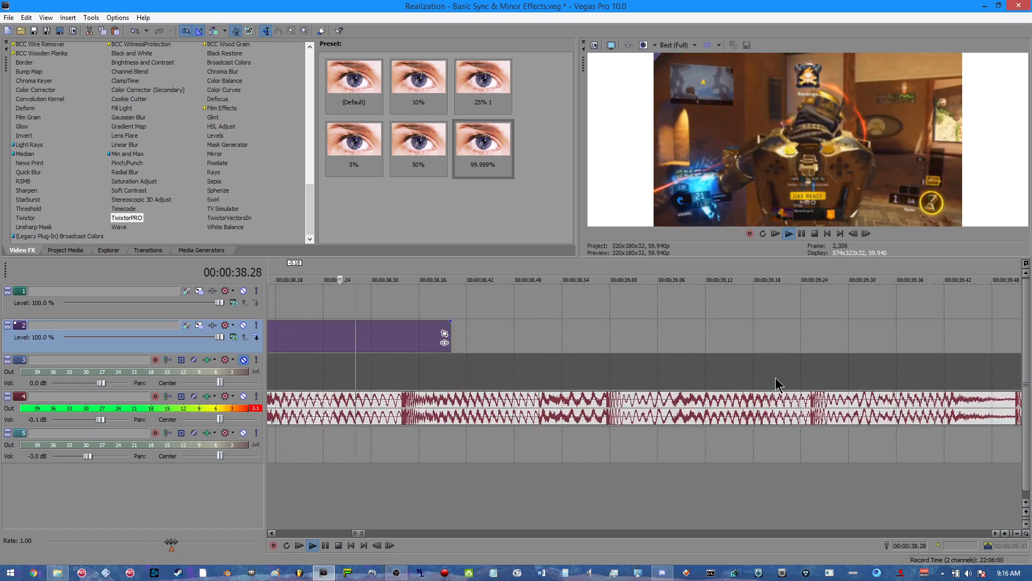
key("space")
key("space")
scroll(825, 399, "down", 2)
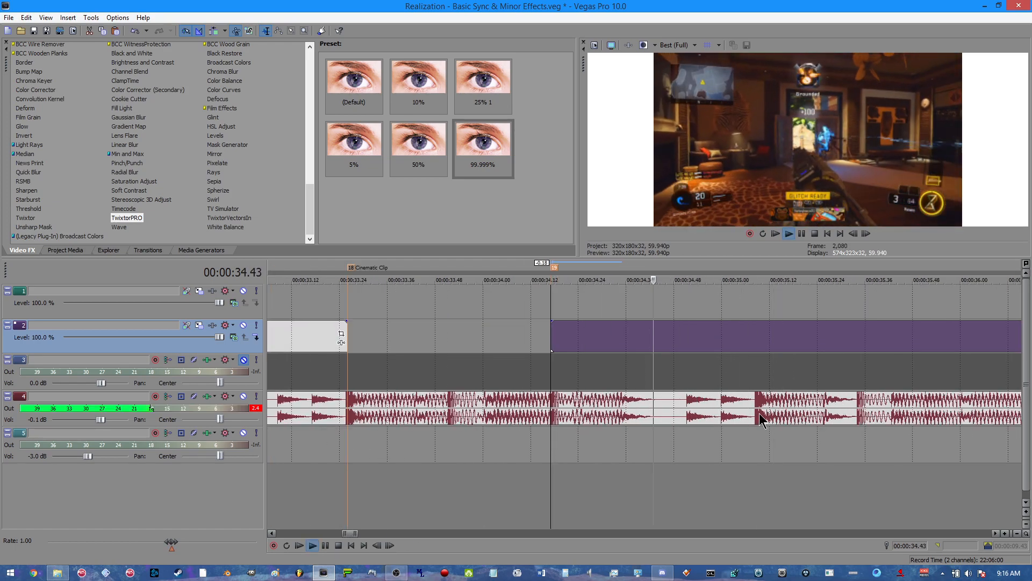
key("space")
key("space")
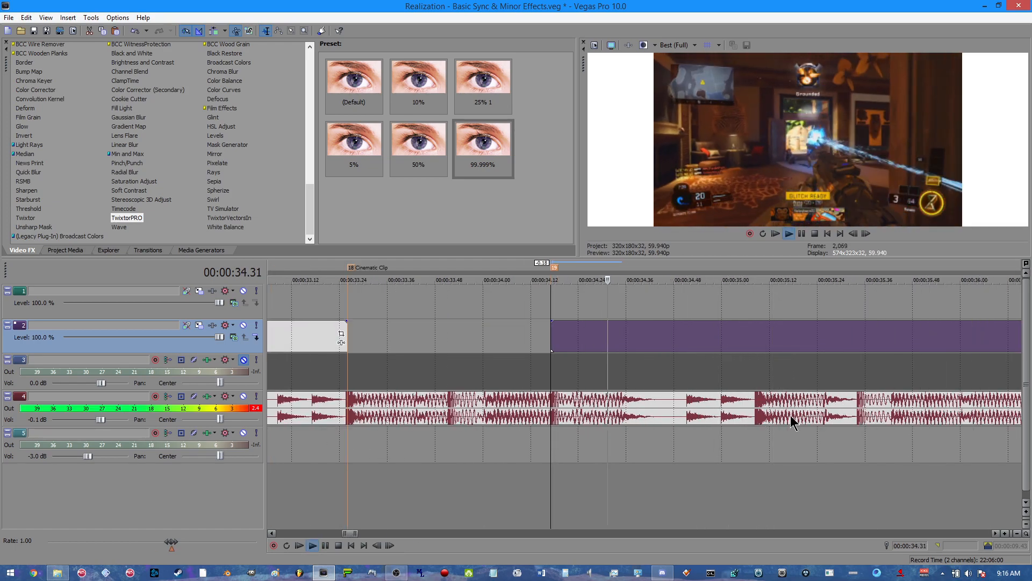
key("space")
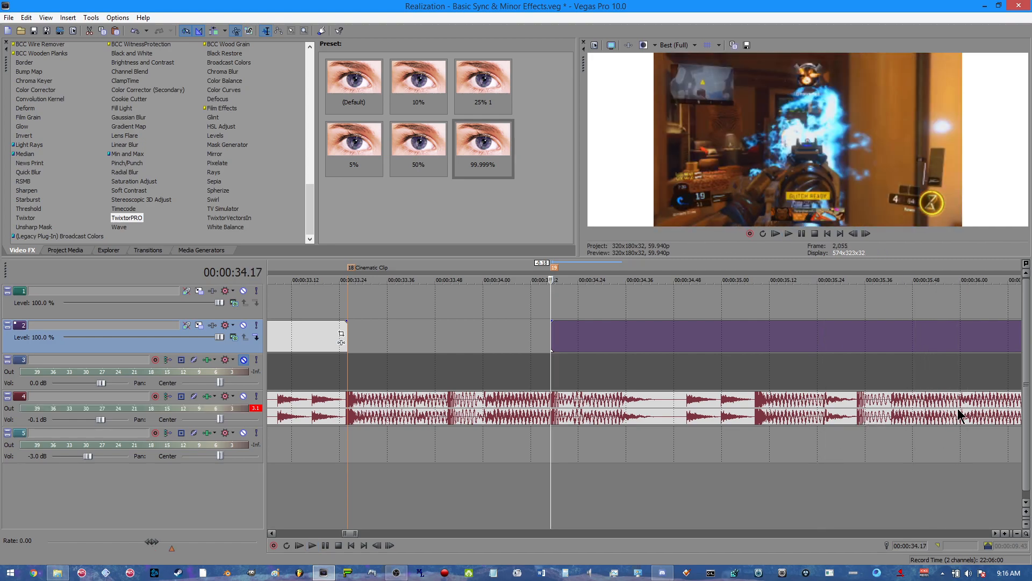
Find the next beat to sync to and add a marker at 00:00:36.00
left_click(956, 411)
key("space")
key("space")
scroll(938, 427, "up", 2)
scroll(756, 454, "down", 3)
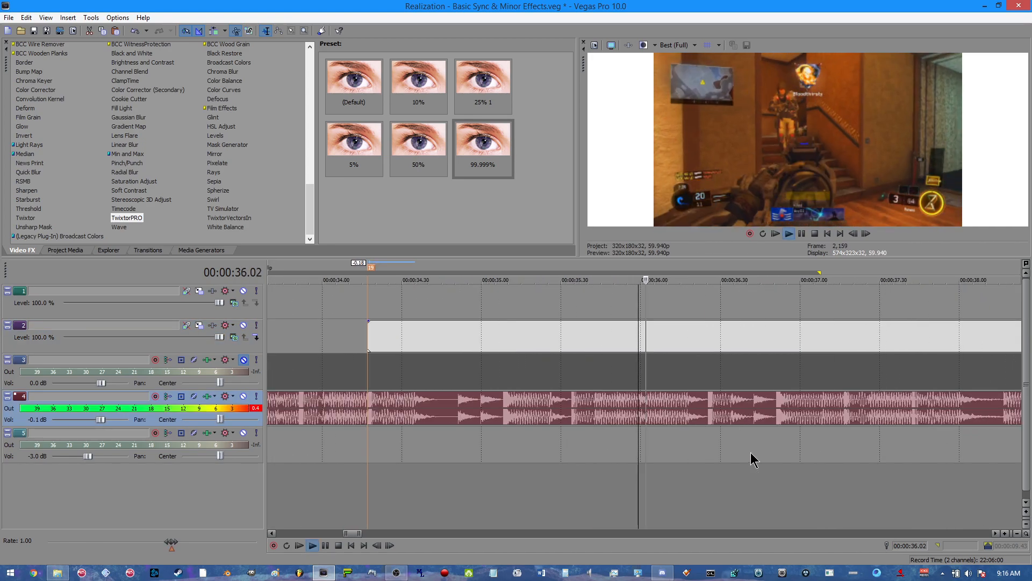
key("space")
key("space")
scroll(730, 449, "down", 4)
scroll(760, 456, "down", 3)
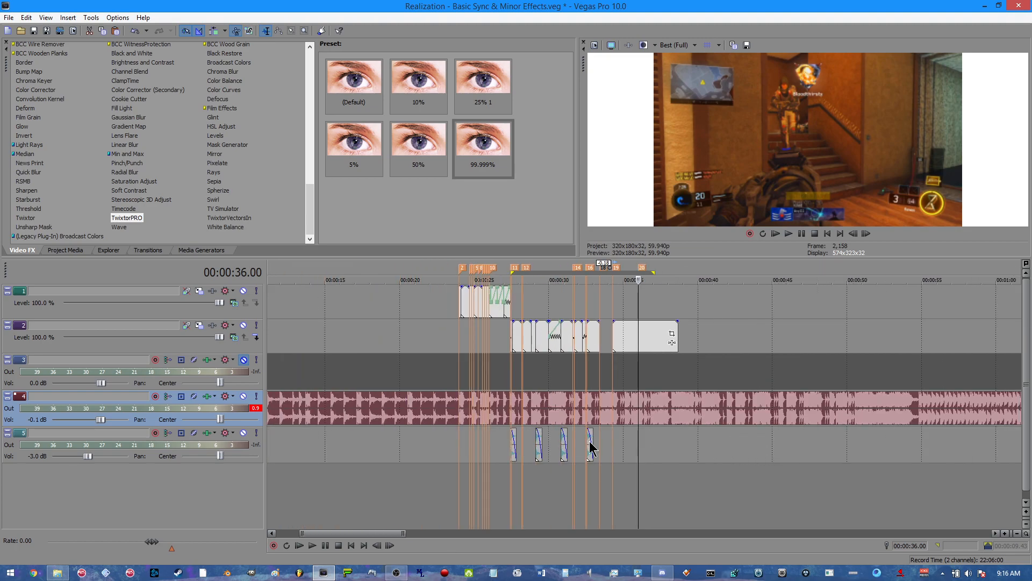
Copy the sound effect at 00:00:32.34 on track 5 and paste it at the 00:00:34.17 and 00:00:36.00 markers
right_click(591, 448)
left_click(618, 291)
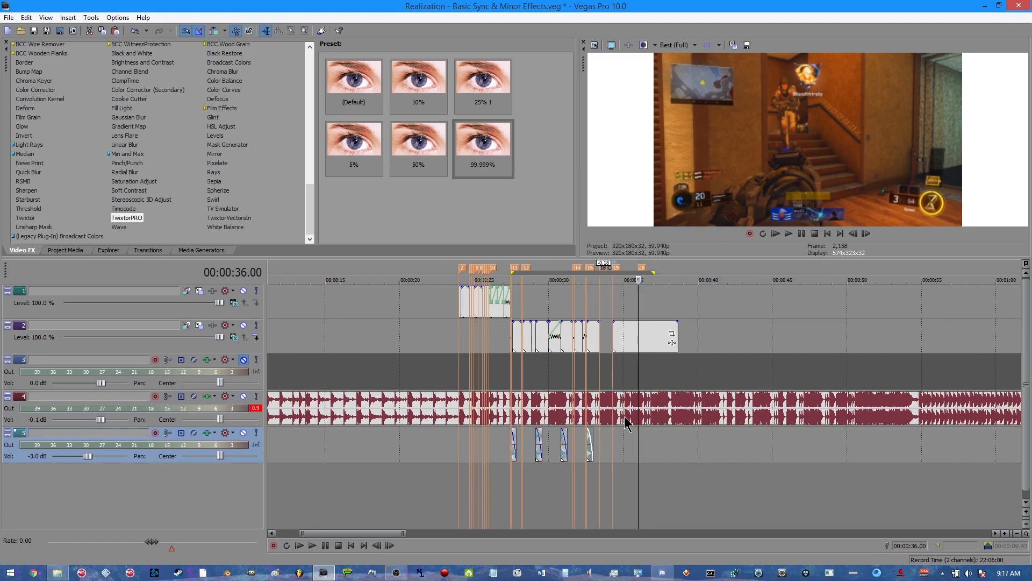
right_click(618, 448)
left_click(627, 461)
right_click(638, 440)
left_click(654, 446)
left_click(637, 443)
Play the track 2 clip with the sound effects at the 00:00:34.17 and 00:00:36.00 markers to check the timing
key("space")
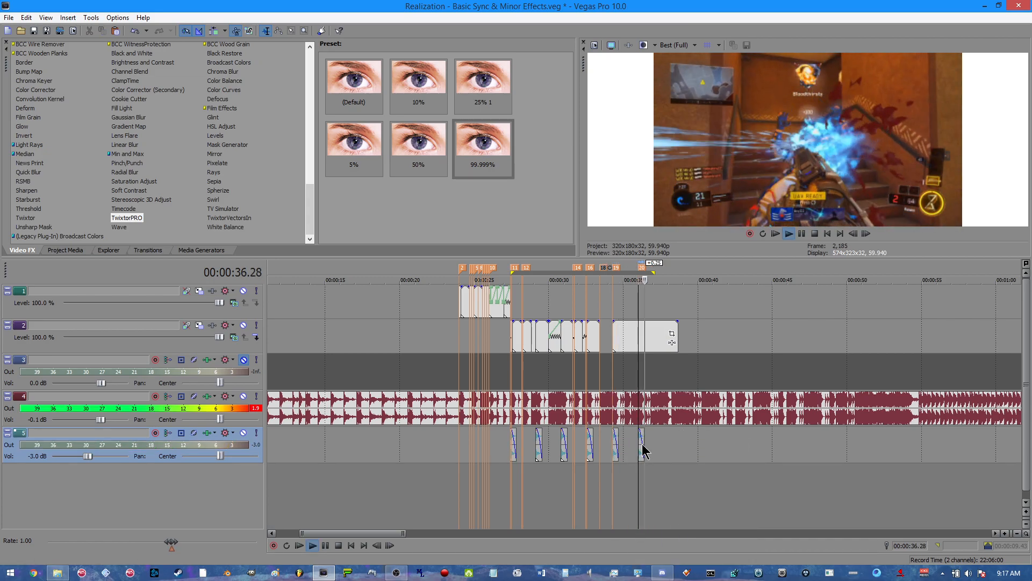
scroll(721, 454, "up", 5)
left_click(507, 452)
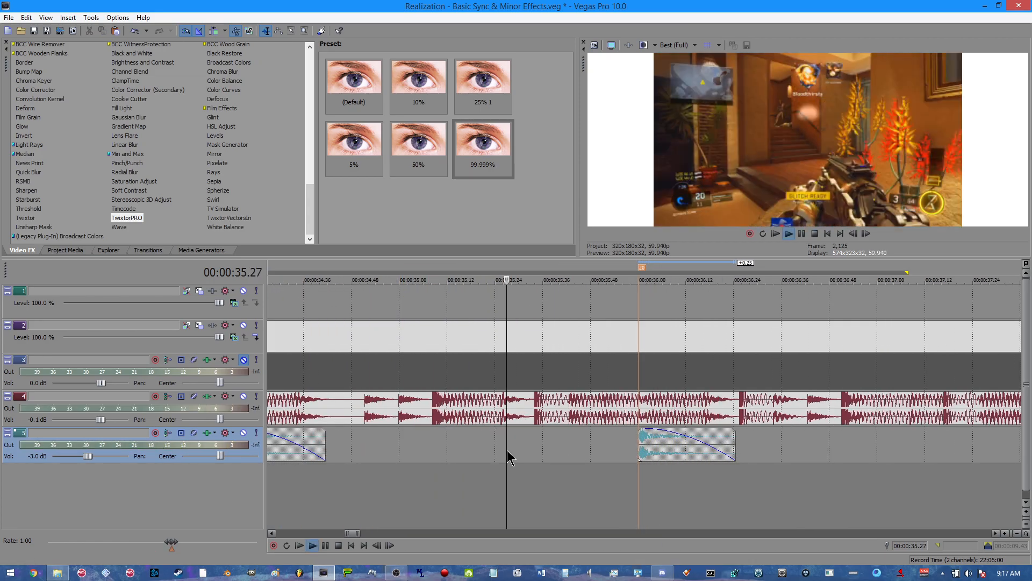
scroll(740, 479, "down", 5)
key("space")
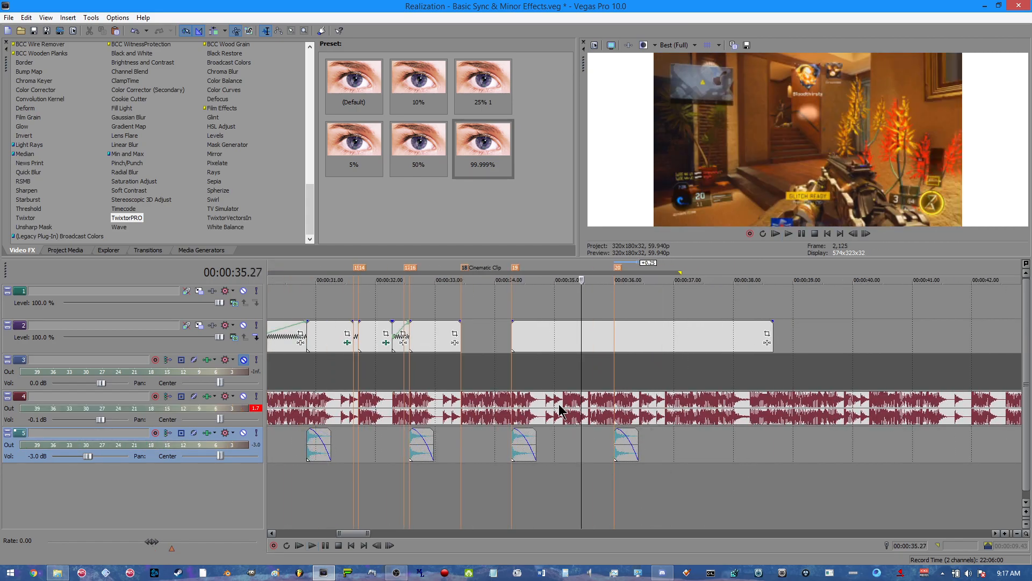
left_click(521, 343)
key("space")
scroll(715, 371, "up", 3)
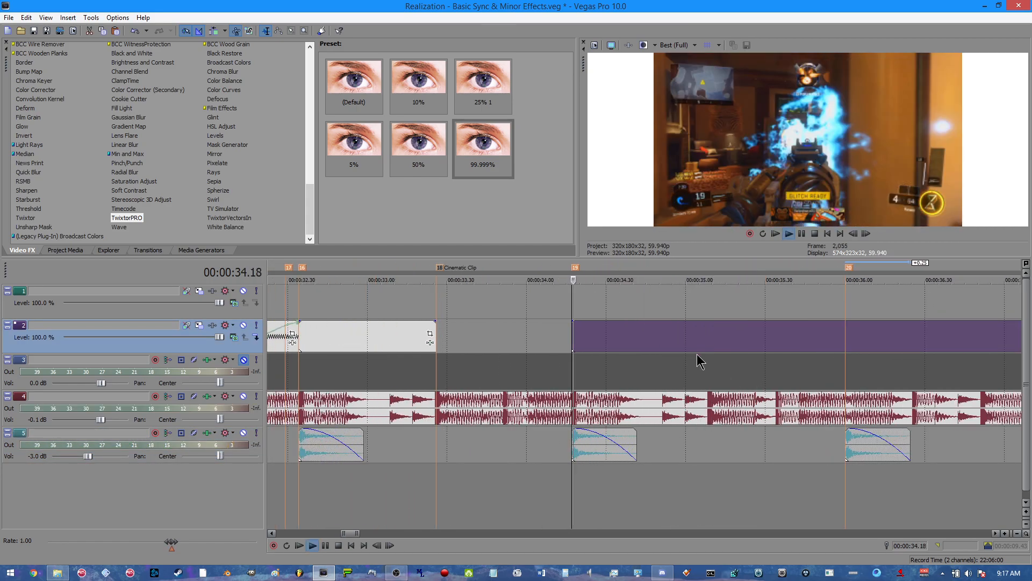
key("space")
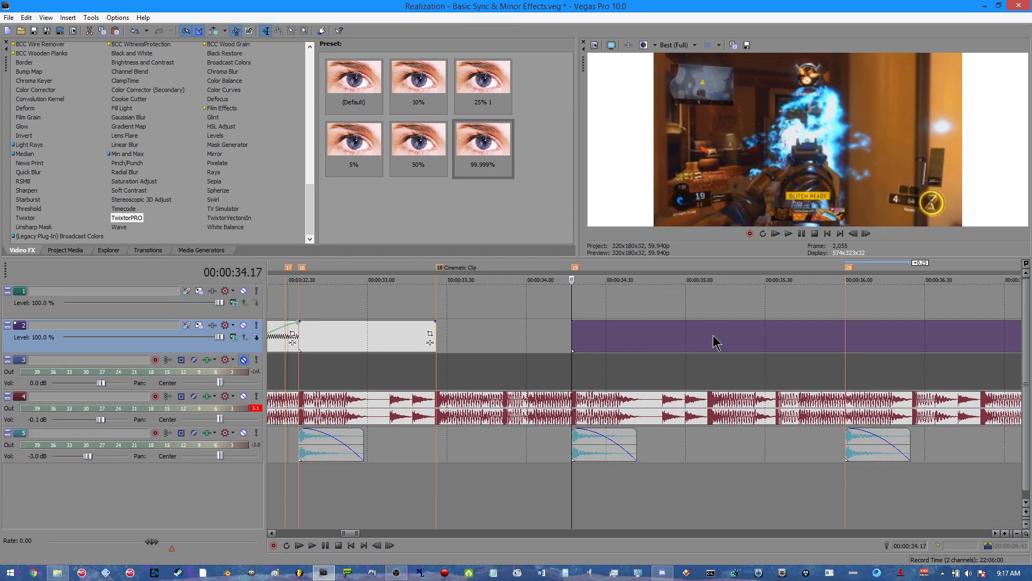
Split the track 2 clip on the beat at 00:00:35.08
left_click(712, 344)
key("space")
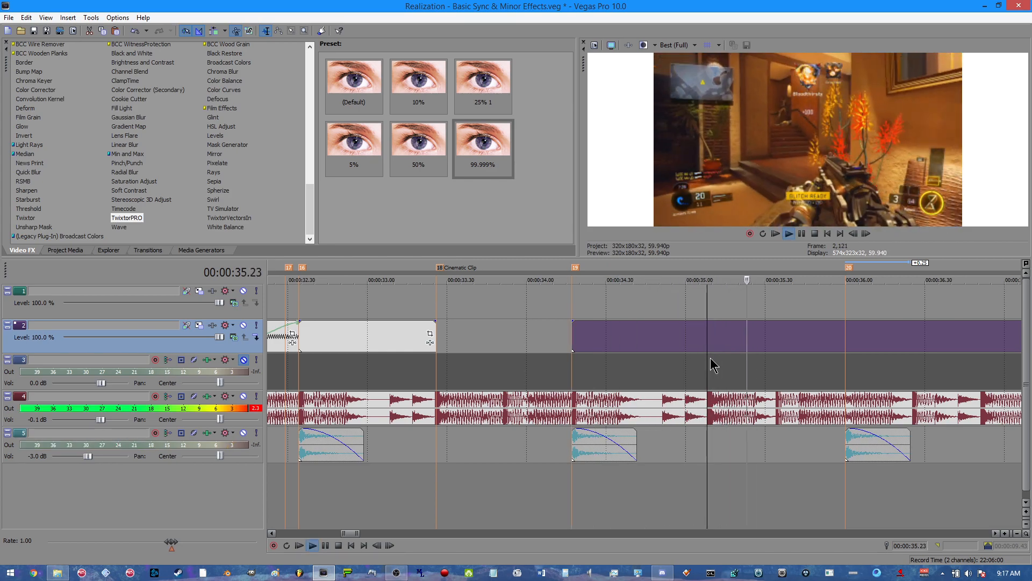
key("space")
key("space")
key("space")
key("s")
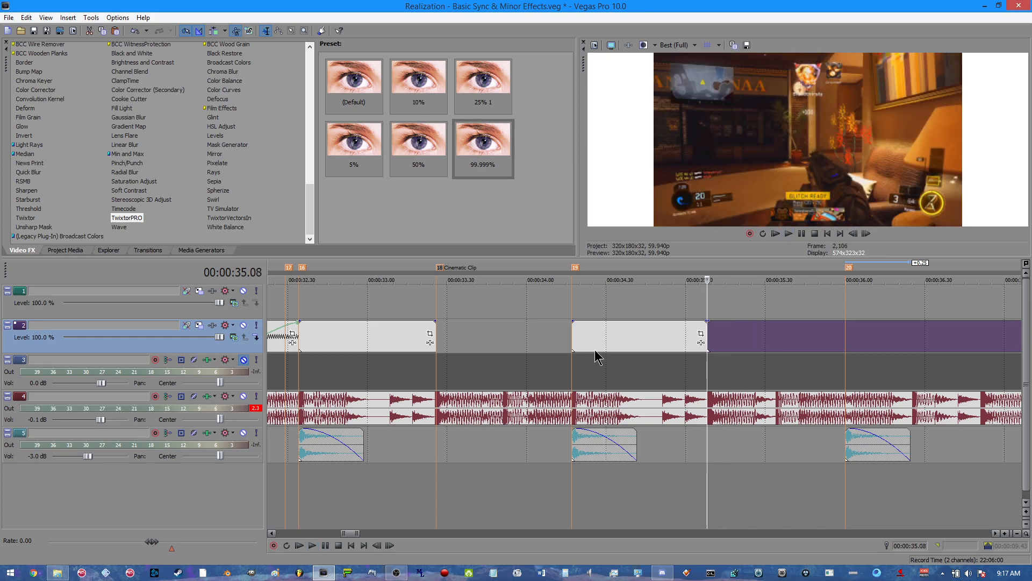
Apply the TwixtorPRO 99.999% preset to the section from 00:00:34.17 to 00:00:35.08 and keyframe its Speed % to 15 at the end
left_click(575, 339)
left_click_drag(475, 164, 600, 338)
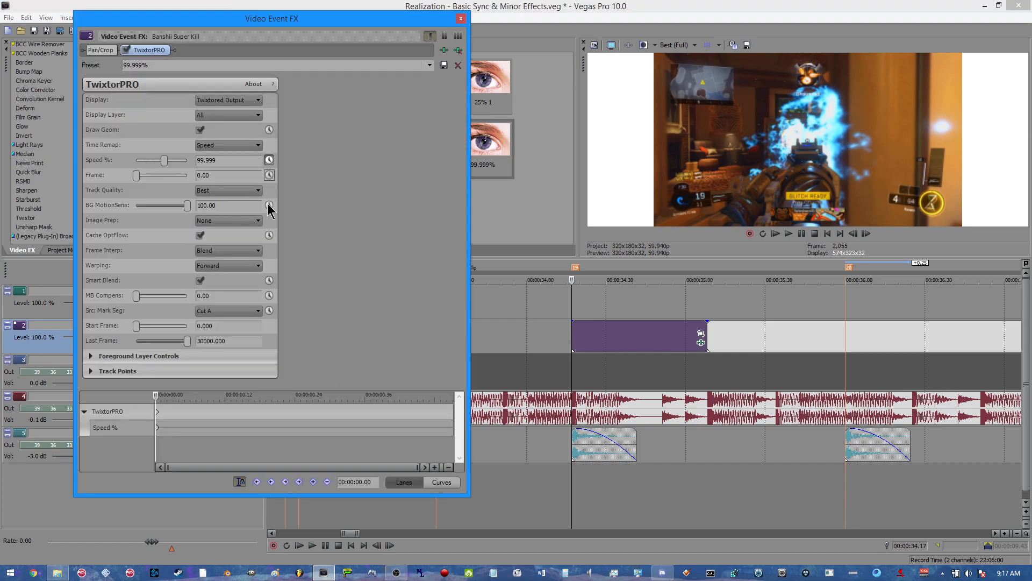
key("space")
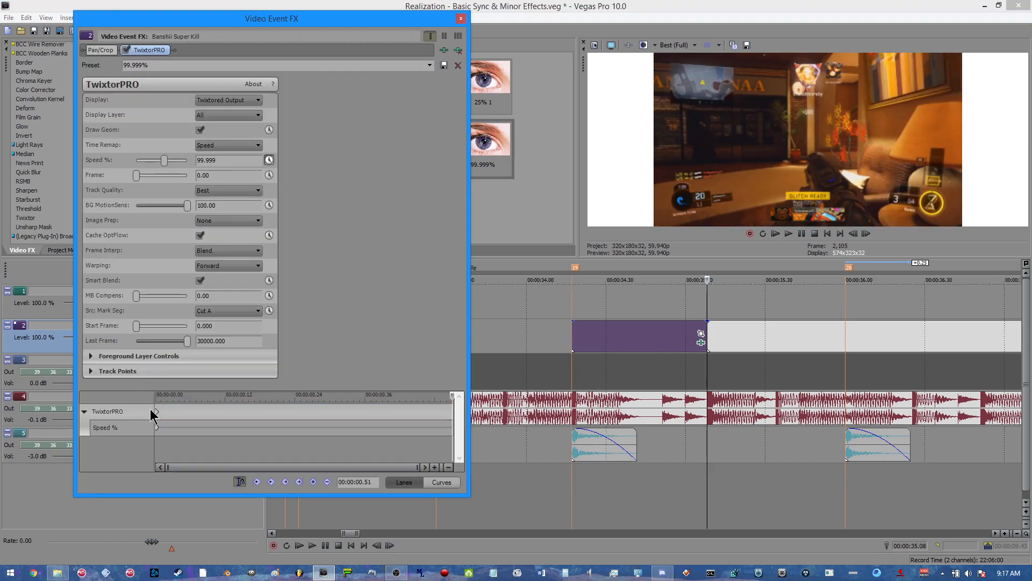
right_click(156, 427)
left_click(194, 483)
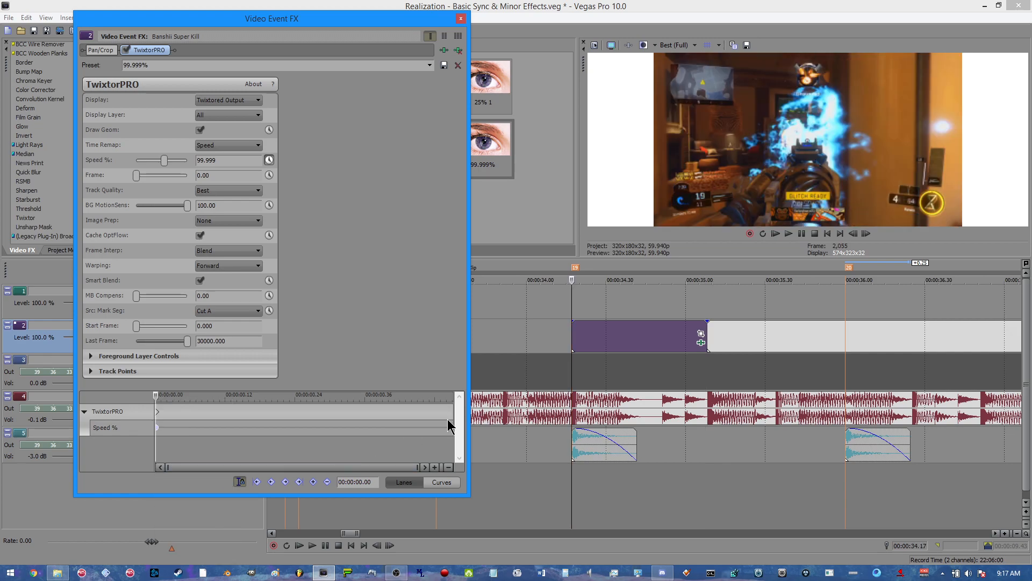
key("space")
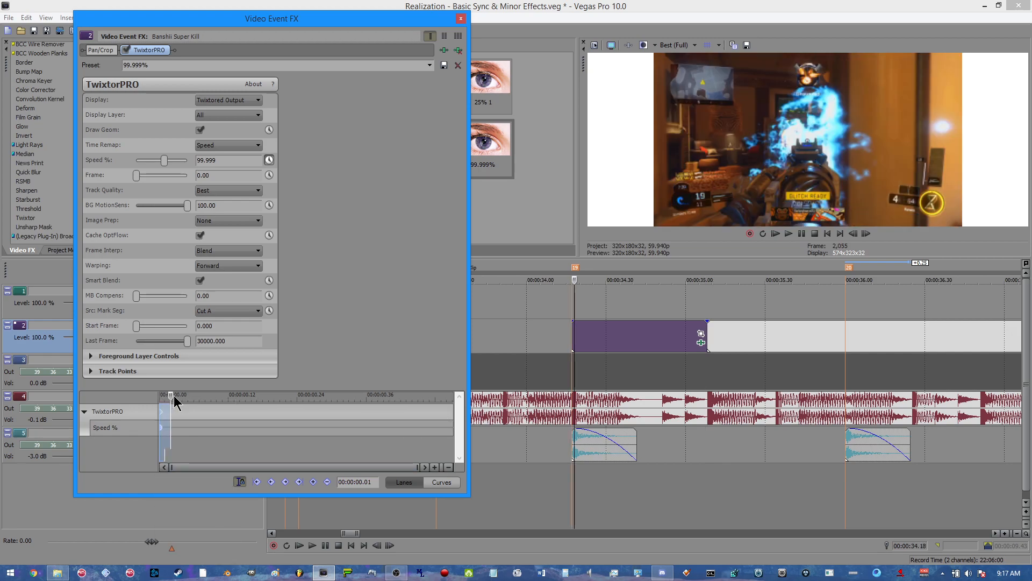
left_click_drag(234, 160, 119, 160)
key("BackSpace")
type("15")
key("Return")
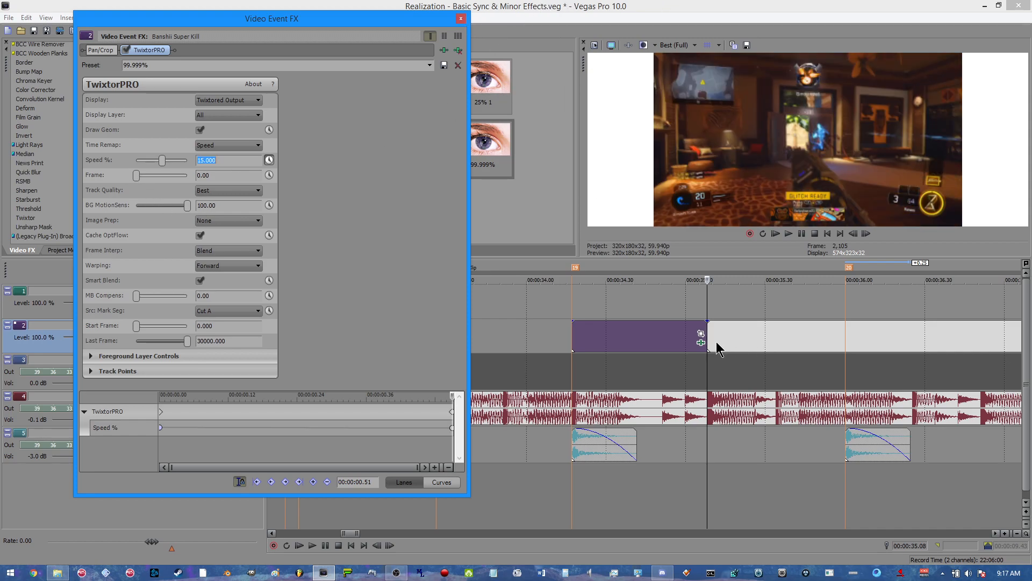
Trim the opening frames of the track 2 section after 00:00:35.08 up to 00:00:35.11 and slide it back against the cut
left_click(462, 19)
mouse_move(709, 337)
left_mouse_down()
mouse_move(778, 340)
mouse_move(709, 339)
left_mouse_up()
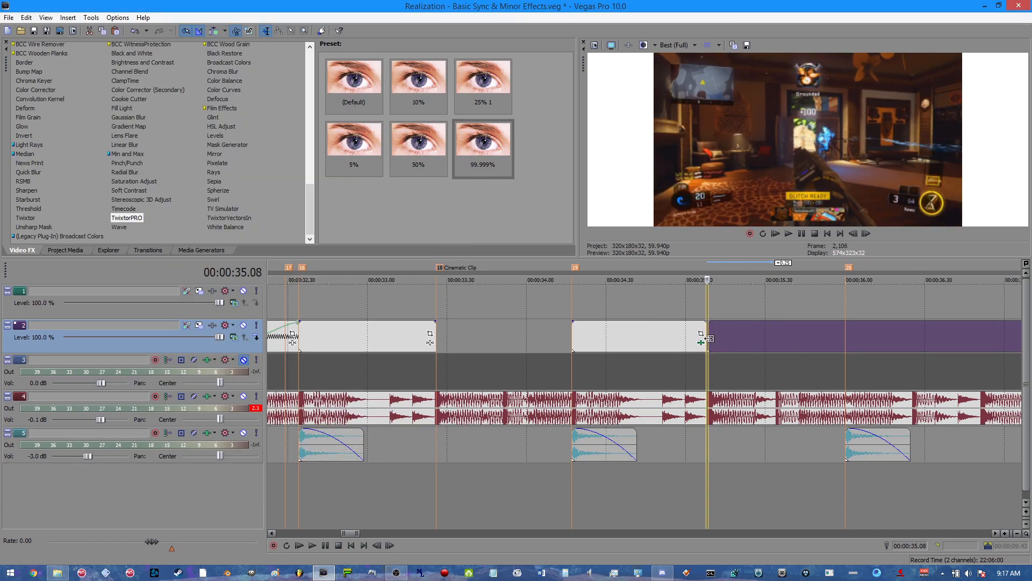
scroll(731, 350, "up", 2)
key("Right")
key("Right")
key("Right")
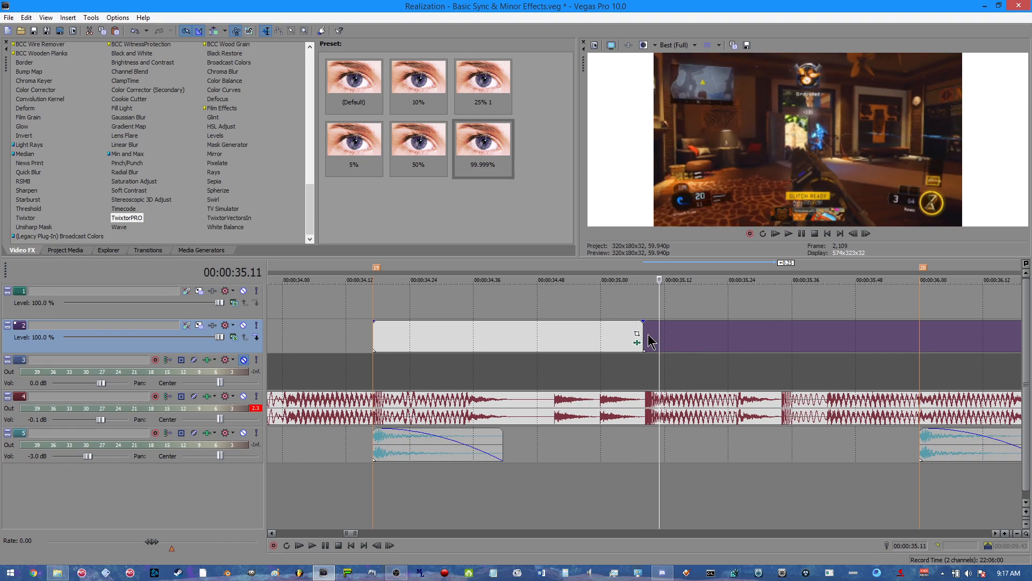
left_click_drag(644, 335, 674, 347)
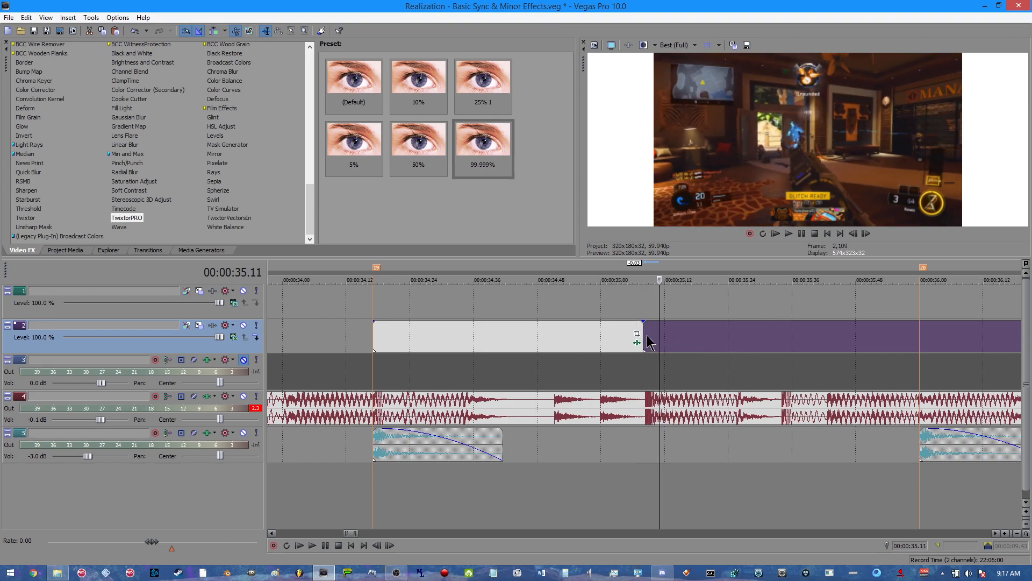
double_click(648, 337)
key("Left")
key("Left")
key("Right")
key("Right")
key("Right")
scroll(650, 340, "down", 4)
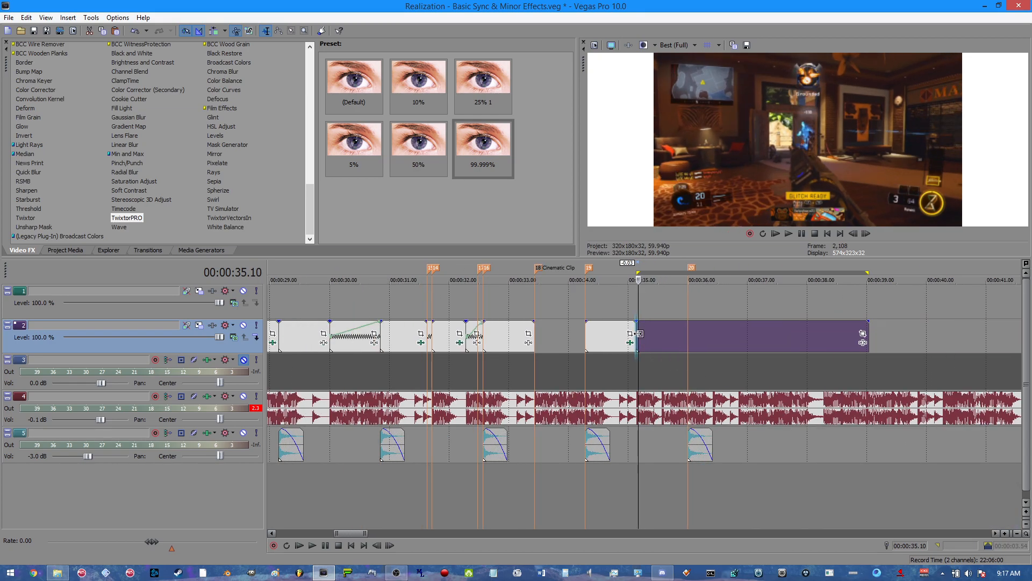
Add a marker at 00:00:35.51, shortly before the 00:00:36.00 marker, and split the track 2 clip there
key("space")
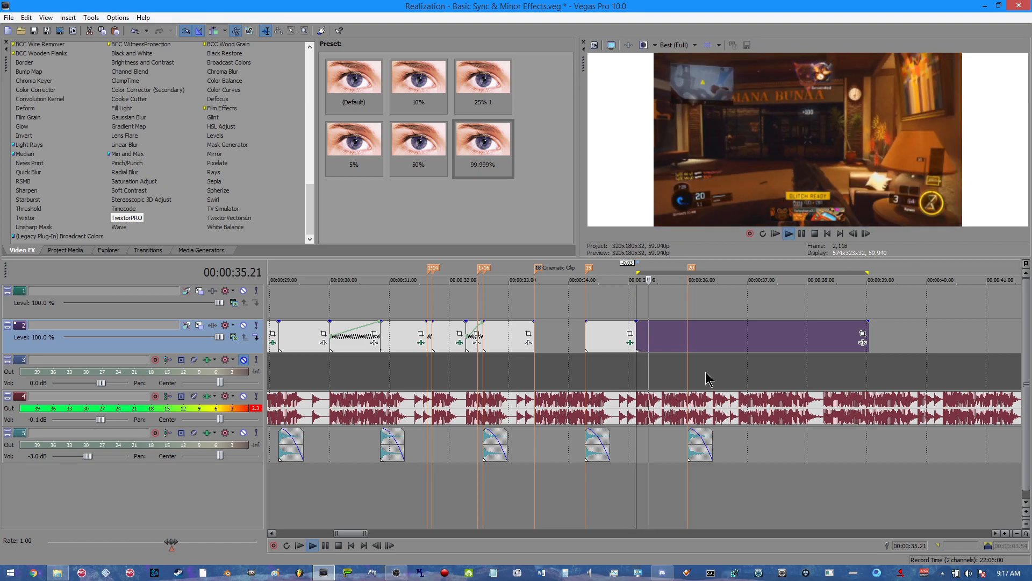
left_click(688, 342)
scroll(688, 341, "up", 3)
key("space")
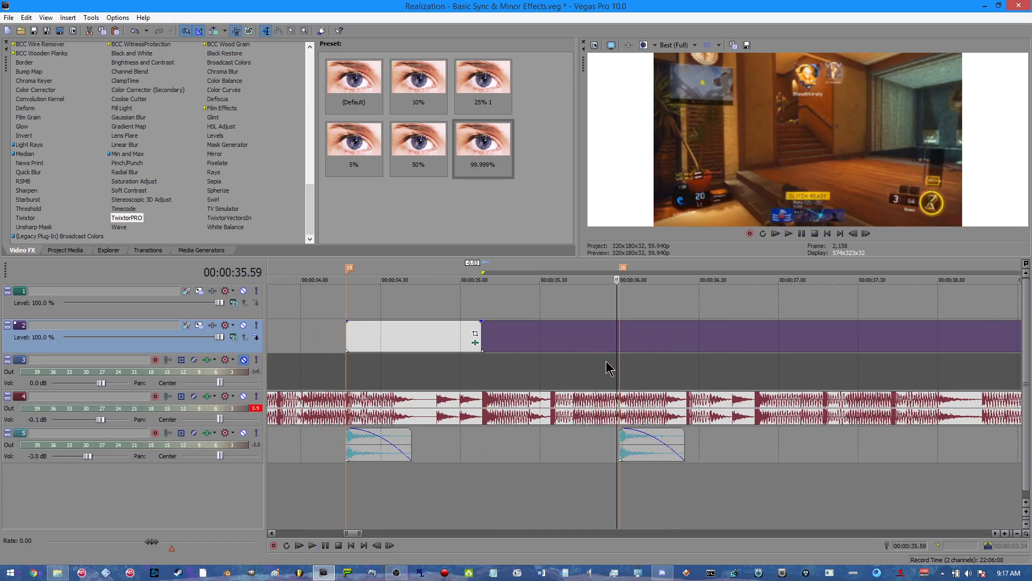
key("Left")
key("Left")
key("Left")
key("Left")
key("Left")
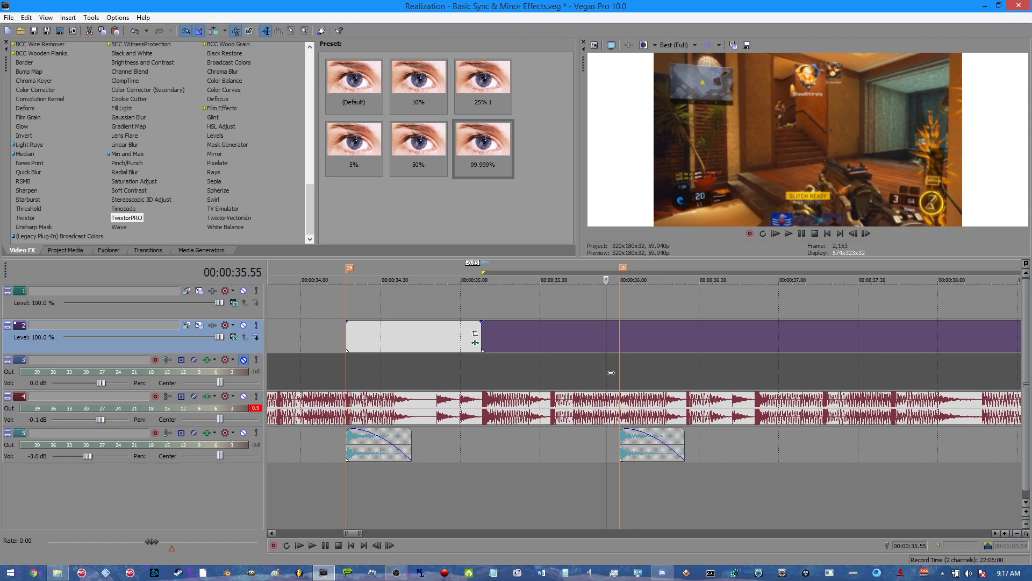
key("Left")
key("Left")
key("Left")
key("Left")
key("m")
key("Return")
key("s")
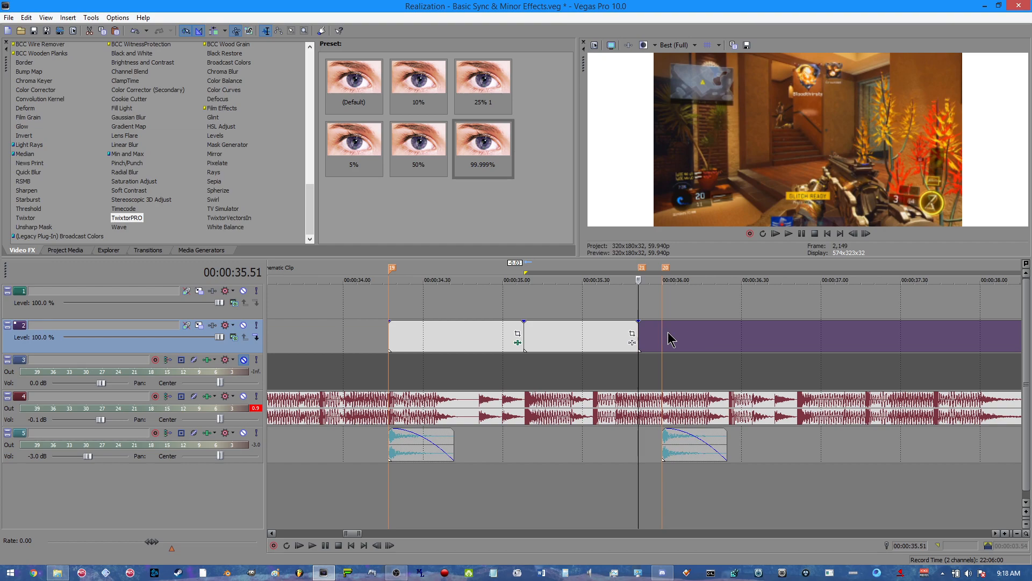
Insert a velocity envelope on the section after 00:00:35.51 and raise an added point at the 00:00:36.00 marker to the maximum
right_click(669, 340)
mouse_move(764, 249)
left_click(816, 250)
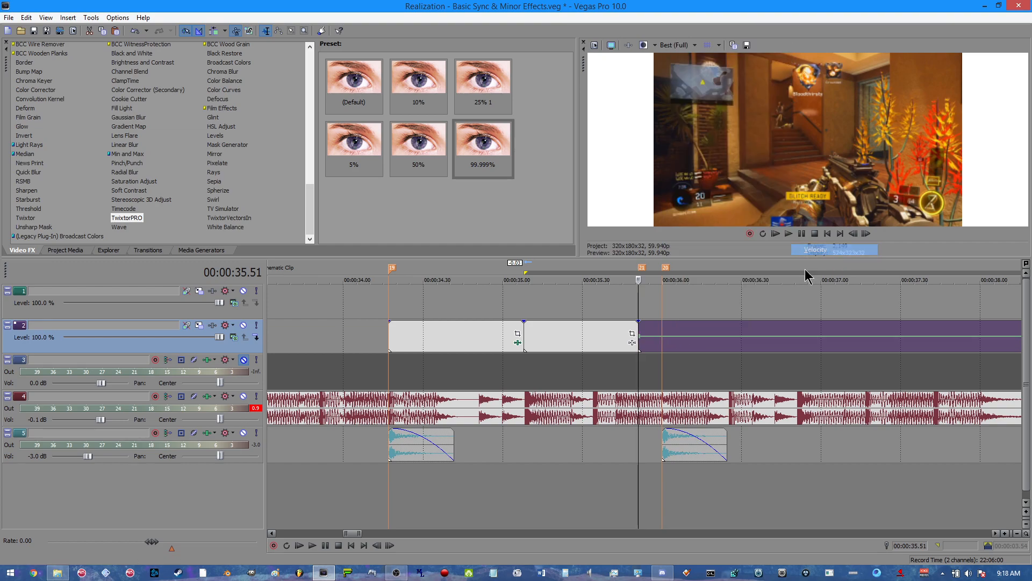
right_click(665, 339)
left_click(667, 342)
left_click_drag(662, 337, 662, 322)
key("space")
key("space")
left_click(666, 346)
key("space")
key("space")
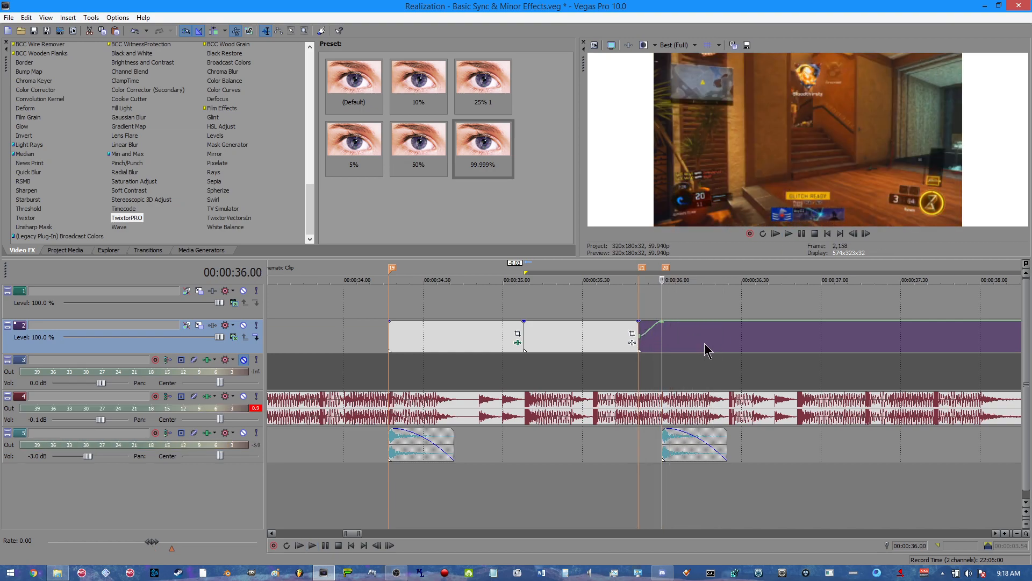
key("space")
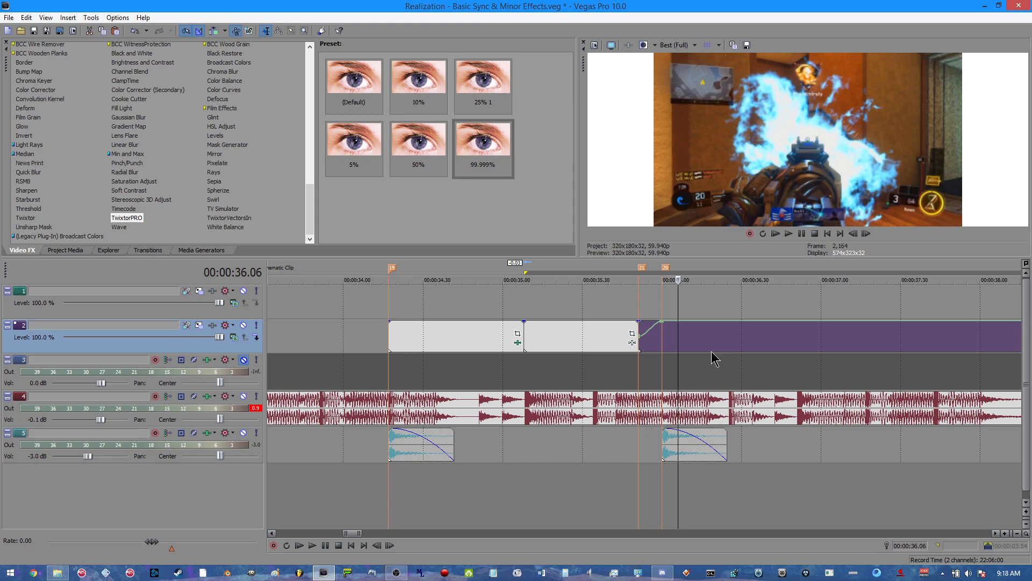
Split the clip at 00:00:36.06, remove the velocity envelope from the remainder and move that remainder further along track 2
key("s")
right_click(711, 351)
mouse_move(773, 274)
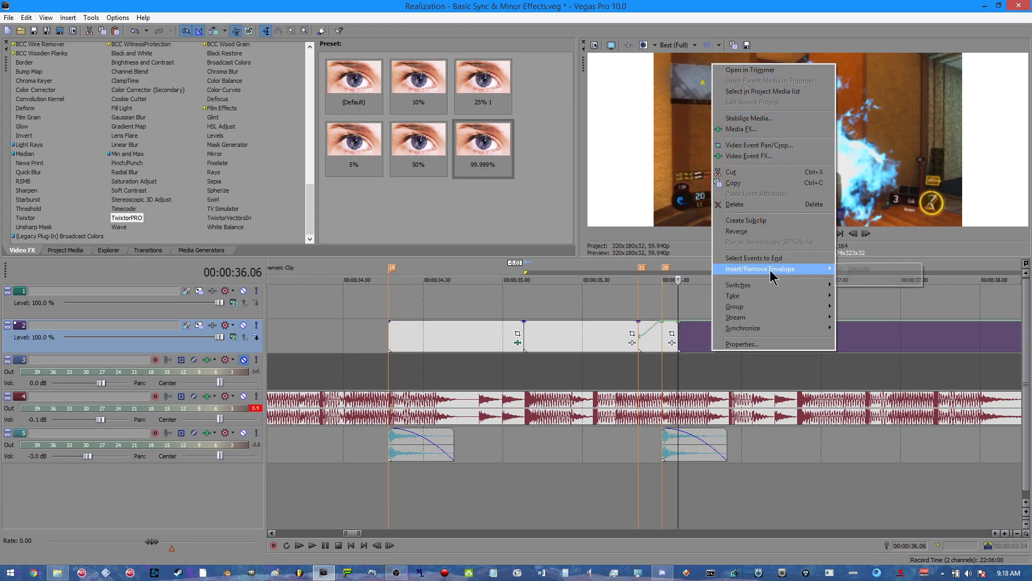
left_click(870, 271)
left_click_drag(740, 339, 851, 339)
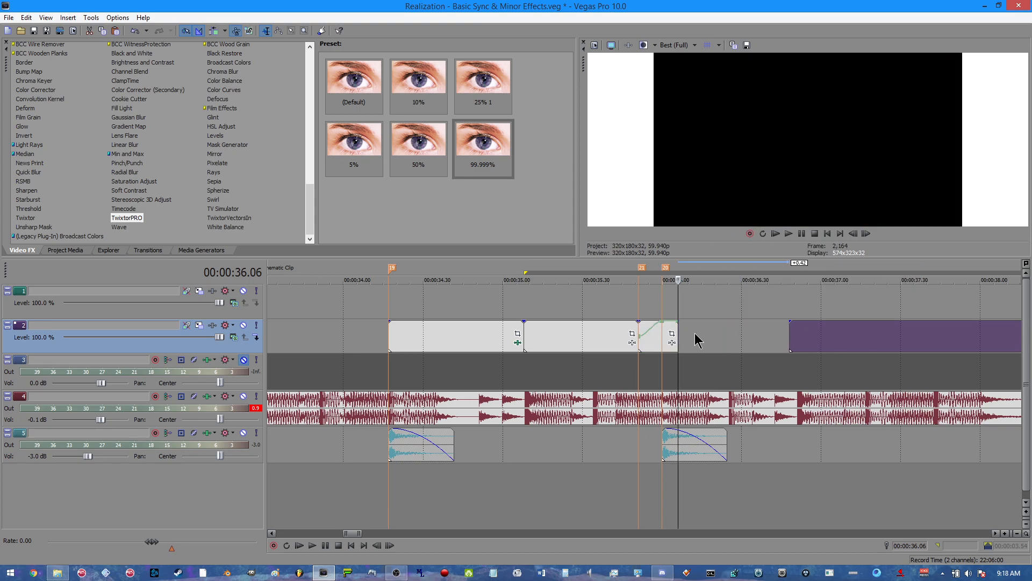
Time-compress the velocity ramp section to end just past the 00:00:36.00 marker and move the remaining clip back to 00:00:36.06
scroll(696, 339, "up", 3)
mouse_move(574, 322)
left_mouse_down()
mouse_move(649, 321)
mouse_move(575, 333)
left_mouse_up()
key("Left")
scroll(772, 367, "down", 2)
scroll(866, 364, "up", 2)
scroll(936, 355, "down", 1)
scroll(944, 348, "down", 1)
left_click_drag(929, 336, 723, 336)
scroll(645, 339, "up", 2)
mouse_move(649, 333)
left_mouse_down()
mouse_move(701, 334)
mouse_move(670, 334)
left_mouse_up()
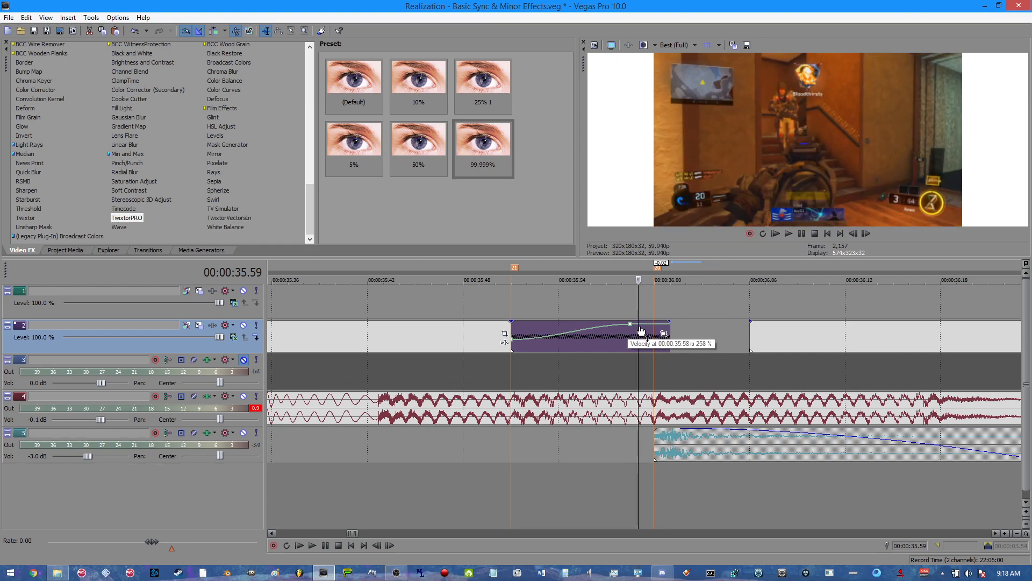
Replace the ramp section's velocity point with a 300% point at the 00:00:36.00 marker
right_click(628, 324)
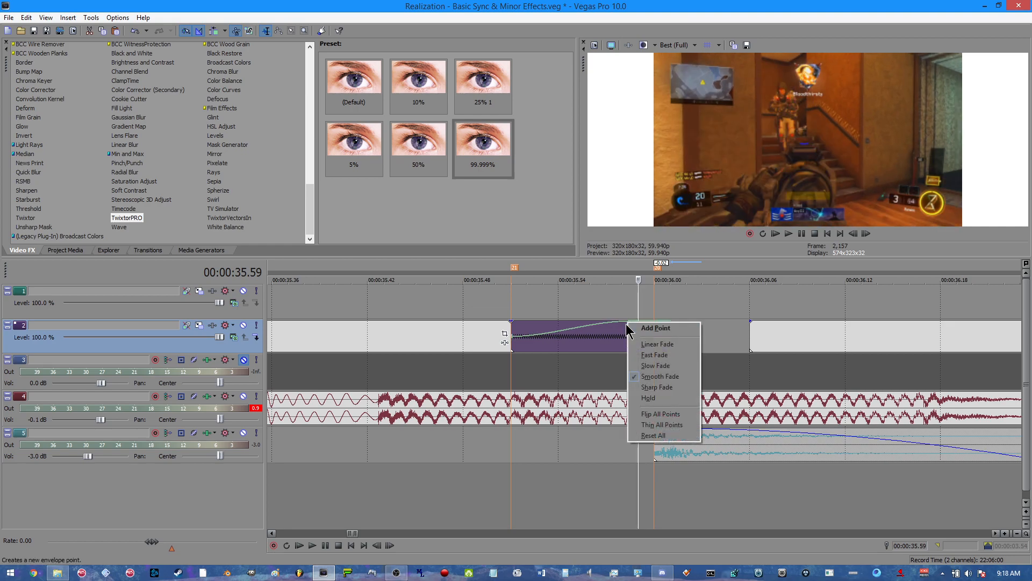
right_click(628, 323)
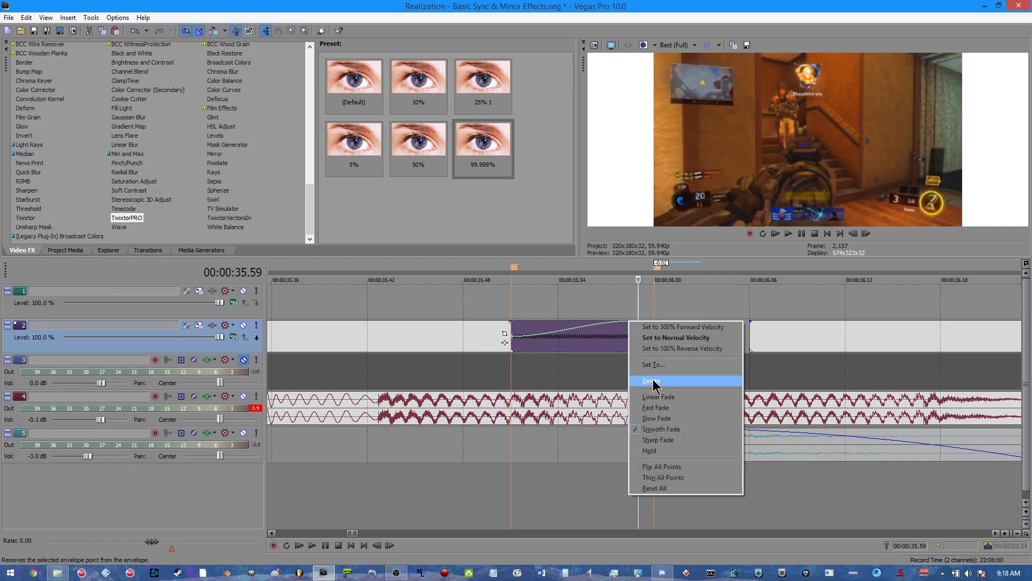
left_click(652, 381)
right_click(656, 338)
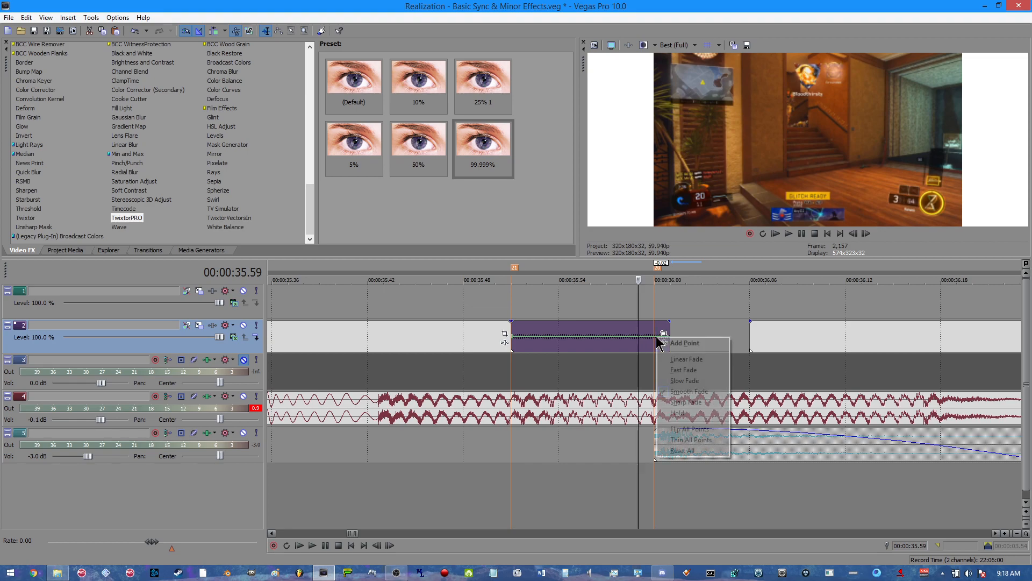
left_click(666, 349)
left_click_drag(658, 337, 654, 323)
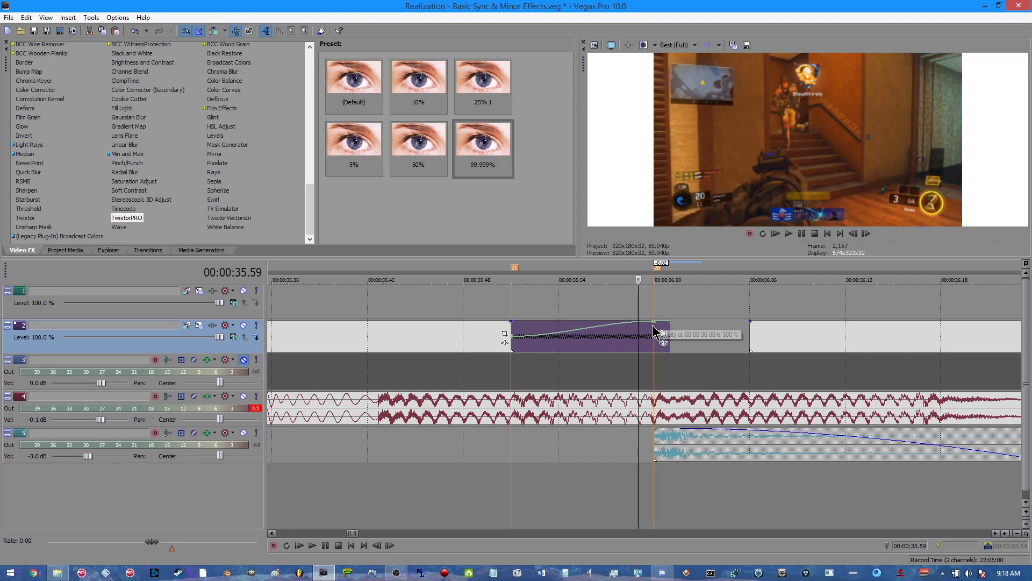
left_click(654, 332)
Trim the end of the ramp section to 00:00:36.00 and move the remaining clip against it
key("Left")
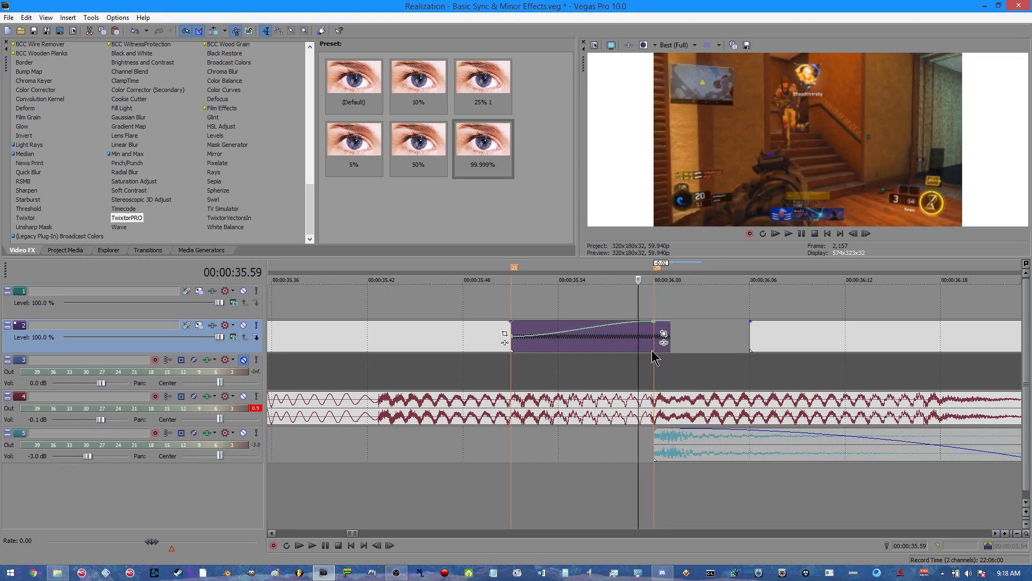
key("Right")
left_click_drag(667, 333, 653, 333)
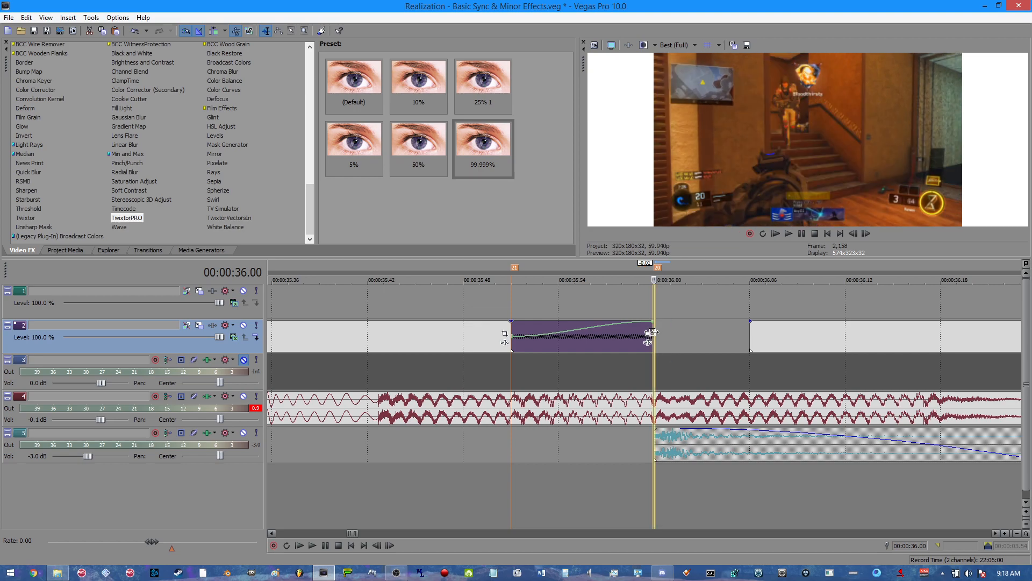
left_click_drag(785, 334, 698, 334)
scroll(619, 328, "down", 4)
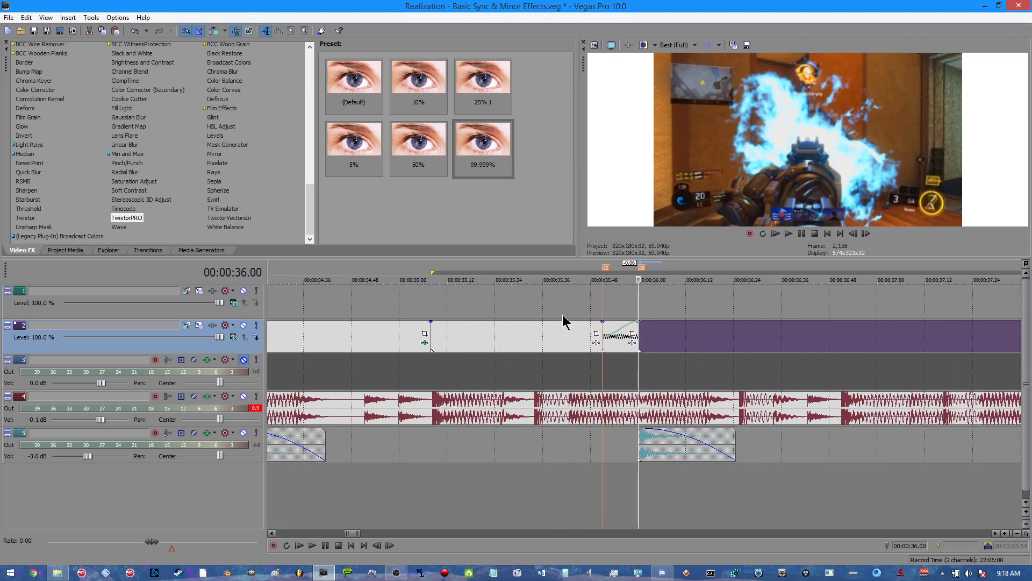
Play the edit from the 00:00:35.08 cut to check the new velocity ramp
left_click(566, 311)
left_click(436, 315)
key("space")
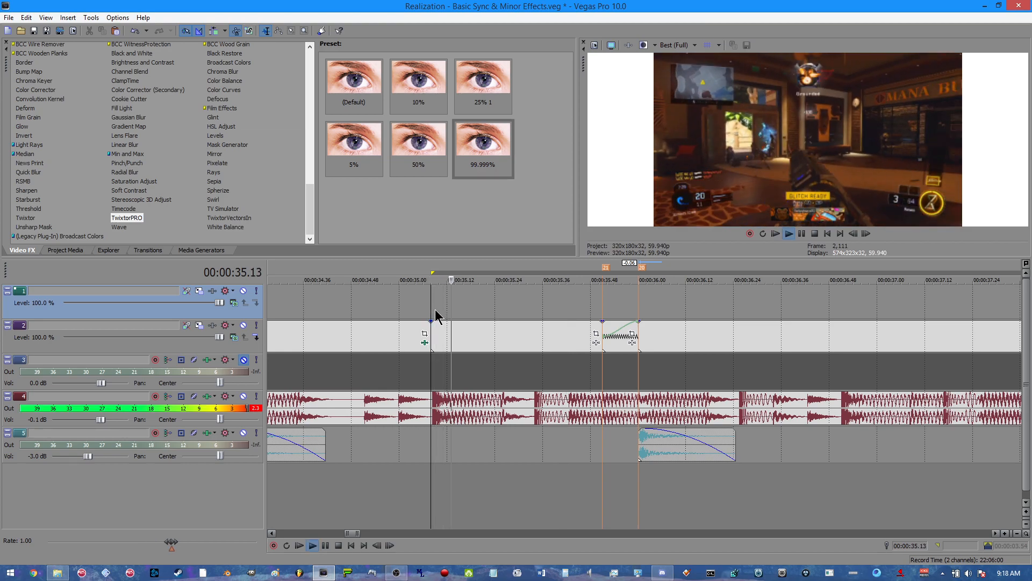
key("space")
key("space")
scroll(434, 338, "down", 3)
key("space")
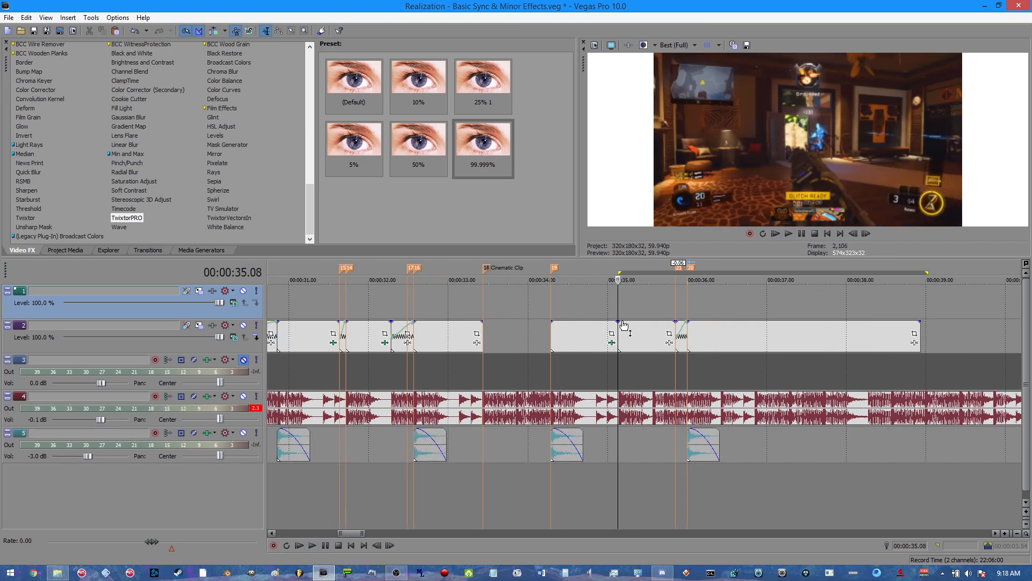
Play from the 00:00:34.17 marker and again from the 00:00:35.08 cut to check the sync with the music
left_click(550, 312)
key("space")
key("space")
scroll(740, 341, "up", 3)
key("space")
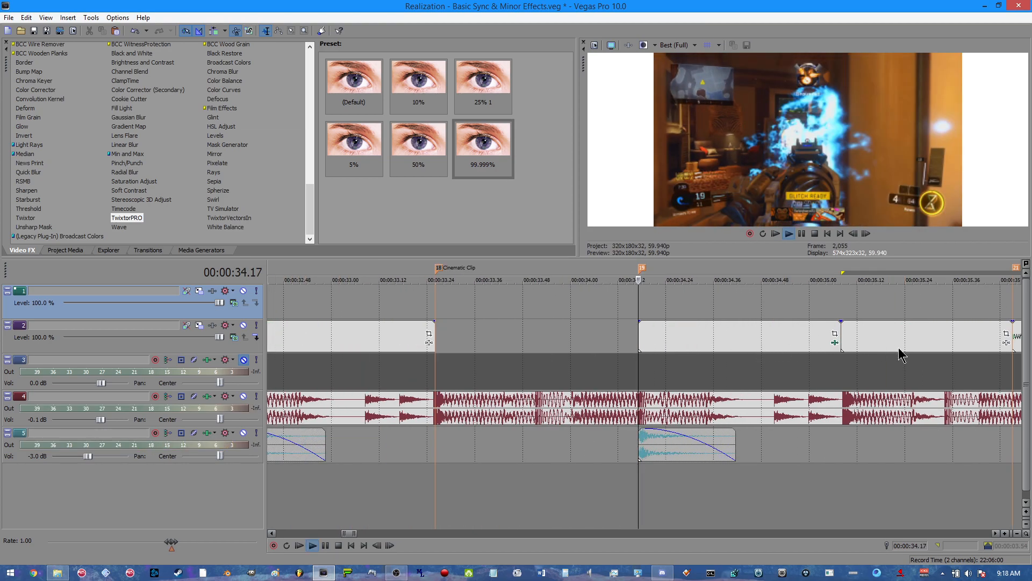
key("space")
left_click(841, 314)
key("space")
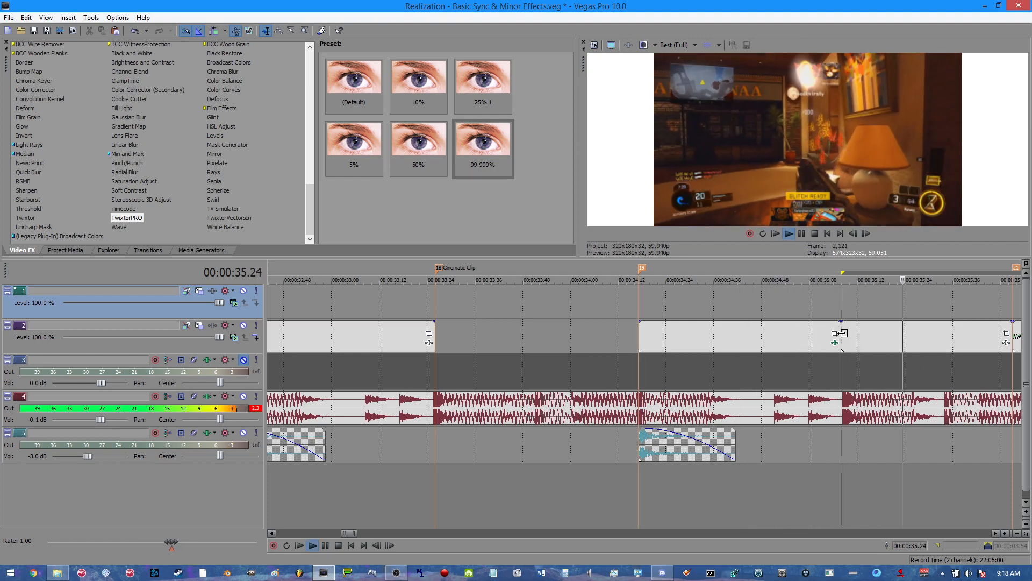
key("space")
key("space")
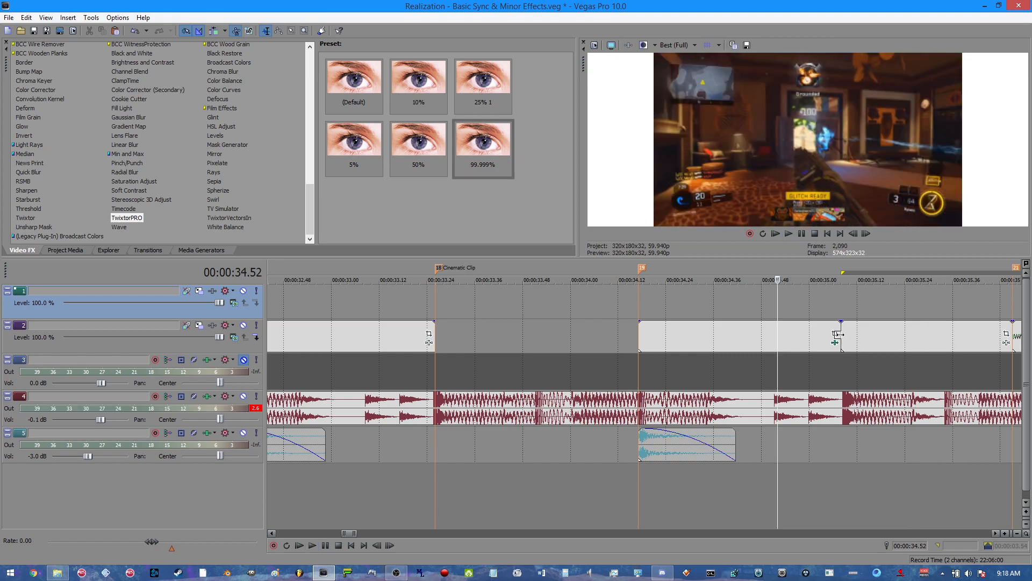
Play from shortly before the 00:00:35.08 cut through past the 00:00:36.00 marker to check the transitions
left_click(845, 338)
left_click(799, 311)
key("space")
key("space")
key("space")
key("space")
key("space")
key("space")
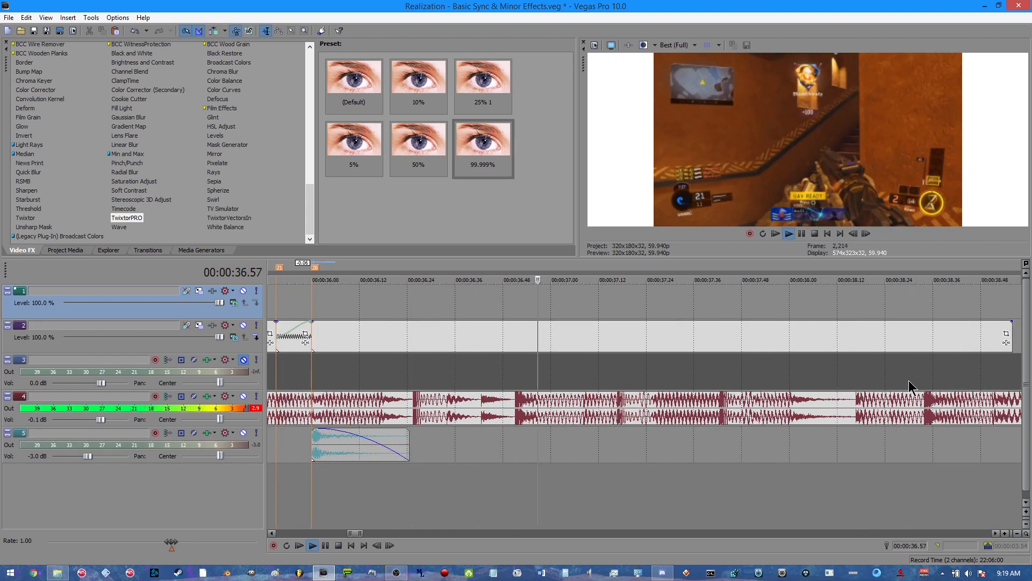
Find the next beat at 00:00:36.51 and split the track 2 clip there
key("space")
scroll(871, 376, "down", 3)
left_click(737, 348)
key("space")
scroll(802, 389, "up", 3)
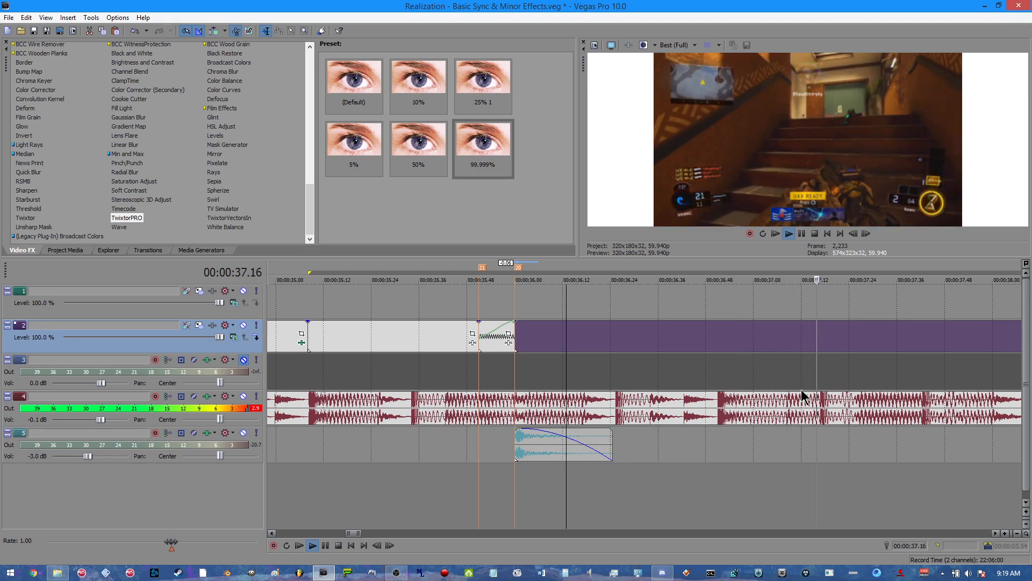
left_click(721, 408)
key("space")
key("space")
key("space")
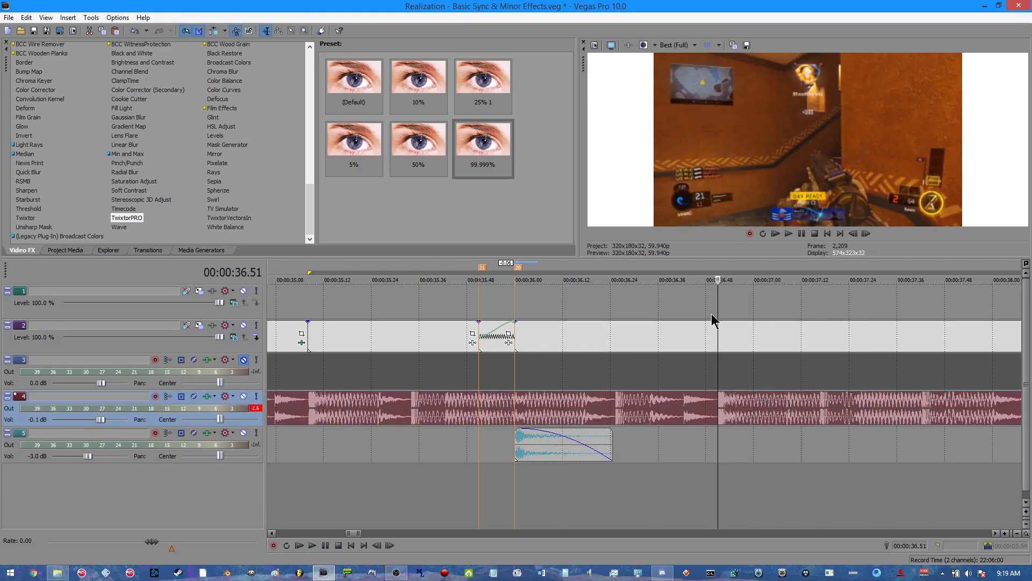
left_click(716, 334)
key("s")
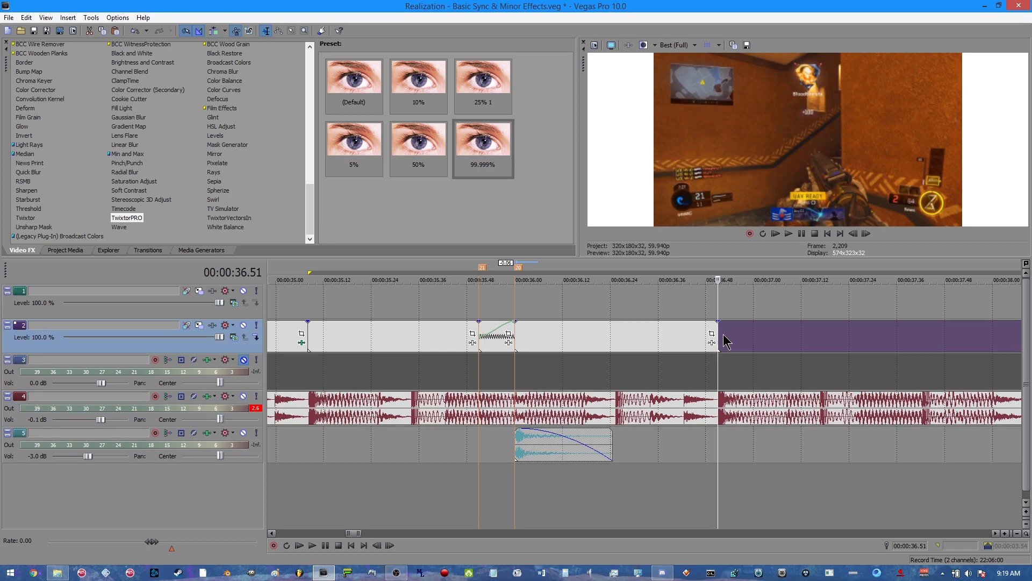
Find the beat at 00:00:37.42 and add a marker named Cinematic there
scroll(790, 357, "down", 3)
scroll(721, 357, "up", 3)
key("space")
key("space")
left_click(842, 409)
key("space")
scroll(845, 423, "down", 2)
key("space")
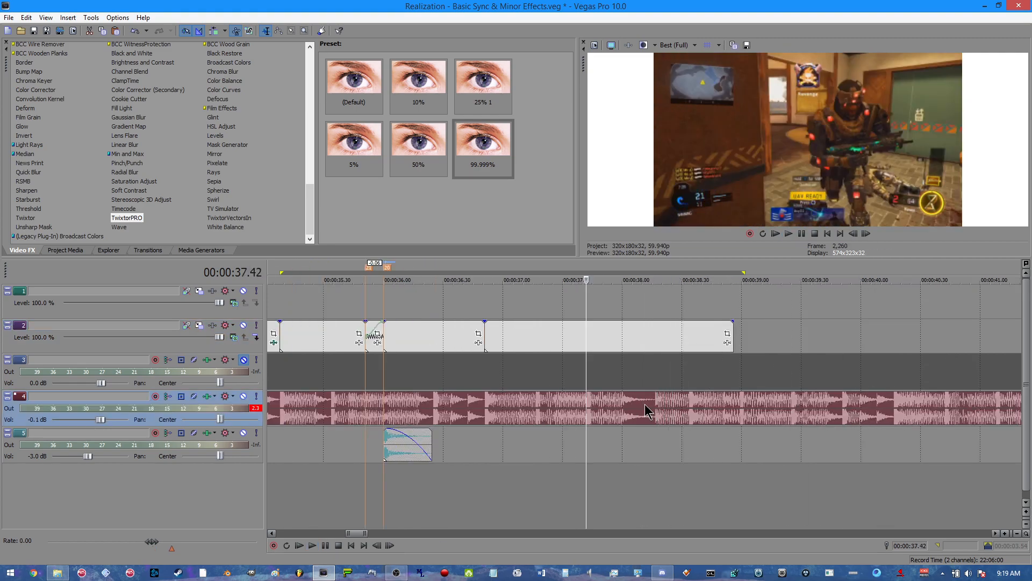
scroll(648, 411, "up", 3)
key("space")
key("space")
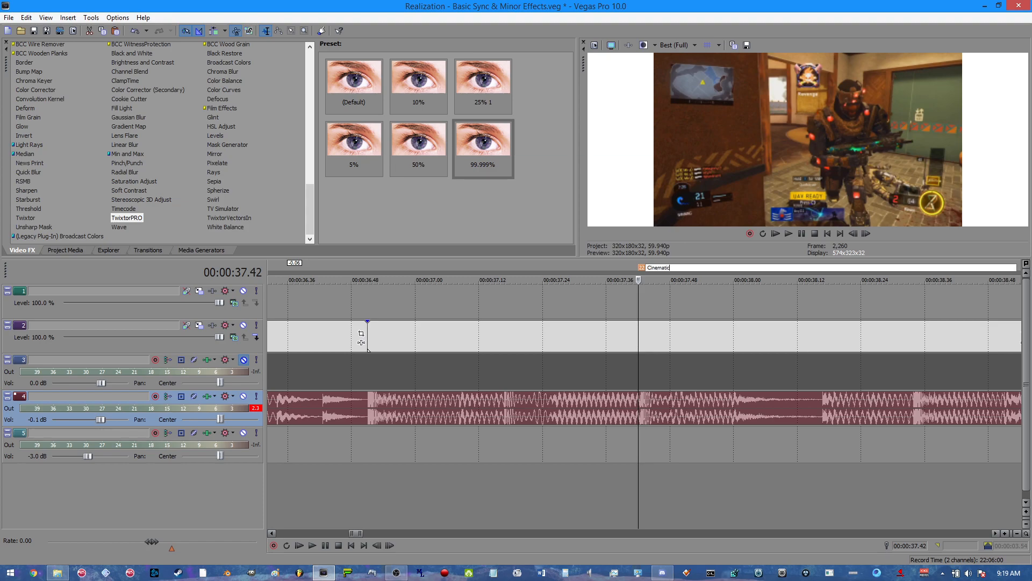
Split the track 2 clip at the 00:00:37.42 marker and delete the part after it
scroll(684, 376, "down", 2)
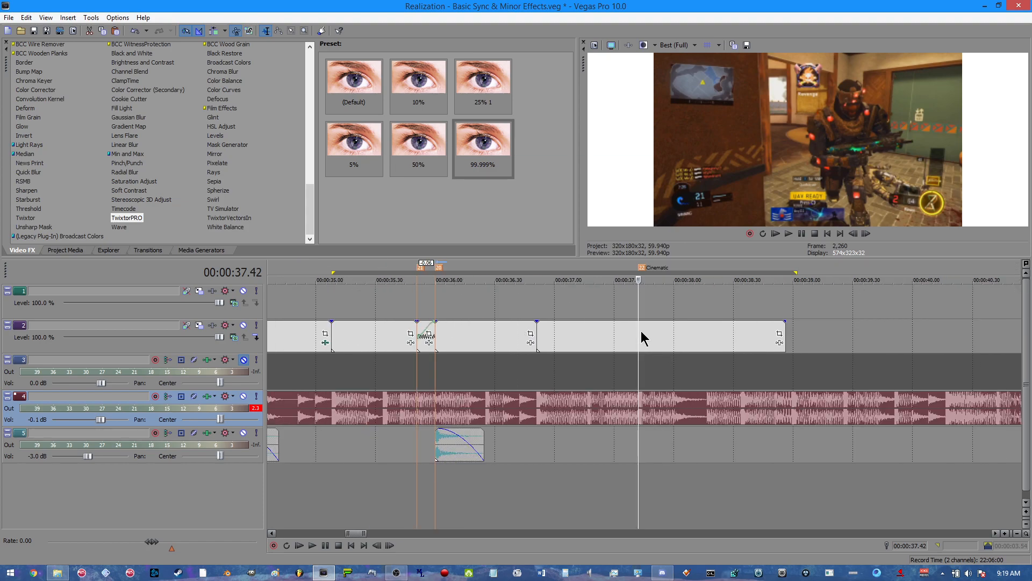
left_click(646, 339)
key("s")
right_click(672, 335)
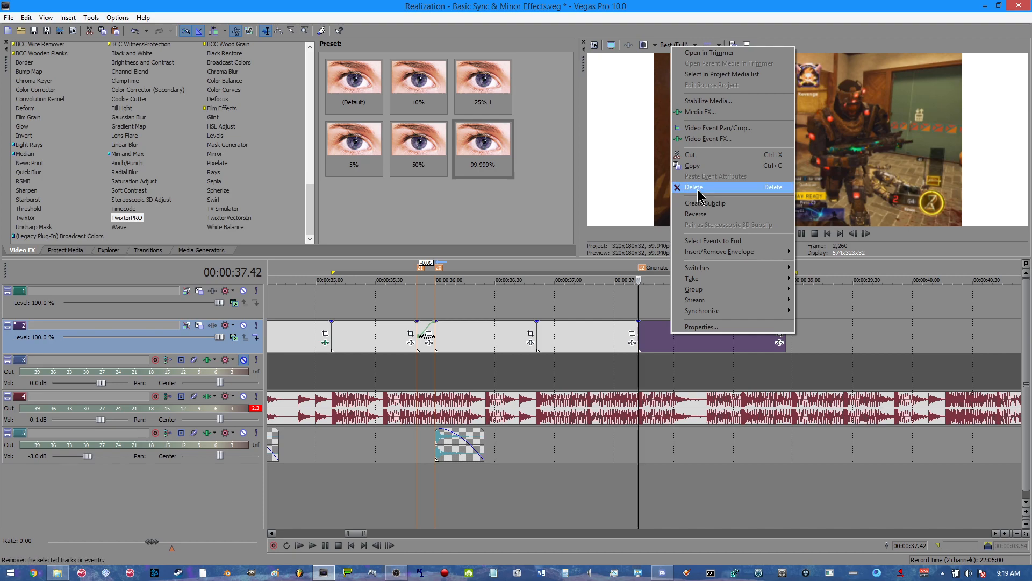
left_click(698, 188)
Apply the TwixtorPRO 25% 1 preset to the track 2 clip starting at 00:00:36.51 and keyframe its Speed % to 5 at the clip's end
left_click_drag(484, 86, 524, 211)
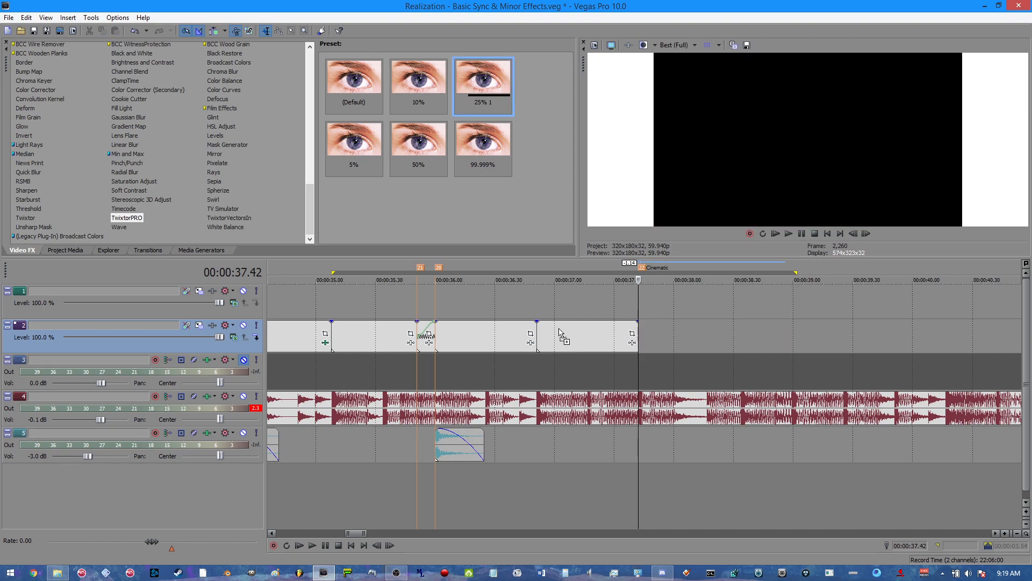
left_click_drag(561, 331, 555, 327)
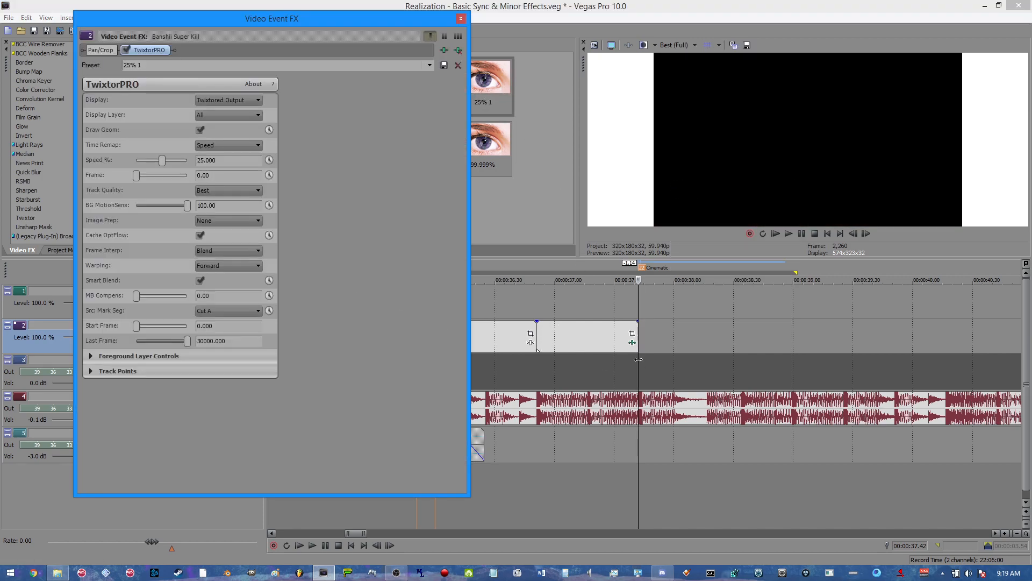
double_click(634, 336)
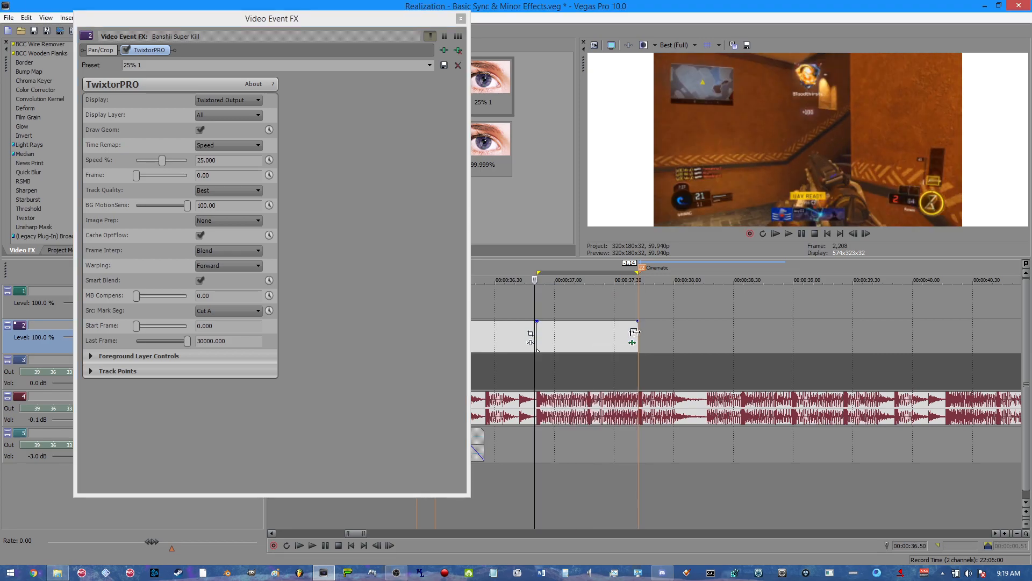
left_click(637, 331)
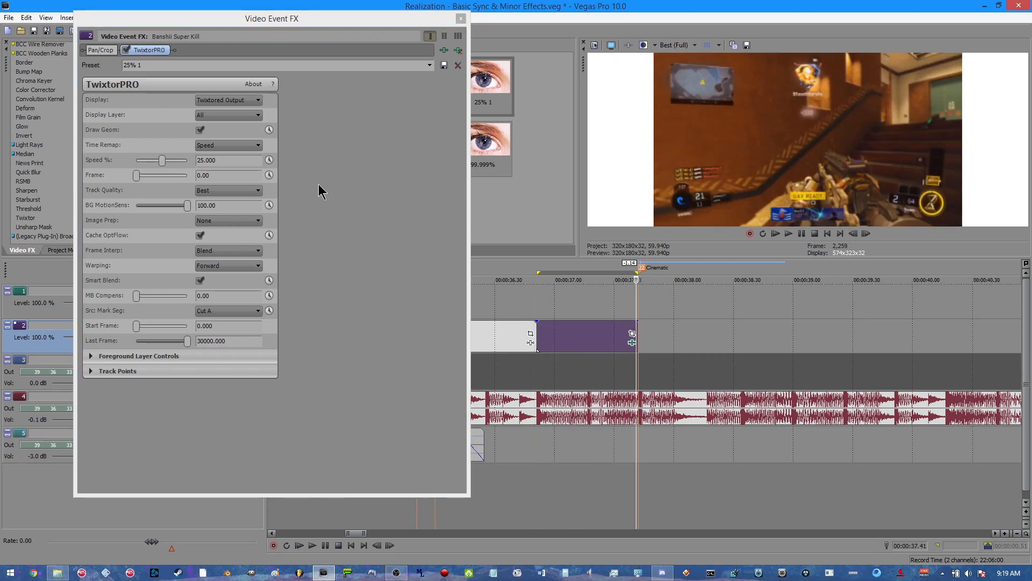
left_click(269, 160)
left_click(450, 396)
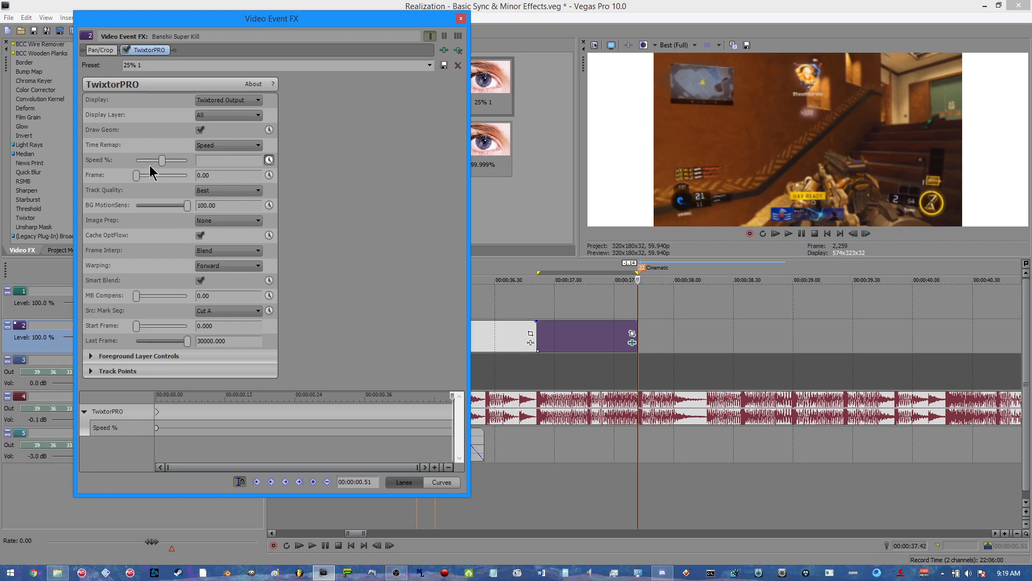
type("10")
key("Return")
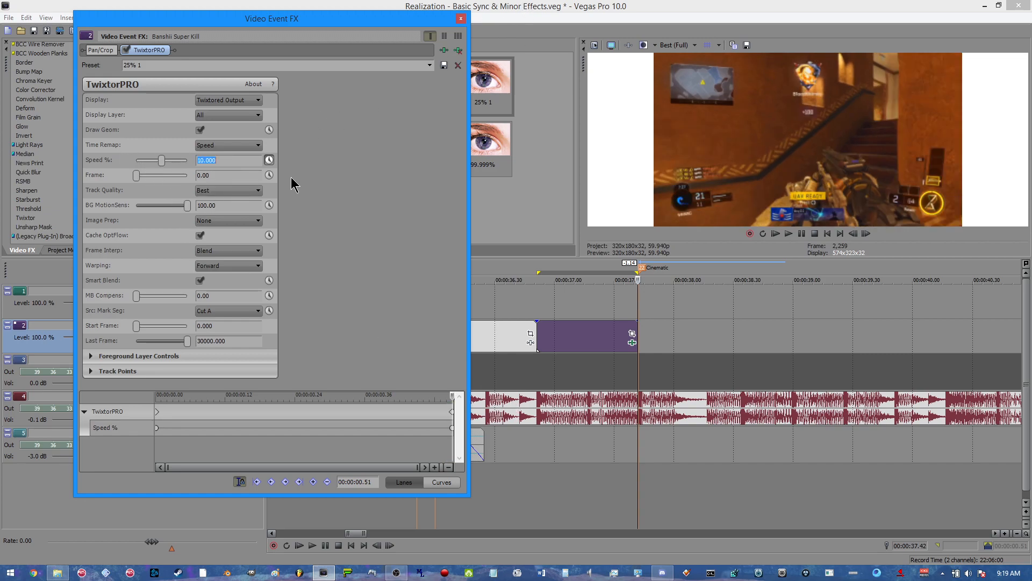
type("5")
key("Return")
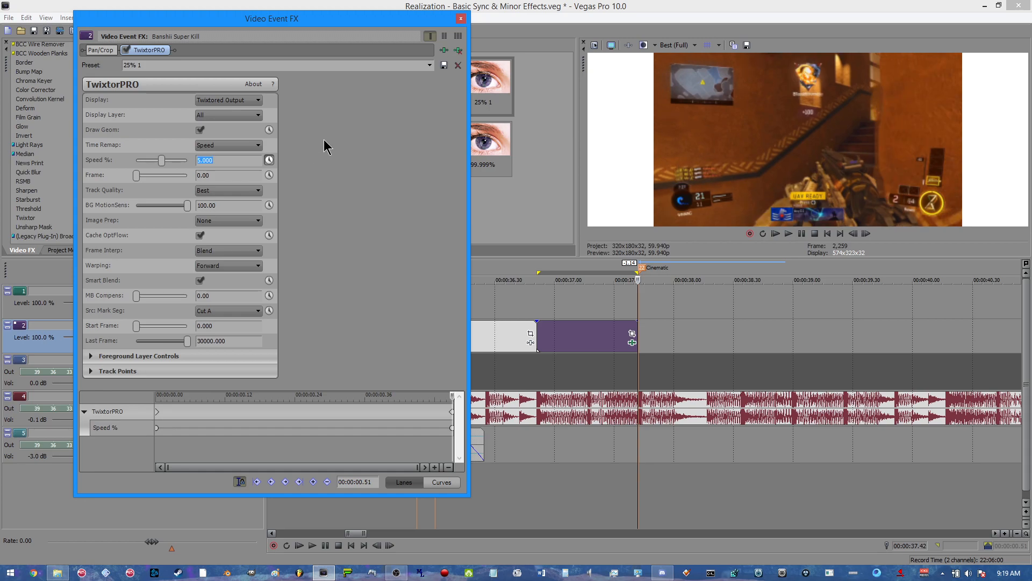
left_click(461, 18)
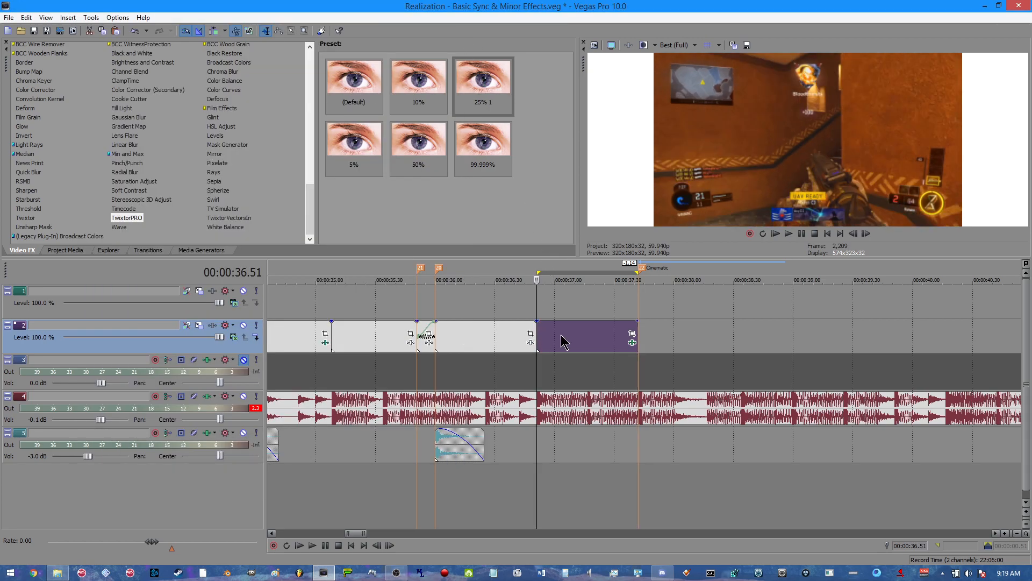
Preview the last track 2 clip and change the interpolation of its first and last TwixtorPRO Speed % keyframes
scroll(742, 382, "up", 4)
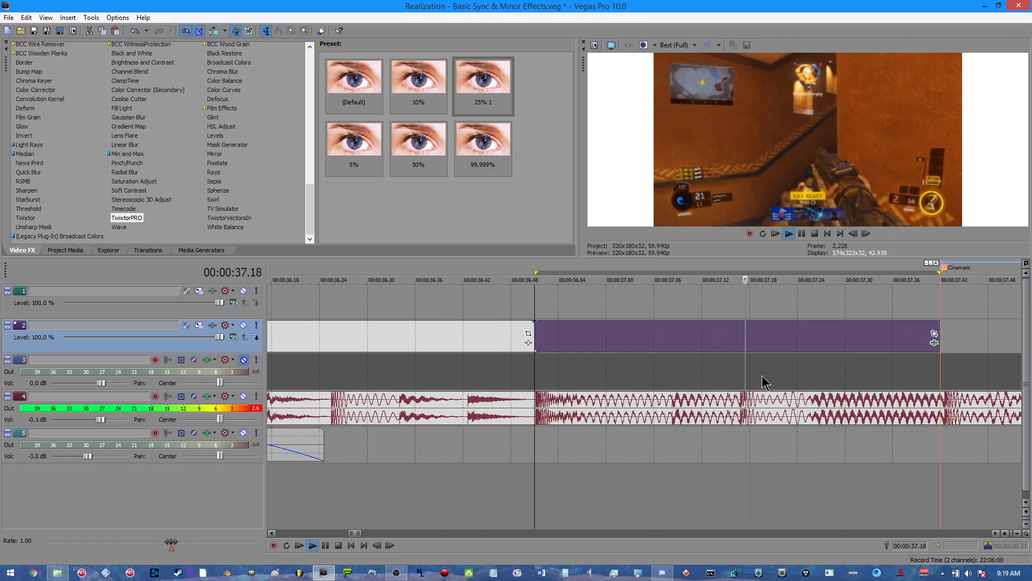
key("space")
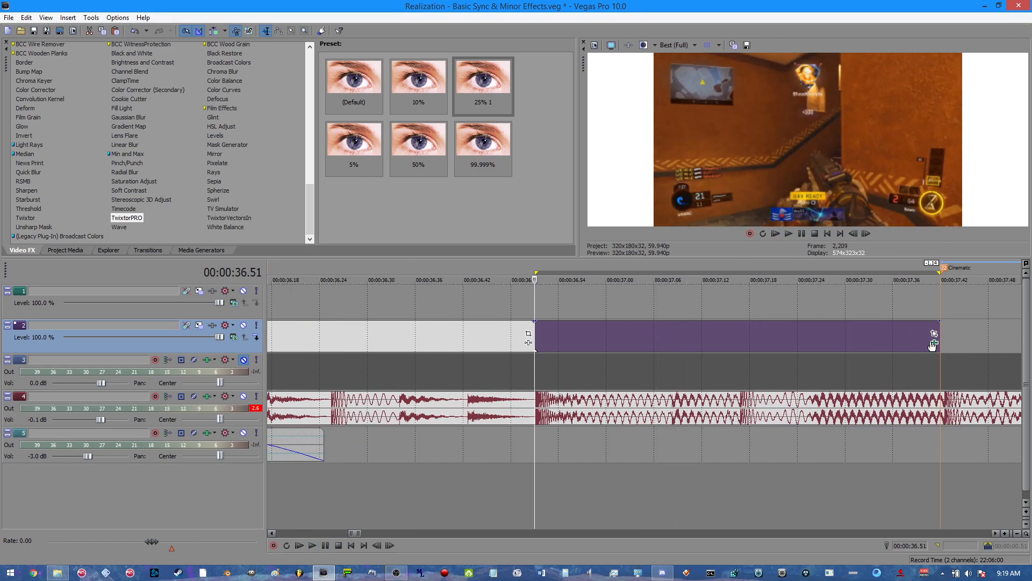
left_click(932, 344)
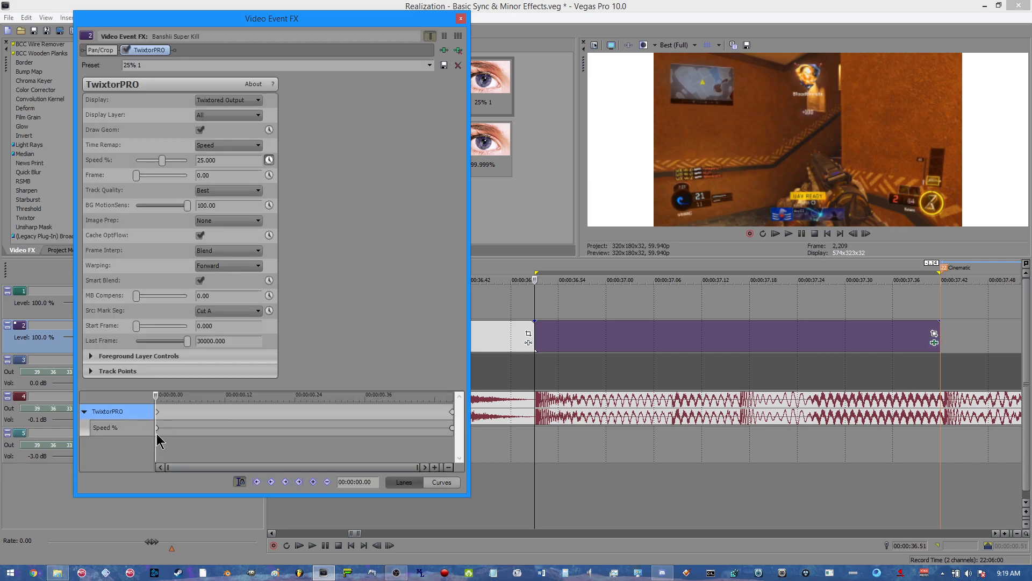
right_click(158, 427)
left_click(200, 476)
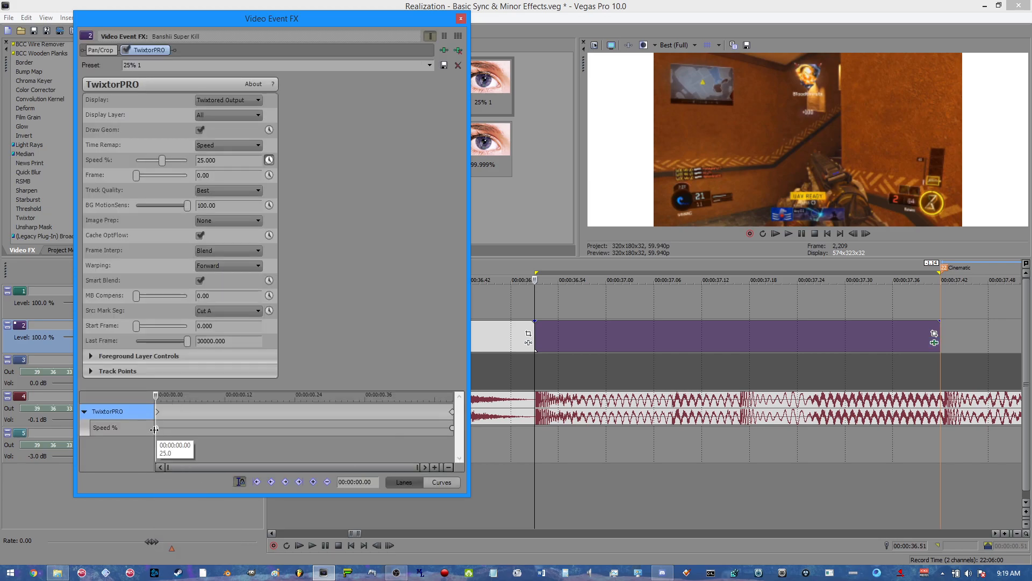
right_click(159, 428)
left_click(210, 485)
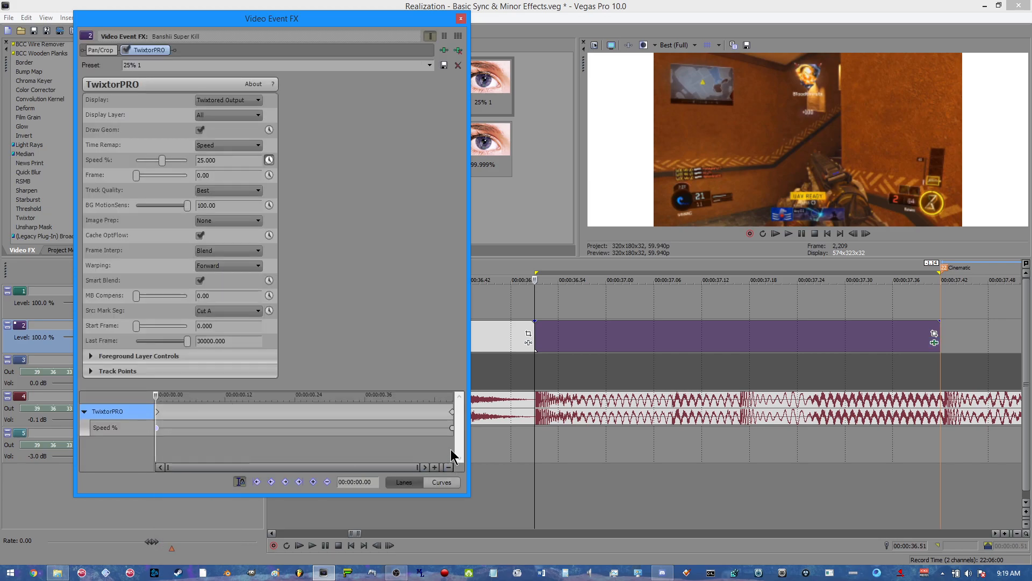
right_click(452, 429)
left_click(509, 481)
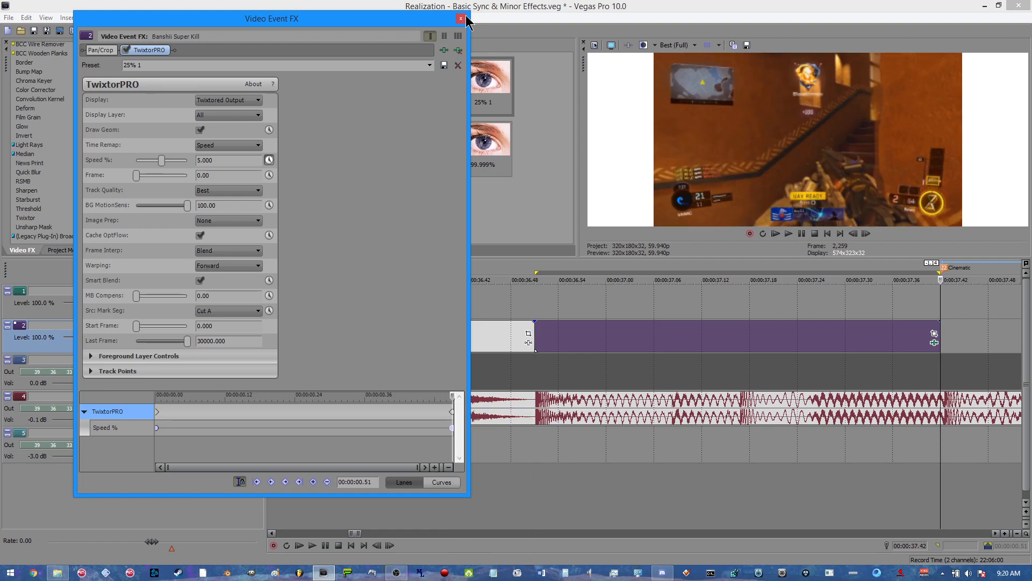
left_click(462, 19)
Play the last track 2 clip from 00:00:36.51 to check its slowdown
key("space")
key("space")
left_click(536, 306)
key("space")
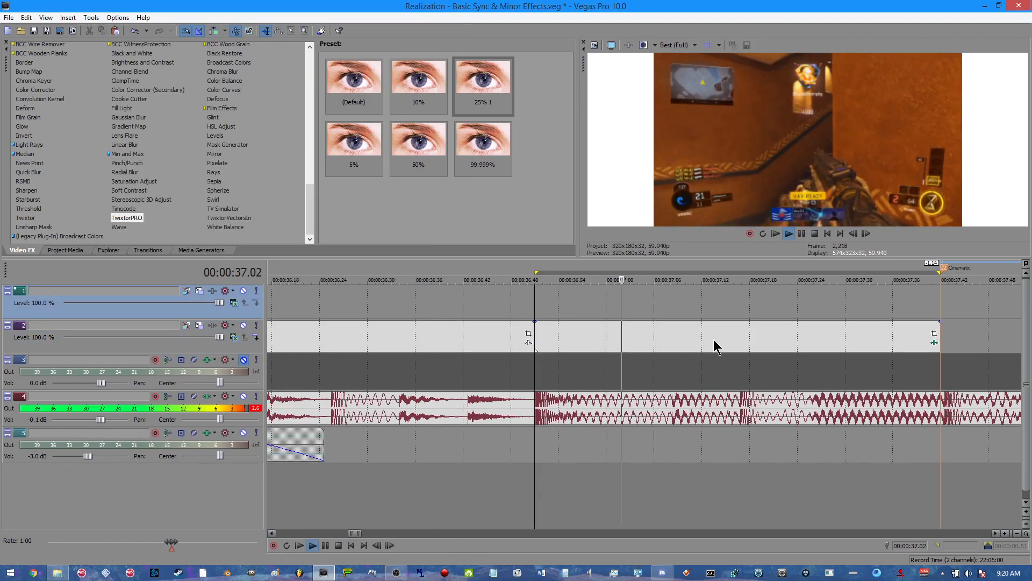
scroll(715, 346, "down", 8)
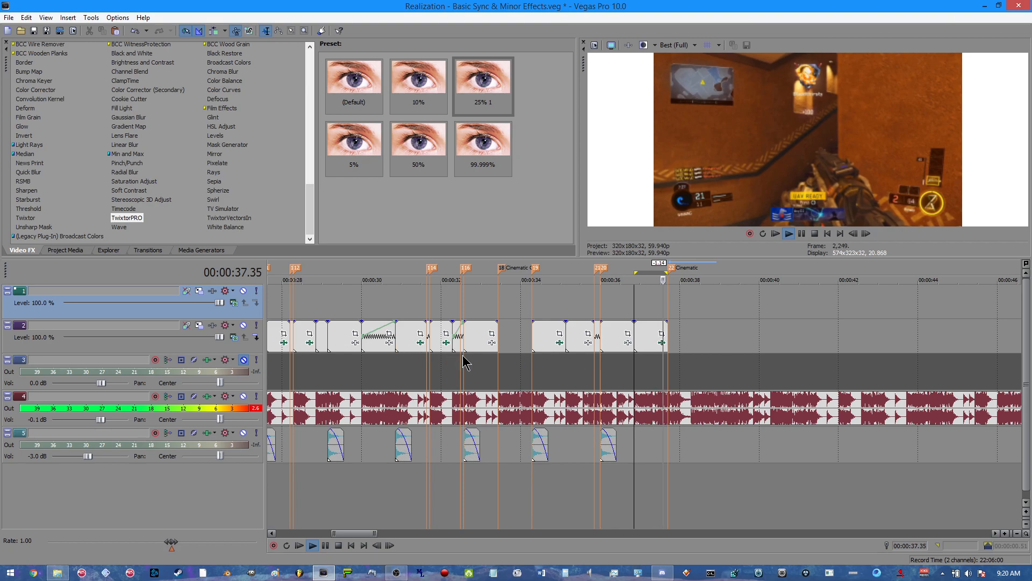
scroll(562, 376, "down", 6)
scroll(549, 377, "up", 4)
key("space")
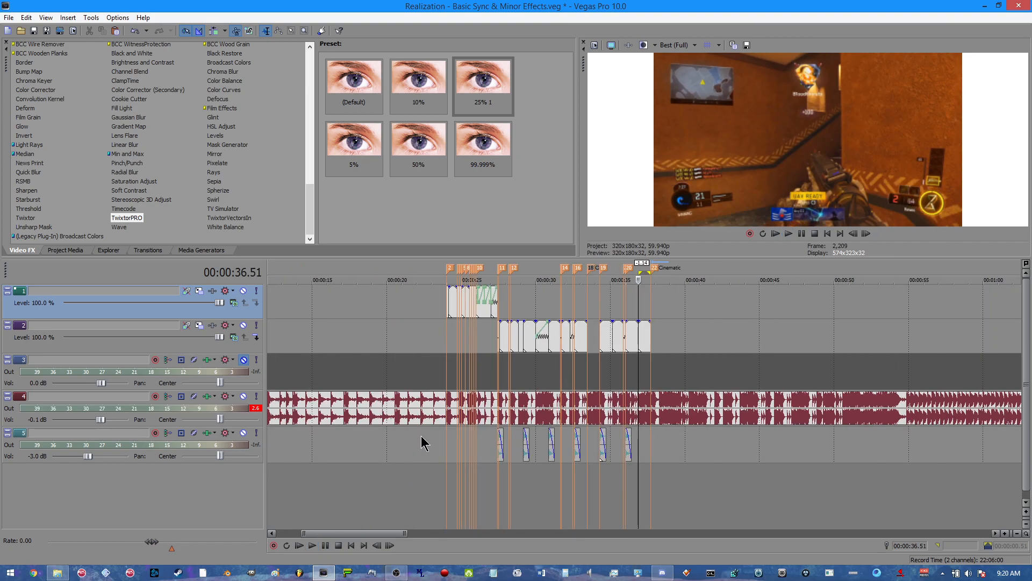
Set the loop region from the start of the song to 00:00:43.40, just past the Cinematic marker after the last clip
double_click(426, 414)
scroll(368, 350, "down", 6)
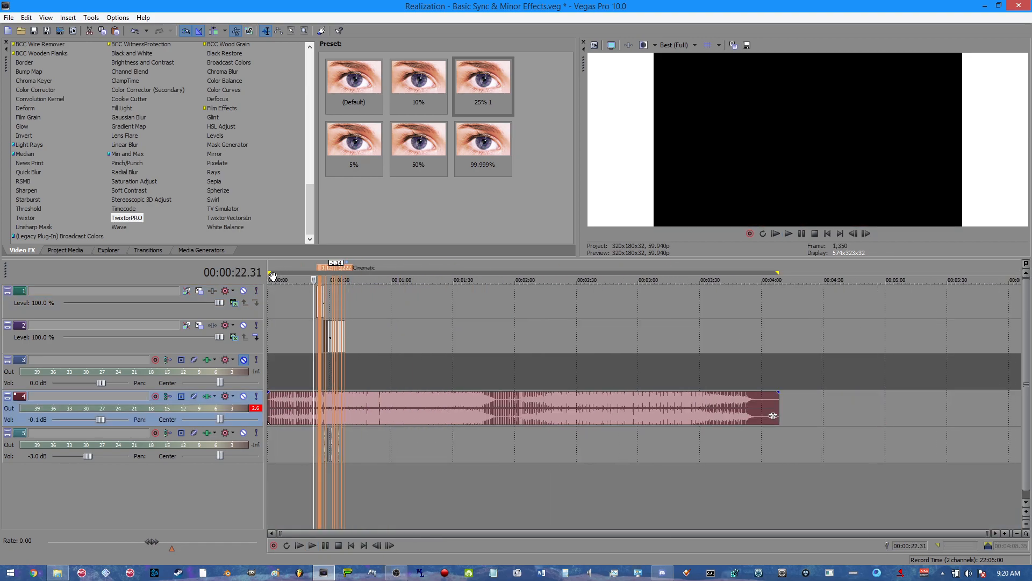
left_click_drag(778, 272, 399, 281)
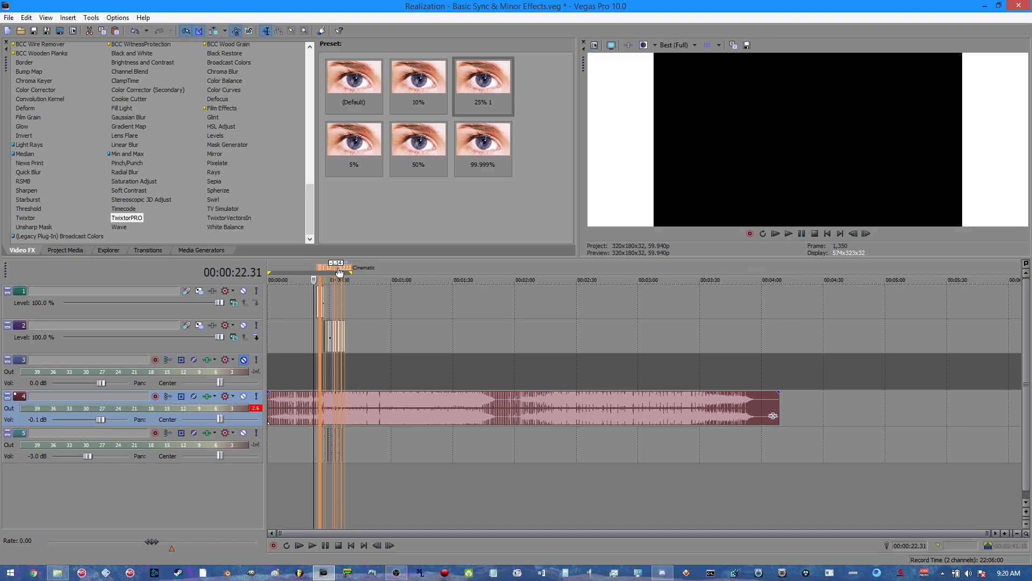
left_click_drag(350, 272, 356, 272)
Save the project and build a dynamic RAM preview of the loop region
left_click(8, 18)
key("Escape")
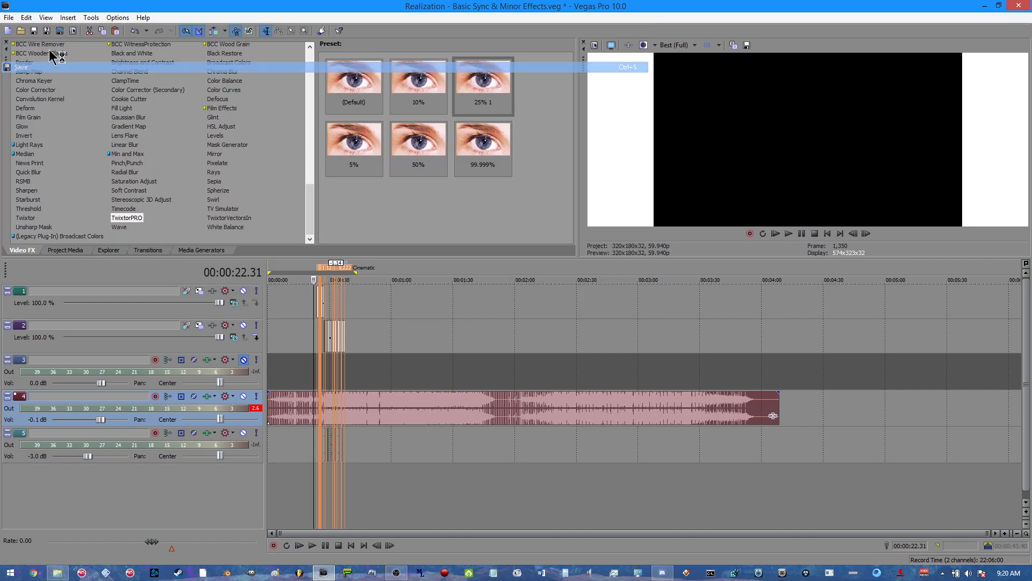
left_click(91, 18)
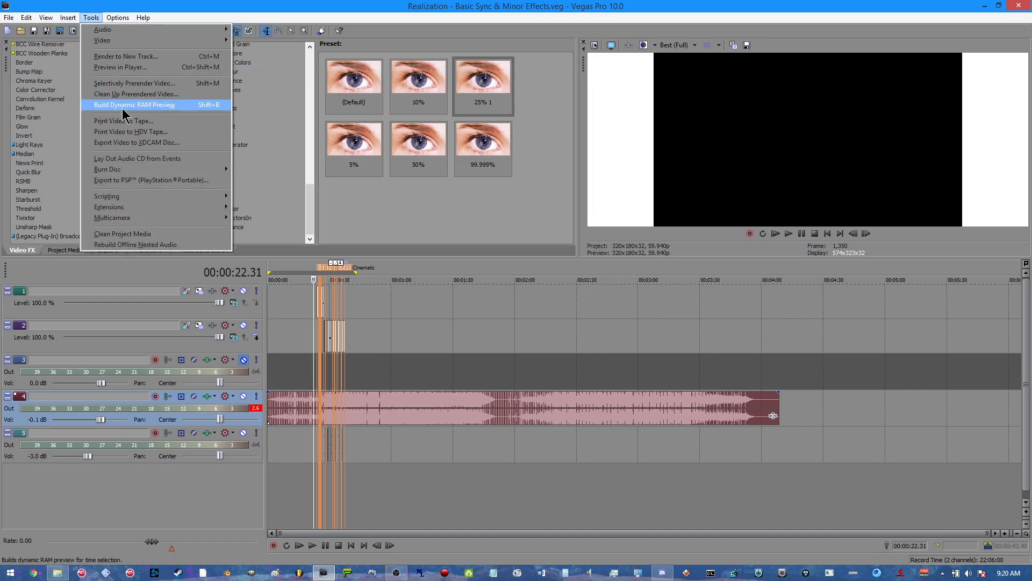
left_click(125, 104)
scroll(510, 381, "up", 2)
scroll(510, 386, "up", 2)
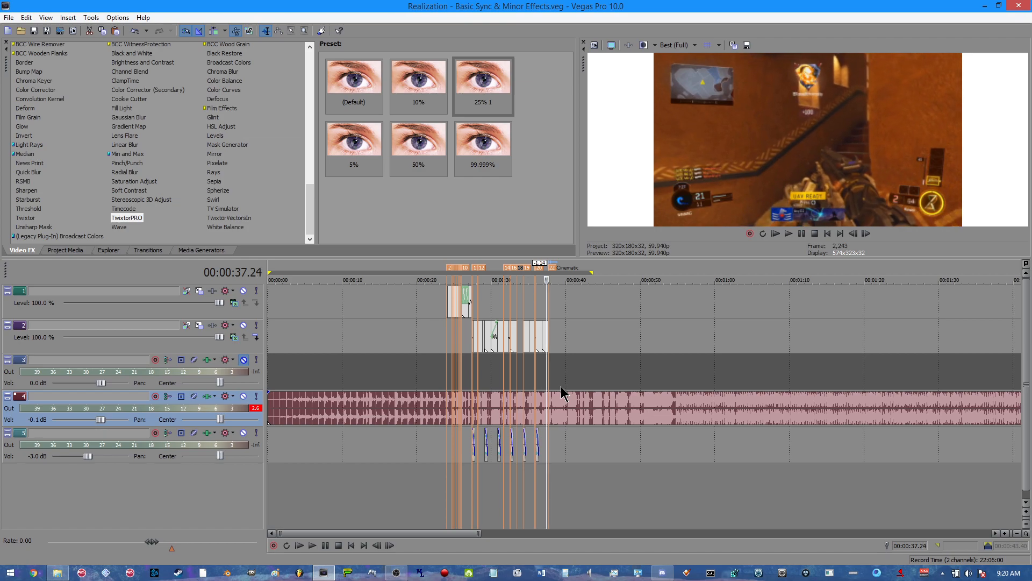
Play the montage from the start of the timeline into the last clip to review the sync
key("space")
scroll(560, 391, "up", 3)
scroll(561, 392, "down", 2)
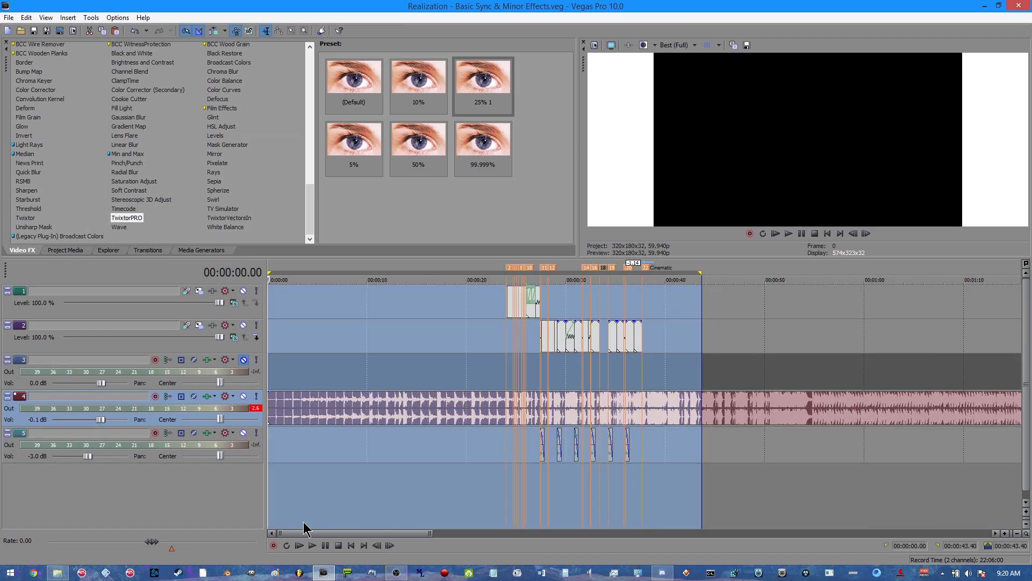
left_click(311, 544)
left_click(313, 418)
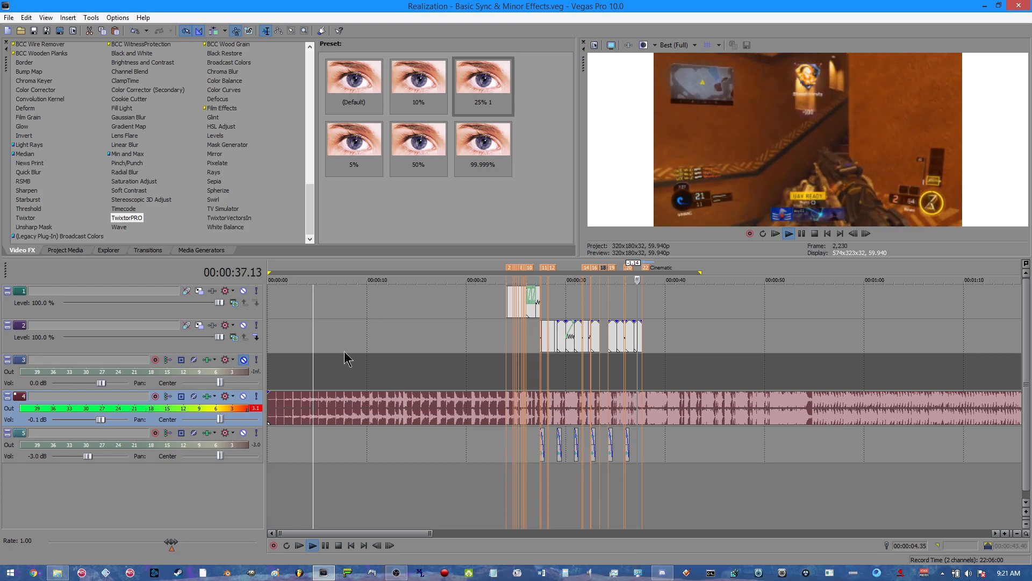
key("space")
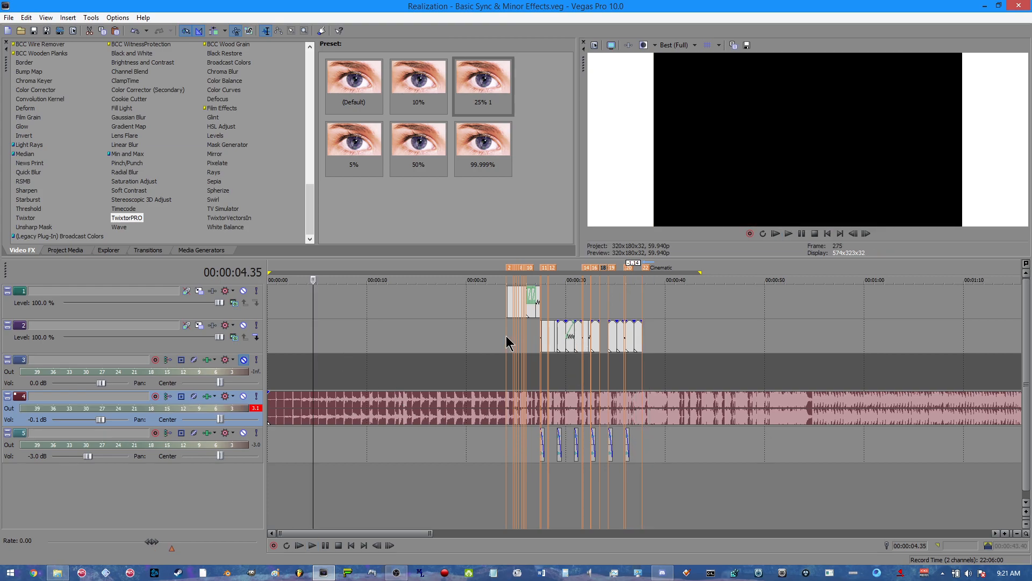
Replay the montage from the first gameplay clip, and again from marker 15 past marker 16, to check the velocity ramps
left_click(513, 339)
scroll(516, 342, "up", 3)
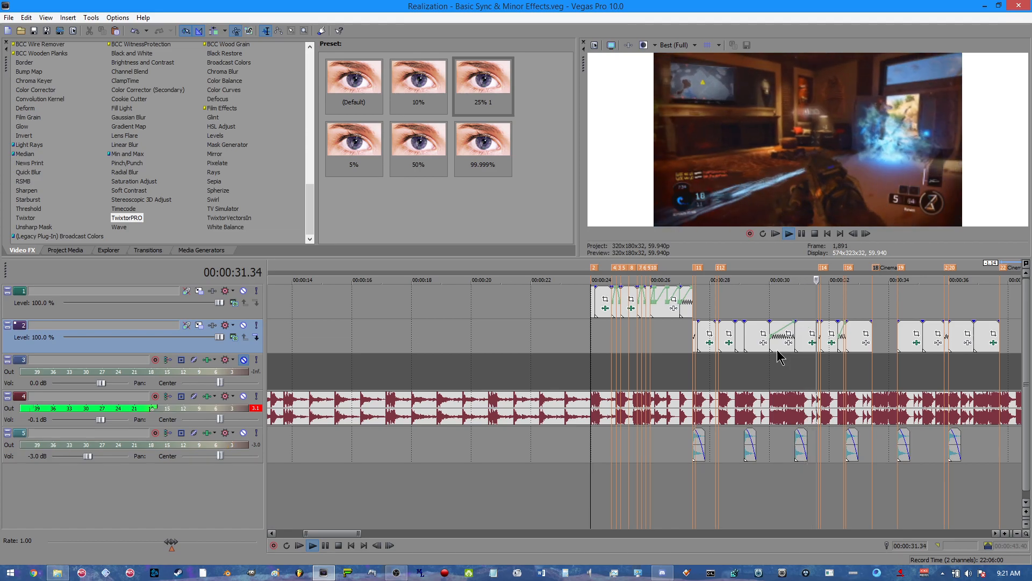
left_click(819, 326)
scroll(822, 331, "up", 10)
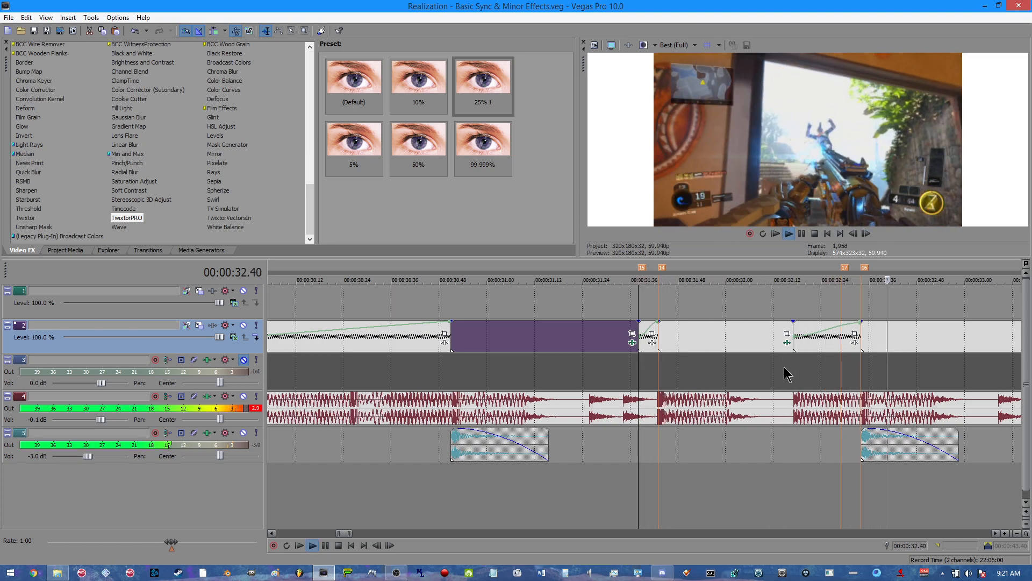
key("space")
Move the velocity-ramped clip at 00:00:32.17 from track 2 up to track 1 and extend its end slightly past marker 16
left_click(795, 331)
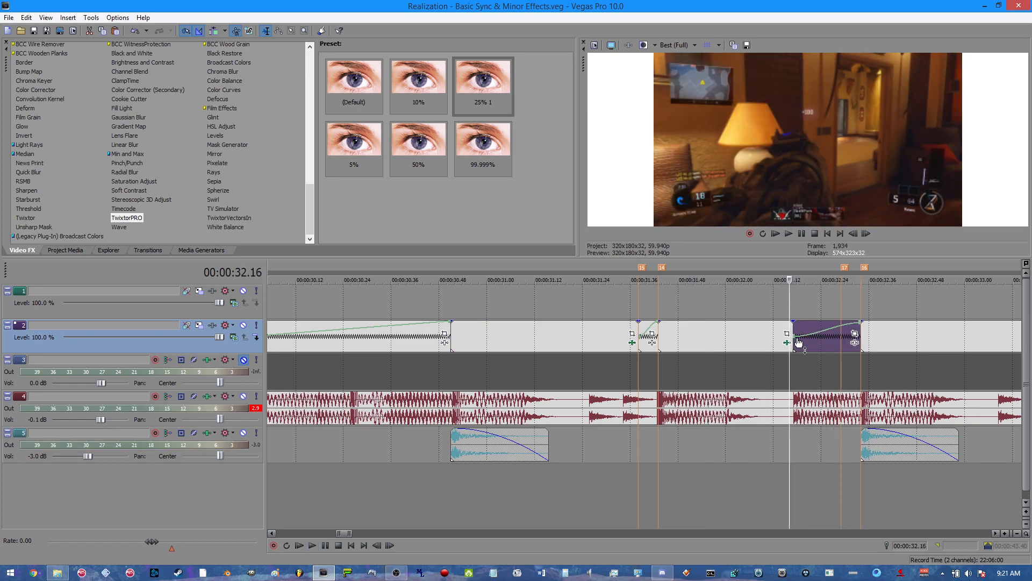
scroll(815, 359, "up", 4)
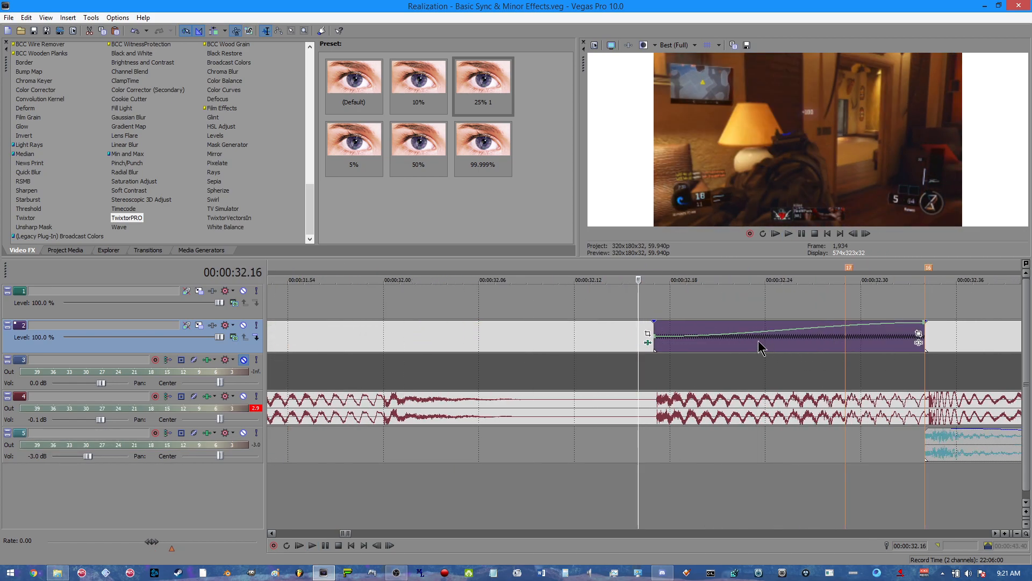
scroll(736, 359, "down", 1)
left_click_drag(690, 344, 639, 297)
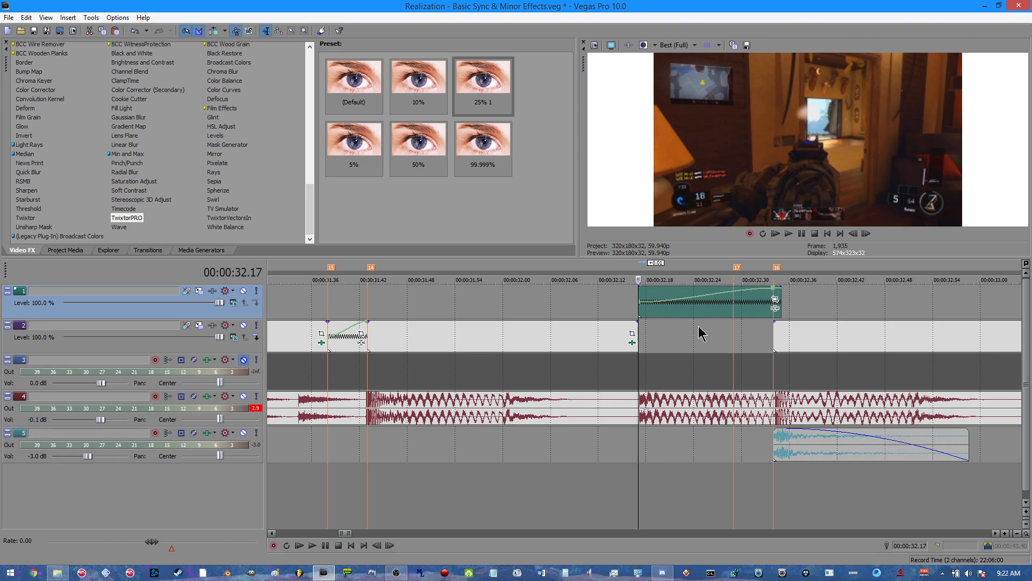
key("Left")
scroll(679, 324, "up", 1)
key("Right")
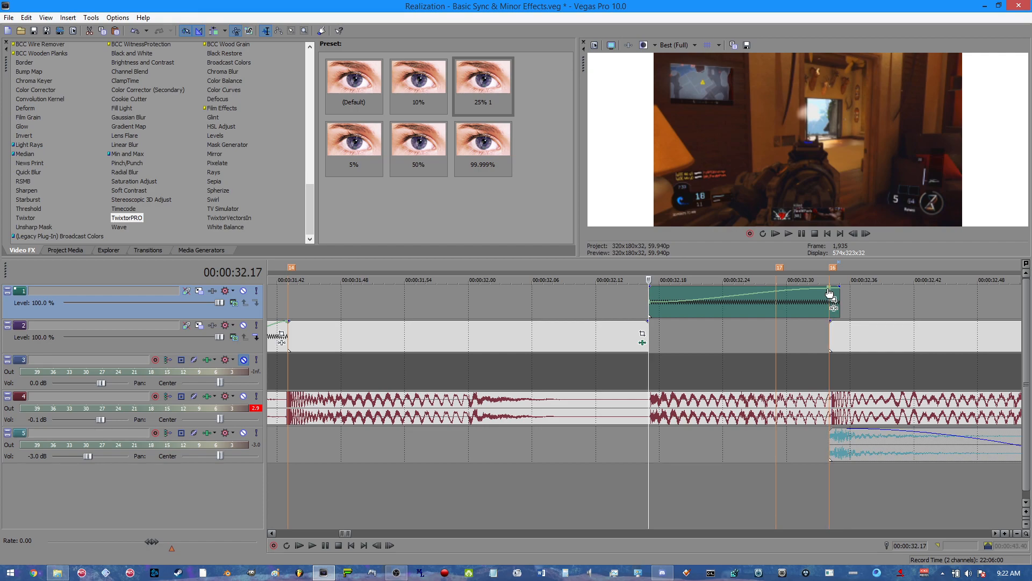
Remove the velocity point at the end of the track 1 clip's ramp and add a new one just before marker 16
right_click(830, 293)
left_click(863, 329)
right_click(826, 302)
left_click(807, 303)
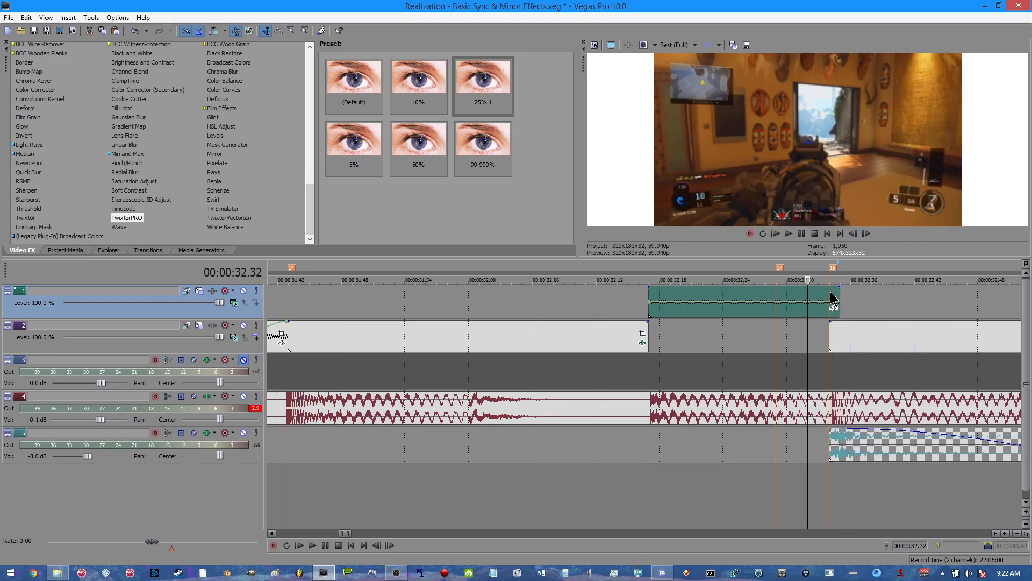
left_click(833, 303)
right_click(818, 300)
left_click(818, 305)
right_click(827, 307)
right_click(819, 303)
left_click(837, 314)
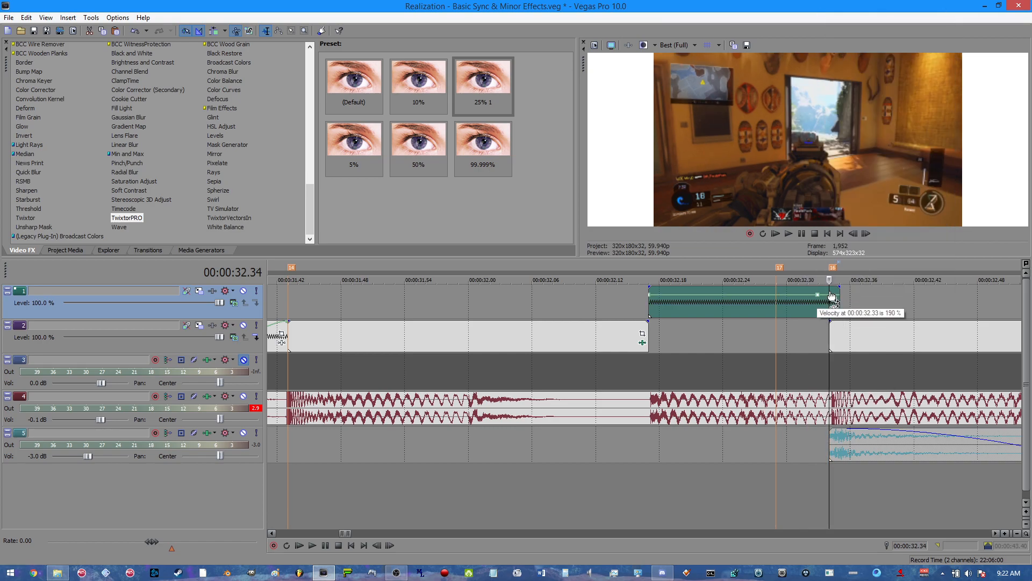
Ramp the track 1 clip from normal velocity at its start to a raised point at its end, and trim its end to marker 16
right_click(650, 300)
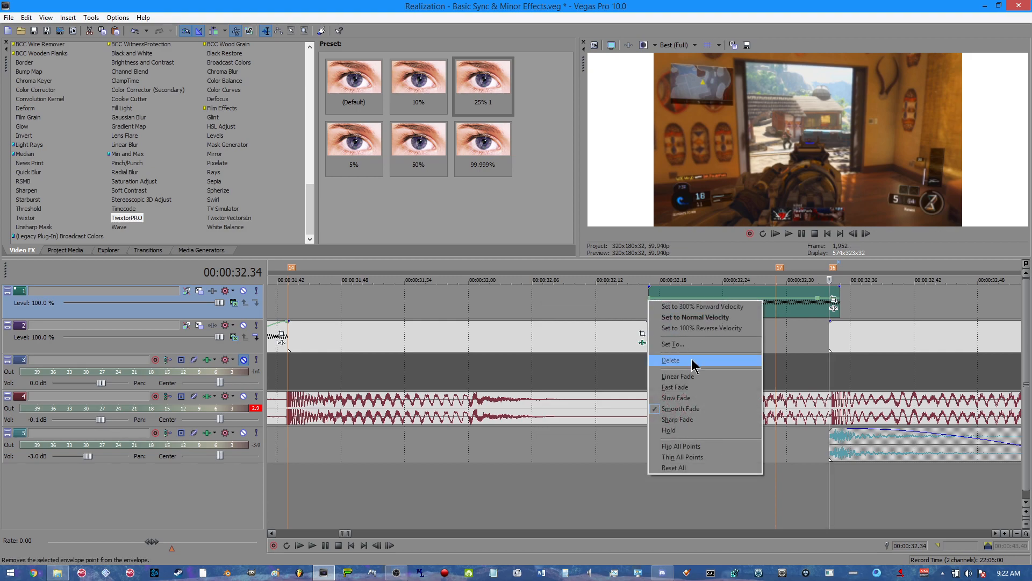
left_click(694, 319)
mouse_move(822, 299)
left_mouse_down()
mouse_move(774, 290)
mouse_move(849, 290)
mouse_move(830, 295)
left_mouse_up()
scroll(864, 327, "up", 3)
key("Left")
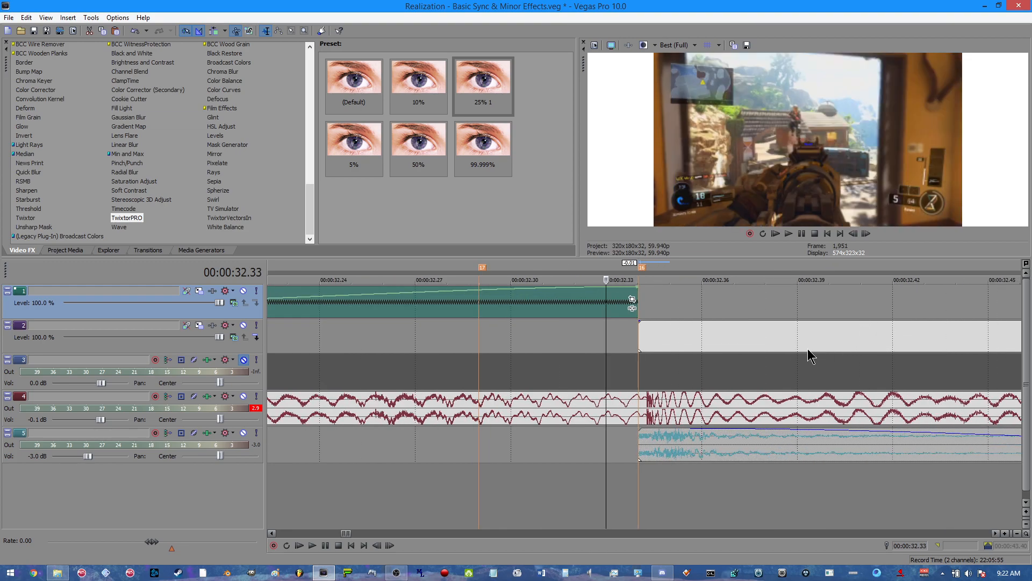
Add a velocity point to the track 1 clip just before marker 16 and slide it back to about 00:00:32.32
key("Right")
scroll(786, 370, "down", 4)
key("Left")
scroll(763, 362, "up", 3)
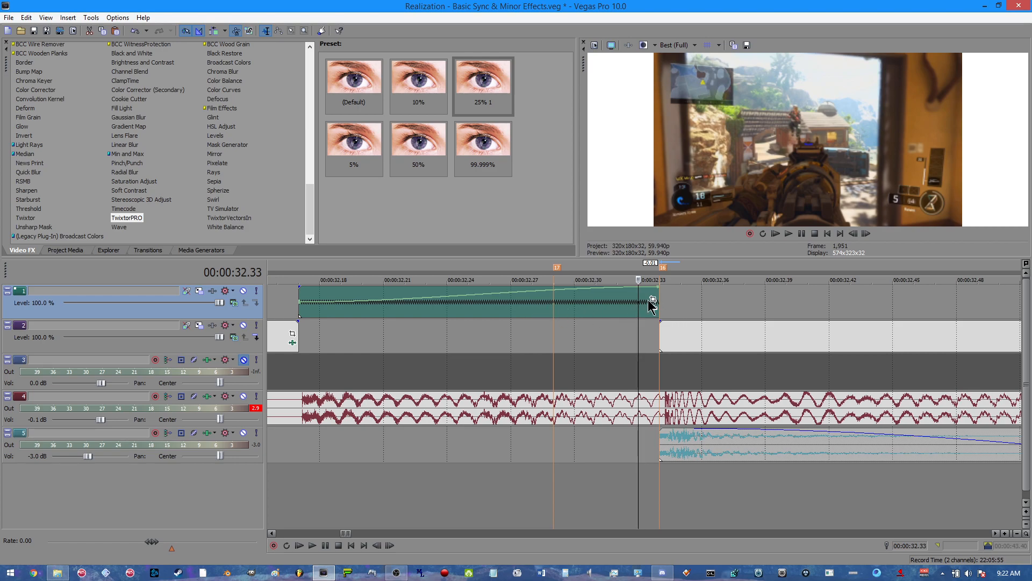
right_click(638, 289)
left_click(654, 294)
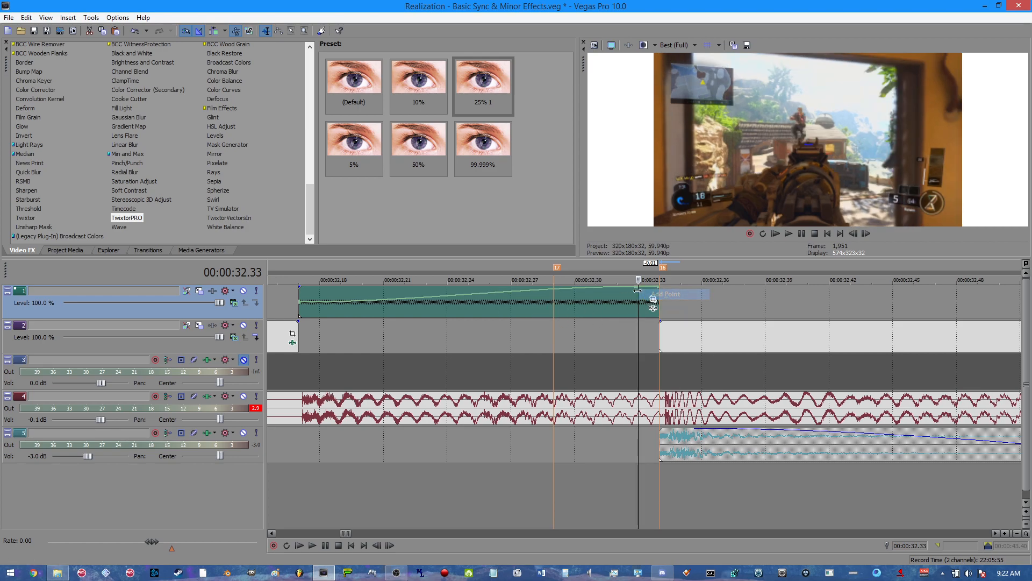
left_click_drag(639, 287, 625, 287)
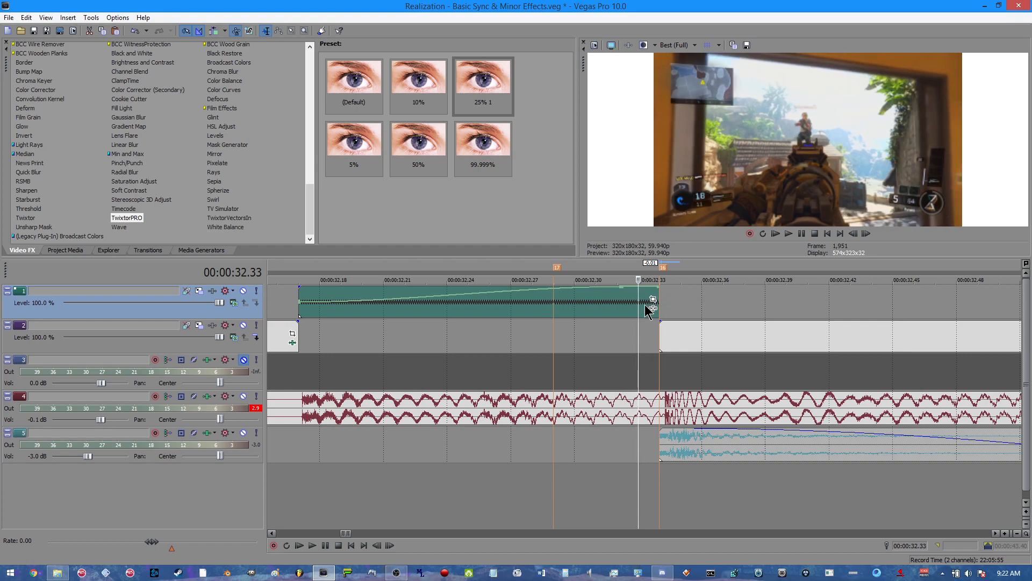
left_click(617, 299)
mouse_move(621, 289)
left_mouse_down()
mouse_move(608, 275)
mouse_move(616, 288)
left_mouse_up()
Split the track 1 clip at 00:00:32.32 and extend the end piece past marker 16
key("s")
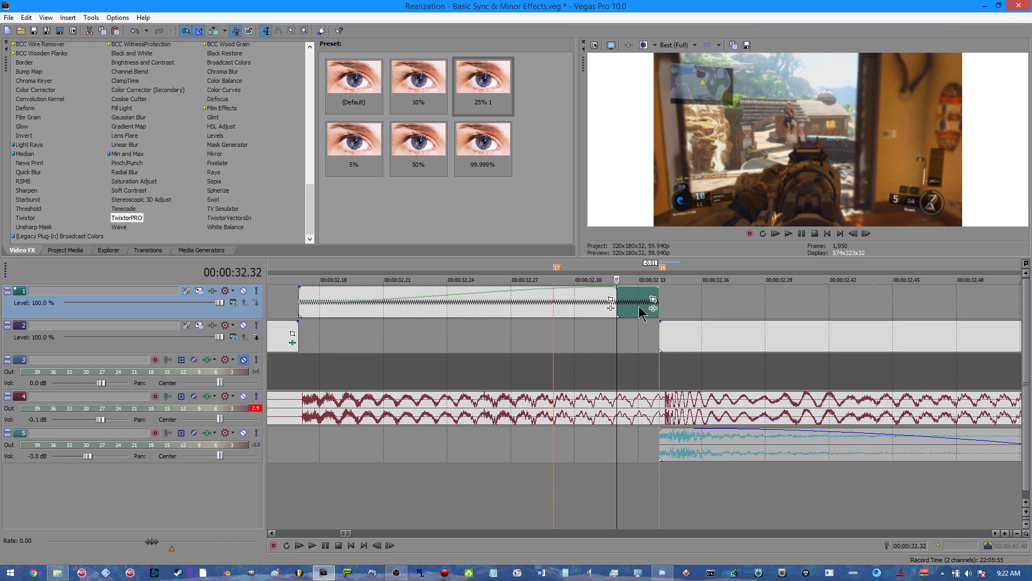
left_click_drag(658, 299, 728, 297)
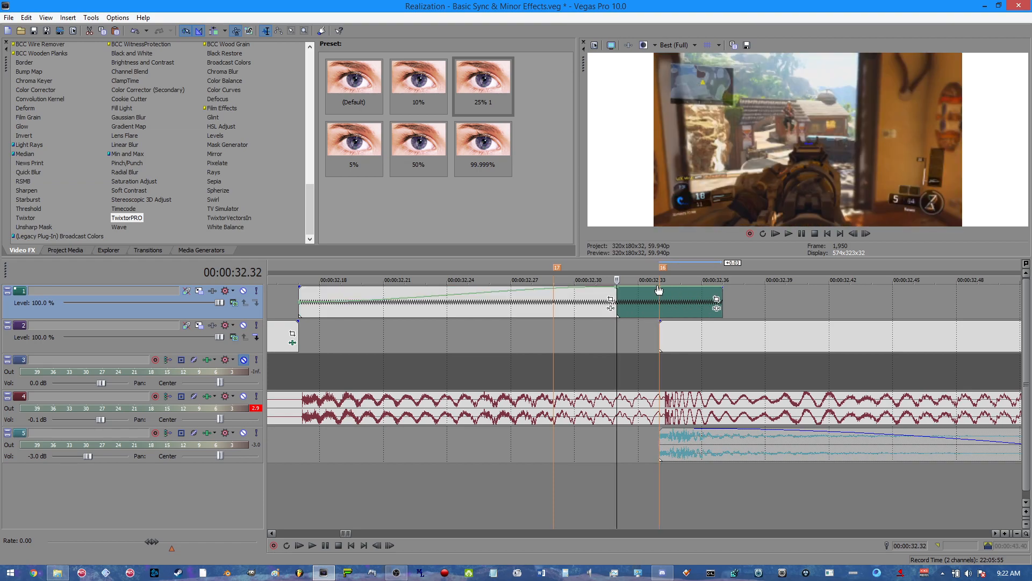
right_click(659, 289)
left_click(683, 346)
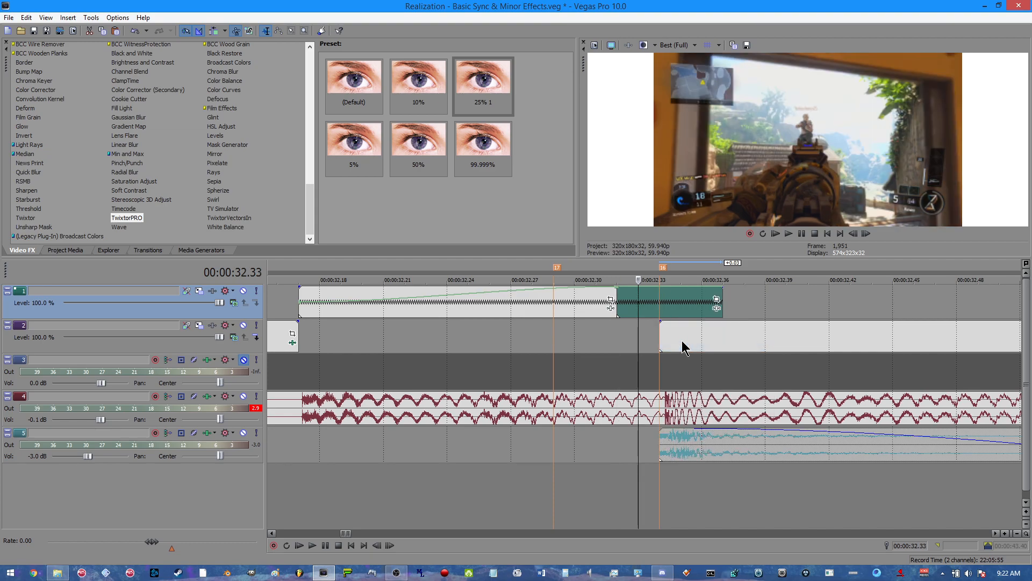
Review the playback rate in the track 1 end piece's properties and remove its velocity envelope
key("Right")
right_click(650, 315)
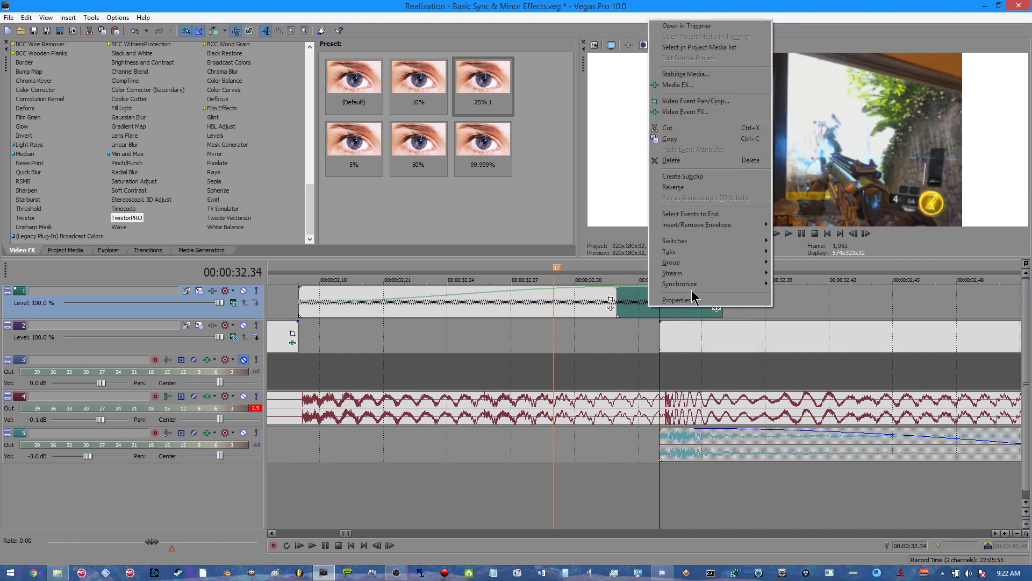
left_click(692, 289)
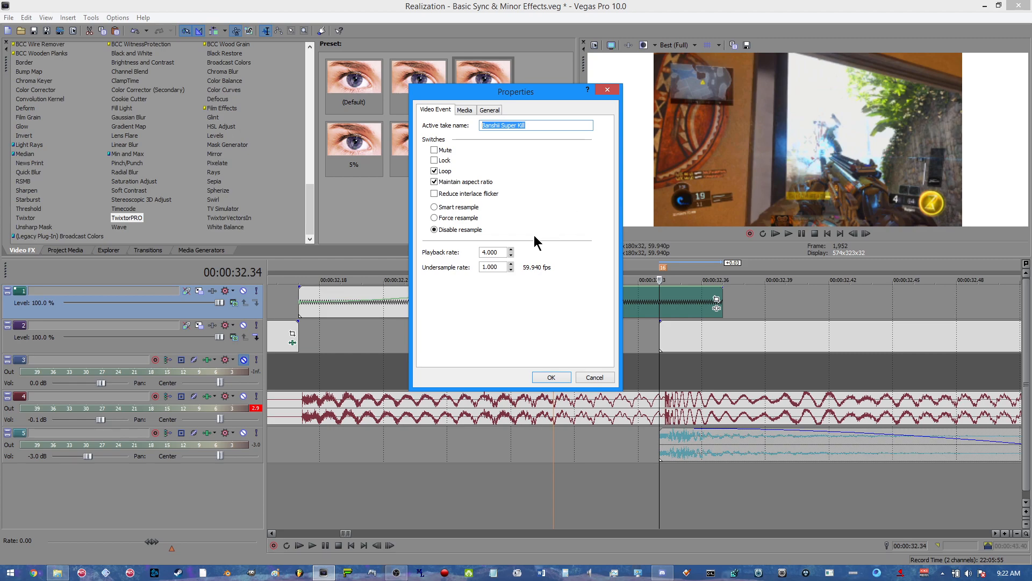
left_click_drag(502, 251, 408, 253)
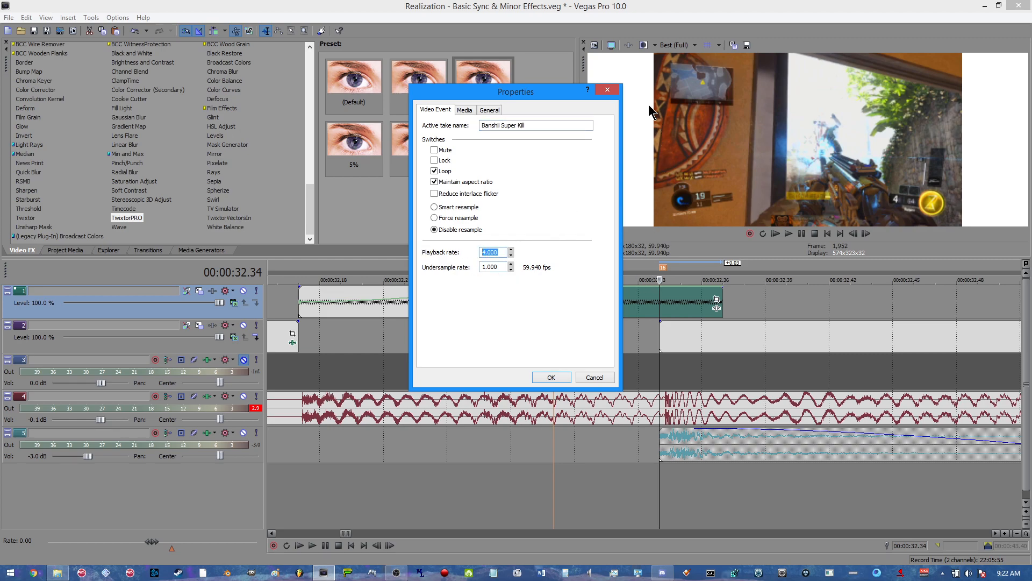
key("Return")
right_click(643, 290)
mouse_move(710, 208)
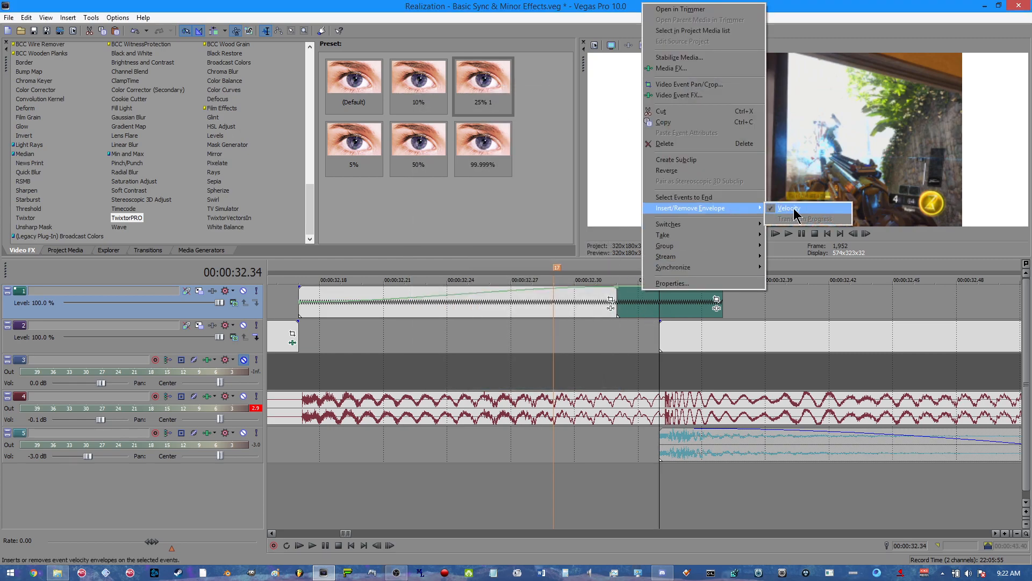
left_click(790, 209)
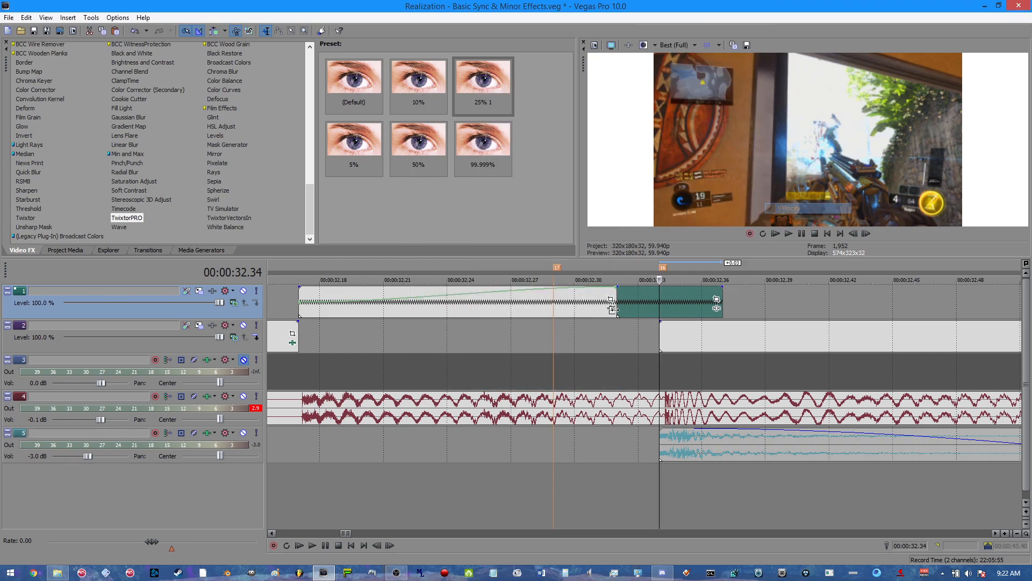
Split the track 1 end piece at 00:00:32.36 and delete the part after the cut
left_click(679, 321)
key("Right")
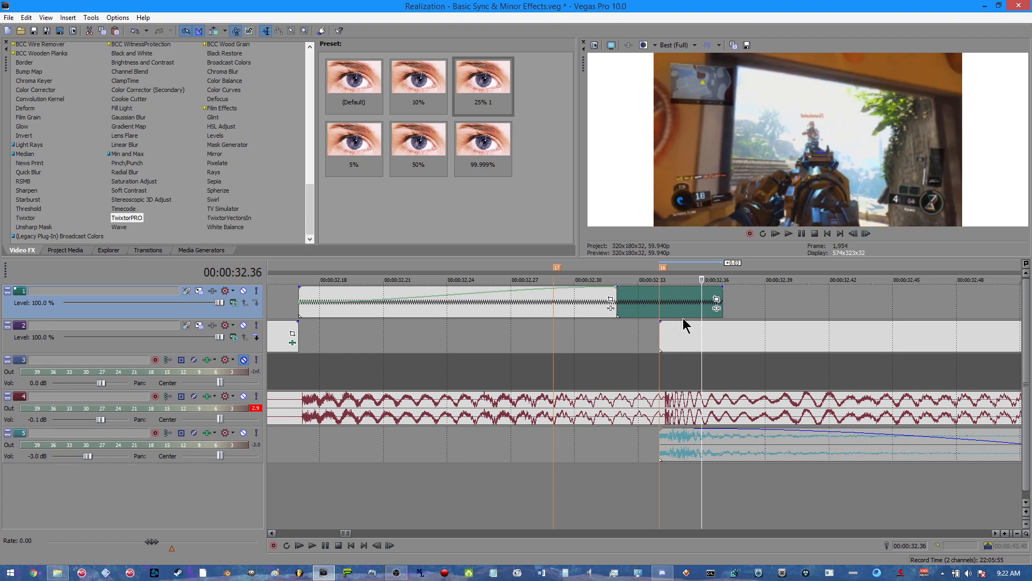
key("s")
right_click(710, 298)
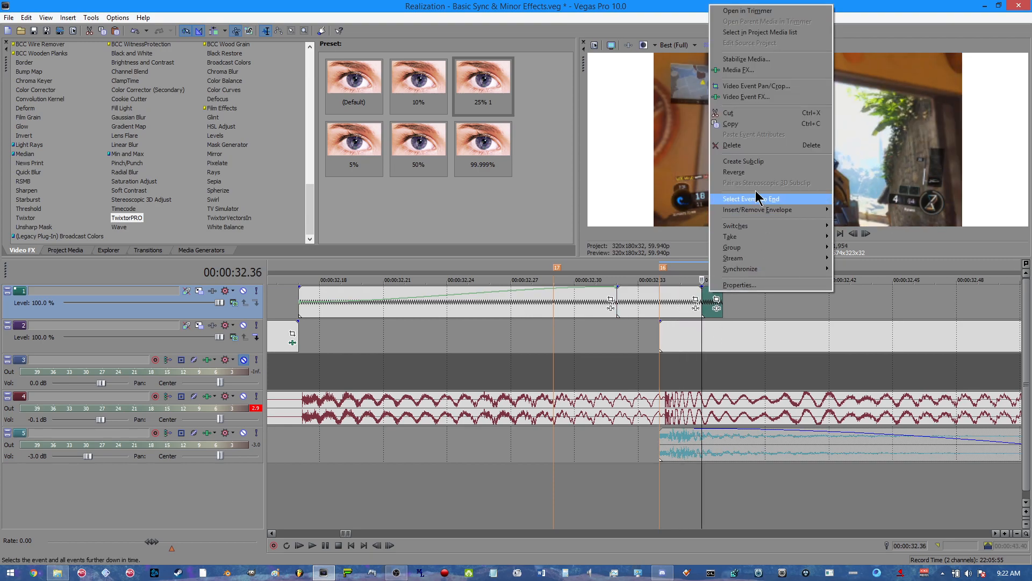
left_click(733, 145)
Cut the track 1 end piece from 00:00:32.32 to 00:00:32.36 into four single-frame pieces
left_click(620, 302)
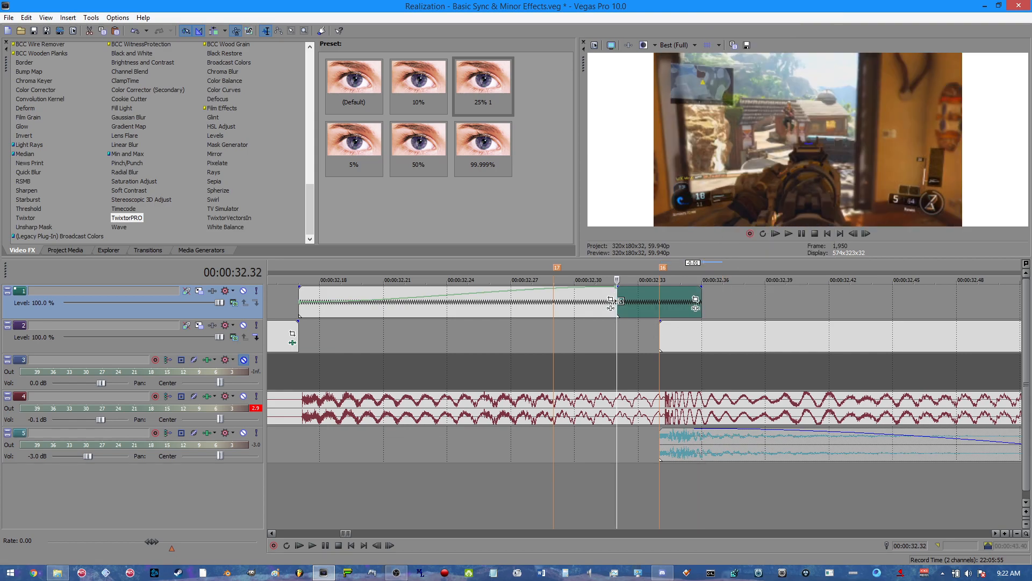
key("Right")
key("s")
key("Right")
key("s")
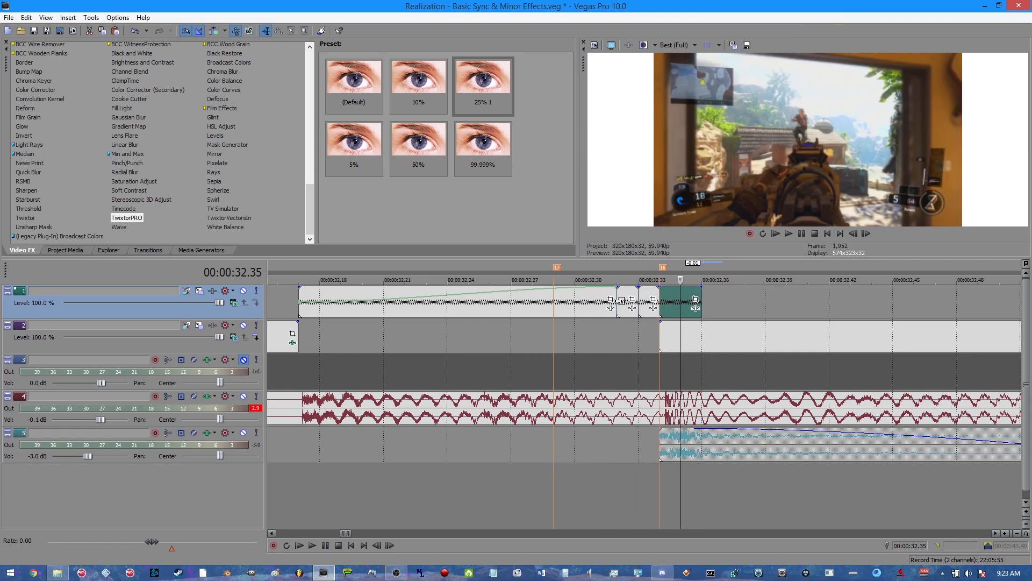
key("Right")
key("s")
Delete the first and third single-frame pieces and leave the other two joined to the ramp clip, ending at marker 16
left_click(649, 302)
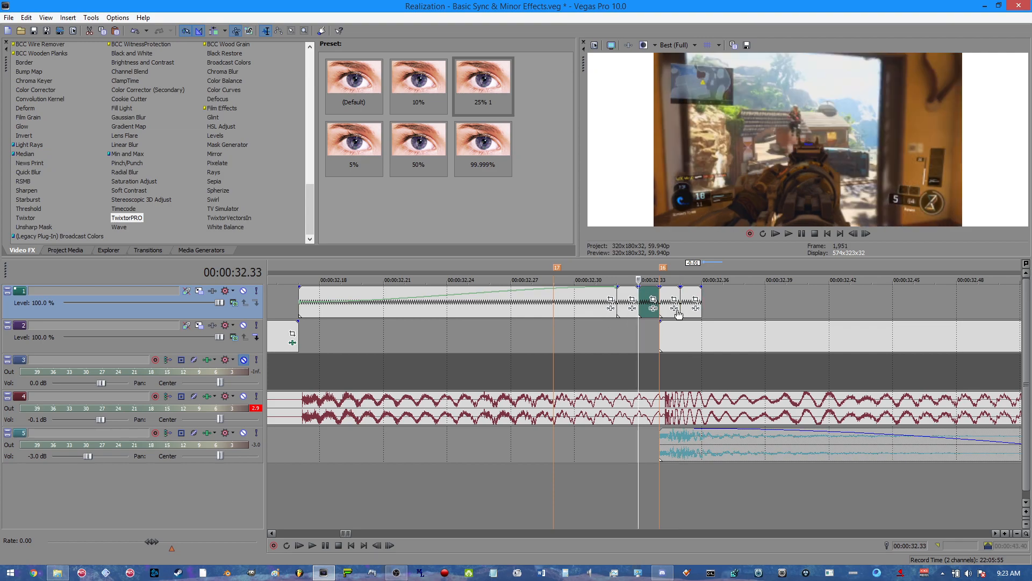
left_click(628, 299)
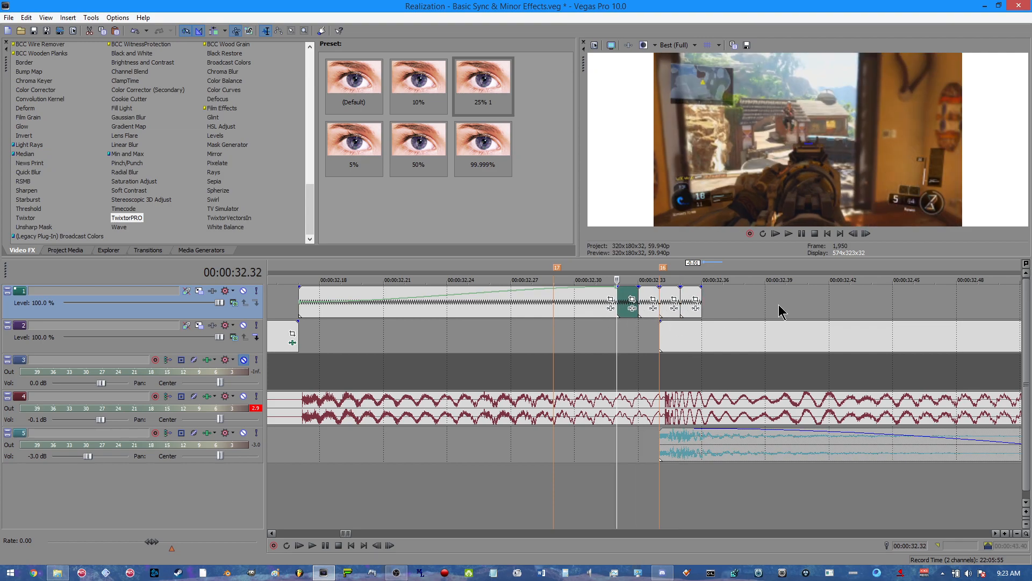
left_click(670, 294, "ctrl")
right_click(663, 293)
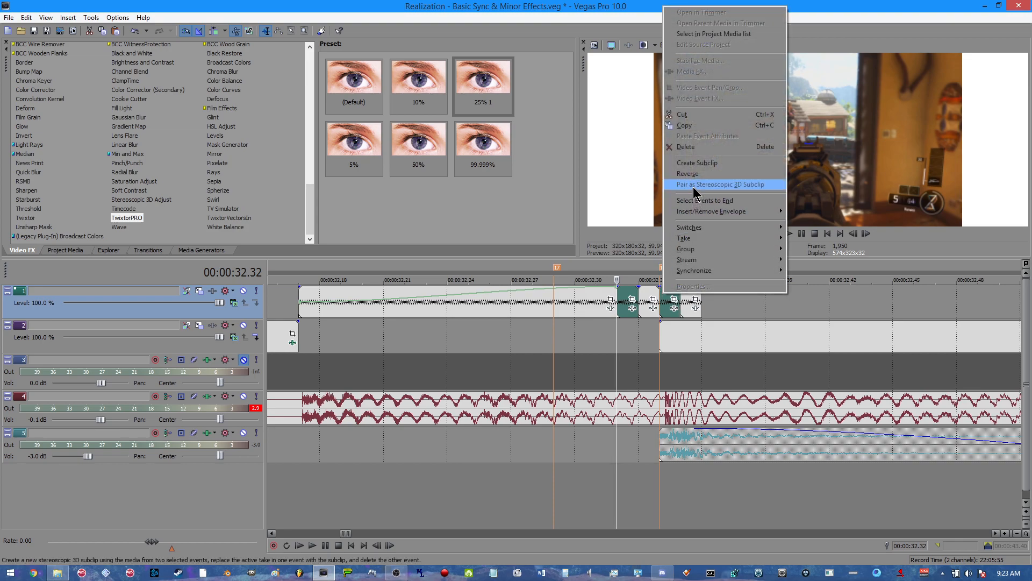
left_click(695, 147)
mouse_move(651, 302)
left_mouse_down()
mouse_move(622, 263)
mouse_move(629, 300)
mouse_move(652, 300)
left_mouse_up()
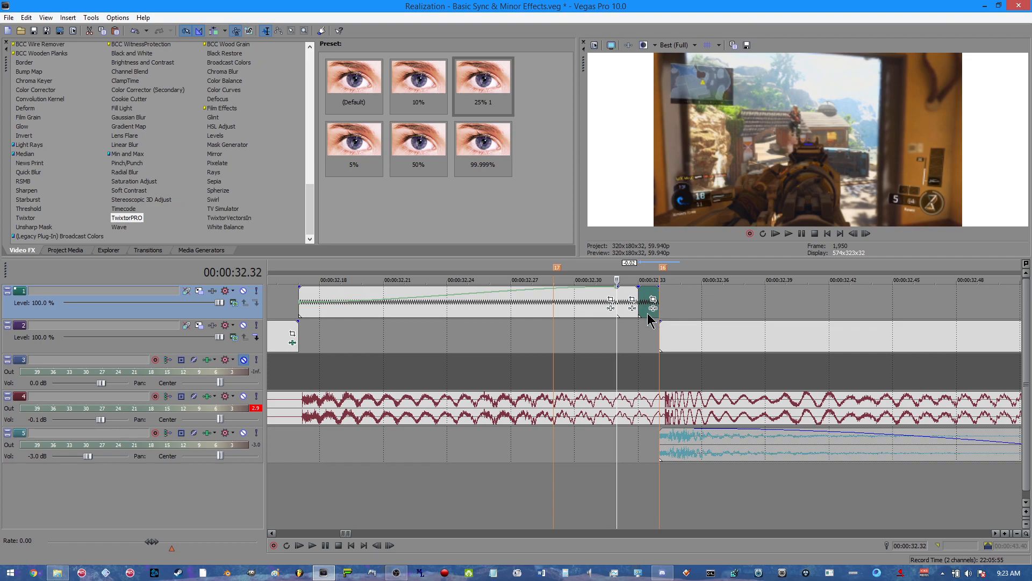
Play the track 1 ramp from its start and examine the single frames leading into marker 16
scroll(682, 334, "down", 2)
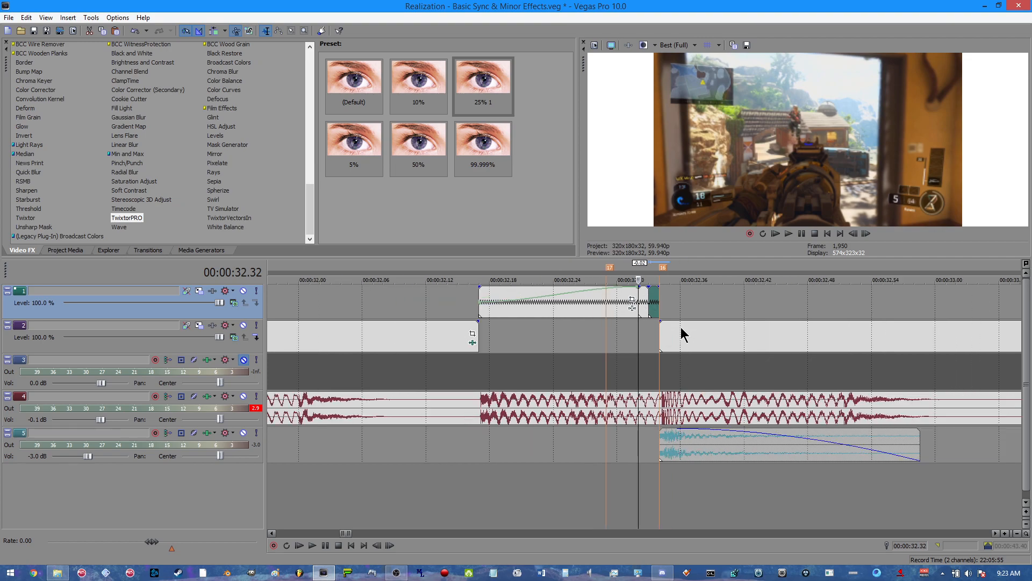
left_click(482, 294)
key("space")
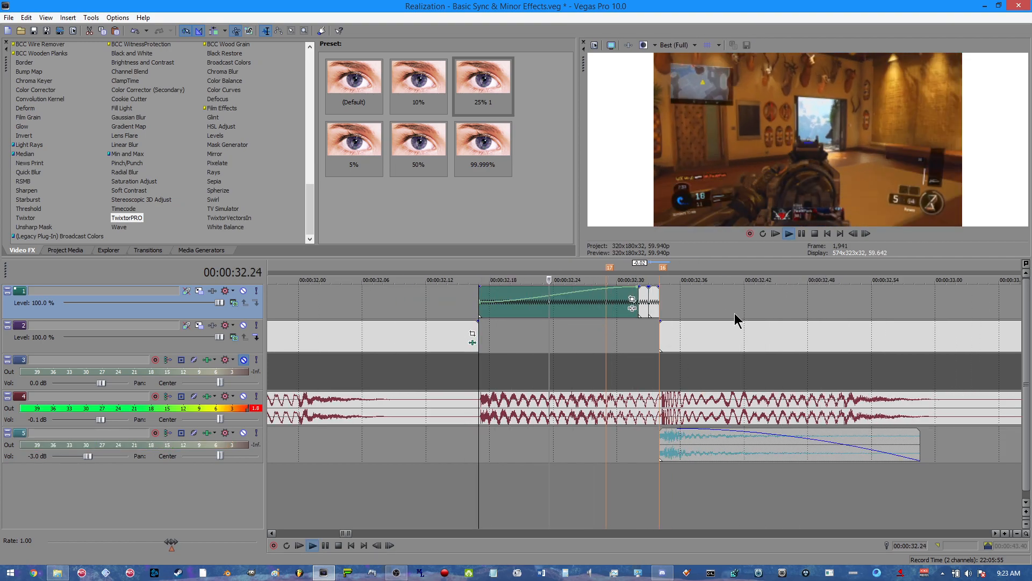
left_click(660, 335)
scroll(660, 335, "up", 3)
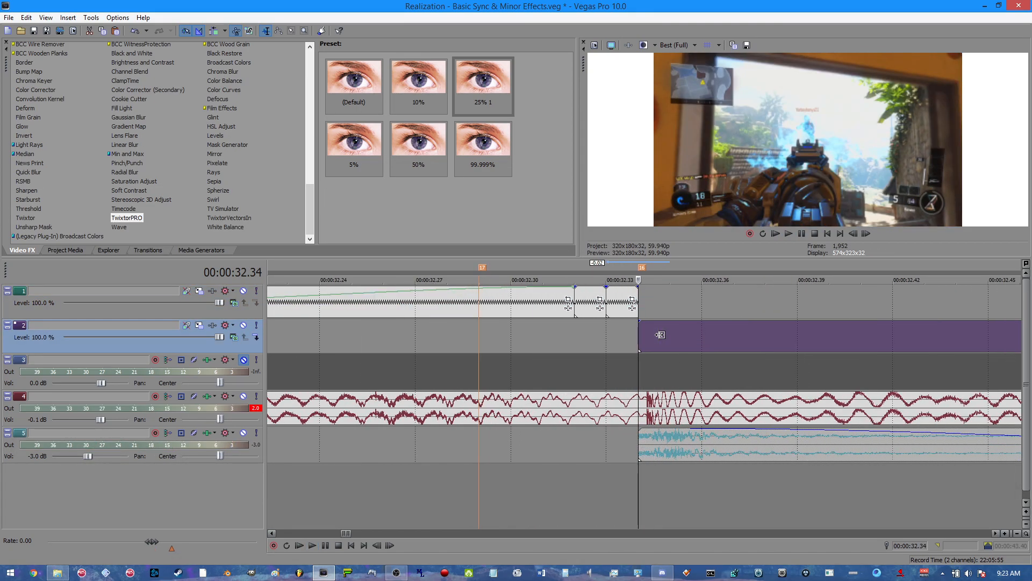
left_click(611, 308)
key("Right")
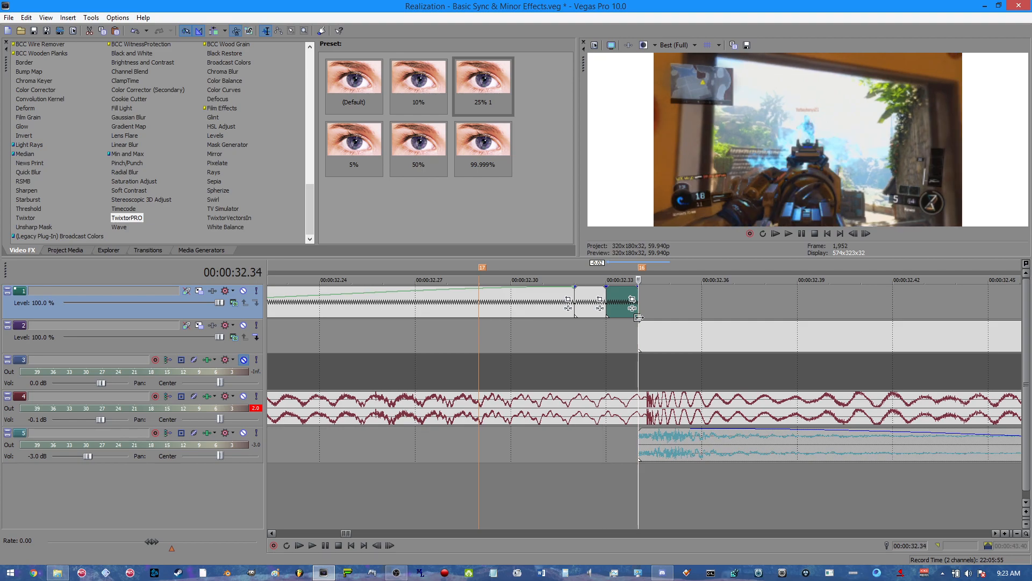
Replay the section before the track 1 ramp and step frame by frame through the cut at 00:00:32.17
scroll(649, 339, "down", 2)
scroll(551, 356, "down", 2)
left_click(486, 312)
key("space")
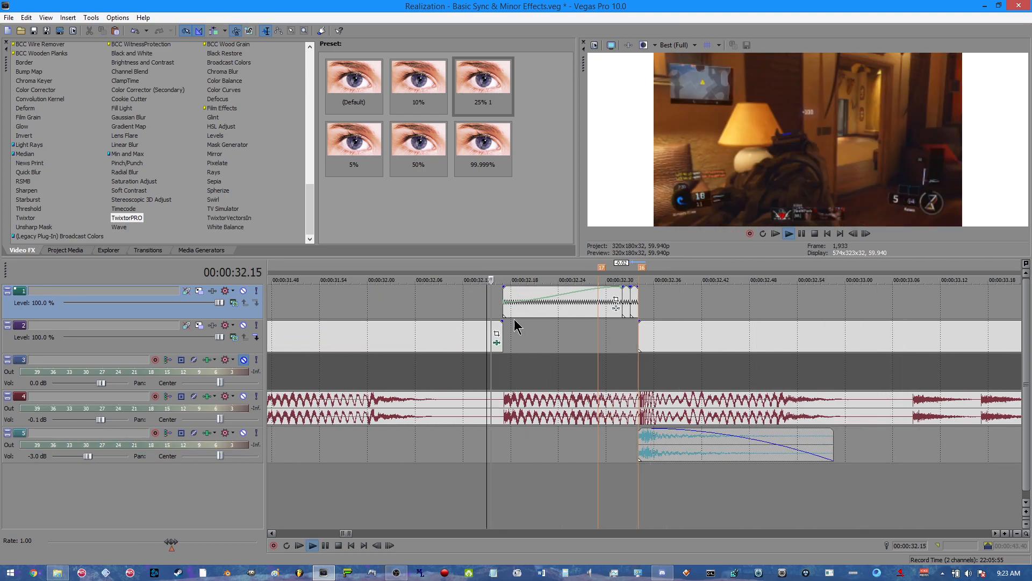
key("space")
key("Right")
key("Right")
key("Right")
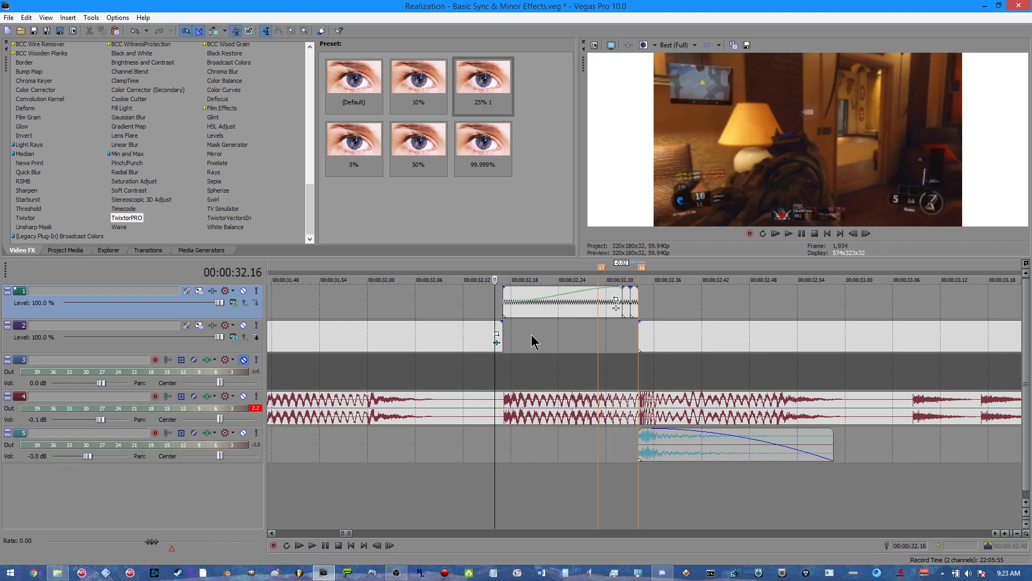
key("Left")
key("Left")
scroll(532, 334, "up", 1)
scroll(731, 322, "up", 1)
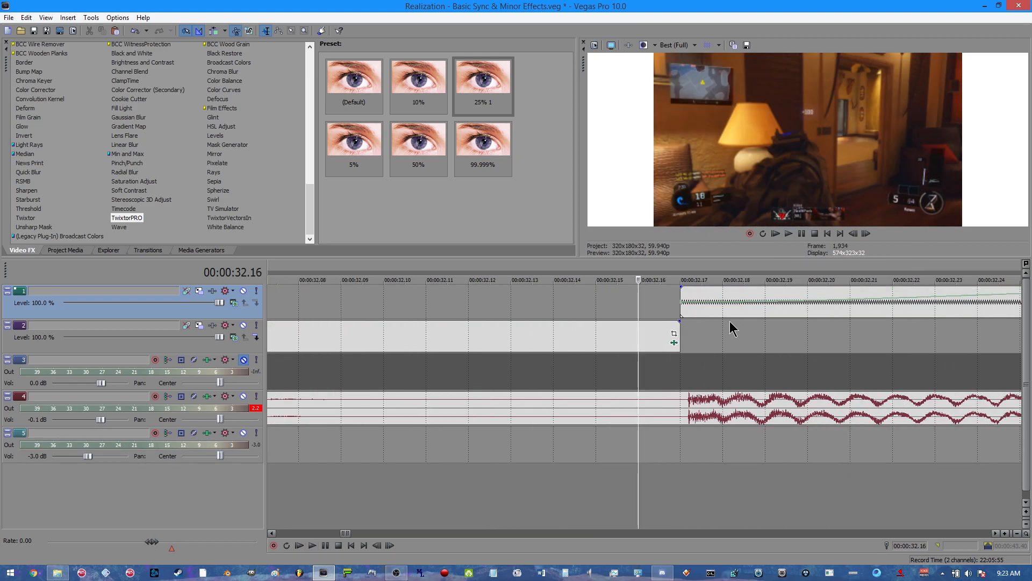
key("Right")
key("Left")
key("Right")
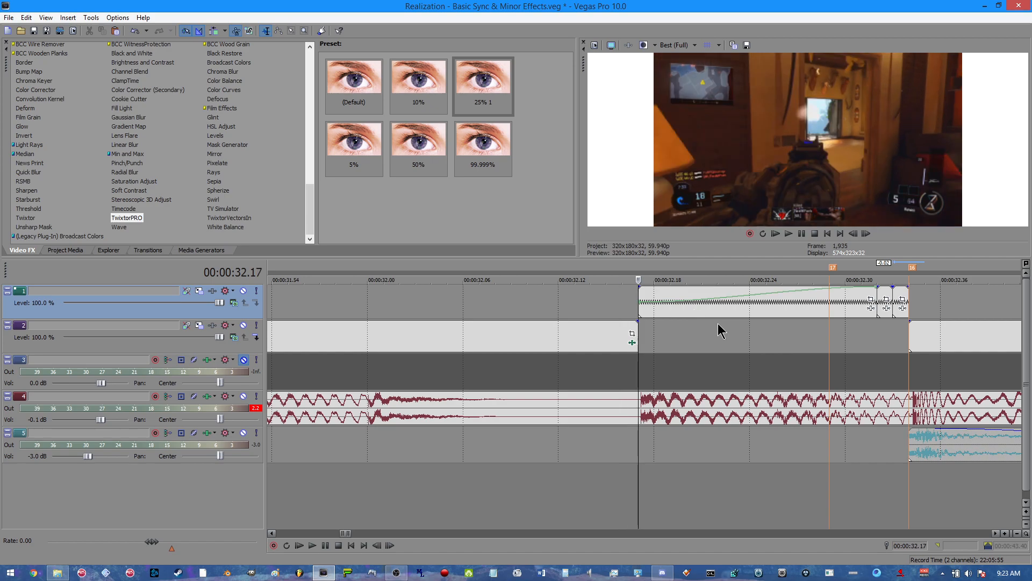
Extend the ramp clip's start to earlier footage and shift all track 1 pieces later so the ramp begins at 00:00:32.17
left_click(903, 301)
left_click_drag(752, 304, 759, 308)
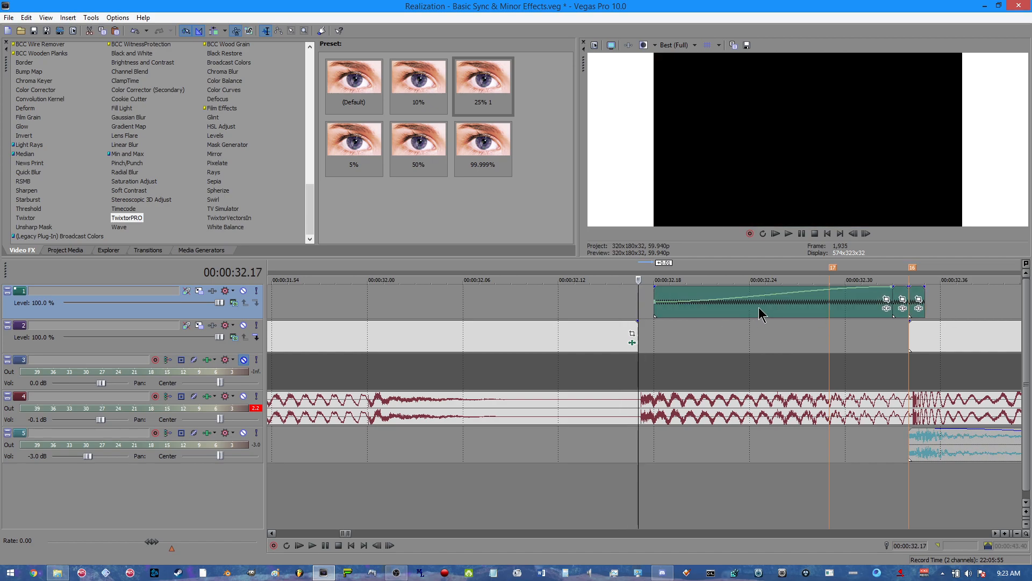
left_click(718, 344)
left_click_drag(654, 290, 622, 304)
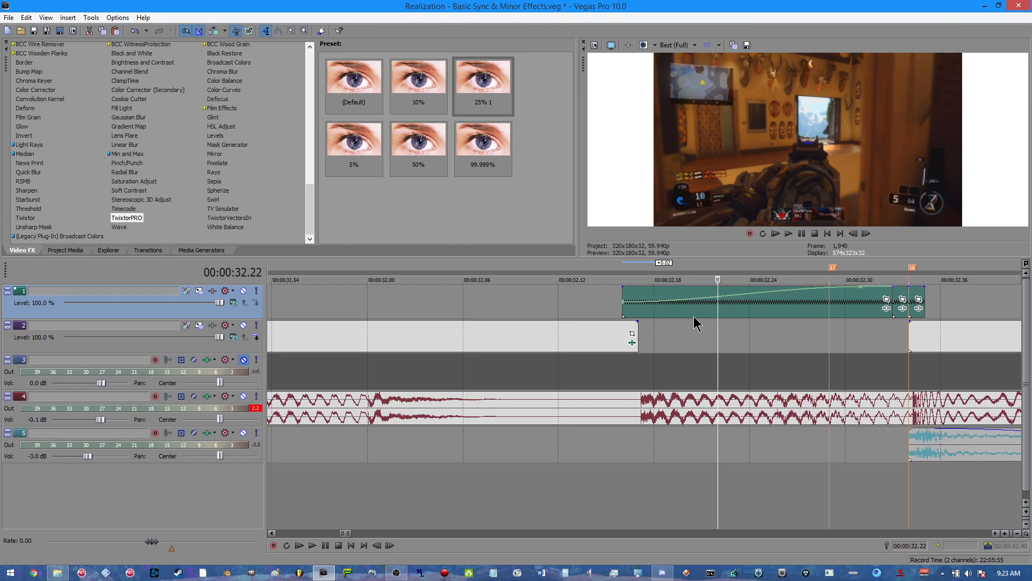
left_click_drag(696, 320, 707, 315)
left_click(640, 293)
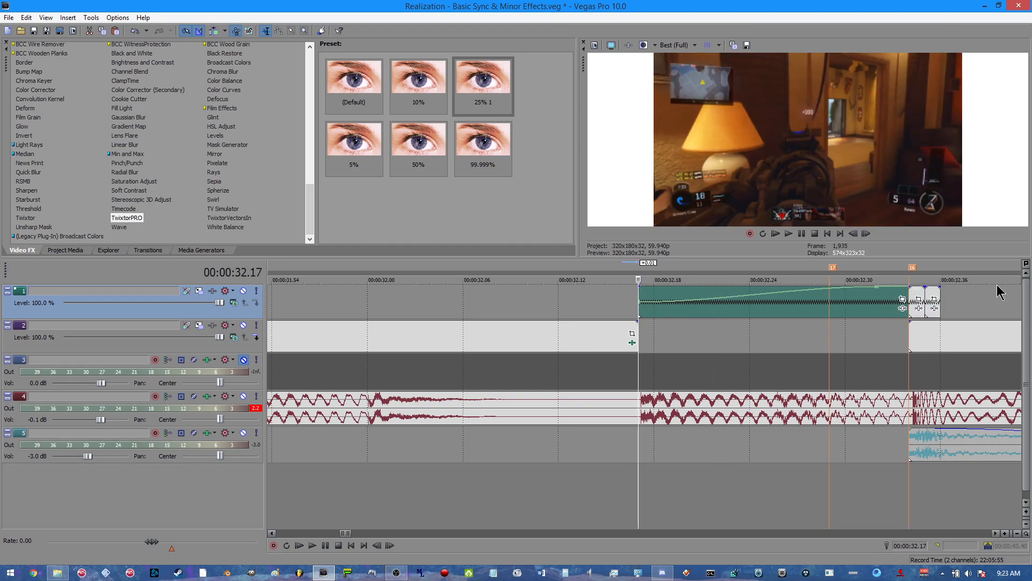
Compare the track 1 footage at 00:00:32.32 with the single-frame piece at marker 16
left_click(913, 302)
scroll(954, 309, "up", 1)
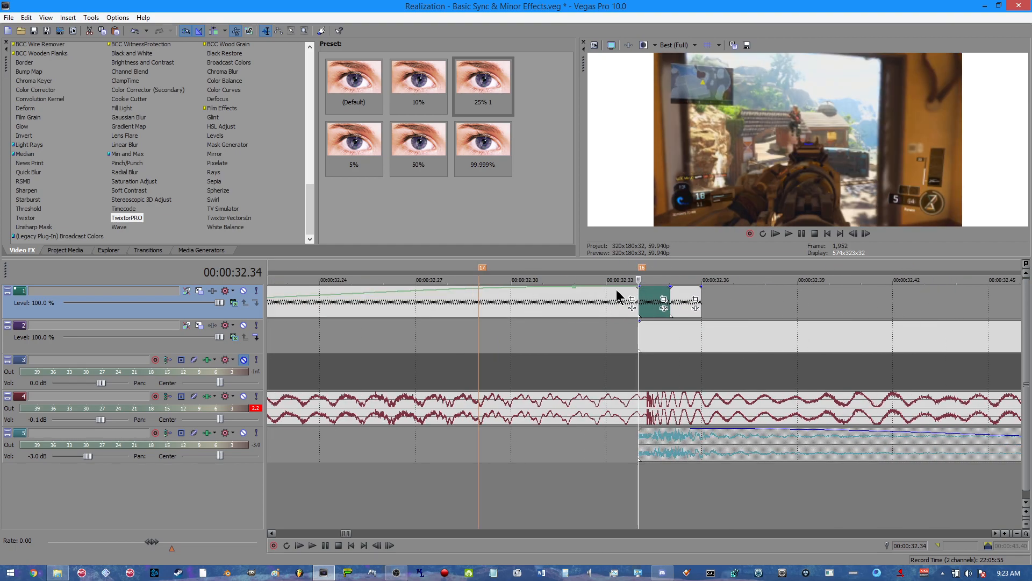
left_click(576, 292)
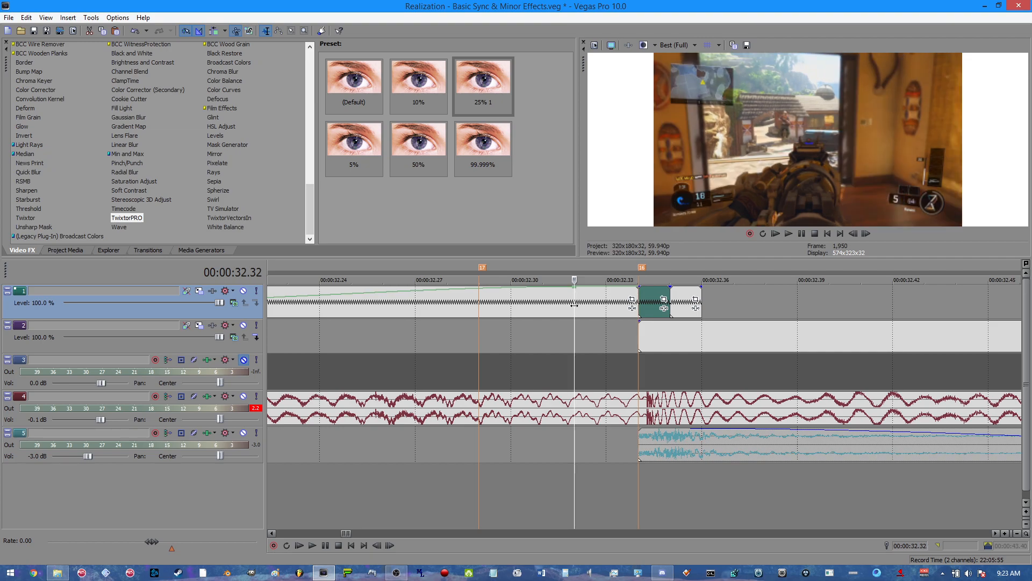
left_click(651, 304)
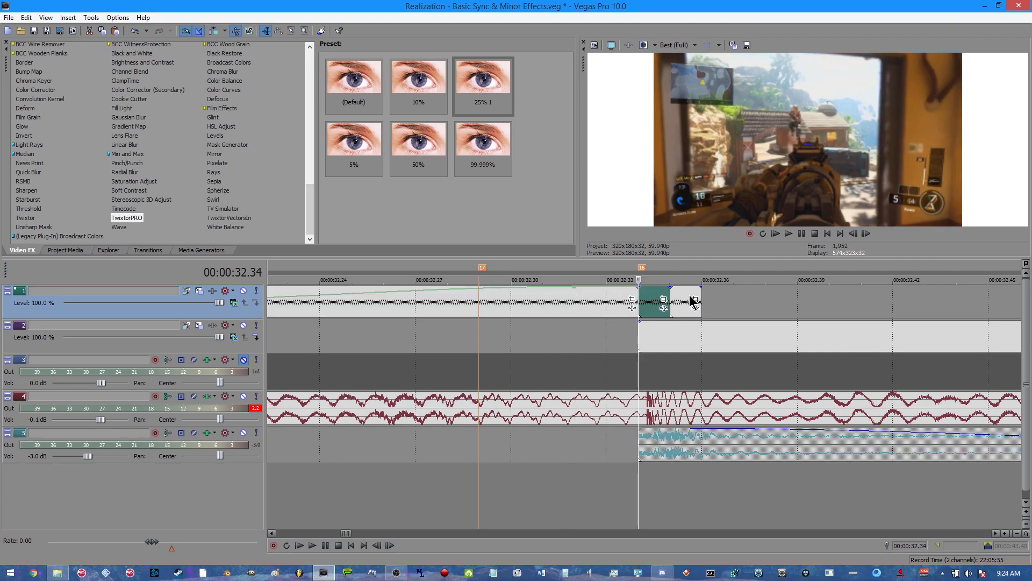
left_click(576, 302)
left_click(651, 300)
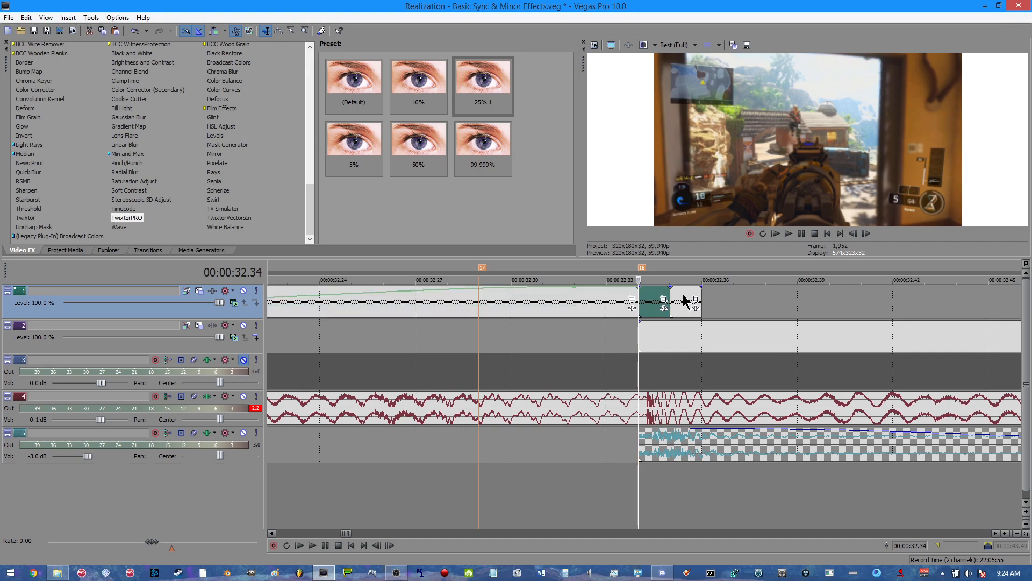
Delete the two single-frame pieces after marker 16 and extend the track 1 ramp clip's end to about 00:00:32.40
right_click(682, 299)
left_click(705, 147)
left_click_drag(638, 299, 829, 296)
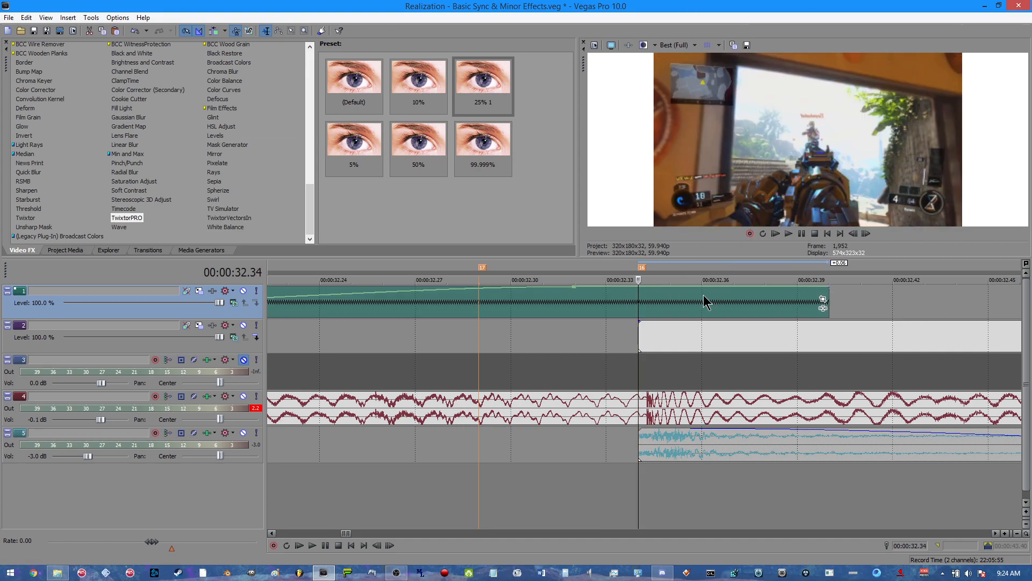
Split the track 1 ramp clip at 00:00:32.31 and remove the velocity envelope from the piece after the cut
left_click(576, 292)
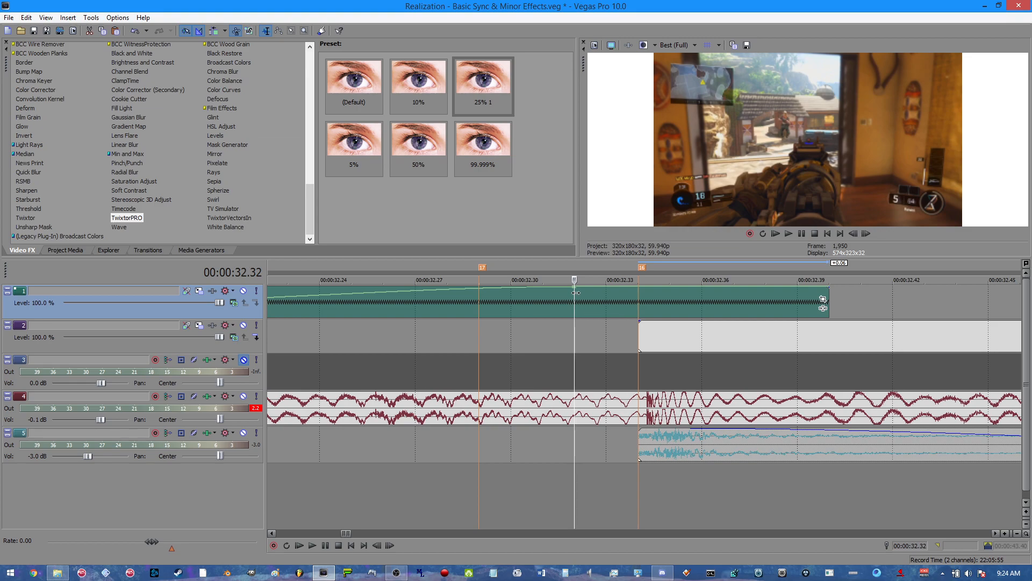
key("Left")
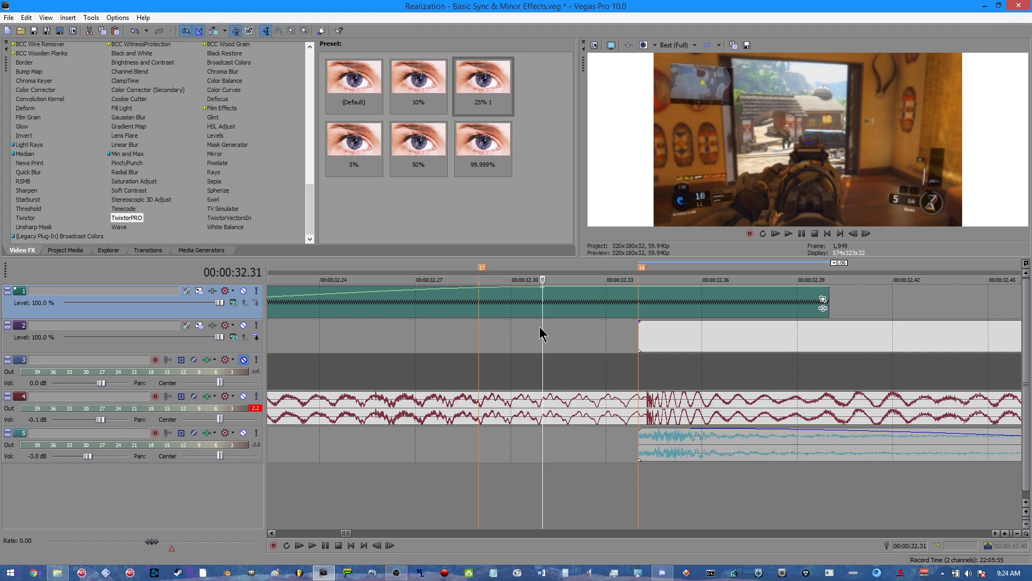
key("s")
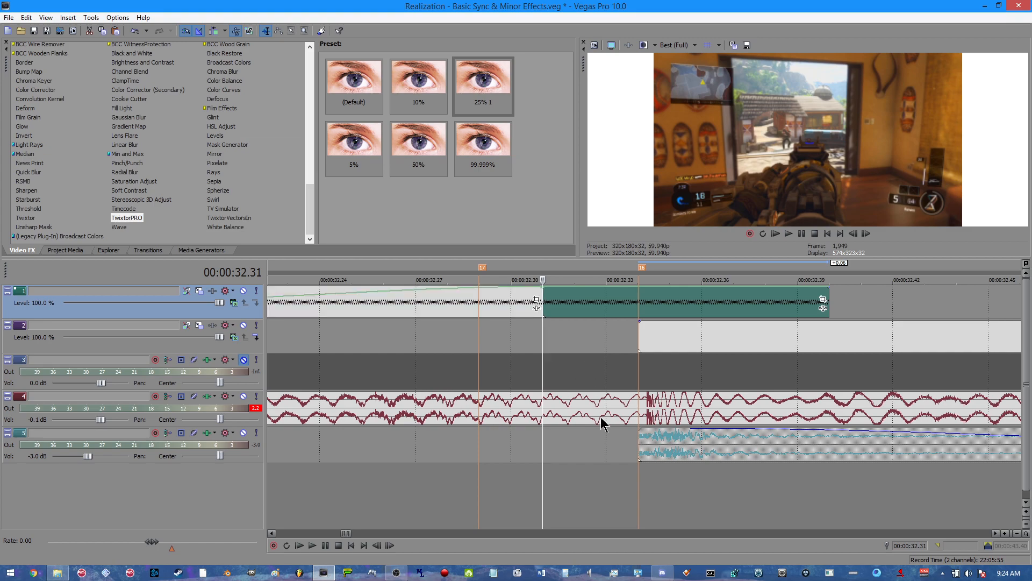
right_click(583, 316)
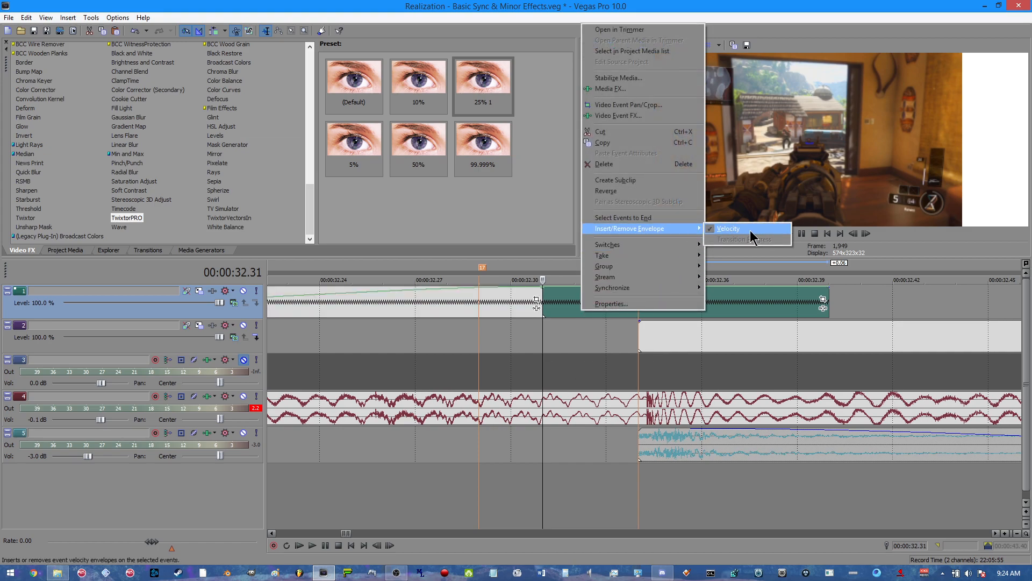
left_click(753, 230)
Extend the end of the piece after the cut to about 00:00:32.43 and set its playback rate to 3
left_click(828, 294)
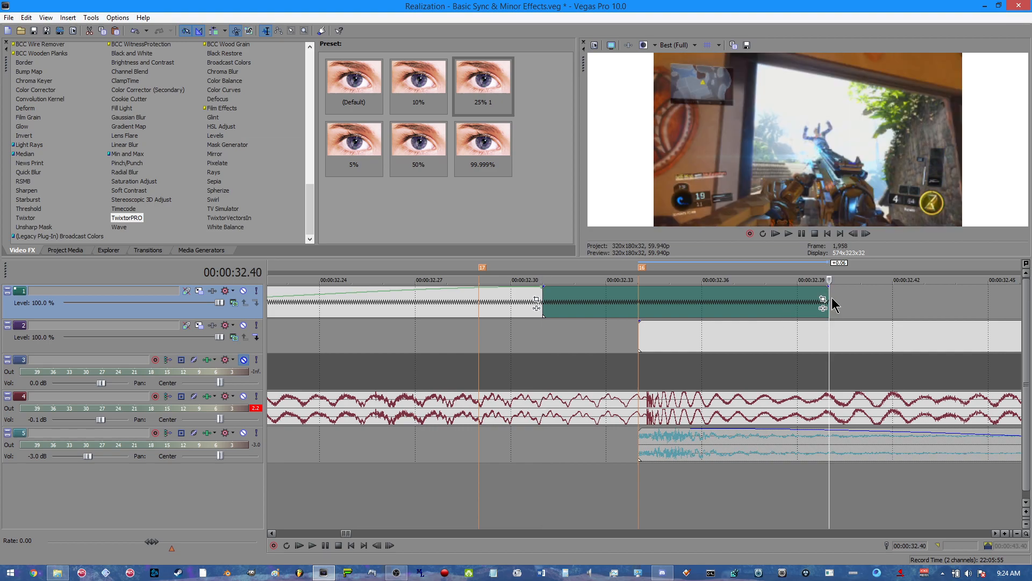
left_click_drag(826, 298, 923, 299)
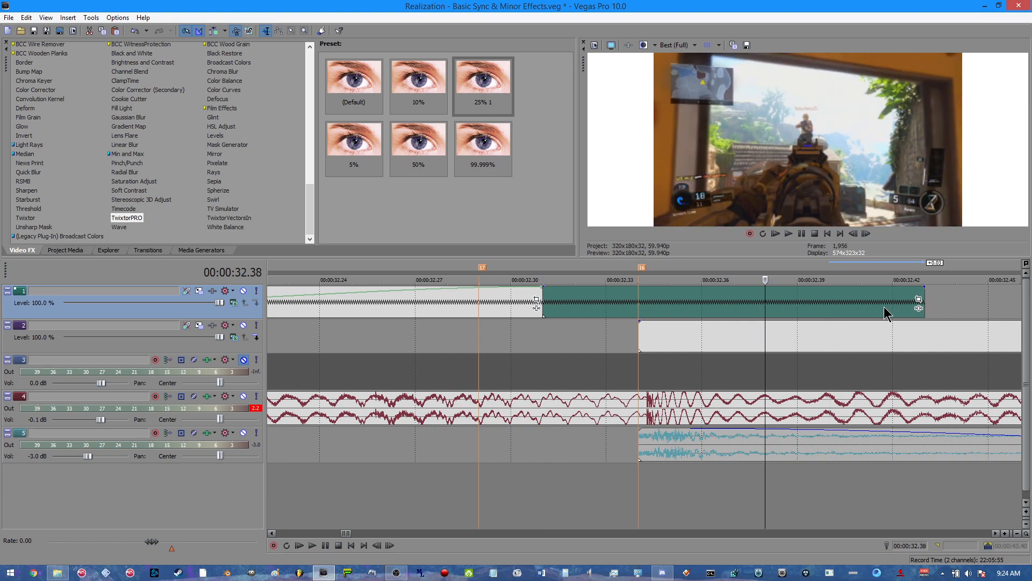
key("Right")
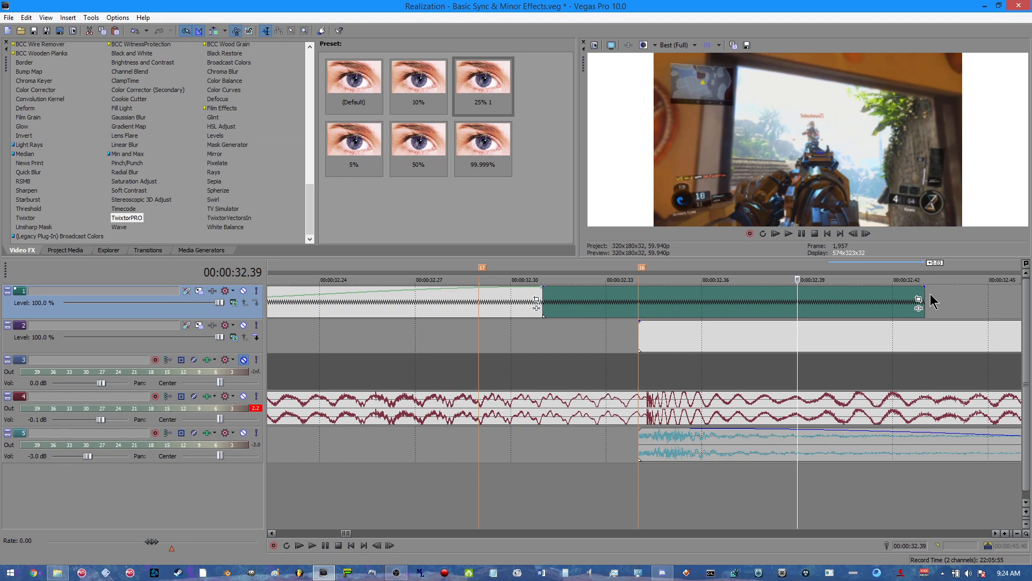
right_click(869, 309)
left_click(892, 299)
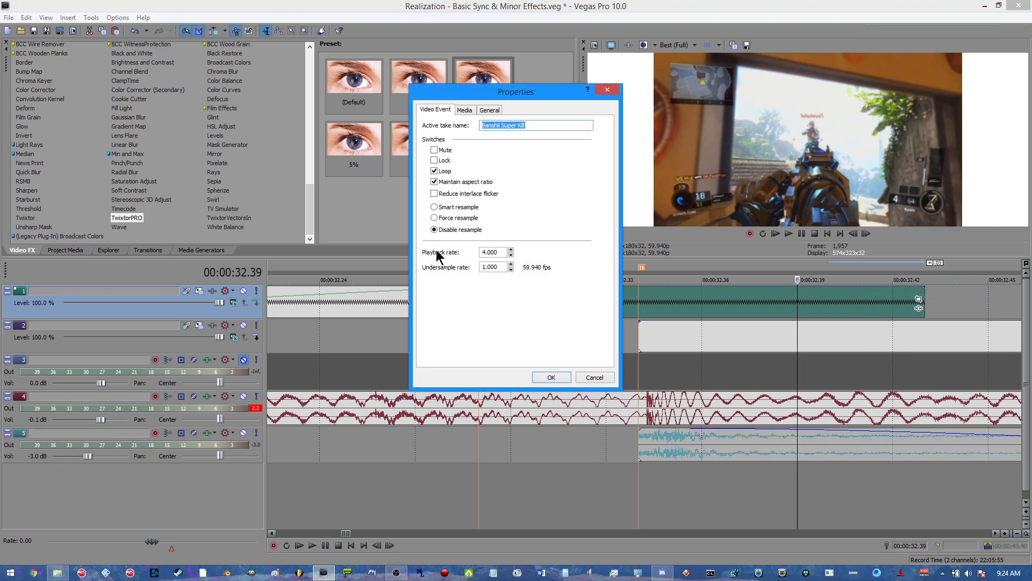
double_click(497, 253)
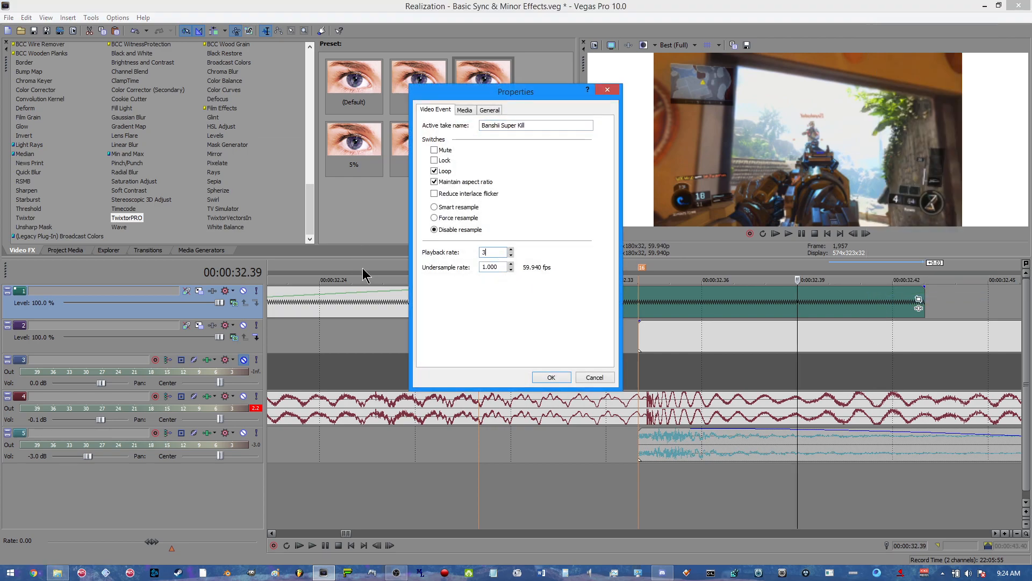
key("Return")
Step through the piece's last frames, split it at 00:00:32.41 and delete the remainder after the cut
key("Right")
key("Right")
key("Right")
key("Left")
key("Left")
key("Right")
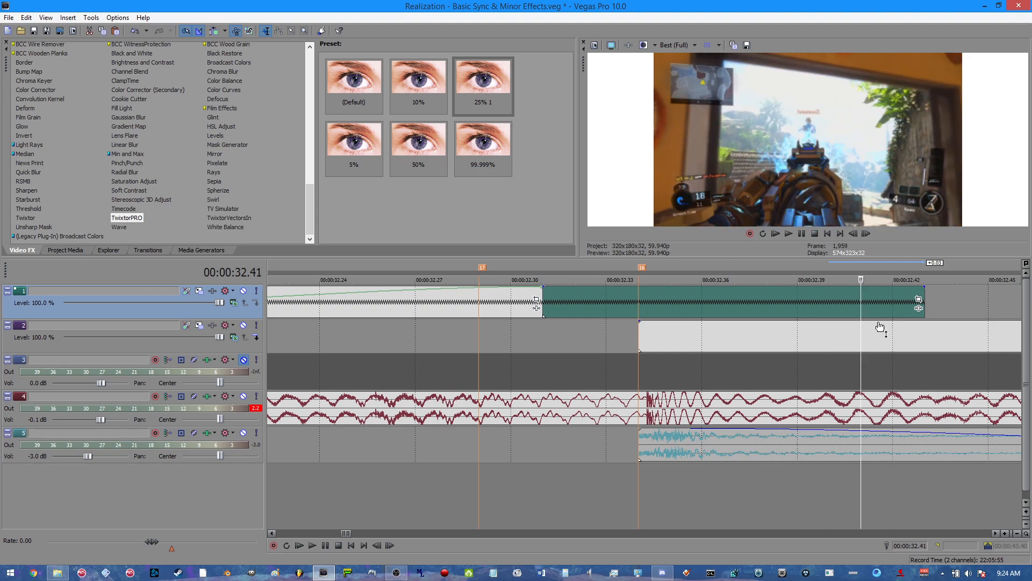
key("s")
right_click(878, 298)
left_click(908, 177)
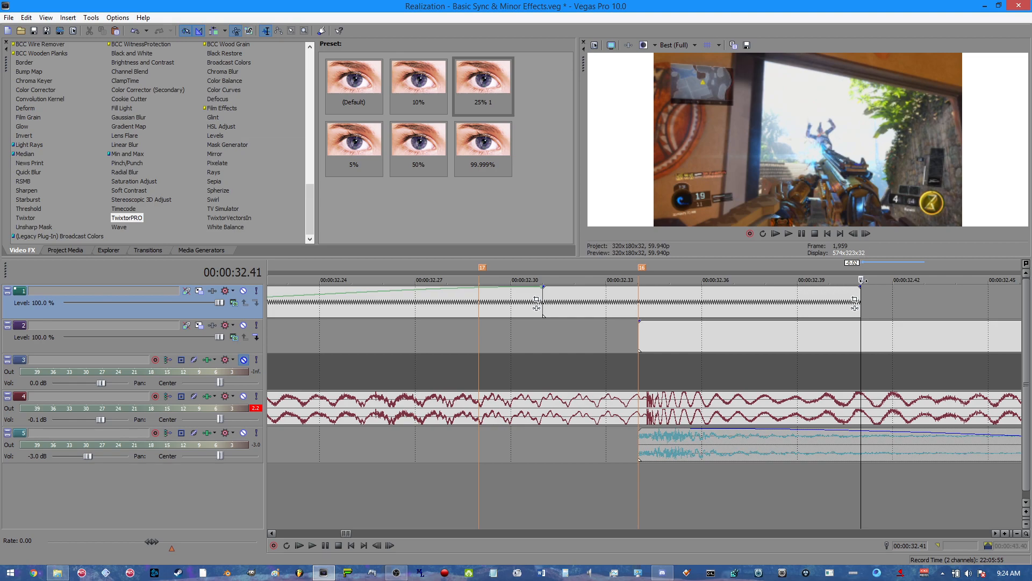
Split the track 1 piece from 00:00:32.31 to 00:00:32.41 into single-frame pieces
left_click(546, 292)
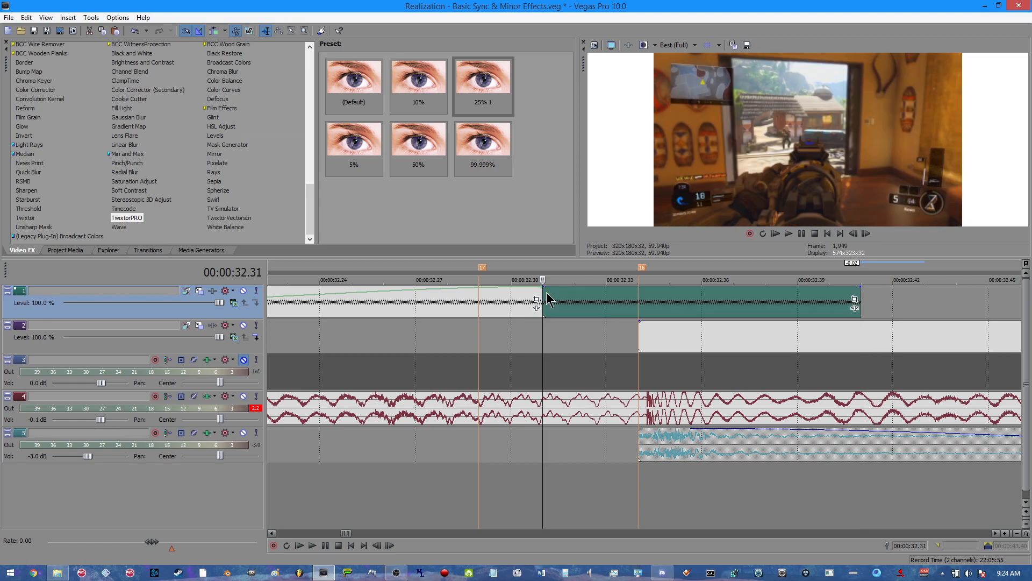
key("Right")
key("s")
key("Right")
key("s")
key("Right")
key("s")
key("Right")
key("s")
key("Right")
key("s")
key("Right")
key("s")
key("Right")
key("s")
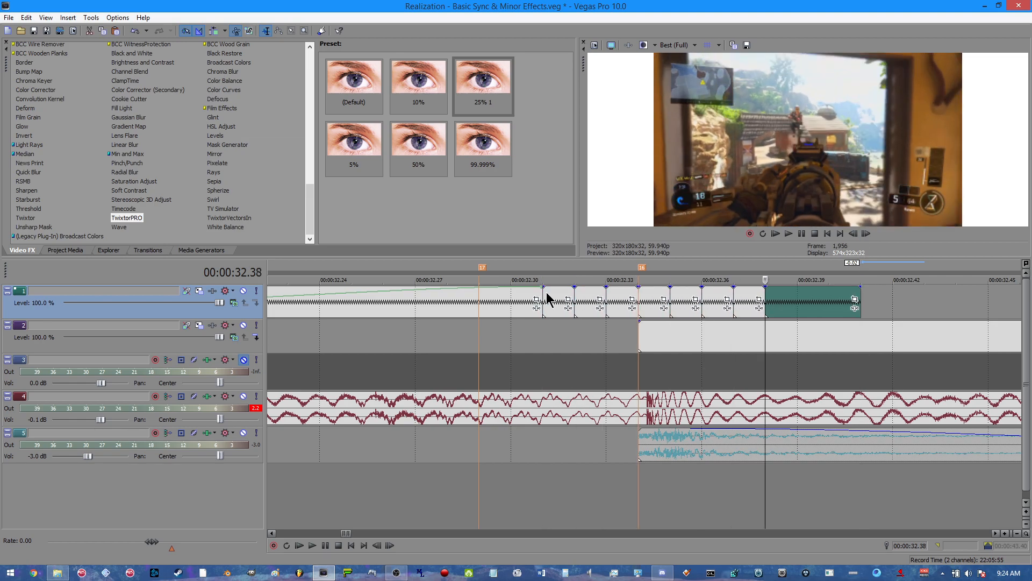
key("Right")
key("s")
key("Right")
key("s")
Delete every other single-frame piece on track 1, starting with the one at 00:00:32.31
left_click(546, 292)
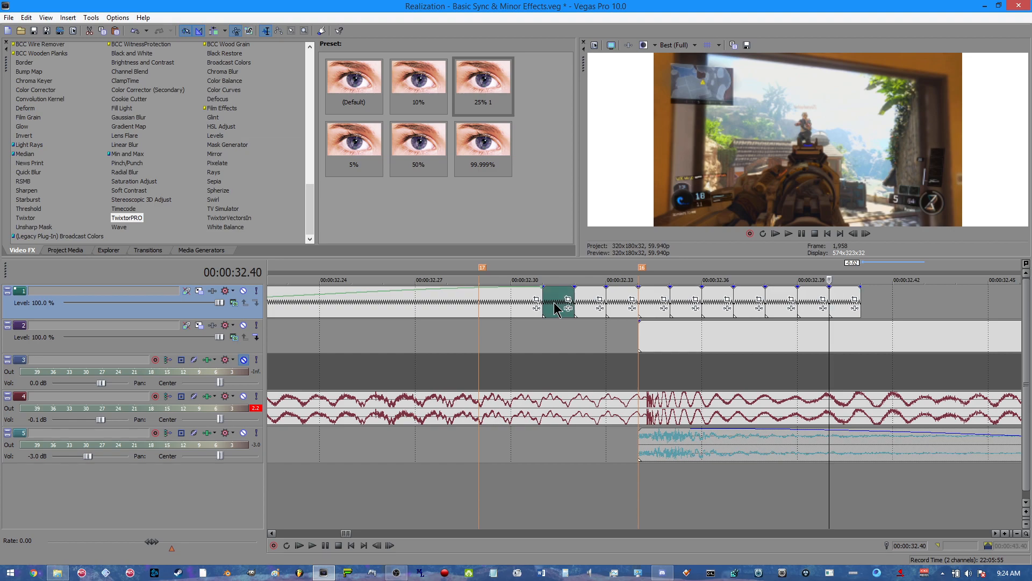
left_click(613, 300, "ctrl")
left_click(688, 304, "ctrl")
left_click(751, 305, "ctrl")
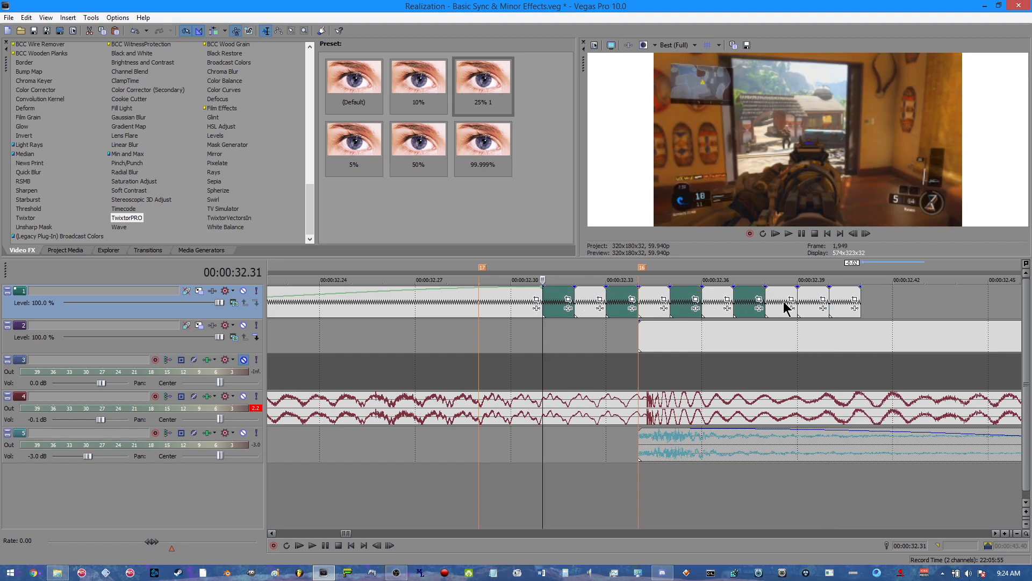
left_click(813, 305, "ctrl")
right_click(813, 305)
left_click(820, 152)
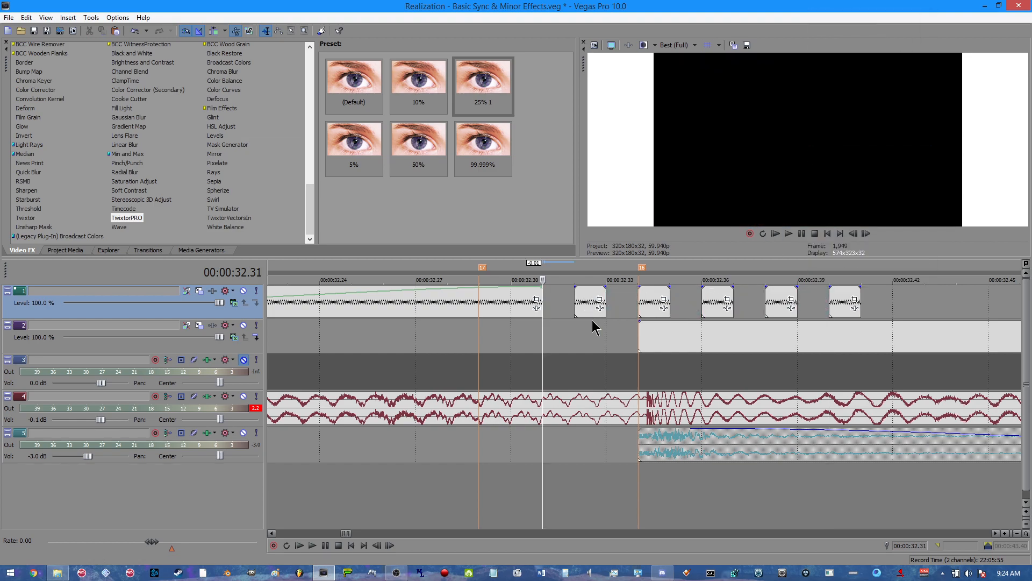
Delete the single-frame pieces on track 1 at marker 16 and 00:00:32.38
left_click(592, 304)
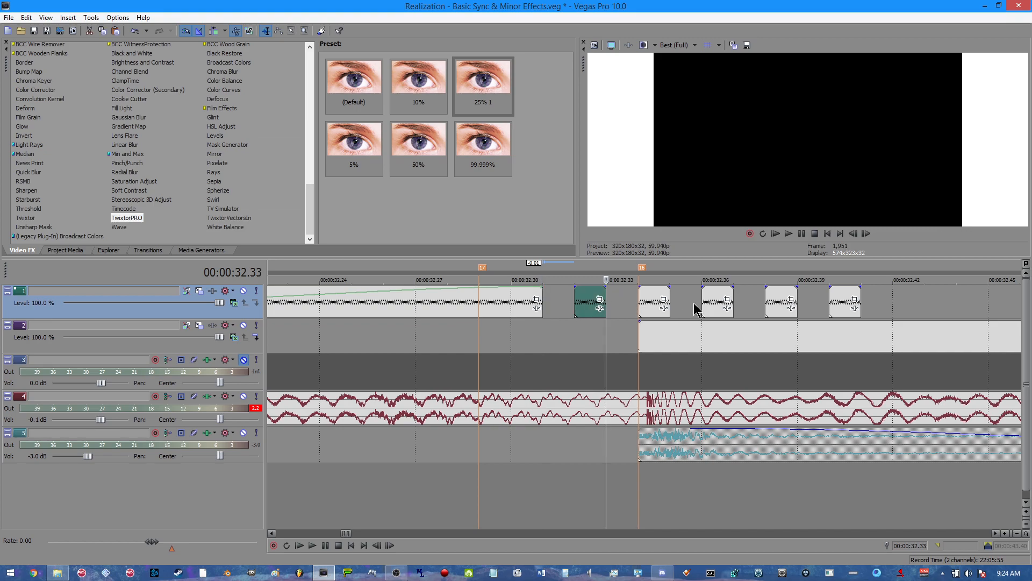
left_click(647, 301)
left_click(778, 303, "ctrl")
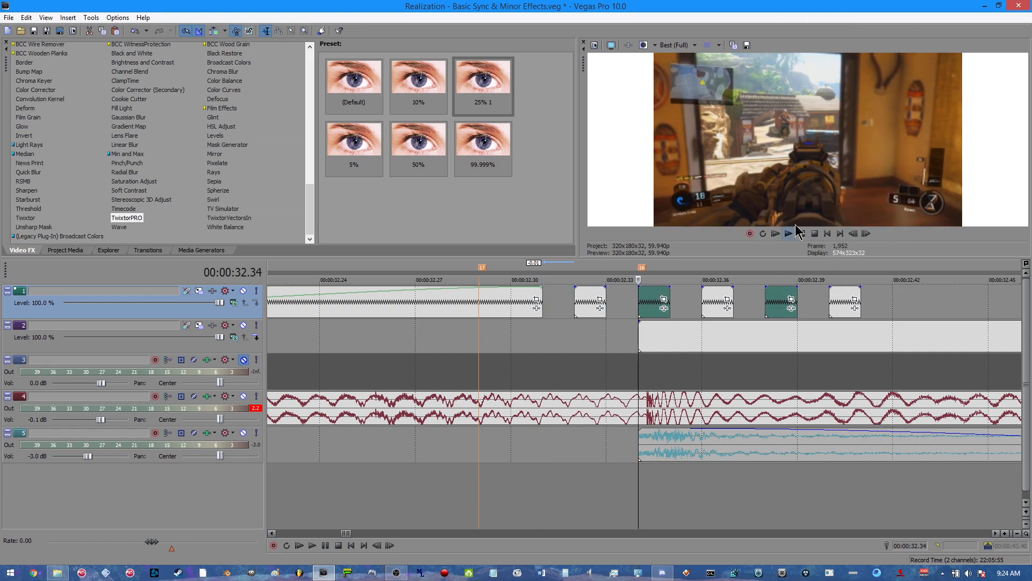
right_click(778, 302)
left_click(795, 425)
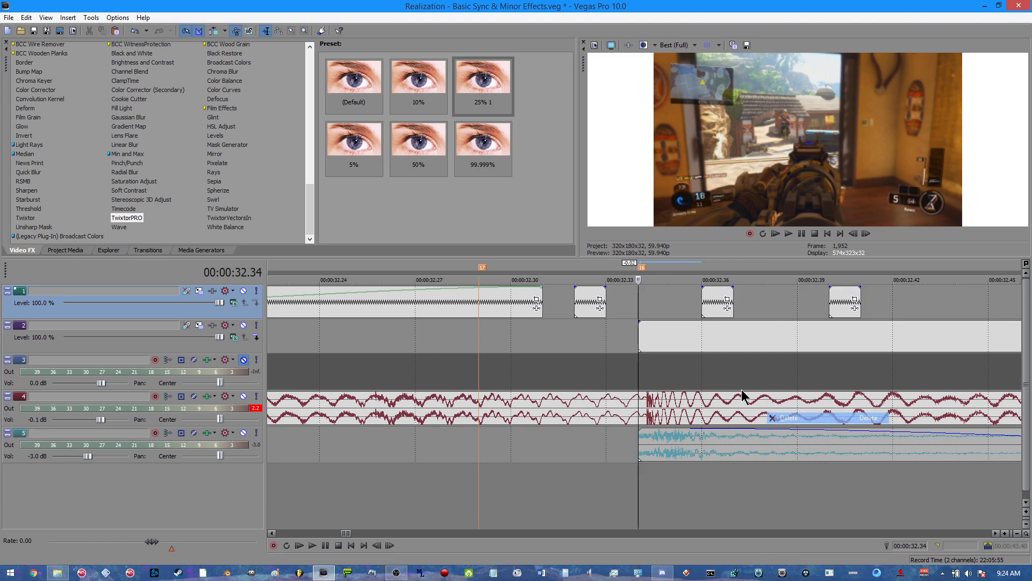
Move the three remaining single-frame pieces together directly after the ramp clip so they end at marker 16
left_click_drag(597, 303, 565, 305)
left_click_drag(717, 304, 591, 306)
left_click_drag(845, 306, 624, 305)
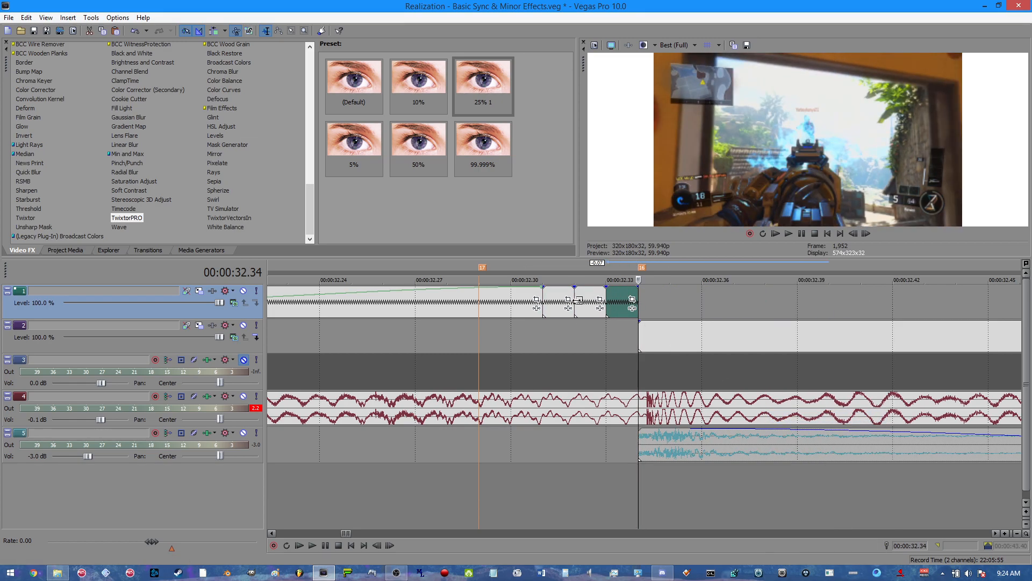
Replay the track 1 ramp and its single-frame pieces from just before 00:00:32.17 through marker 16
left_click(546, 301)
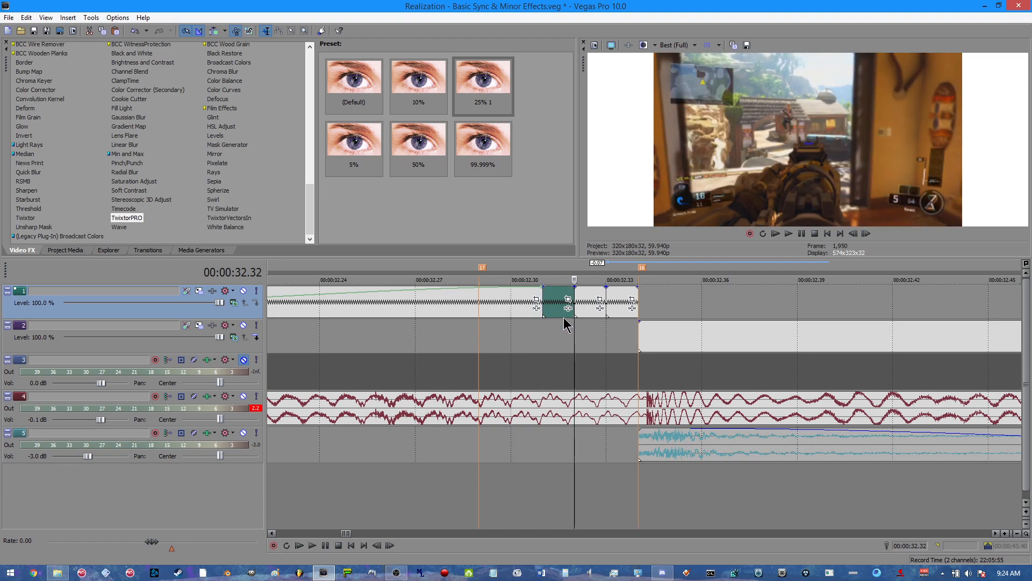
scroll(562, 344, "down", 3)
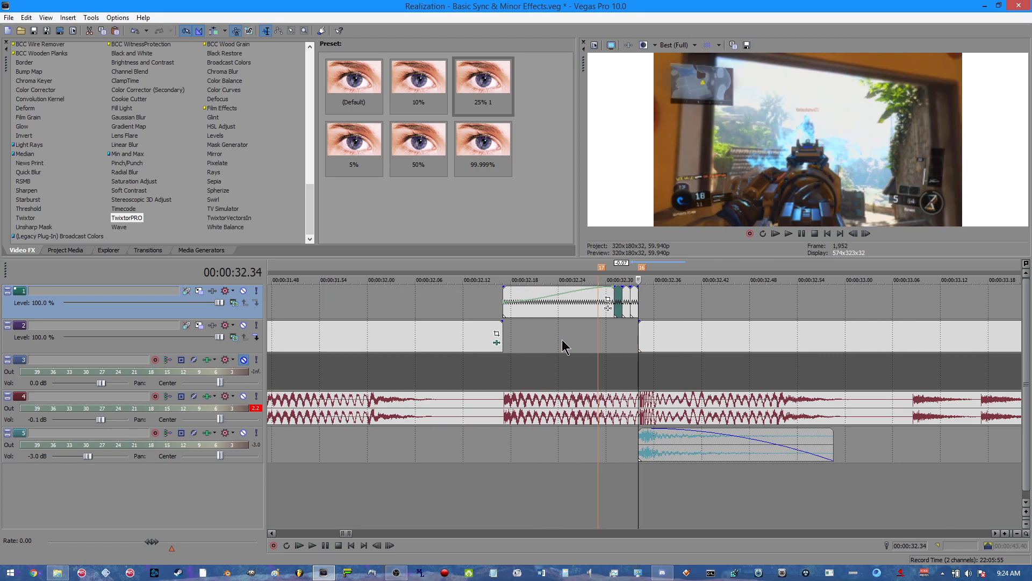
left_click(504, 297)
key("space")
key("space")
left_click(494, 307)
key("space")
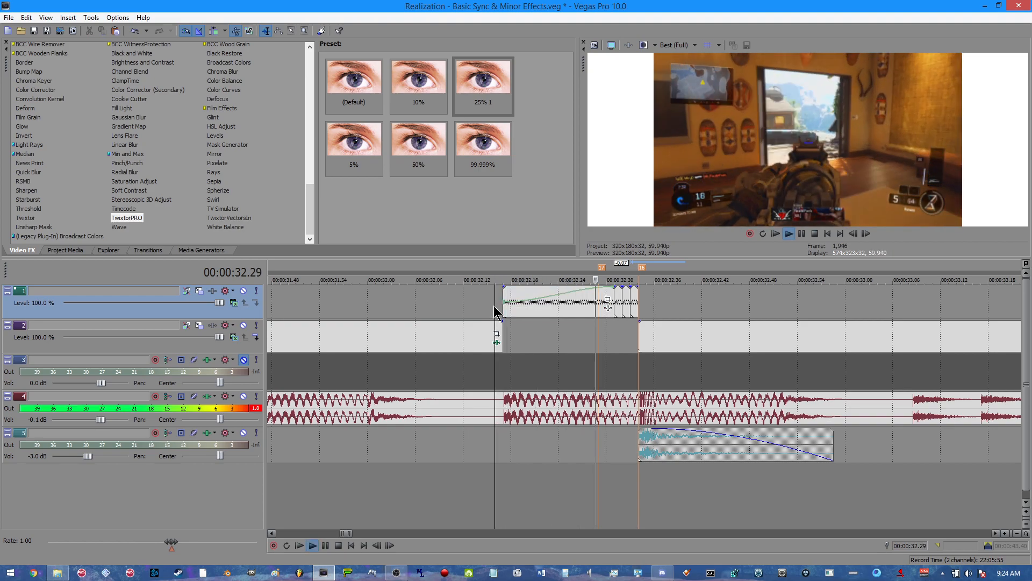
left_click(452, 303)
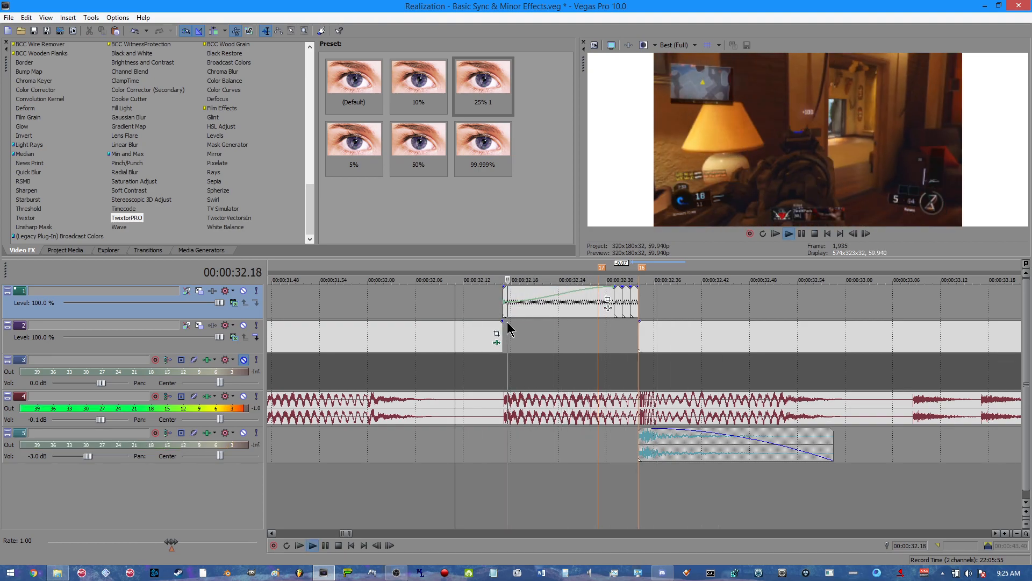
key("space")
key("space")
key("space")
key("space")
key("space")
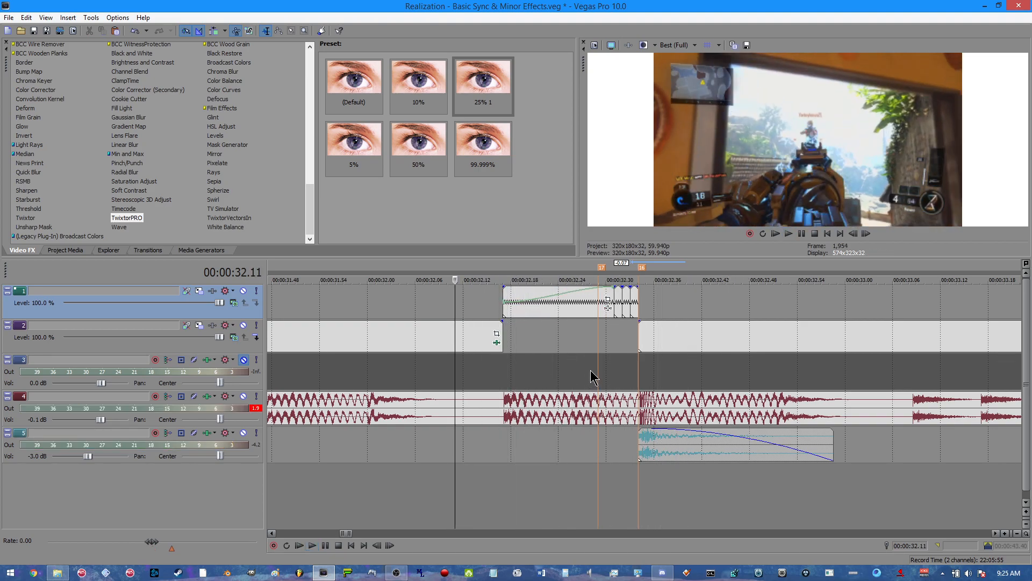
Save the project and build a dynamic RAM preview
scroll(590, 376, "down", 10)
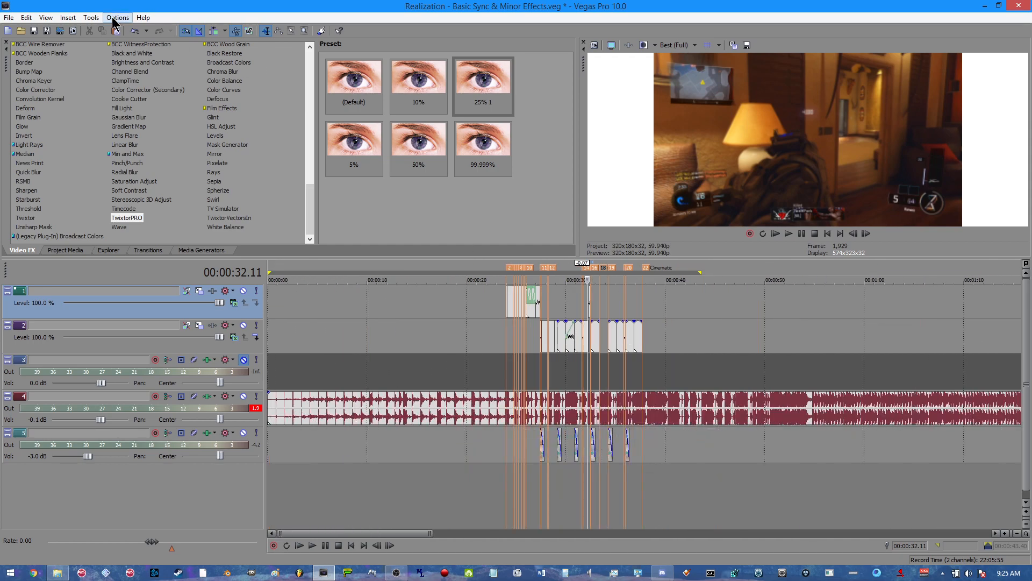
left_click(9, 17)
left_click(36, 66)
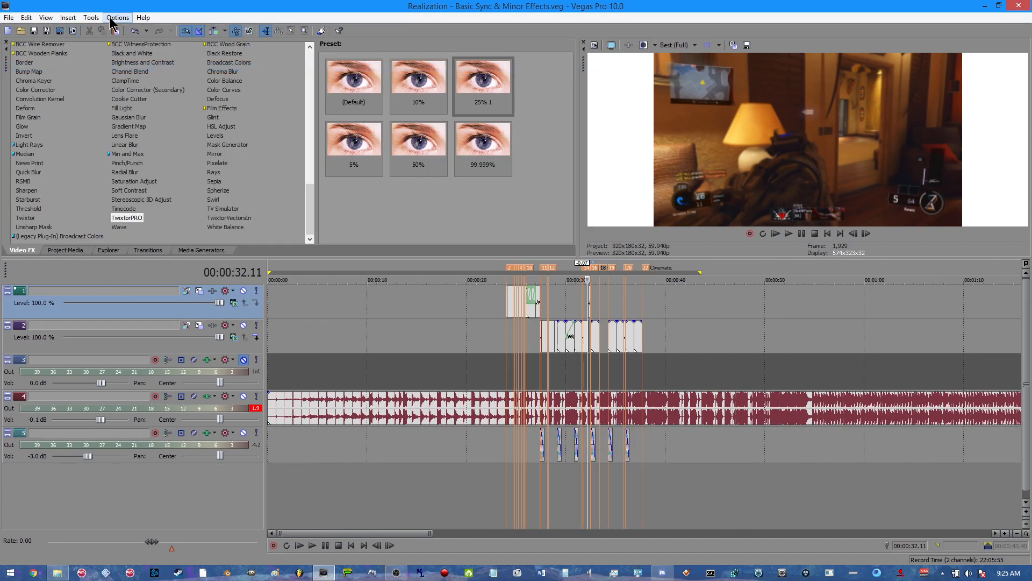
left_click(91, 17)
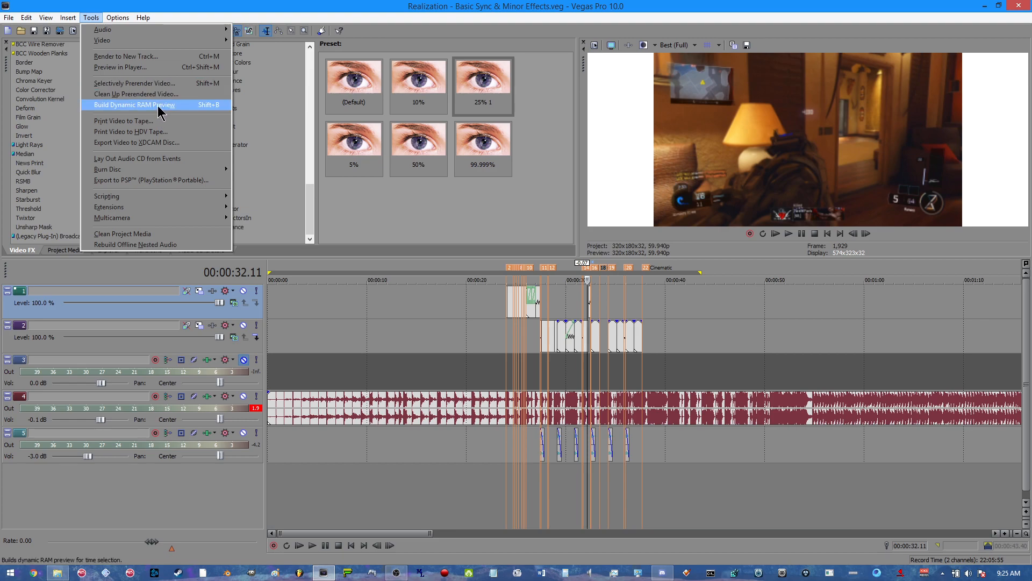
left_click(221, 105)
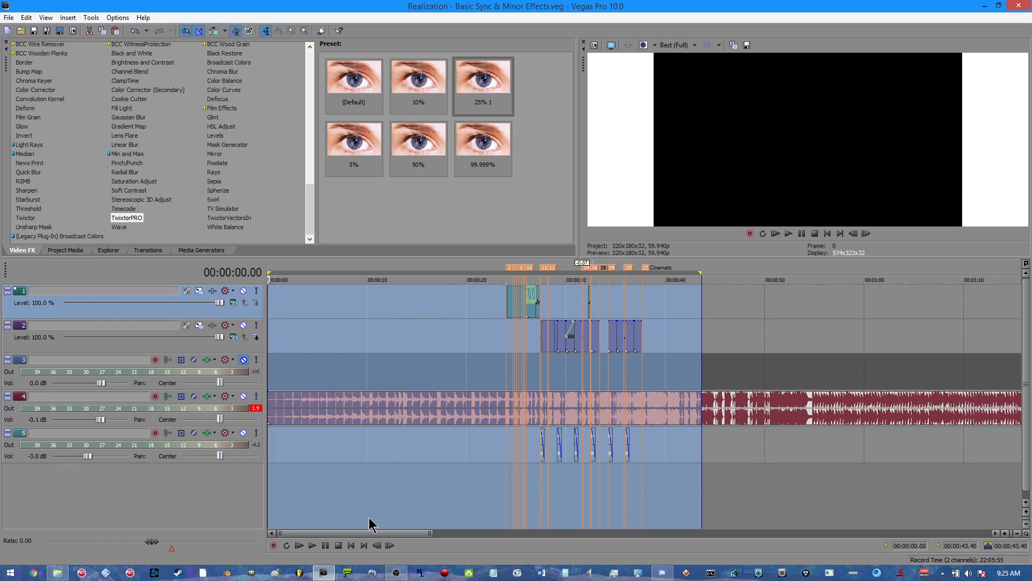
Play the whole edited section from the first clip at 00:00:23.59 to check the sync
left_click(312, 545)
left_click(509, 314)
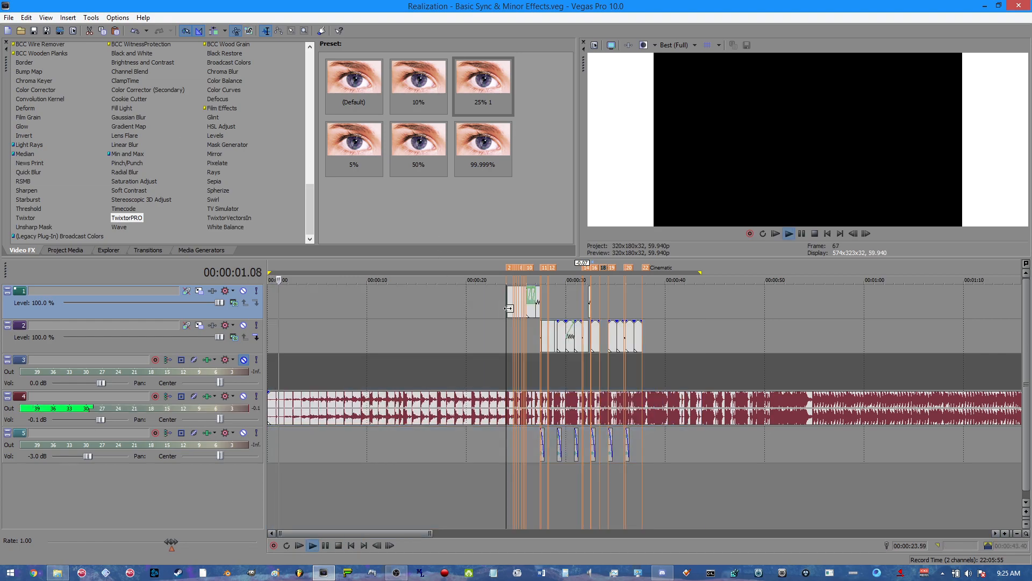
scroll(514, 320, "up", 5)
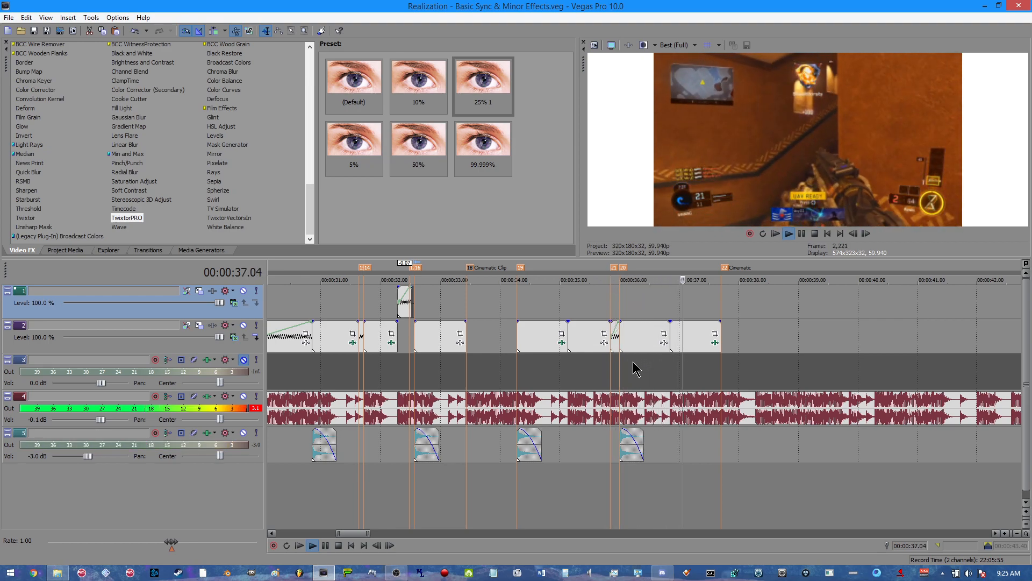
key("space")
scroll(821, 334, "down", 5)
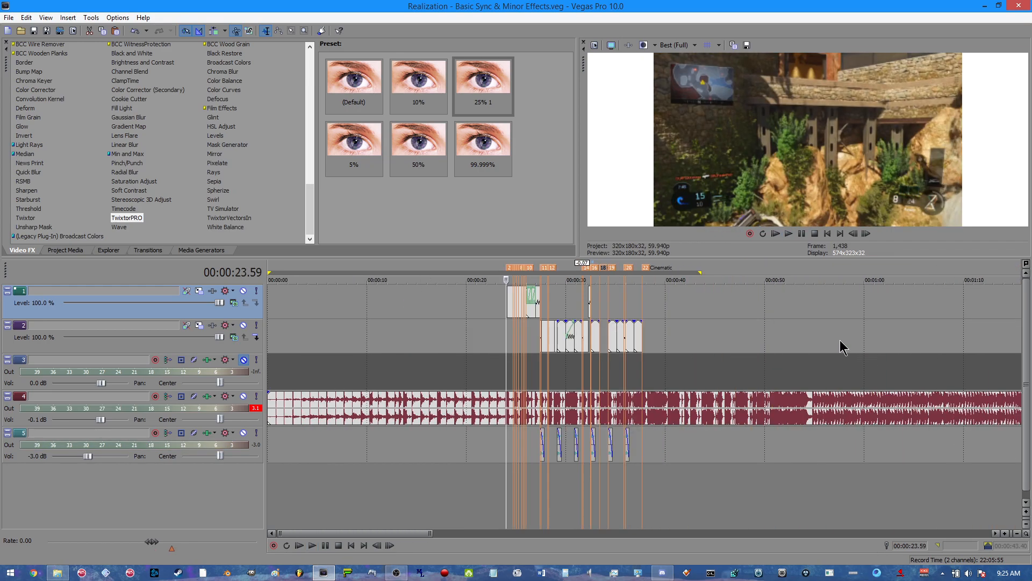
Switch to File Explorer and open the Great Clips folder inside the Realization project's Clips folder
left_click(640, 337)
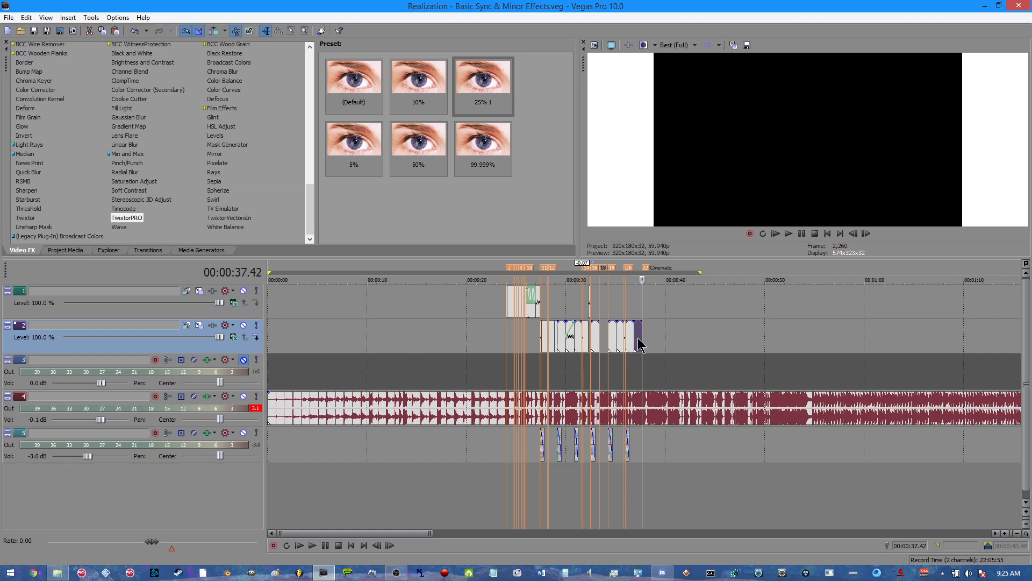
scroll(642, 366, "down", 2)
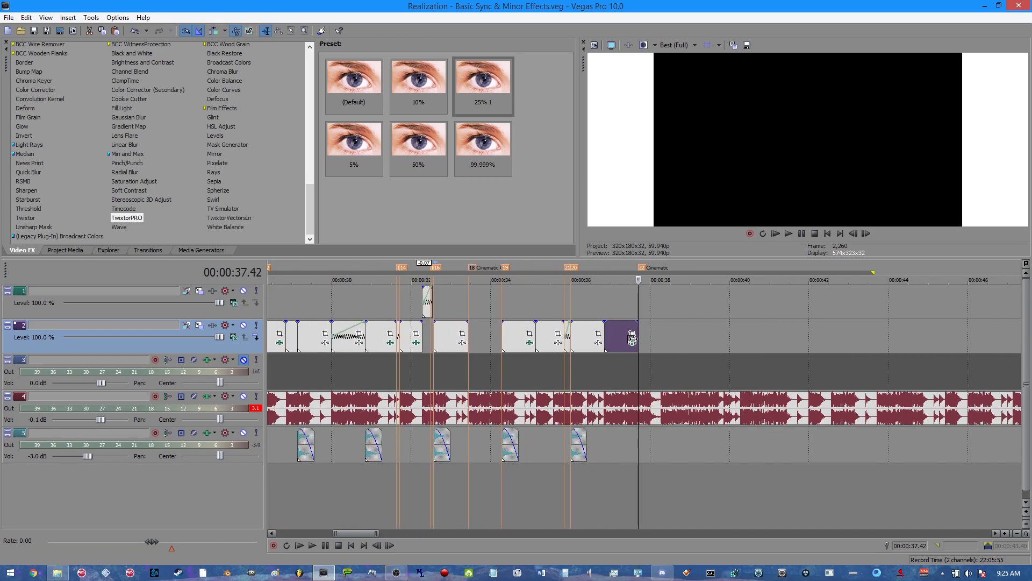
left_click(57, 572)
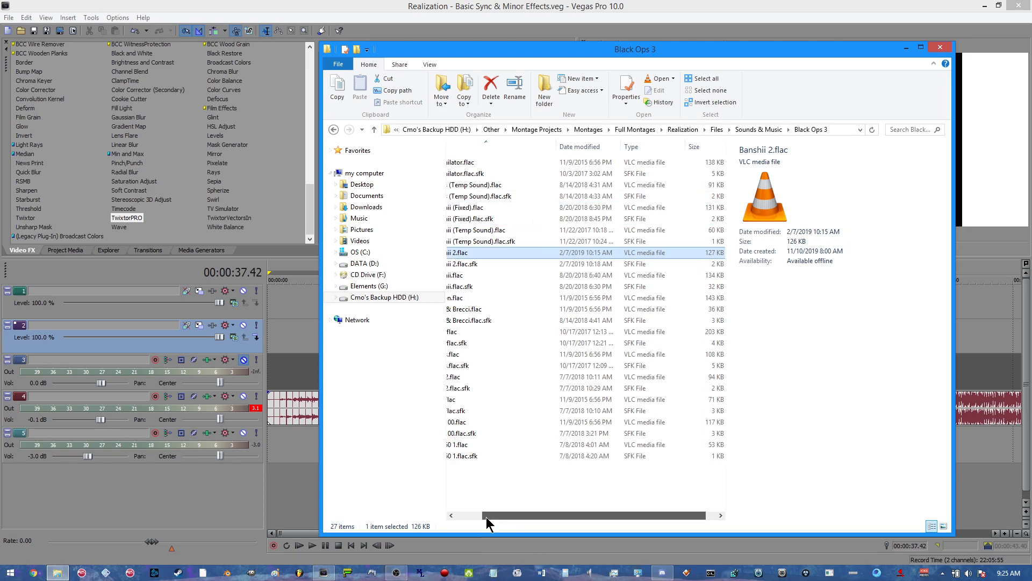
left_click(717, 130)
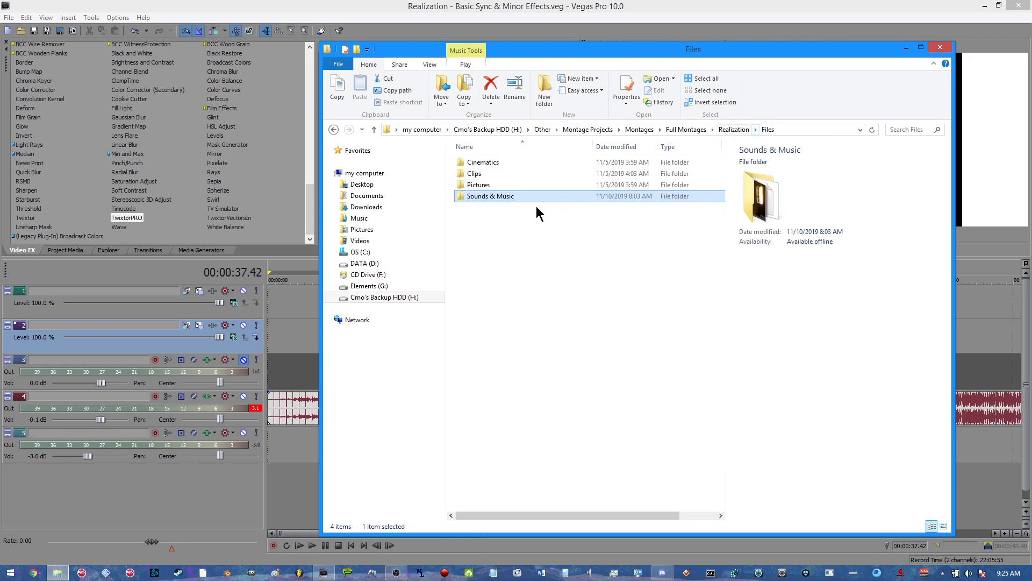
double_click(477, 173)
double_click(487, 175)
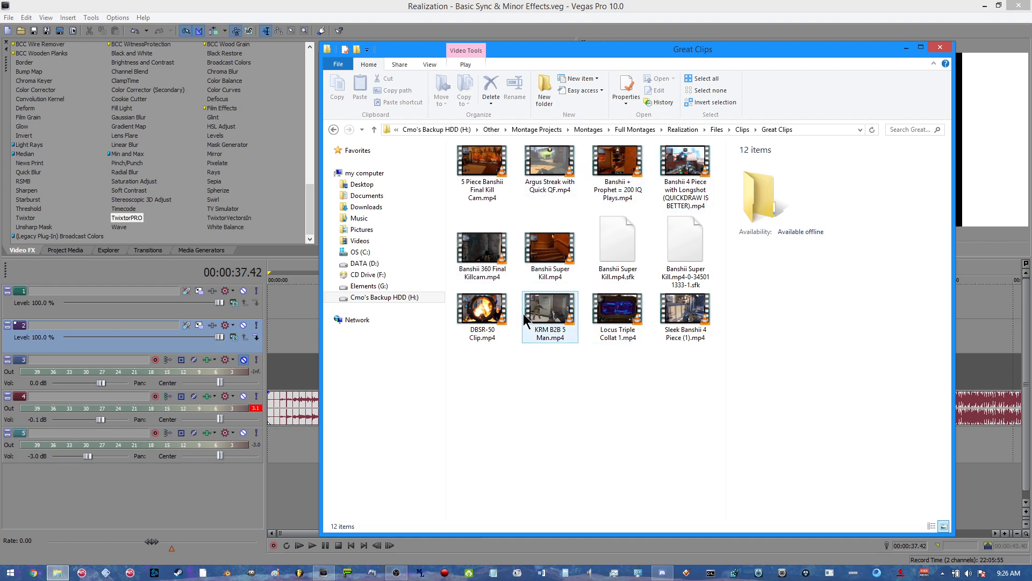
Preview the clip Banshii 4 Piece with Longshot (QUICKDRAW IS BETTER).mp4 in VLC and close the player
left_click(689, 183)
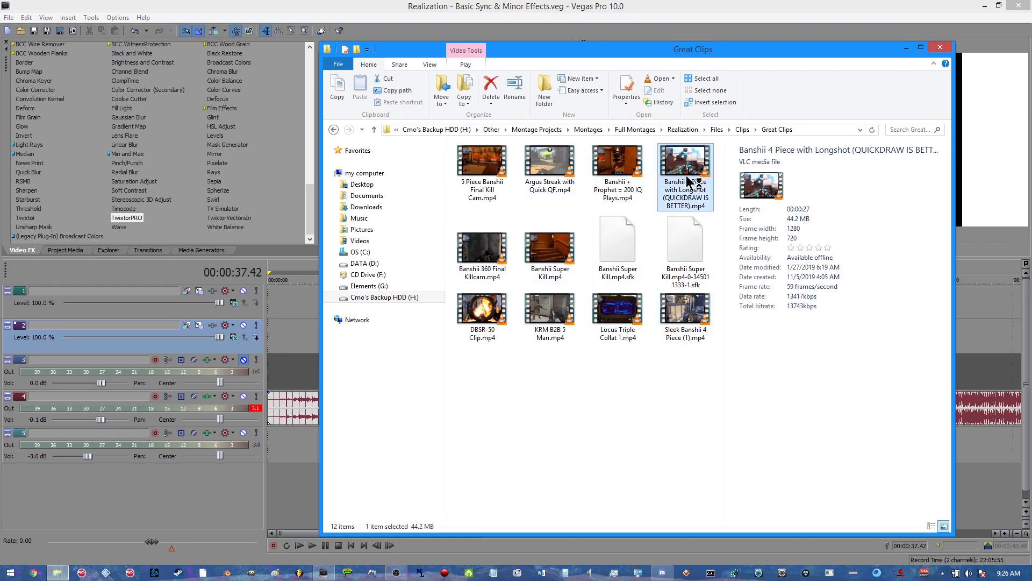
double_click(688, 182)
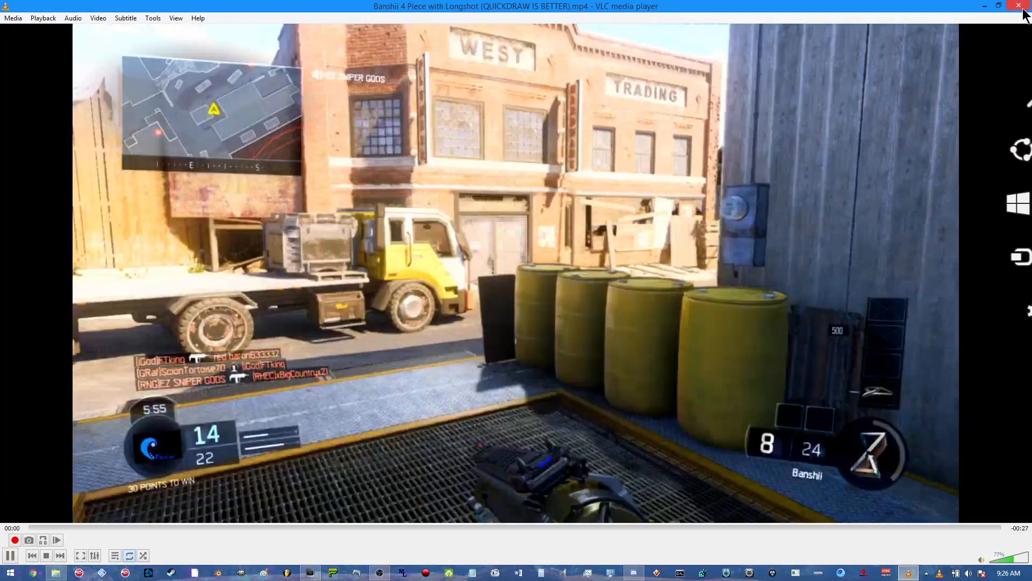
left_click(1019, 6)
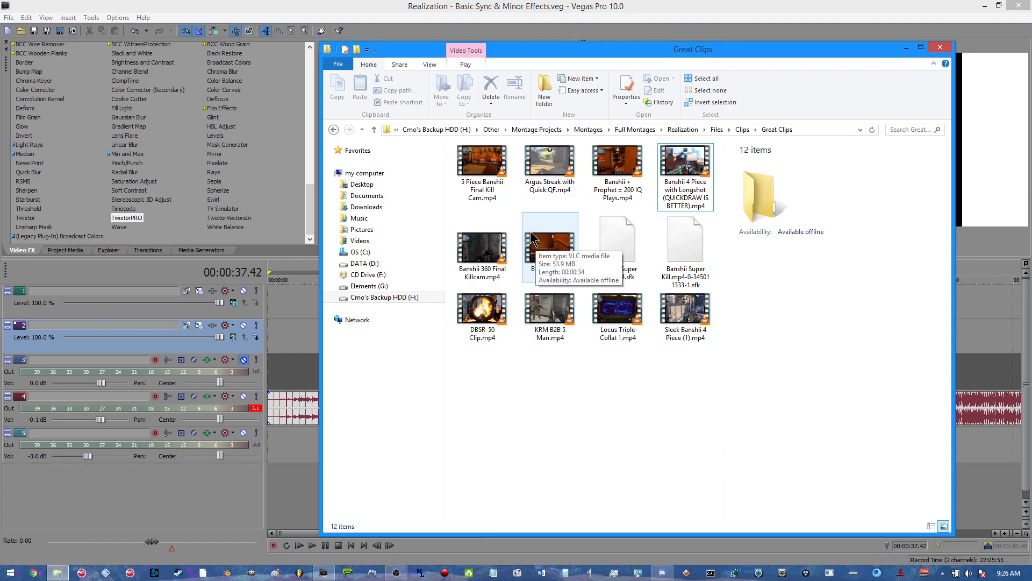
Preview the clip KRM B2B 5 Man.mp4 in VLC and close the player
double_click(567, 324)
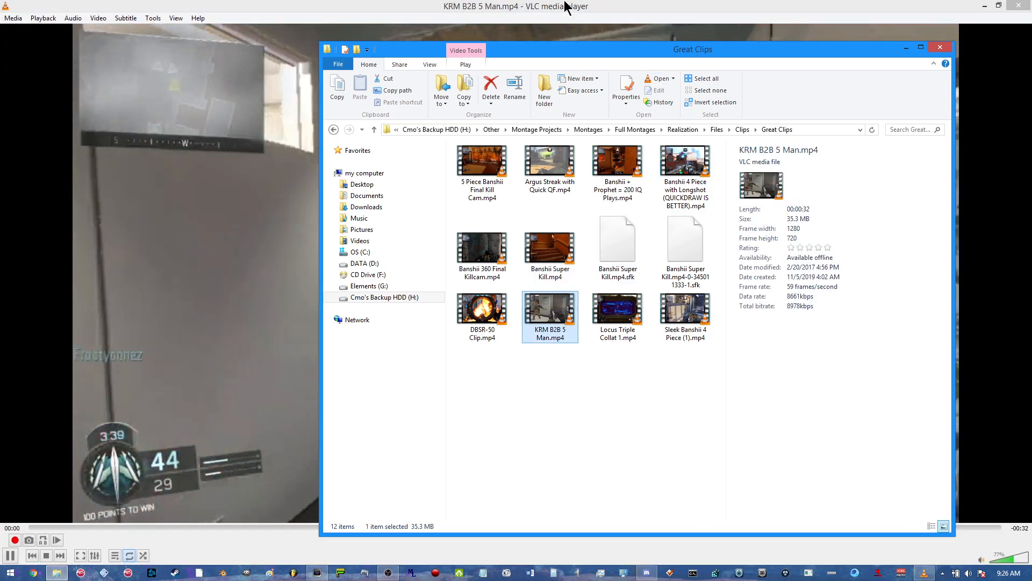
left_click(565, 7)
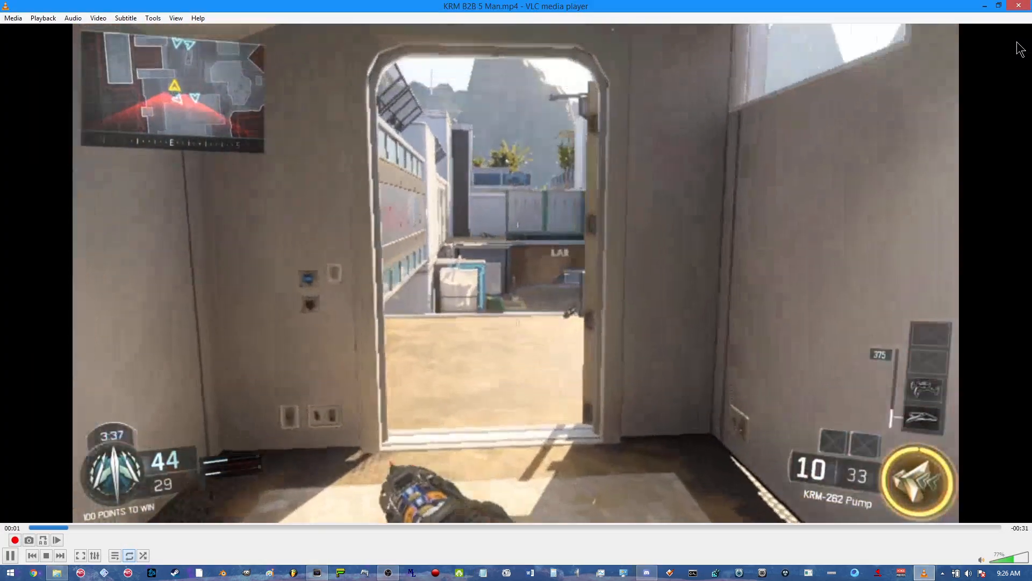
mouse_move(1027, 7)
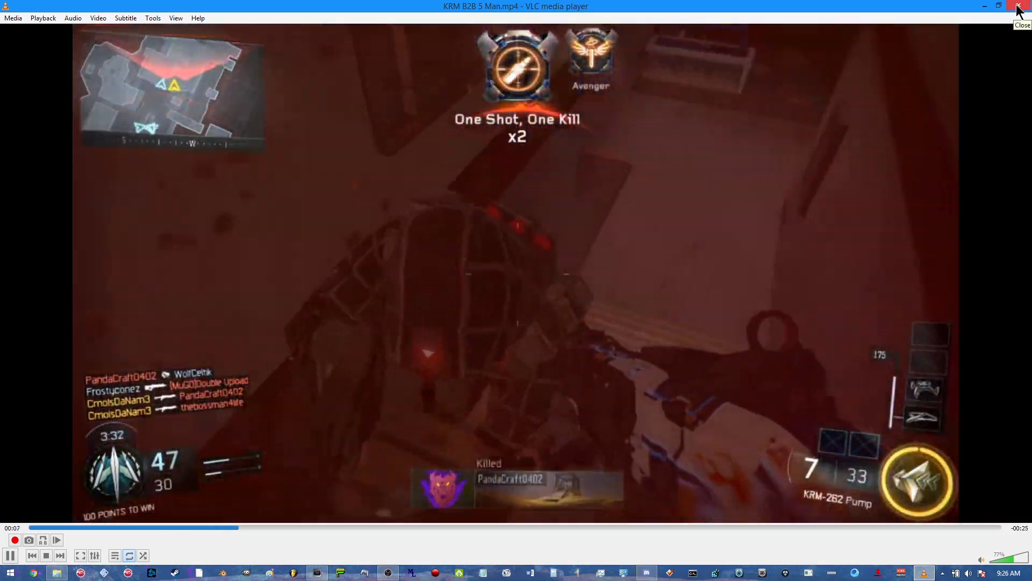
left_click(1017, 8)
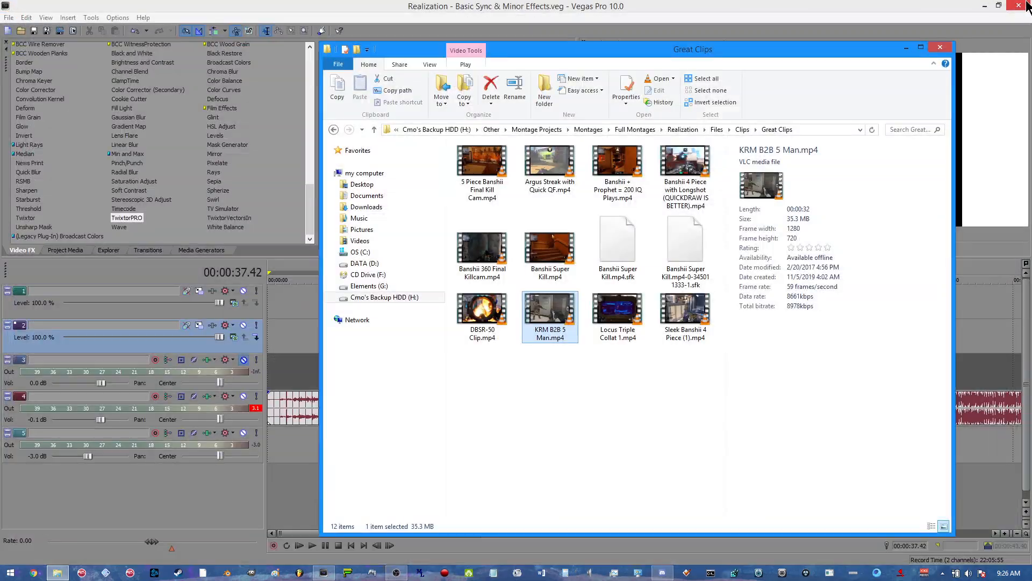
Preview the clip Sleek Banshii 4 Piece (1).mp4 in VLC, replaying it once, and close the player
double_click(684, 324)
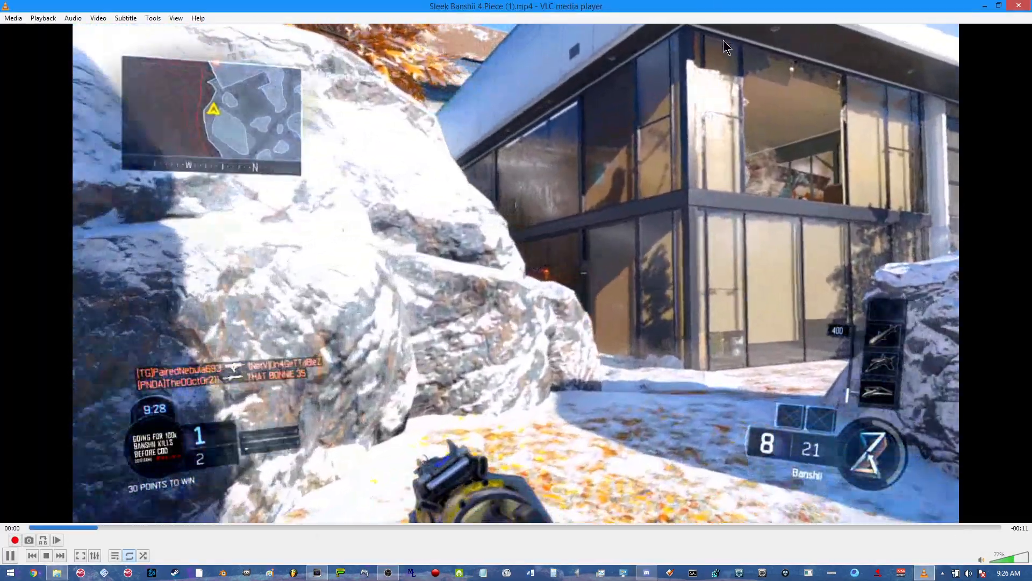
left_click(1018, 6)
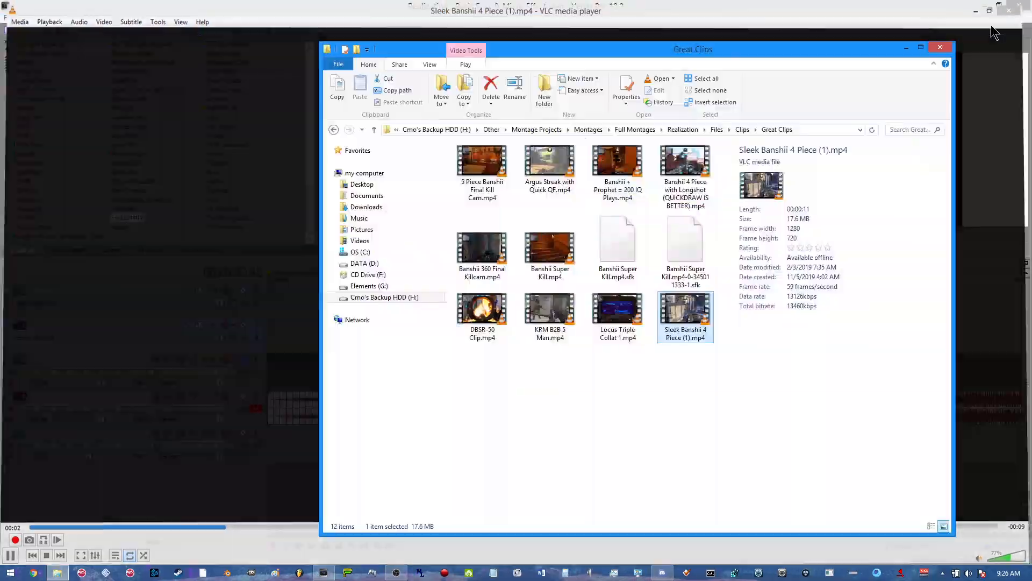
double_click(683, 332)
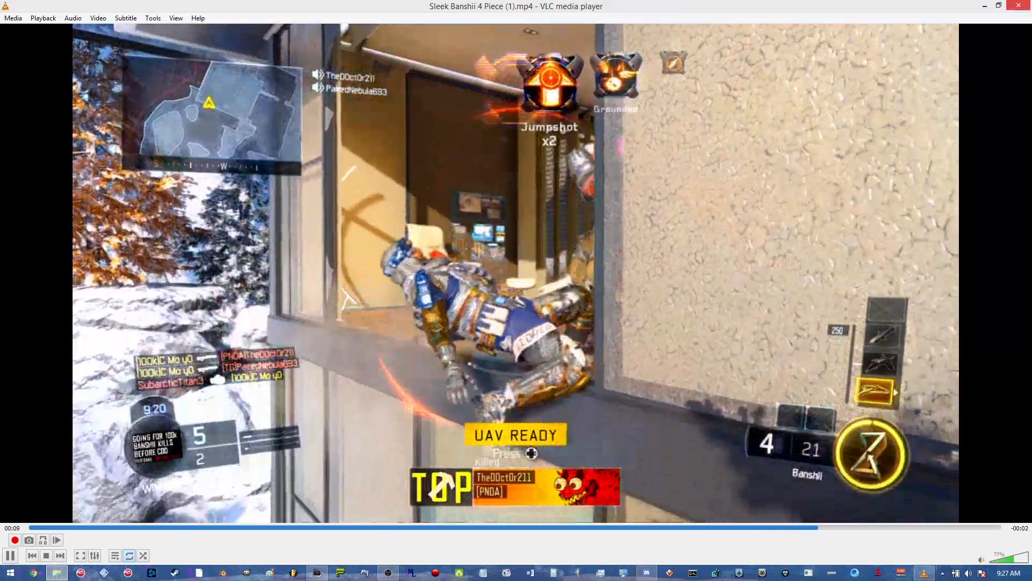
left_click(1018, 5)
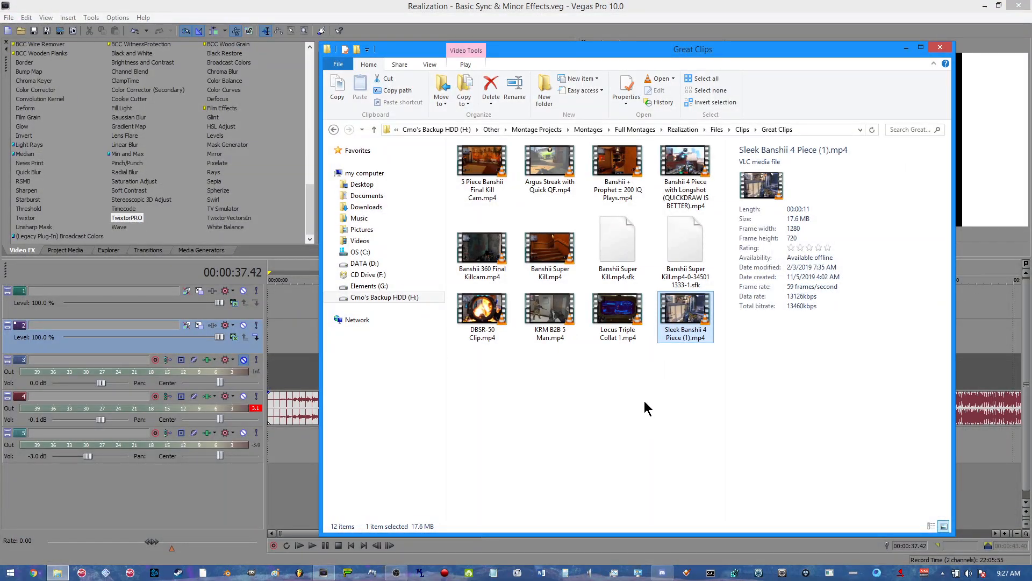
Go back to the Clips folder, open Filer Clips and look through its videos
left_click(474, 259)
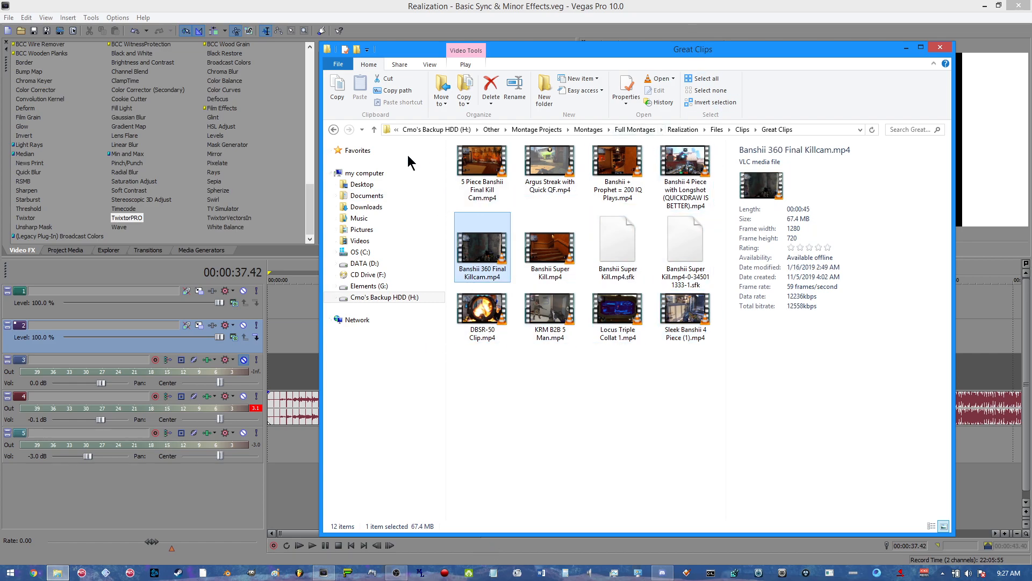
left_click(333, 129)
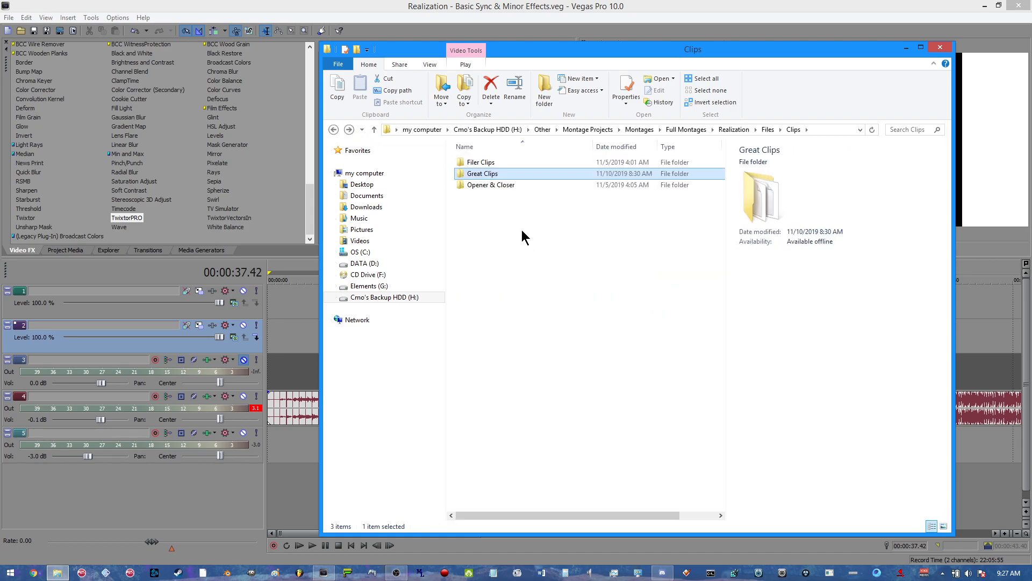
double_click(479, 163)
scroll(505, 180, "down", 1)
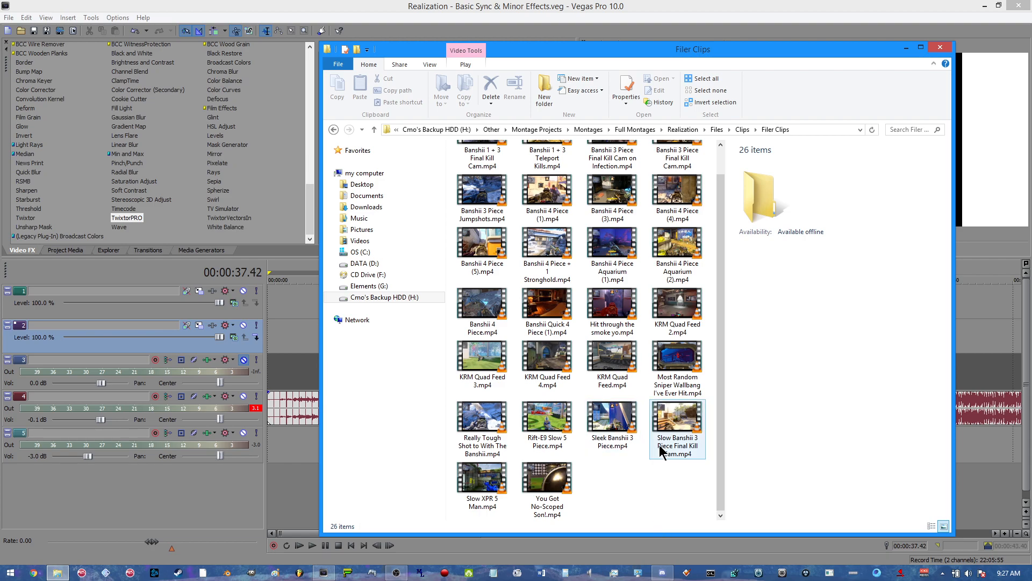
scroll(661, 446, "up", 1)
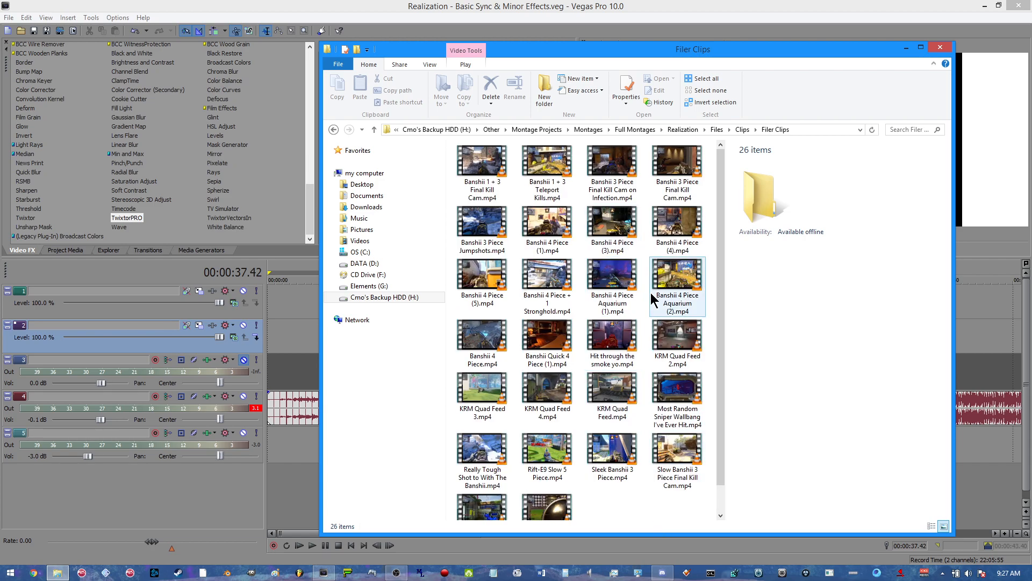
scroll(645, 315, "down", 1)
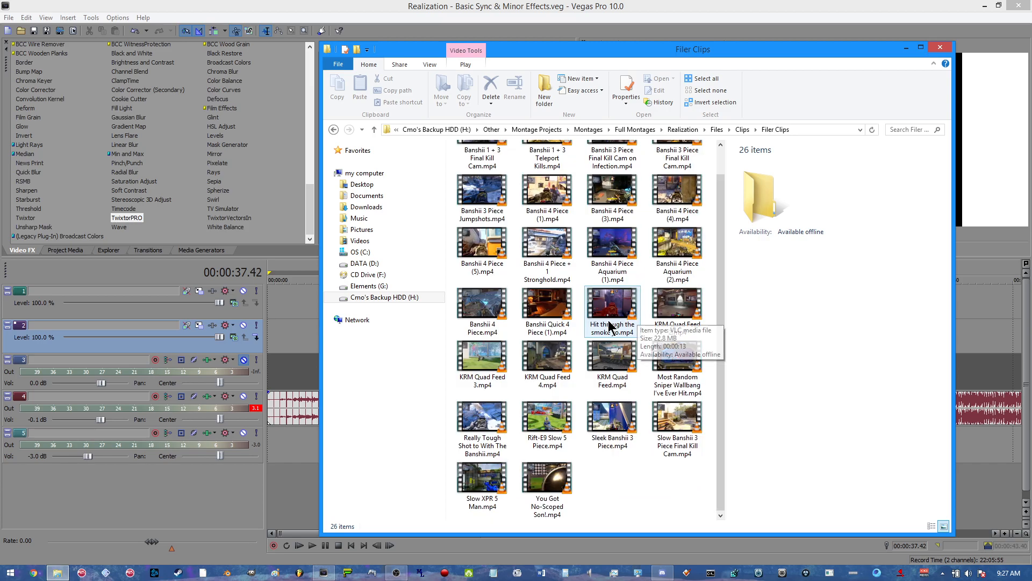
Preview Most Random Sniper Wallbang I've Ever Hit.mp4 in VLC, pause it after the kill and close the player
left_click(670, 367)
double_click(662, 371)
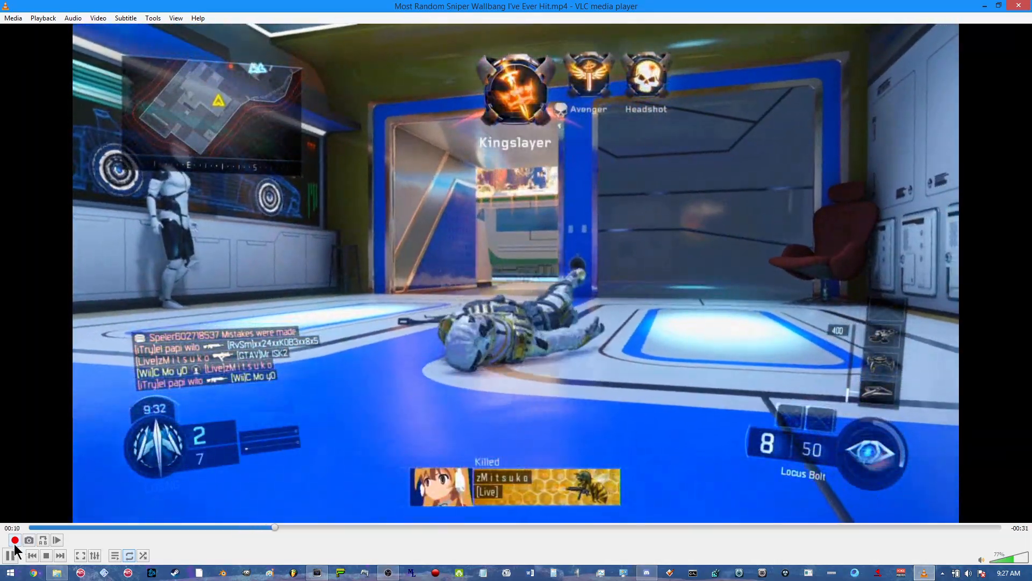
left_click(10, 555)
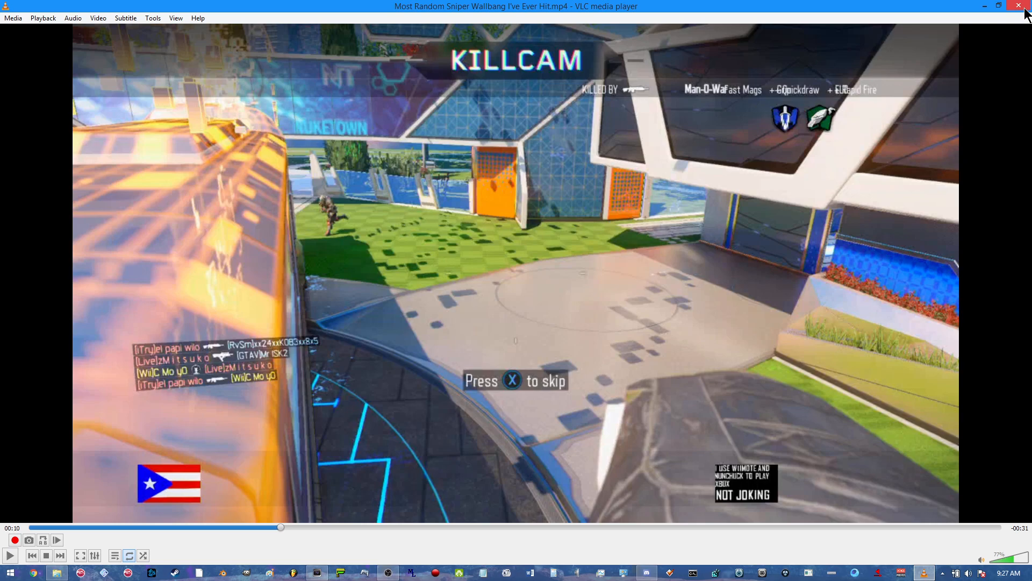
left_click(1025, 10)
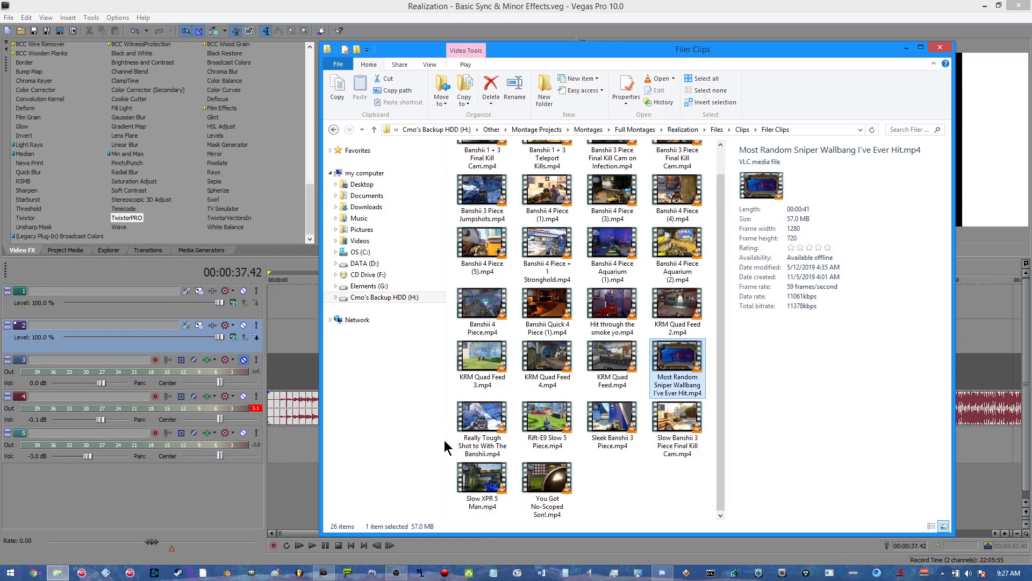
Return to Vegas Pro and save the project
left_click(579, 9)
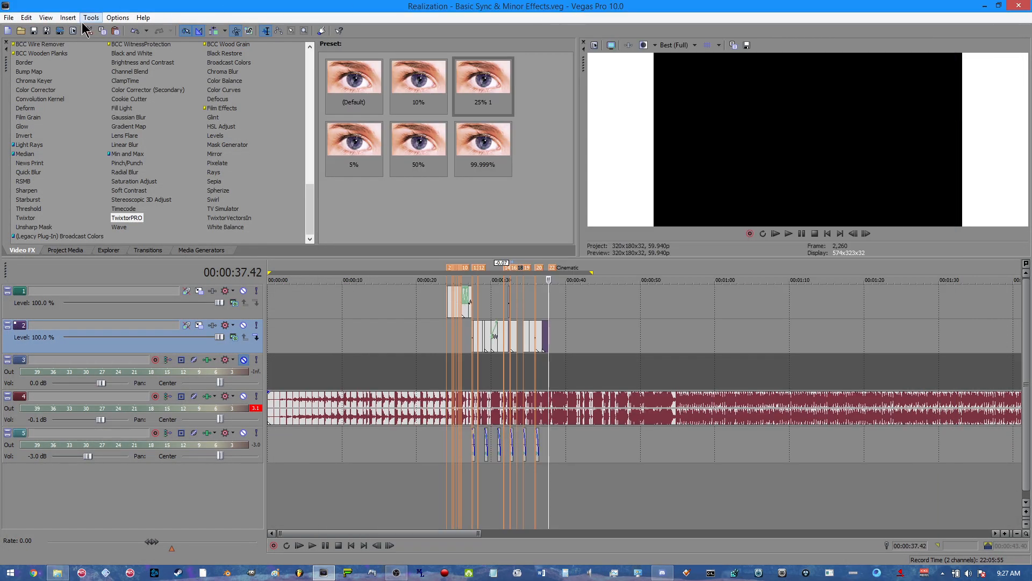
left_click(3, 20)
left_click(24, 66)
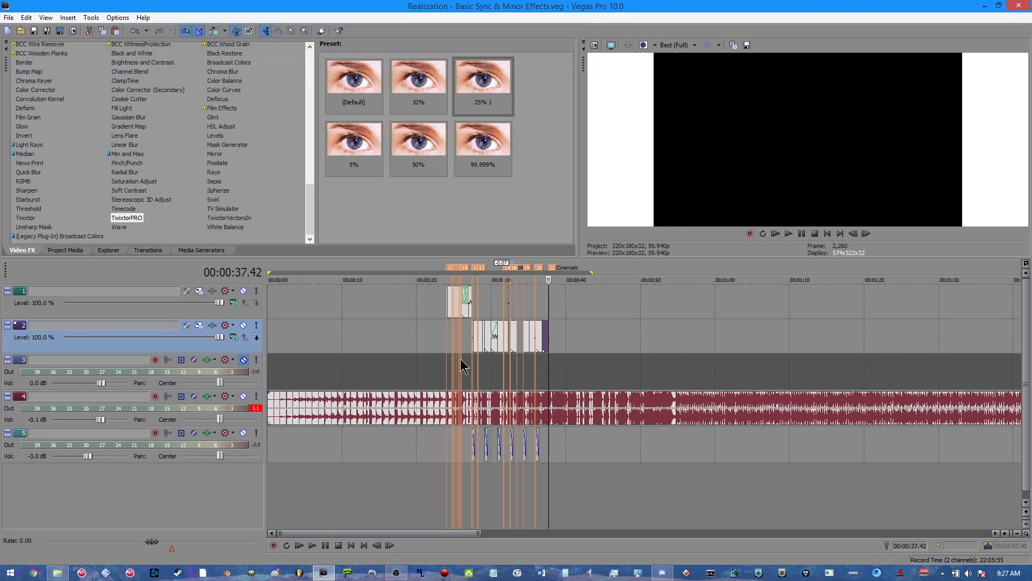
Set up a Render As export named "Realization - Test 1" in the Tests folder inside the Realization project's Videos folder
left_click(9, 18)
left_click(43, 93)
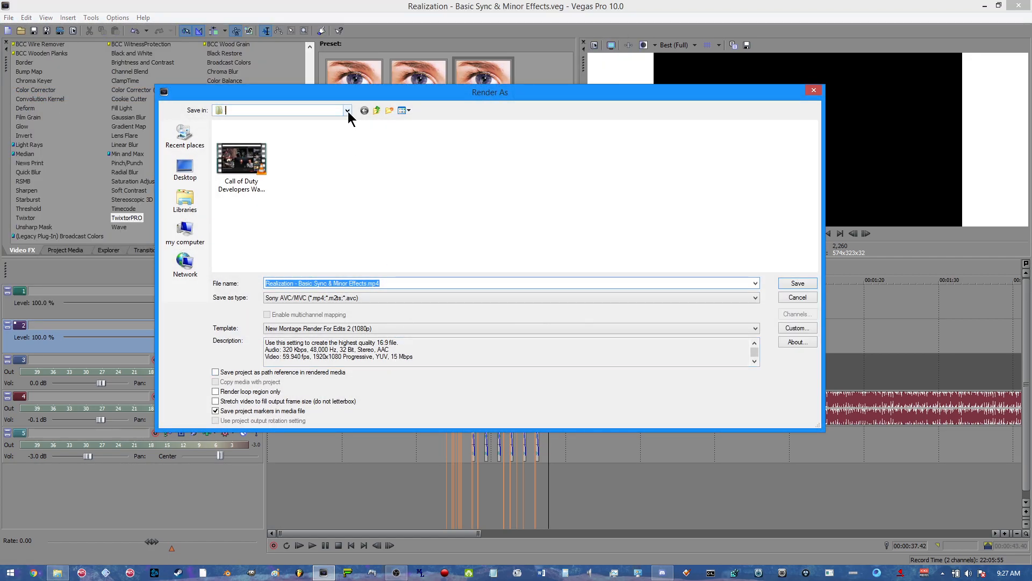
left_click(348, 110)
left_click(249, 277)
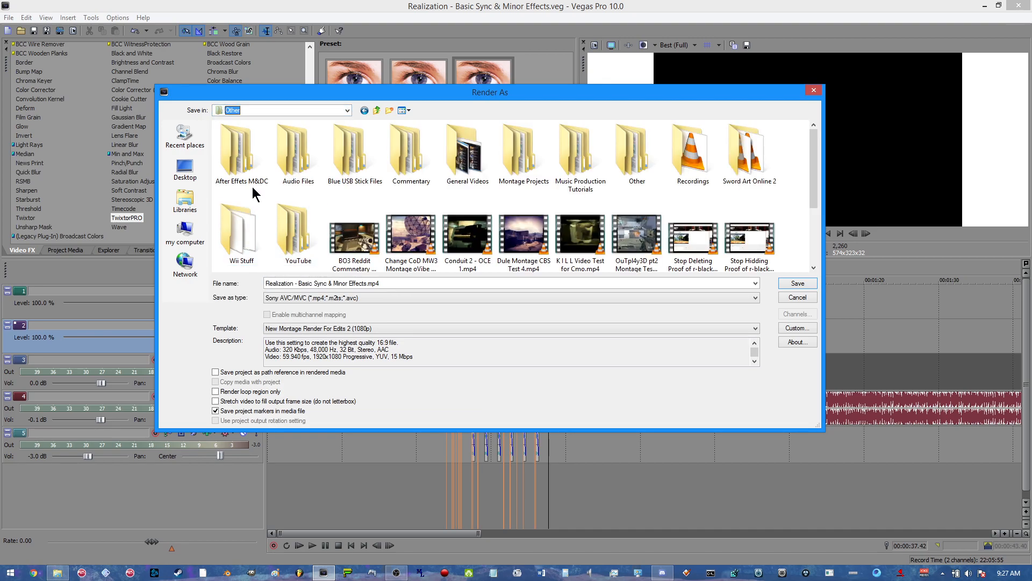
double_click(505, 169)
double_click(240, 158)
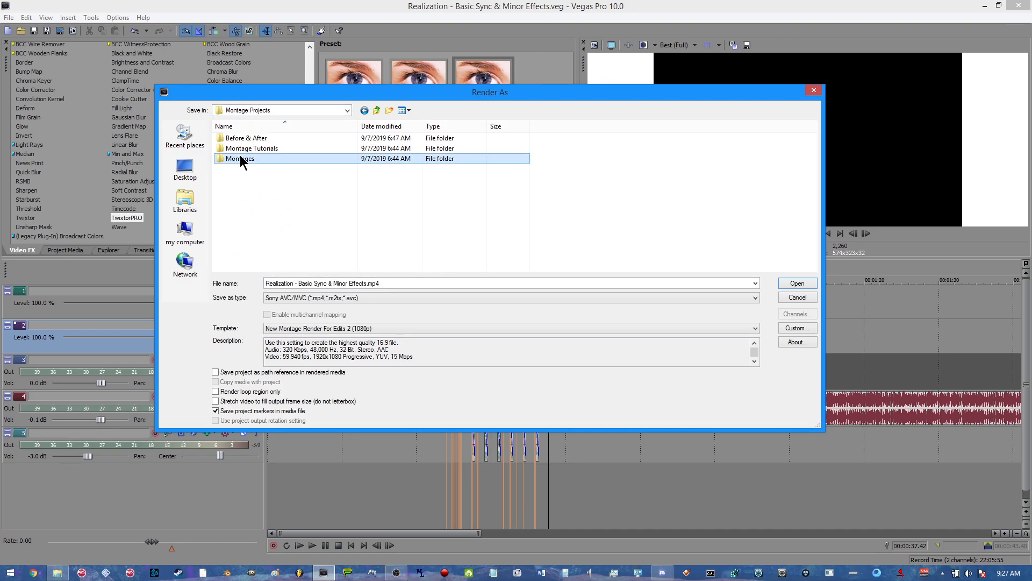
double_click(243, 138)
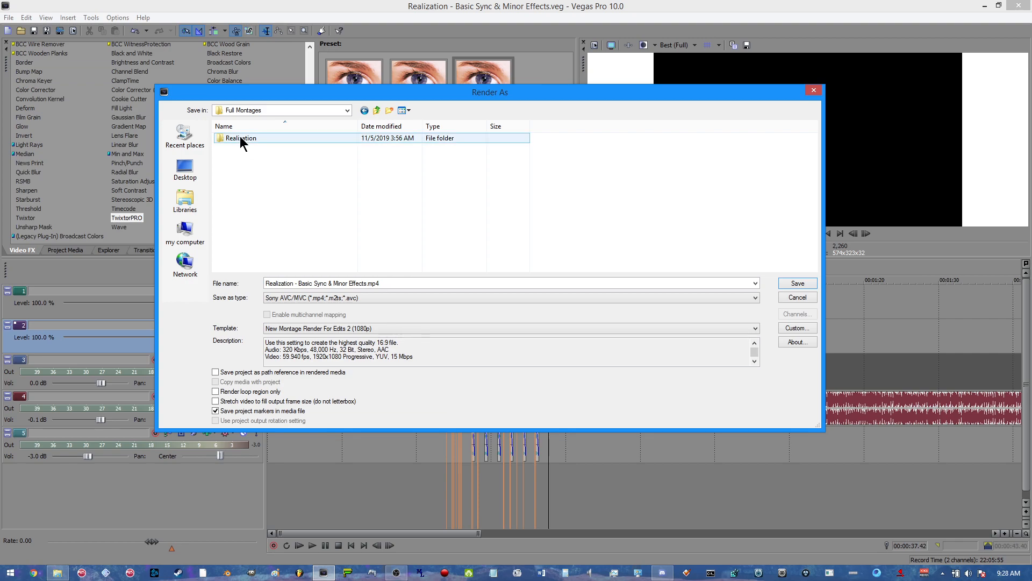
double_click(252, 139)
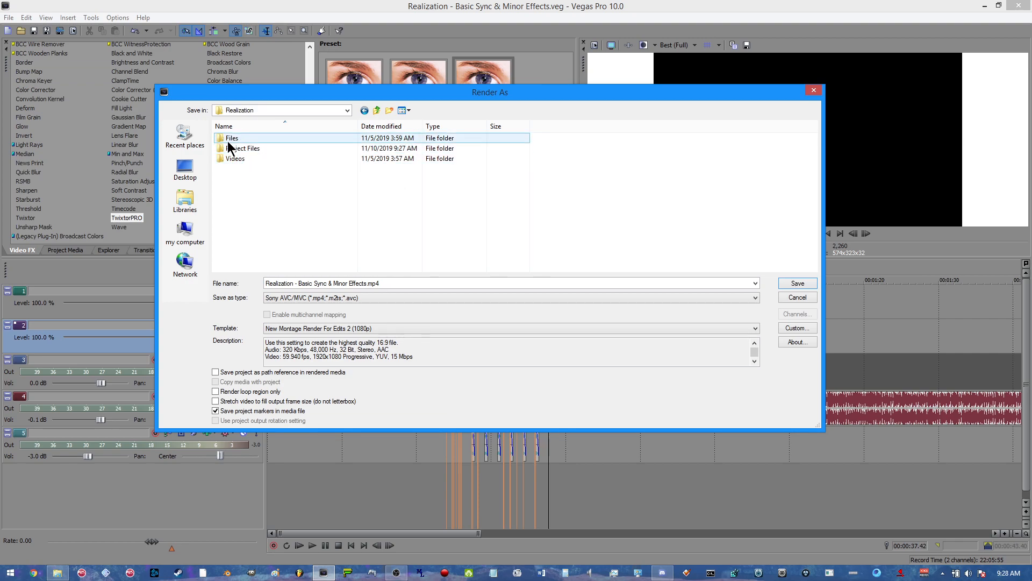
double_click(228, 150)
left_click(365, 111)
double_click(252, 157)
double_click(234, 149)
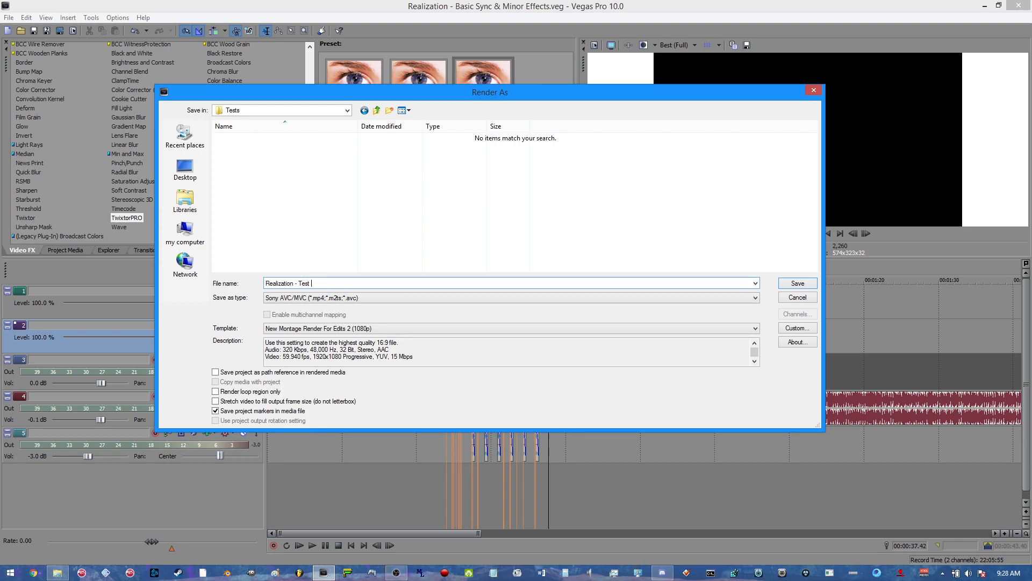
Choose the New Montage Render For Edits 2 template and start rendering the test video
left_click(280, 328)
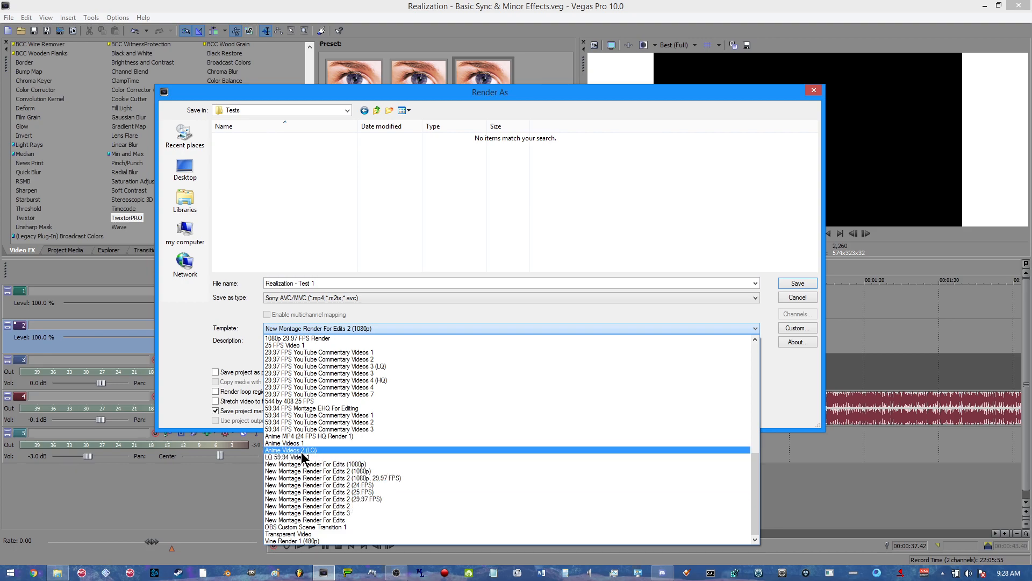
left_click(347, 514)
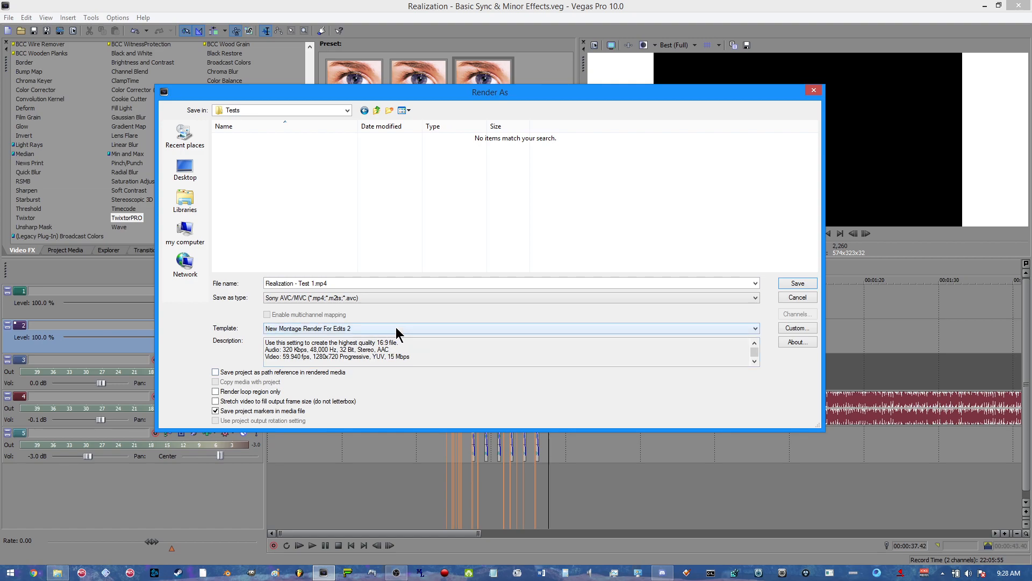
left_click(797, 283)
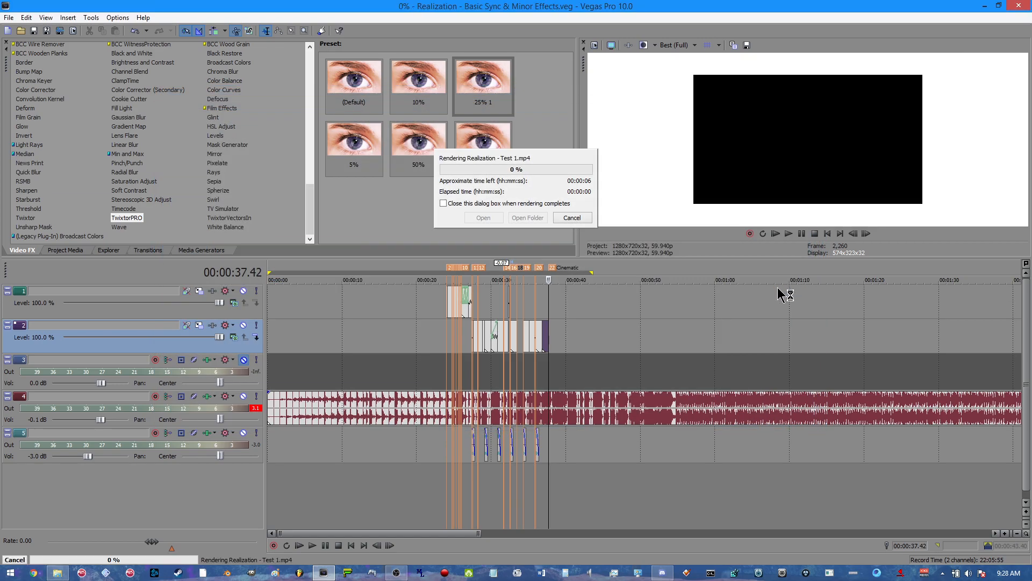